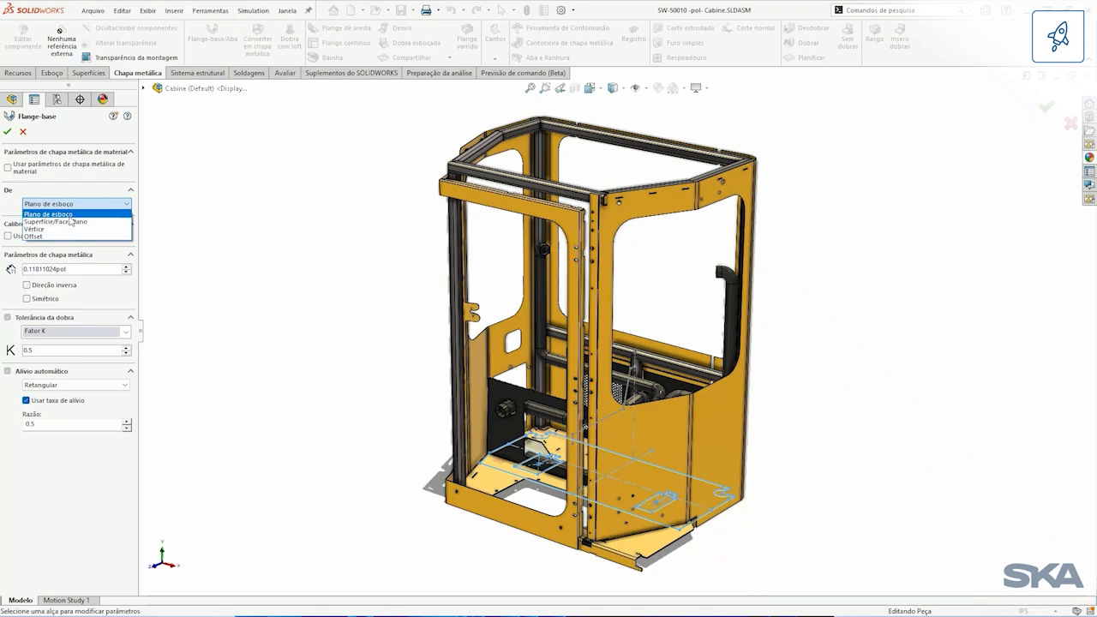
Step: Set the base flange to start from a surface/face/plane, using the face of the Canopy Structure's horizontal rear tube, and create it
{"action": "left_click", "coordinate": [70, 222]}
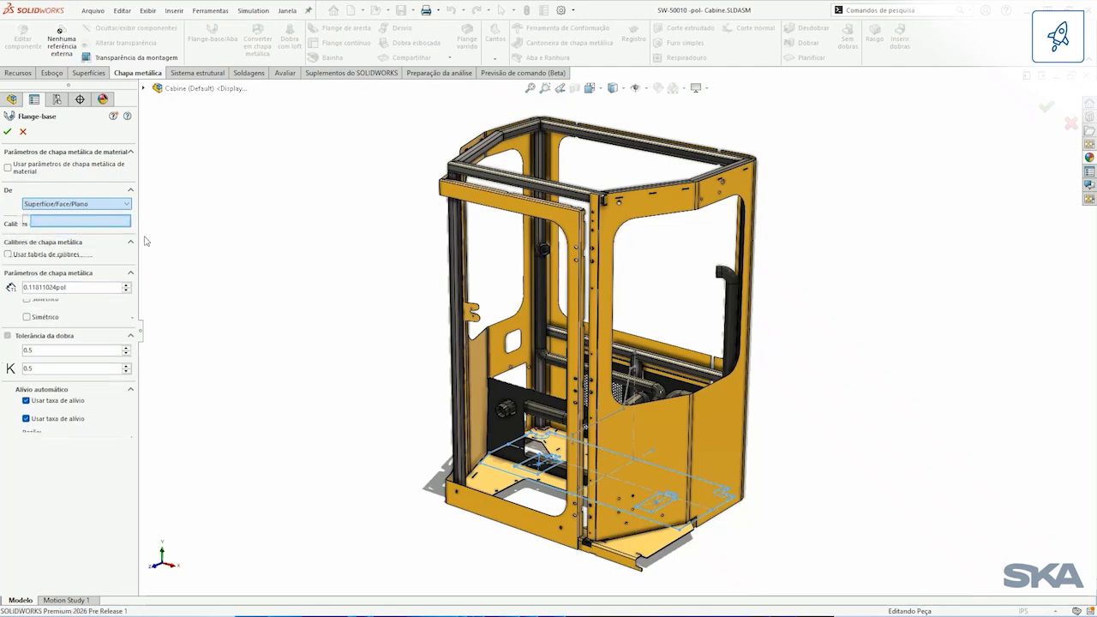
{"action": "scroll", "coordinate": [628, 299], "scroll_direction": "down", "scroll_amount": 5}
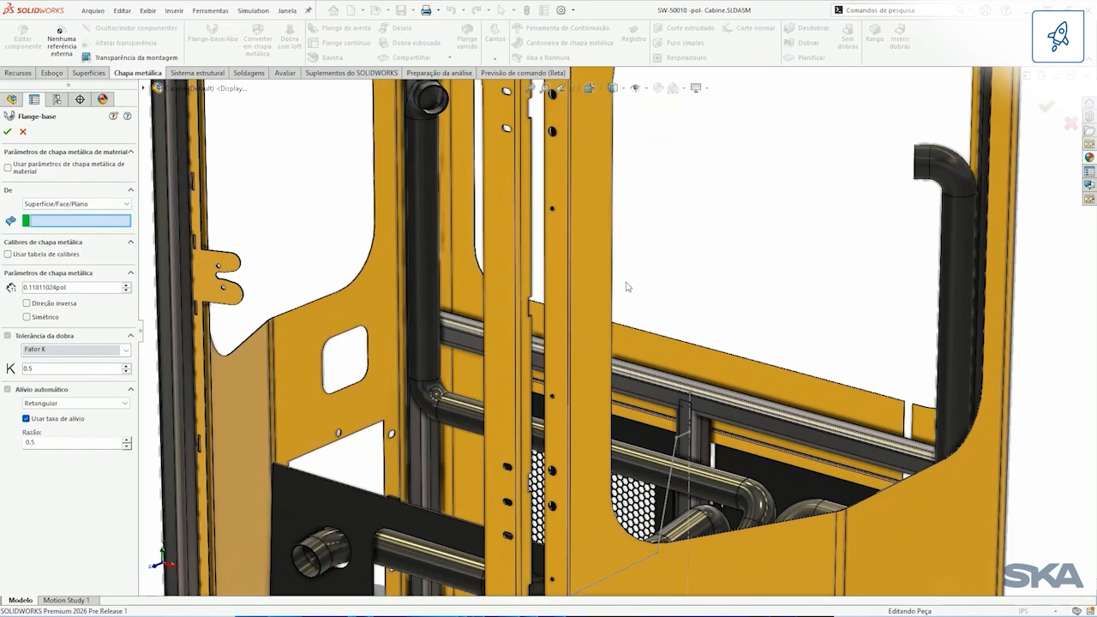
{"action": "left_click", "coordinate": [668, 381]}
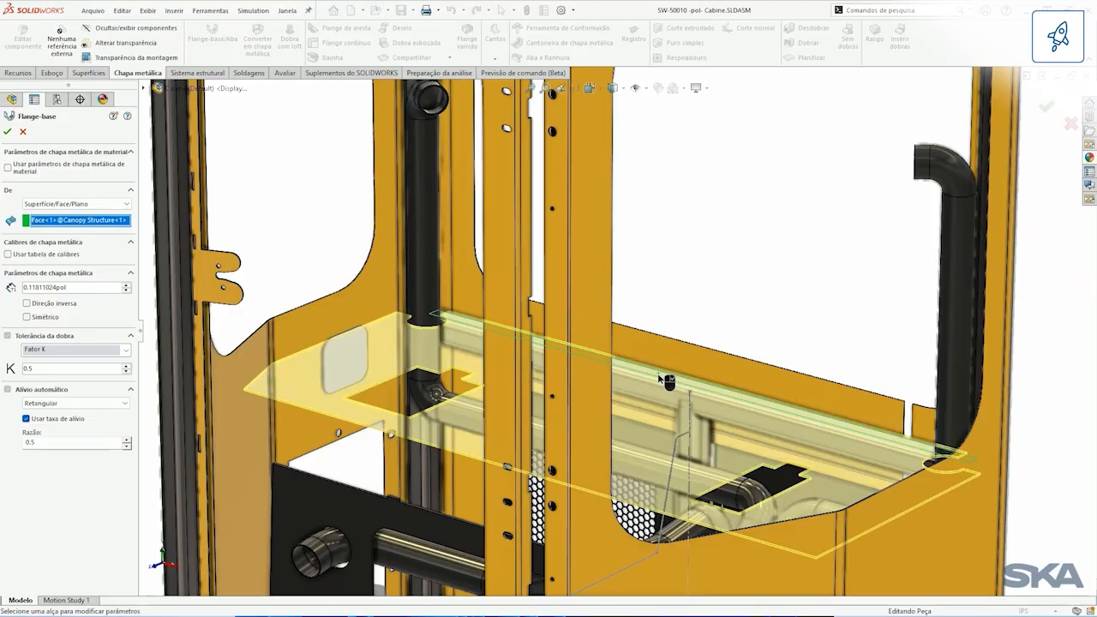
{"action": "scroll", "coordinate": [605, 343], "scroll_direction": "up", "scroll_amount": 3}
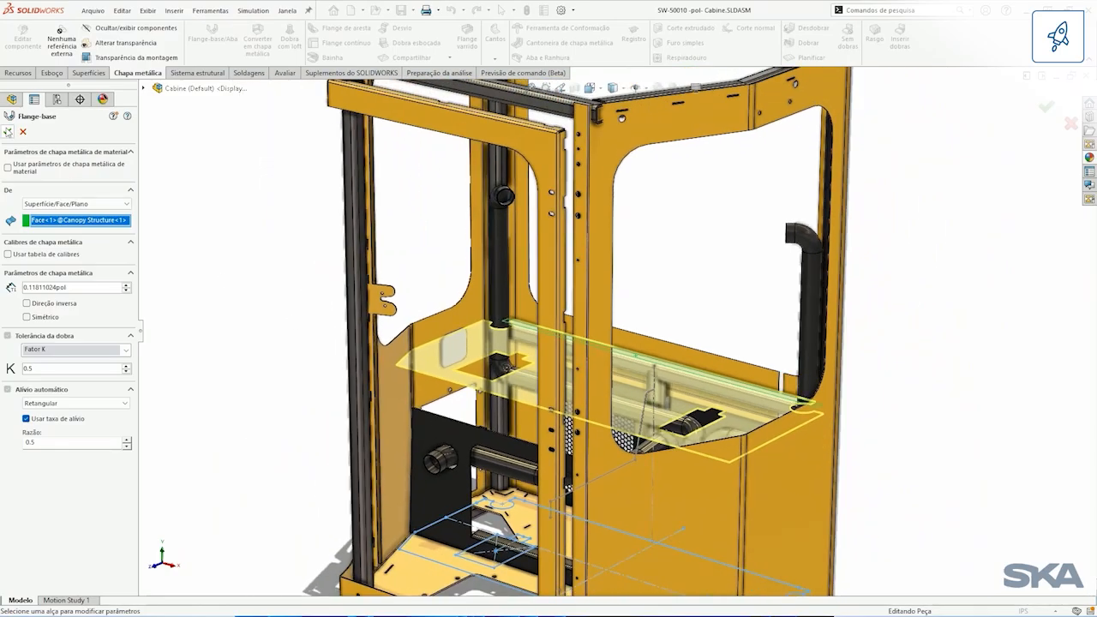
{"action": "left_click", "coordinate": [8, 131]}
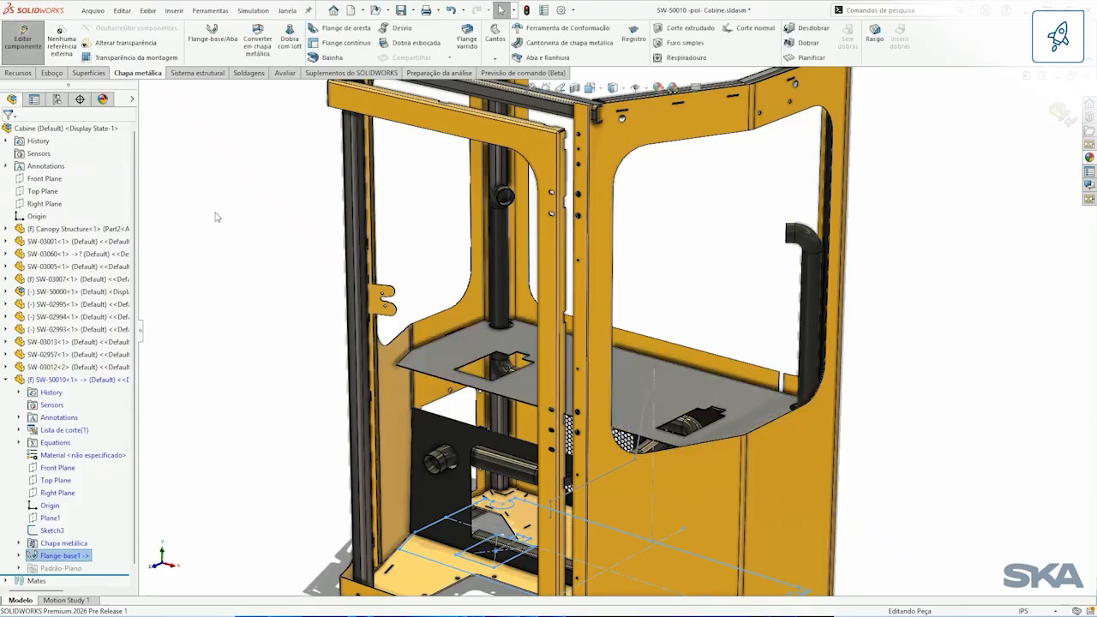
Step: Sketch a horizontal line about 25.8 in long on the new flange's face, above the two cutouts, and exit the sketch
{"action": "middle_click_drag", "start_coordinate": [538, 346], "coordinate": [606, 350]}
{"action": "left_click", "coordinate": [608, 347]}
{"action": "left_click", "coordinate": [661, 314]}
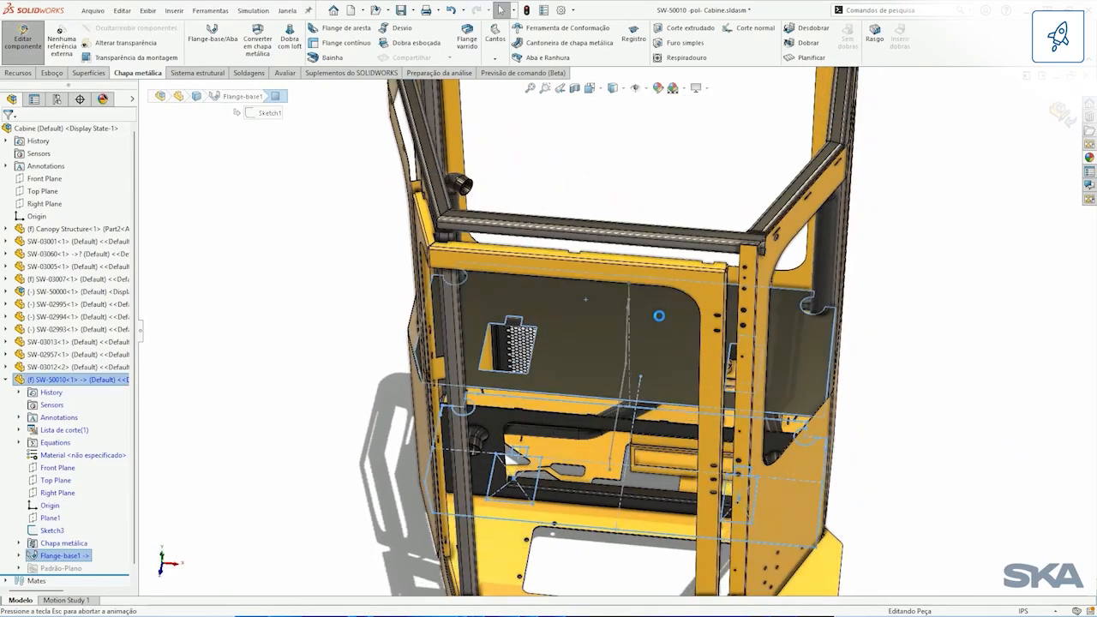
{"action": "key", "text": "l"}
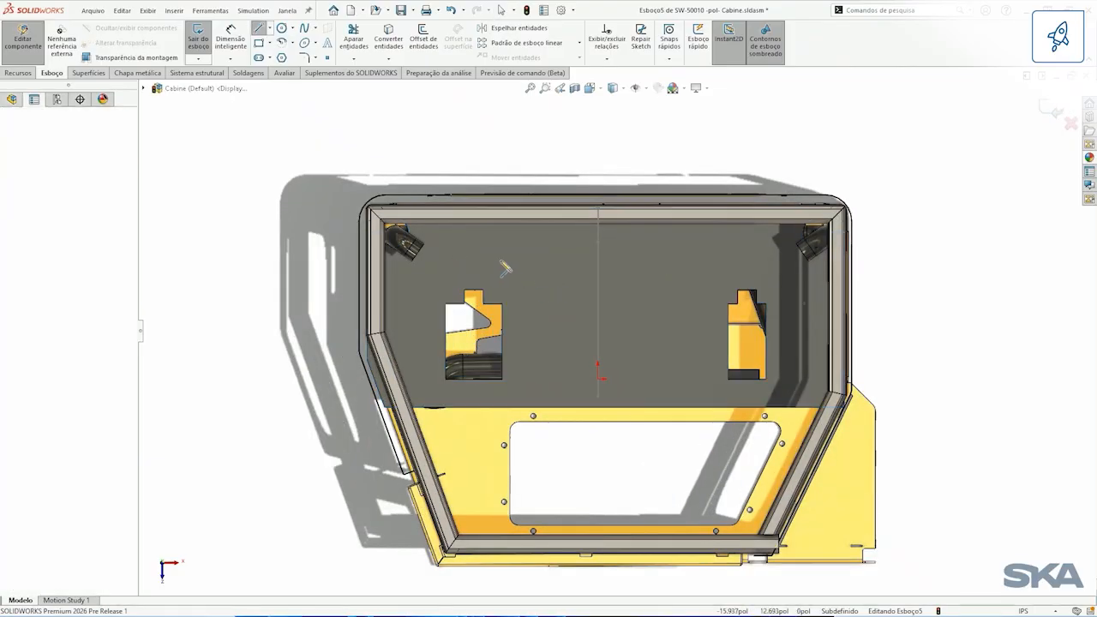
{"action": "left_click", "coordinate": [447, 259]}
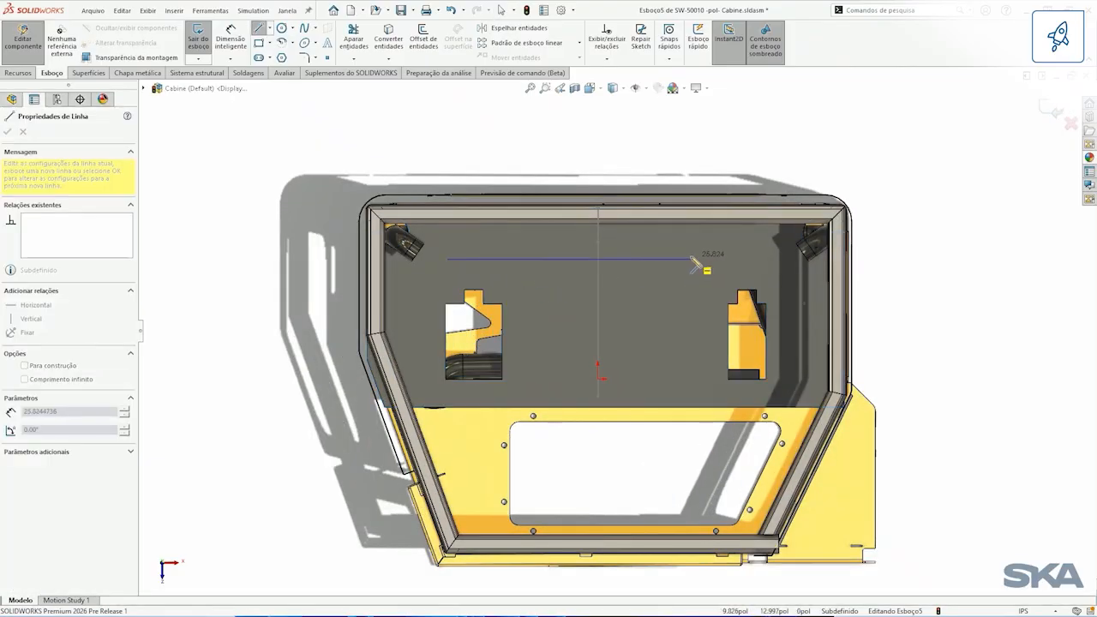
{"action": "double_click", "coordinate": [692, 259]}
{"action": "key", "text": "Escape"}
{"action": "left_click", "coordinate": [1054, 111]}
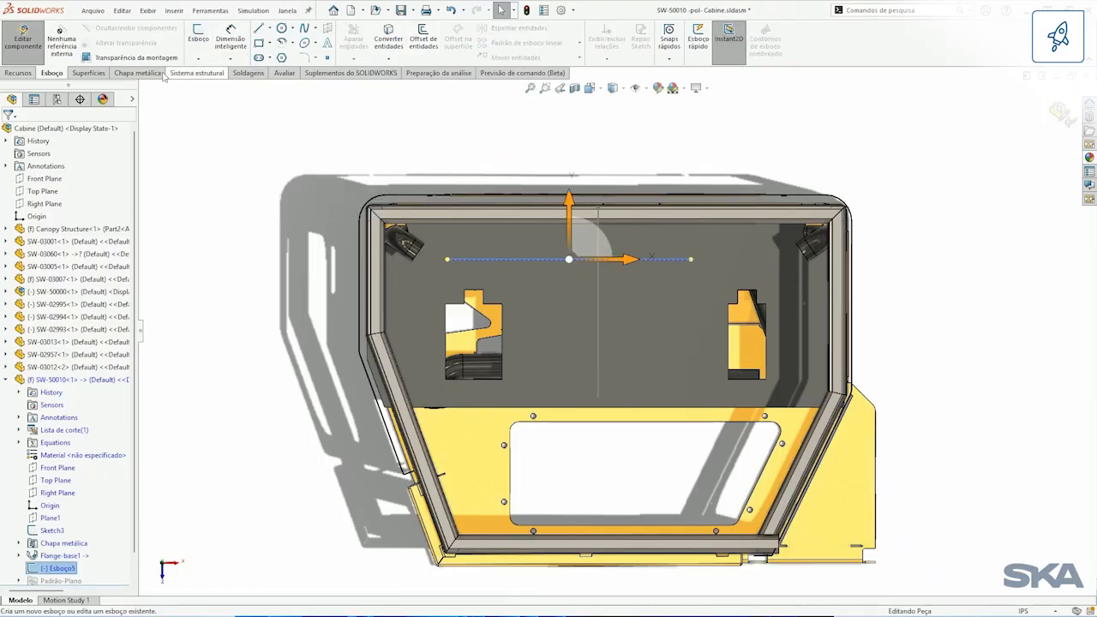
Step: Create a 25° sketched bend along the line, keeping the flange face beyond the line from the cutouts fixed
{"action": "left_click", "coordinate": [137, 73]}
{"action": "left_click", "coordinate": [401, 47]}
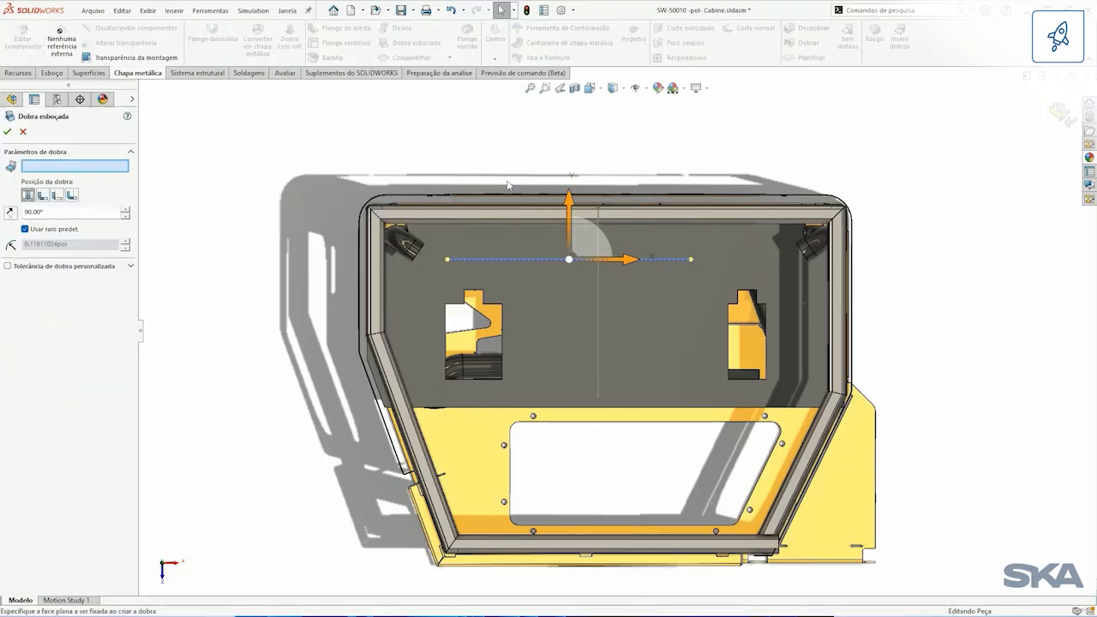
{"action": "left_click", "coordinate": [554, 237]}
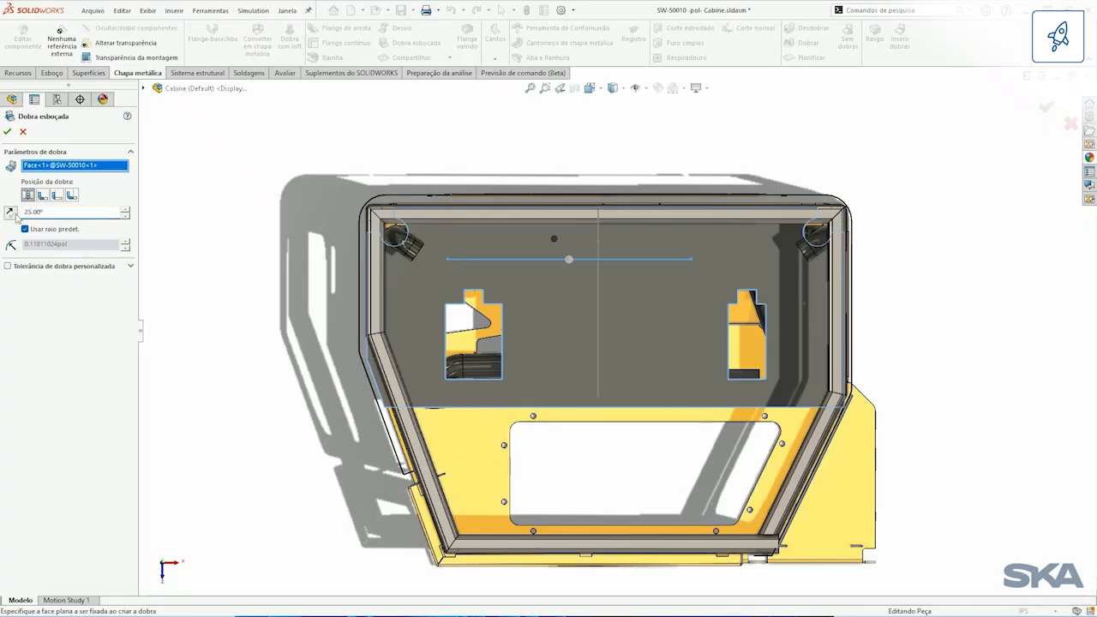
{"action": "left_click", "coordinate": [7, 131]}
Step: Break all collected corners of the bent sheet metal part by 0.250 in, with the internal-corners-only option off
{"action": "middle_click_drag", "start_coordinate": [614, 293], "coordinate": [573, 119]}
{"action": "middle_click_drag", "start_coordinate": [718, 426], "coordinate": [595, 268]}
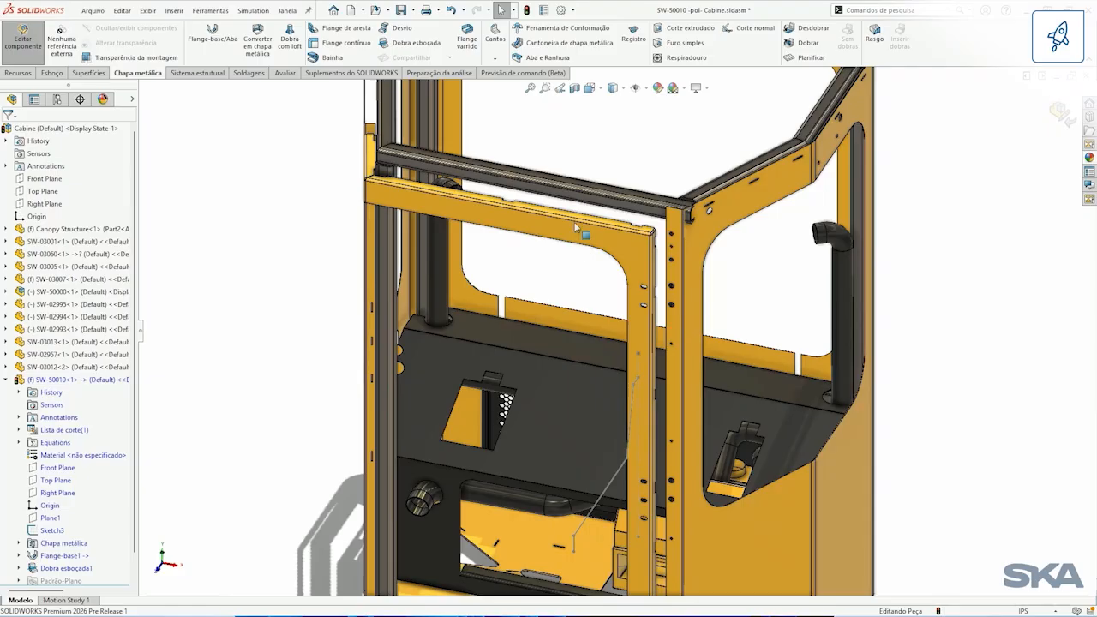
{"action": "left_click", "coordinate": [495, 57]}
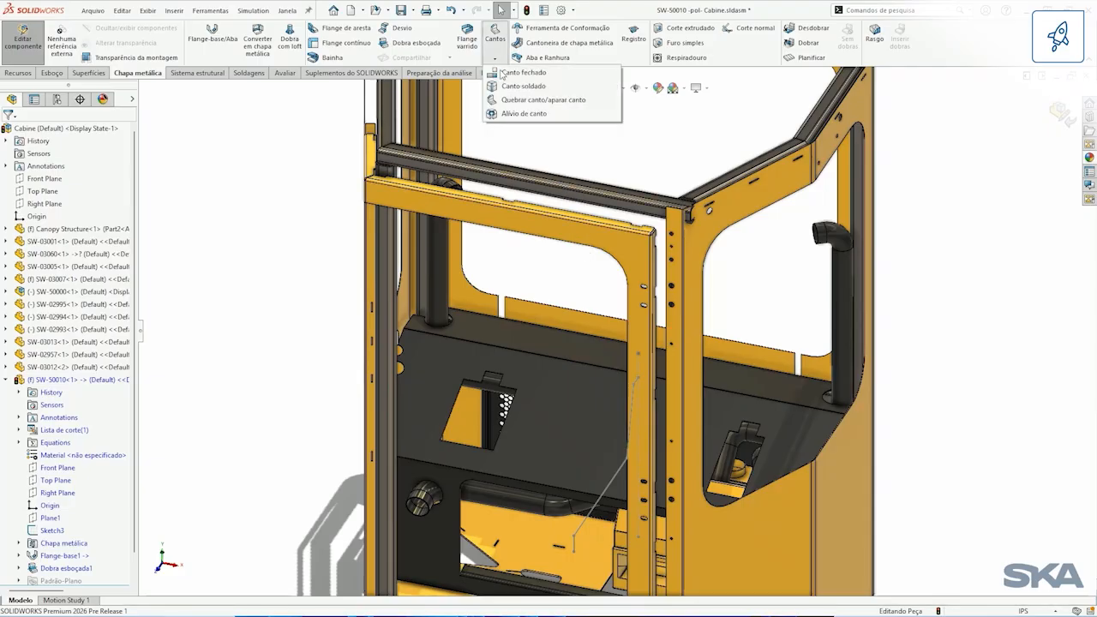
{"action": "left_click", "coordinate": [559, 100]}
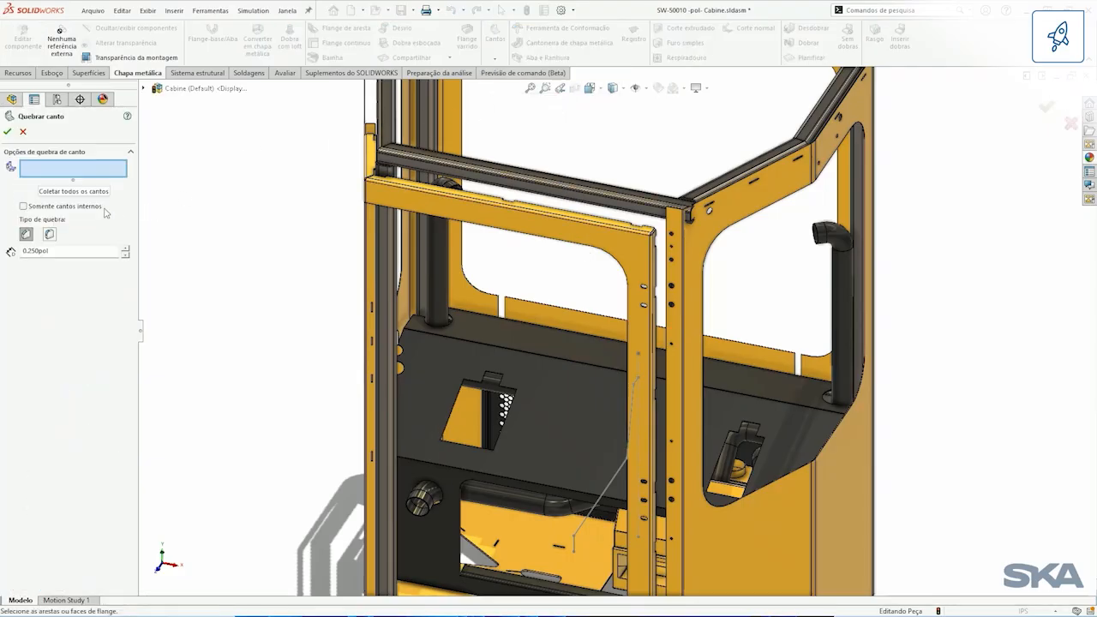
{"action": "left_click", "coordinate": [73, 191]}
{"action": "scroll", "coordinate": [566, 488], "scroll_direction": "down", "scroll_amount": 4}
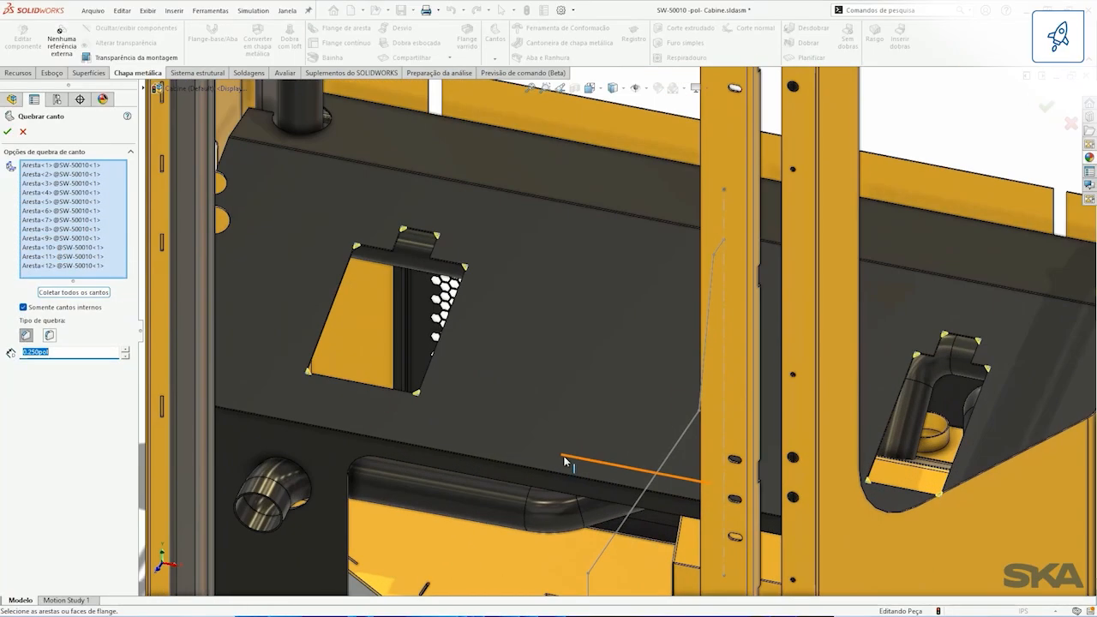
{"action": "left_click", "coordinate": [23, 307]}
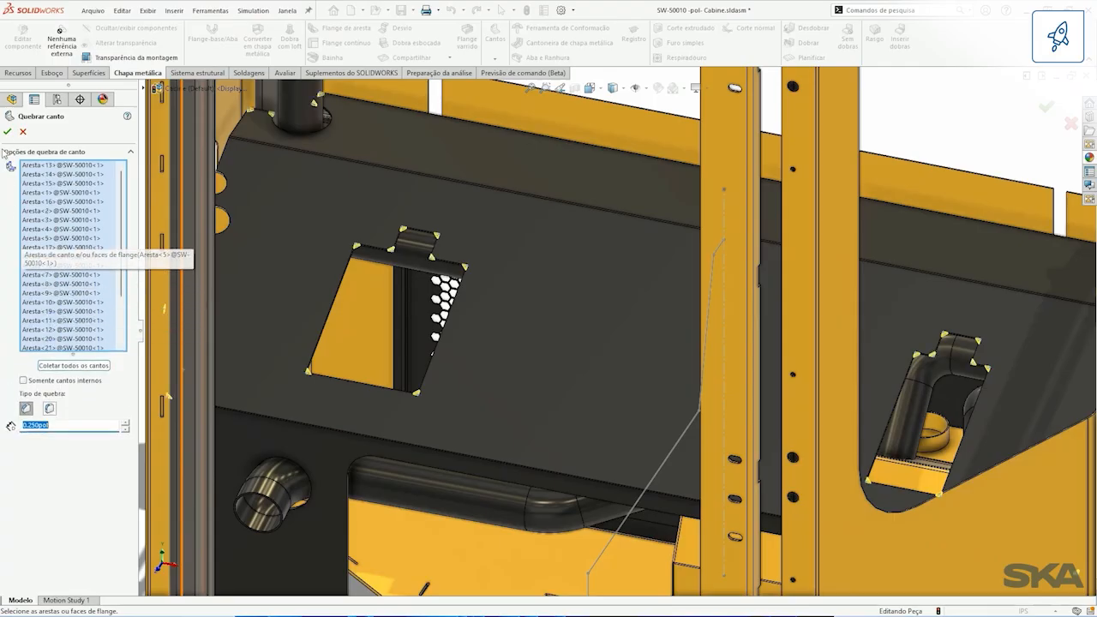
{"action": "left_click", "coordinate": [7, 132]}
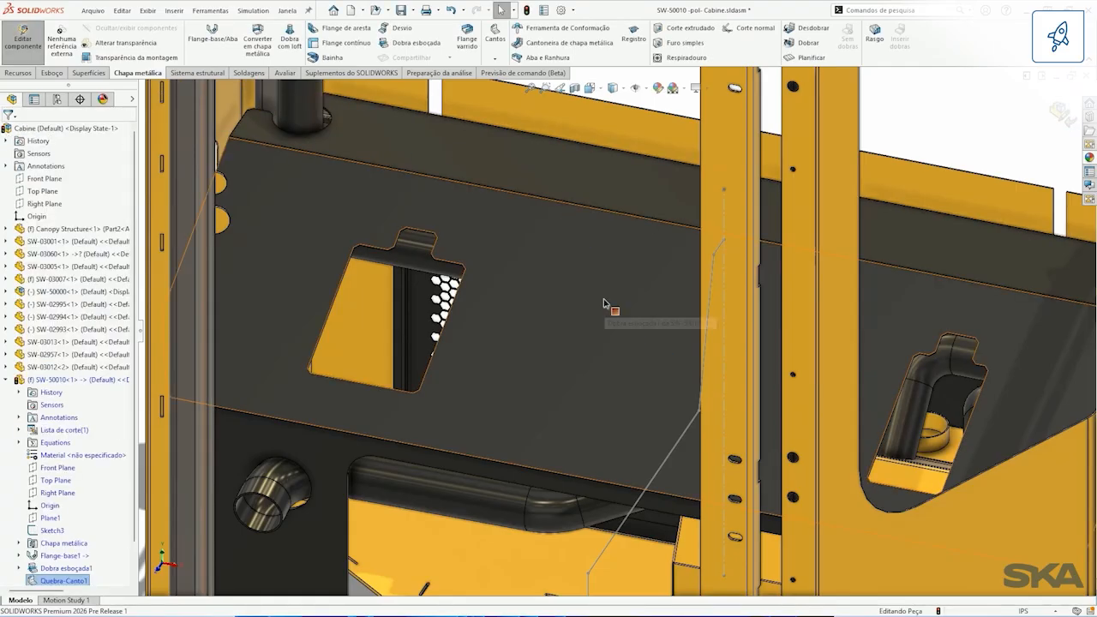
Step: Examine the finished panel in the cabin and the part's Sketch3 profile viewed normal to its plane
{"action": "scroll", "coordinate": [639, 353], "scroll_direction": "up", "scroll_amount": 5}
{"action": "middle_click_drag", "start_coordinate": [638, 353], "coordinate": [596, 303], "text": "ctrl"}
{"action": "left_click", "coordinate": [224, 372]}
{"action": "scroll", "coordinate": [108, 419], "scroll_direction": "down", "scroll_amount": 1}
{"action": "left_click", "coordinate": [51, 493]}
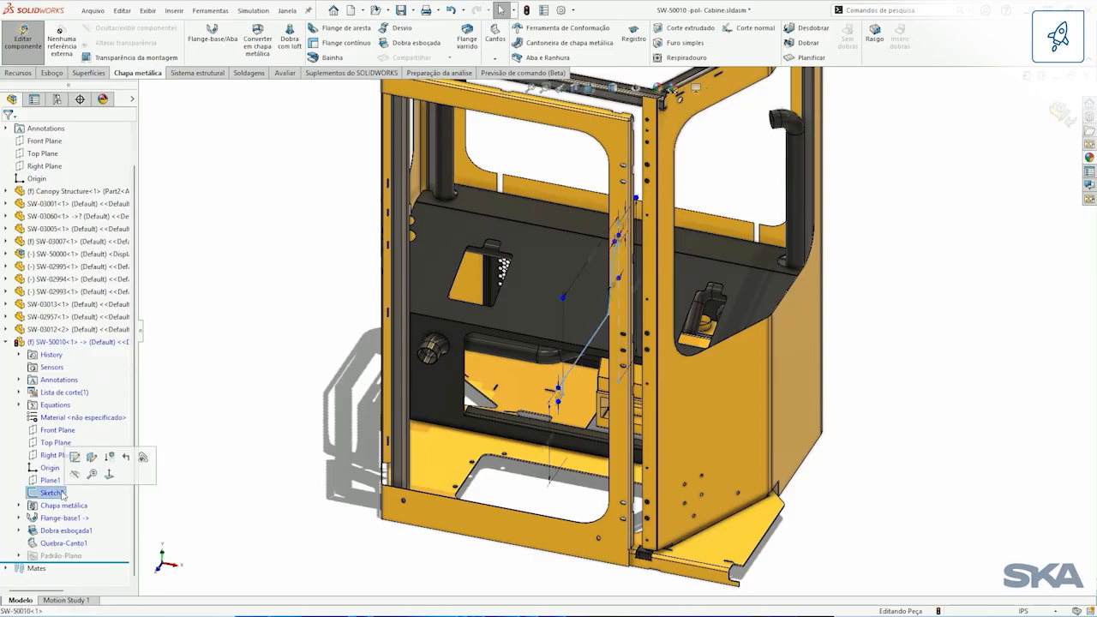
{"action": "left_click", "coordinate": [103, 468]}
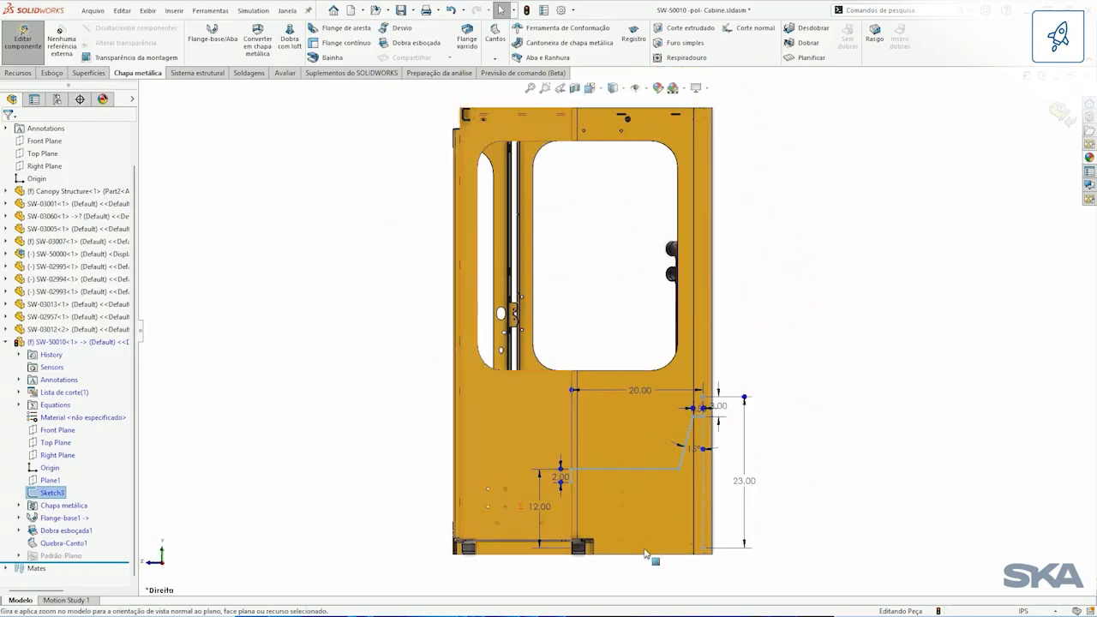
{"action": "left_click_drag", "start_coordinate": [691, 249], "coordinate": [710, 246]}
{"action": "left_click_drag", "start_coordinate": [375, 418], "coordinate": [797, 422]}
{"action": "left_click", "coordinate": [809, 309]}
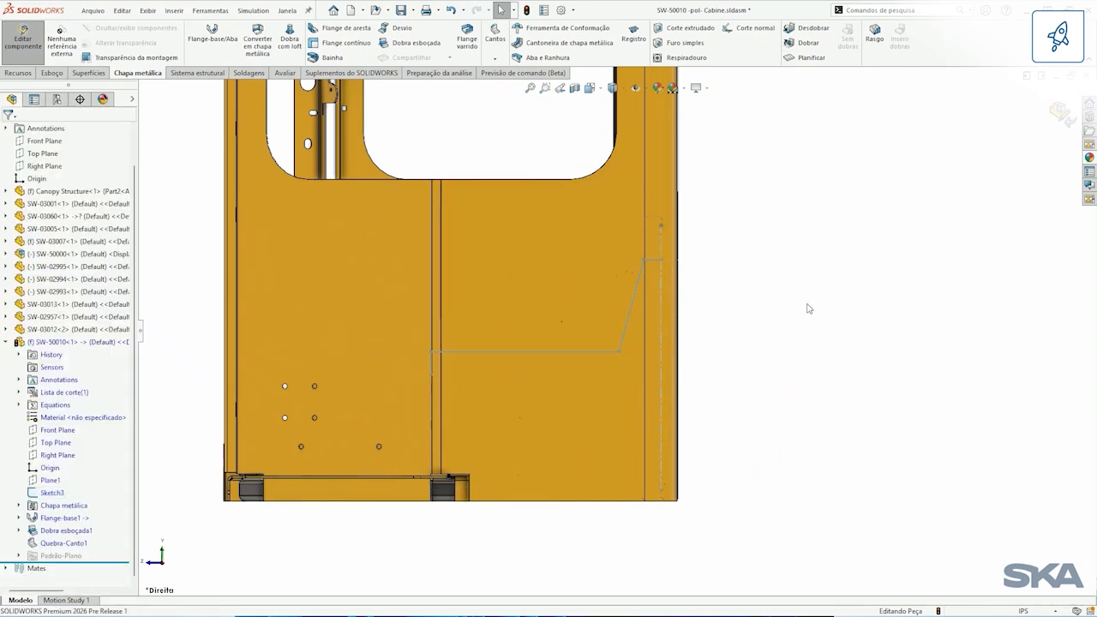
Step: Delete Sketch3 from part SW-50010 together with its dependent equations
{"action": "left_click", "coordinate": [61, 494]}
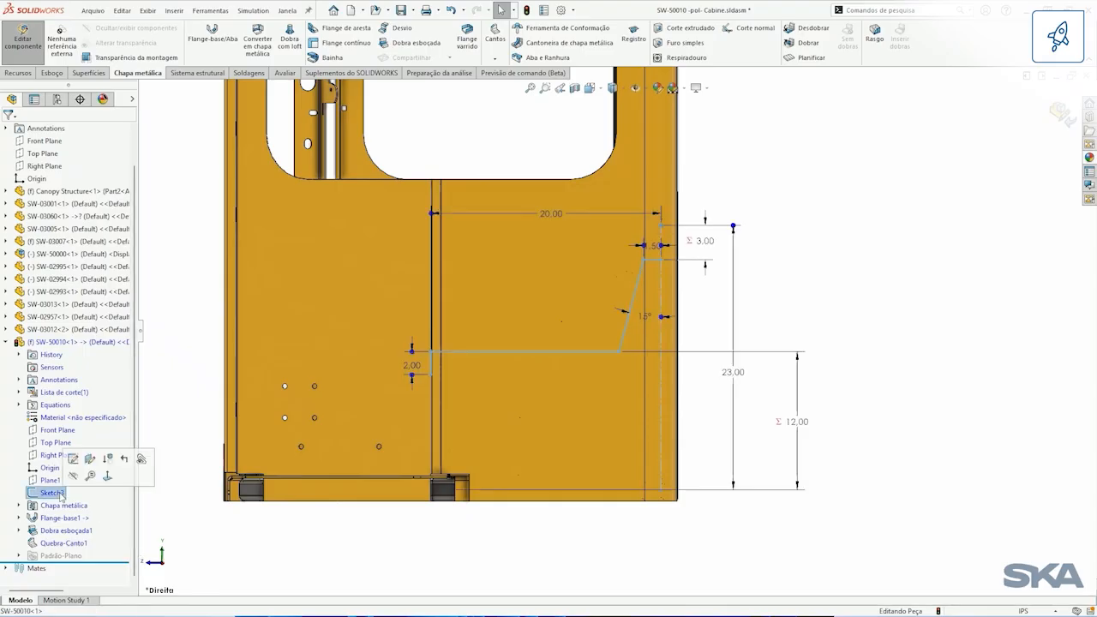
{"action": "key", "text": "Delete"}
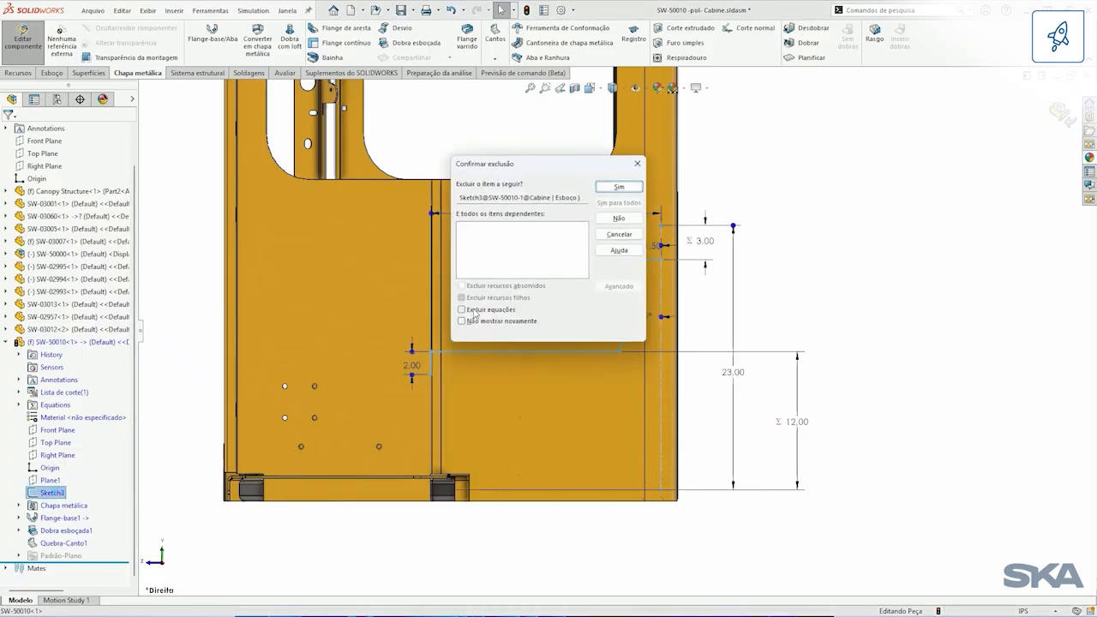
{"action": "left_click", "coordinate": [475, 310]}
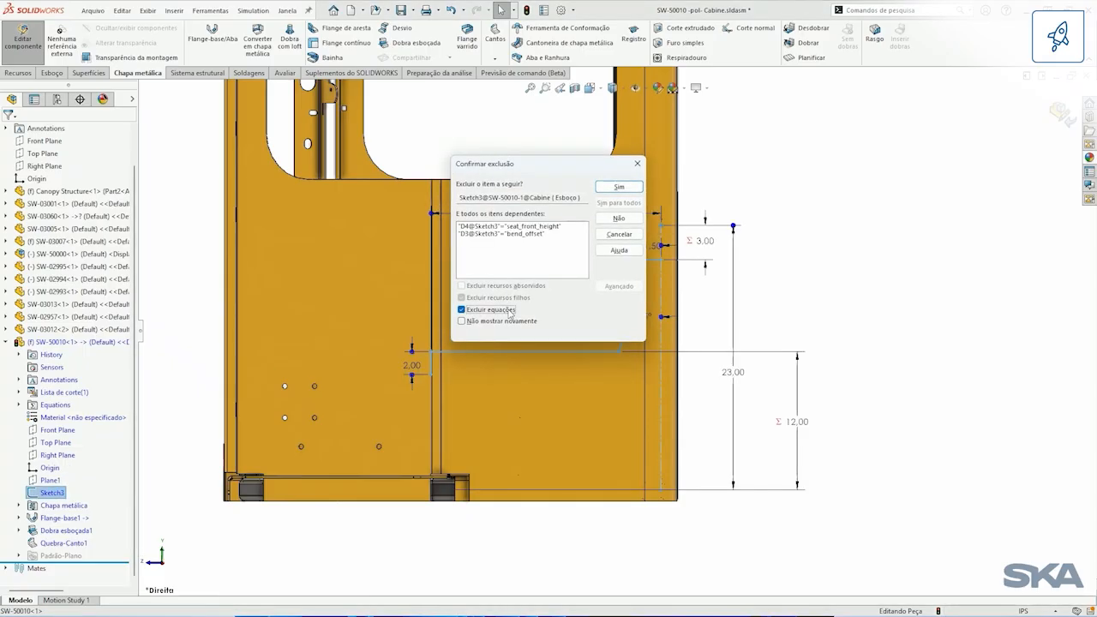
{"action": "left_click", "coordinate": [618, 186]}
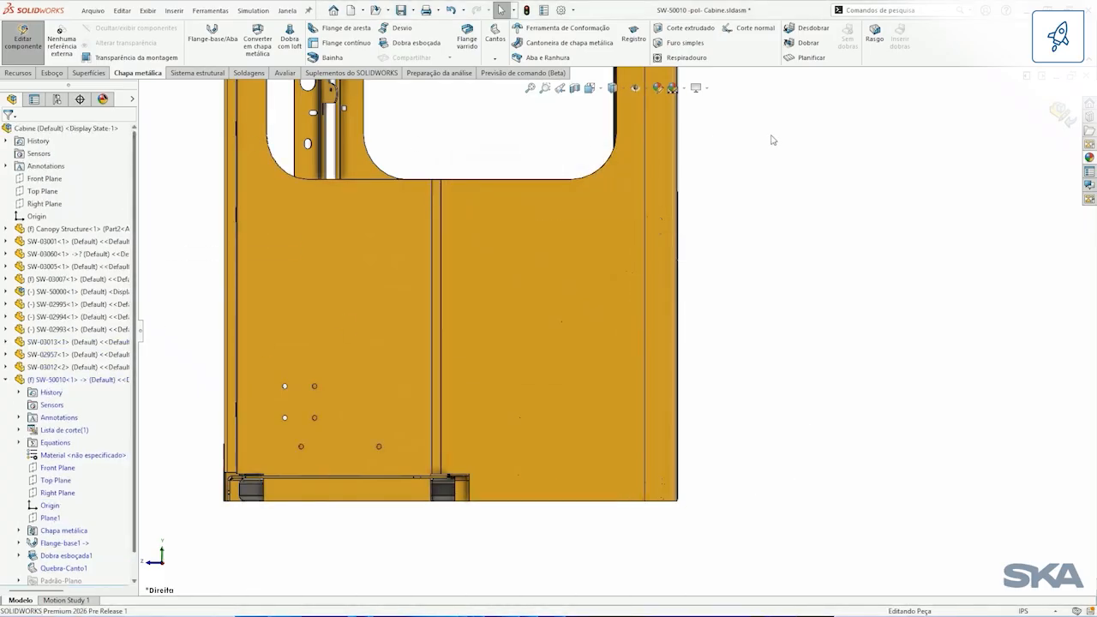
Step: Finish editing the part in context, view the cabin assembly isometrically, and open the Canopy Structure part in its own window
{"action": "left_click", "coordinate": [1059, 114]}
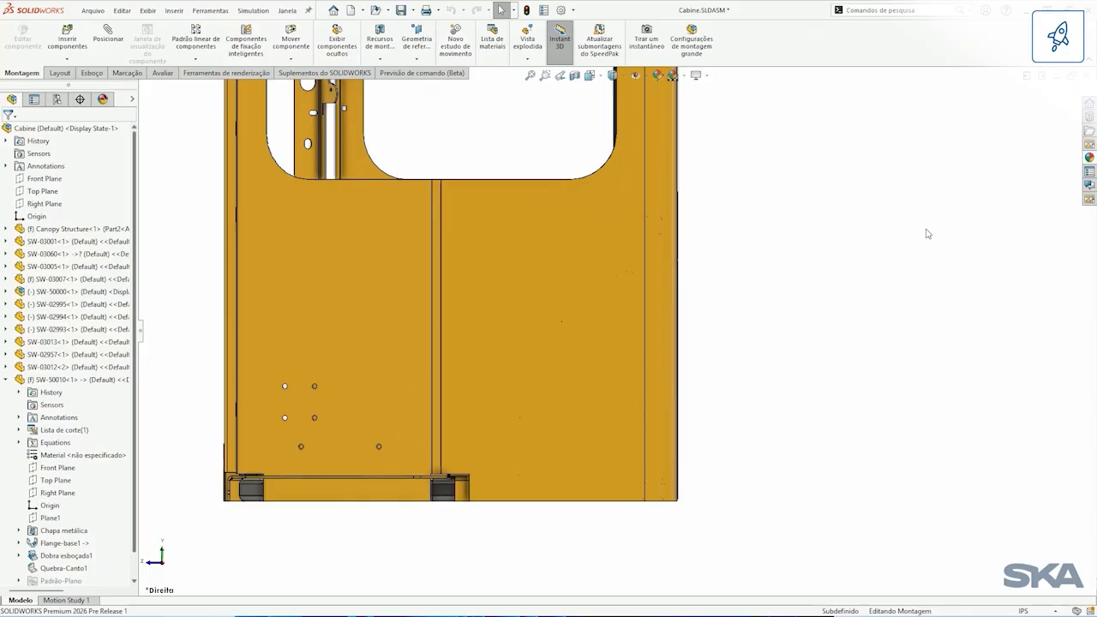
{"action": "key", "text": "ctrl+7"}
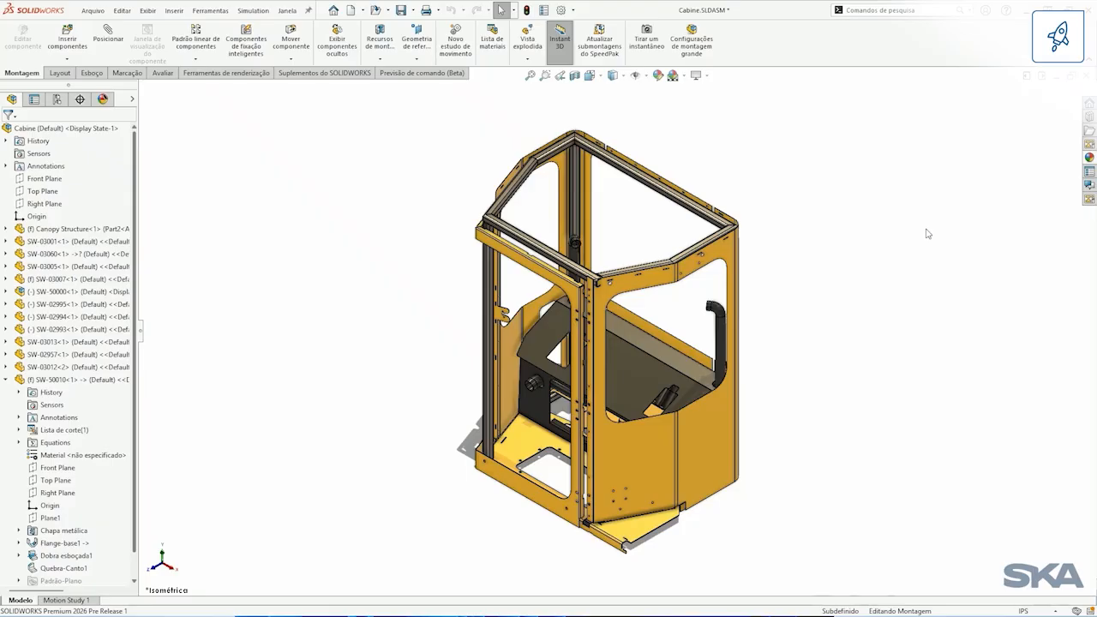
{"action": "left_click", "coordinate": [591, 274]}
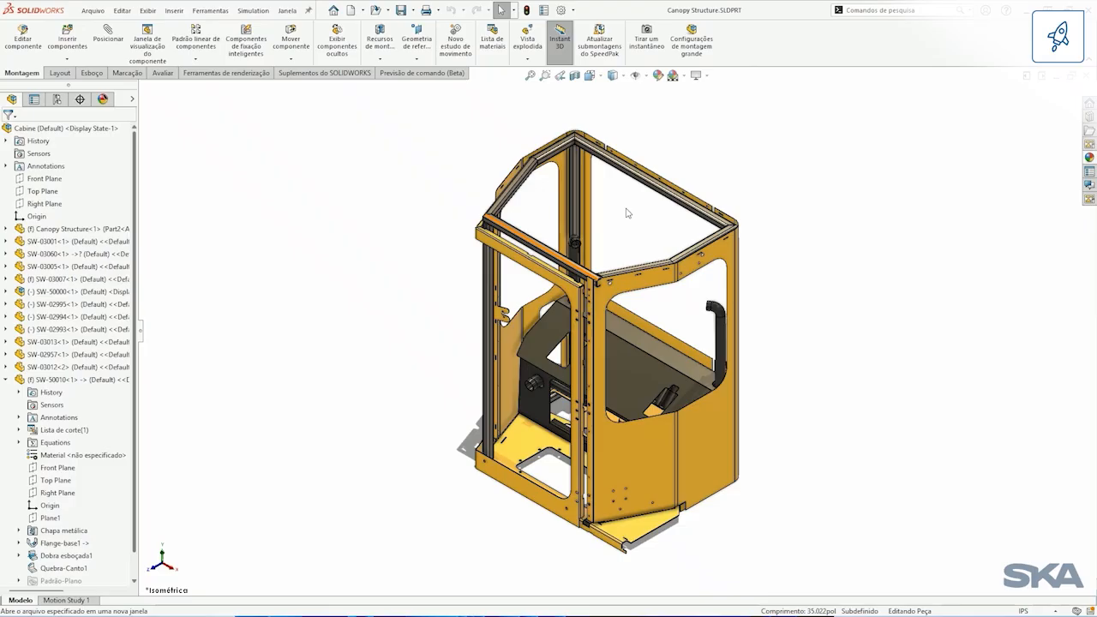
Step: Edit the Corner Management1 feature of the Canopy Structure and bring up its complex corners
{"action": "middle_click_drag", "start_coordinate": [623, 232], "coordinate": [592, 221]}
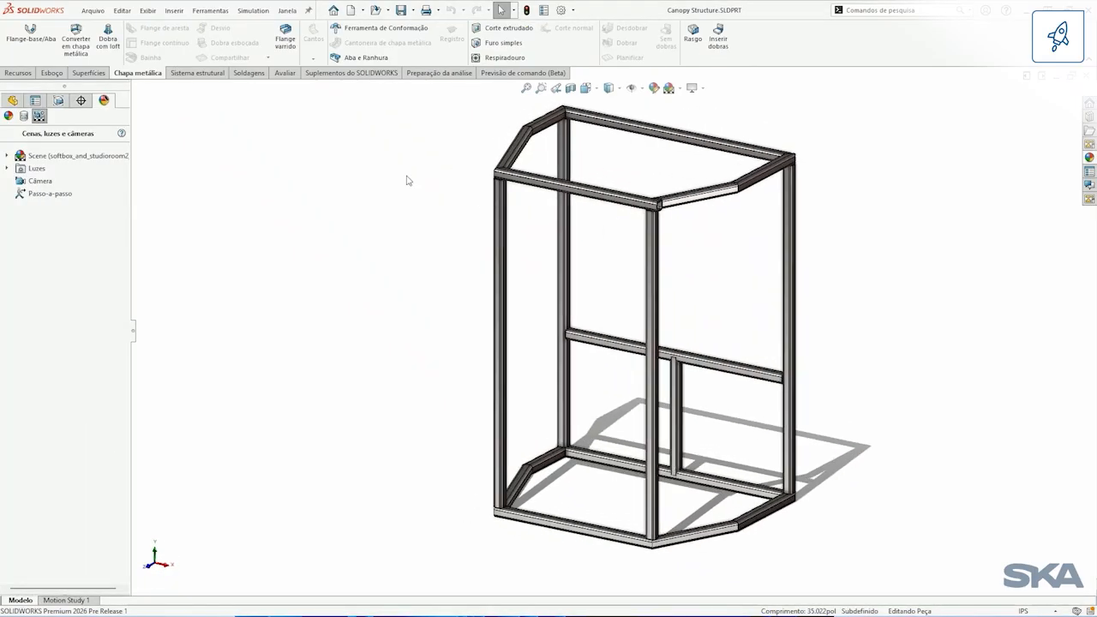
{"action": "left_click", "coordinate": [13, 101]}
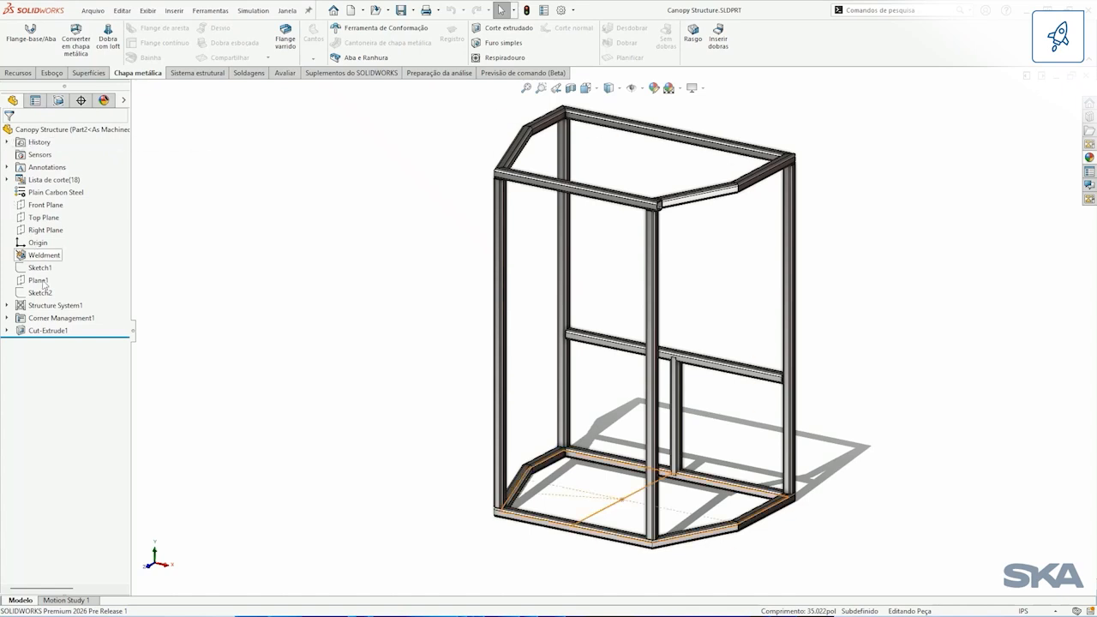
{"action": "left_click", "coordinate": [58, 317]}
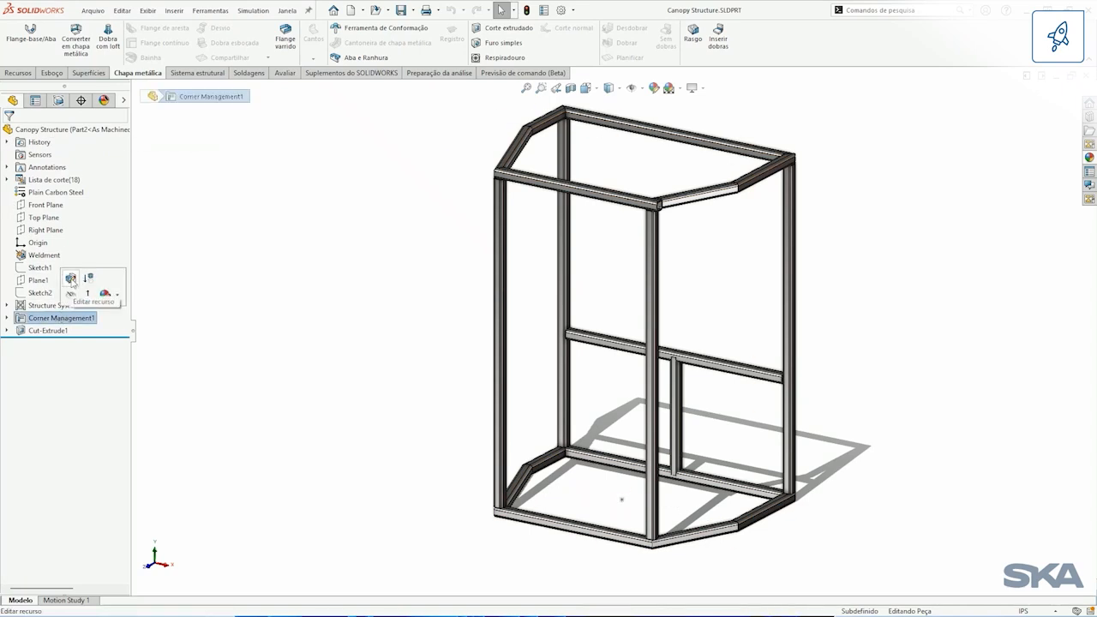
{"action": "left_click", "coordinate": [72, 279]}
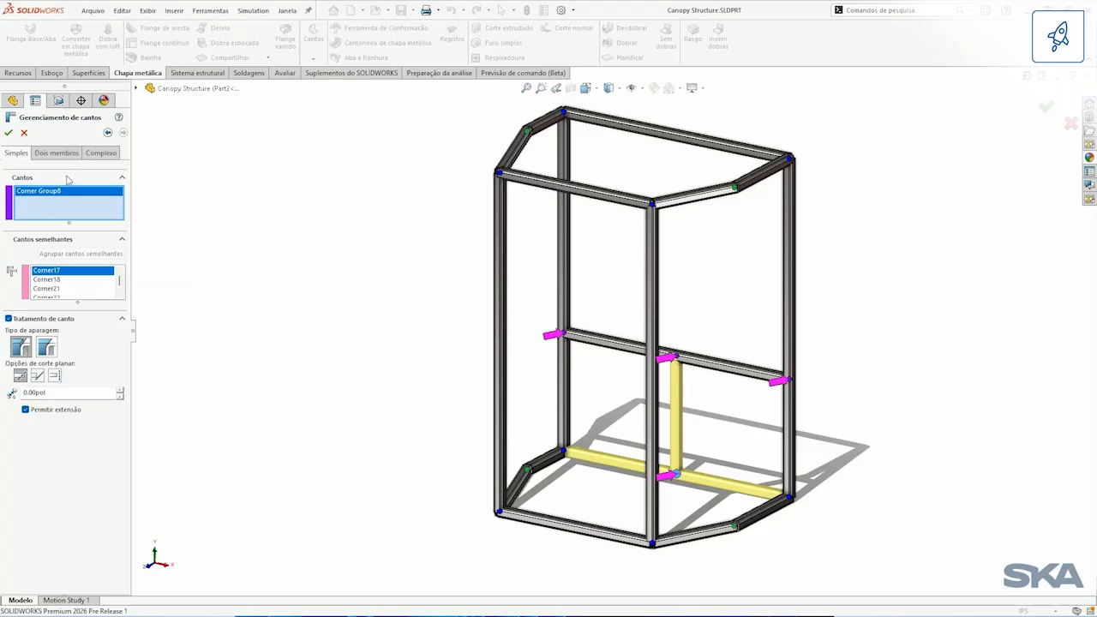
{"action": "left_click", "coordinate": [94, 154]}
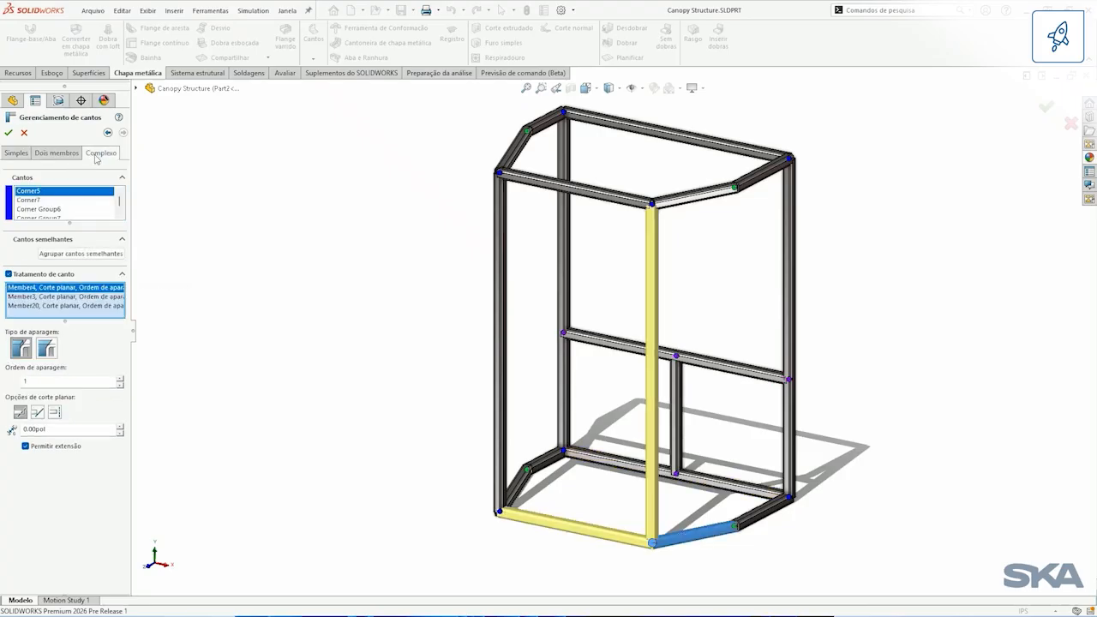
Step: Set Corner7 to the complex-corner cut combination that mitres the two upper members above the trimmed vertical post, and accept the feature
{"action": "left_click", "coordinate": [38, 200]}
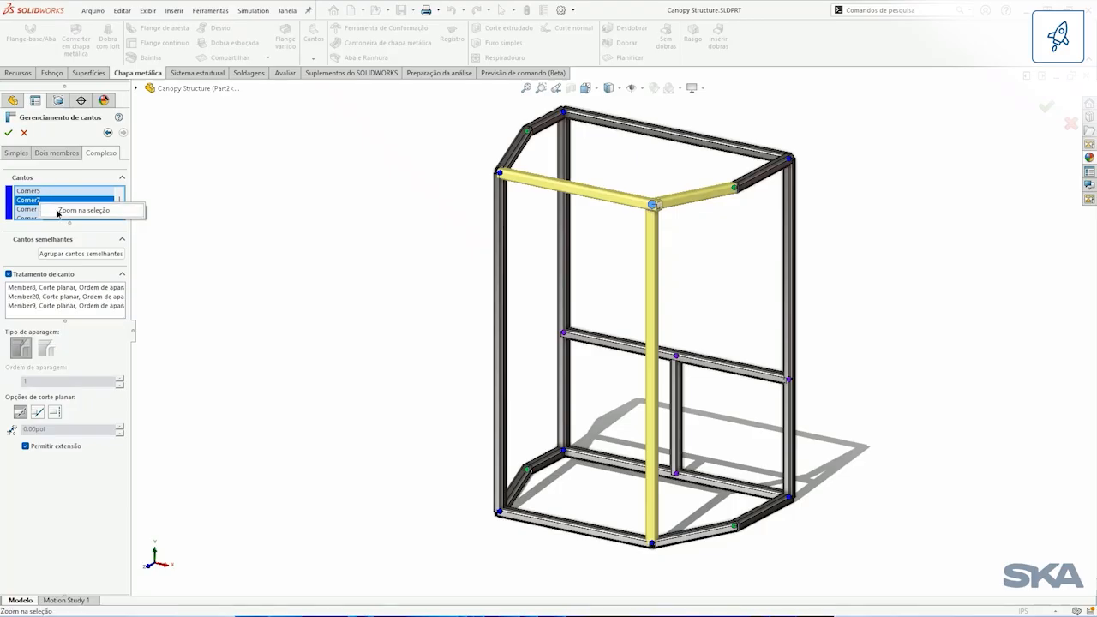
{"action": "left_click", "coordinate": [57, 214]}
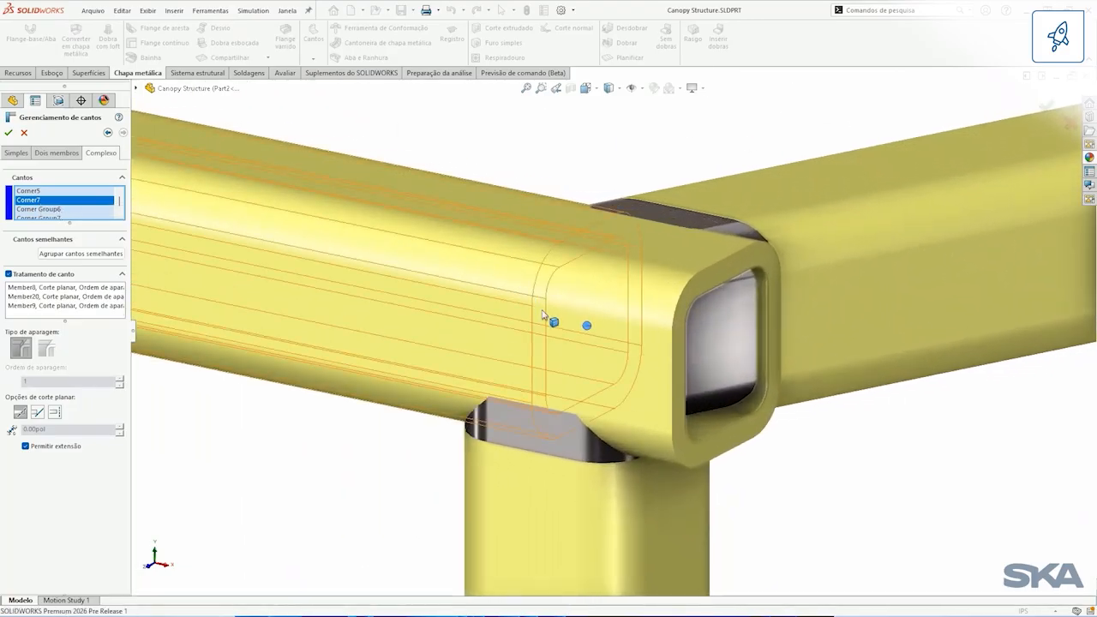
{"action": "left_click", "coordinate": [586, 327]}
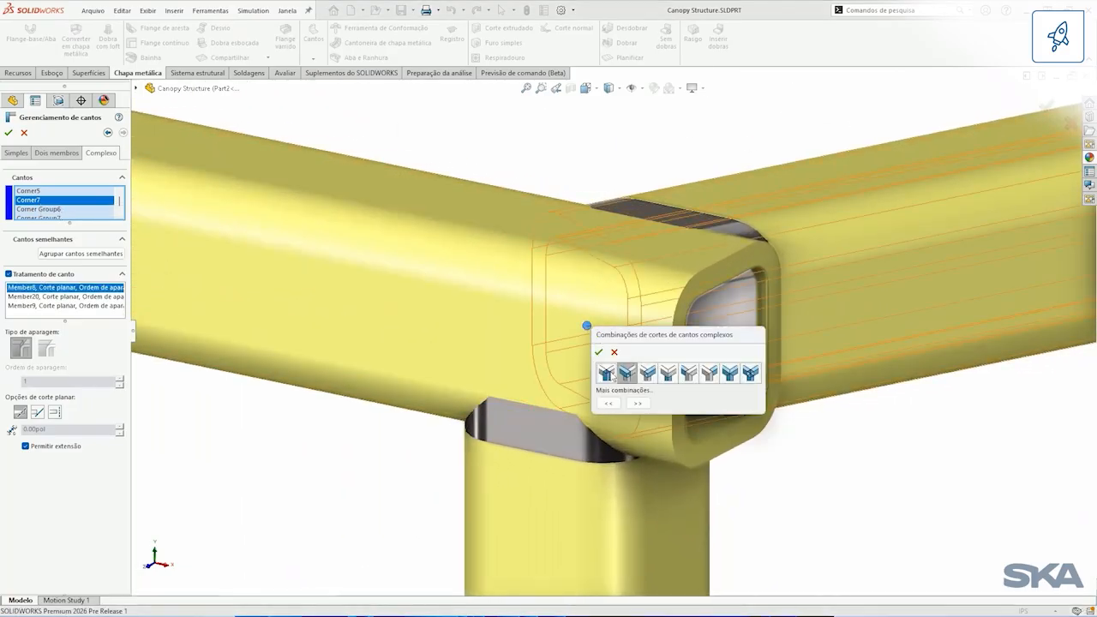
{"action": "left_click", "coordinate": [638, 404]}
{"action": "left_click", "coordinate": [638, 404]}
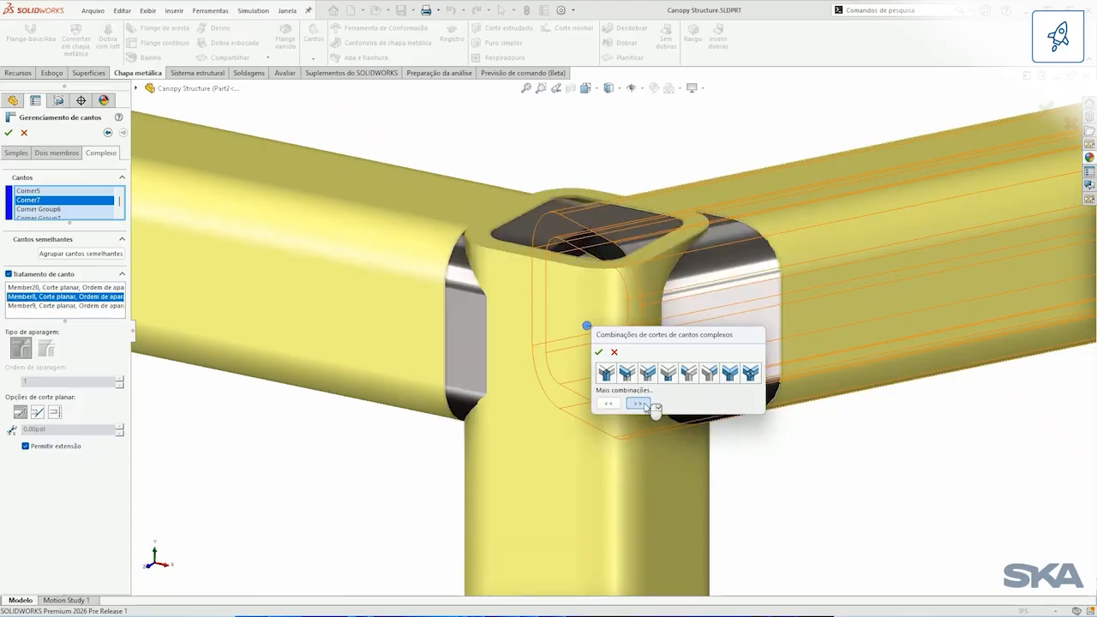
{"action": "left_click", "coordinate": [610, 404]}
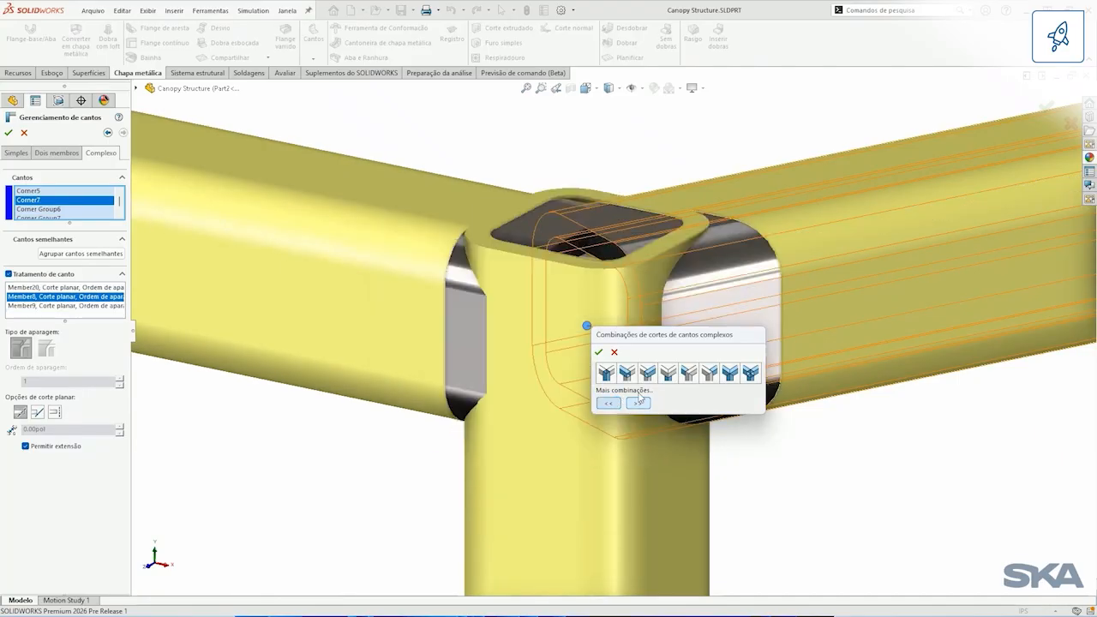
{"action": "left_click", "coordinate": [676, 375]}
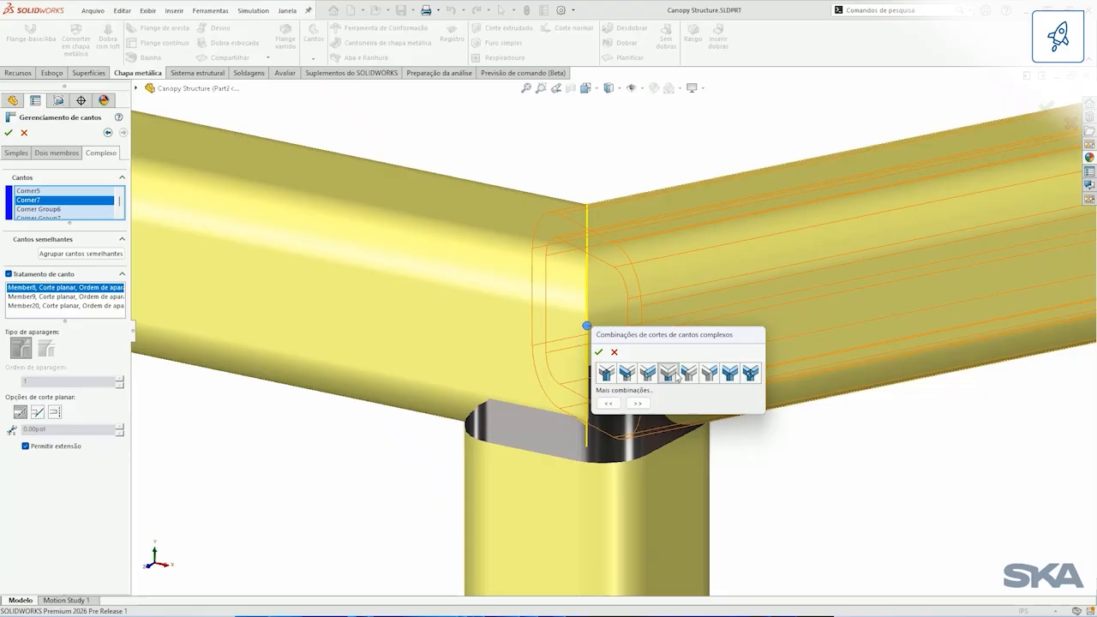
{"action": "left_click", "coordinate": [599, 352]}
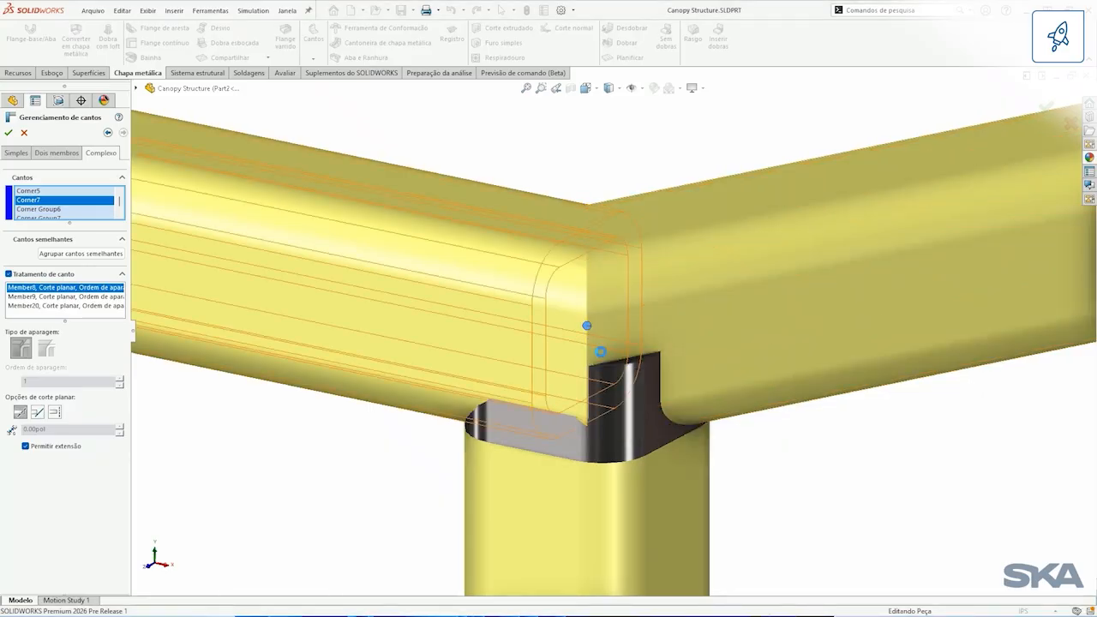
{"action": "key", "text": "Return"}
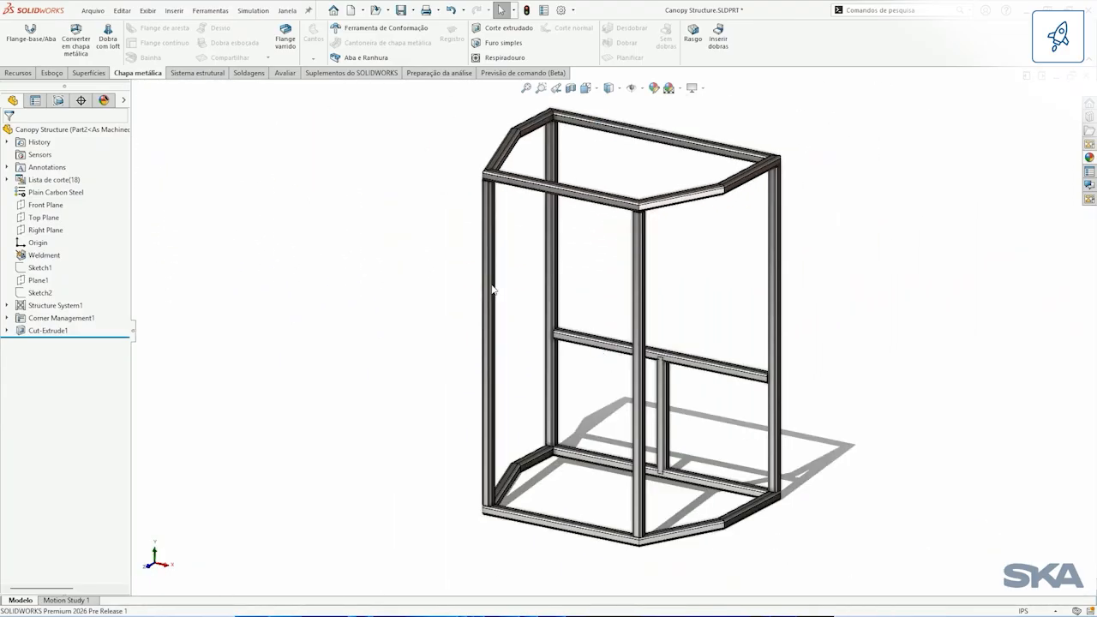
Step: Review the cut list properties of Cut-List-Item1 in the Canopy Structure, including its length, angles and total length, without changing them
{"action": "left_click", "coordinate": [7, 179]}
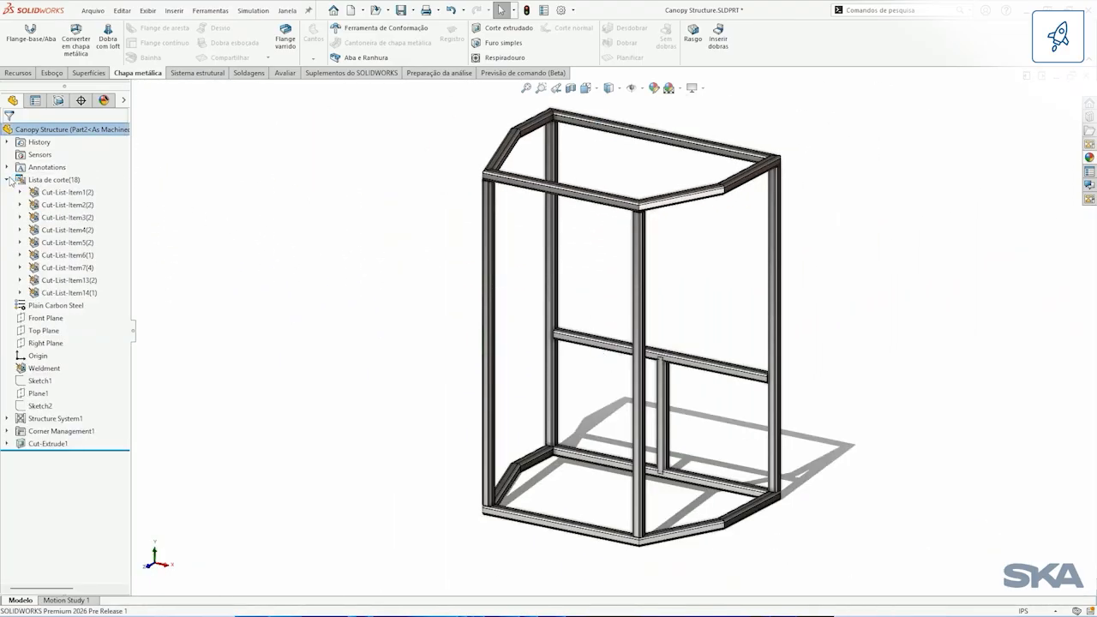
{"action": "right_click", "coordinate": [71, 193]}
{"action": "left_click", "coordinate": [104, 210]}
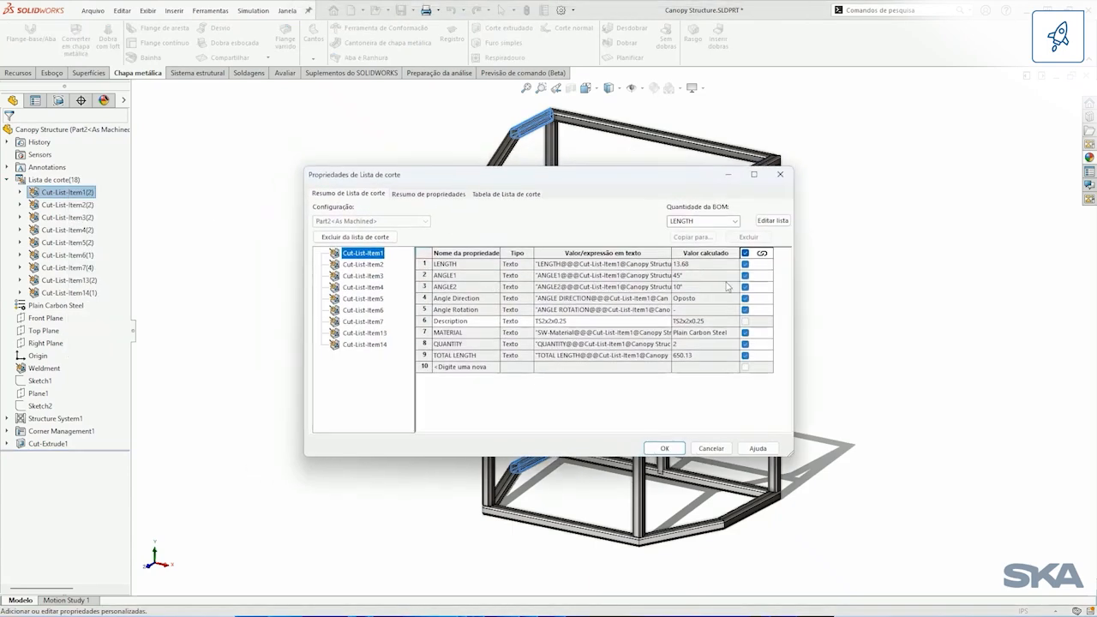
{"action": "left_click", "coordinate": [709, 448]}
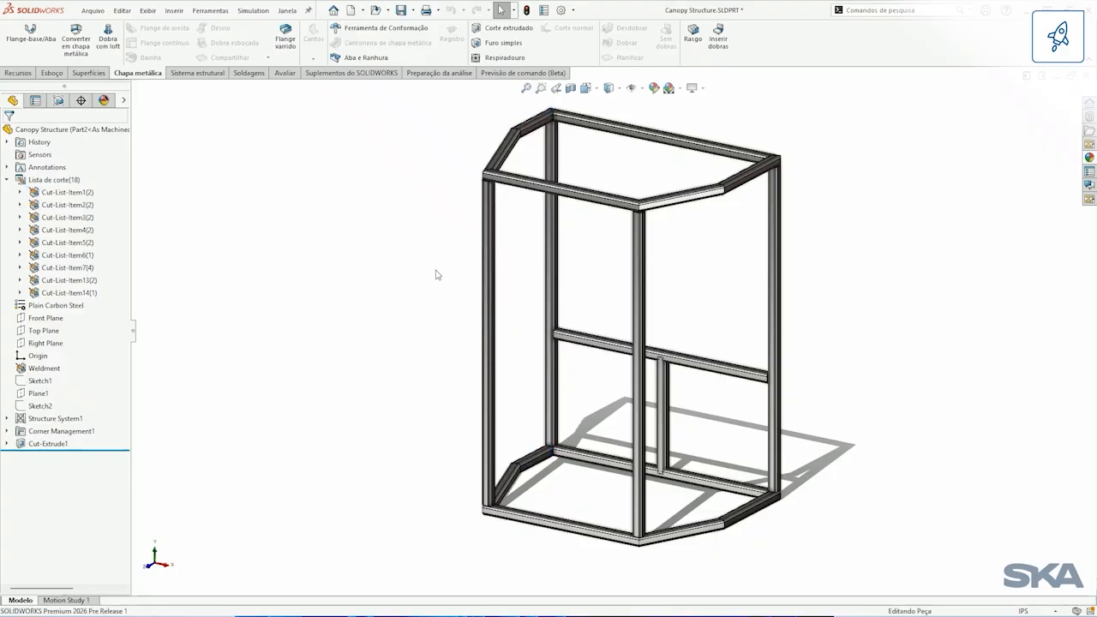
Step: In the part's configuration properties, link the Description value to the Description property of Cut-List-Item1
{"action": "left_click", "coordinate": [544, 10]}
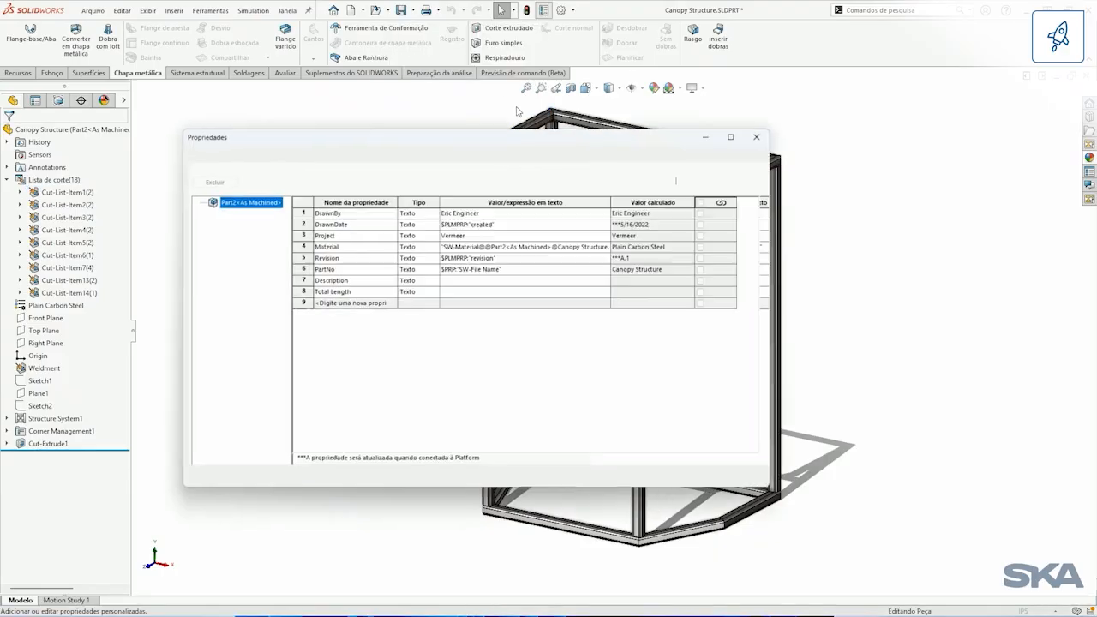
{"action": "left_click", "coordinate": [539, 285]}
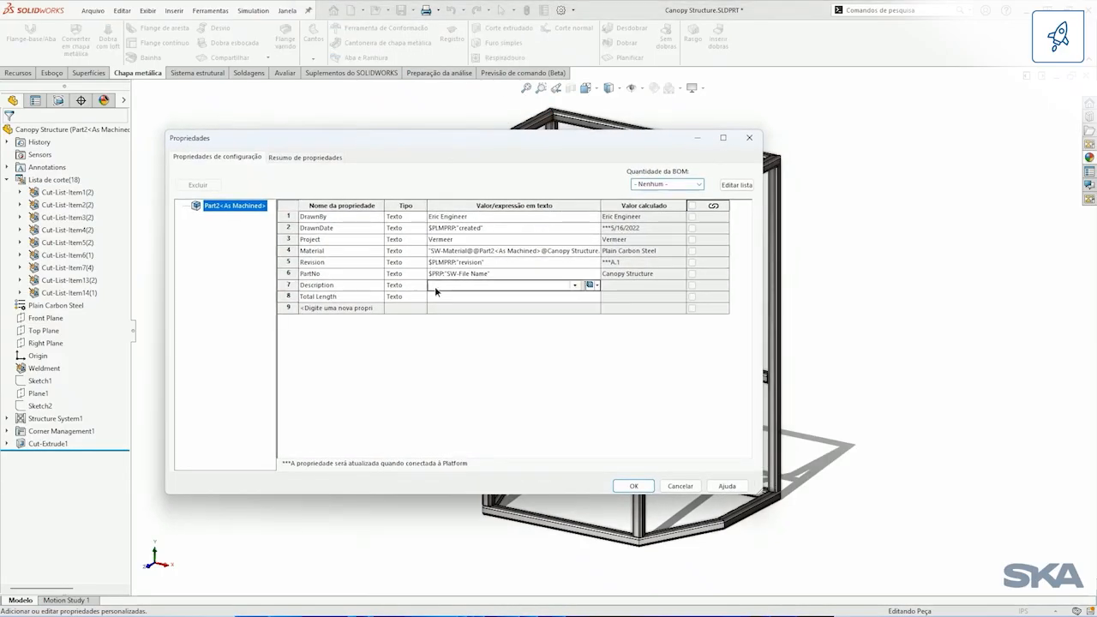
{"action": "left_click", "coordinate": [575, 286]}
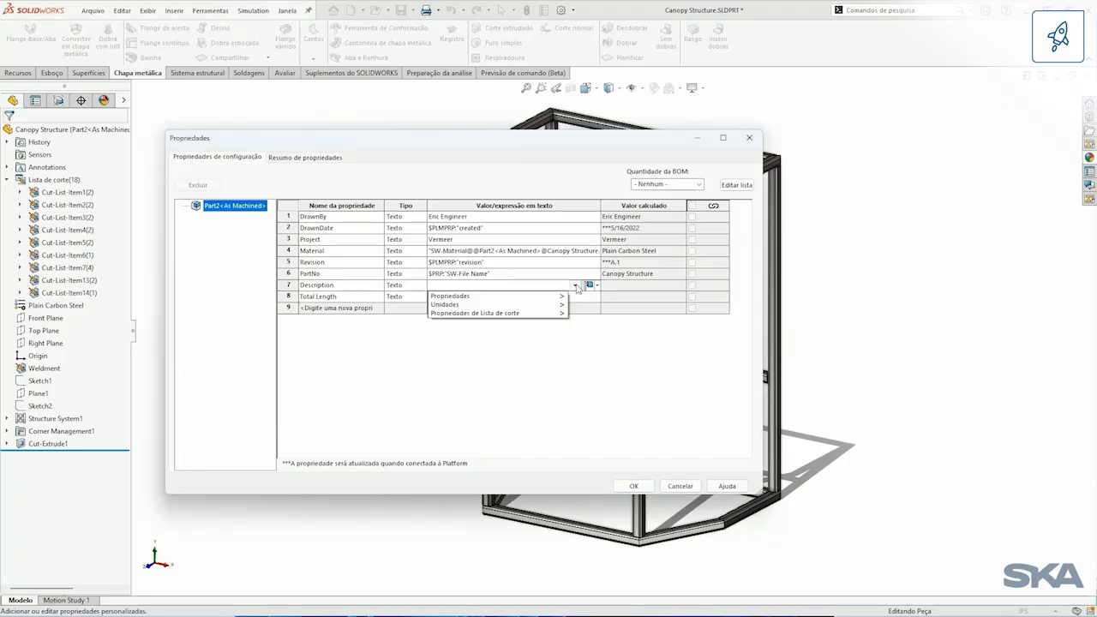
{"action": "mouse_move", "coordinate": [554, 314]}
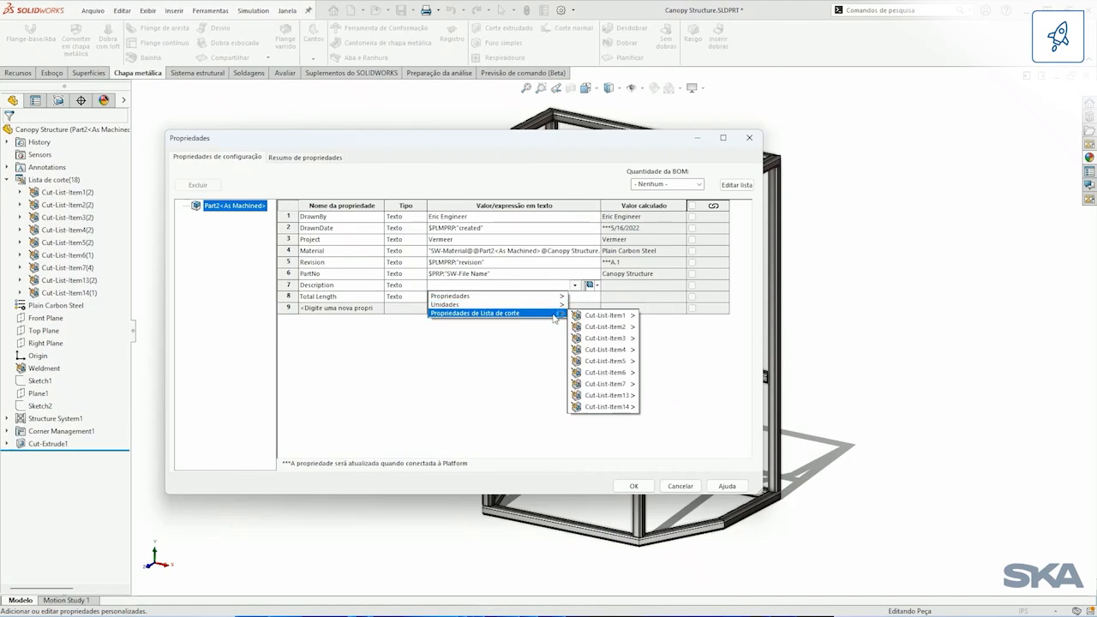
{"action": "mouse_move", "coordinate": [605, 315]}
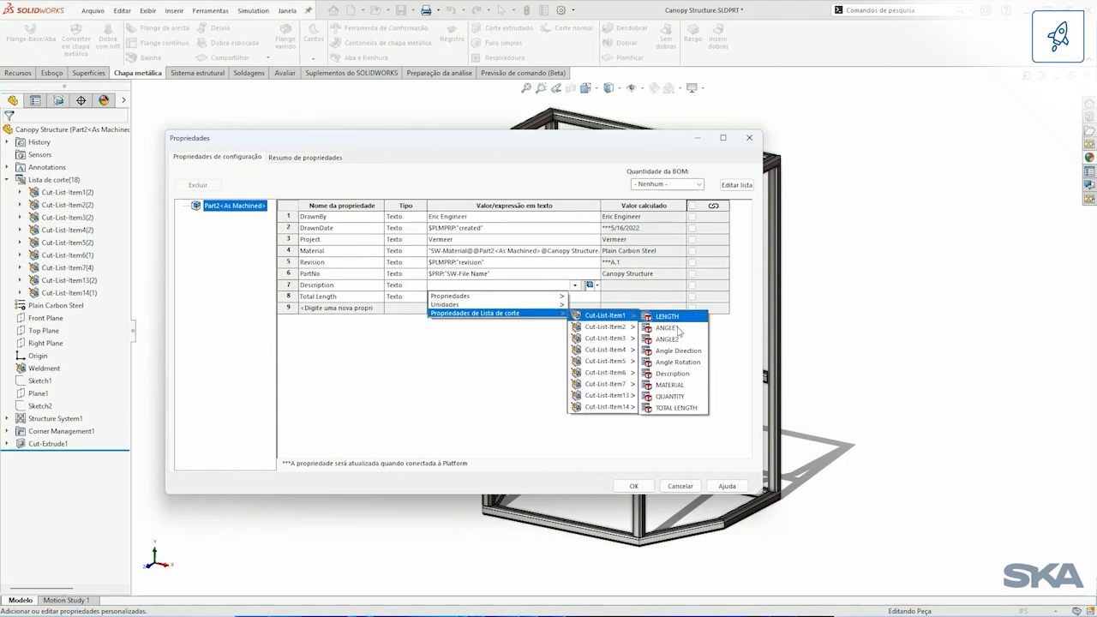
{"action": "left_click", "coordinate": [674, 374]}
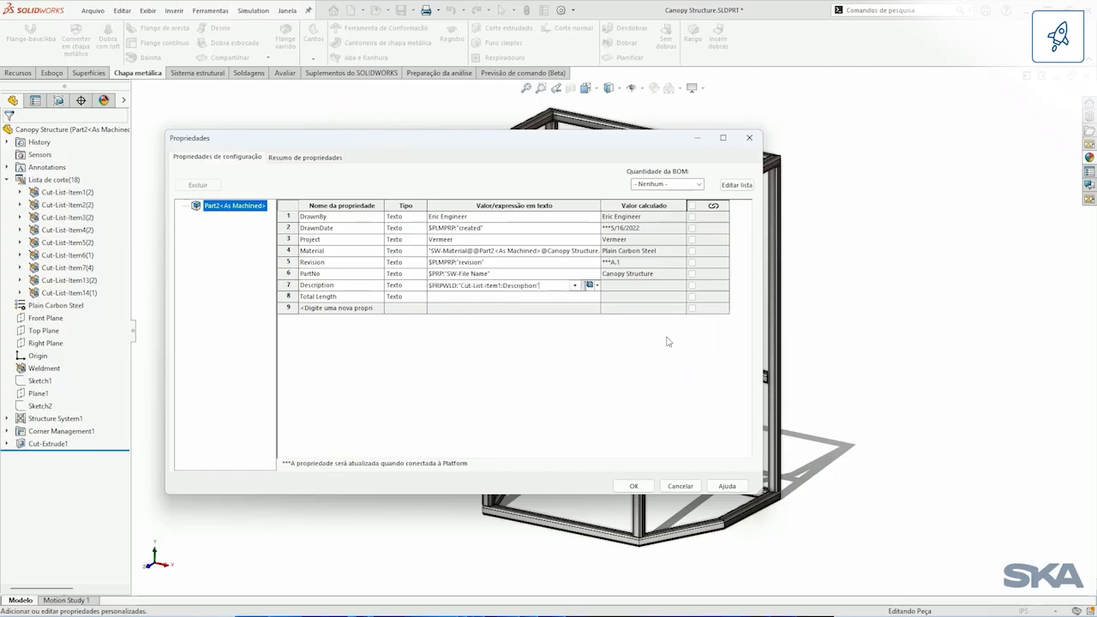
Step: Link the Total Length property to Cut-List-Item1's TOTAL LENGTH, append the document's length unit, and accept the properties
{"action": "left_click", "coordinate": [575, 297]}
{"action": "left_click", "coordinate": [575, 298]}
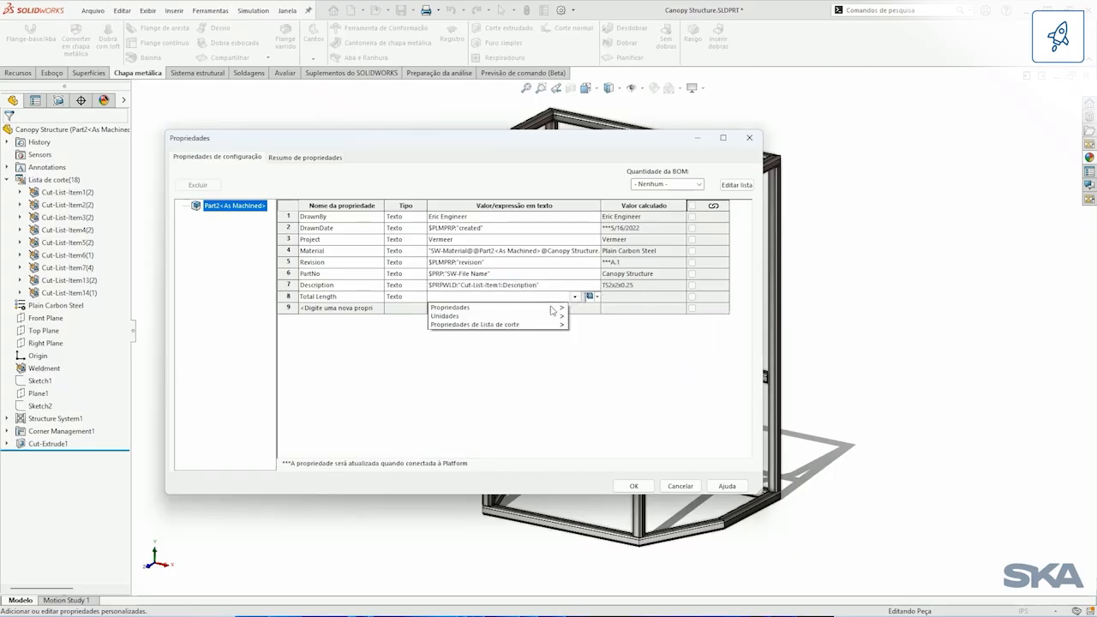
{"action": "mouse_move", "coordinate": [549, 325]}
{"action": "mouse_move", "coordinate": [610, 329]}
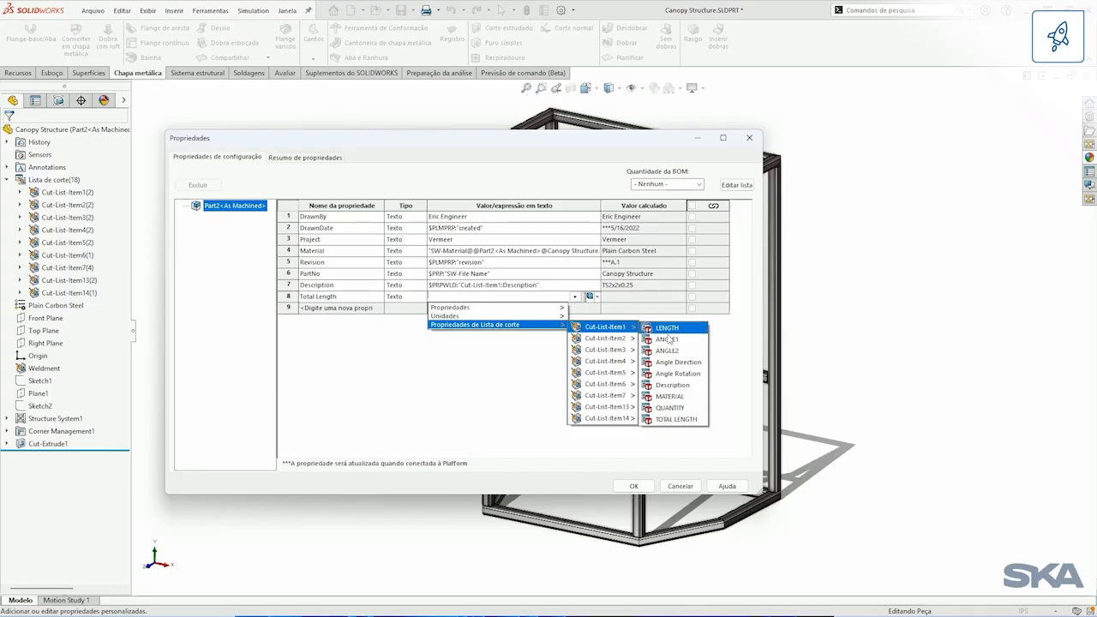
{"action": "left_click", "coordinate": [688, 419]}
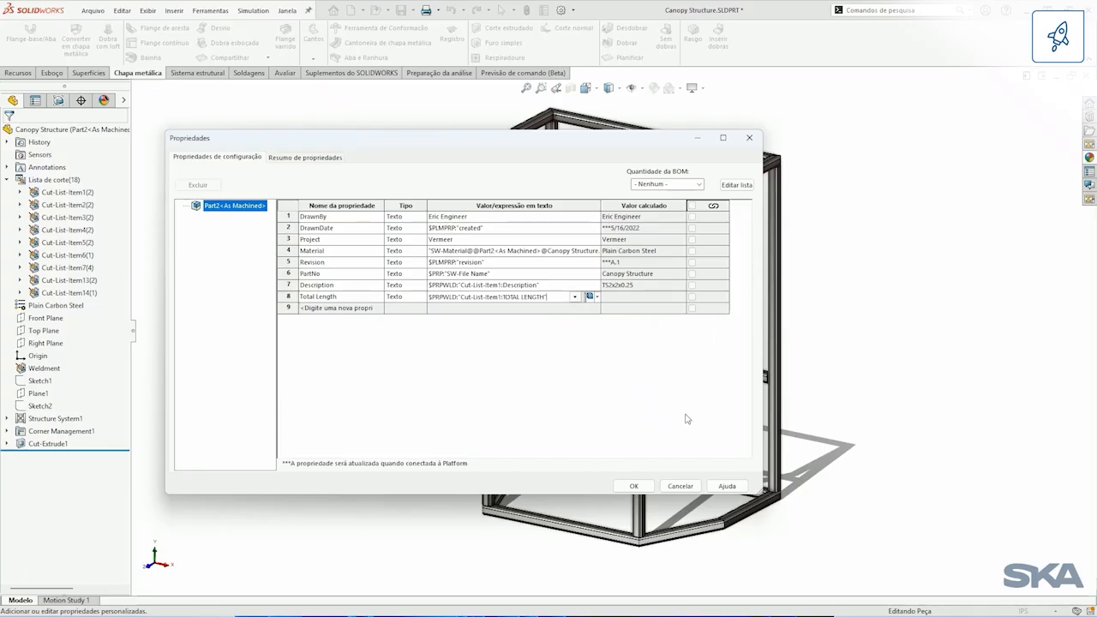
{"action": "left_click", "coordinate": [575, 298]}
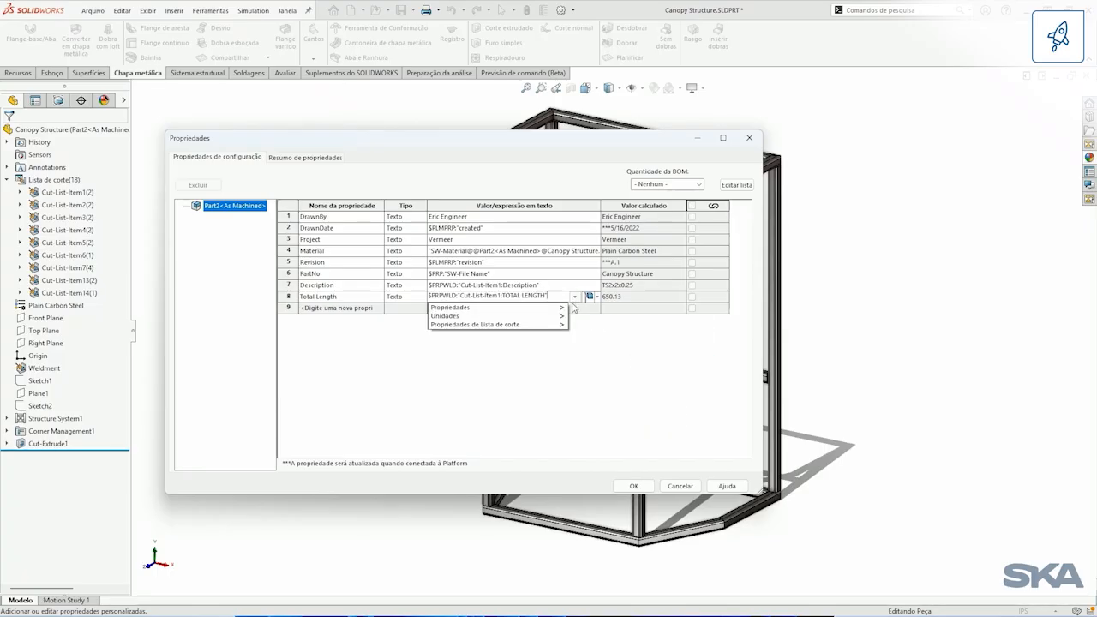
{"action": "mouse_move", "coordinate": [561, 315]}
{"action": "left_click", "coordinate": [613, 319]}
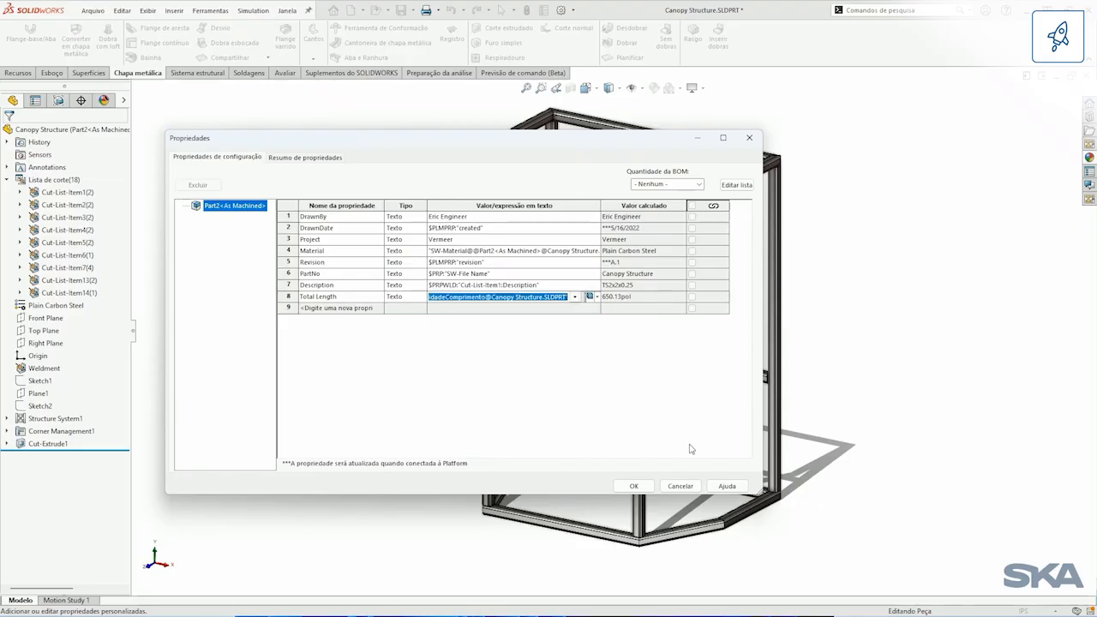
{"action": "left_click", "coordinate": [634, 486]}
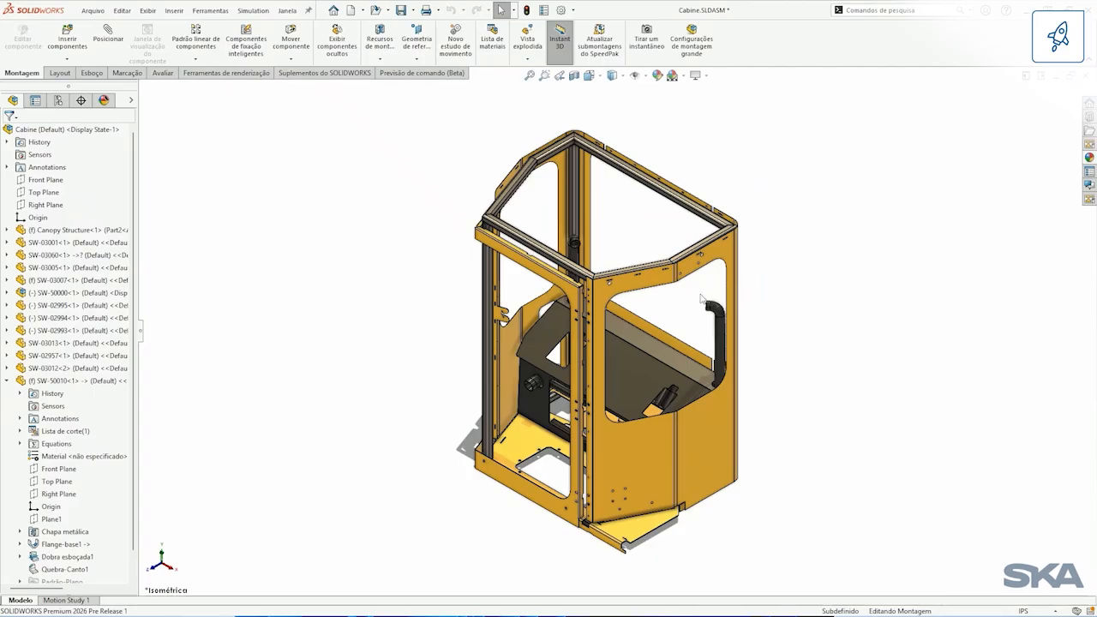
Step: From the cabin assembly, open the subassembly SW-50000 containing the black air tubes in its own window
{"action": "left_click", "coordinate": [719, 333]}
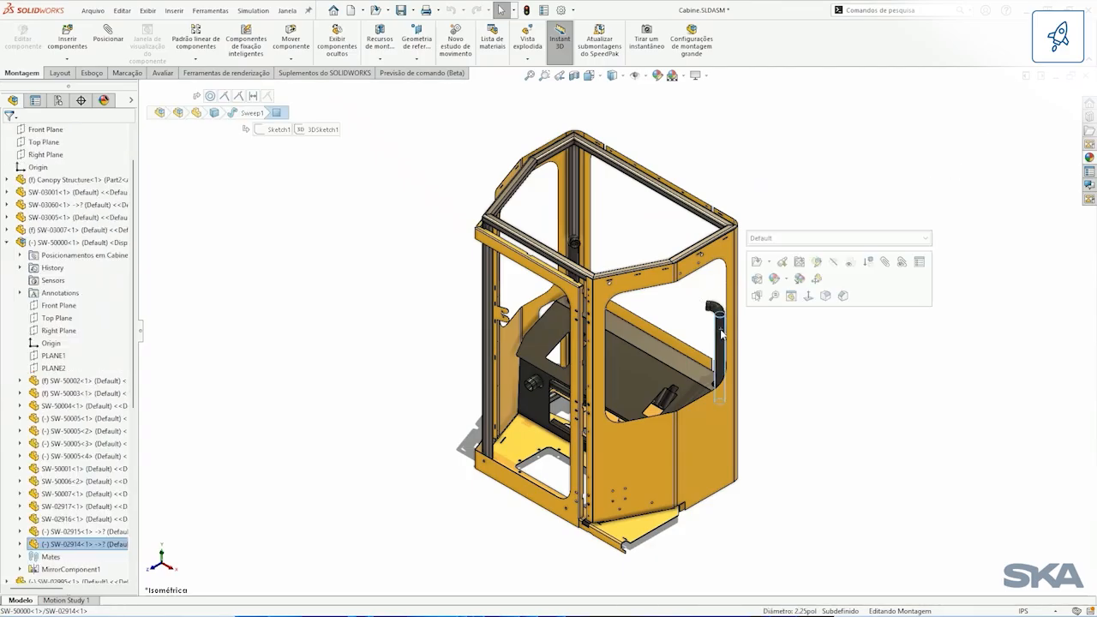
{"action": "right_click", "coordinate": [750, 324]}
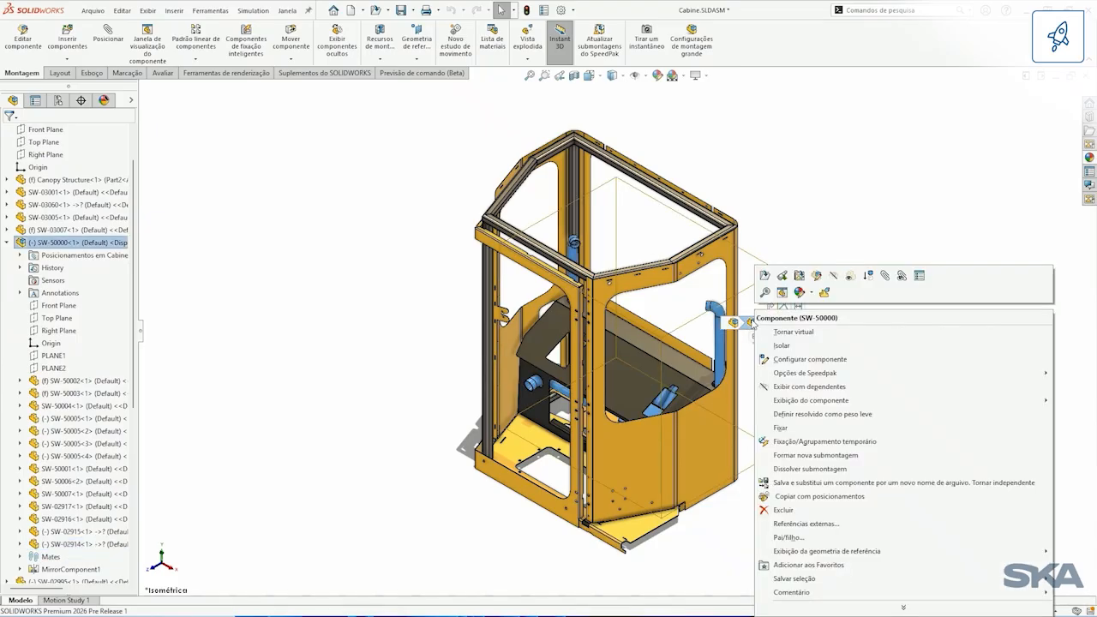
{"action": "left_click", "coordinate": [766, 276]}
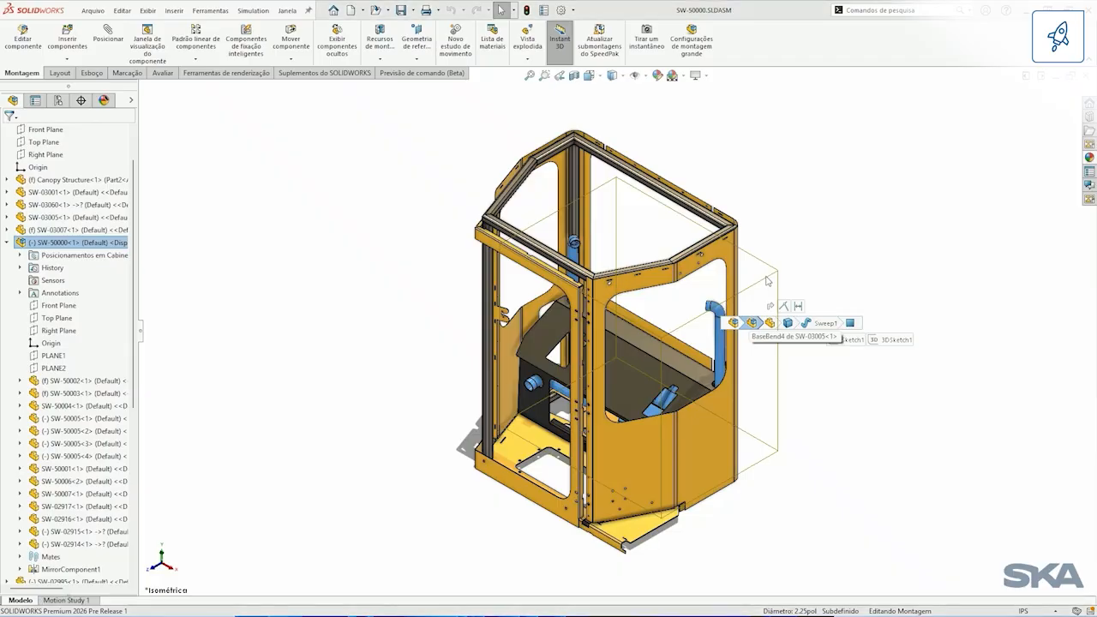
{"action": "mouse_move", "coordinate": [622, 276]}
{"action": "middle_mouse_down"}
{"action": "mouse_move", "coordinate": [703, 274]}
{"action": "mouse_move", "coordinate": [623, 275]}
{"action": "middle_mouse_up"}
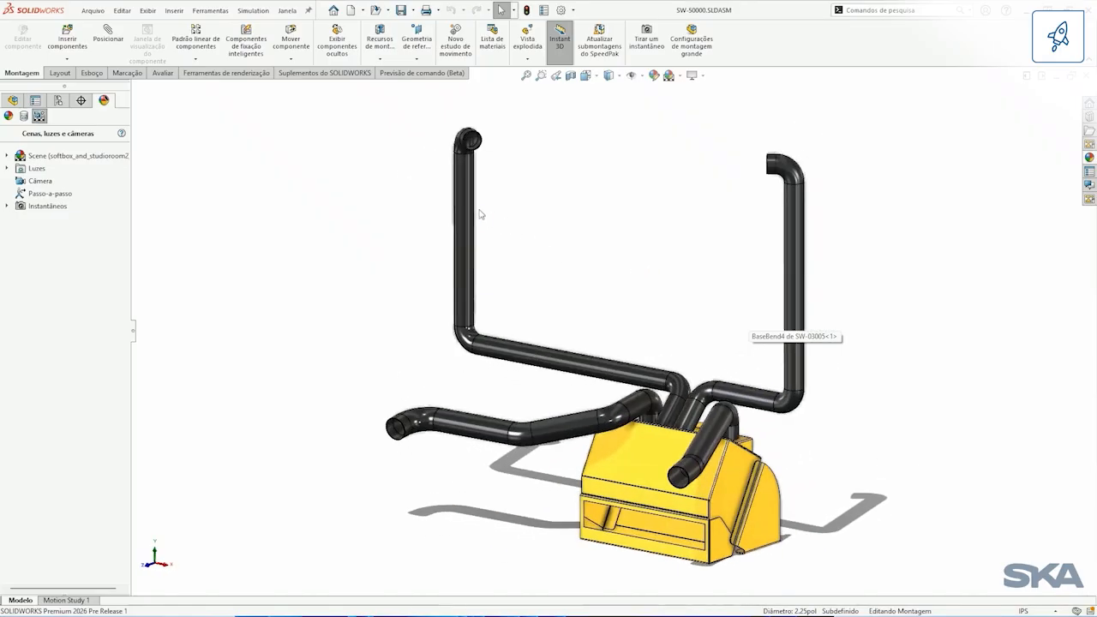
Step: Open the tall tube part SW-02915 in its own window and switch it to the display state 2. Points
{"action": "right_click", "coordinate": [468, 208]}
{"action": "left_click", "coordinate": [486, 136]}
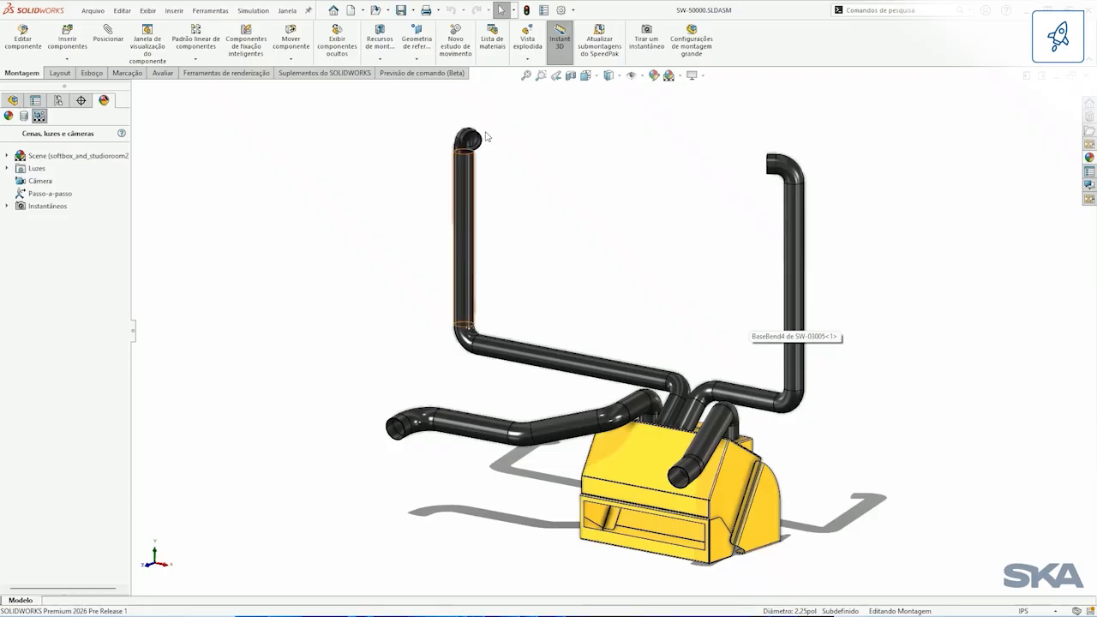
{"action": "left_click", "coordinate": [10, 101]}
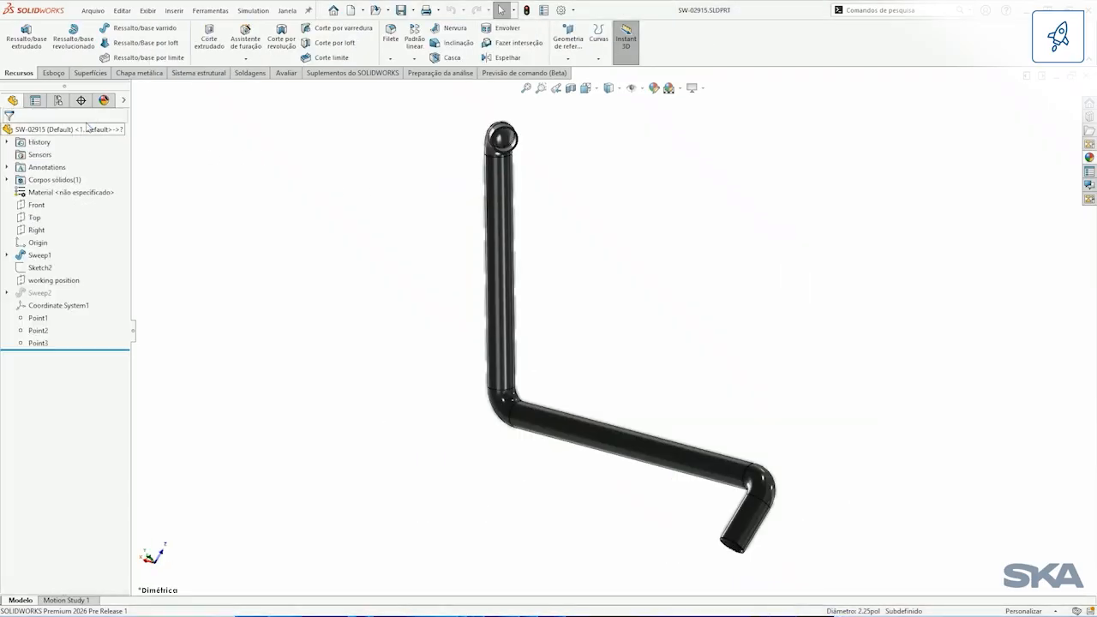
{"action": "left_click", "coordinate": [121, 101]}
{"action": "left_click", "coordinate": [155, 121]}
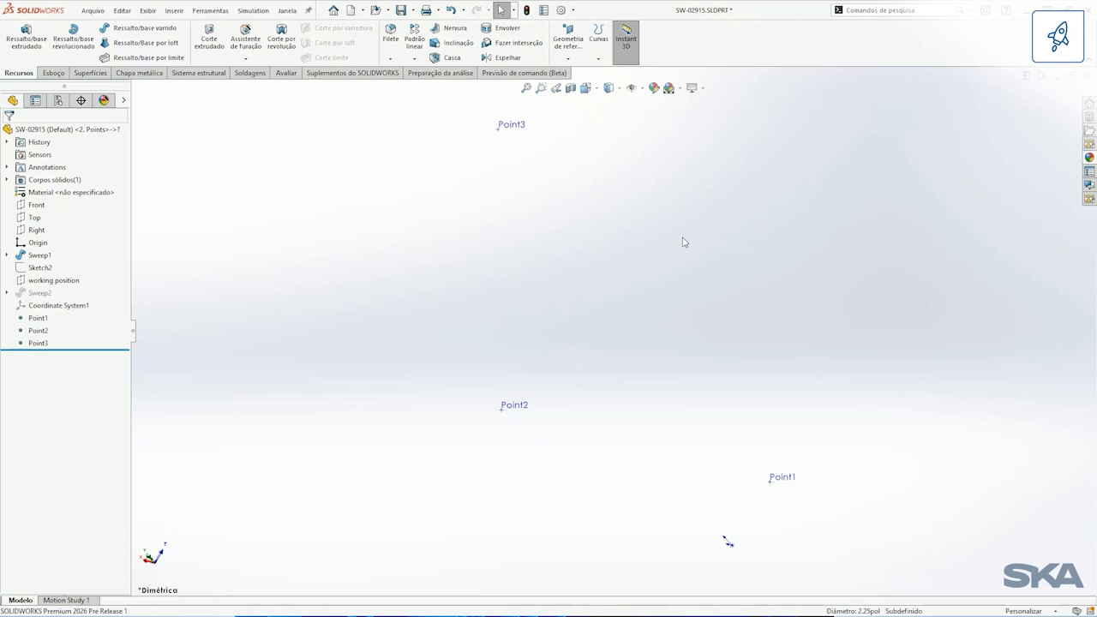
Step: Create a reference point defined by numeric values at X 28.3, Y 17.9 and Z 21.7
{"action": "left_click", "coordinate": [569, 59]}
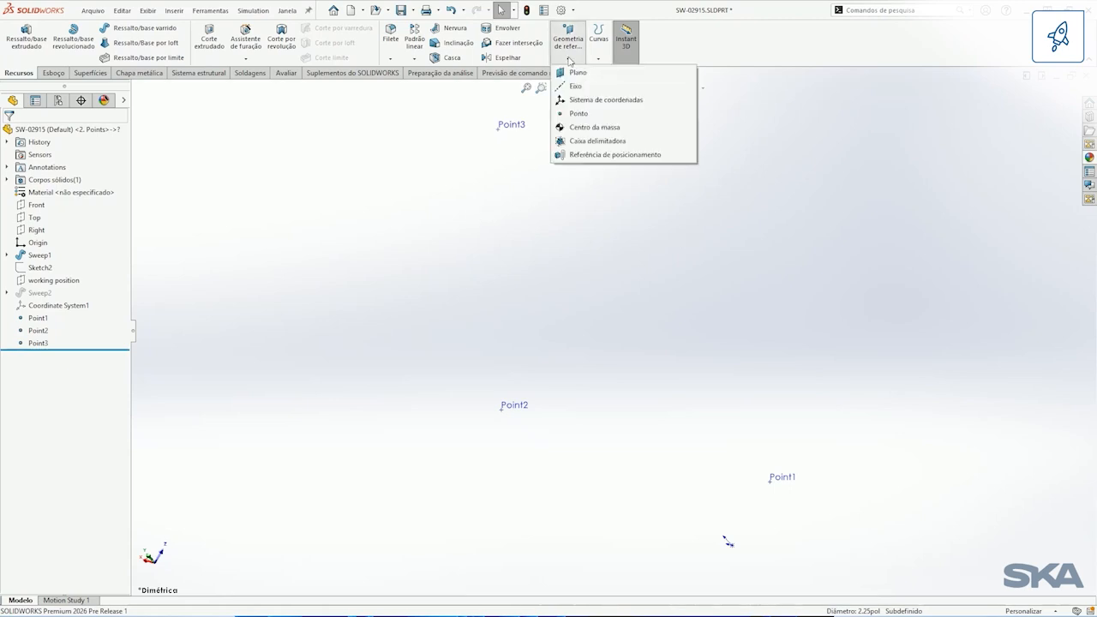
{"action": "left_click", "coordinate": [582, 114]}
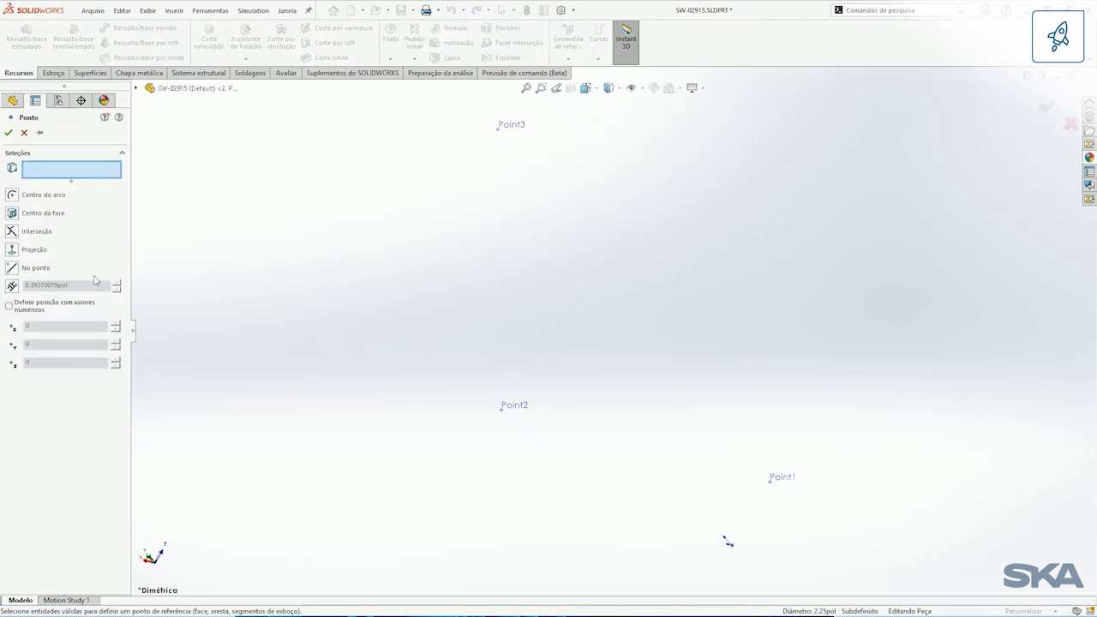
{"action": "left_click", "coordinate": [30, 309]}
{"action": "left_click", "coordinate": [52, 324]}
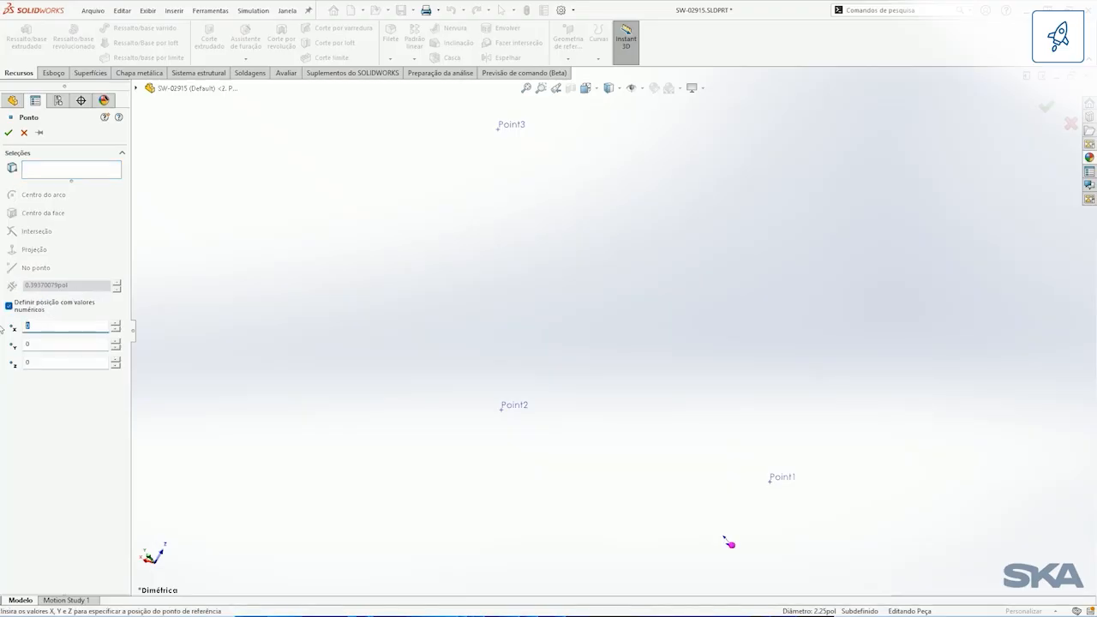
{"action": "key", "text": "Tab"}
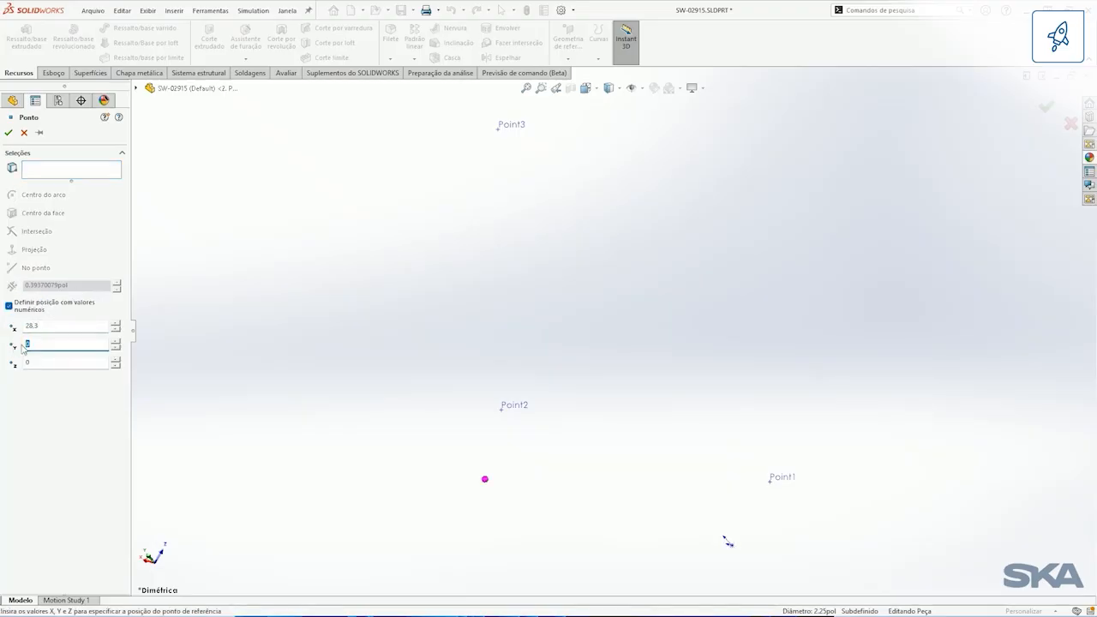
{"action": "type", "text": "17.9"}
{"action": "key", "text": "Tab"}
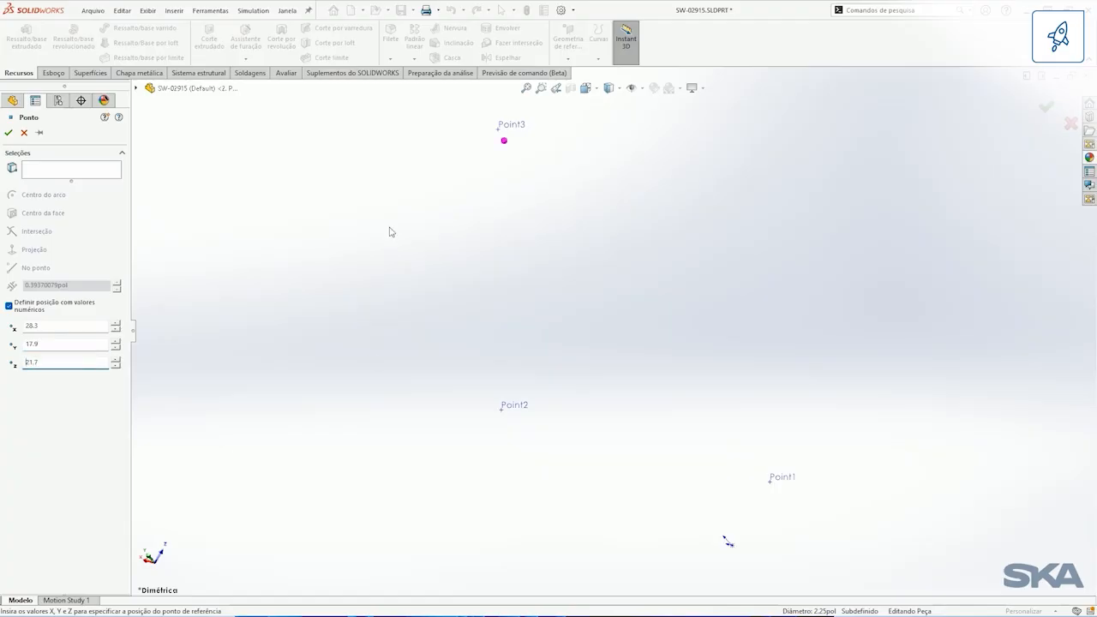
{"action": "left_click", "coordinate": [9, 132]}
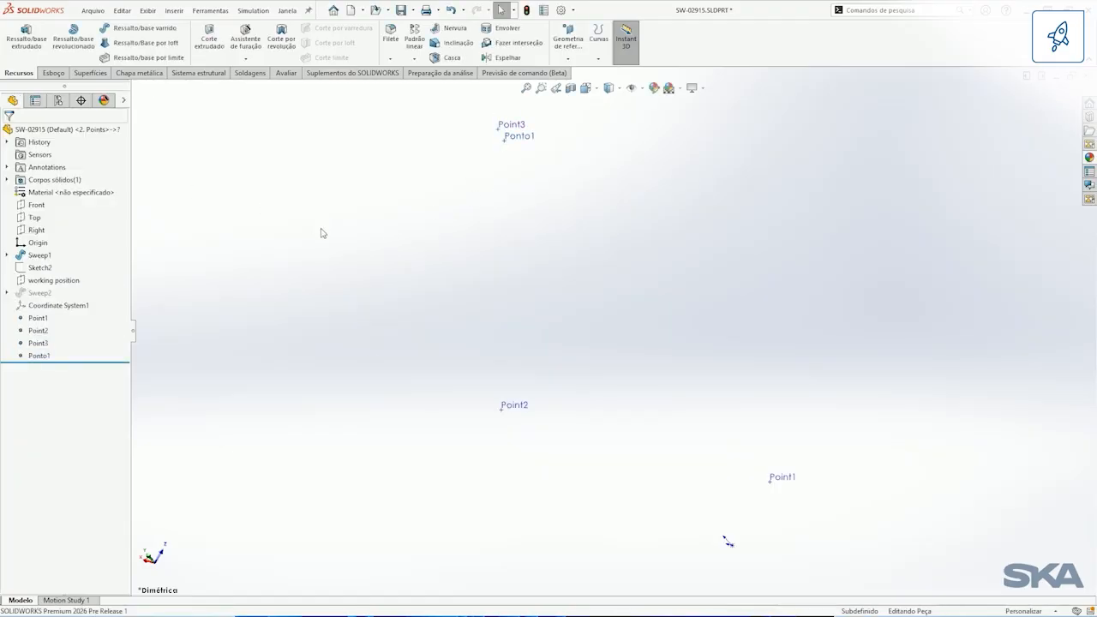
Step: Cycle the part through display states 3. 3D Sketch and 4. Sweep, finishing on 5. Bounding Box
{"action": "right_click", "coordinate": [124, 103]}
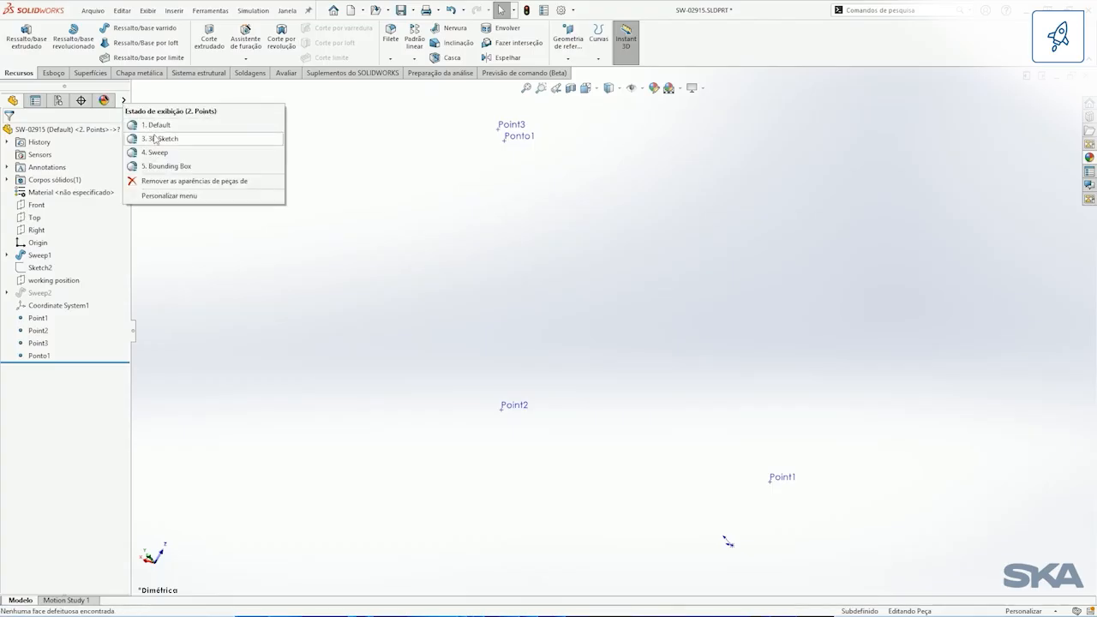
{"action": "left_click", "coordinate": [153, 138]}
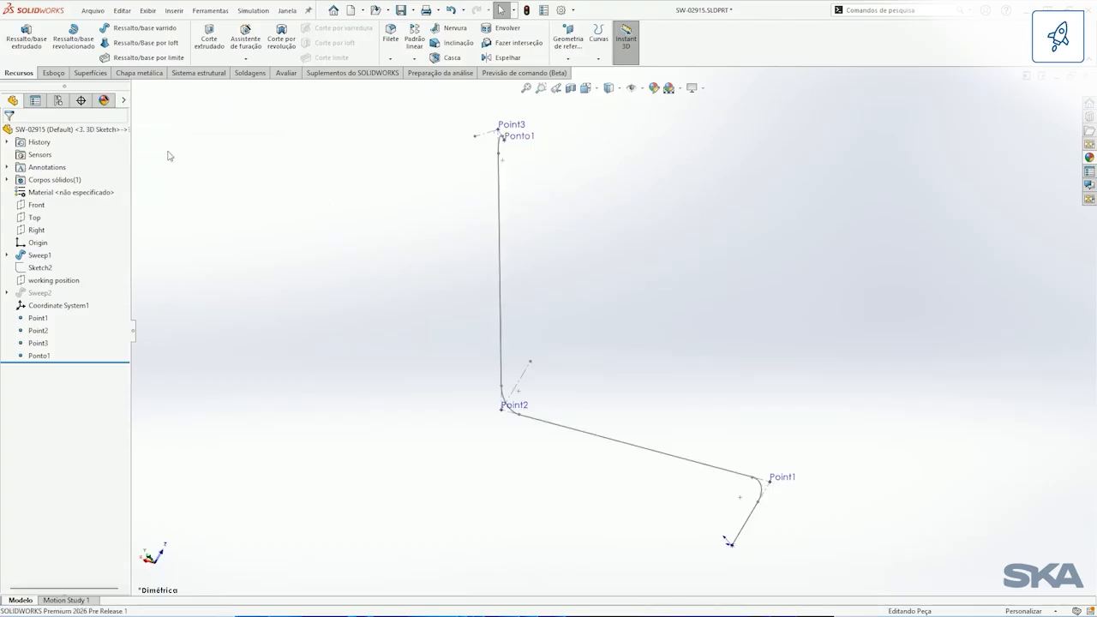
{"action": "right_click", "coordinate": [124, 108]}
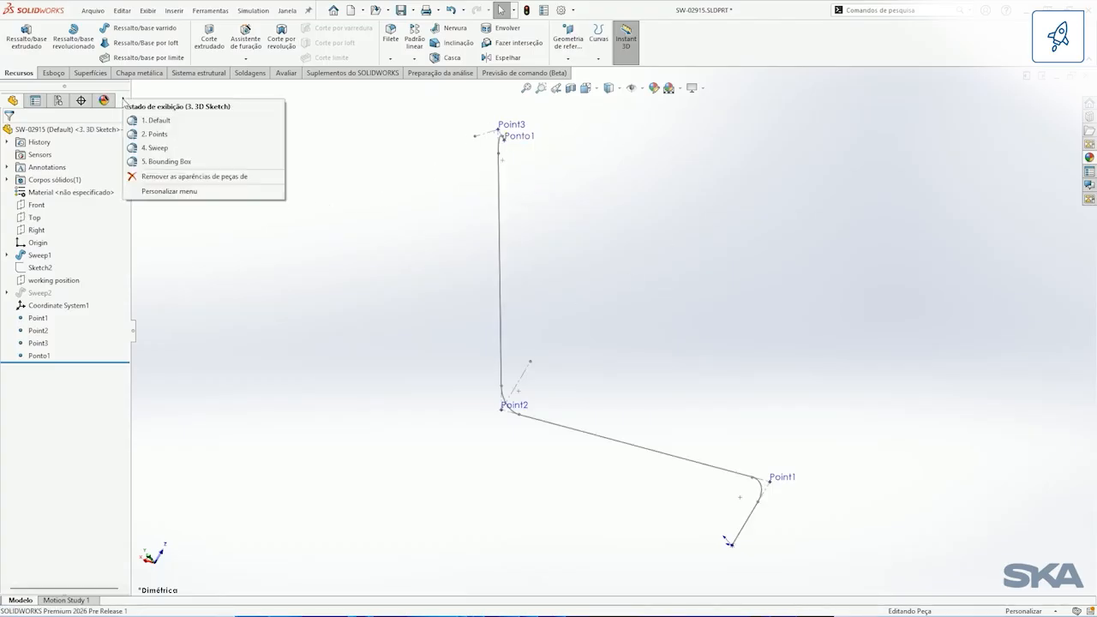
{"action": "left_click", "coordinate": [170, 151]}
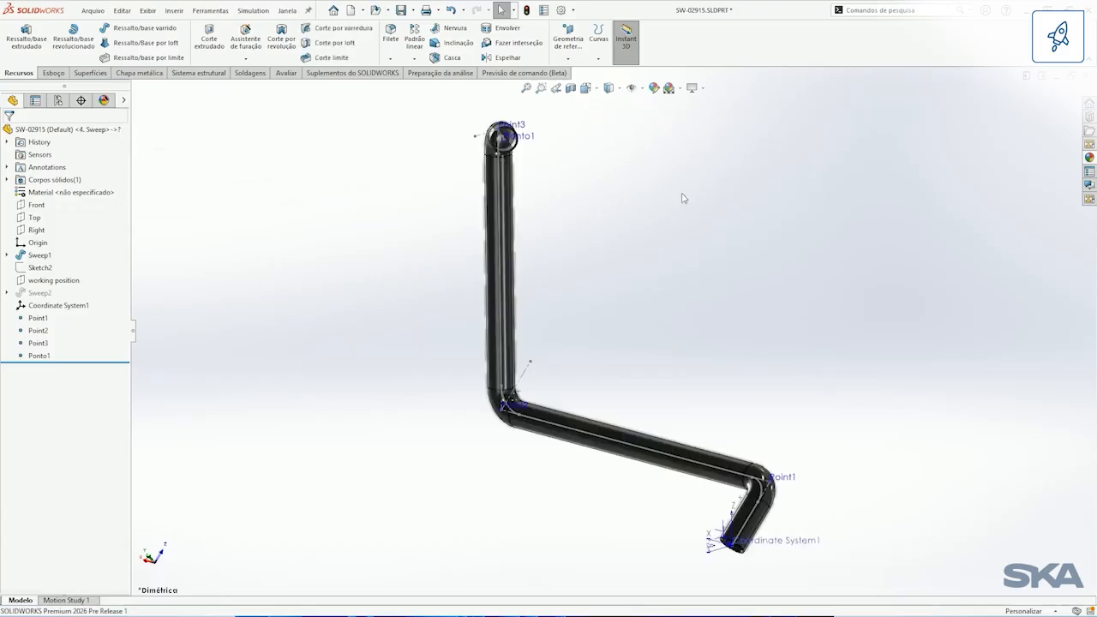
{"action": "right_click", "coordinate": [121, 104]}
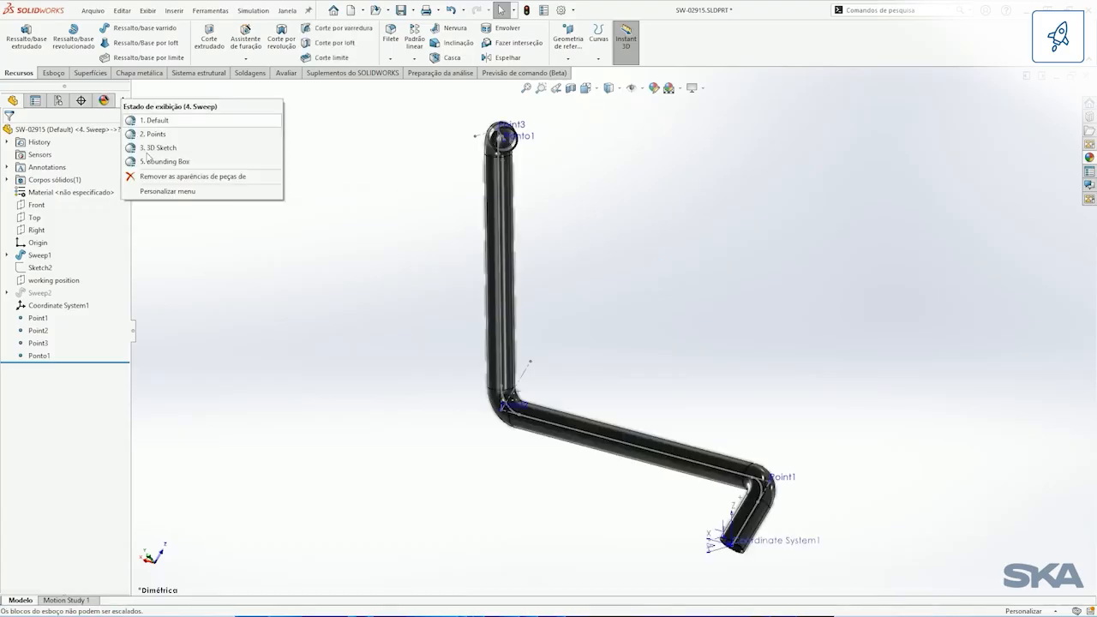
{"action": "left_click", "coordinate": [155, 163]}
{"action": "middle_click_drag", "start_coordinate": [647, 233], "coordinate": [616, 290]}
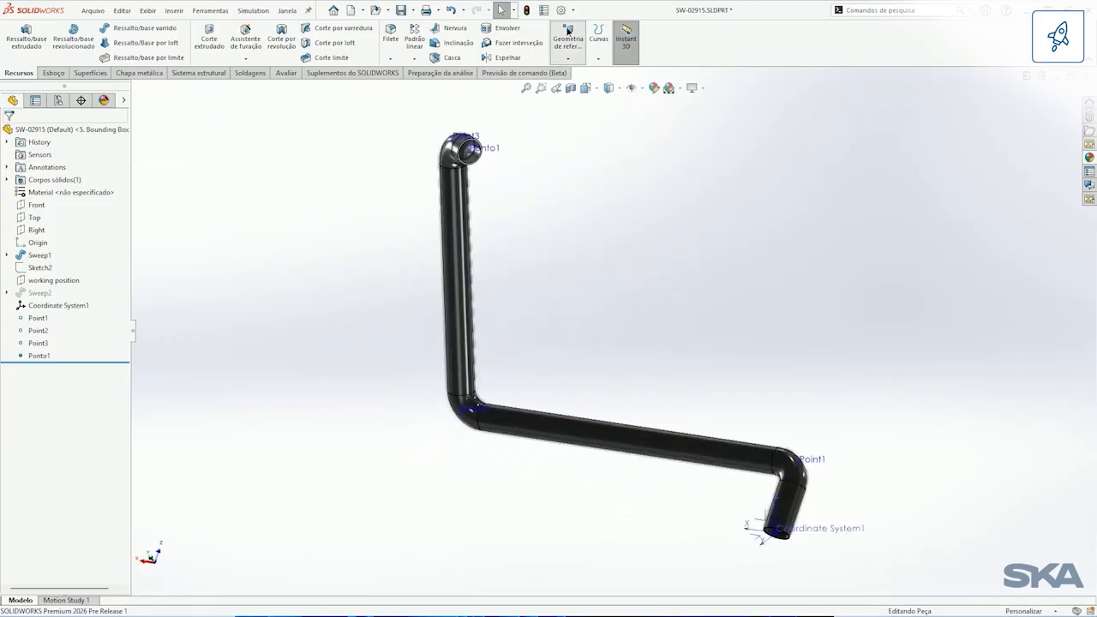
Step: Start a rectangular bounding box around the tube, using Coordinate System1 as its reference entity
{"action": "left_click", "coordinate": [568, 57]}
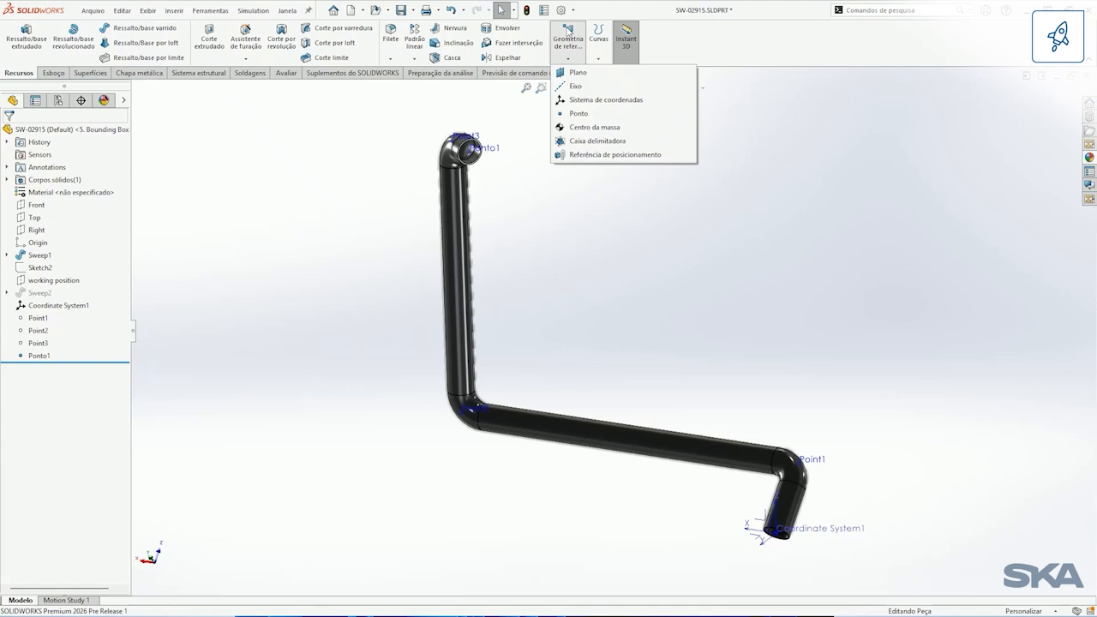
{"action": "left_click", "coordinate": [596, 141]}
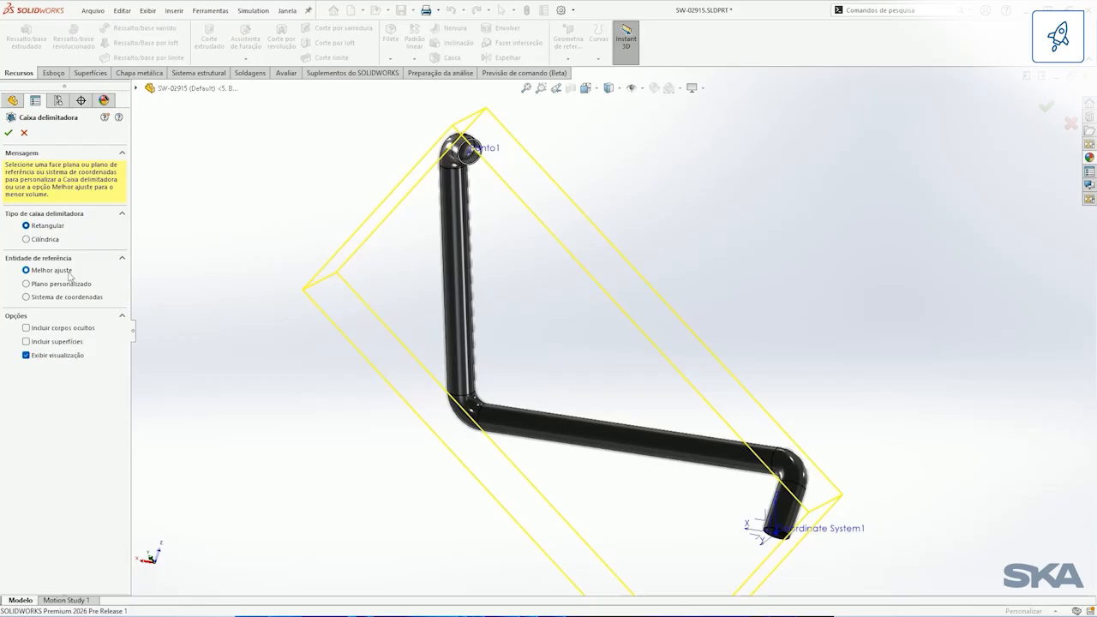
{"action": "middle_click_drag", "start_coordinate": [505, 347], "coordinate": [556, 287]}
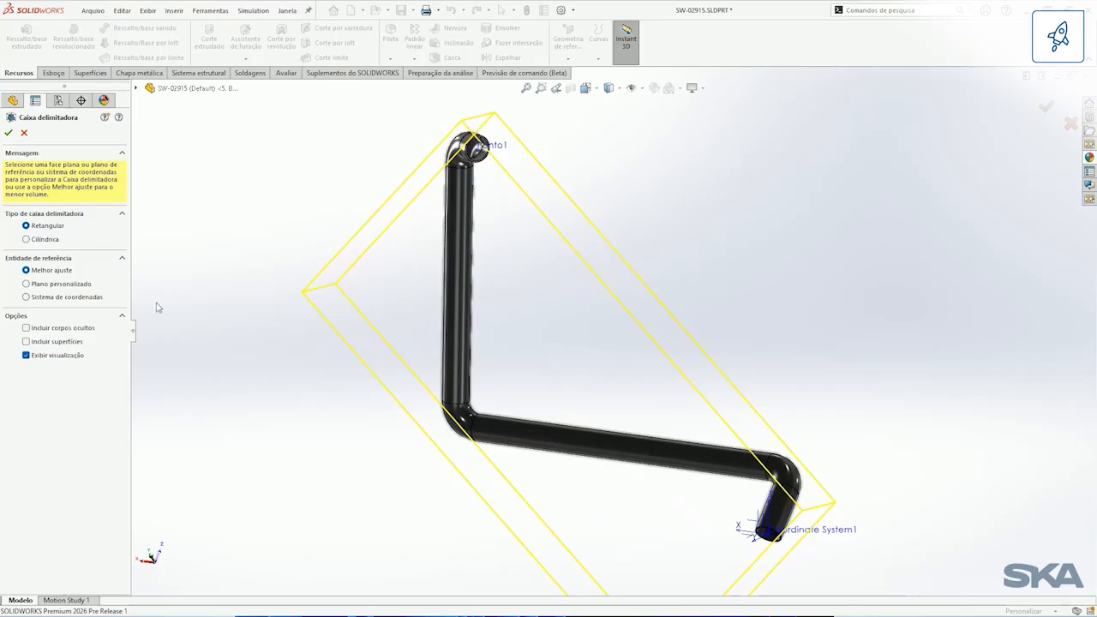
{"action": "left_click", "coordinate": [67, 296]}
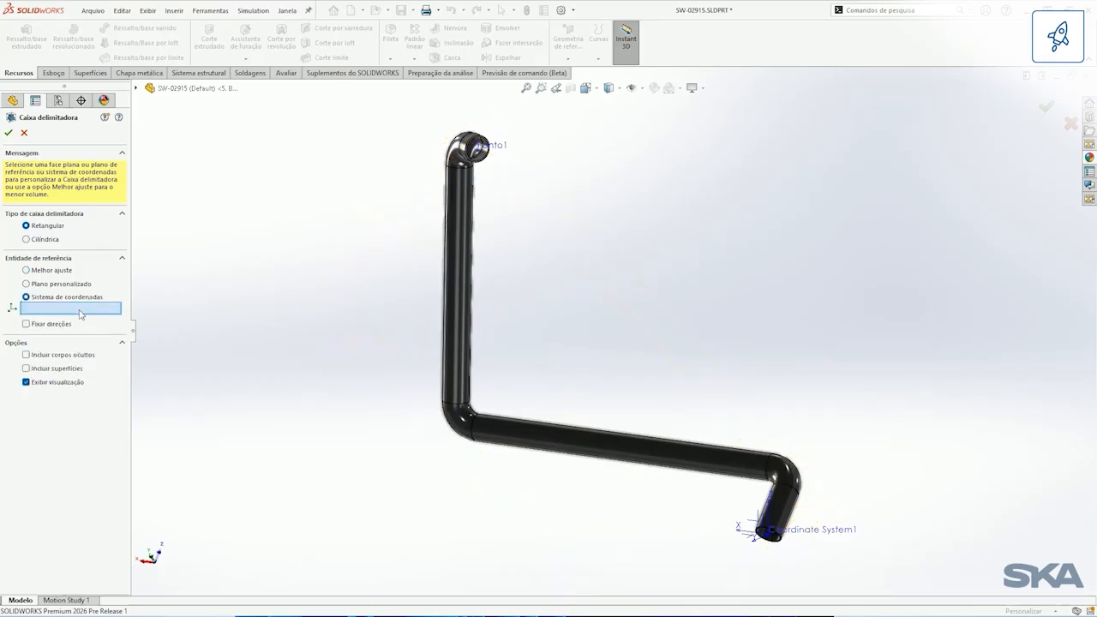
{"action": "left_click", "coordinate": [135, 90]}
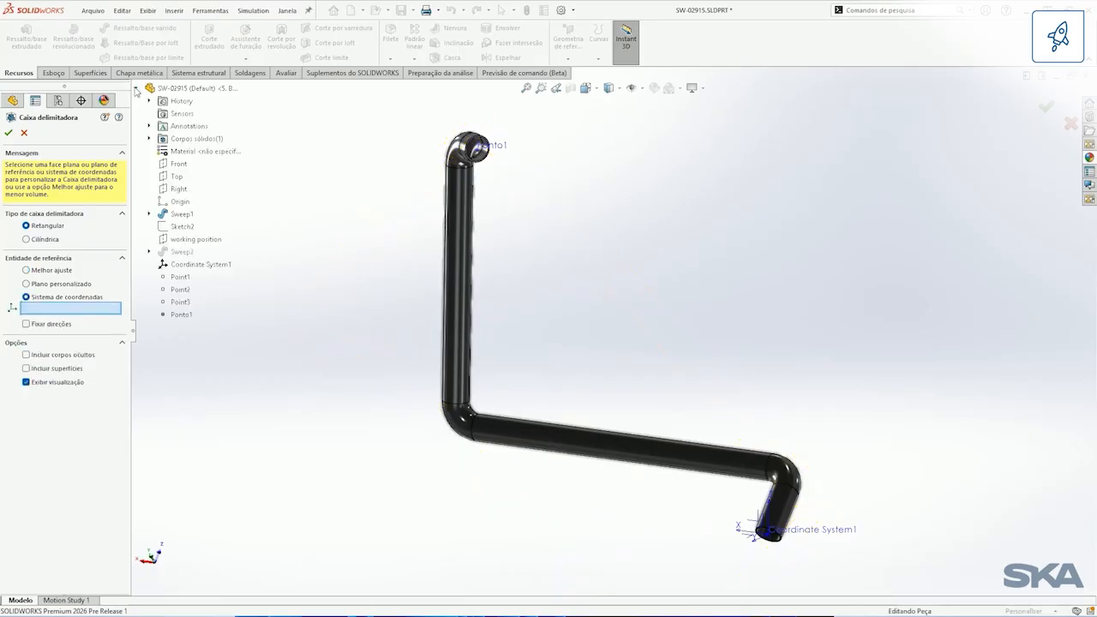
{"action": "left_click", "coordinate": [181, 265]}
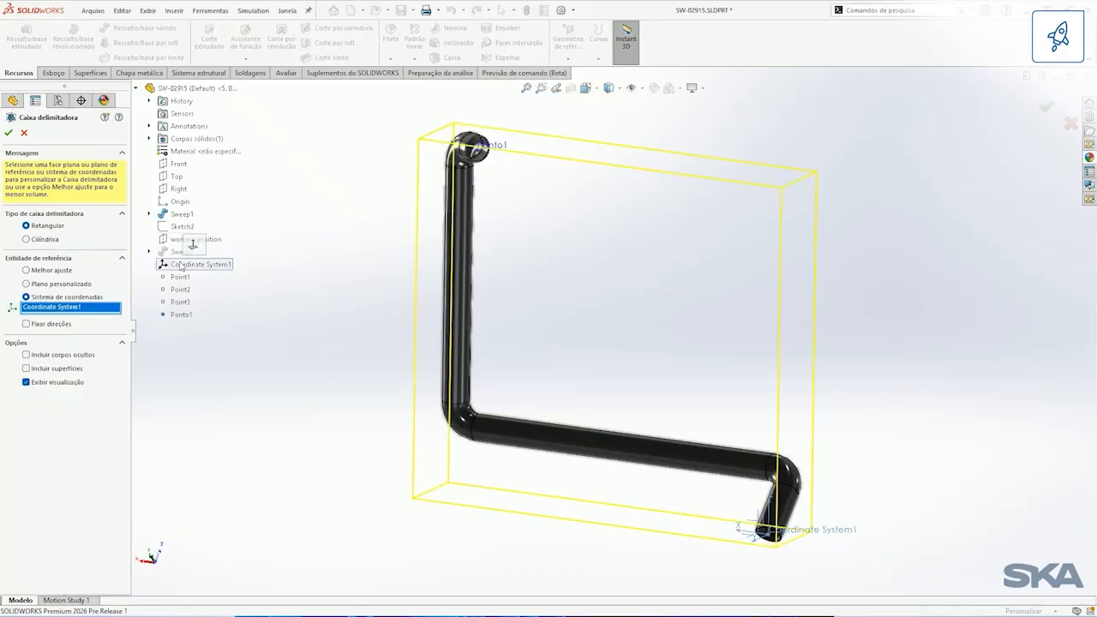
{"action": "middle_click_drag", "start_coordinate": [600, 305], "coordinate": [584, 305]}
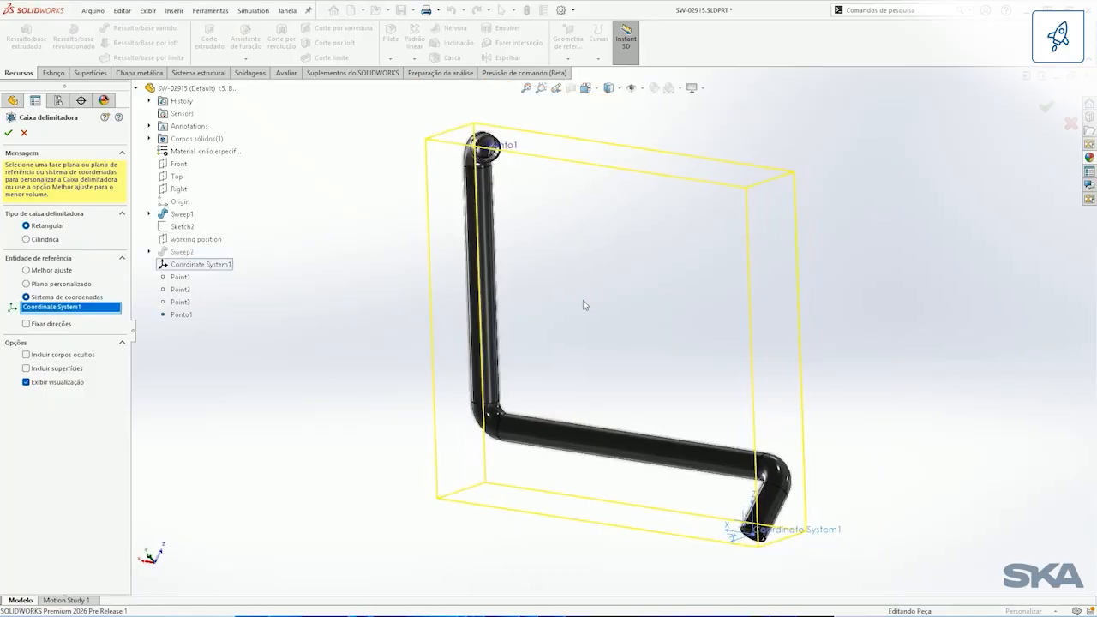
Step: Fix the bounding box directions with length along Z, width along X and thickness along Y, create it, and check its dimensions
{"action": "left_click", "coordinate": [27, 324]}
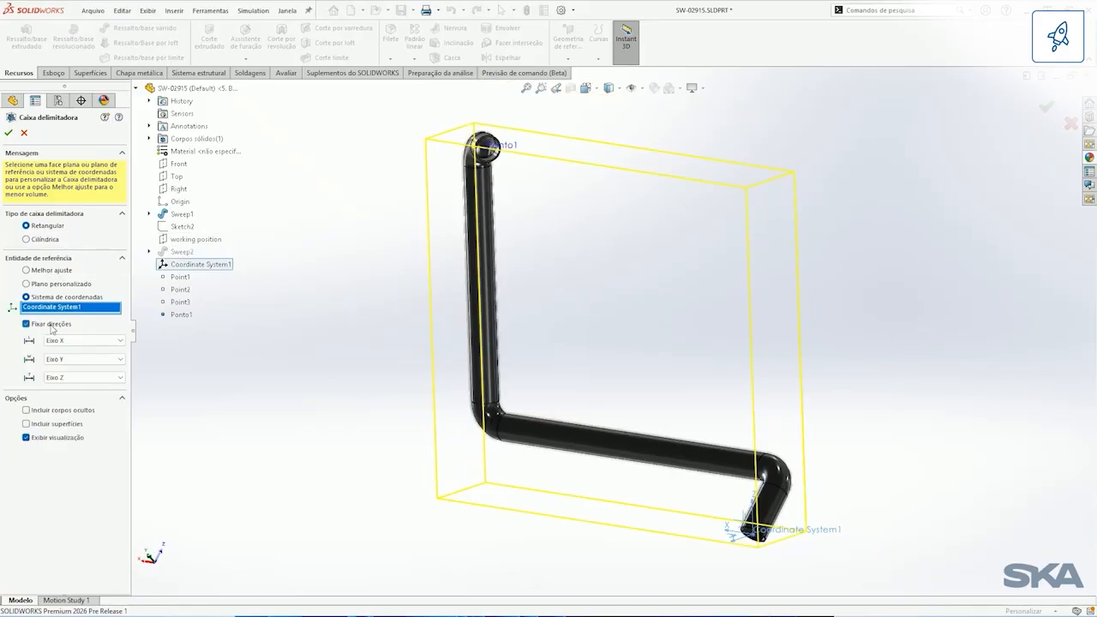
{"action": "left_click", "coordinate": [88, 340]}
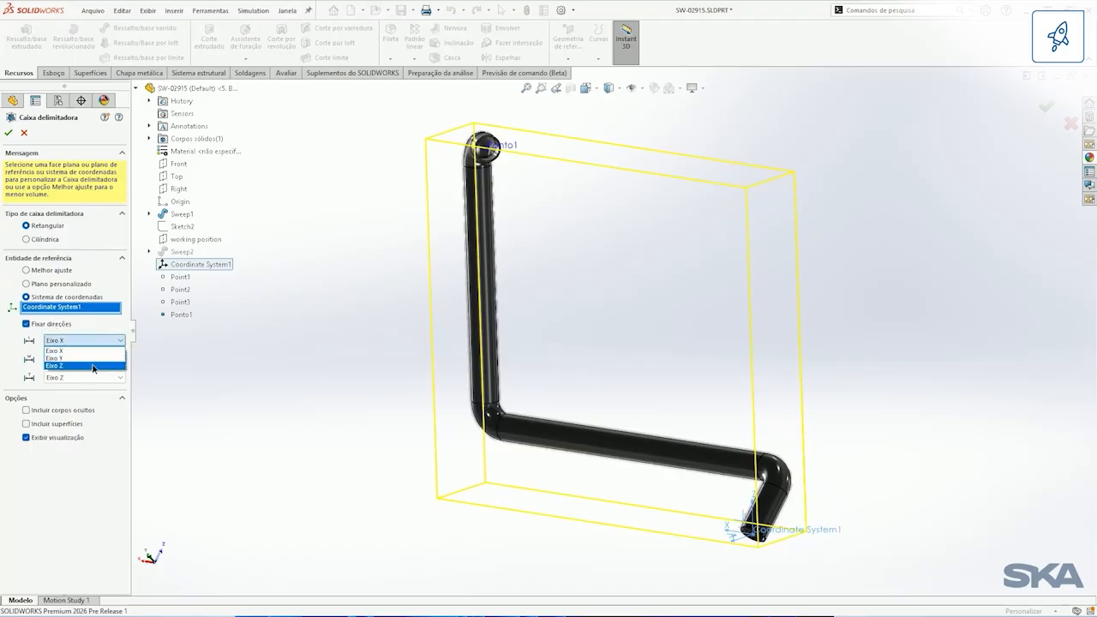
{"action": "left_click", "coordinate": [94, 368]}
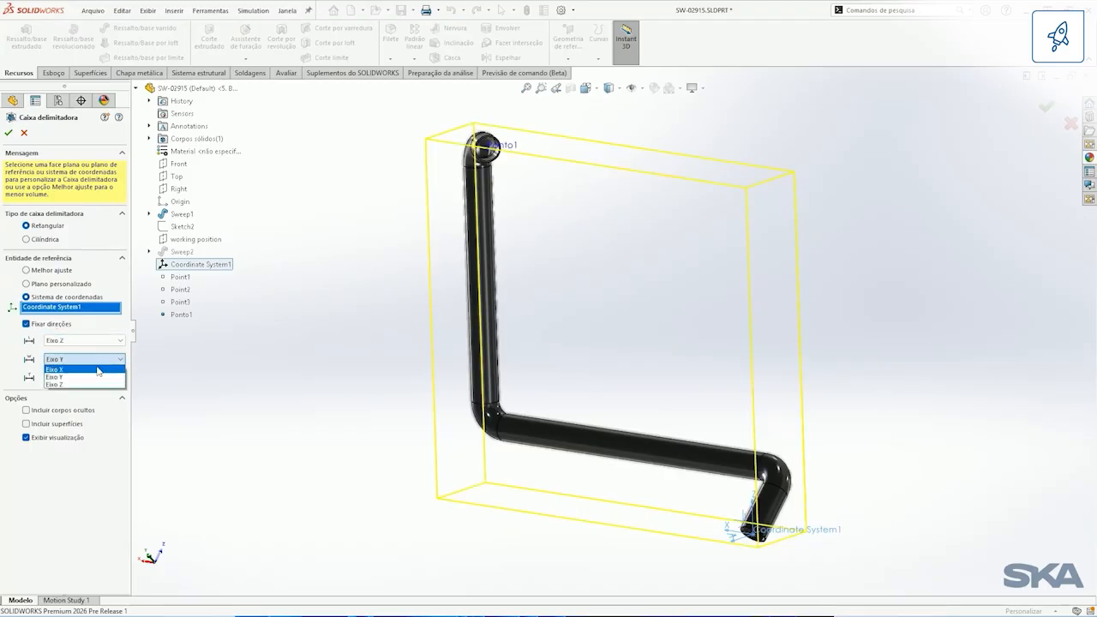
{"action": "left_click", "coordinate": [99, 369]}
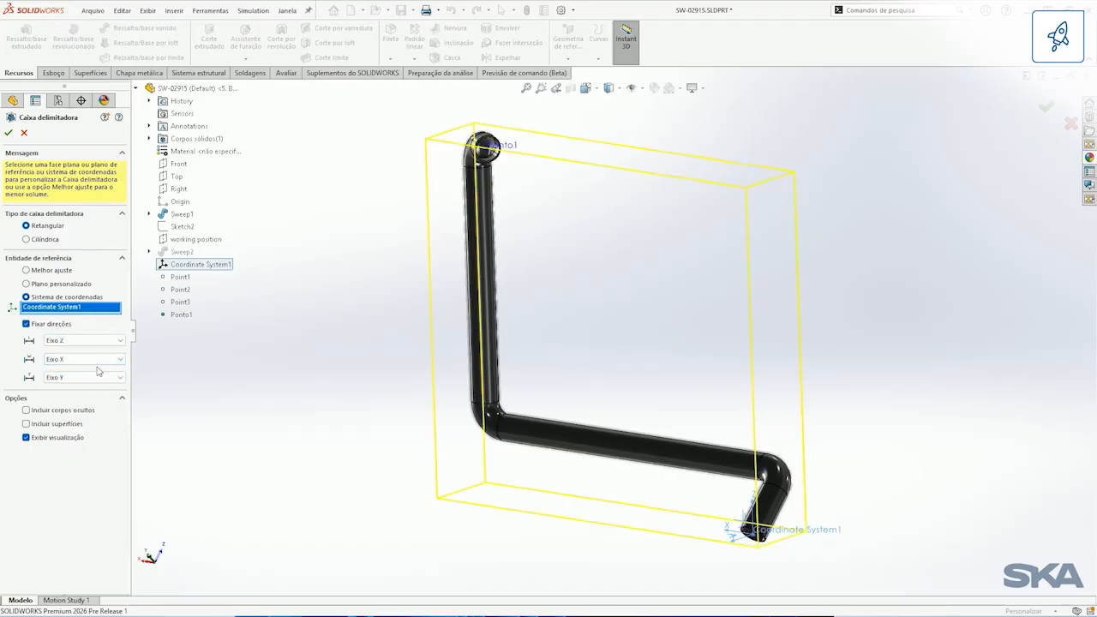
{"action": "left_click", "coordinate": [8, 133]}
{"action": "middle_click_drag", "start_coordinate": [602, 360], "coordinate": [641, 364]}
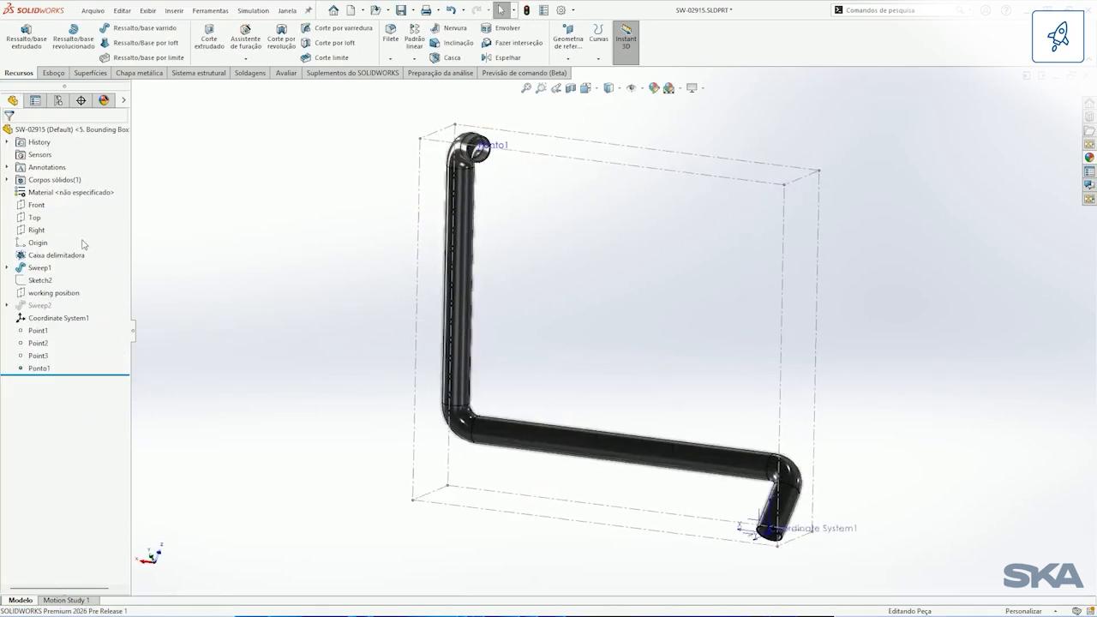
{"action": "mouse_move", "coordinate": [70, 258]}
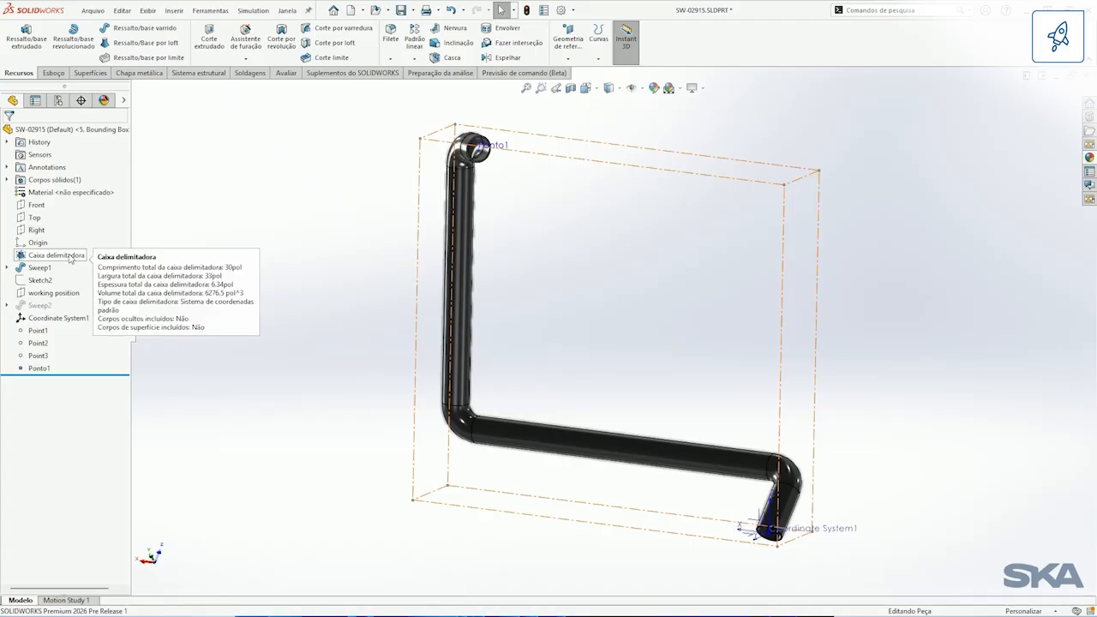
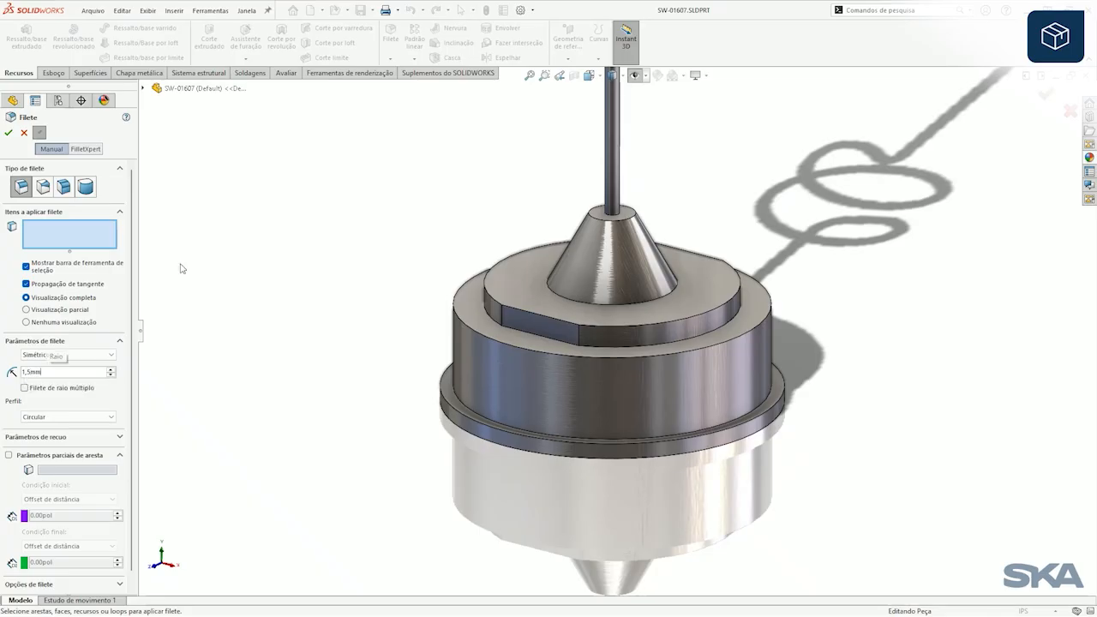
Step: Fillet the upper edge of the cylindrical body and the upper edge of the collar below it with a 1.5 mm radius
{"action": "key", "text": "Return"}
{"action": "left_click", "coordinate": [485, 336]}
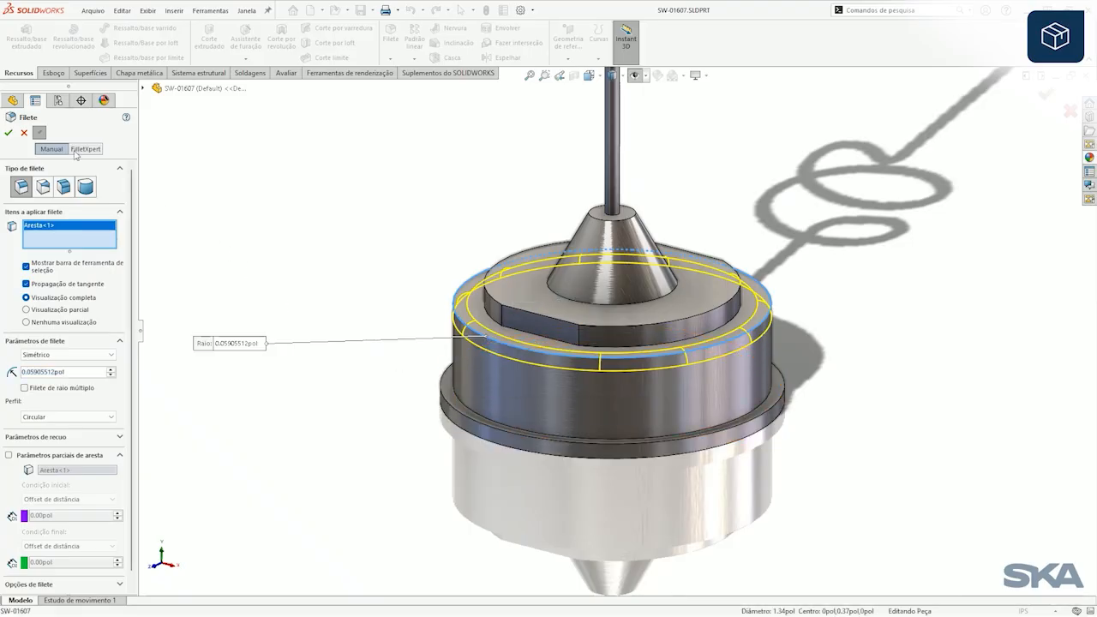
{"action": "left_click", "coordinate": [8, 134]}
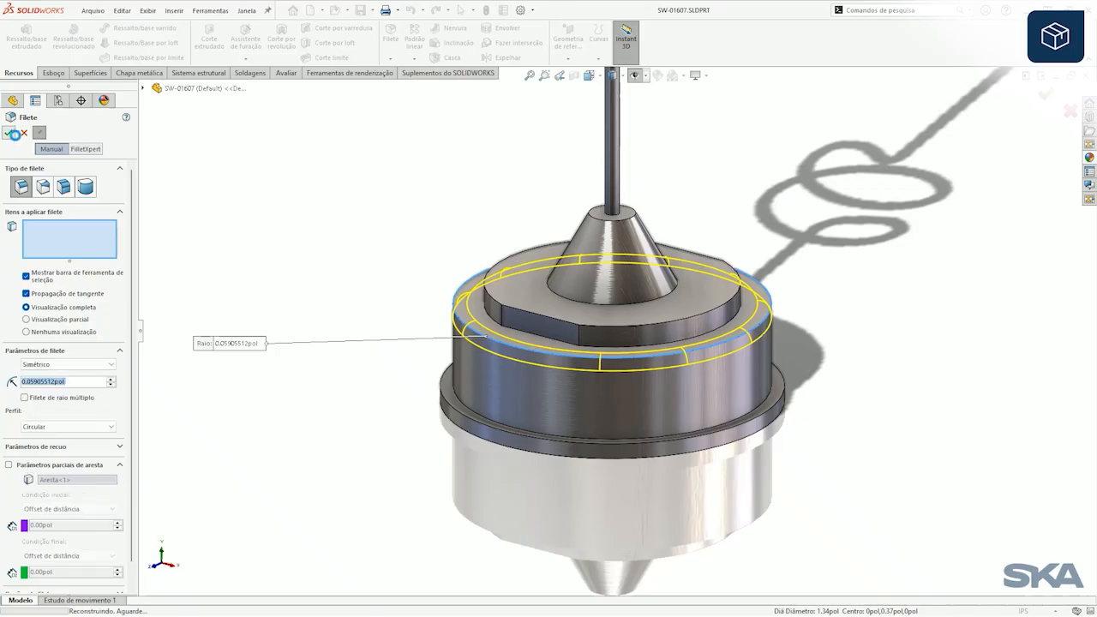
{"action": "left_click", "coordinate": [453, 412]}
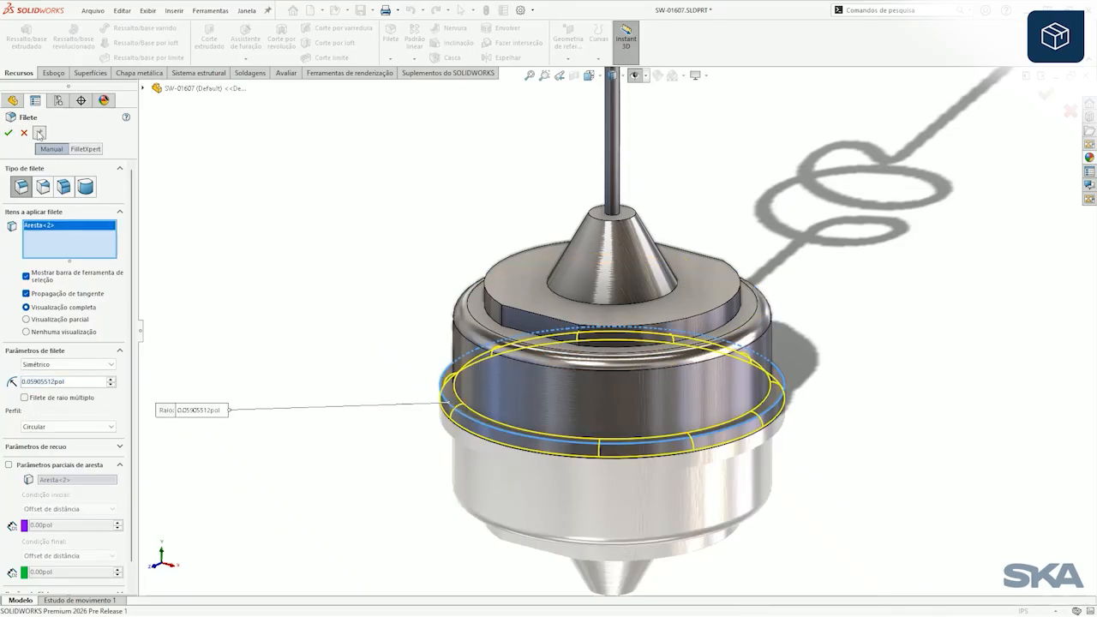
{"action": "left_click", "coordinate": [8, 134]}
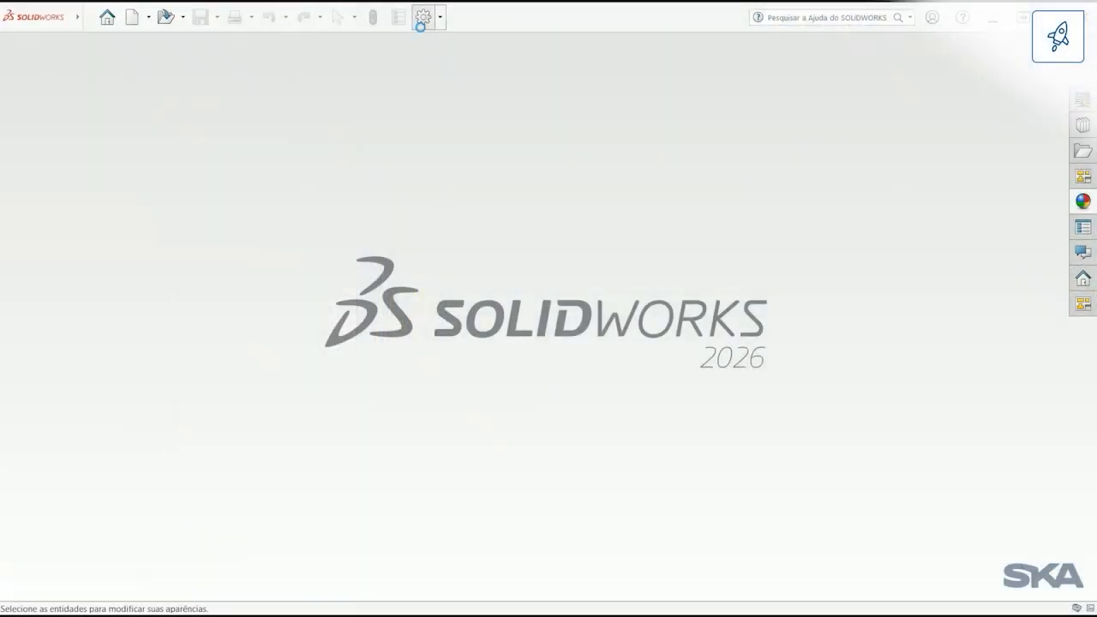
Step: Set the performance option for marking assemblies as modified after cosmetic changes in referenced documents to Perguntar
{"action": "left_click", "coordinate": [423, 19]}
{"action": "left_click", "coordinate": [269, 240]}
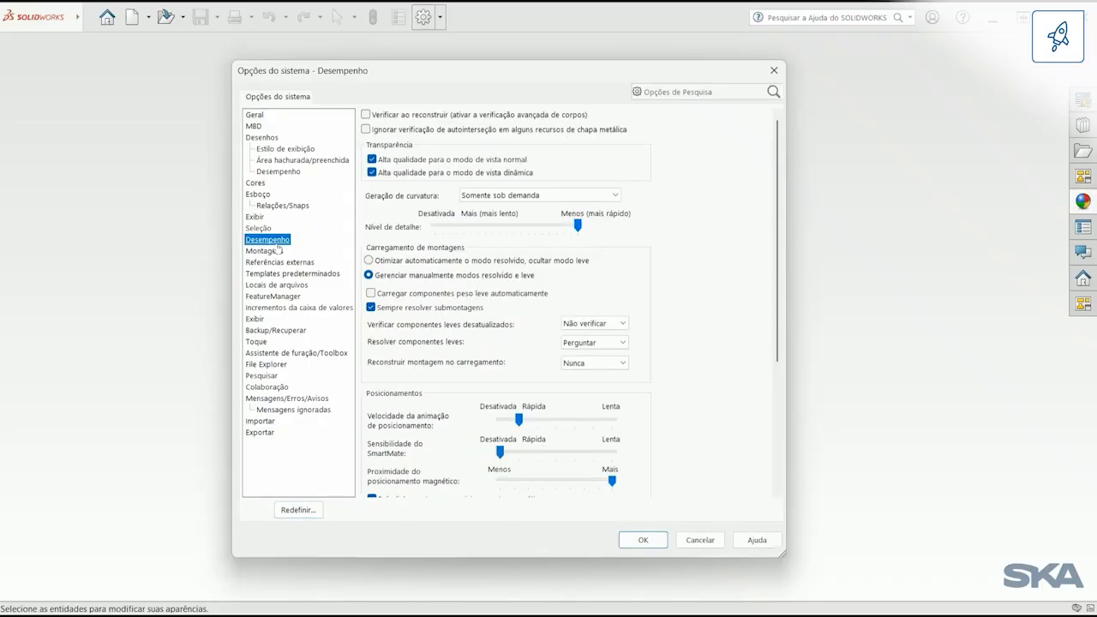
{"action": "scroll", "coordinate": [769, 286], "scroll_direction": "down", "scroll_amount": 5}
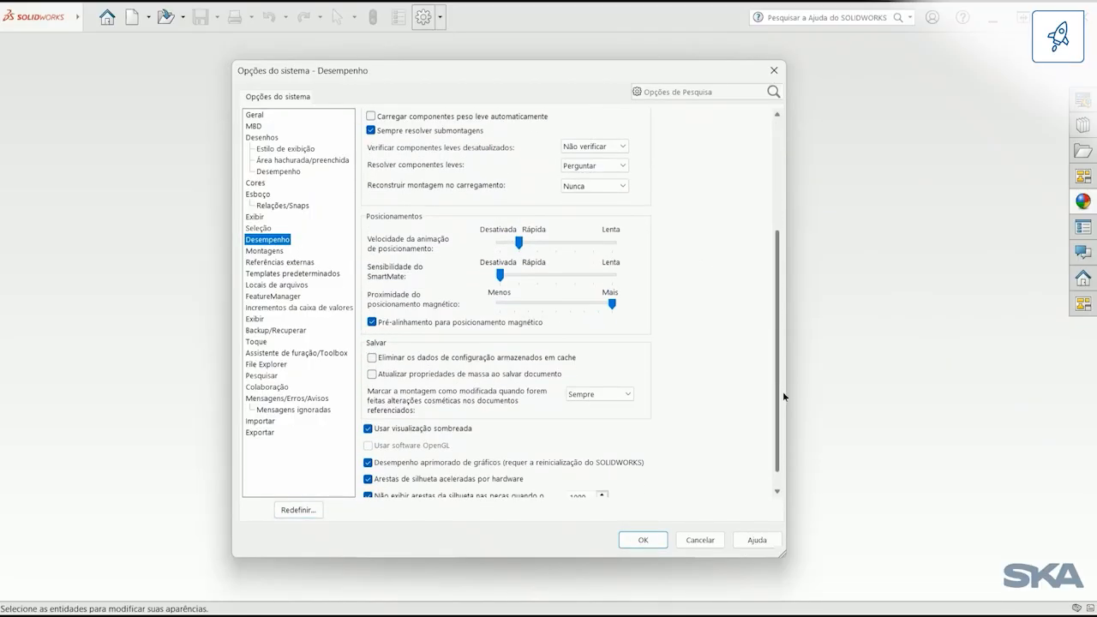
{"action": "left_click", "coordinate": [614, 391]}
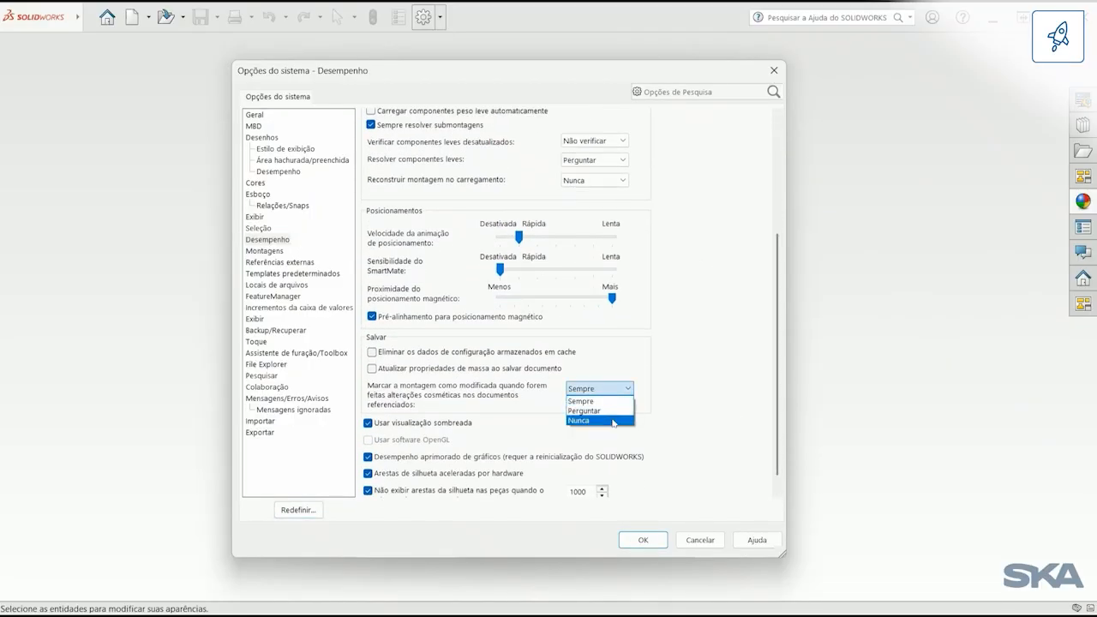
{"action": "left_click", "coordinate": [613, 413]}
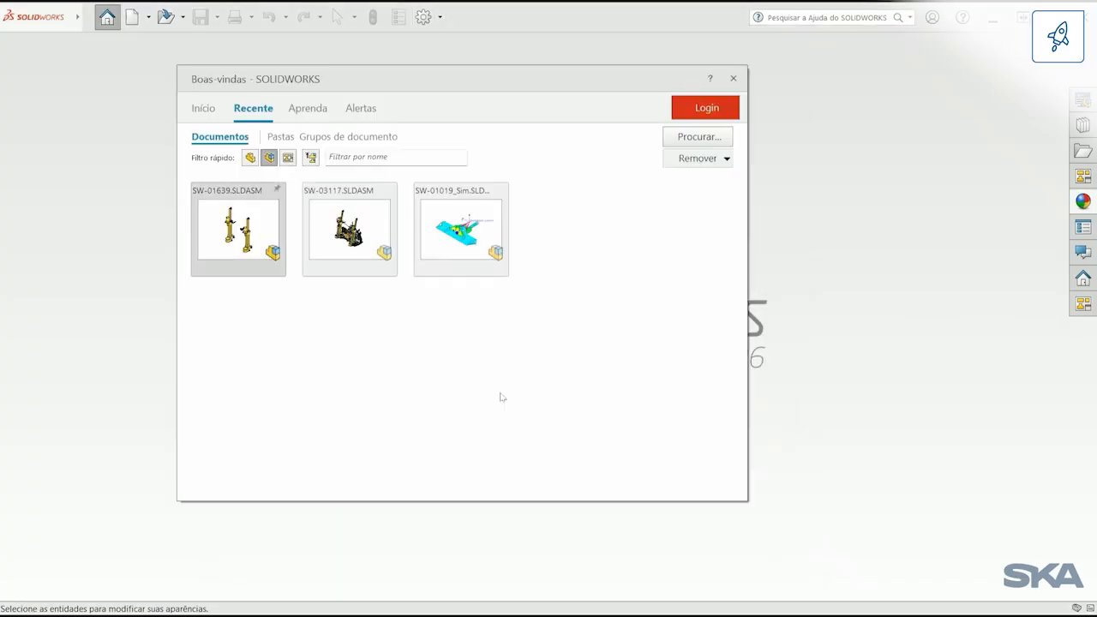
Step: Open assembly SW-01639 and its bracket part SW-01663, and tile the two windows vertically side by side
{"action": "left_click", "coordinate": [240, 230]}
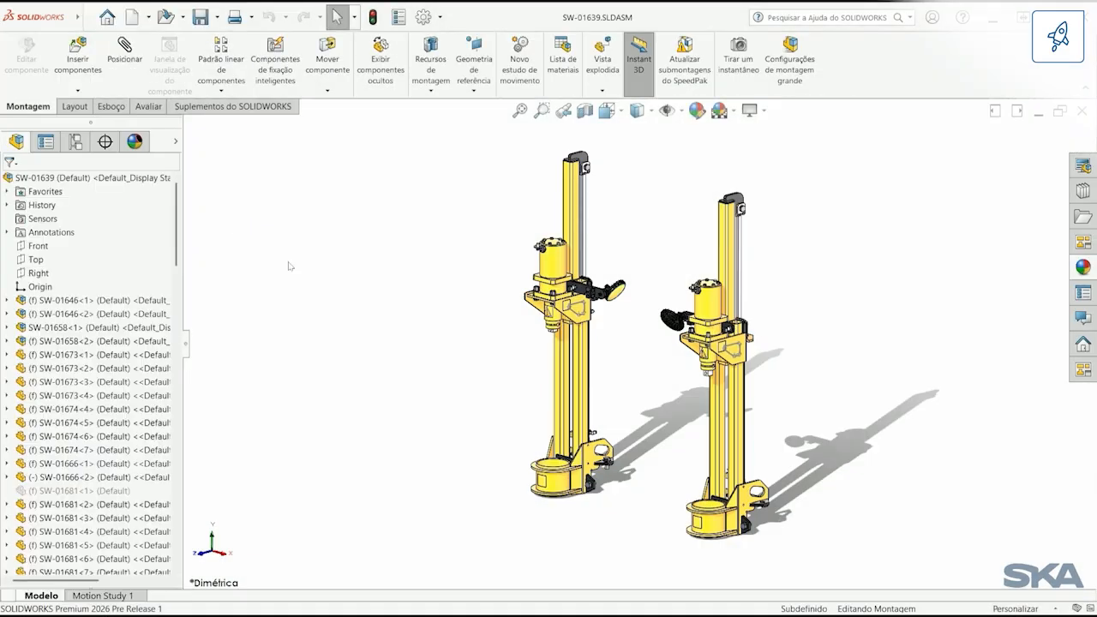
{"action": "left_click", "coordinate": [736, 358]}
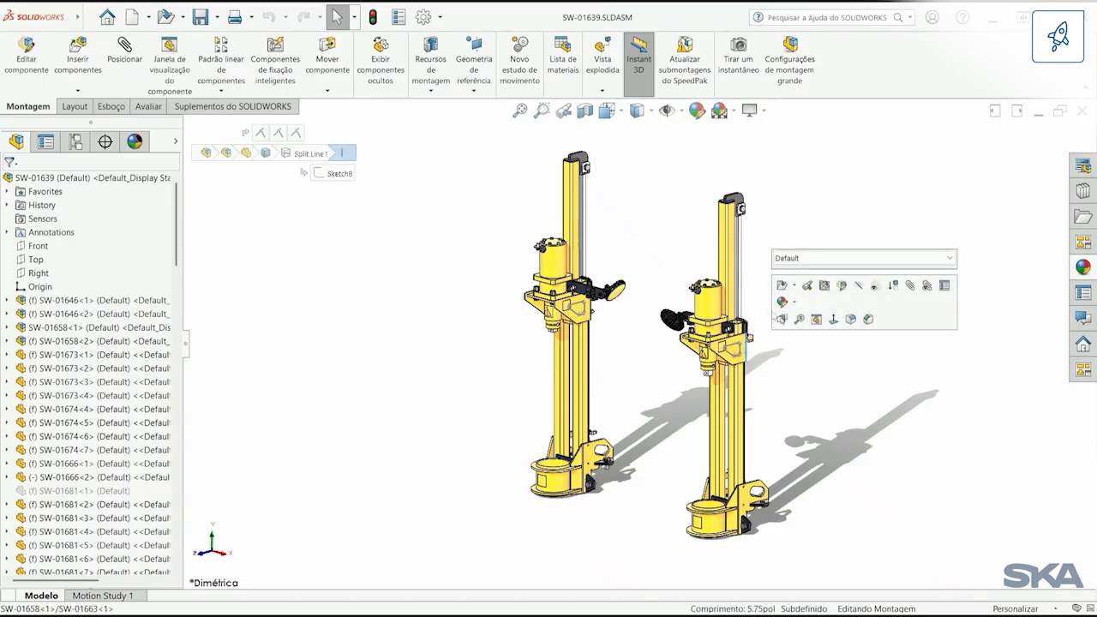
{"action": "left_click", "coordinate": [805, 292]}
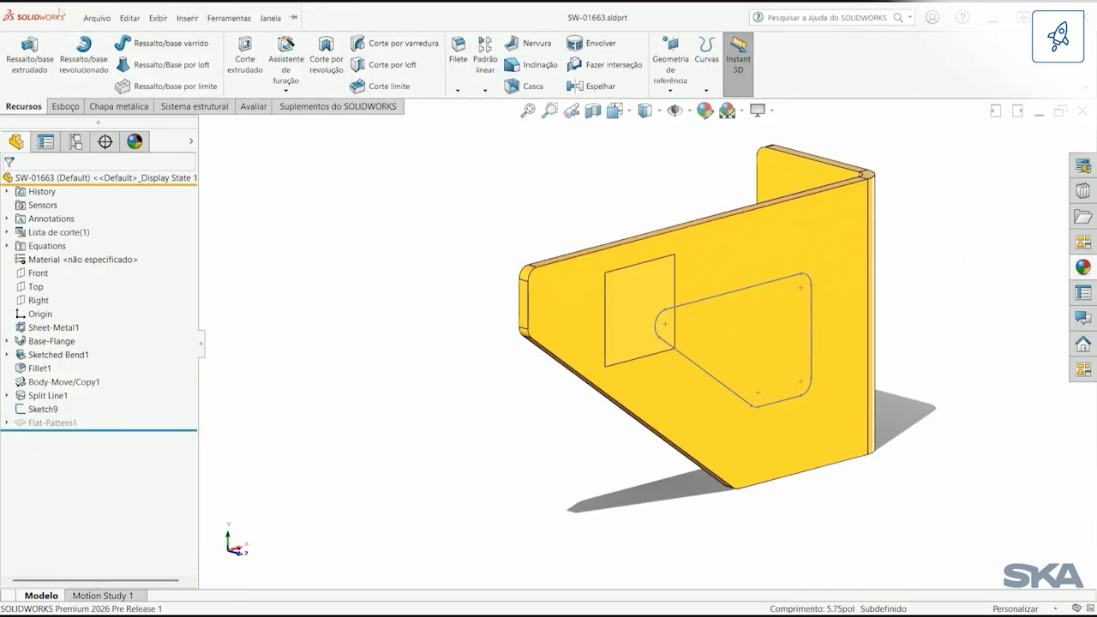
{"action": "left_click", "coordinate": [270, 18]}
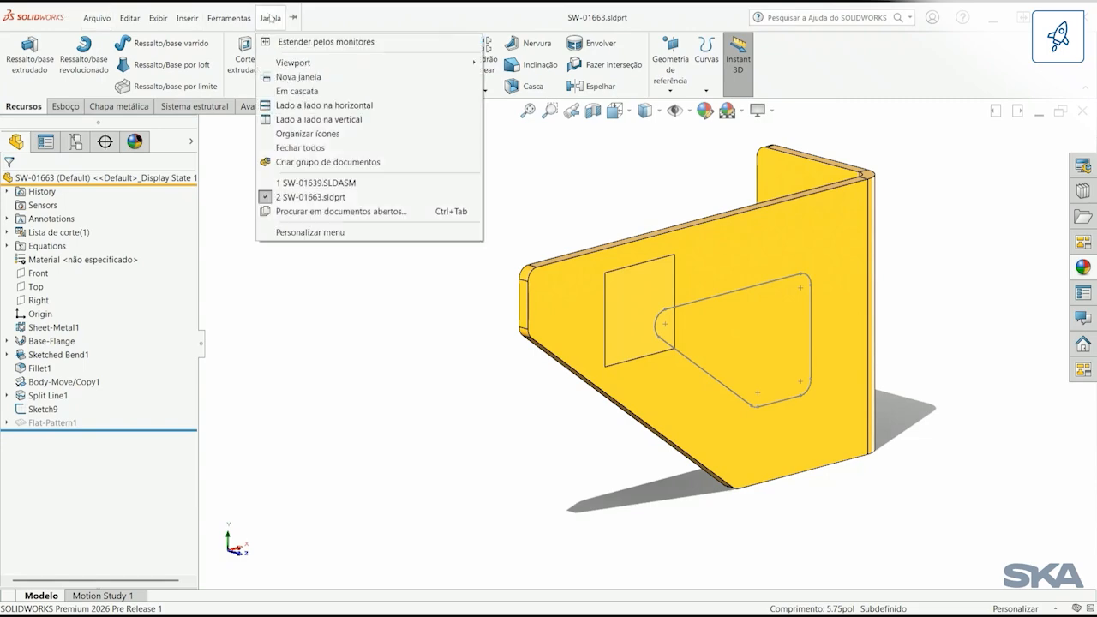
{"action": "left_click", "coordinate": [311, 120]}
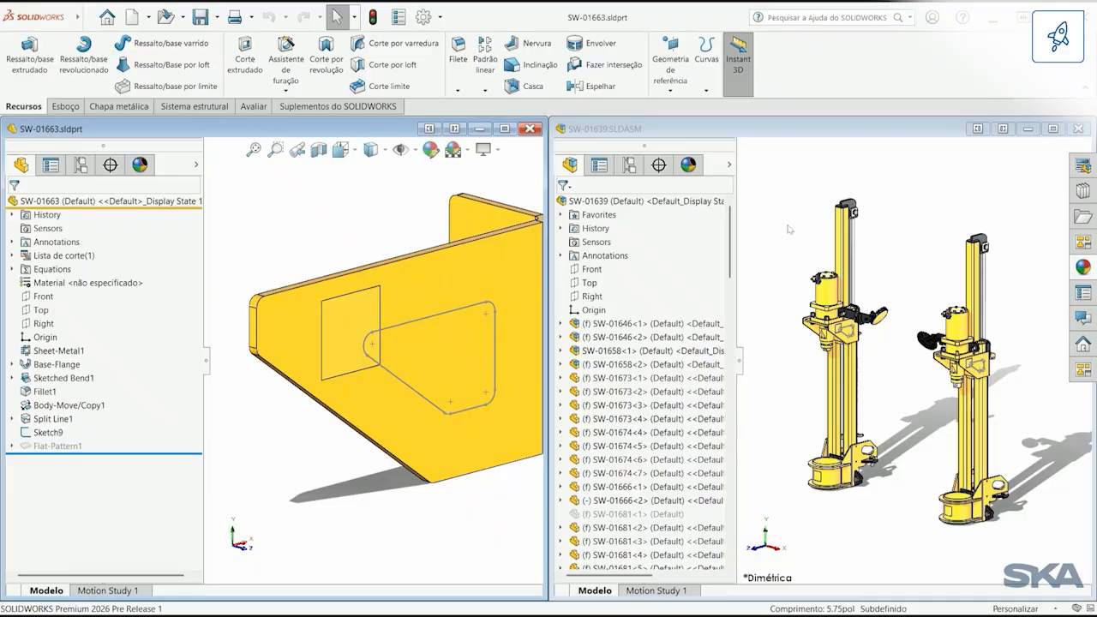
Step: Create a reference plane offset about 3.47 in from the bracket's Front plane, and activate the assembly window
{"action": "left_click", "coordinate": [47, 297]}
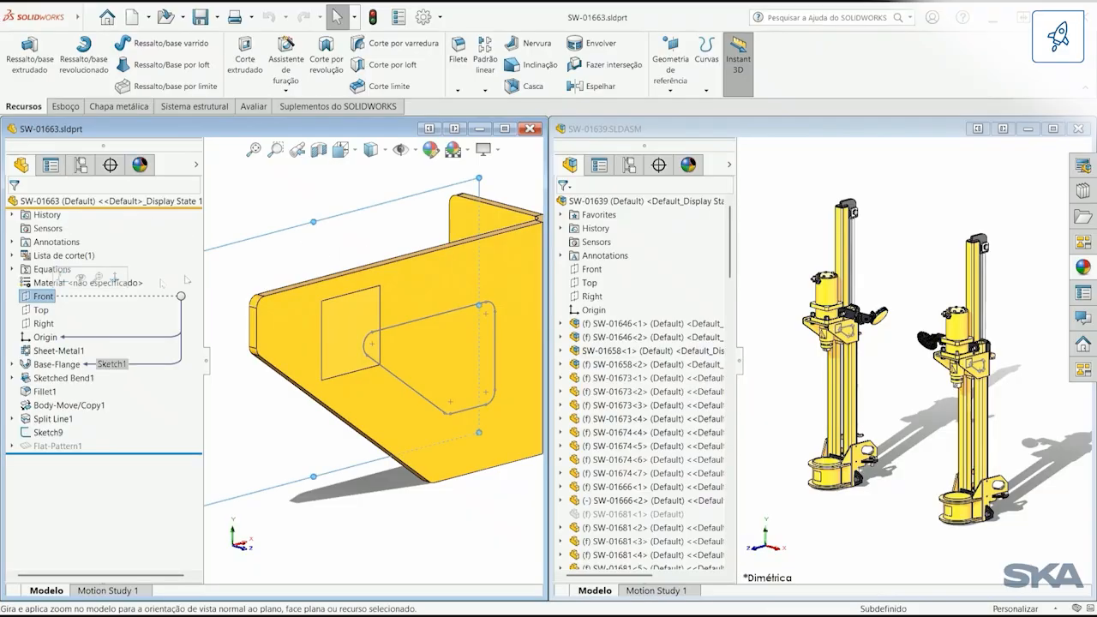
{"action": "left_click_drag", "start_coordinate": [323, 221], "coordinate": [415, 299], "text": "ctrl"}
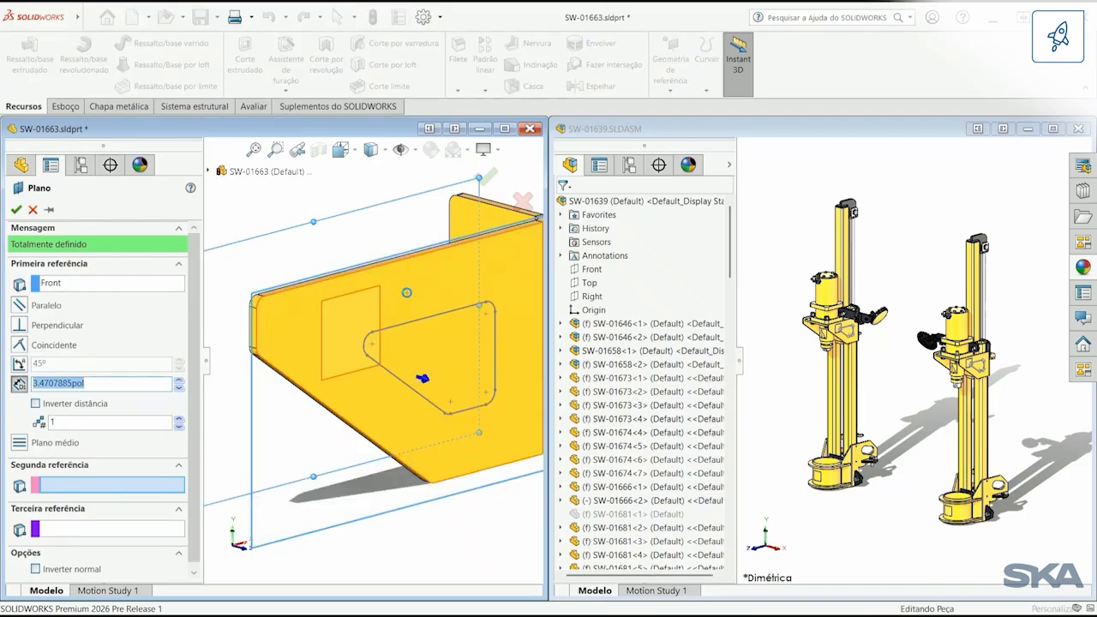
{"action": "right_click", "coordinate": [340, 228]}
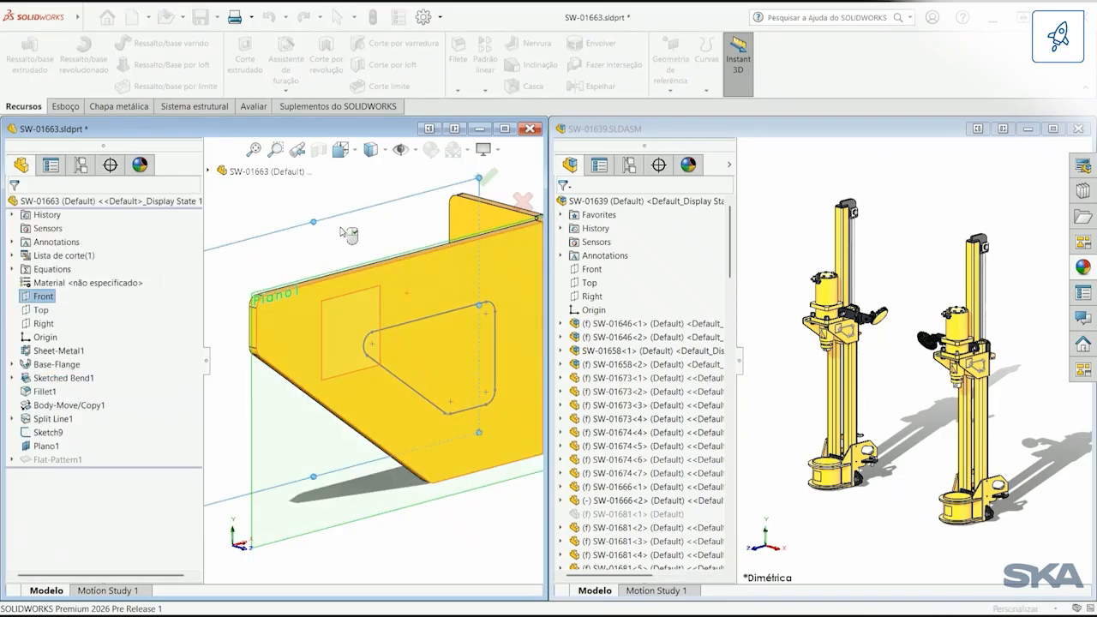
{"action": "left_click", "coordinate": [729, 136]}
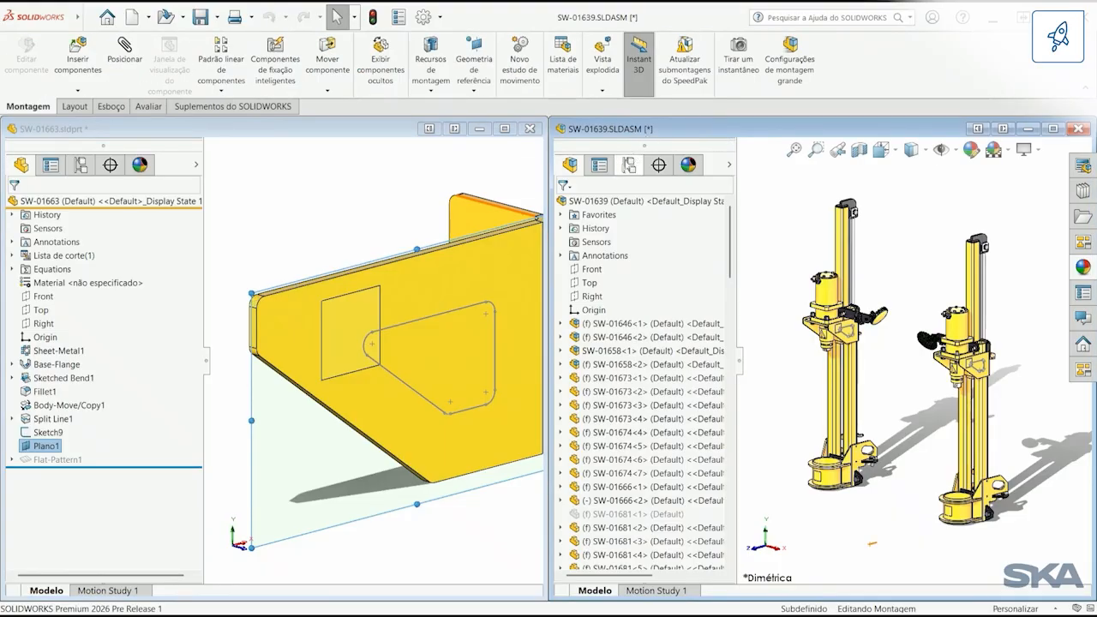
Step: Shrink the Sketch9 outline on the bracket face by changing its distance from the sloped edge to about 2.17 in
{"action": "left_click", "coordinate": [37, 437]}
{"action": "left_click", "coordinate": [41, 433]}
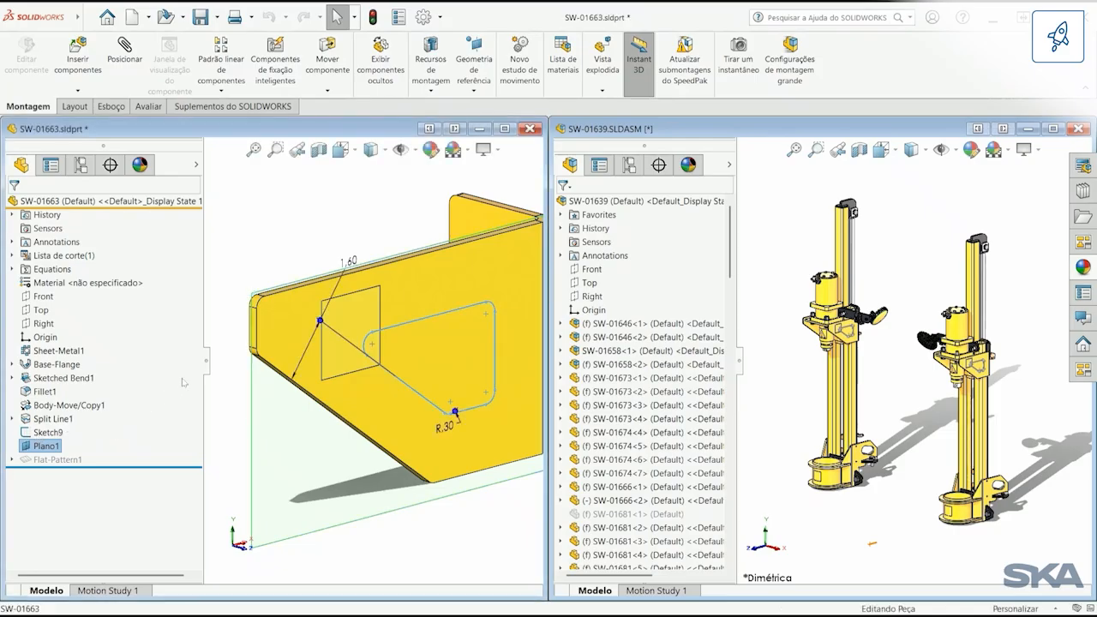
{"action": "mouse_move", "coordinate": [309, 343]}
{"action": "left_mouse_down"}
{"action": "mouse_move", "coordinate": [336, 335]}
{"action": "mouse_move", "coordinate": [276, 219]}
{"action": "left_mouse_up"}
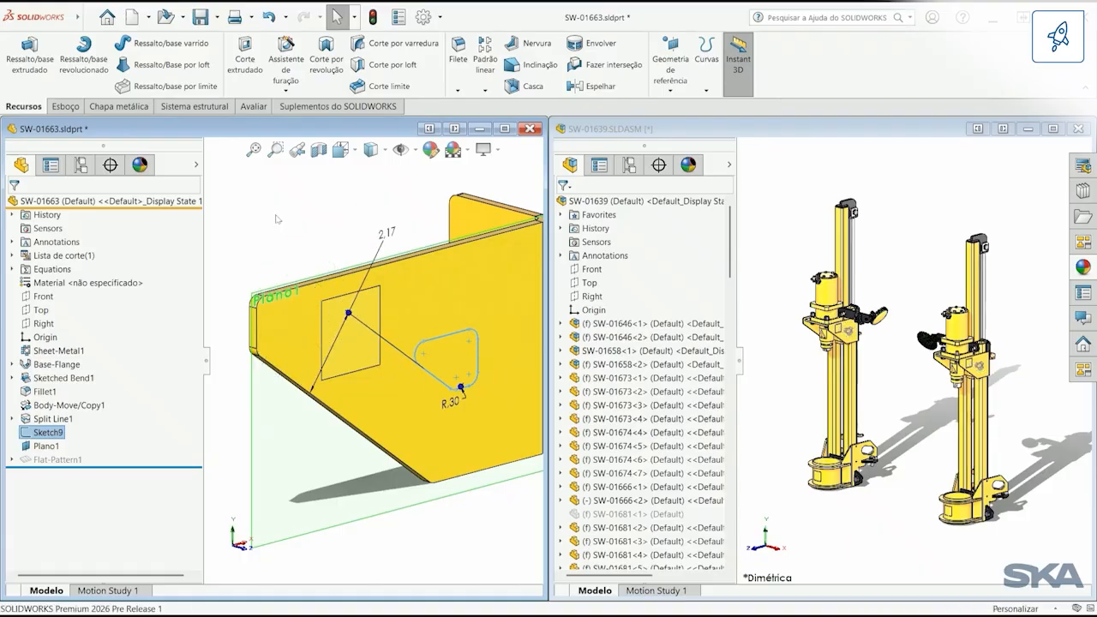
Step: Hide Sketch9 in the bracket part, check the assembly window, and return to the part
{"action": "right_click", "coordinate": [59, 432]}
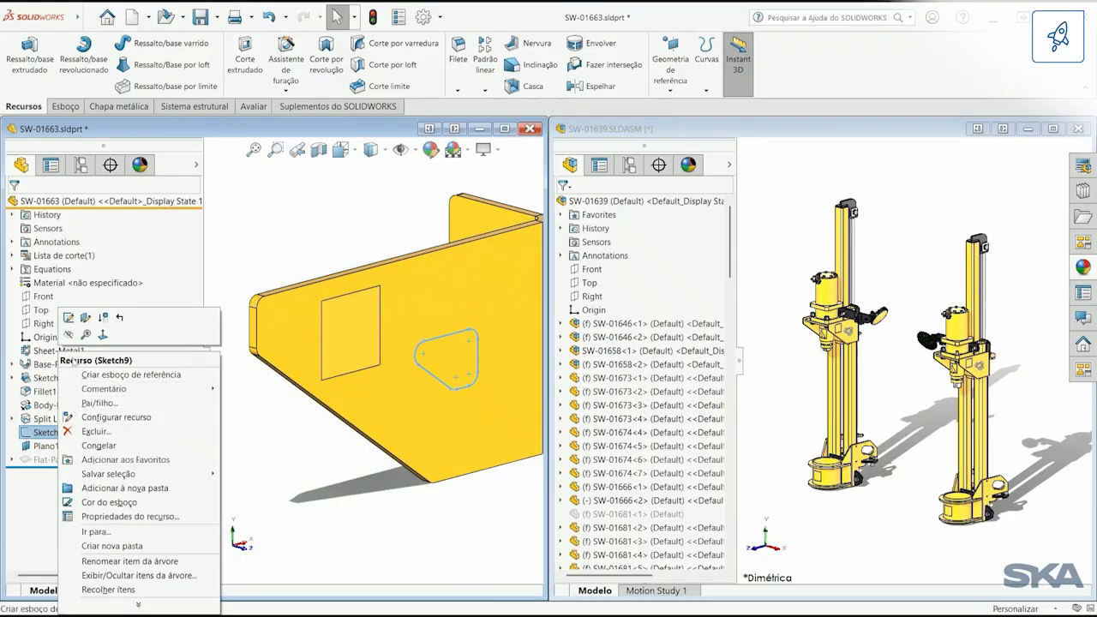
{"action": "left_click", "coordinate": [83, 318]}
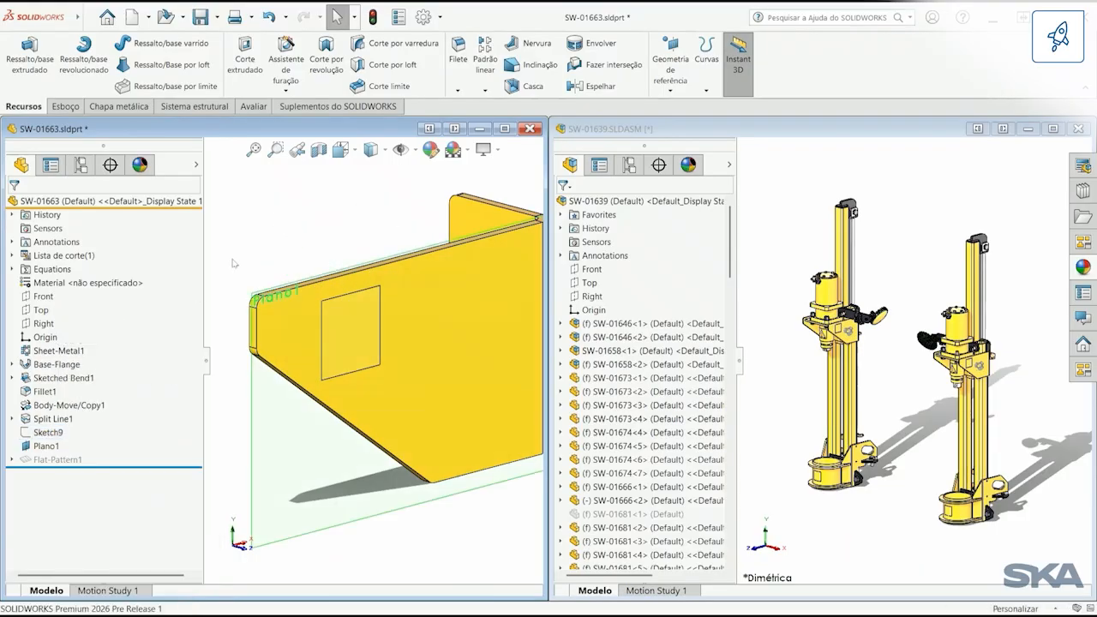
{"action": "left_click", "coordinate": [640, 144]}
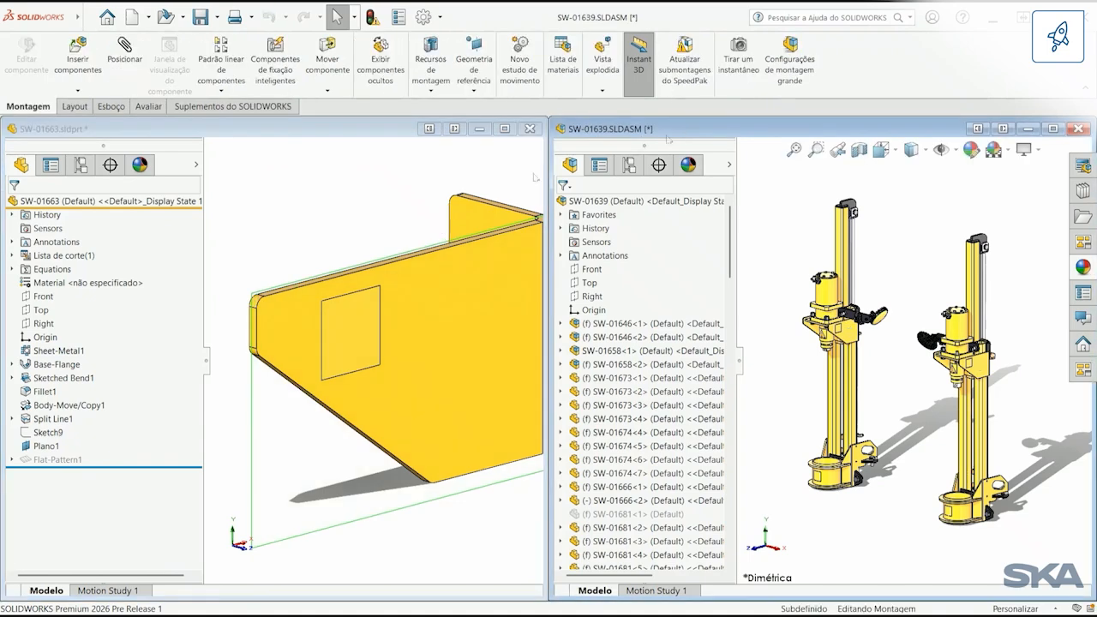
{"action": "left_click", "coordinate": [46, 445]}
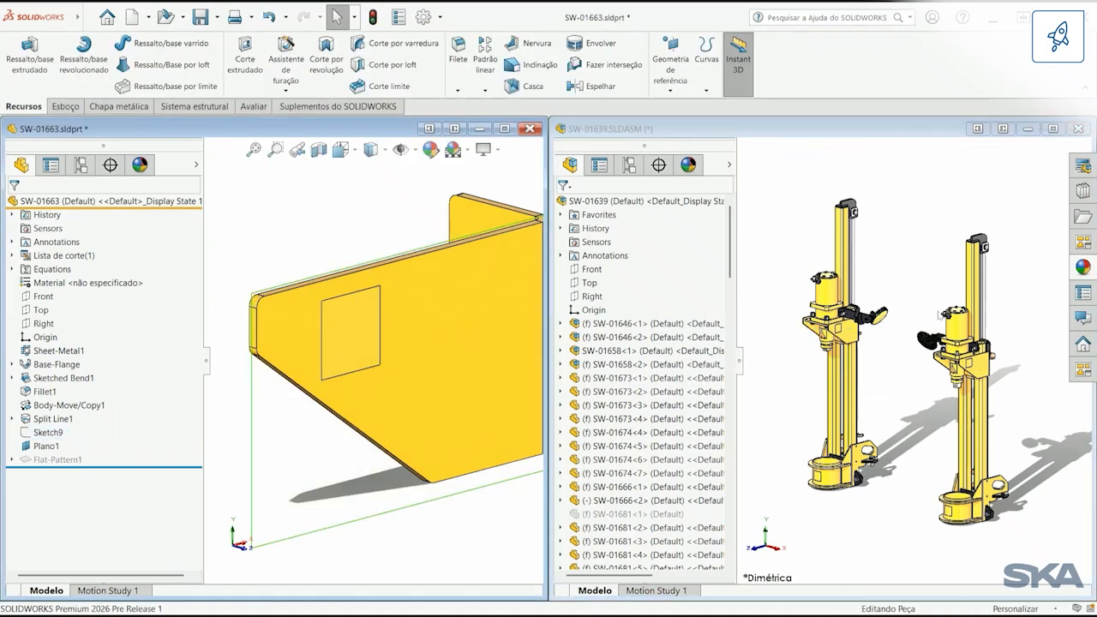
Step: Apply the Aviso warning decal to the bracket's large face, placing it beside the square split outline
{"action": "left_click", "coordinate": [1076, 270]}
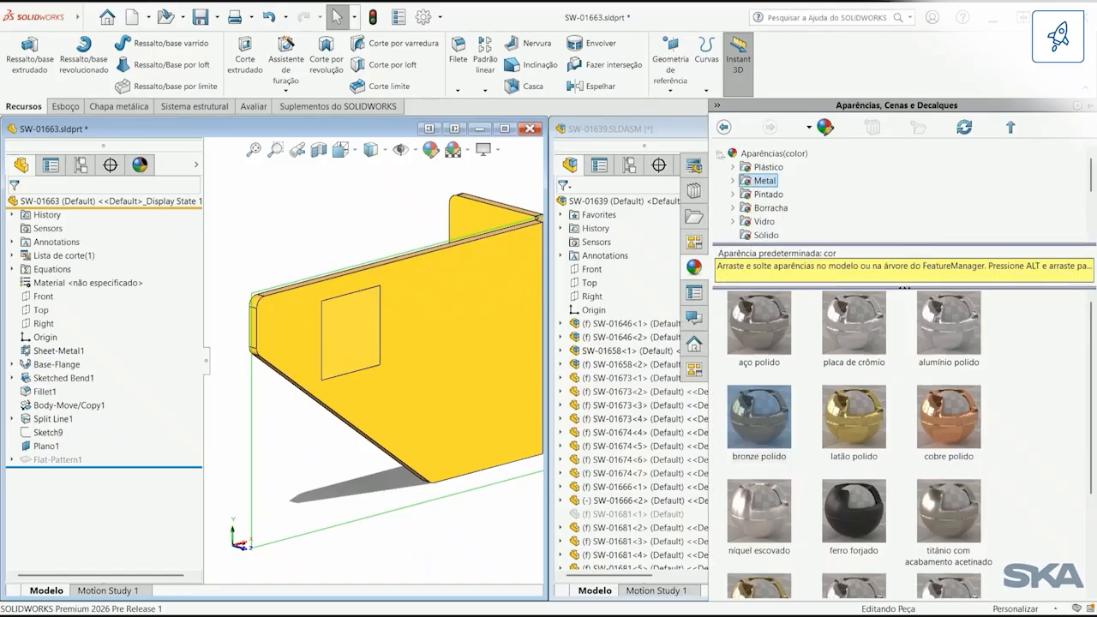
{"action": "left_click", "coordinate": [720, 154]}
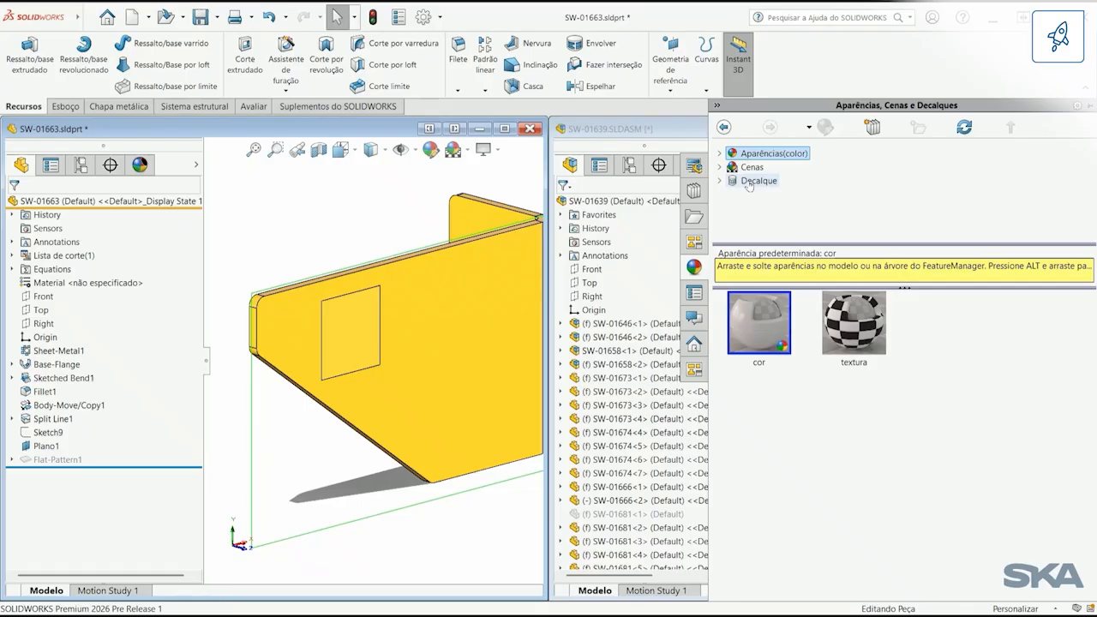
{"action": "left_click", "coordinate": [749, 181]}
{"action": "scroll", "coordinate": [872, 557], "scroll_direction": "down", "scroll_amount": 3}
{"action": "left_click_drag", "start_coordinate": [871, 559], "coordinate": [429, 372]}
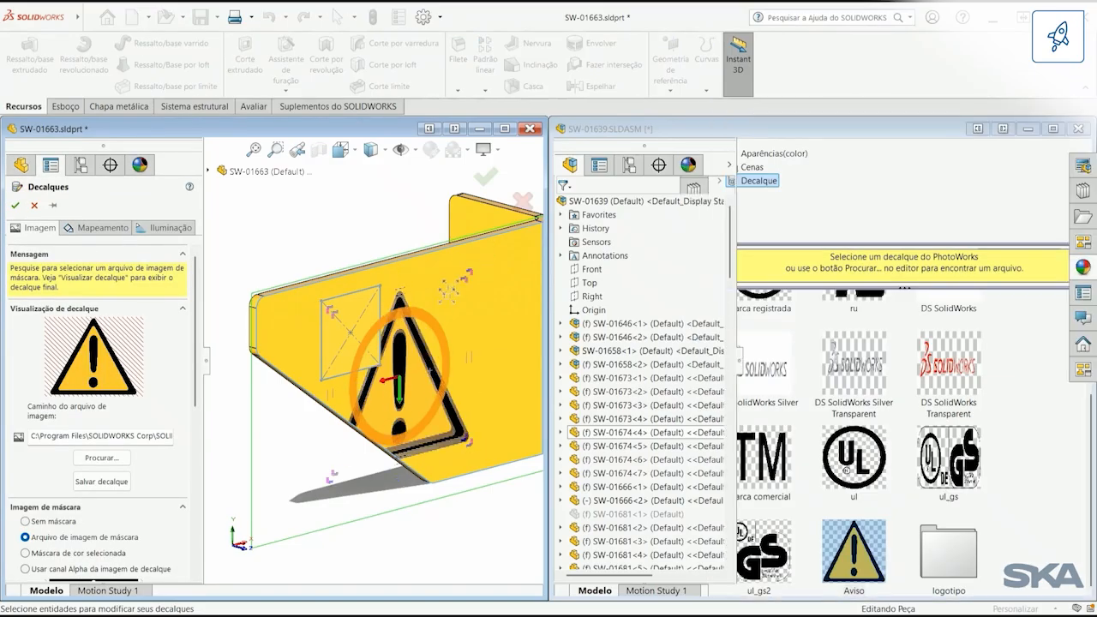
{"action": "left_click_drag", "start_coordinate": [419, 360], "coordinate": [462, 334]}
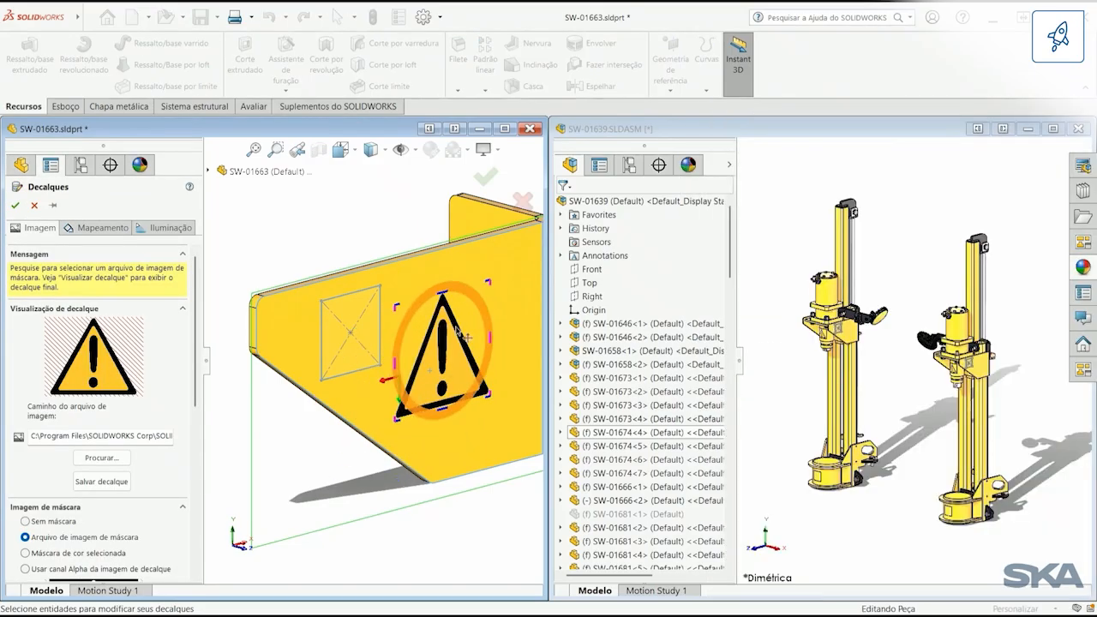
{"action": "left_click", "coordinate": [15, 206]}
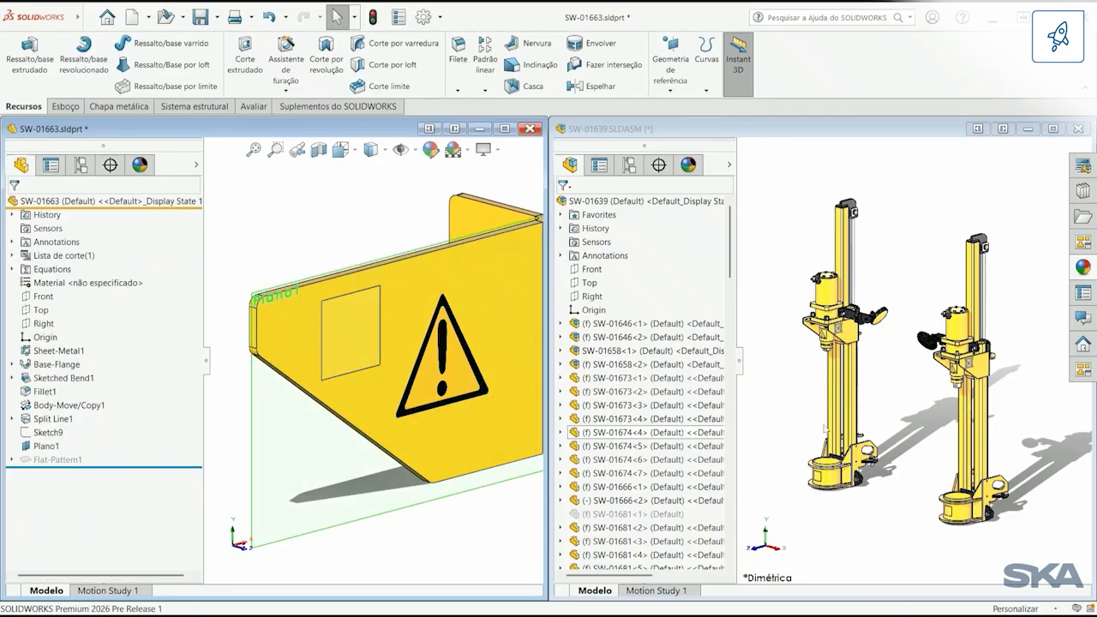
Step: Inspect the warning decal on the brackets in assembly SW-01639 and maximize the assembly window
{"action": "left_click", "coordinate": [892, 396]}
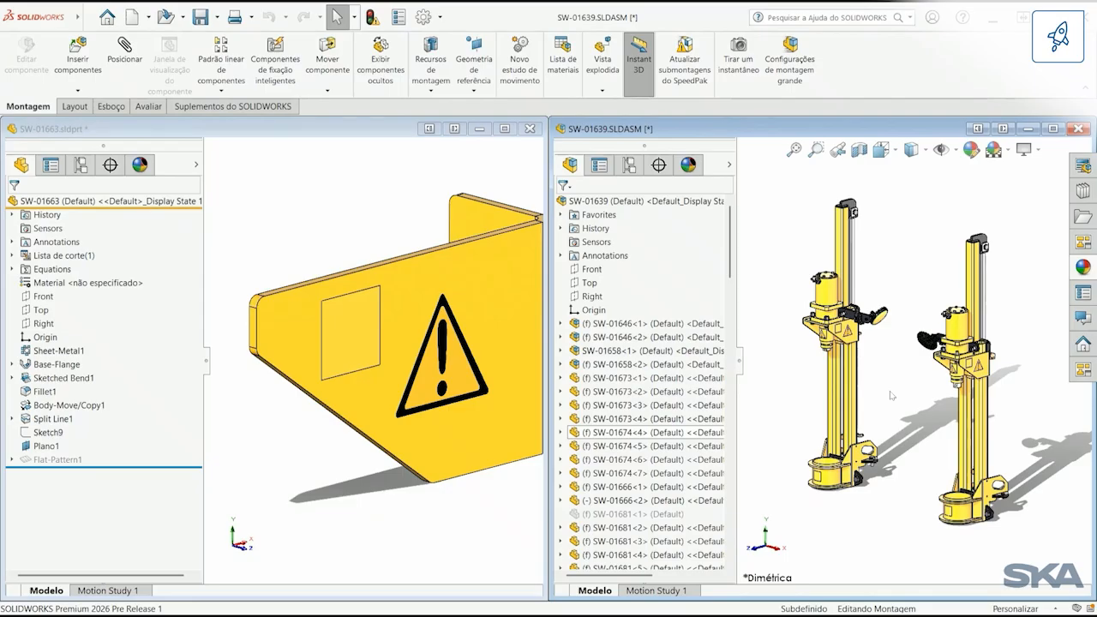
{"action": "scroll", "coordinate": [846, 339], "scroll_direction": "down", "scroll_amount": 5}
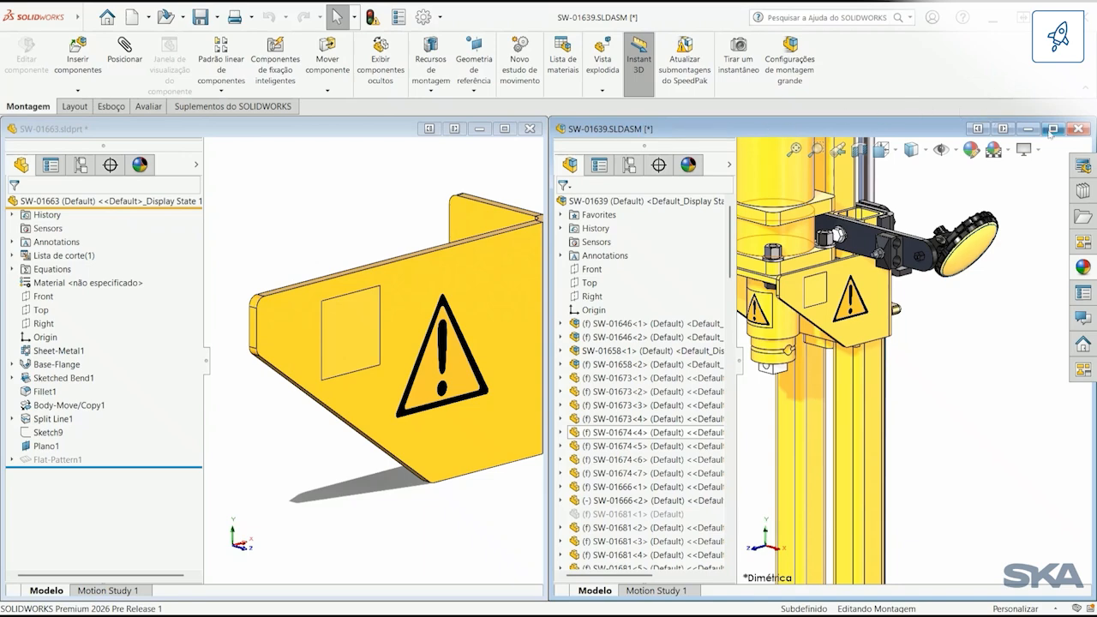
{"action": "left_click", "coordinate": [1052, 129]}
{"action": "key", "text": "f"}
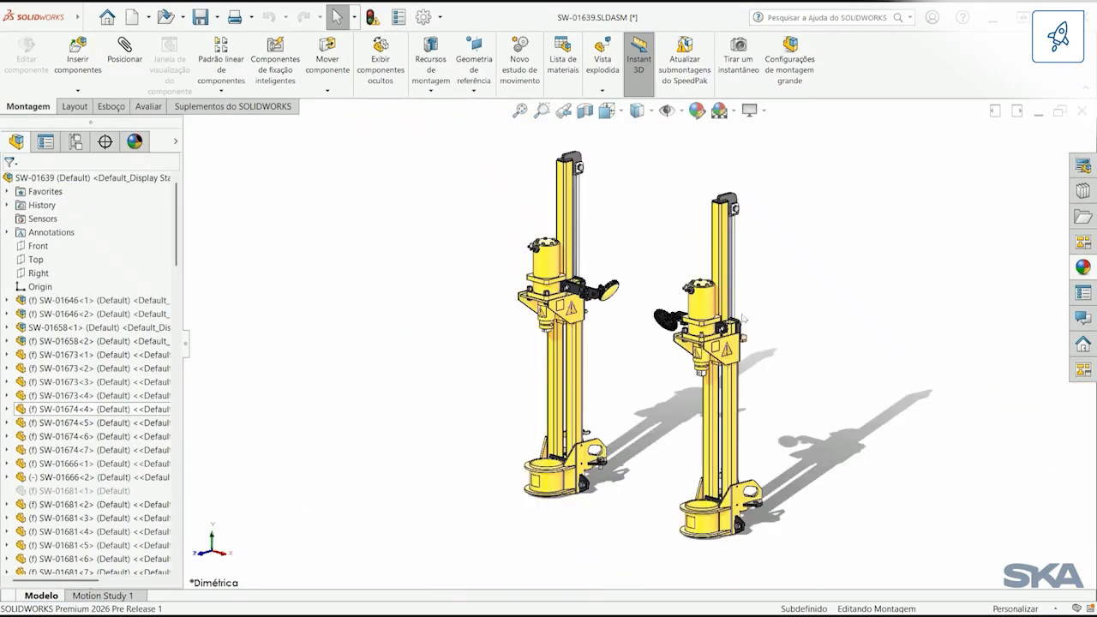
Step: Edit part SW-01662 within the assembly, apply a Metal appearance to the whole part, and return to assembly editing
{"action": "left_click", "coordinate": [725, 283]}
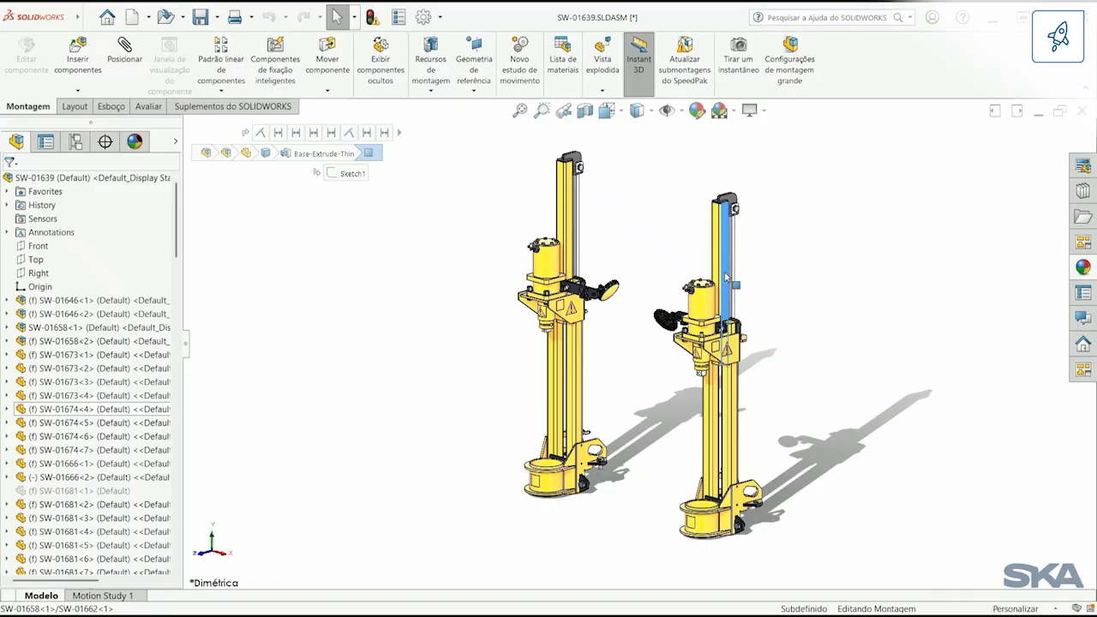
{"action": "left_click", "coordinate": [818, 221]}
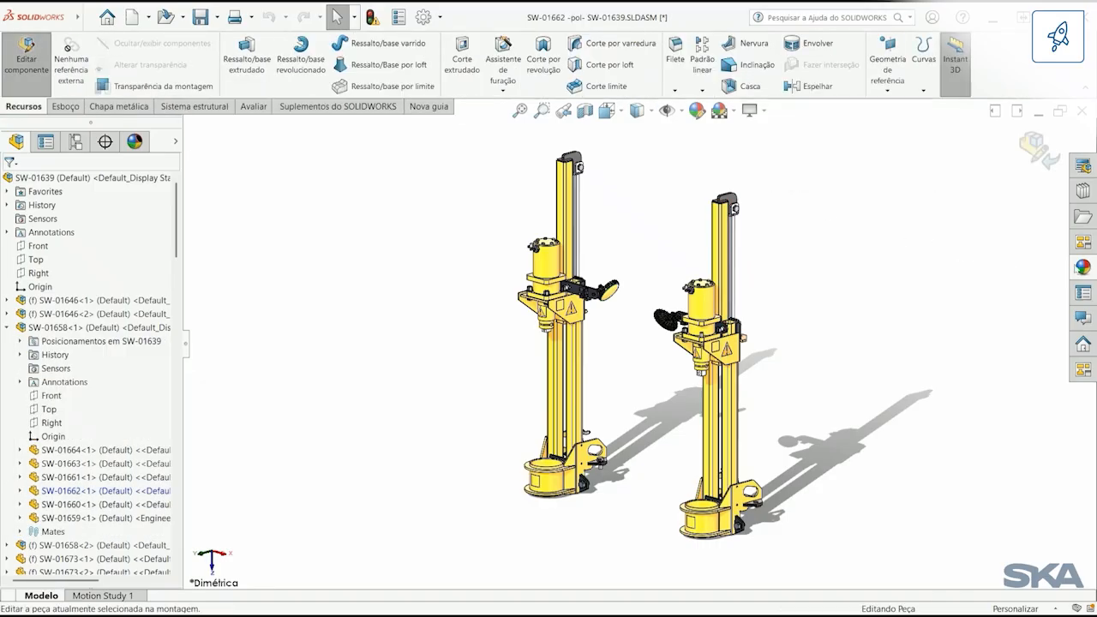
{"action": "left_click", "coordinate": [1083, 267]}
{"action": "left_click", "coordinate": [745, 167]}
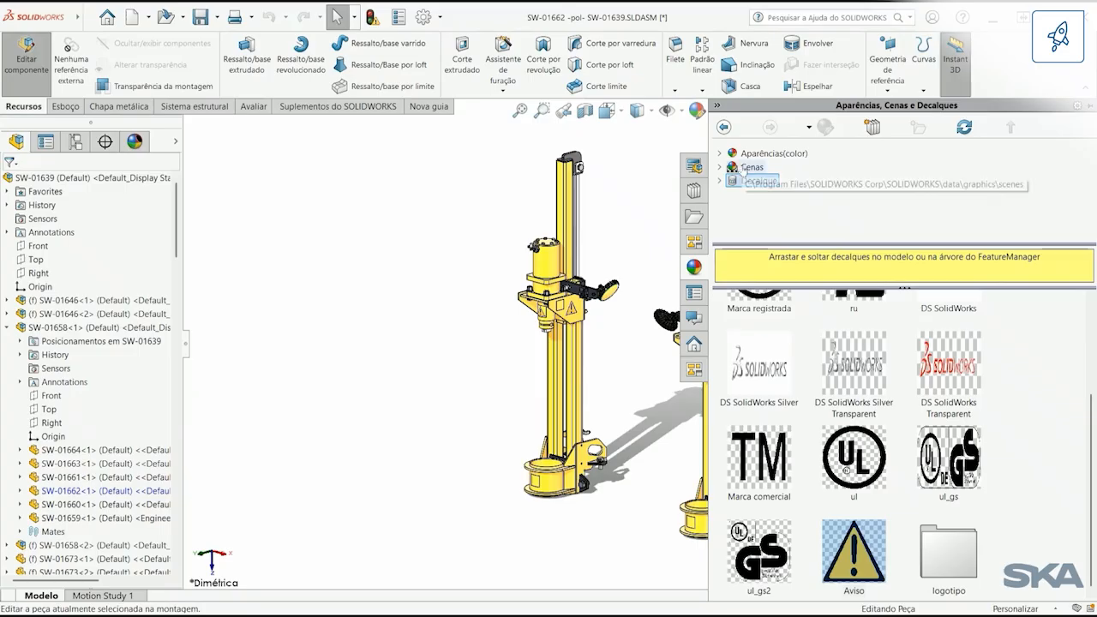
{"action": "left_click", "coordinate": [751, 153]}
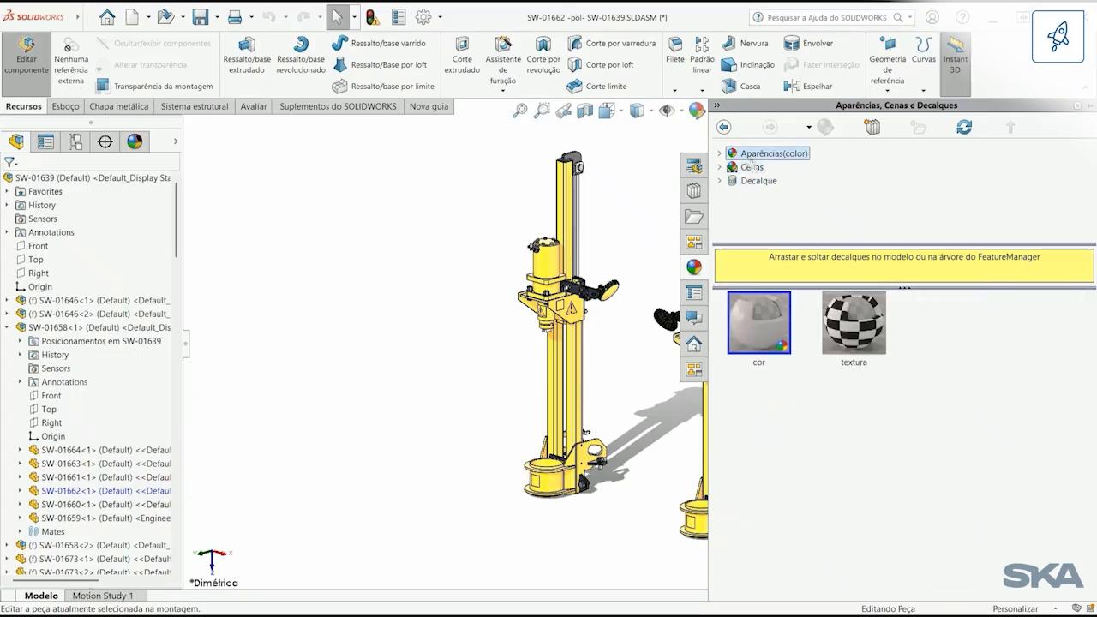
{"action": "double_click", "coordinate": [751, 153]}
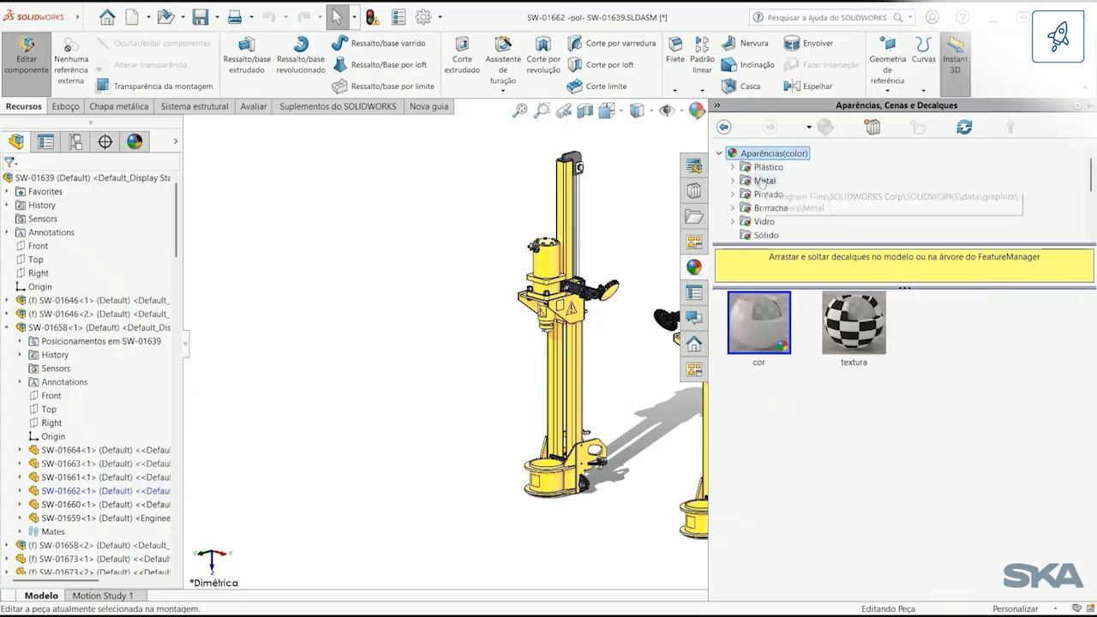
{"action": "left_click", "coordinate": [762, 181]}
{"action": "left_click_drag", "start_coordinate": [779, 423], "coordinate": [726, 249]}
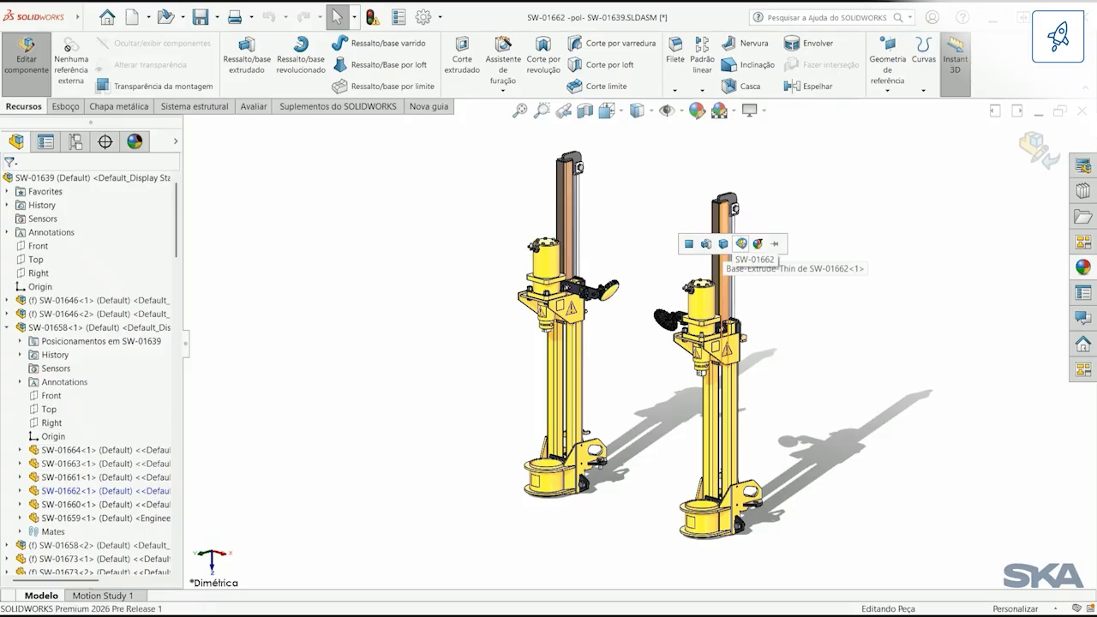
{"action": "left_click", "coordinate": [743, 247]}
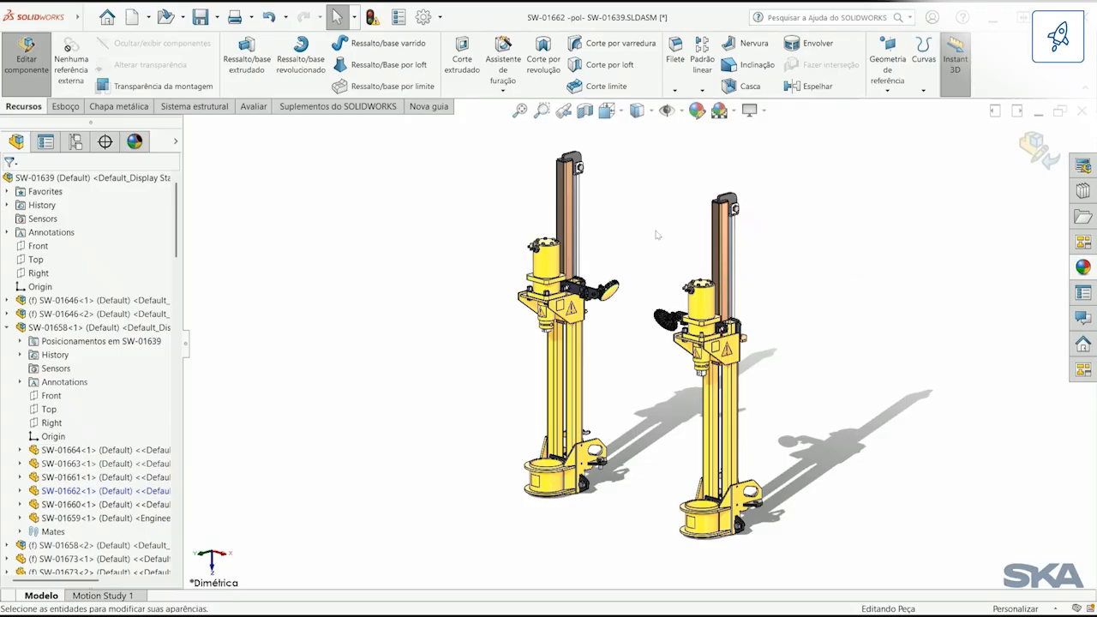
{"action": "left_click", "coordinate": [1035, 148]}
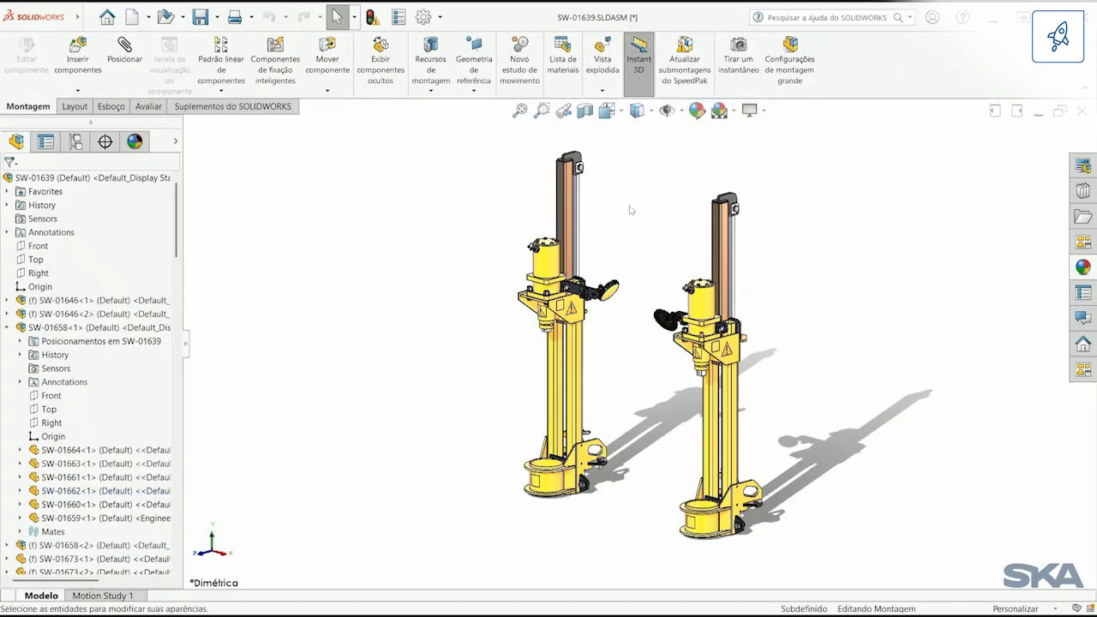
Step: Save assembly SW-01639 together with its modified parts SW-01662 and SW-01663
{"action": "key", "text": "ctrl+s"}
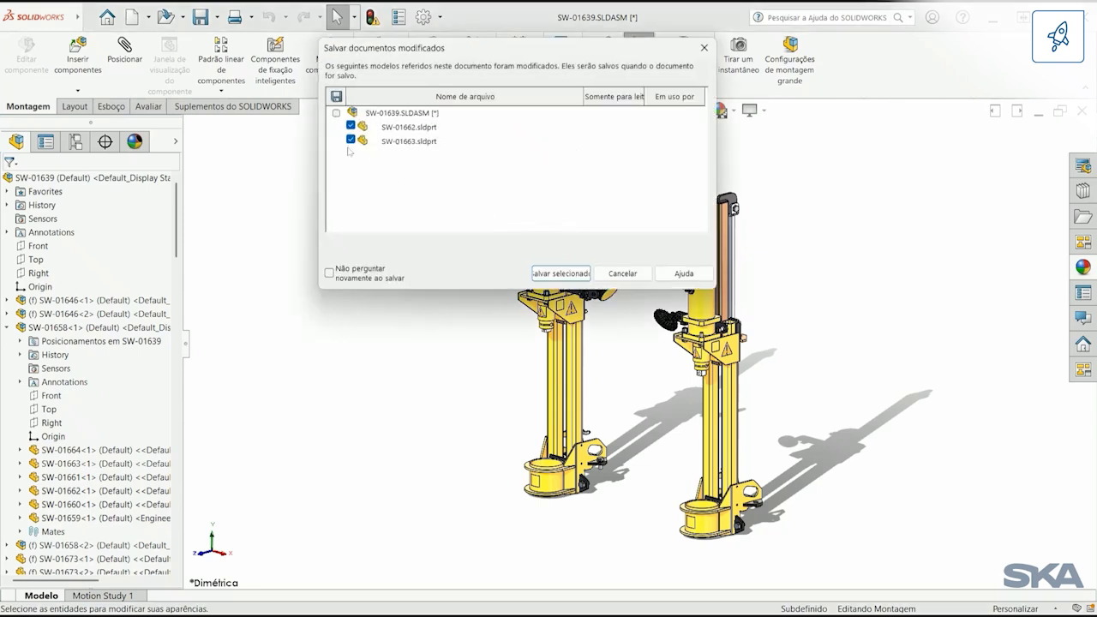
{"action": "left_click", "coordinate": [560, 276]}
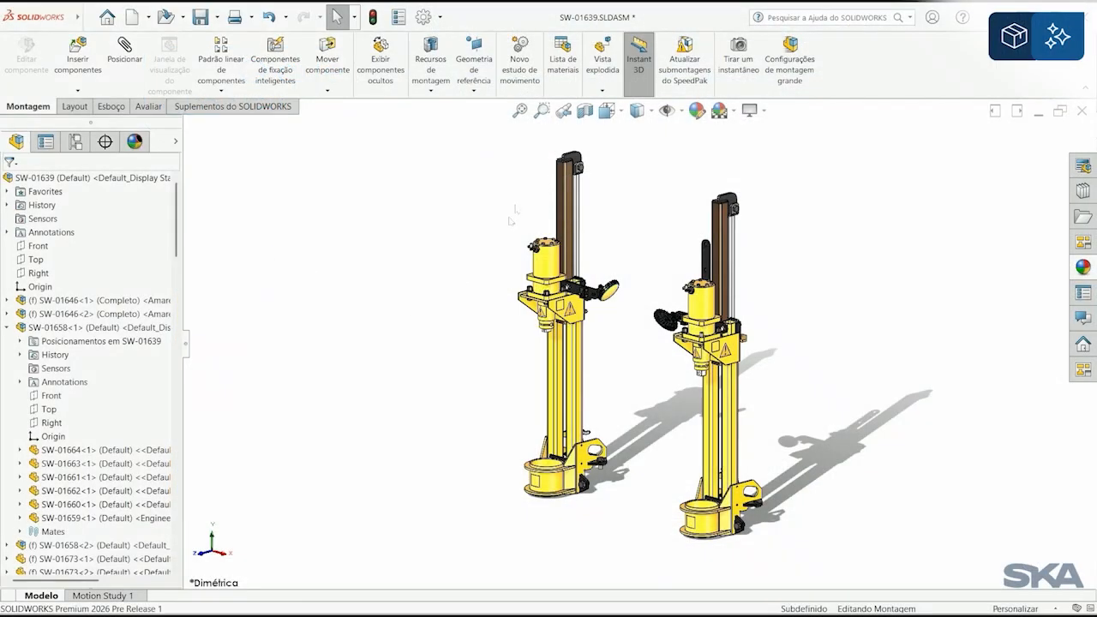
Step: Copy the washer and hex nut from the neighbouring bolt onto the bare threaded stud at the yellow flange's front corner
{"action": "left_click", "coordinate": [541, 110]}
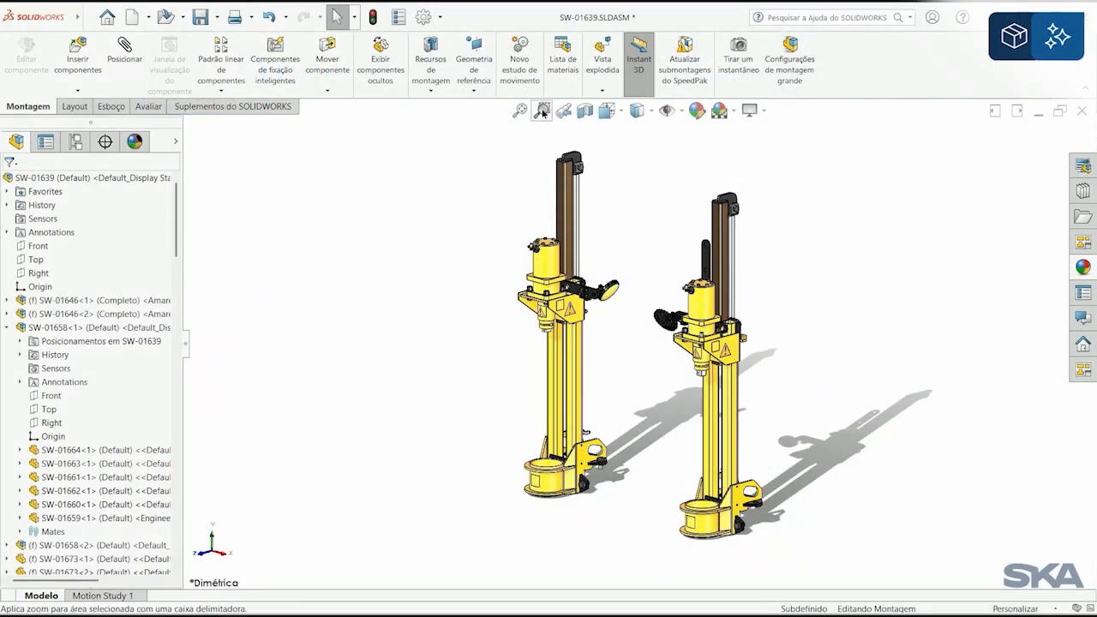
{"action": "left_click_drag", "start_coordinate": [668, 305], "coordinate": [741, 364]}
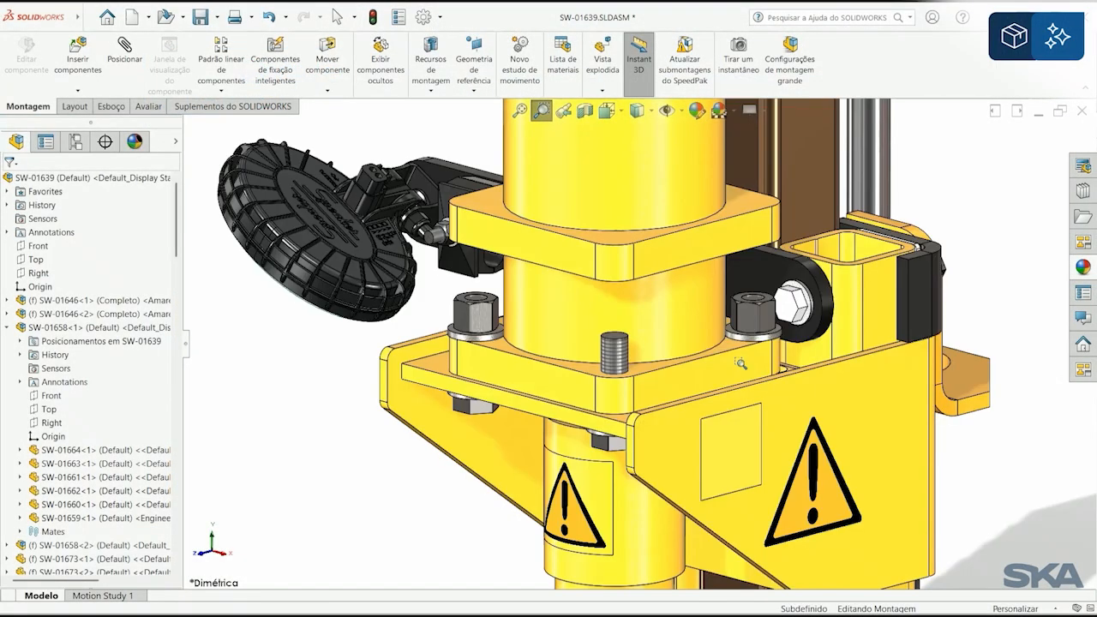
{"action": "key", "text": "Escape"}
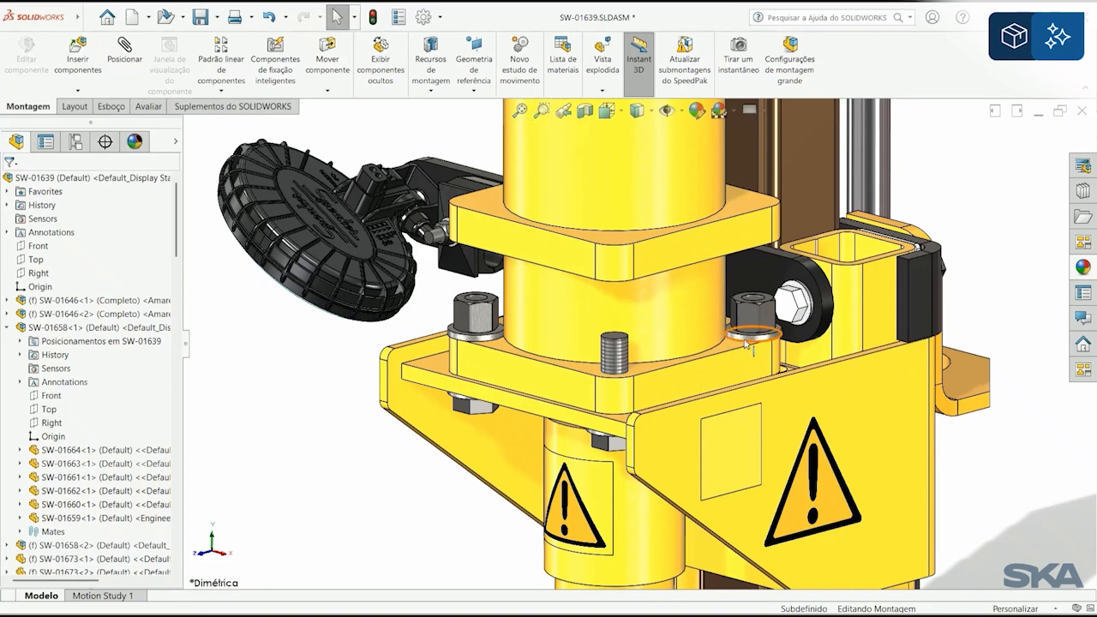
{"action": "left_click_drag", "start_coordinate": [743, 347], "coordinate": [617, 372], "text": "ctrl"}
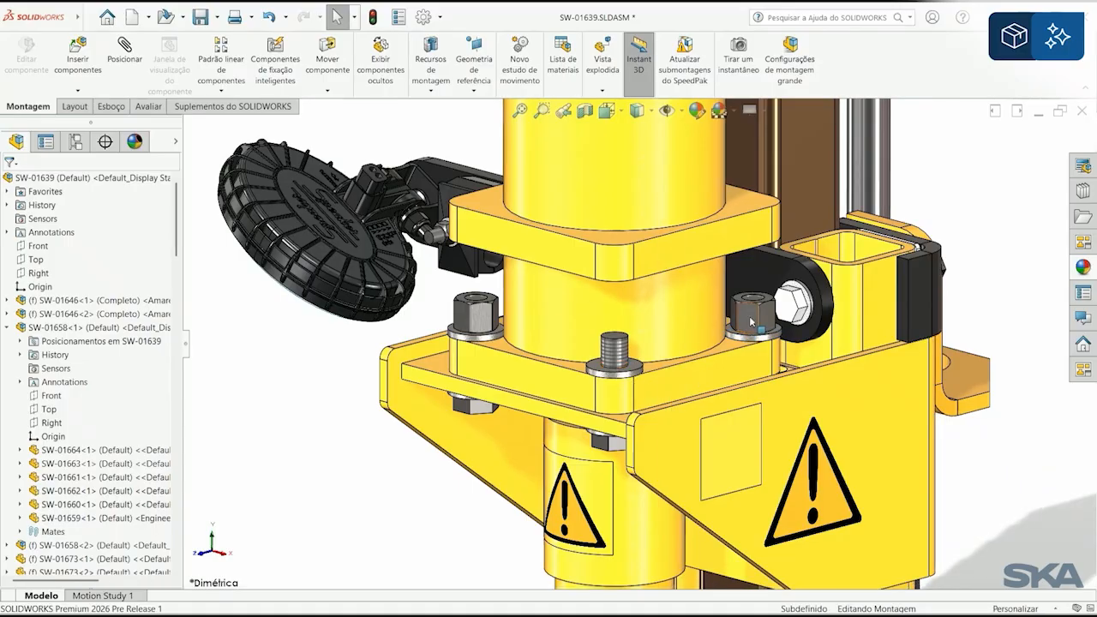
{"action": "left_click_drag", "start_coordinate": [752, 322], "coordinate": [635, 373], "text": "ctrl"}
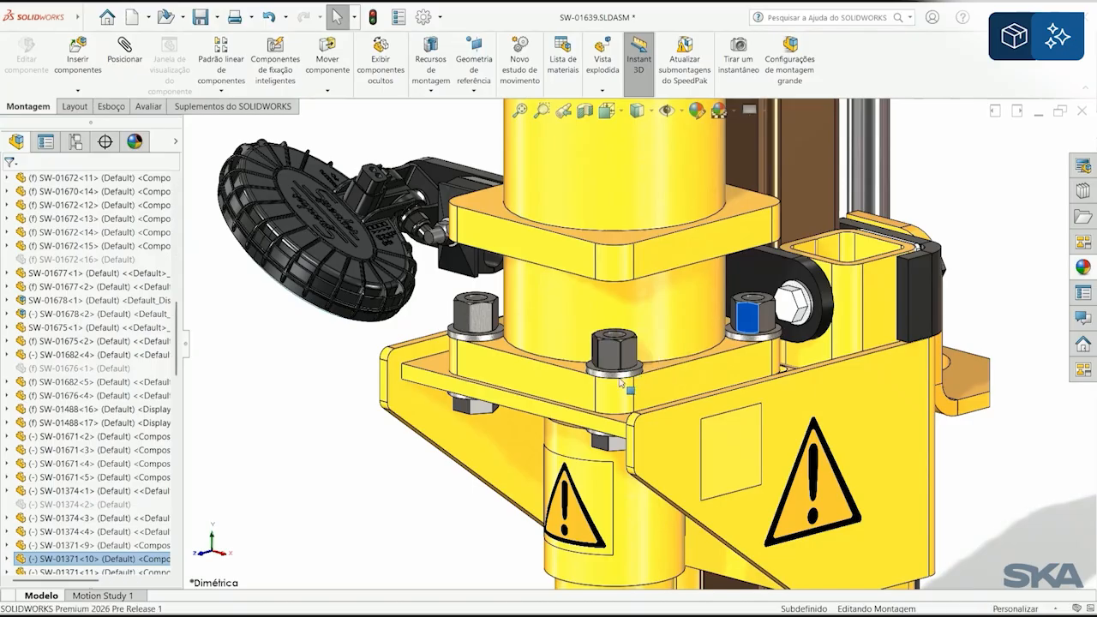
Step: Copy the washer and hex bolt from the lower black lug into the horizontal black lug's hole on the machine's base
{"action": "key", "text": "space"}
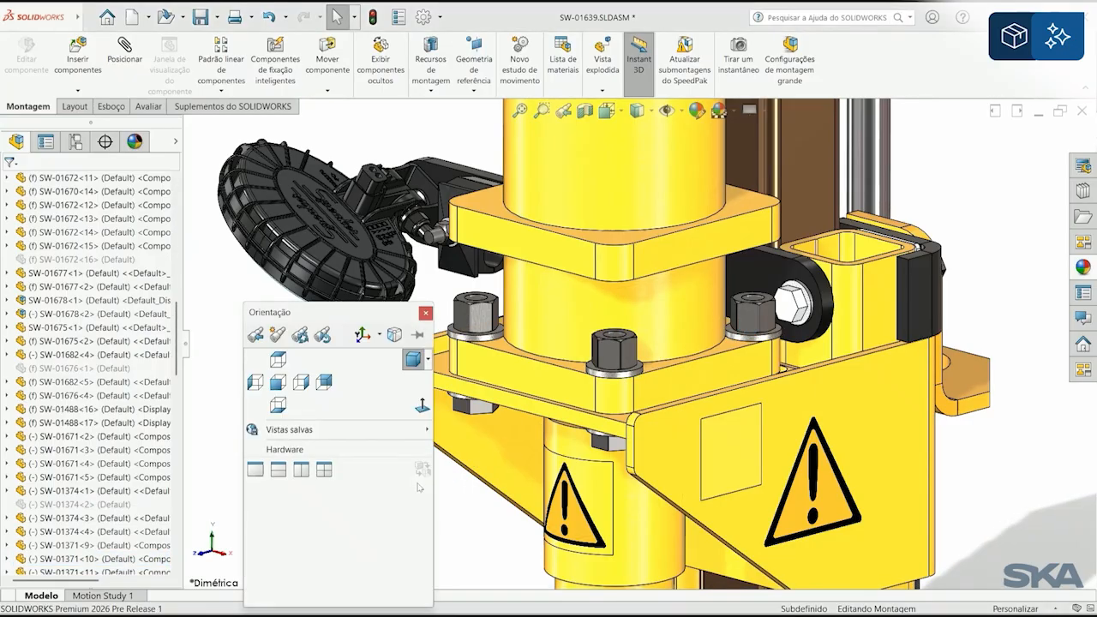
{"action": "left_click", "coordinate": [358, 451]}
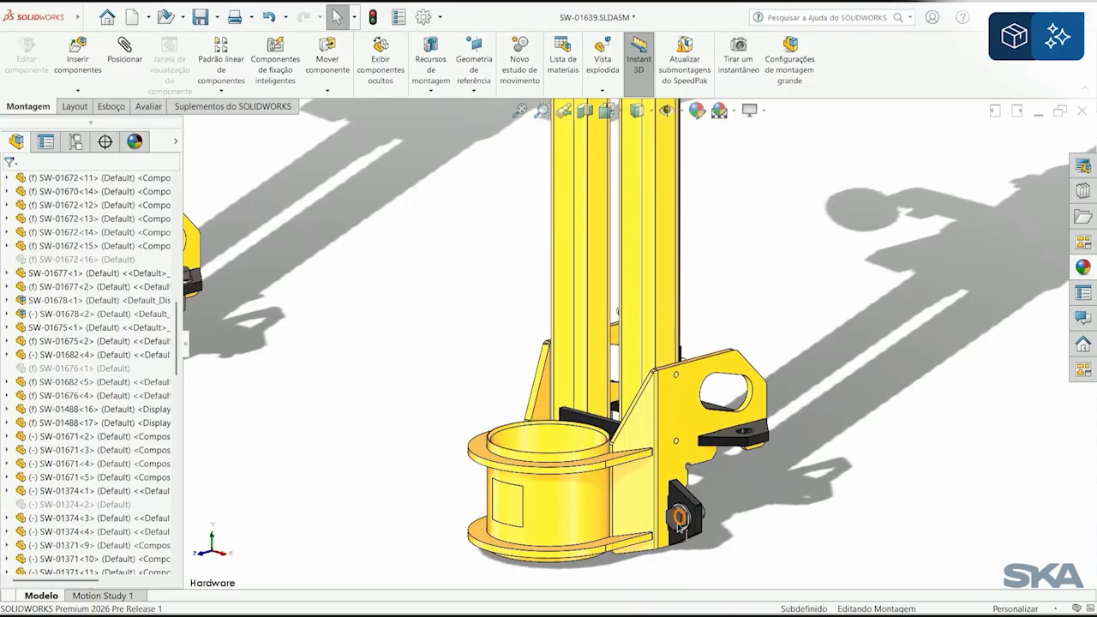
{"action": "scroll", "coordinate": [678, 526], "scroll_direction": "down", "scroll_amount": 6}
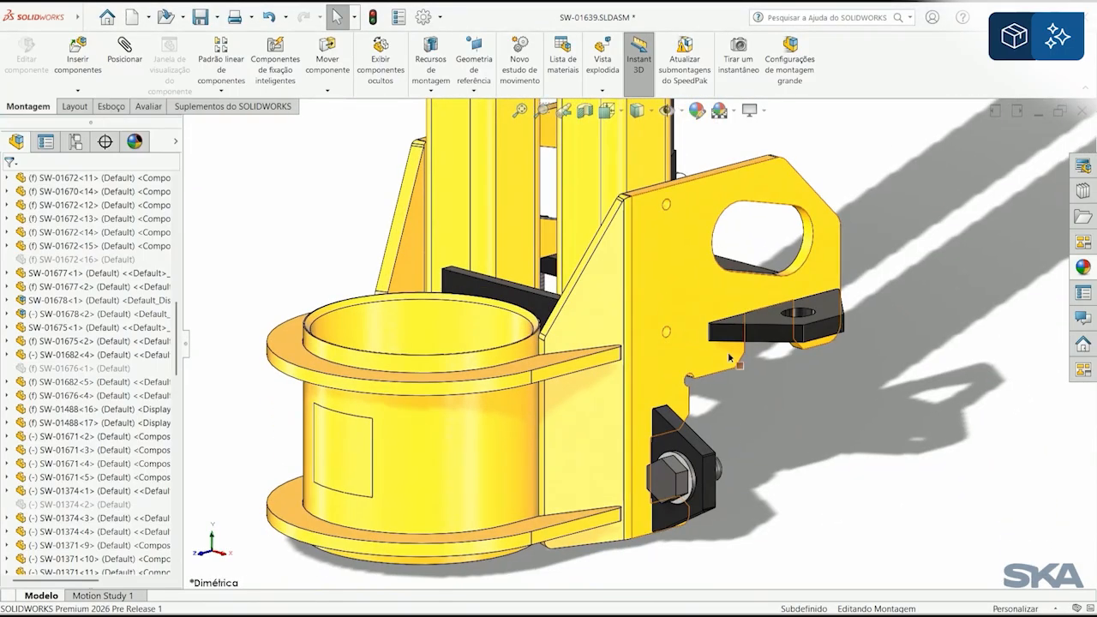
{"action": "middle_click_drag", "start_coordinate": [730, 358], "coordinate": [731, 413]}
{"action": "left_click_drag", "start_coordinate": [691, 489], "coordinate": [816, 314], "text": "ctrl"}
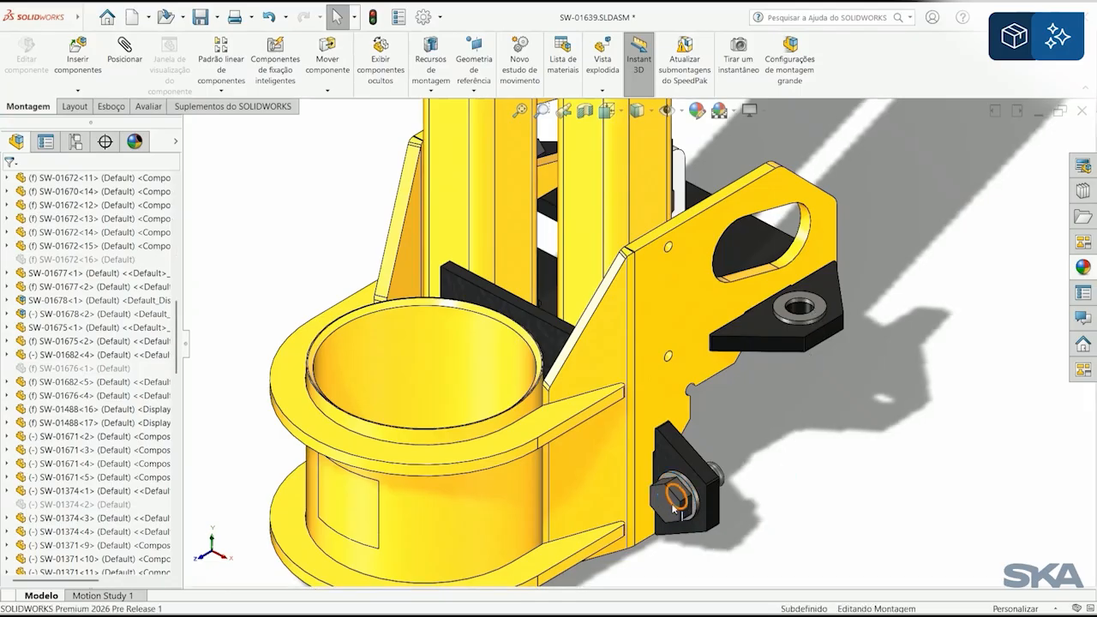
{"action": "left_click_drag", "start_coordinate": [665, 513], "coordinate": [809, 317], "text": "ctrl"}
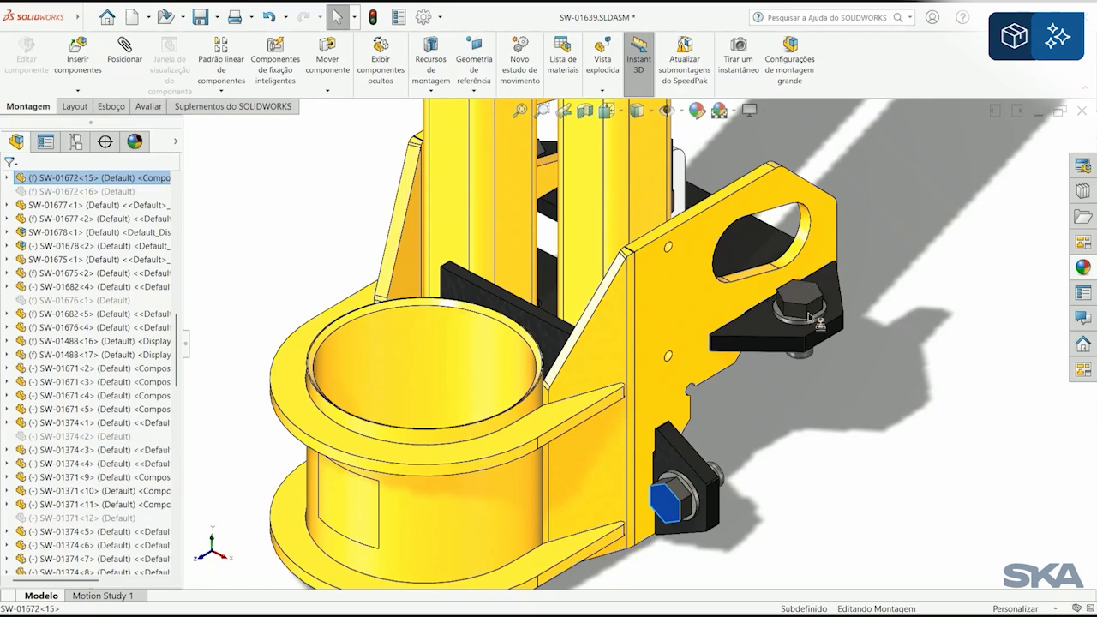
{"action": "left_click", "coordinate": [787, 468]}
Step: Open subassembly SW-01646<1> in its own window, framing the base ring and side plate
{"action": "left_click_drag", "start_coordinate": [177, 343], "coordinate": [180, 204]}
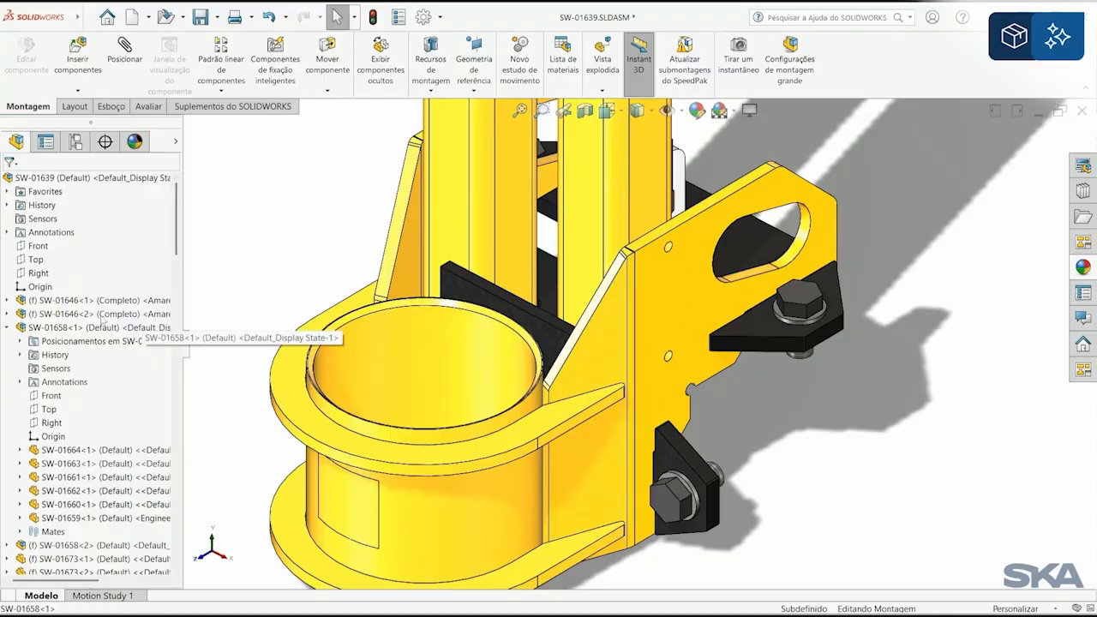
{"action": "left_click", "coordinate": [125, 330]}
{"action": "left_click", "coordinate": [86, 300]}
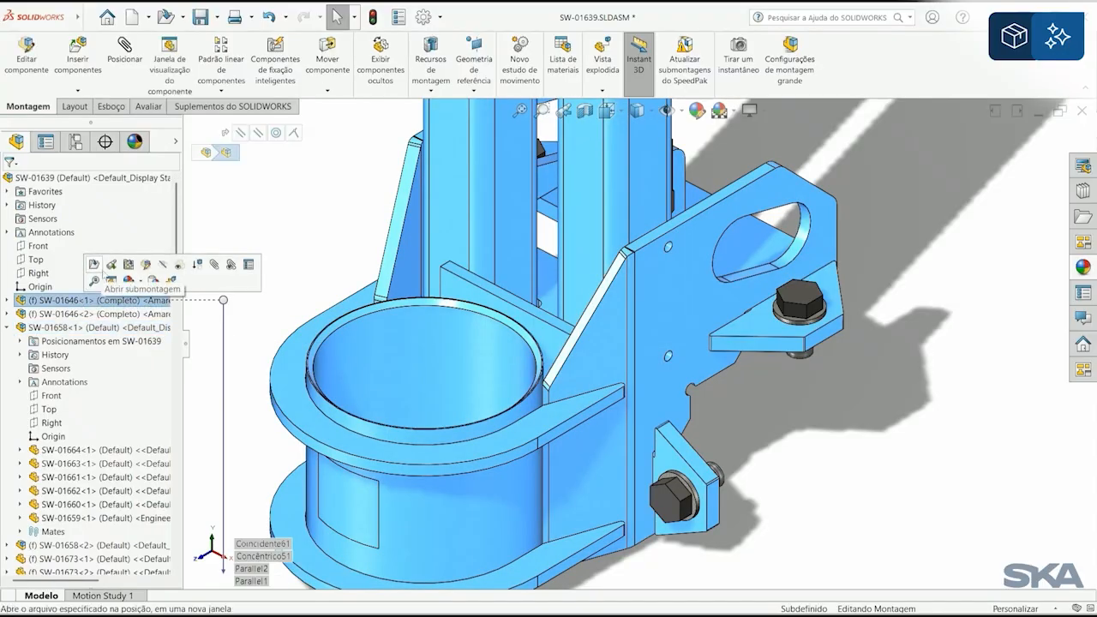
{"action": "left_click", "coordinate": [111, 280]}
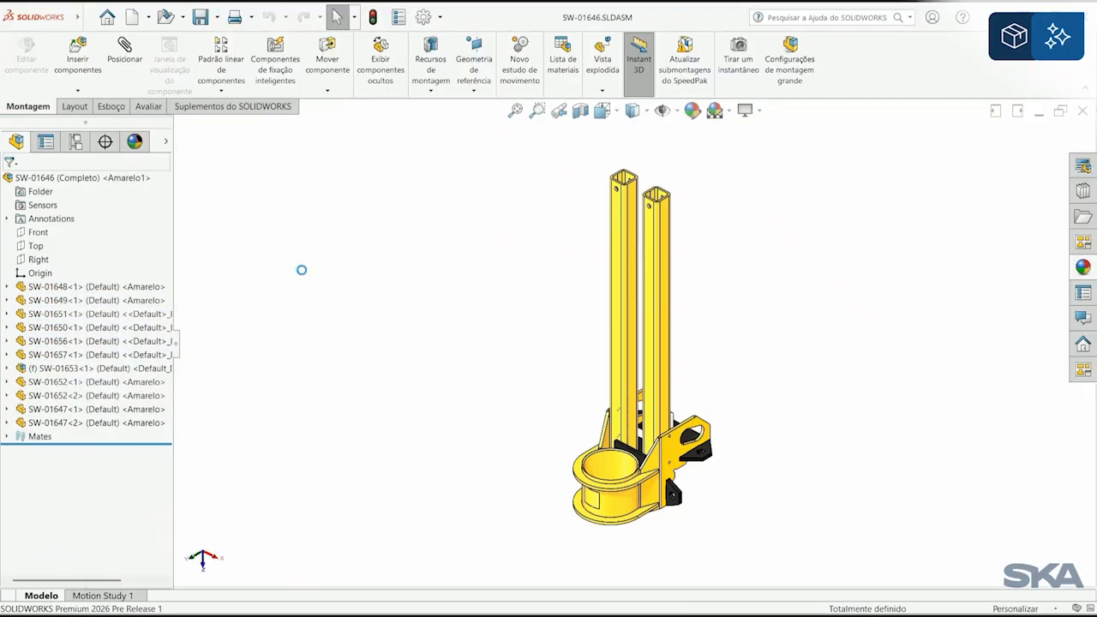
{"action": "left_click", "coordinate": [537, 109]}
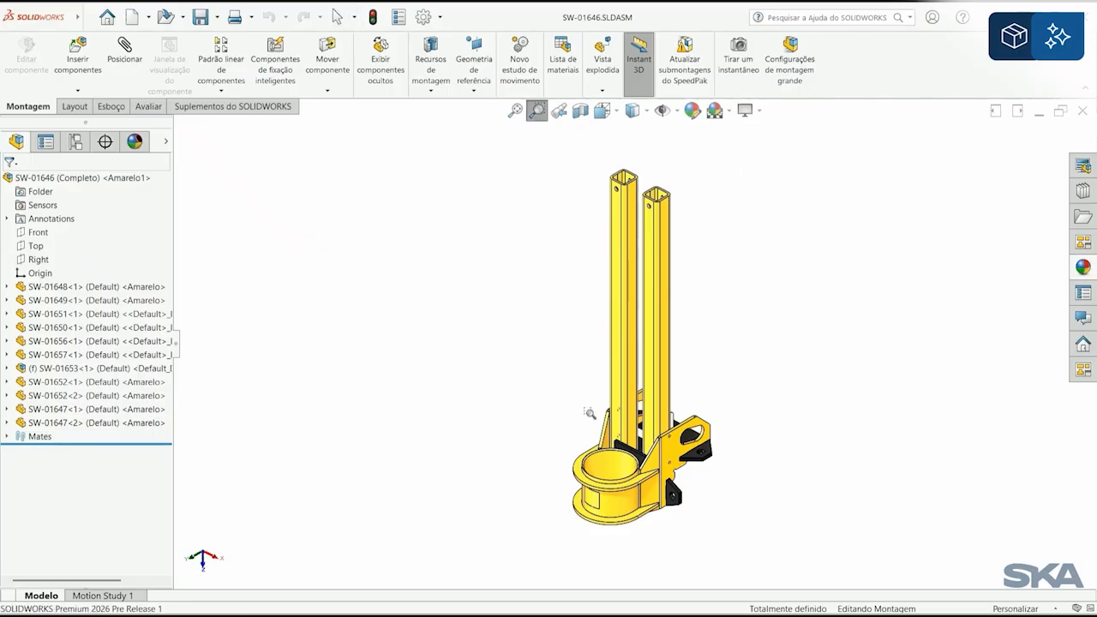
{"action": "left_click_drag", "start_coordinate": [576, 401], "coordinate": [710, 500]}
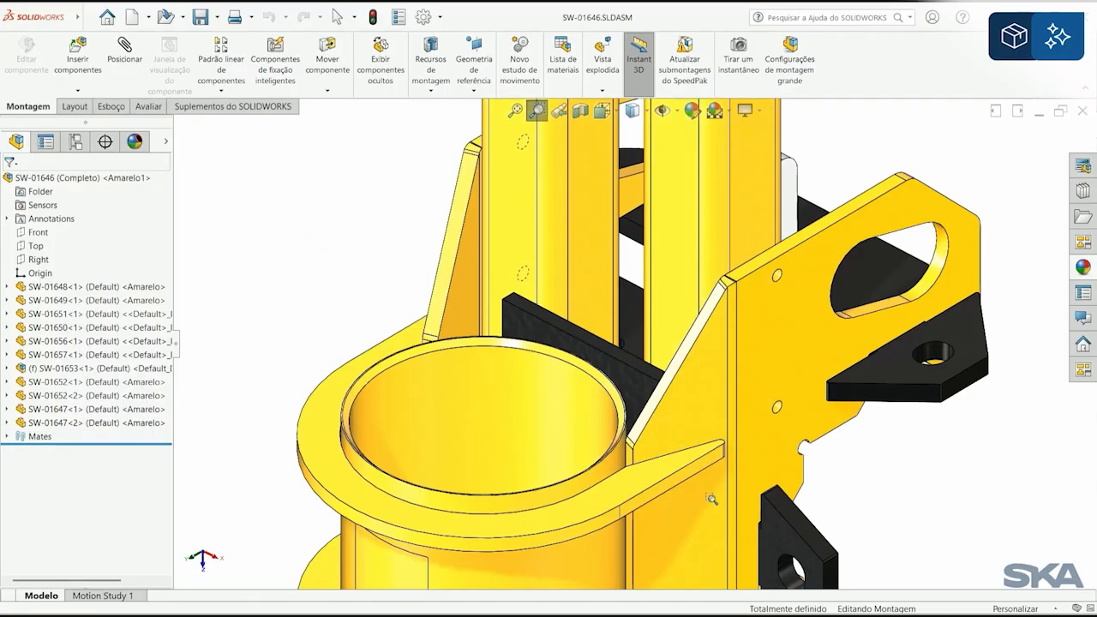
{"action": "key", "text": "Escape"}
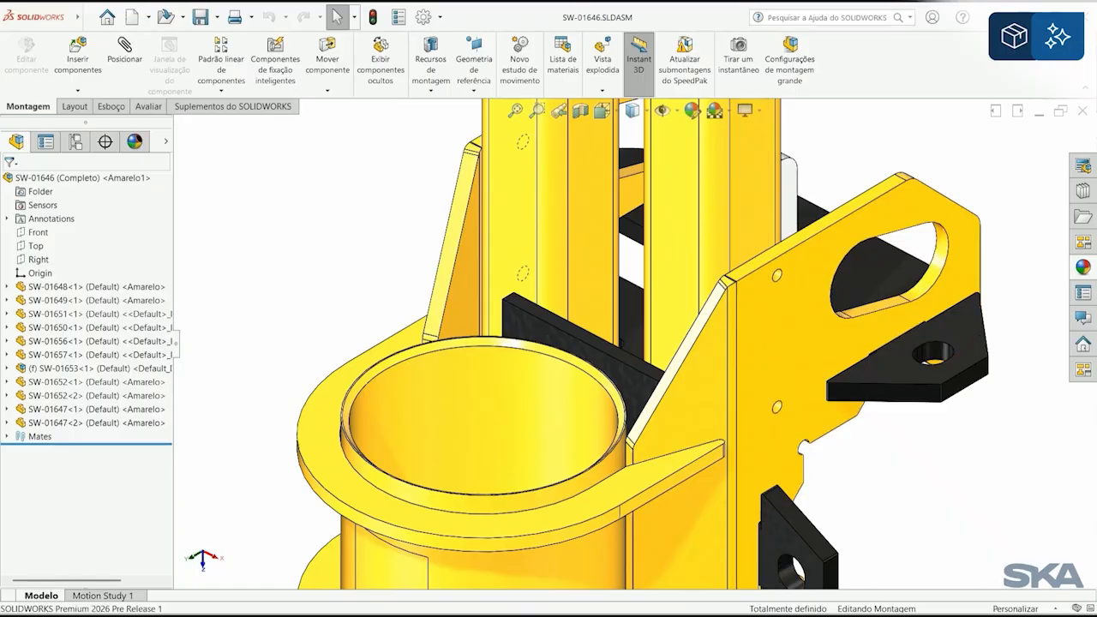
Step: Switch to the TraceParts website, download the SOLIDWORKS model of Button-Head Screw M8x22, bright zinc-plated, and return to the assembly
{"action": "key", "text": "alt+Tab"}
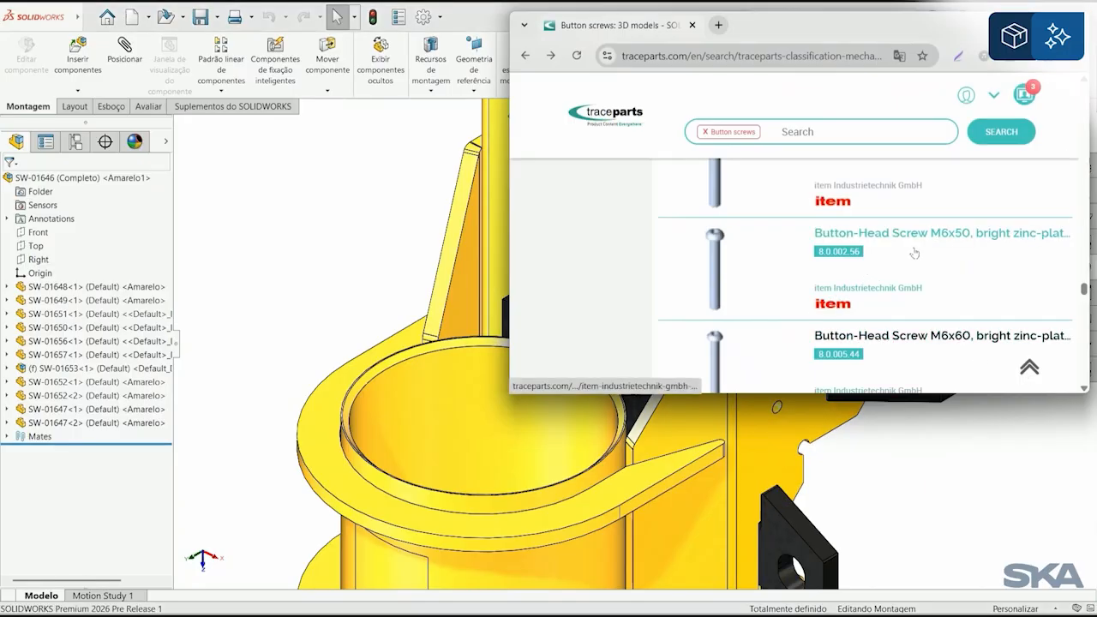
{"action": "scroll", "coordinate": [917, 254], "scroll_direction": "down", "scroll_amount": 2}
{"action": "scroll", "coordinate": [923, 254], "scroll_direction": "down", "scroll_amount": 10}
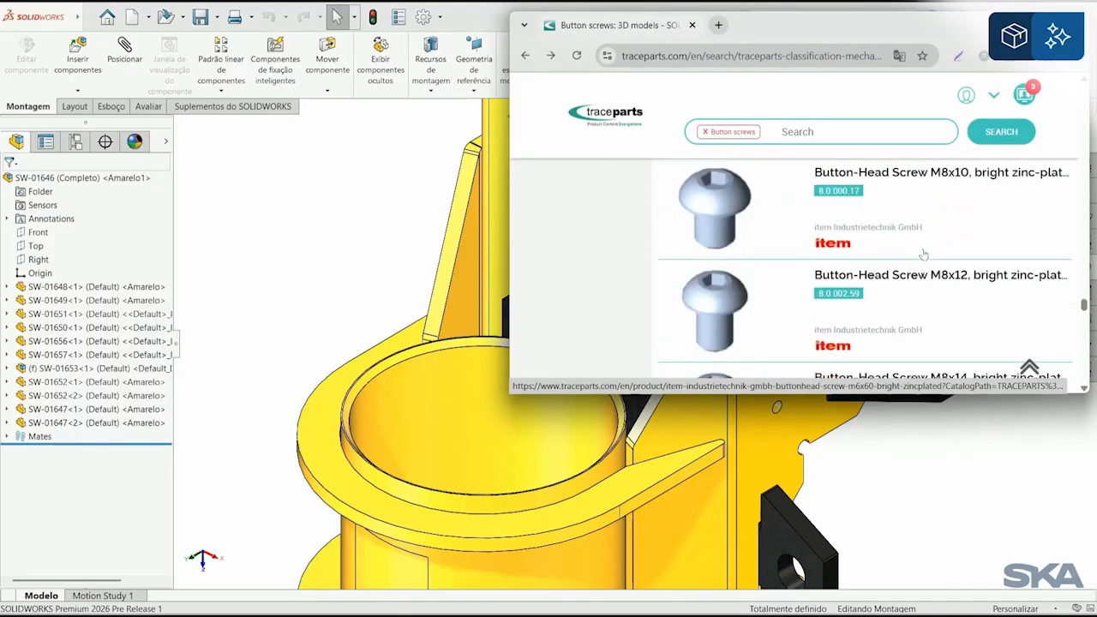
{"action": "scroll", "coordinate": [923, 255], "scroll_direction": "down", "scroll_amount": 1}
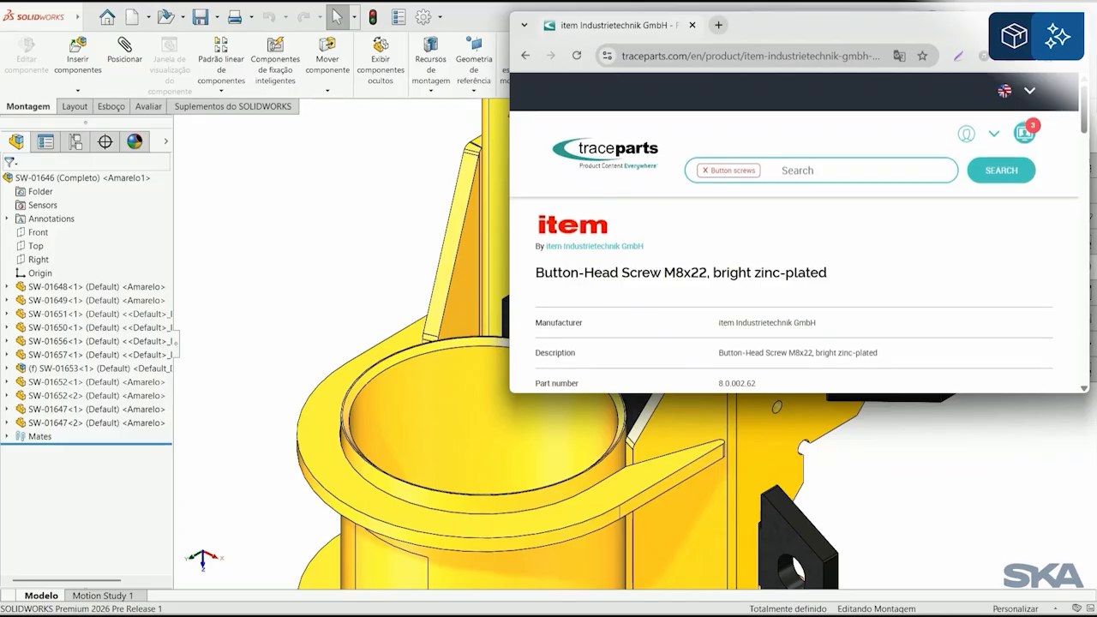
{"action": "scroll", "coordinate": [730, 286], "scroll_direction": "down", "scroll_amount": 8}
{"action": "middle_click_drag", "start_coordinate": [726, 311], "coordinate": [815, 282]}
{"action": "scroll", "coordinate": [737, 333], "scroll_direction": "up", "scroll_amount": 5}
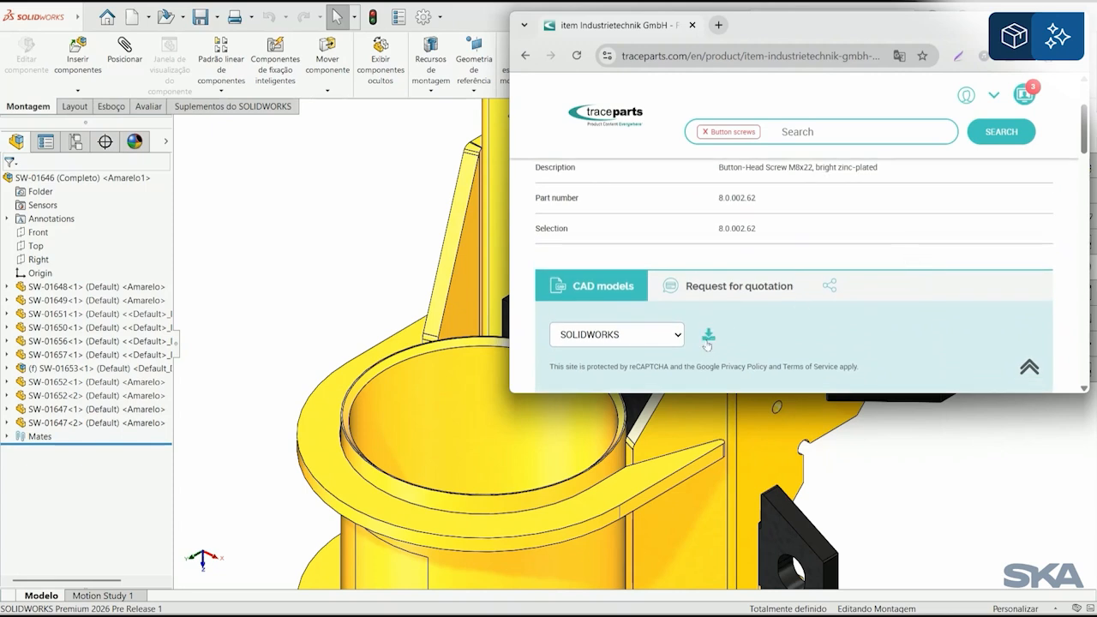
{"action": "left_click", "coordinate": [707, 343]}
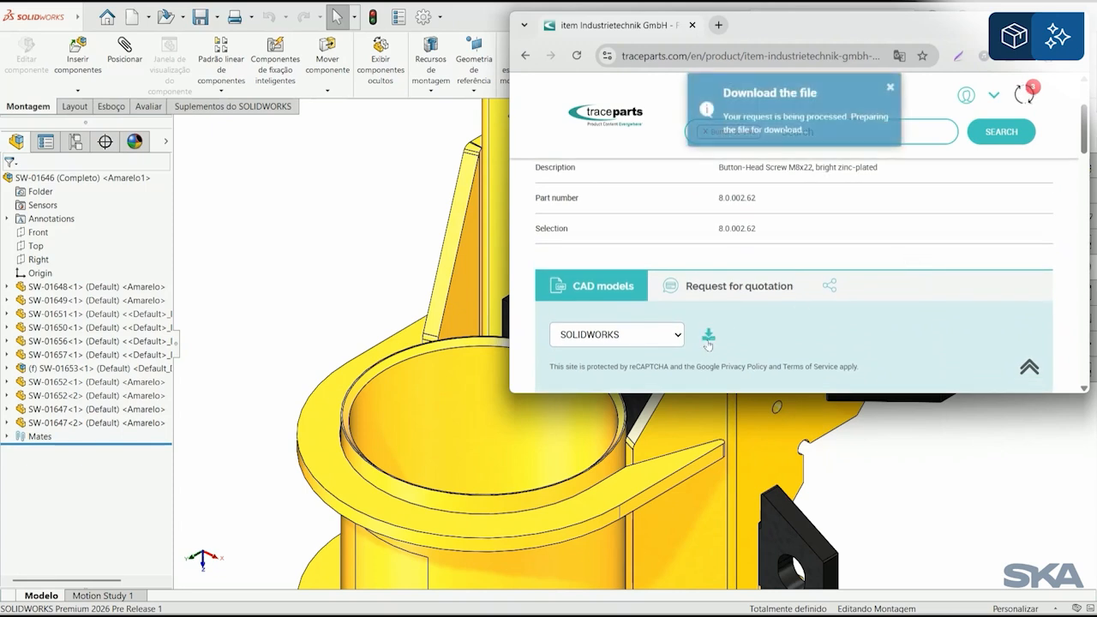
{"action": "left_click", "coordinate": [890, 90]}
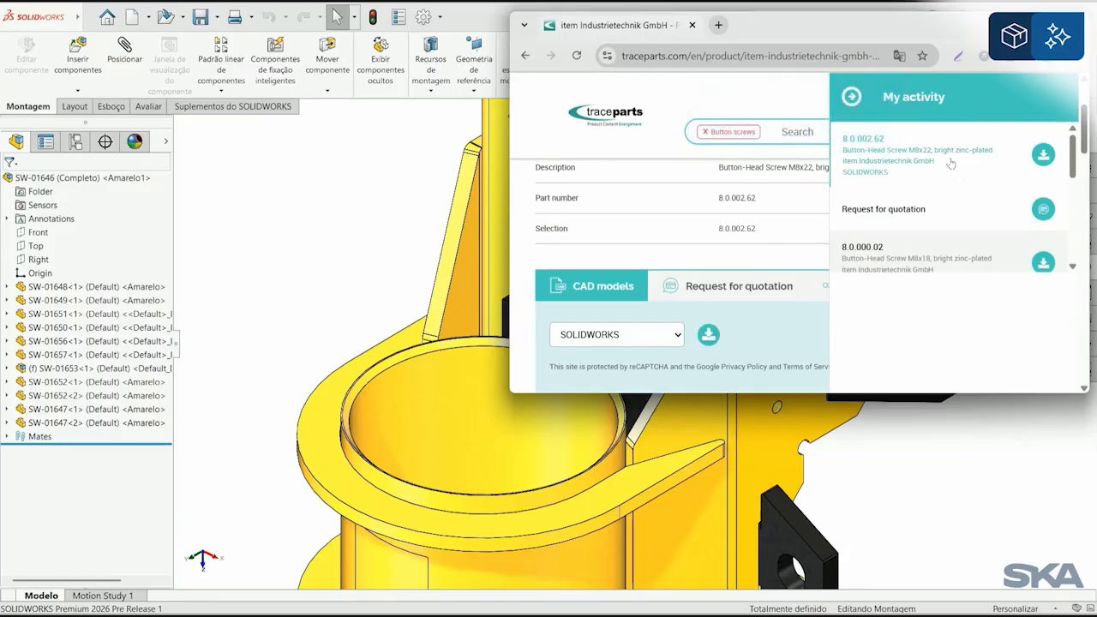
{"action": "left_click", "coordinate": [962, 450]}
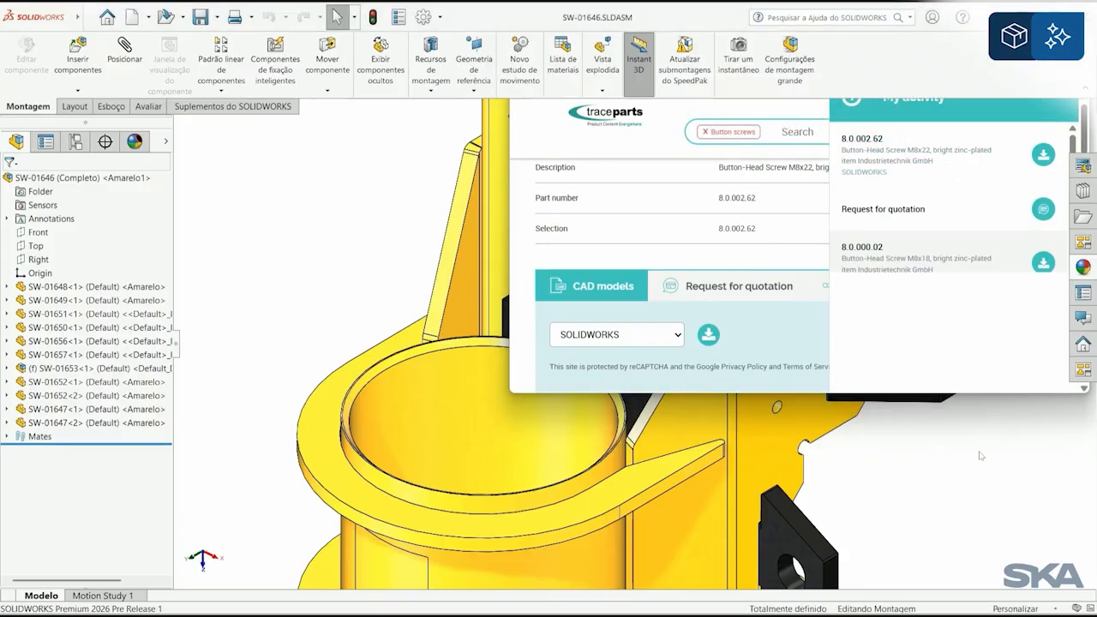
Step: Insert item_8000018_button-head_screw_m8x14_details_3_.SLDPRT from its folder into the upper small hole of the side plate
{"action": "key", "text": "alt+Tab"}
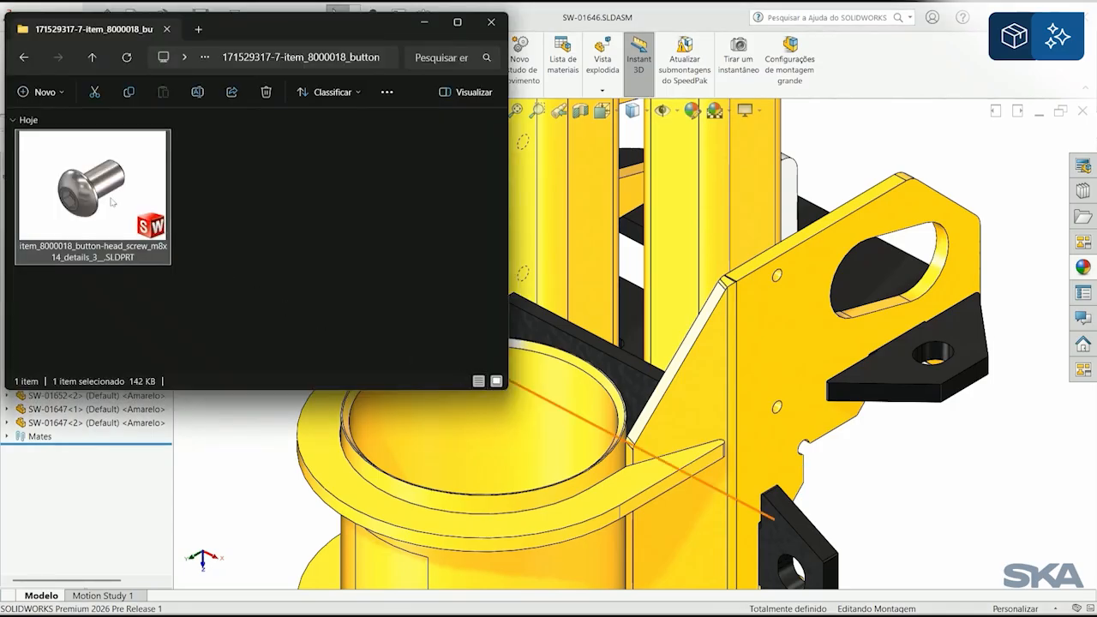
{"action": "left_click_drag", "start_coordinate": [111, 203], "coordinate": [782, 281]}
{"action": "left_click", "coordinate": [895, 487]}
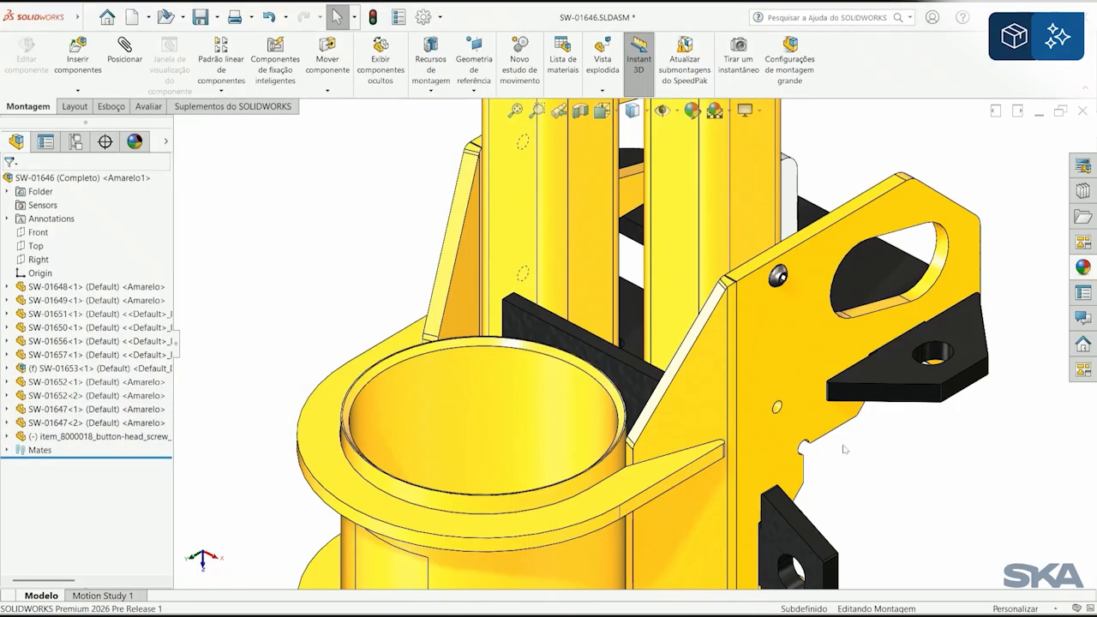
{"action": "scroll", "coordinate": [809, 420], "scroll_direction": "down", "scroll_amount": 5}
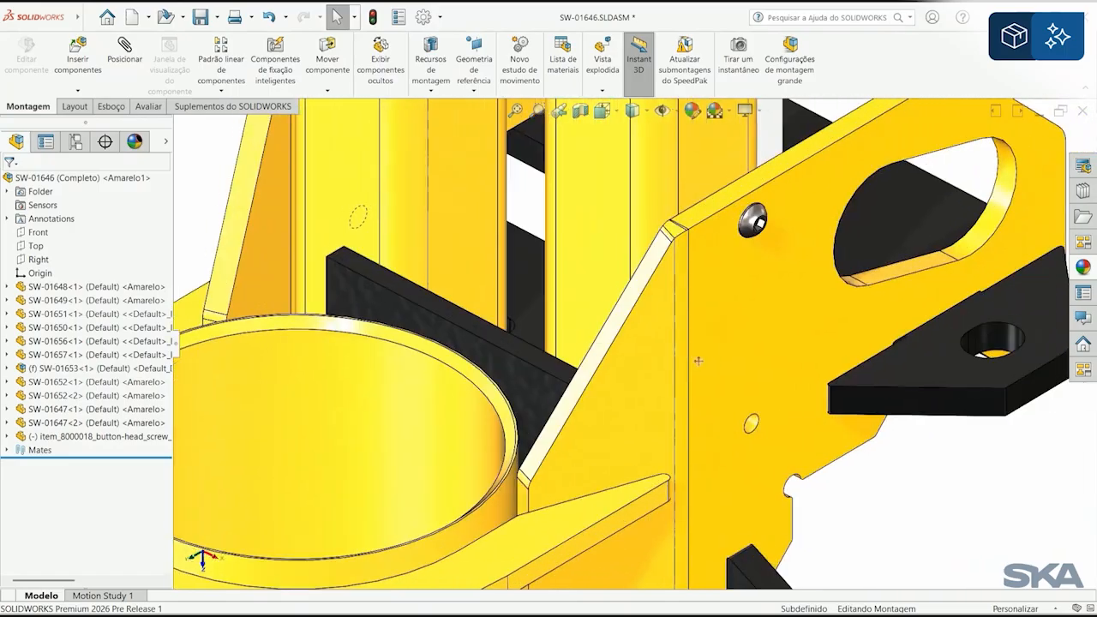
Step: Copy the button-head screw from the side plate's upper small hole into its lower small hole
{"action": "left_click_drag", "start_coordinate": [726, 228], "coordinate": [725, 330], "text": "ctrl"}
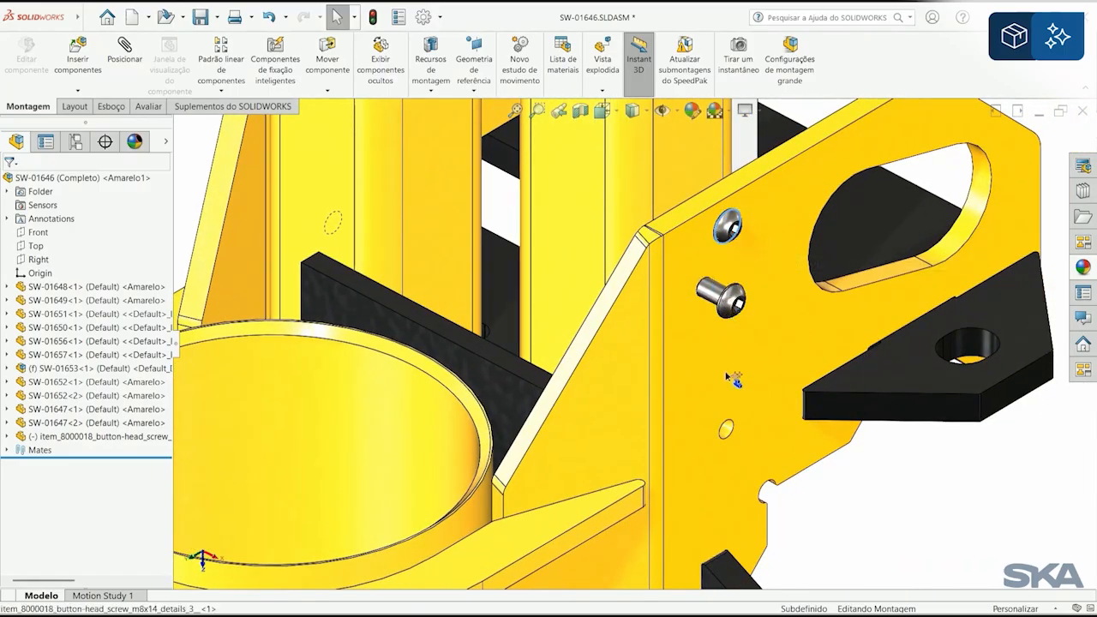
{"action": "left_click_drag", "start_coordinate": [727, 412], "coordinate": [729, 428], "text": "ctrl"}
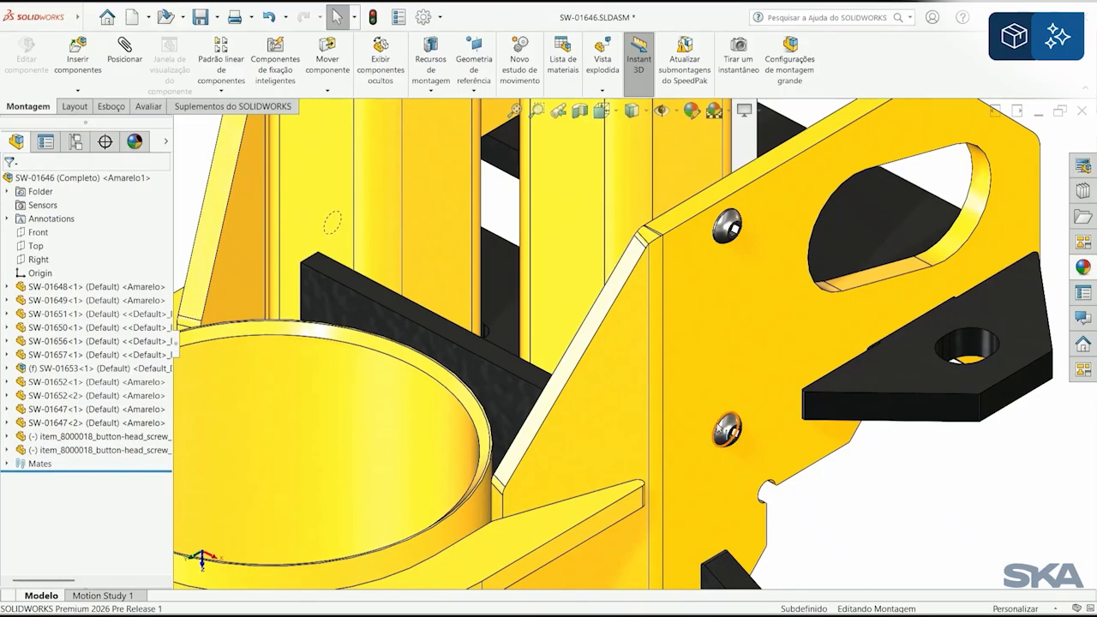
Step: Open the copied button-head screw in its own window, declining FeatureWorks feature recognition, and return to assembly SW-01646
{"action": "left_click", "coordinate": [722, 428]}
{"action": "left_click", "coordinate": [774, 357]}
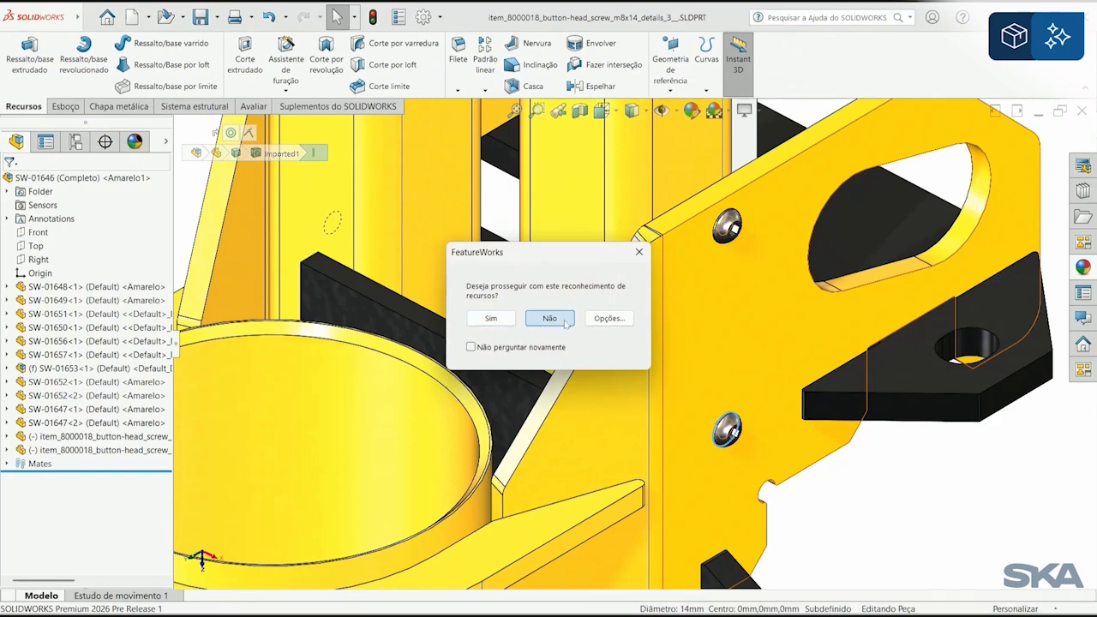
{"action": "left_click", "coordinate": [553, 318]}
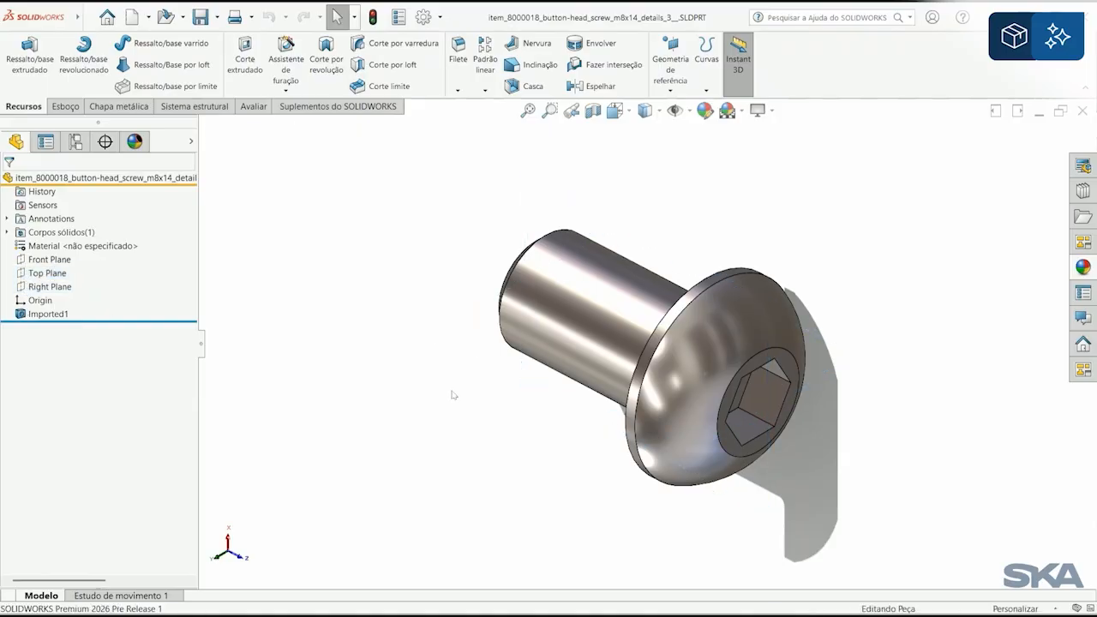
{"action": "key", "text": "ctrl+Tab"}
Step: Add a display state named Preto to the Completo configuration of SW-01646
{"action": "scroll", "coordinate": [462, 398], "scroll_direction": "up", "scroll_amount": 5}
{"action": "middle_click_drag", "start_coordinate": [486, 436], "coordinate": [492, 390], "text": "ctrl"}
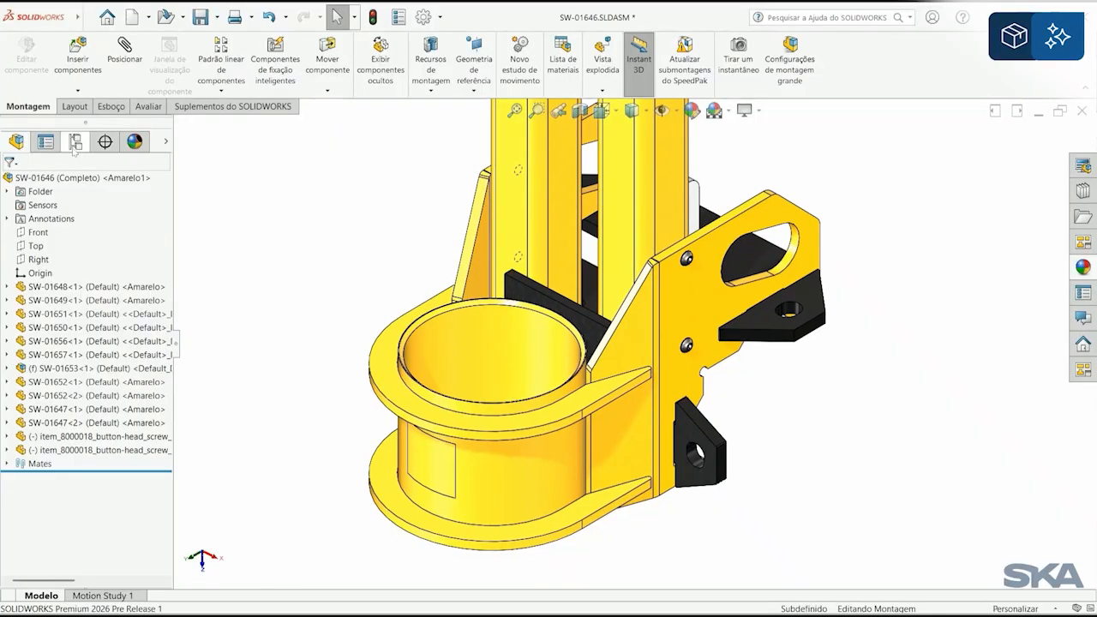
{"action": "left_click", "coordinate": [74, 145]}
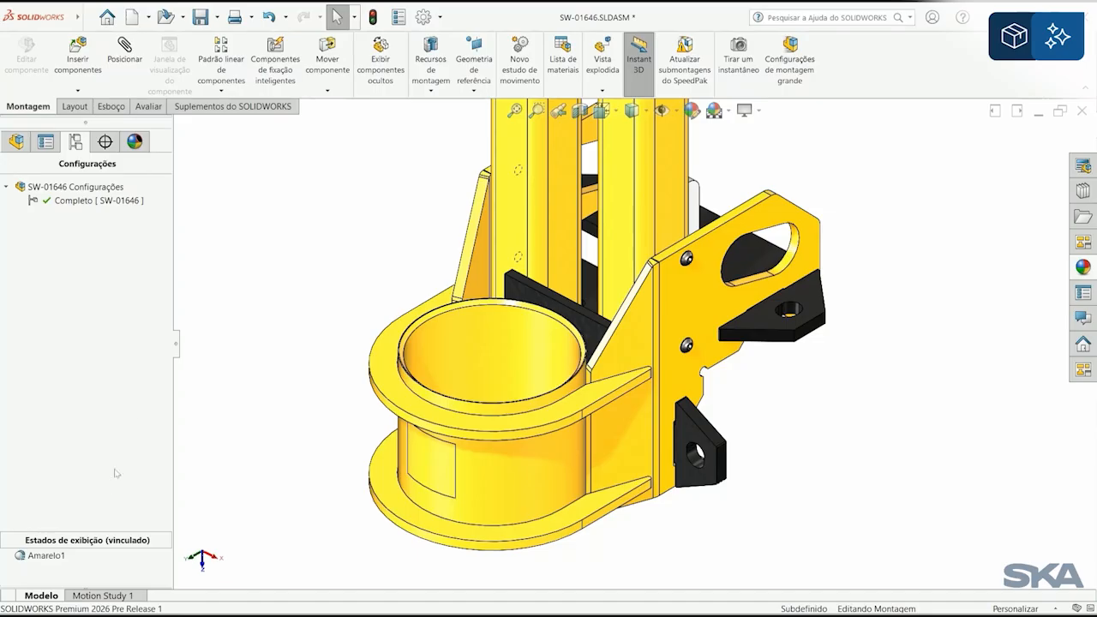
{"action": "right_click", "coordinate": [66, 558]}
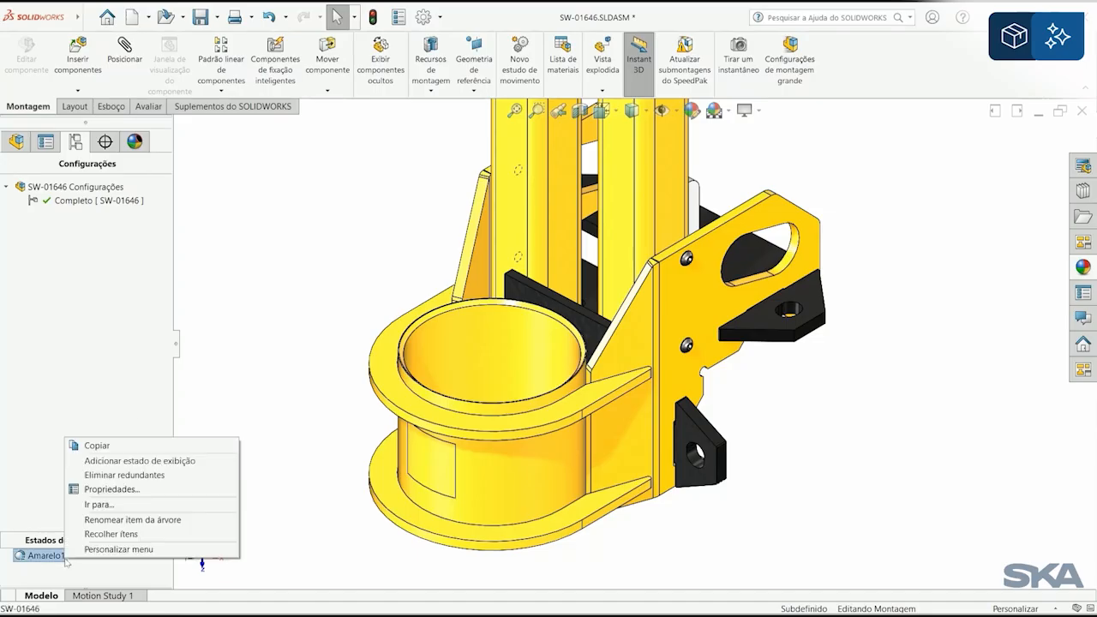
{"action": "left_click", "coordinate": [133, 464]}
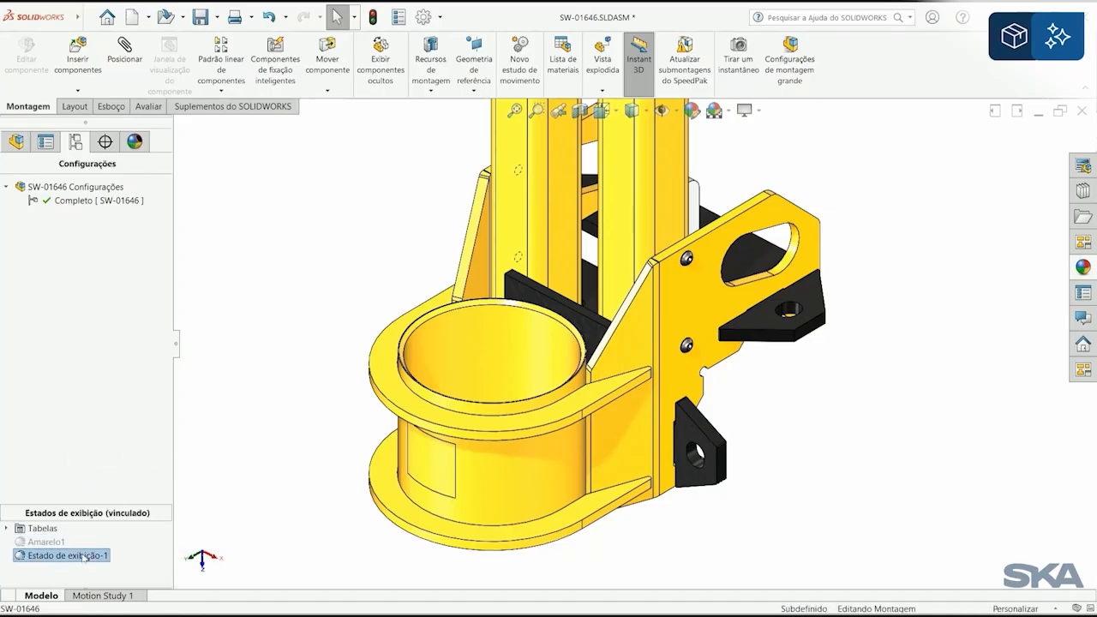
{"action": "type", "text": "Pret"}
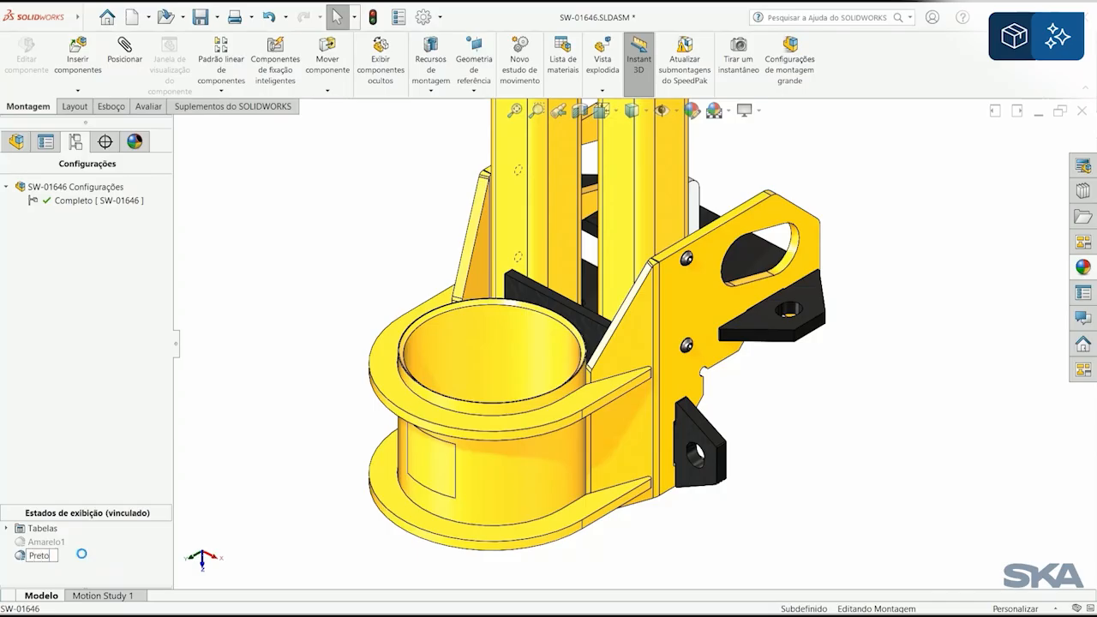
{"action": "type", "text": "o"}
{"action": "key", "text": "Return"}
Step: Open the display state table, add rows for SW-01648-1, SW-01652-1 and SW-01653-1/SW-01654-1, and widen the component and parameter columns
{"action": "double_click", "coordinate": [12, 530]}
{"action": "right_click", "coordinate": [99, 544]}
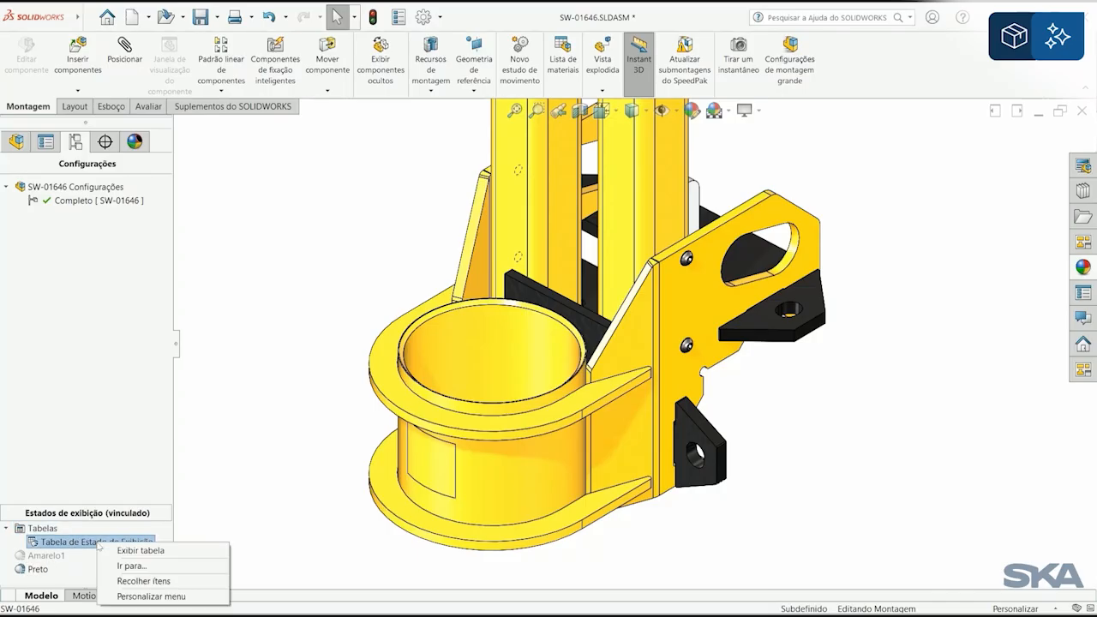
{"action": "left_click", "coordinate": [170, 549]}
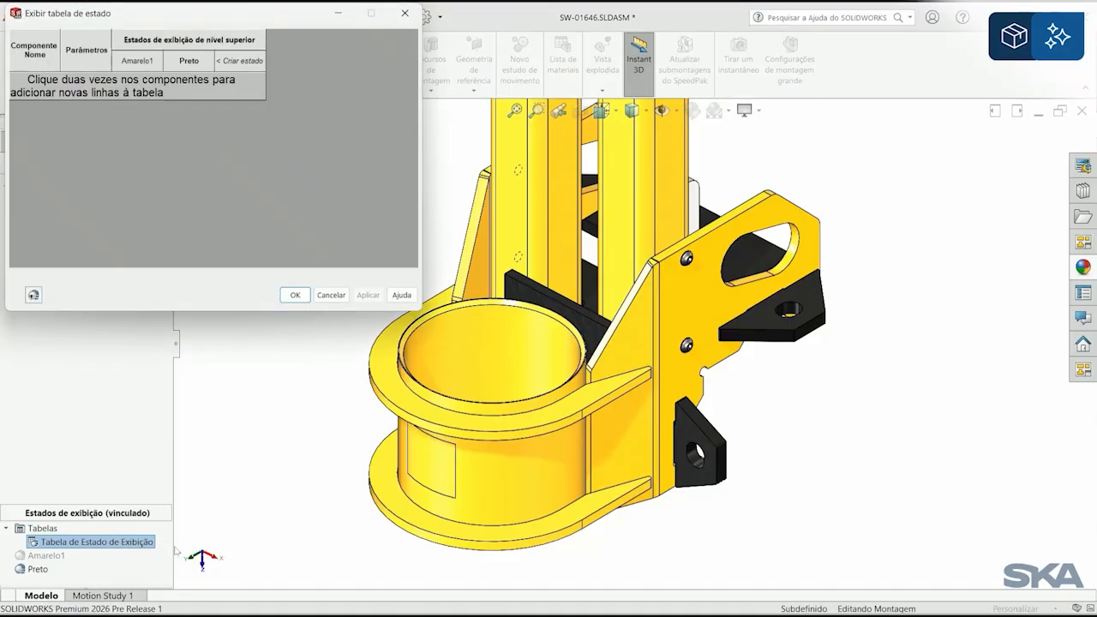
{"action": "left_click", "coordinate": [631, 216]}
{"action": "double_click", "coordinate": [631, 216]}
{"action": "double_click", "coordinate": [630, 439]}
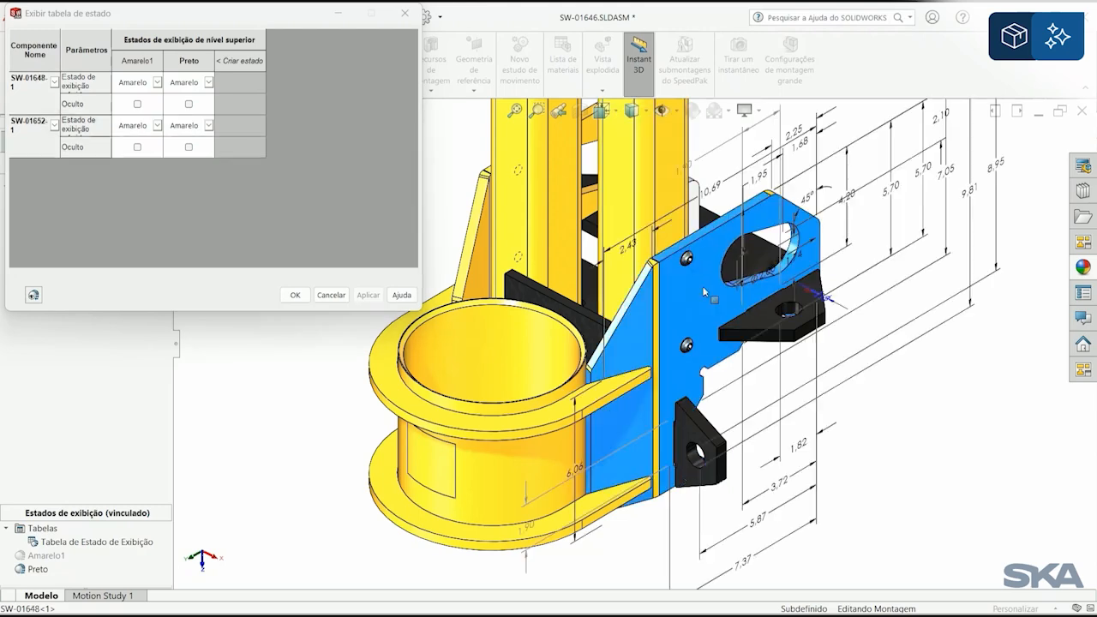
{"action": "double_click", "coordinate": [537, 413]}
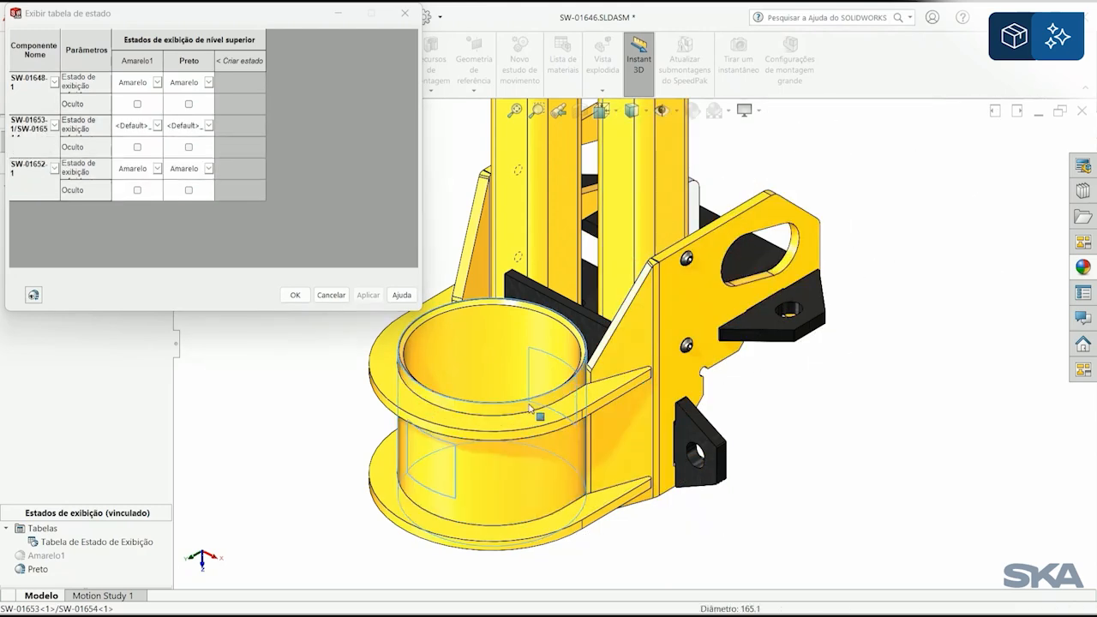
{"action": "left_click_drag", "start_coordinate": [61, 50], "coordinate": [207, 61]}
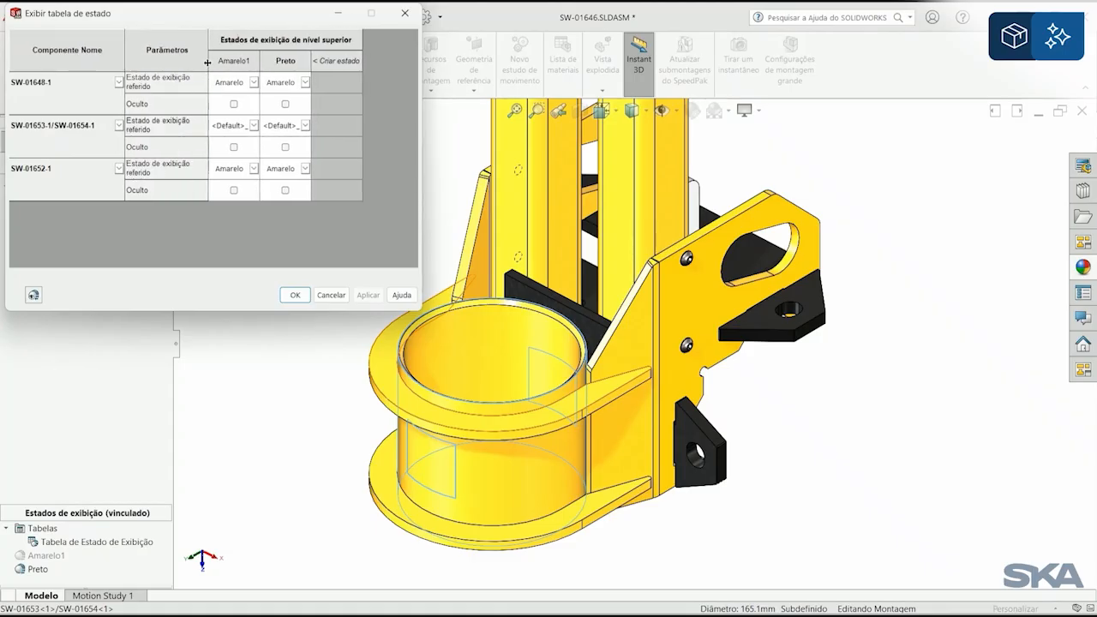
Step: For display state Preto, set SW-01648-1 and SW-01652-1 to Preto, hide SW-01653-1/SW-01654-1, and apply the table
{"action": "left_click", "coordinate": [306, 82]}
{"action": "left_click", "coordinate": [295, 109]}
{"action": "left_click", "coordinate": [305, 125]}
{"action": "left_click", "coordinate": [304, 168]}
{"action": "left_click", "coordinate": [305, 169]}
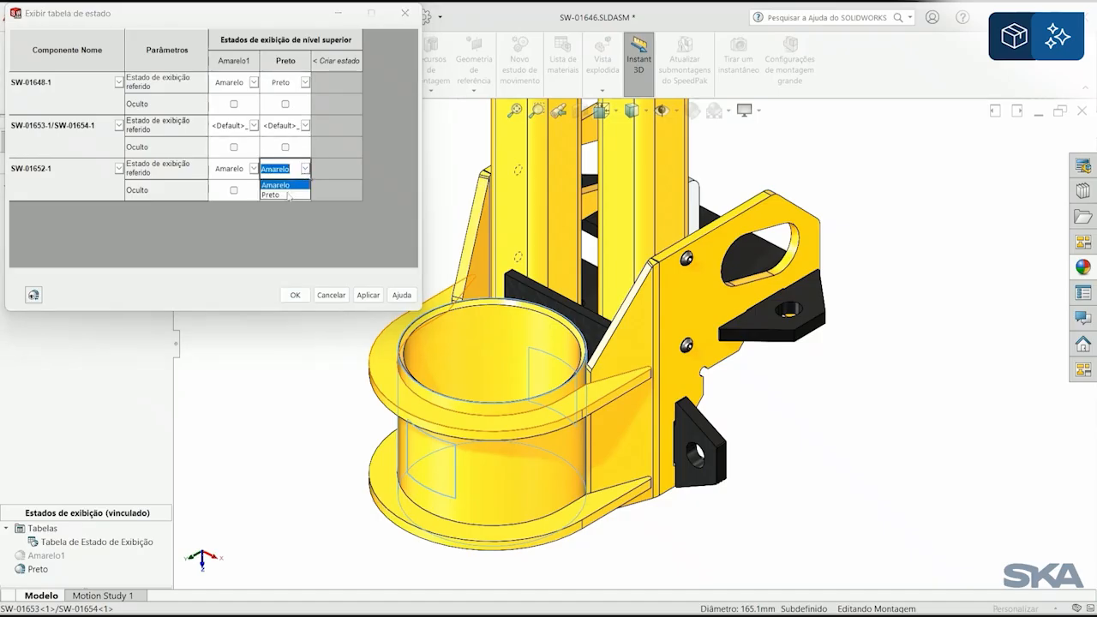
{"action": "left_click", "coordinate": [289, 195]}
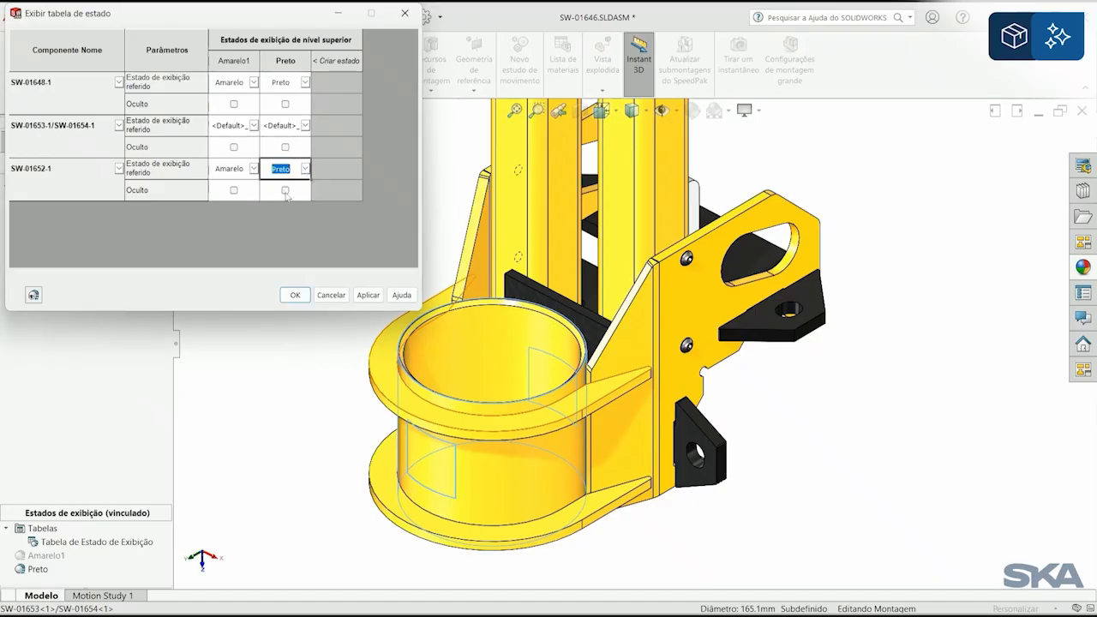
{"action": "left_click", "coordinate": [285, 147]}
{"action": "left_click", "coordinate": [369, 295]}
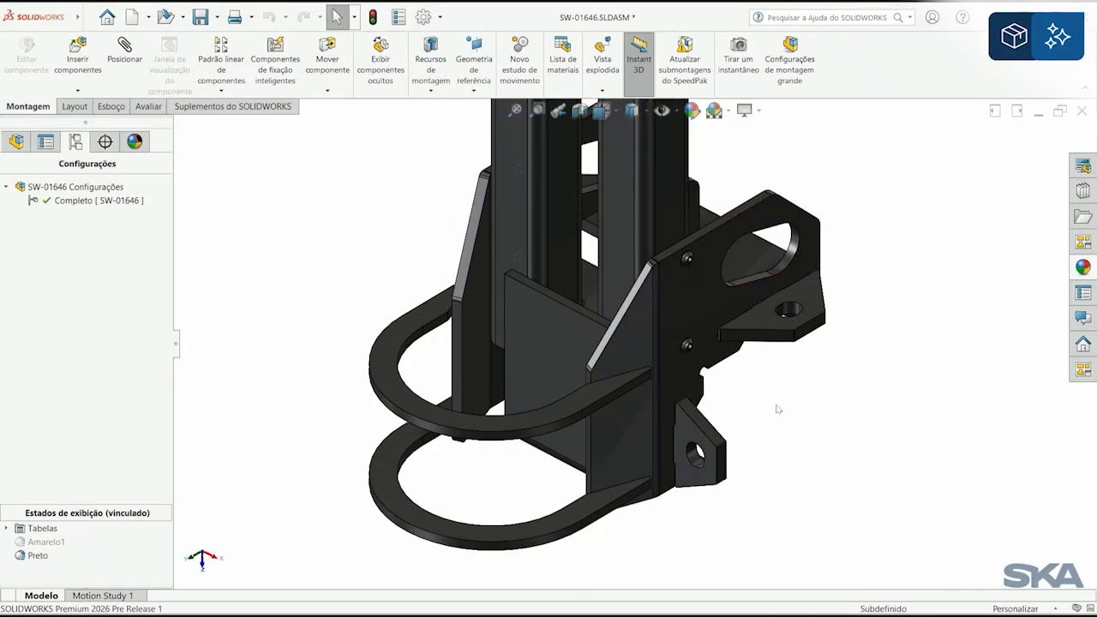
Step: Compare the Amarelo1 and Preto display states by alternating between them, ending with Preto active
{"action": "double_click", "coordinate": [42, 541]}
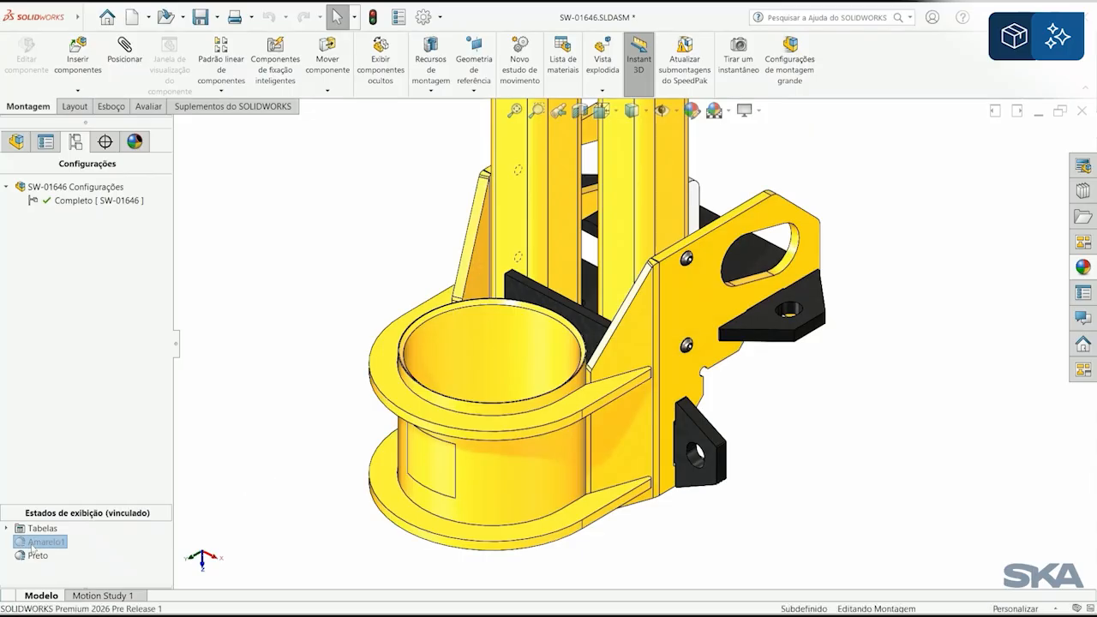
{"action": "double_click", "coordinate": [37, 556]}
{"action": "double_click", "coordinate": [38, 542]}
{"action": "double_click", "coordinate": [32, 555]}
Step: Return to SW-01639 and turn off automatic resolving of lightweight components on tree expansion in the FeatureManager system options
{"action": "key", "text": "ctrl+Tab"}
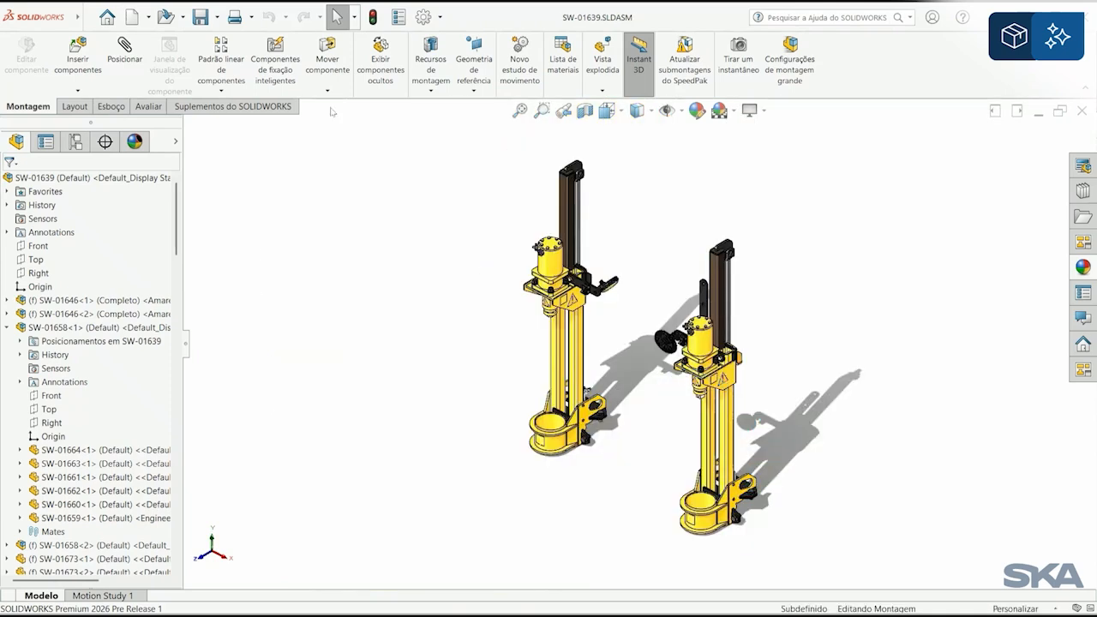
{"action": "left_click", "coordinate": [425, 17]}
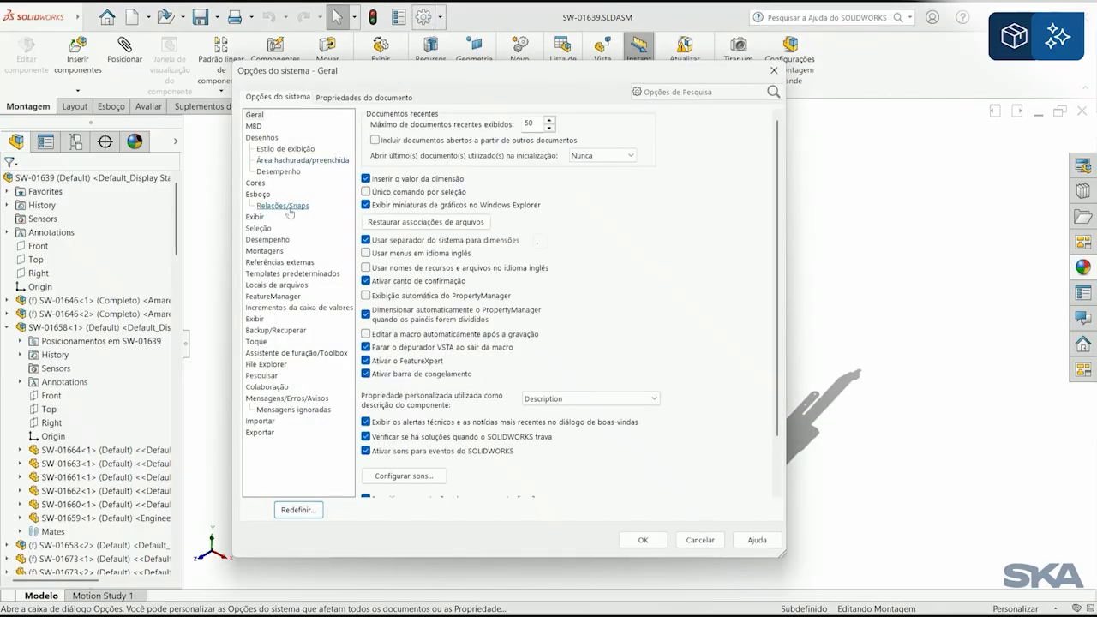
{"action": "left_click", "coordinate": [274, 295]}
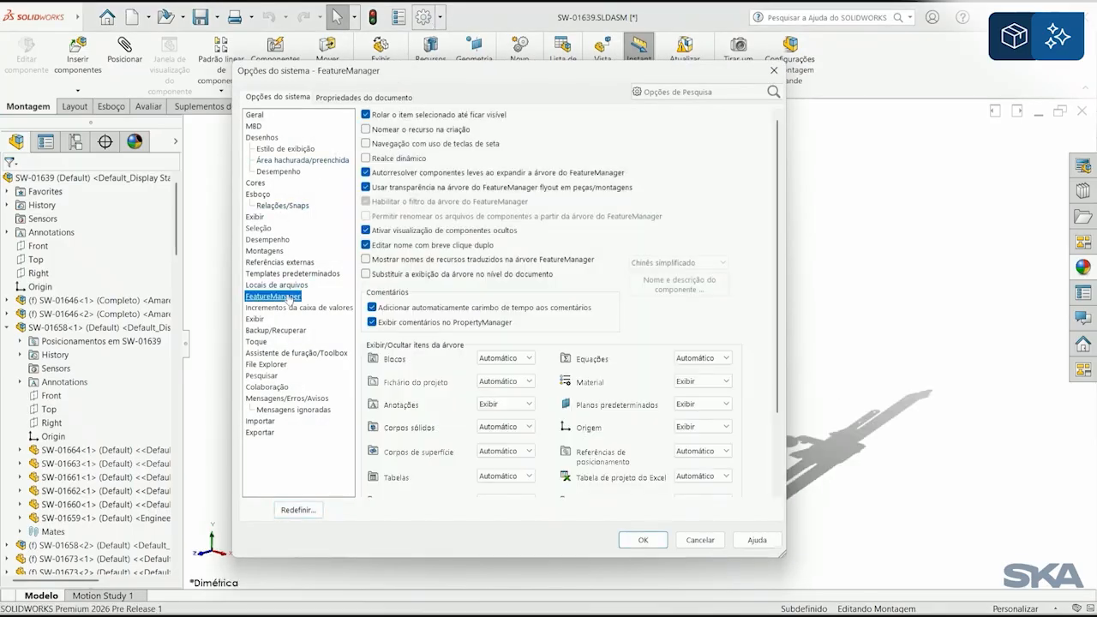
{"action": "left_click", "coordinate": [394, 175]}
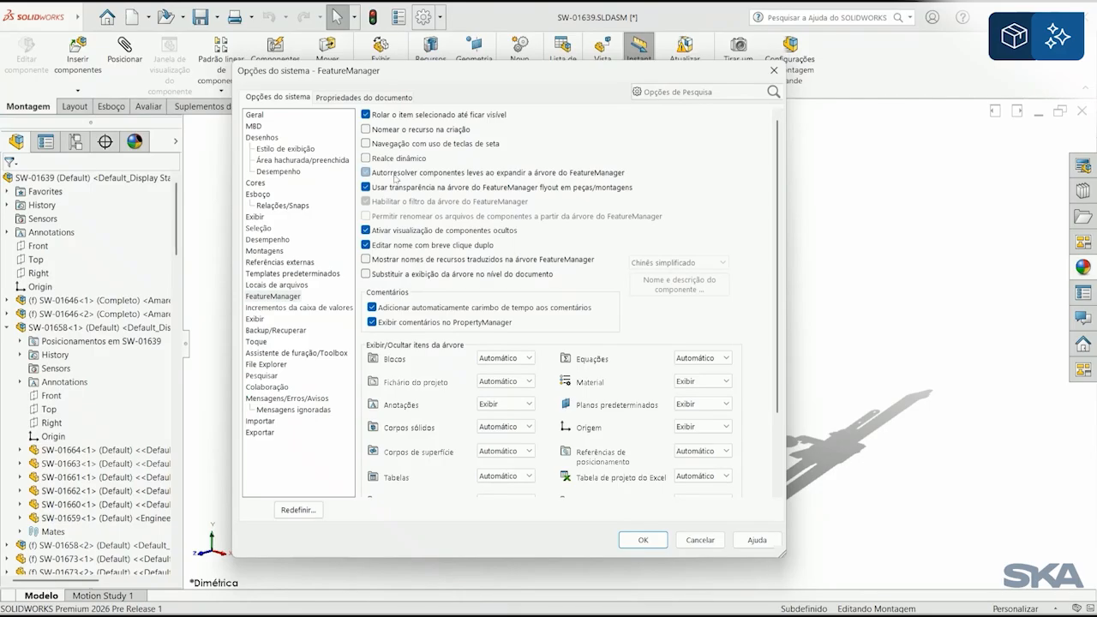
{"action": "left_click", "coordinate": [642, 540]}
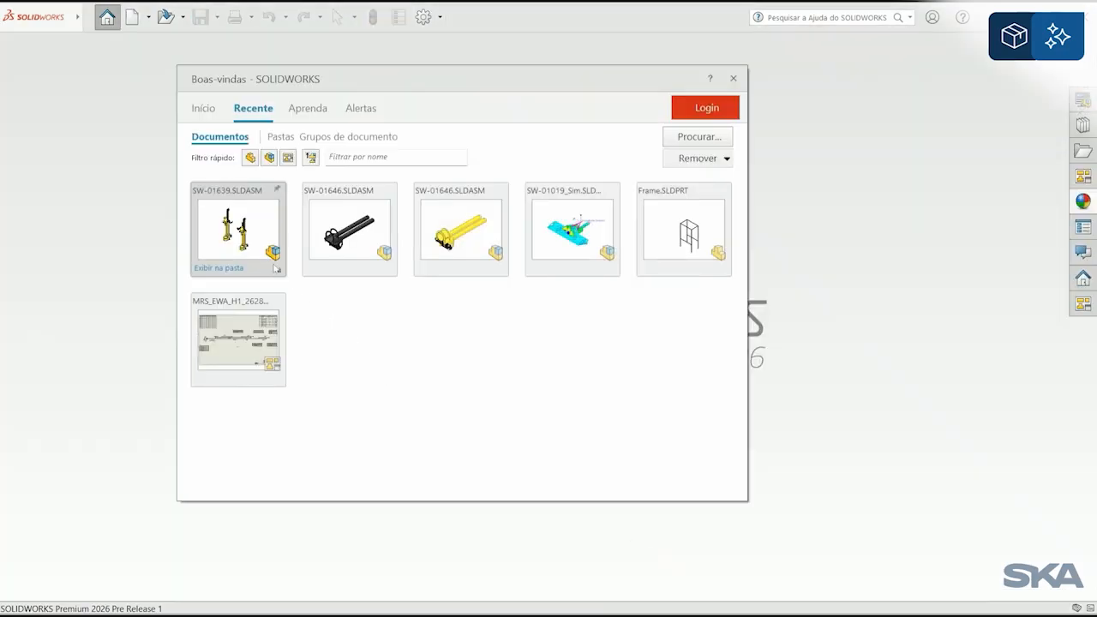
Step: Open SW-01639.SLDASM from the recent documents in Peso leve (lightweight) mode
{"action": "left_click", "coordinate": [276, 272]}
{"action": "left_click", "coordinate": [340, 286]}
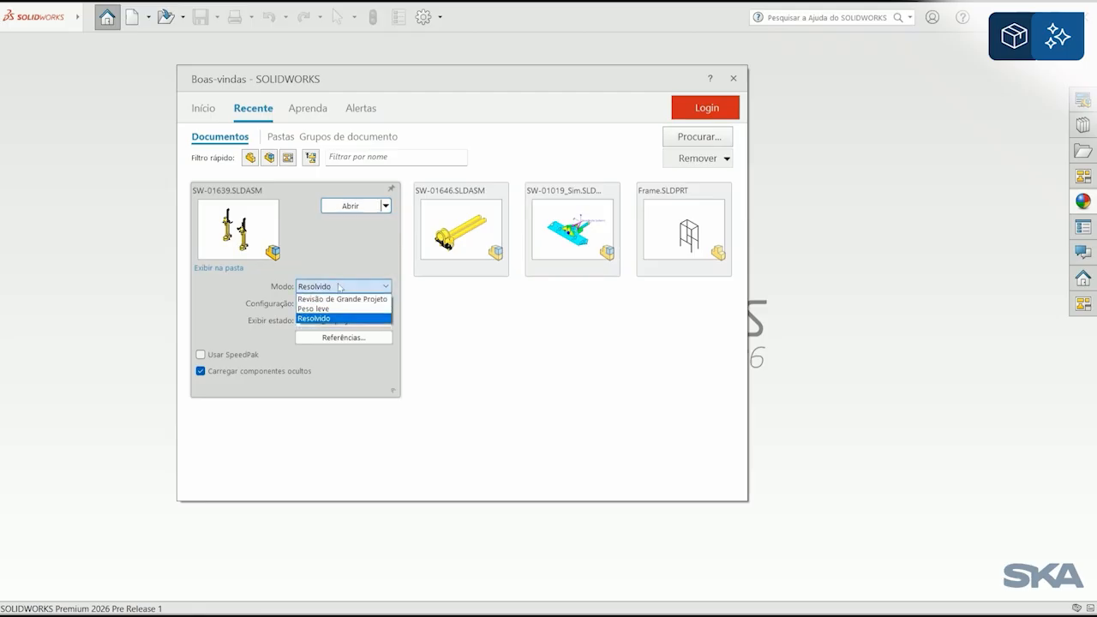
{"action": "left_click", "coordinate": [343, 310]}
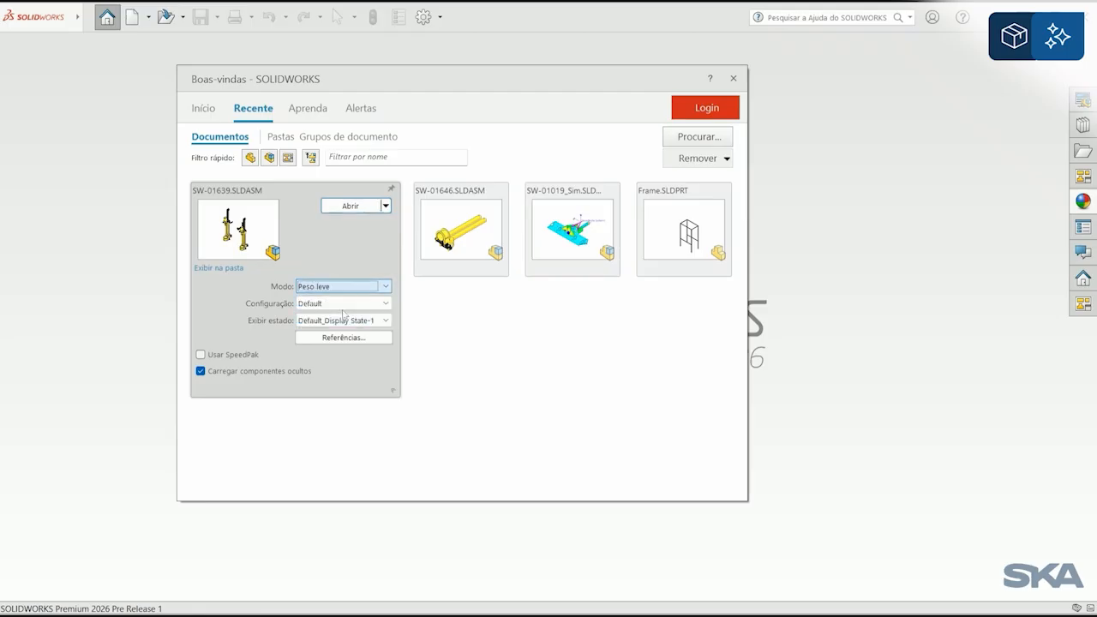
{"action": "left_click", "coordinate": [347, 207]}
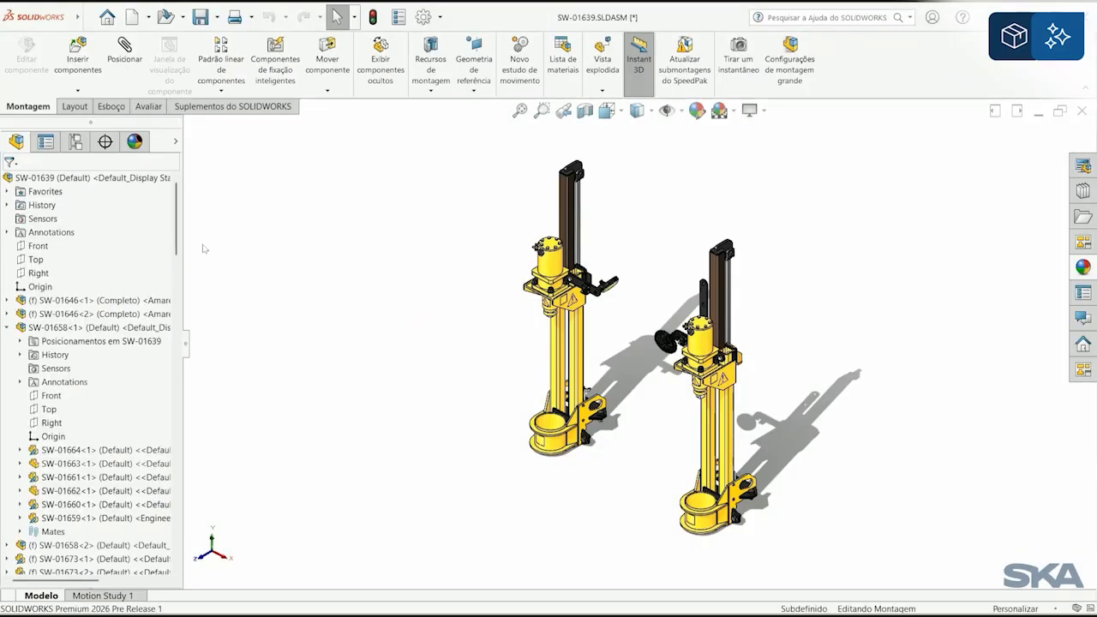
Step: Expand lightweight components SW-01664<1> and SW-01661<1> under SW-01658<1> to examine their tree contents
{"action": "mouse_move", "coordinate": [179, 243]}
{"action": "left_mouse_down"}
{"action": "mouse_move", "coordinate": [179, 335]}
{"action": "mouse_move", "coordinate": [179, 240]}
{"action": "mouse_move", "coordinate": [178, 257]}
{"action": "left_mouse_up"}
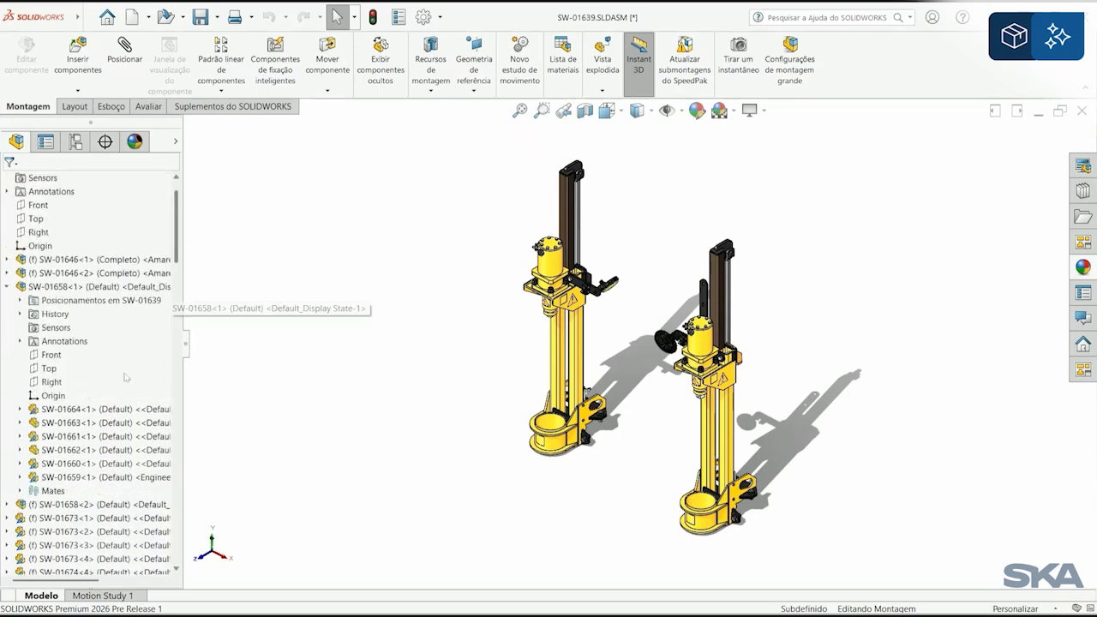
{"action": "left_click", "coordinate": [21, 410]}
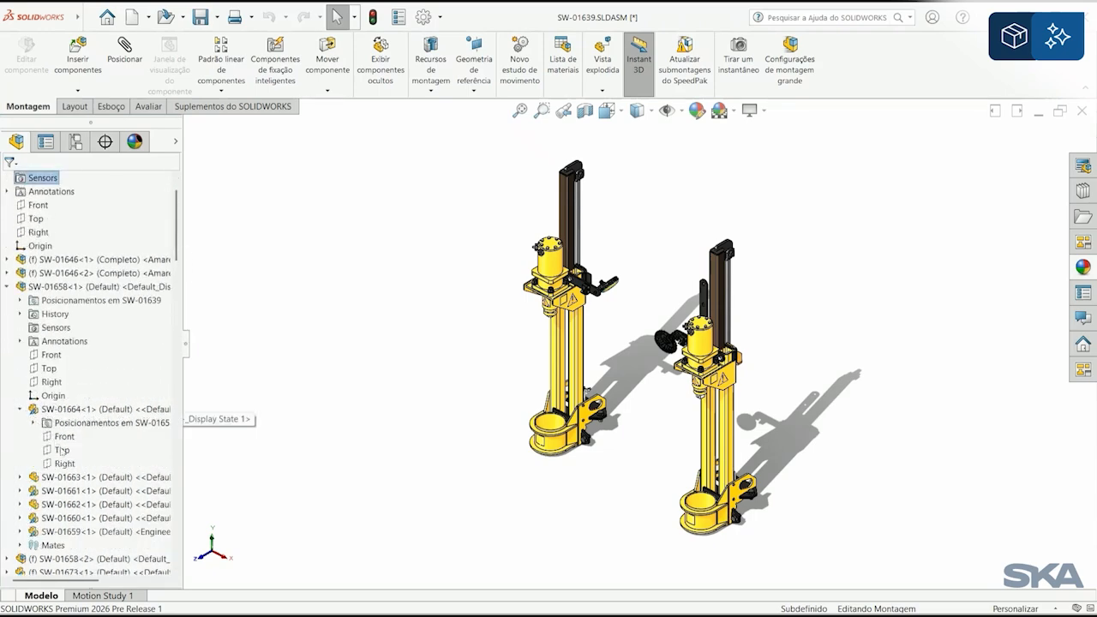
{"action": "scroll", "coordinate": [41, 428], "scroll_direction": "down", "scroll_amount": 1}
{"action": "left_click", "coordinate": [21, 450]}
{"action": "scroll", "coordinate": [60, 433], "scroll_direction": "down", "scroll_amount": 2}
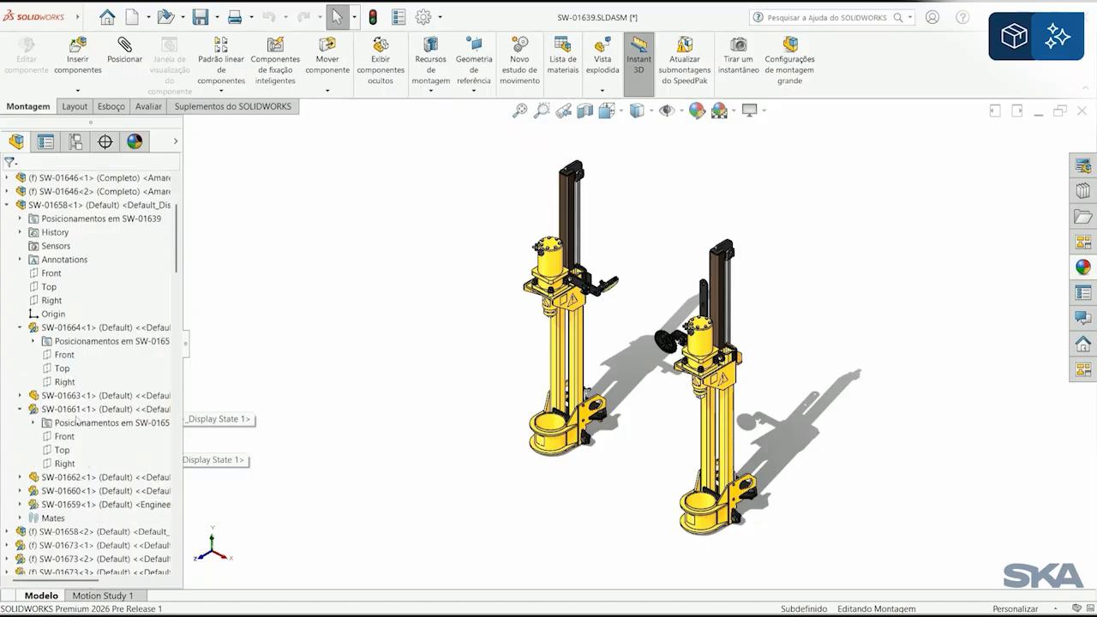
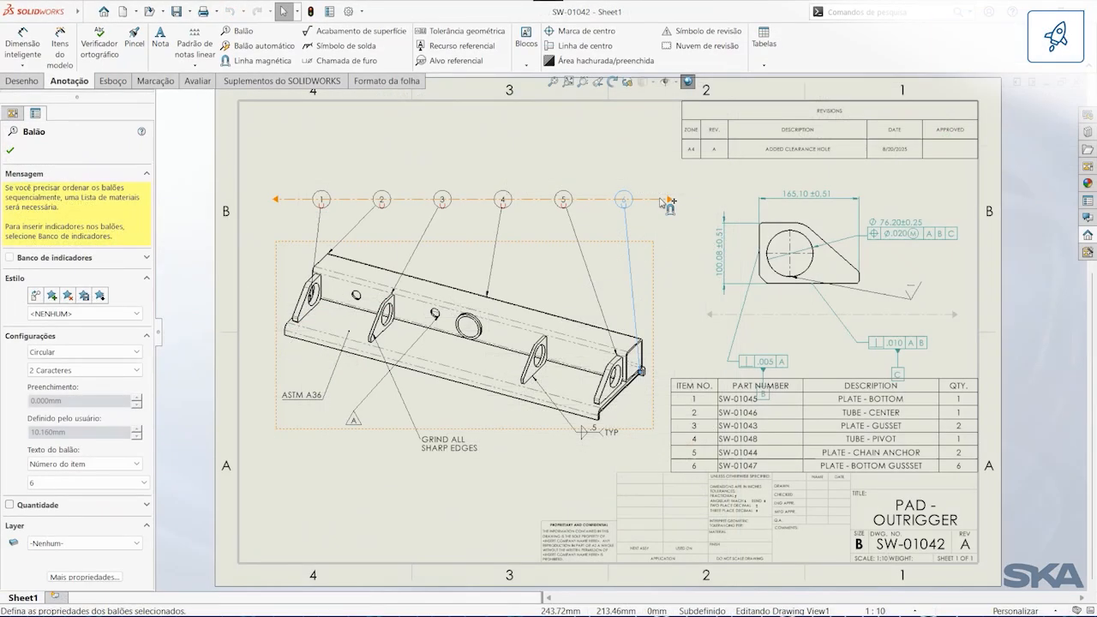
Step: Angle the balloons' magnetic line to about 165° parallel to the outrigger pad, and add a second magnetic line beneath the isometric view
{"action": "left_click_drag", "start_coordinate": [670, 202], "coordinate": [655, 301]}
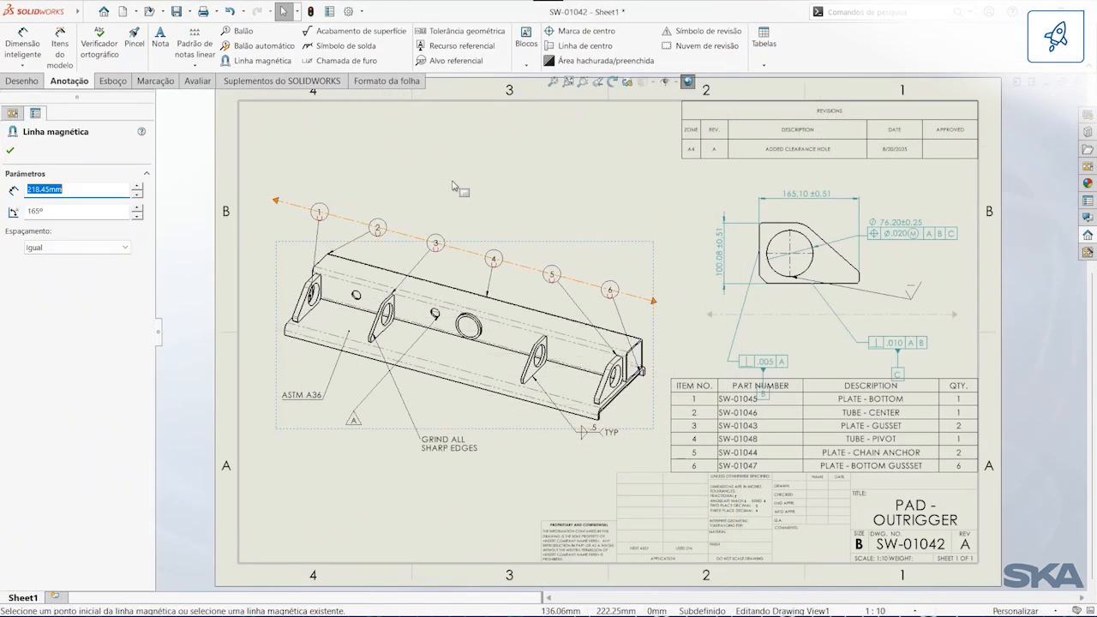
{"action": "left_click", "coordinate": [257, 61]}
{"action": "left_click_drag", "start_coordinate": [257, 360], "coordinate": [553, 482]}
{"action": "key", "text": "Escape"}
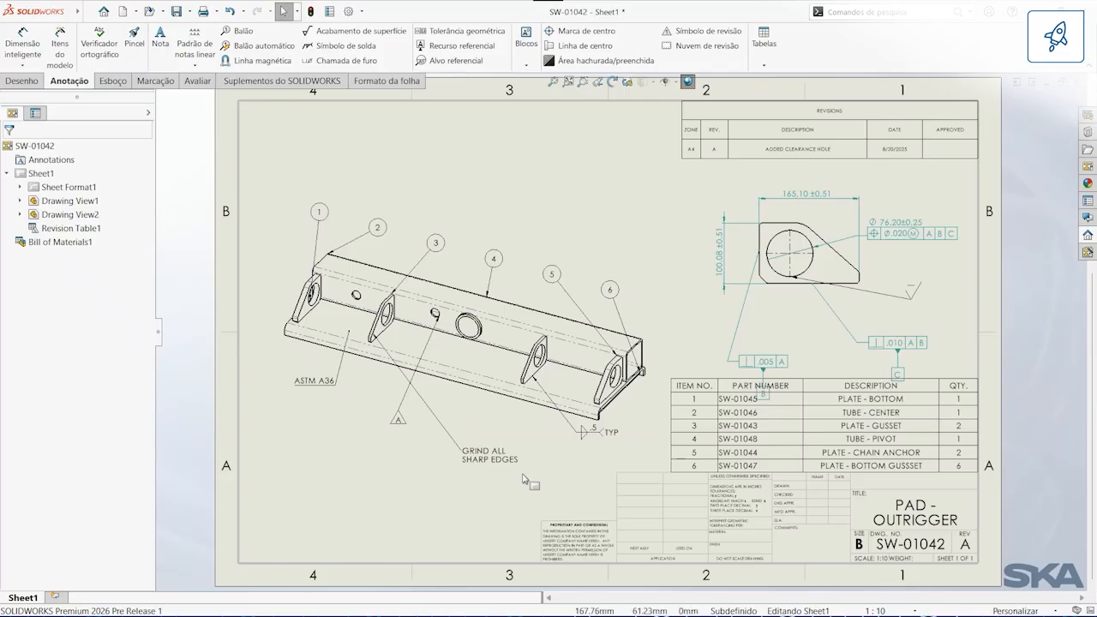
Step: Reposition the weld symbol and the triangular A symbol along the line of notes beneath the isometric view
{"action": "left_click_drag", "start_coordinate": [584, 439], "coordinate": [538, 476]}
{"action": "left_click", "coordinate": [415, 470]}
{"action": "left_click_drag", "start_coordinate": [370, 412], "coordinate": [428, 444]}
{"action": "left_click", "coordinate": [438, 471]}
{"action": "left_click", "coordinate": [513, 461]}
{"action": "left_click_drag", "start_coordinate": [802, 321], "coordinate": [802, 334]}
{"action": "left_click", "coordinate": [552, 147]}
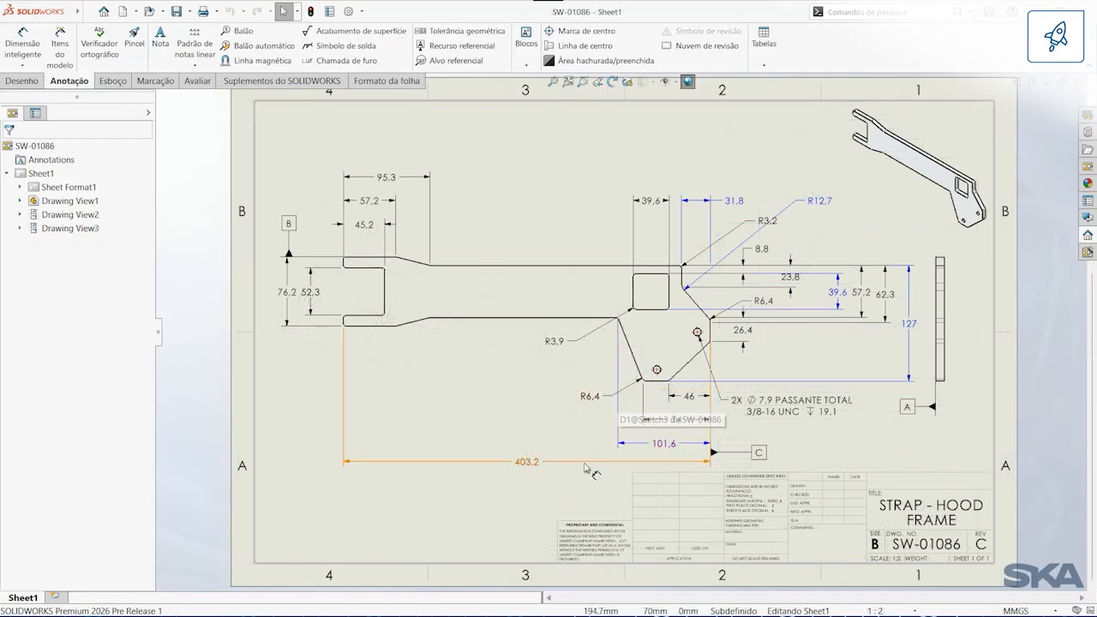
Step: Add dimension breaks to the 101,6 and 127 dimensions in the strap's front view
{"action": "left_click", "coordinate": [665, 443]}
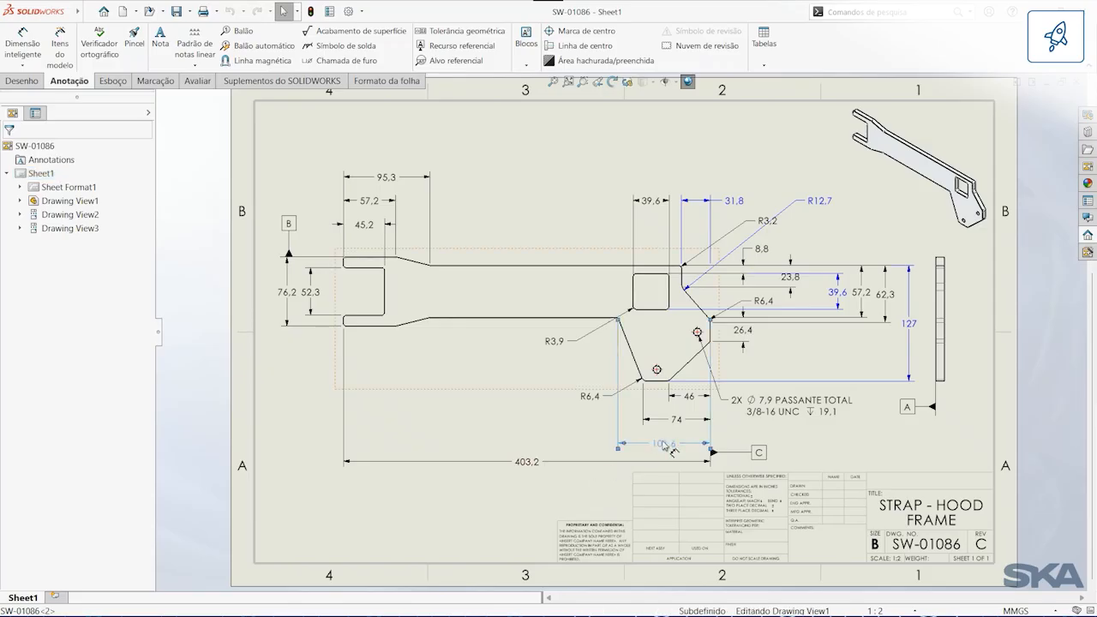
{"action": "right_click", "coordinate": [923, 326]}
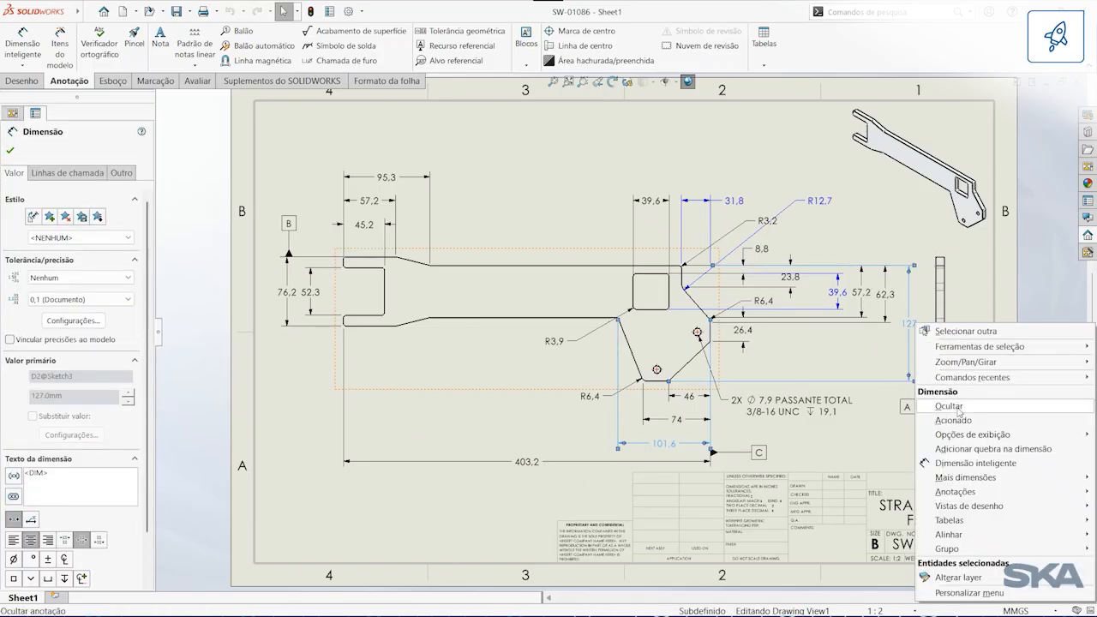
{"action": "left_click", "coordinate": [962, 449]}
{"action": "left_click", "coordinate": [602, 486]}
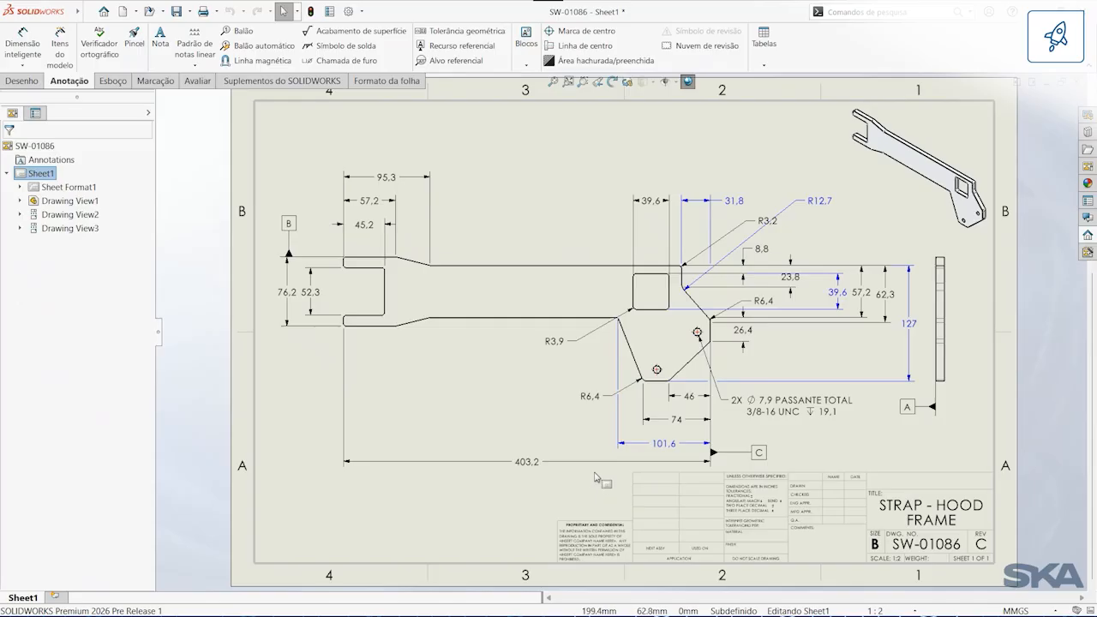
Step: In the saved Dim Break view, add breaks to the 31,8, R12,7 and 39,6 dimensions and shift the R12,7 text slightly
{"action": "key", "text": "space"}
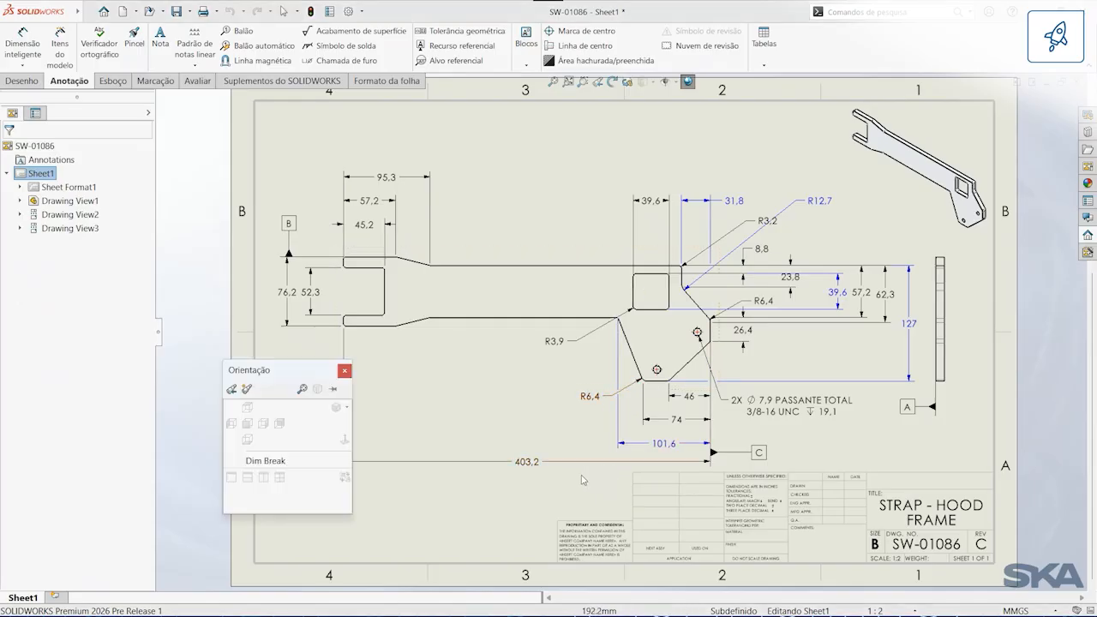
{"action": "left_click", "coordinate": [283, 467]}
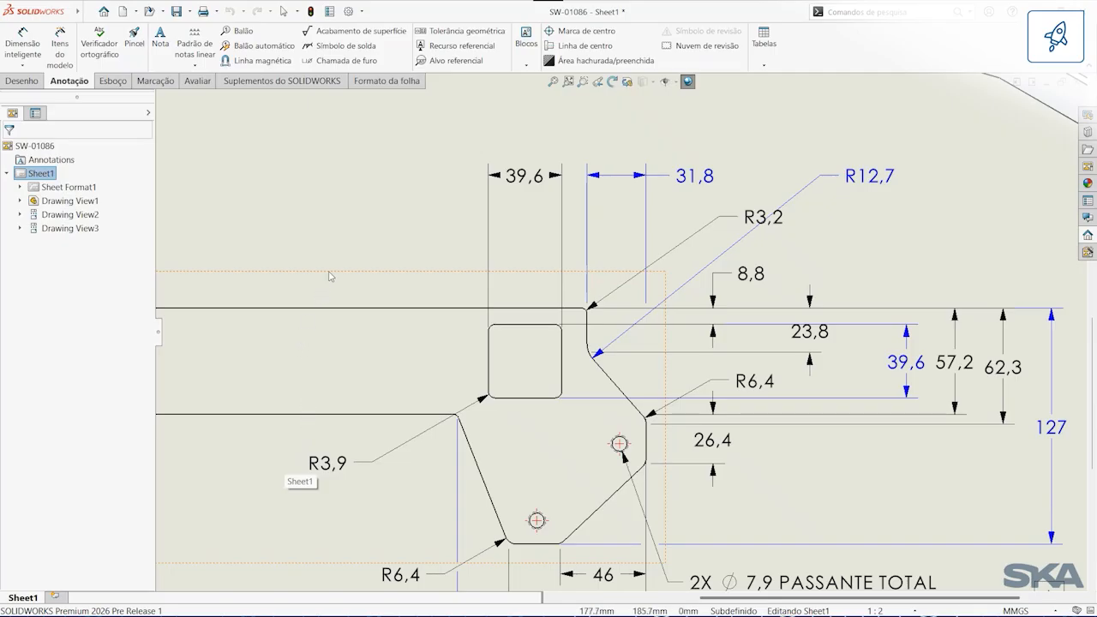
{"action": "left_click", "coordinate": [696, 176]}
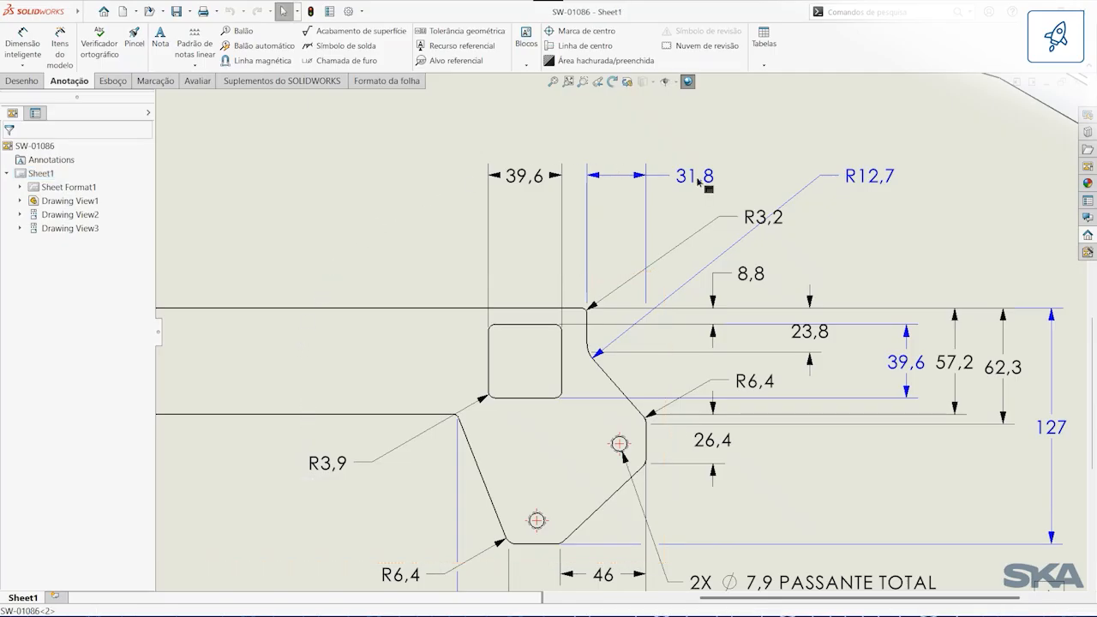
{"action": "left_click", "coordinate": [868, 180], "text": "ctrl"}
{"action": "left_click", "coordinate": [907, 365], "text": "ctrl"}
{"action": "right_click", "coordinate": [912, 371]}
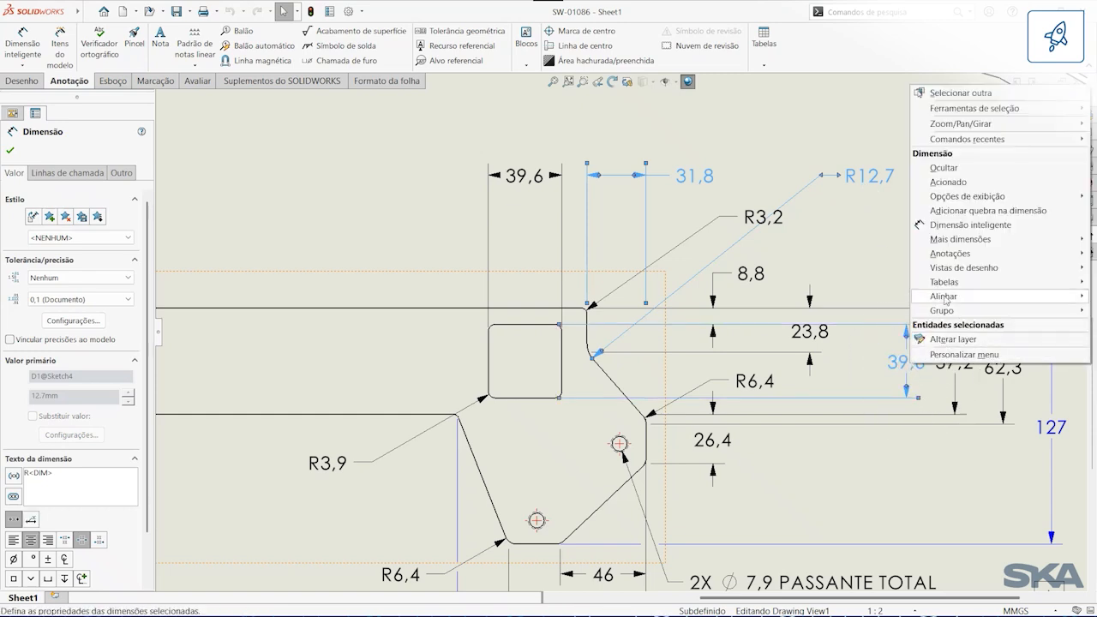
{"action": "left_click", "coordinate": [970, 210]}
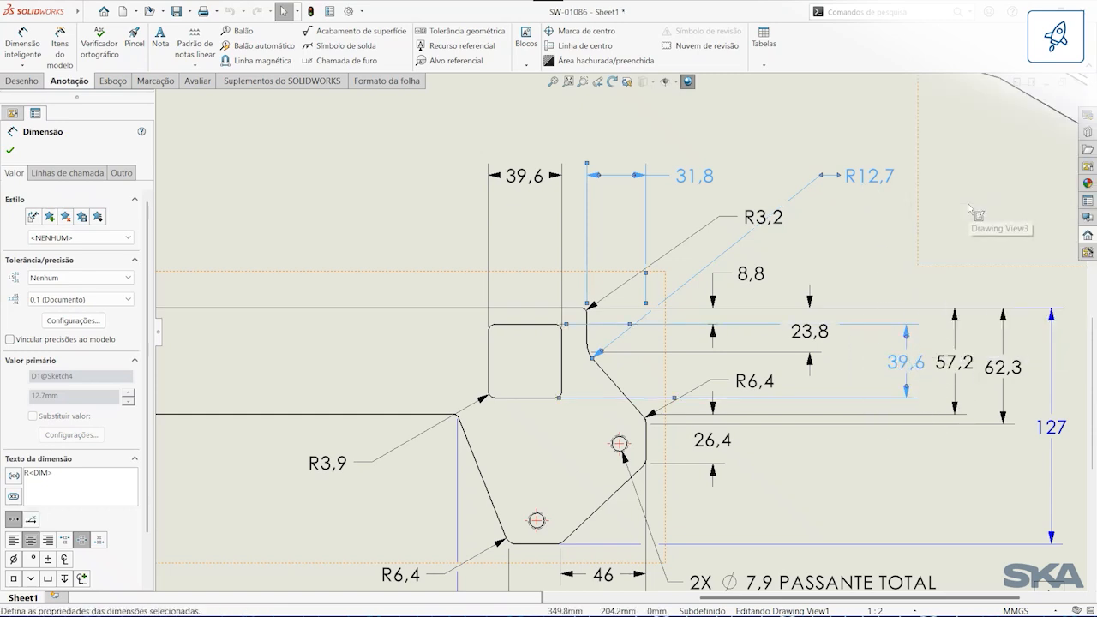
{"action": "left_click", "coordinate": [412, 213]}
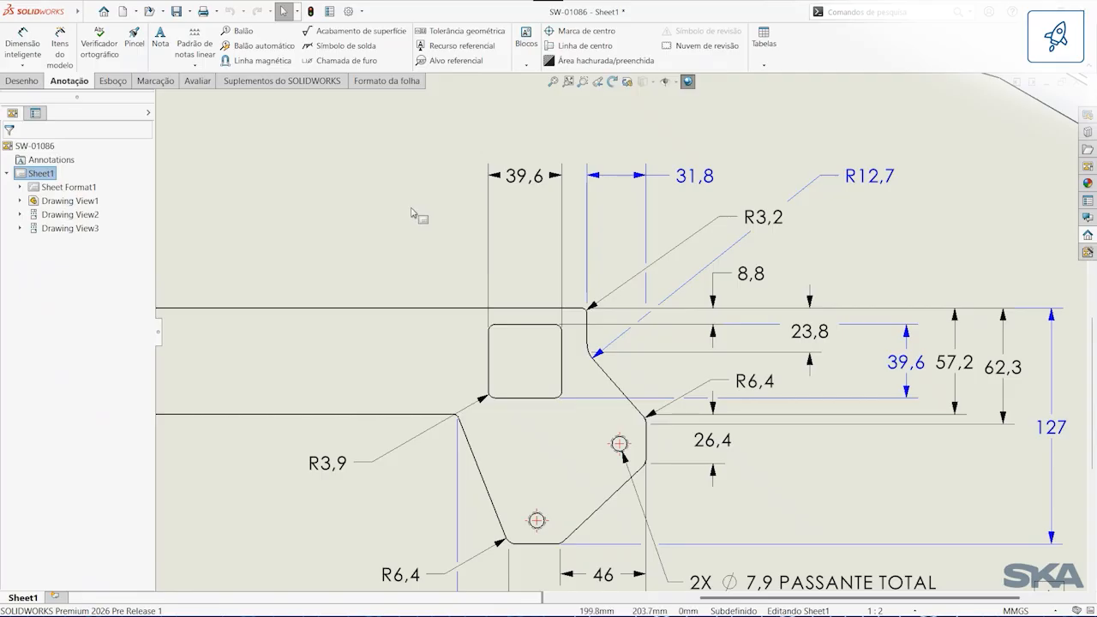
{"action": "mouse_move", "coordinate": [900, 182]}
{"action": "left_mouse_down"}
{"action": "mouse_move", "coordinate": [920, 225]}
{"action": "mouse_move", "coordinate": [891, 180]}
{"action": "left_mouse_up"}
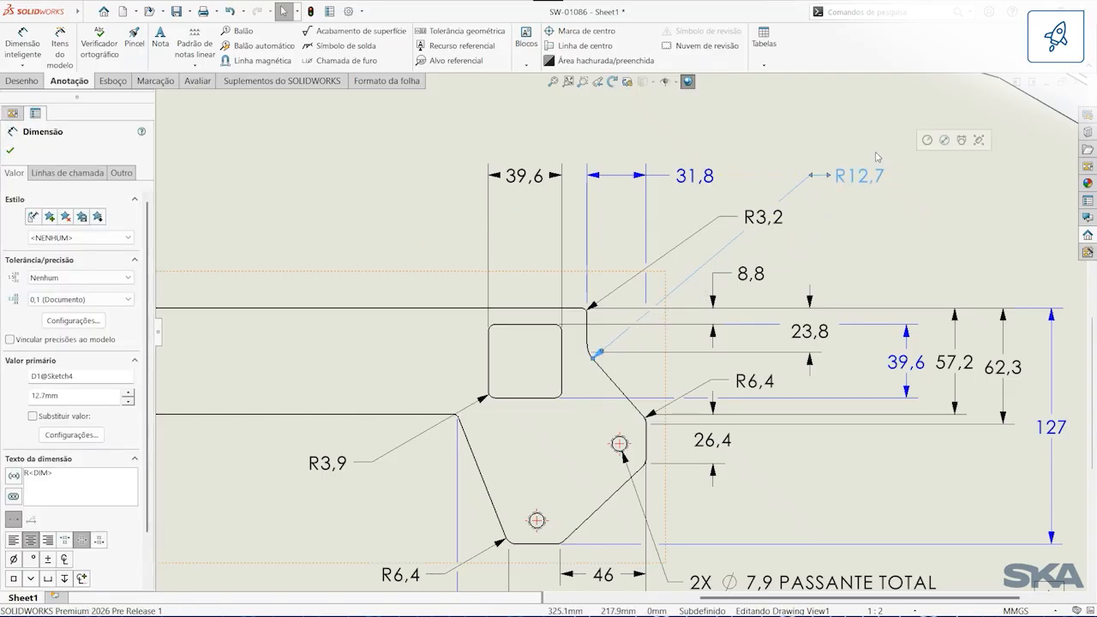
{"action": "left_click", "coordinate": [383, 129]}
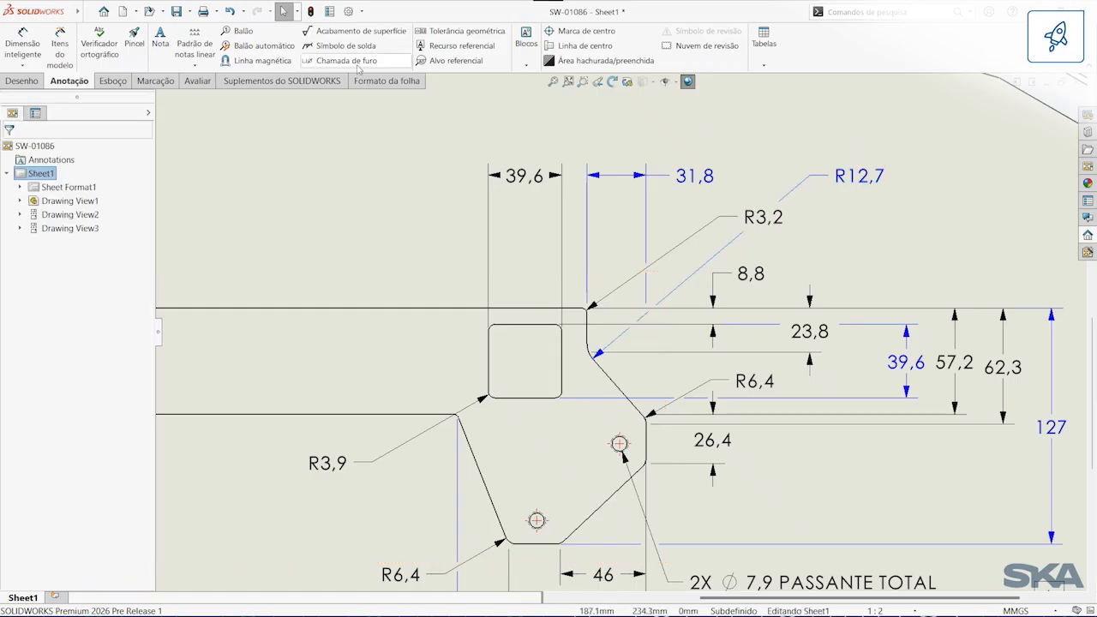
Step: Attach a geometric tolerance to the square cutout's left edge, with a surface profile symbol and tolerance value t
{"action": "left_click", "coordinate": [445, 32]}
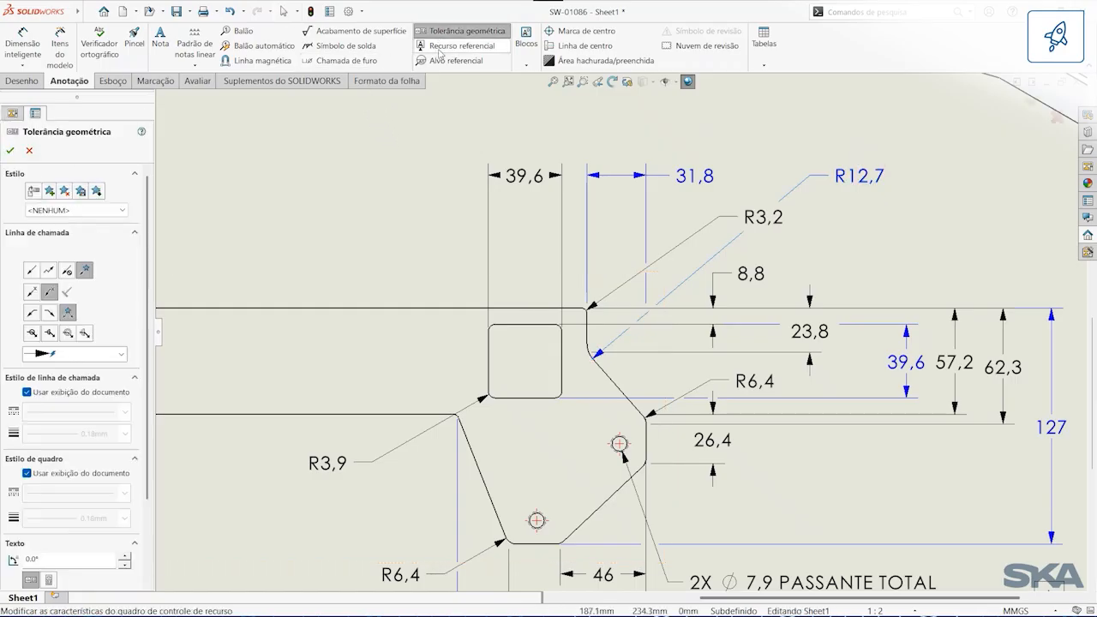
{"action": "left_click", "coordinate": [488, 353]}
{"action": "left_click", "coordinate": [351, 214]}
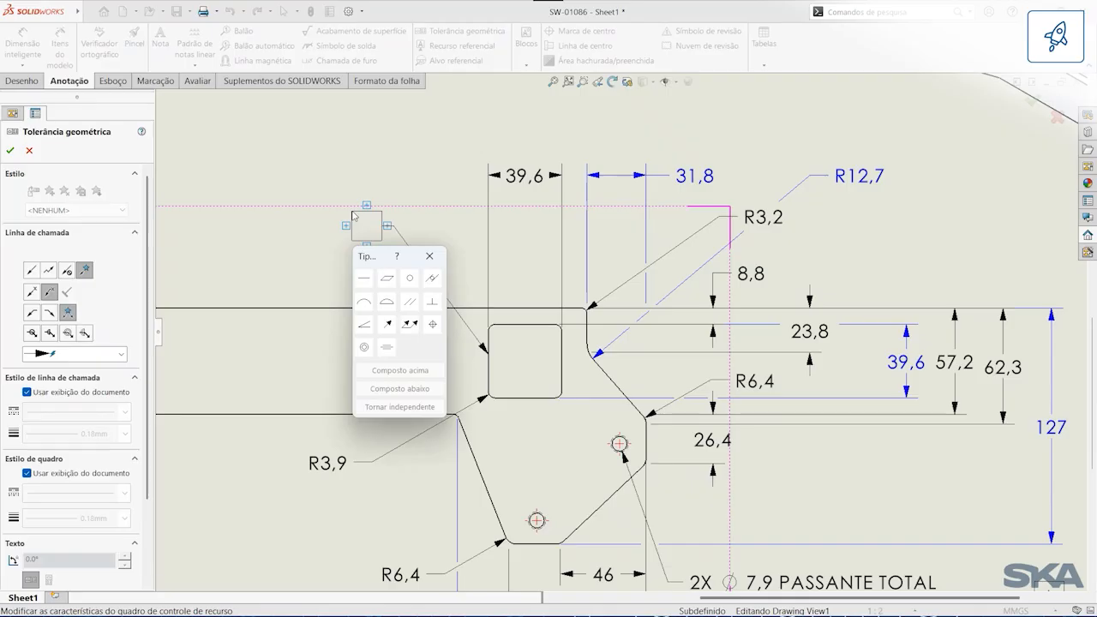
{"action": "left_click", "coordinate": [390, 306]}
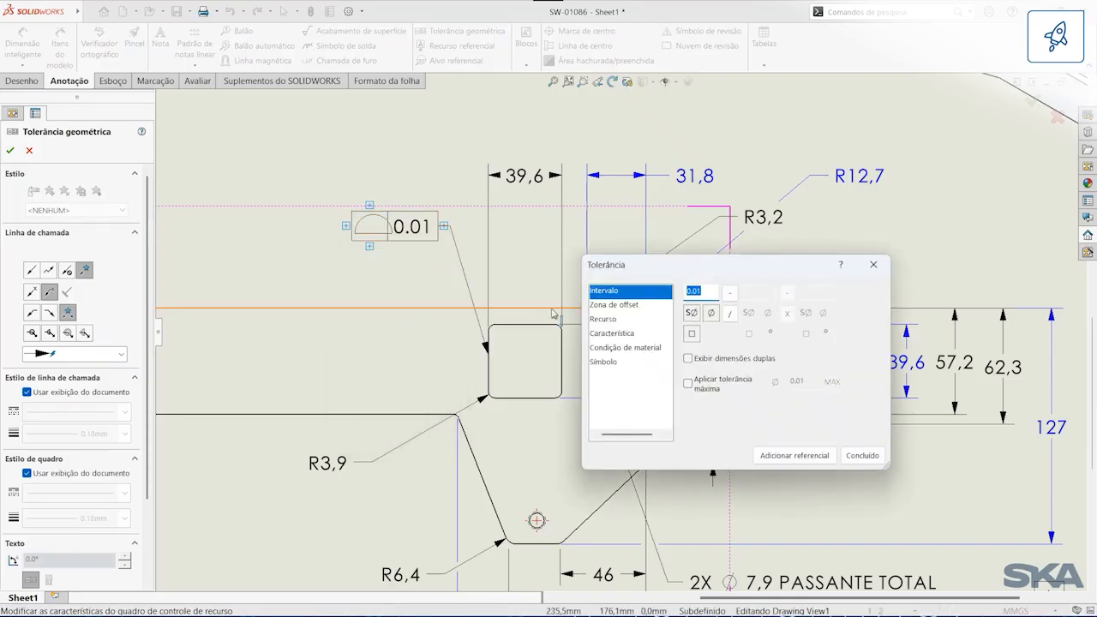
{"action": "type", "text": "t"}
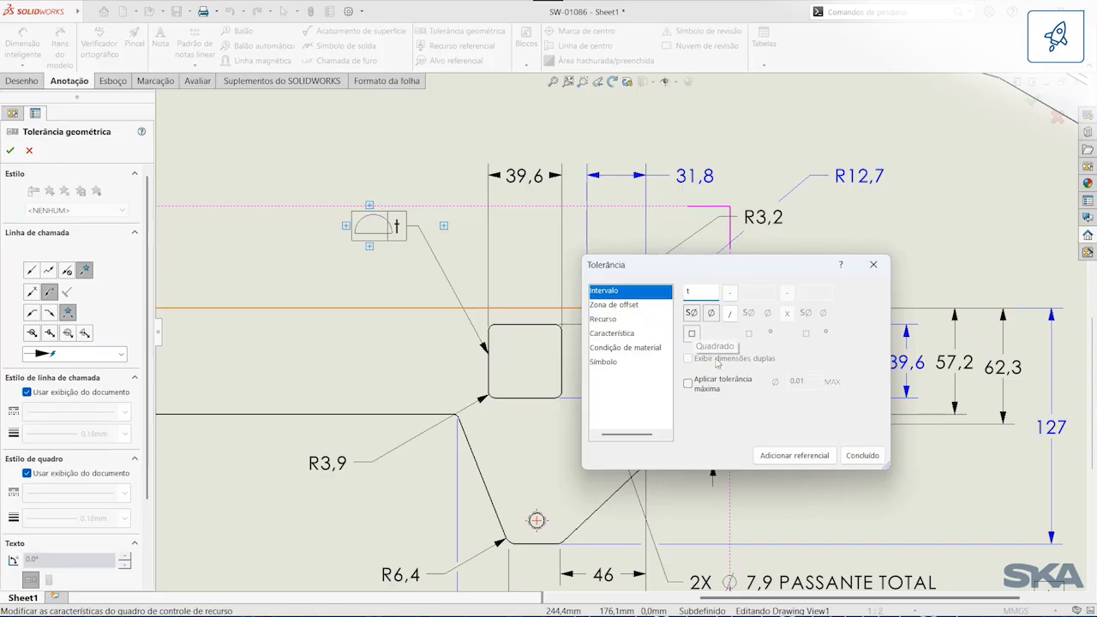
Step: Add datum references A, B and C to the surface profile tolerance frame
{"action": "left_click", "coordinate": [781, 454]}
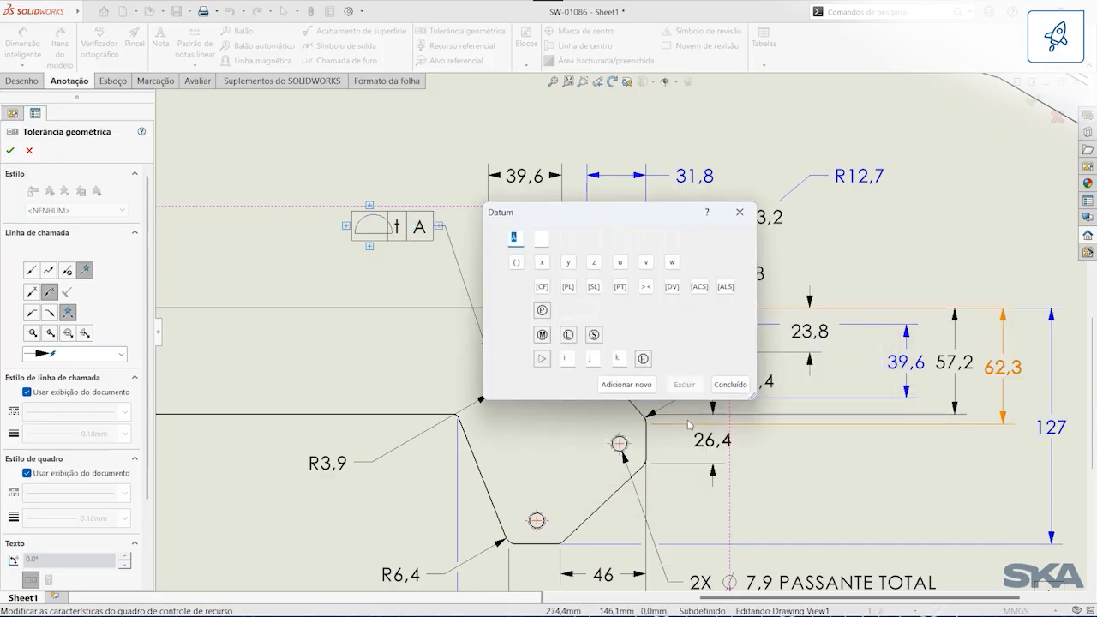
{"action": "left_click", "coordinate": [627, 384]}
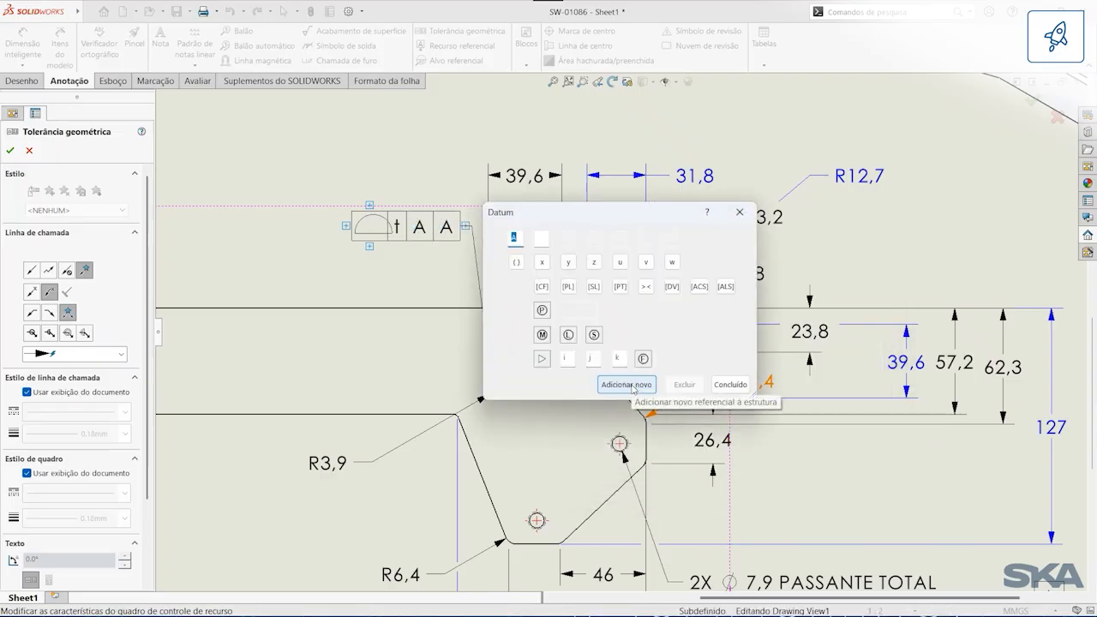
{"action": "left_click", "coordinate": [632, 383]}
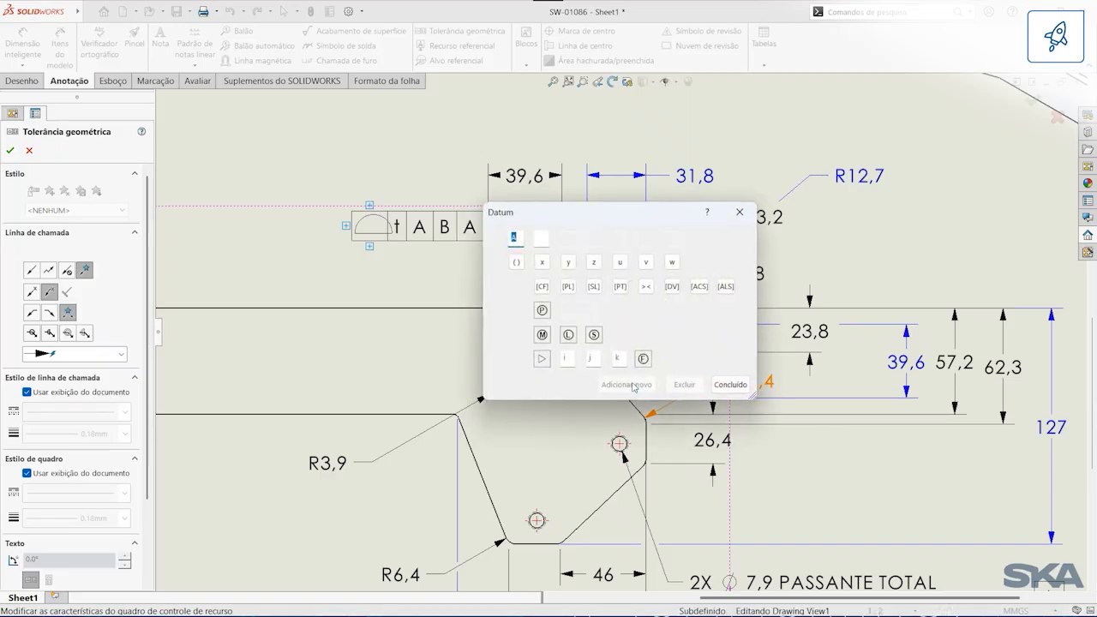
{"action": "left_click", "coordinate": [744, 387]}
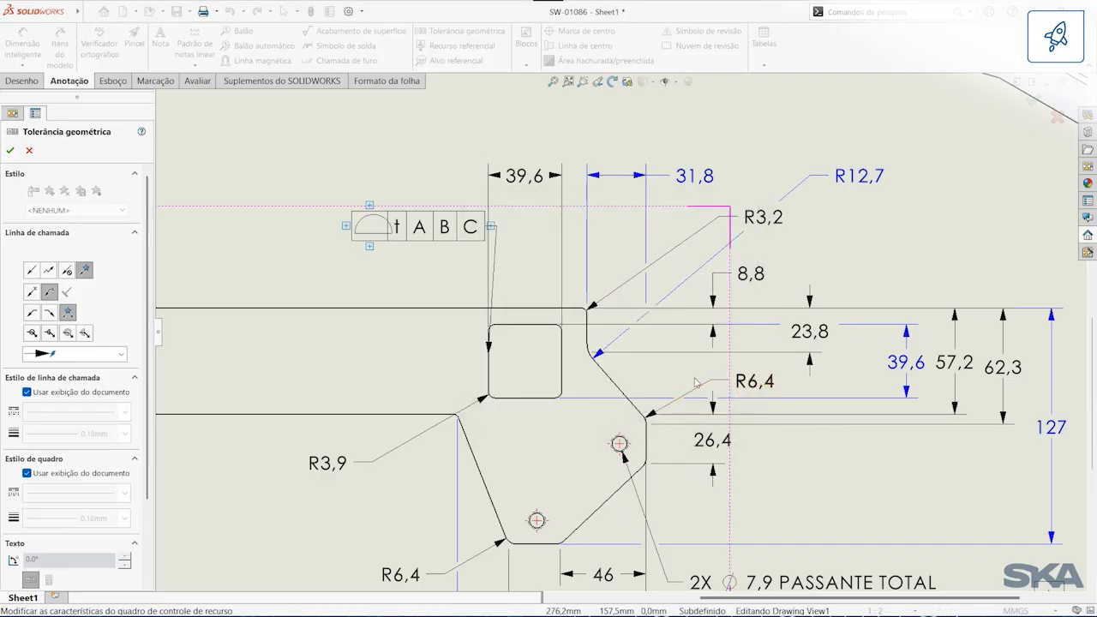
Step: Add the text "AISI 1060 t=0.020" and "AL 6061 t= 0.025" on two lines below the tolerance frame
{"action": "left_click", "coordinate": [373, 248]}
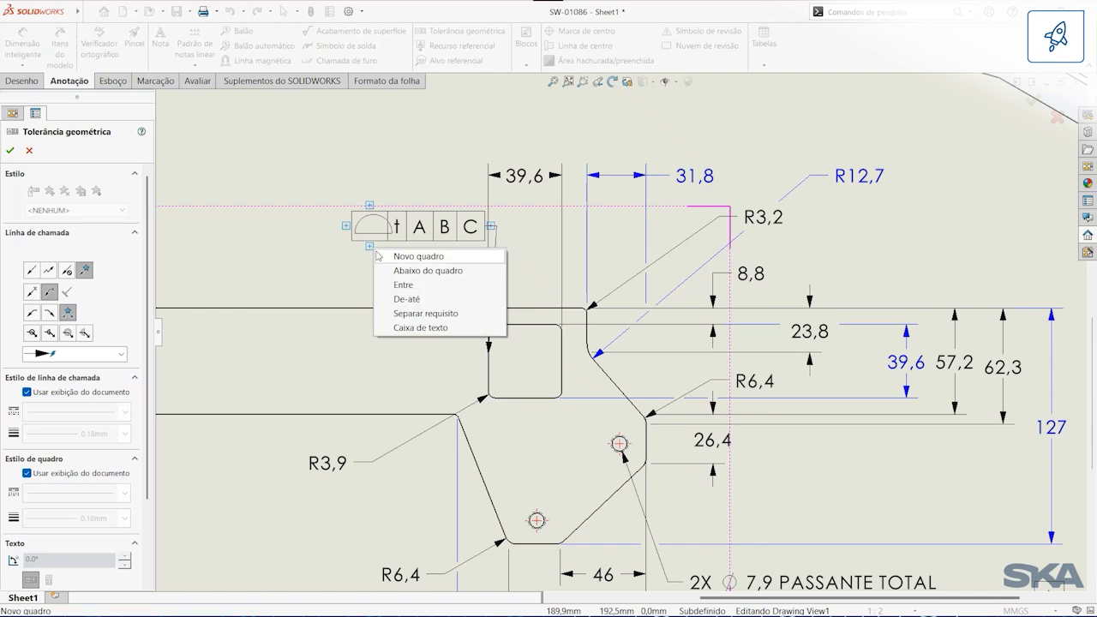
{"action": "left_click", "coordinate": [427, 270]}
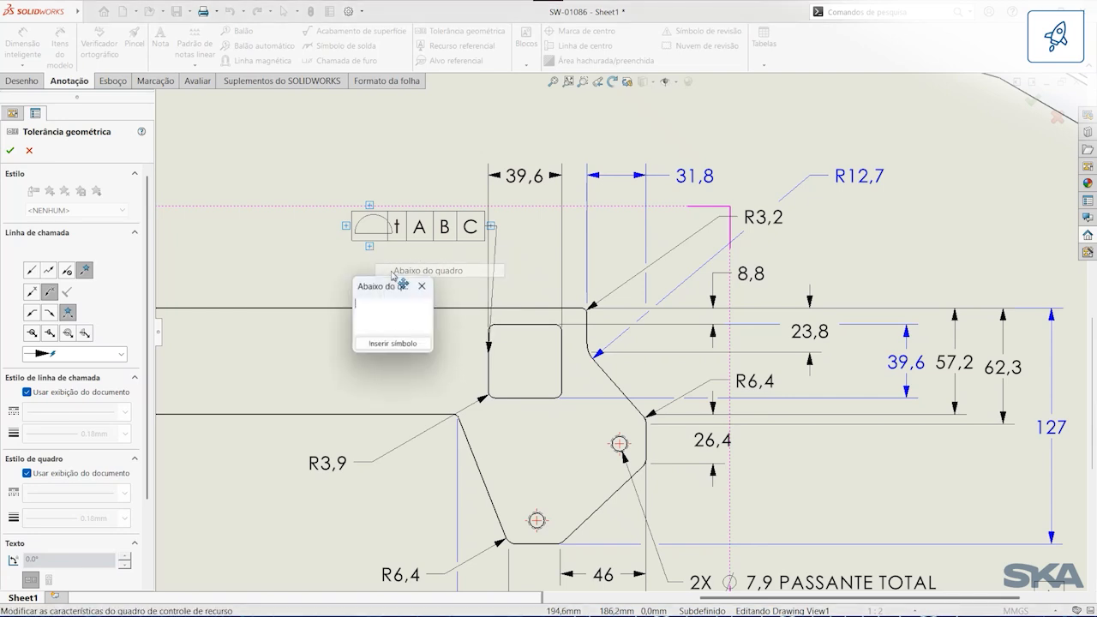
{"action": "type", "text": "AISI 1060 t=0.020 AL 6061 t= 0.025"}
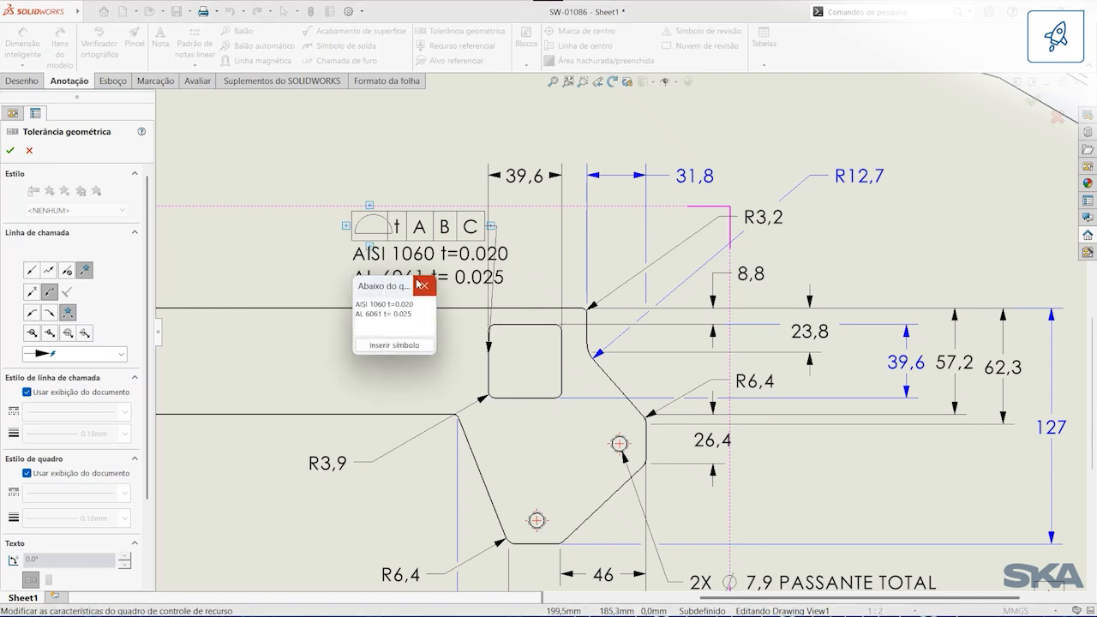
{"action": "left_click", "coordinate": [419, 284]}
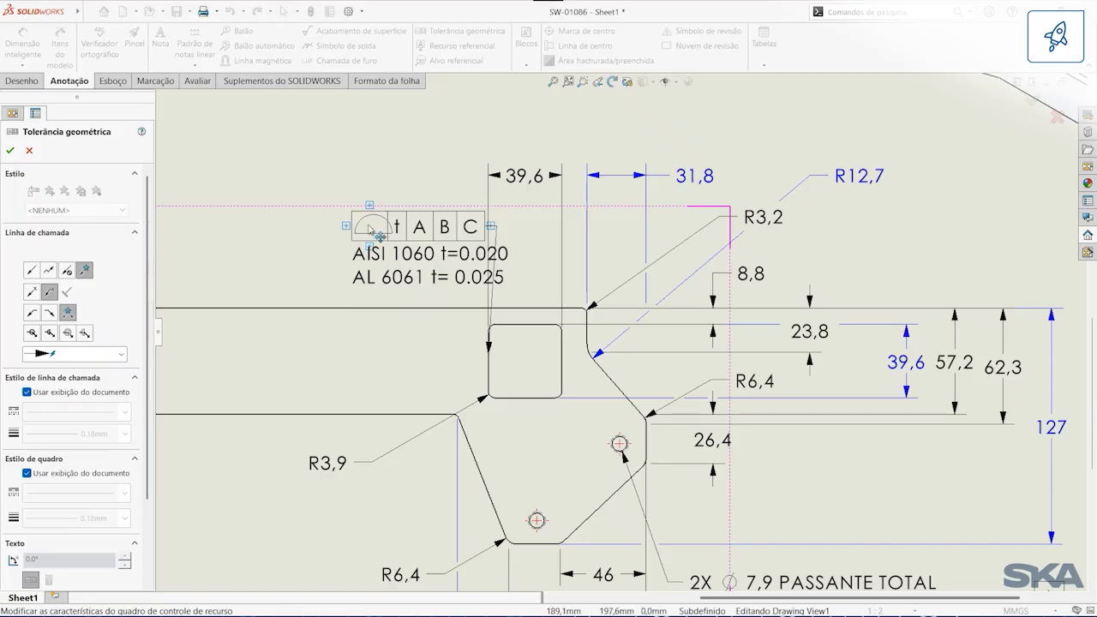
{"action": "left_click", "coordinate": [343, 177]}
Step: Move the geometric tolerance frame up and left, clear of the 39,6 width dimension above the square cutout
{"action": "left_click", "coordinate": [472, 234]}
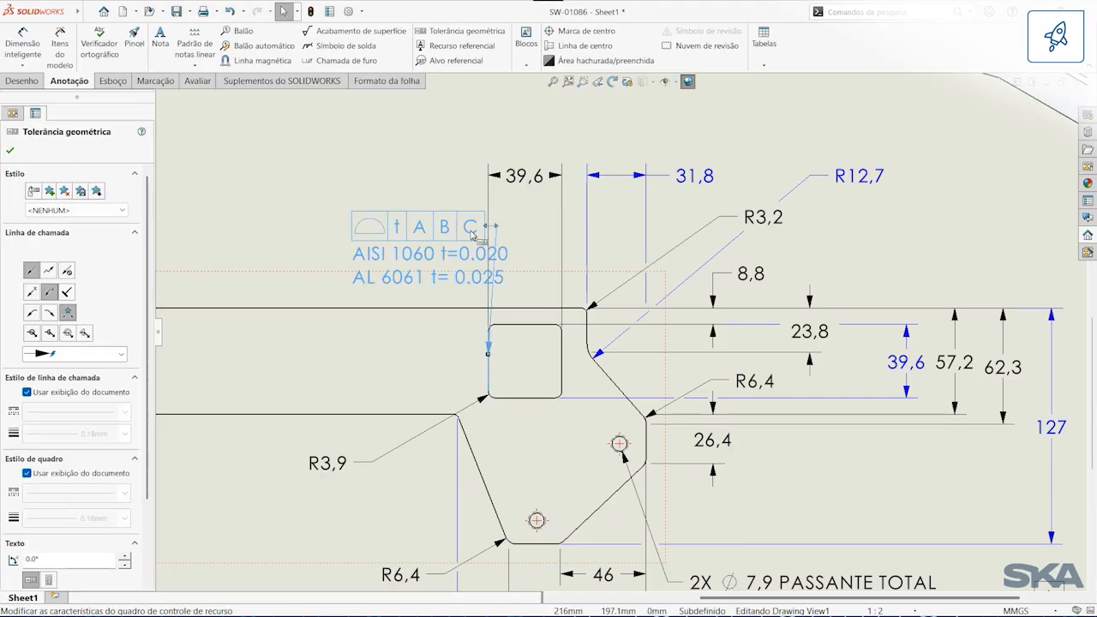
{"action": "left_click_drag", "start_coordinate": [489, 228], "coordinate": [314, 198]}
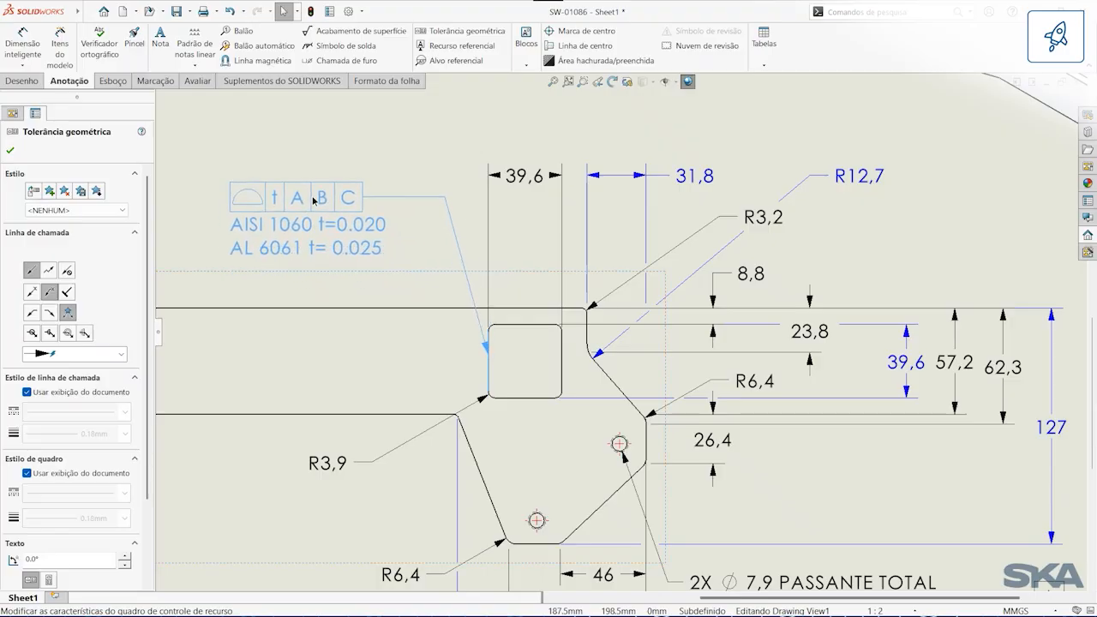
{"action": "left_click", "coordinate": [373, 124]}
{"action": "key", "text": "z"}
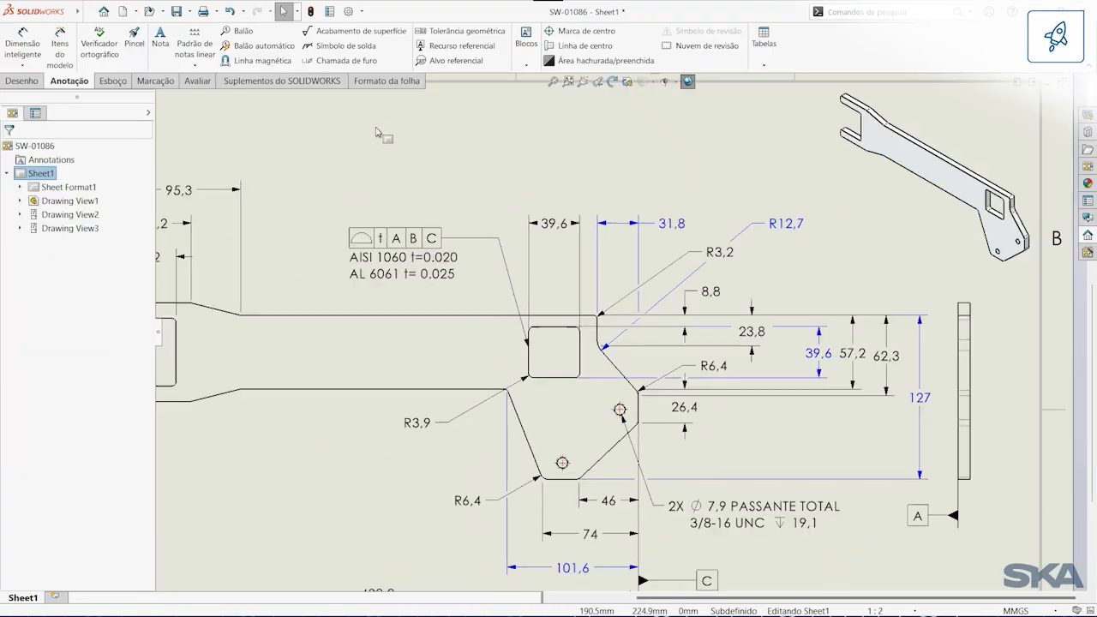
Step: Set the surface finish symbol standard to 21920-1 in the document properties
{"action": "left_click", "coordinate": [350, 13]}
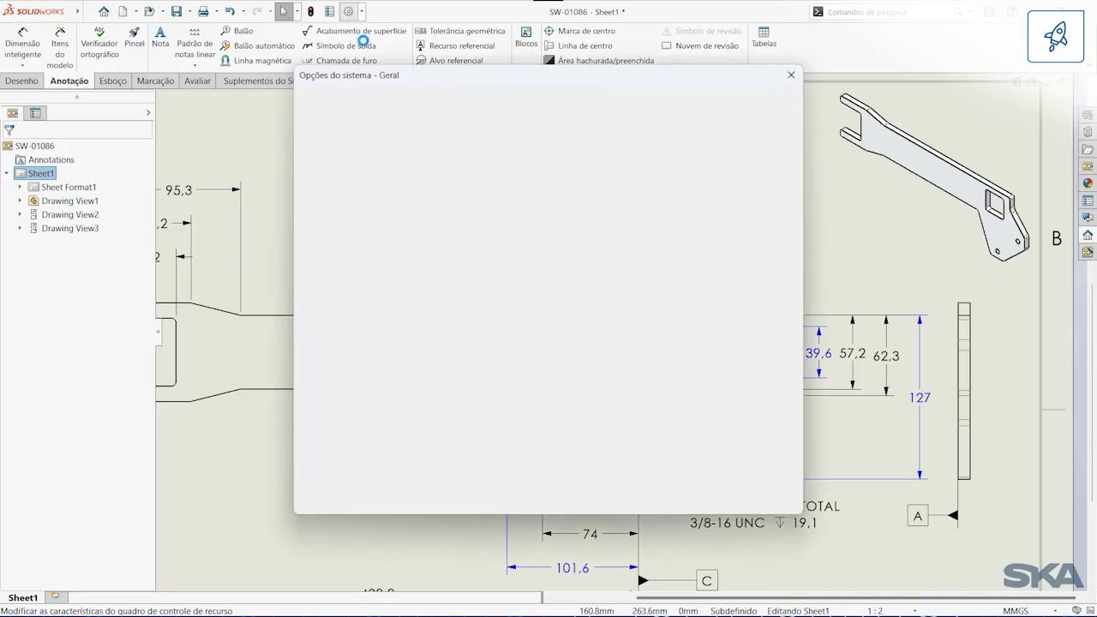
{"action": "left_click", "coordinate": [397, 103]}
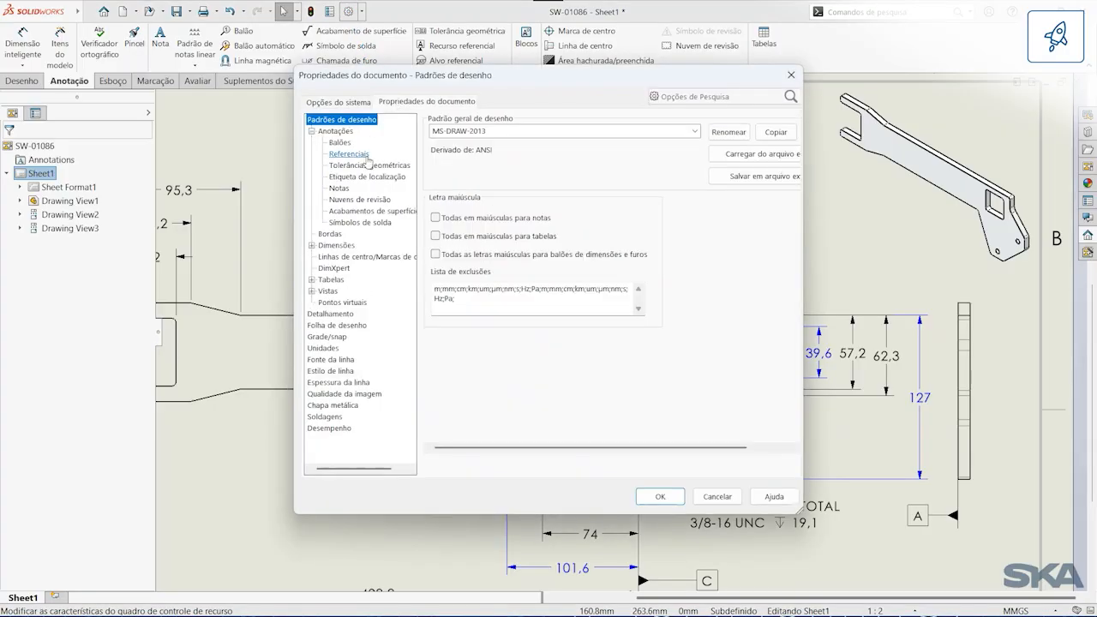
{"action": "left_click", "coordinate": [367, 211]}
{"action": "left_click", "coordinate": [497, 208]}
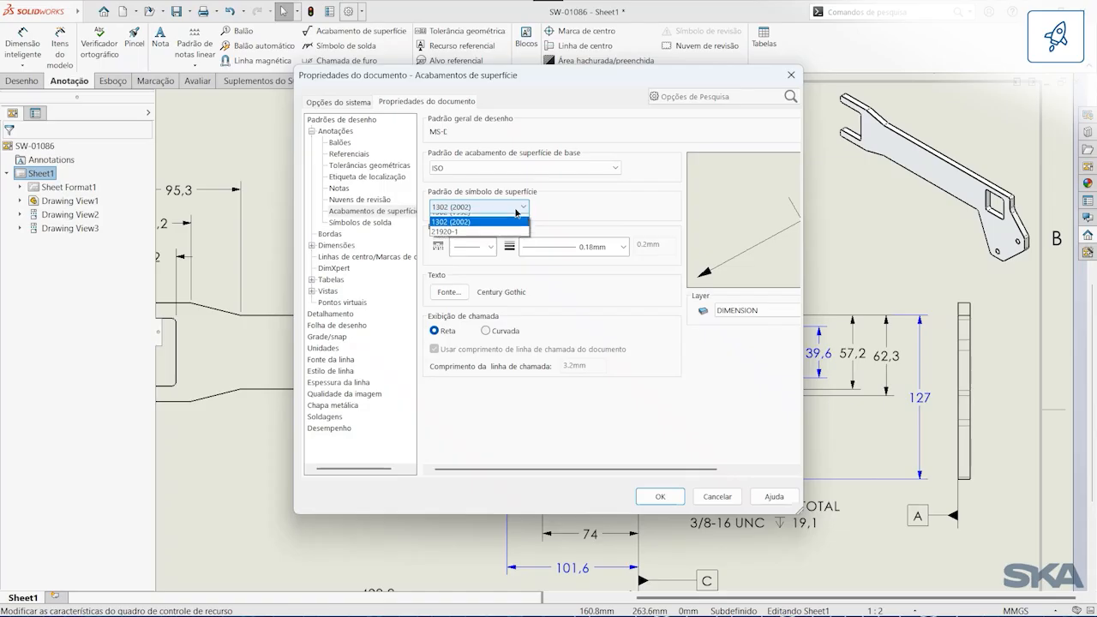
{"action": "left_click", "coordinate": [469, 240]}
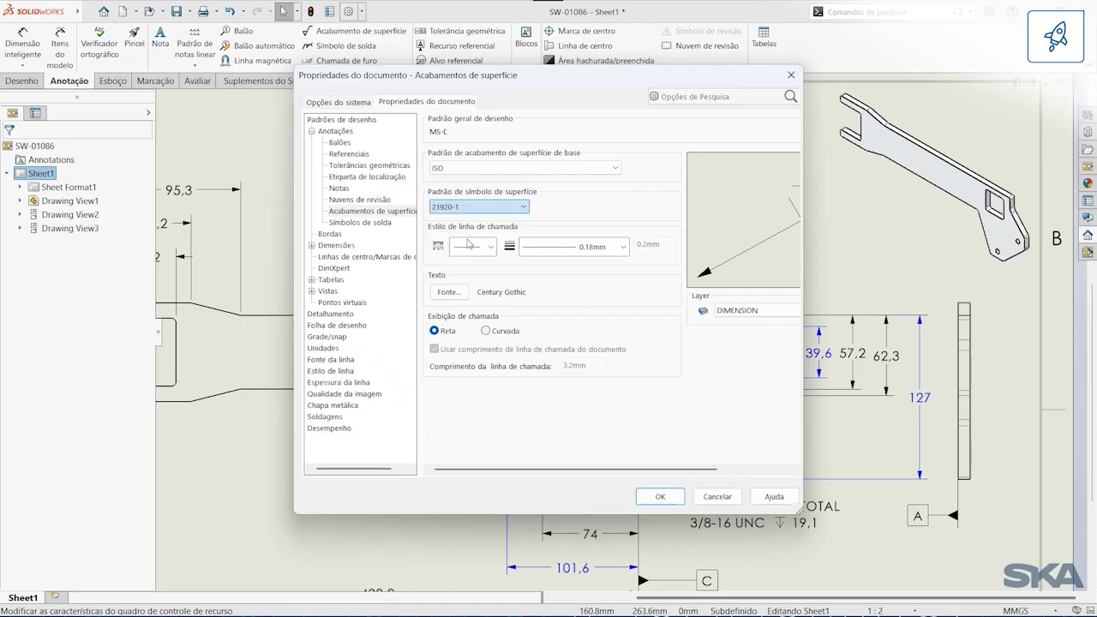
{"action": "left_click", "coordinate": [662, 498]}
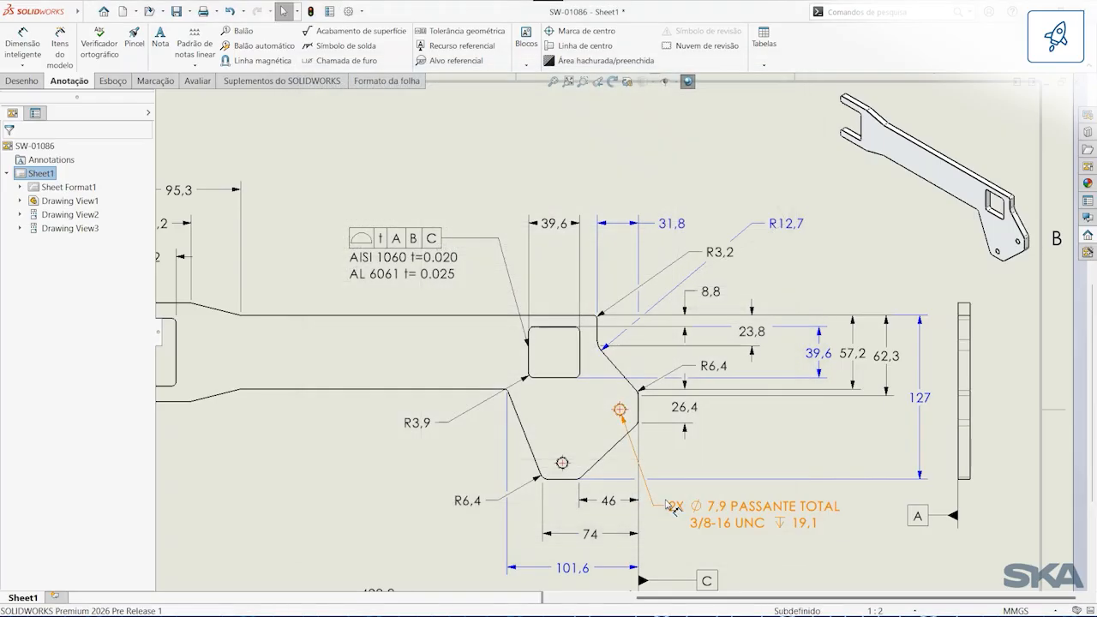
Step: Place a surface finish symbol with a parallelism indicator referencing datum B on the upper long edge of the handle
{"action": "left_click", "coordinate": [331, 34]}
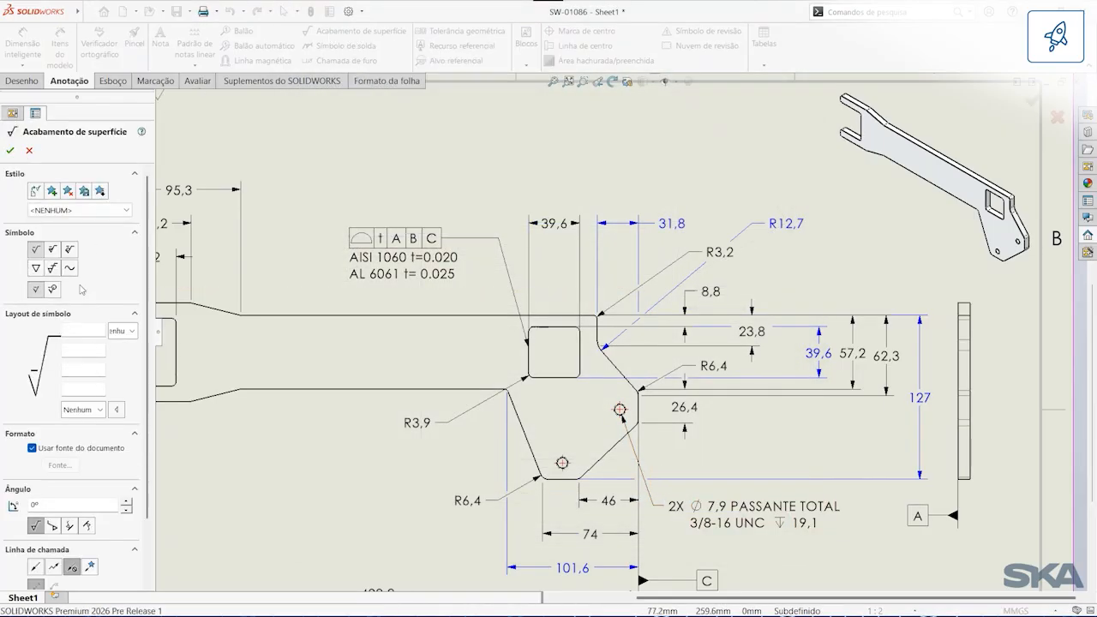
{"action": "left_click_drag", "start_coordinate": [156, 341], "coordinate": [206, 341]}
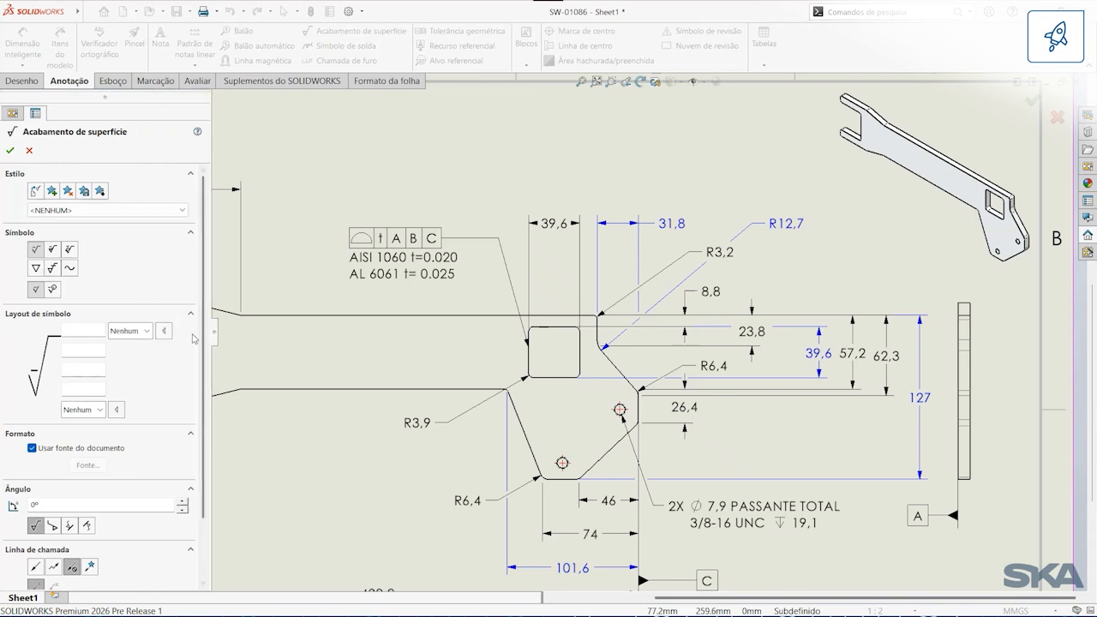
{"action": "left_click", "coordinate": [166, 331]}
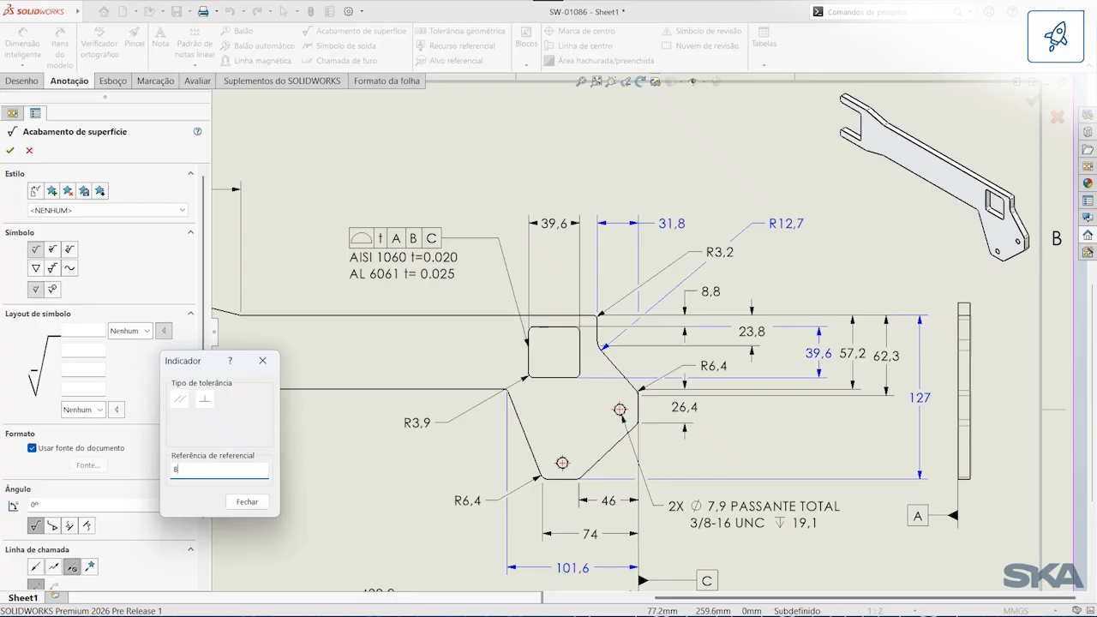
{"action": "left_click", "coordinate": [263, 362]}
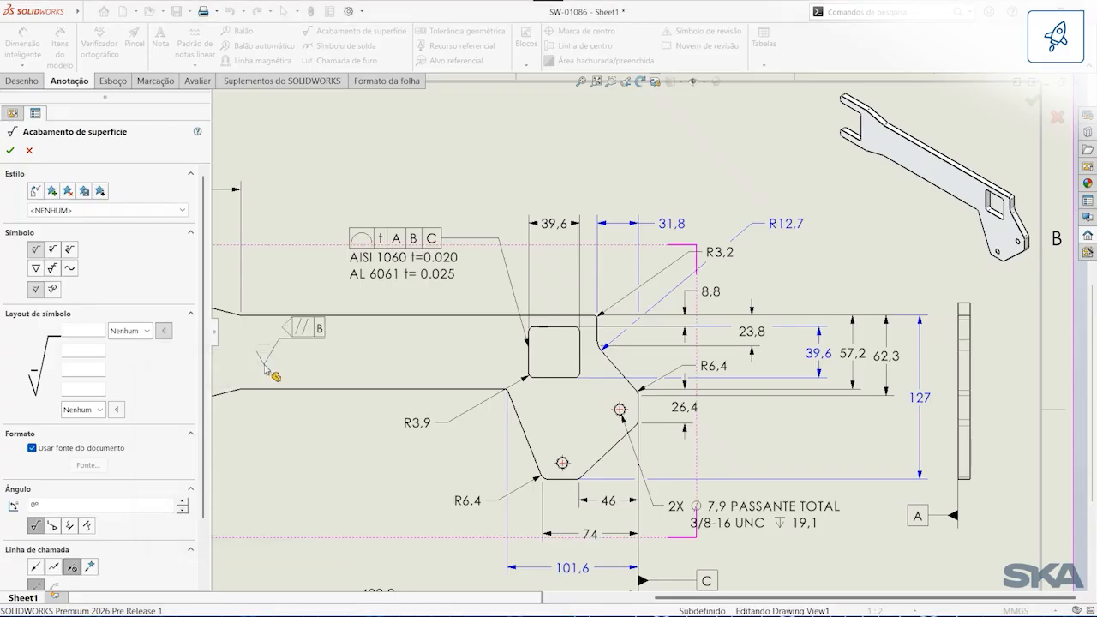
{"action": "left_click", "coordinate": [279, 317]}
{"action": "key", "text": "Escape"}
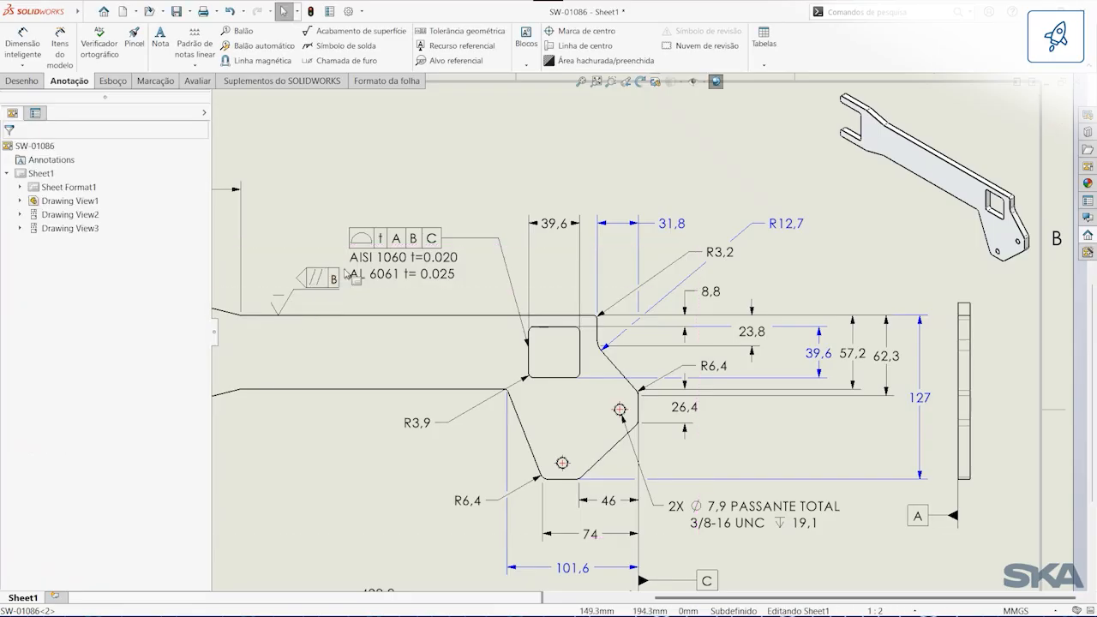
Step: Move the geometric tolerance frame slightly up, away from the new surface finish symbol
{"action": "left_click", "coordinate": [398, 257]}
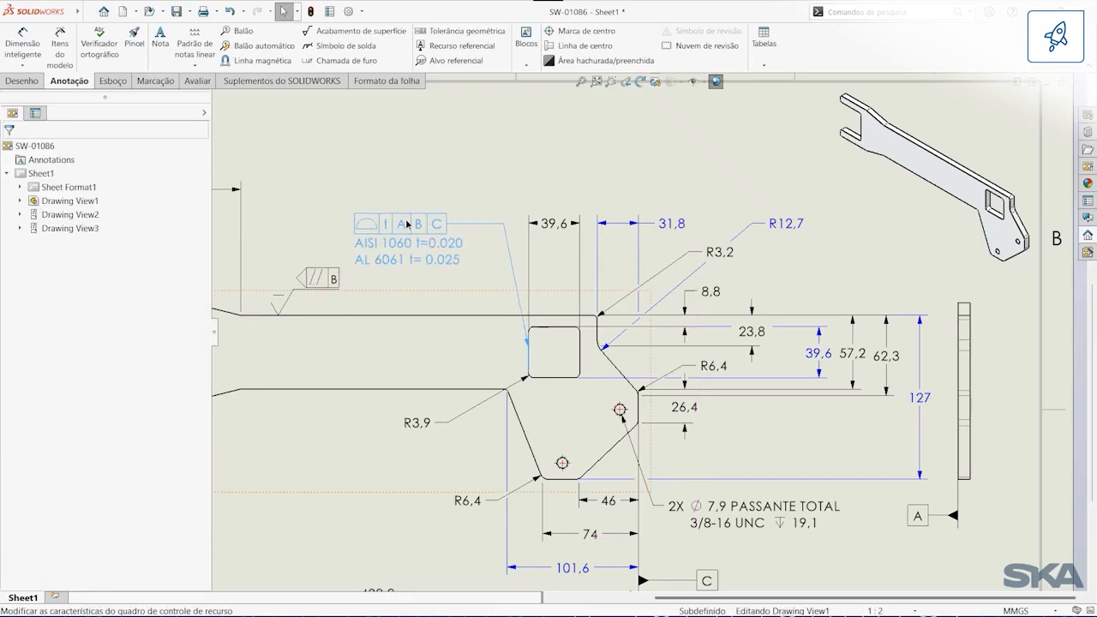
{"action": "left_click", "coordinate": [472, 195]}
{"action": "left_click", "coordinate": [581, 81]}
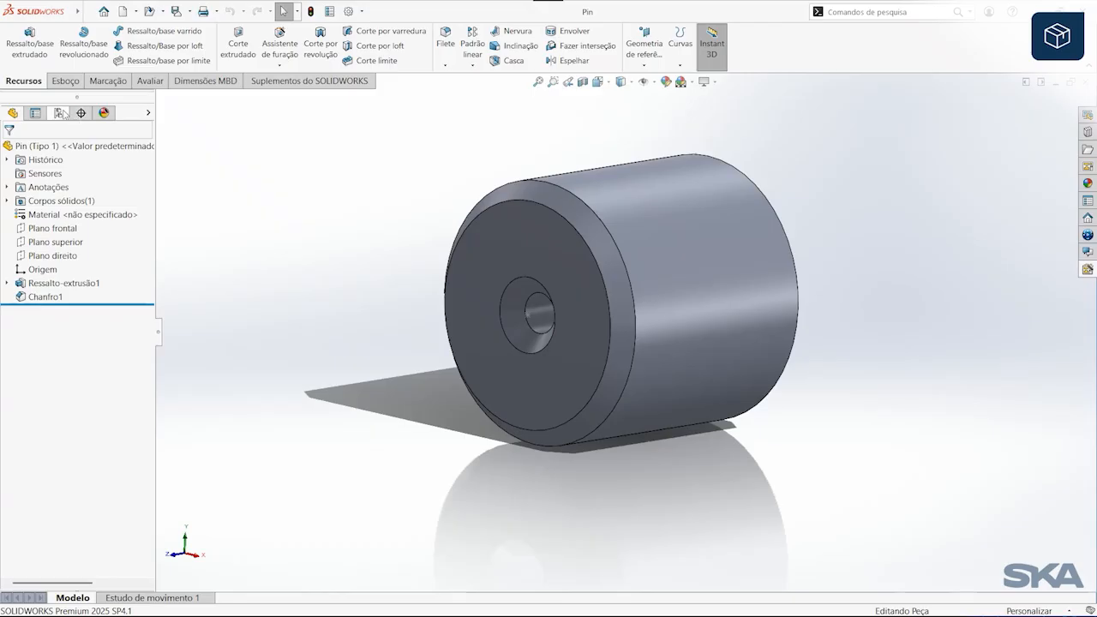
Step: Activate the Tipo 2 configuration of the Pin part, and return to Tipo 1
{"action": "left_click", "coordinate": [58, 112]}
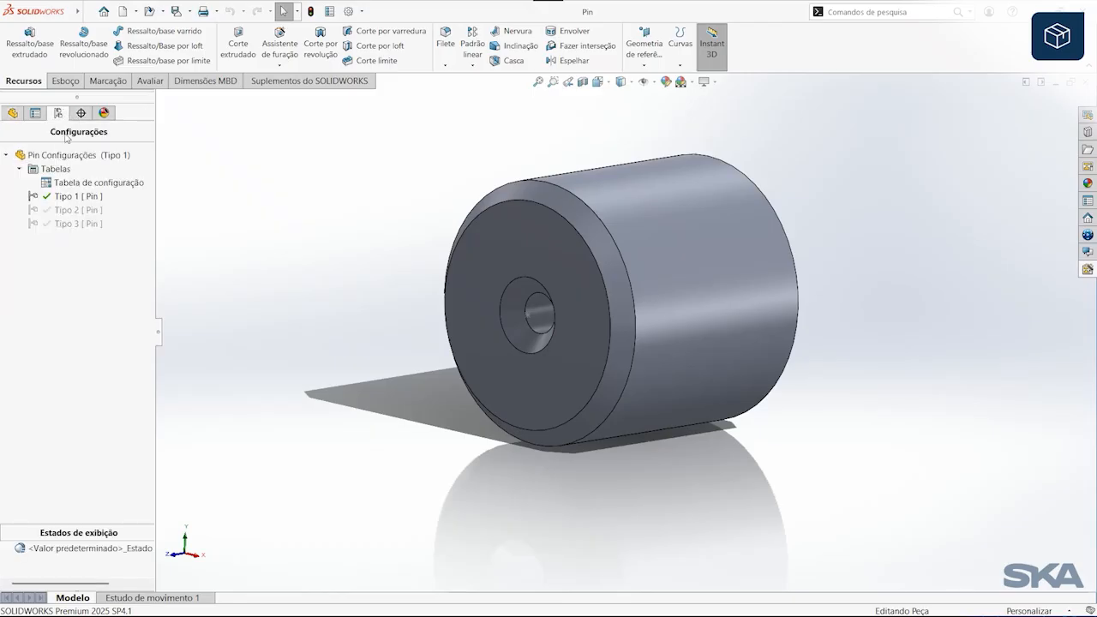
{"action": "double_click", "coordinate": [69, 211]}
{"action": "double_click", "coordinate": [72, 197]}
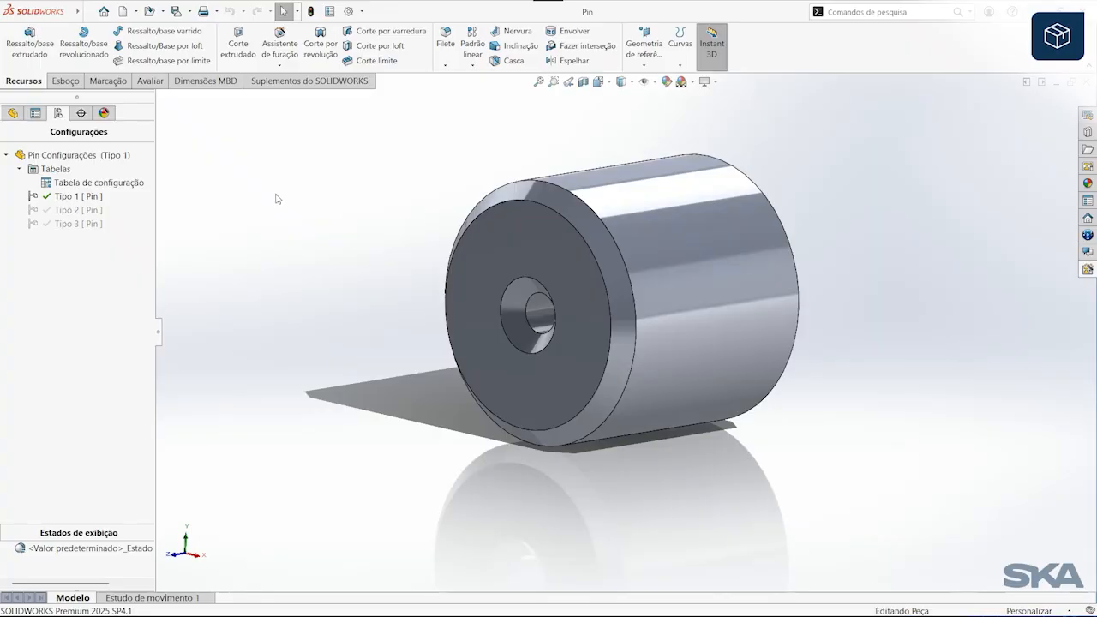
Step: Insert a family table covering all configurations of the Pin into its drawing, based on the dimetric view and the family-standard template
{"action": "key", "text": "ctrl+Tab"}
{"action": "key", "text": "ctrl+Tab"}
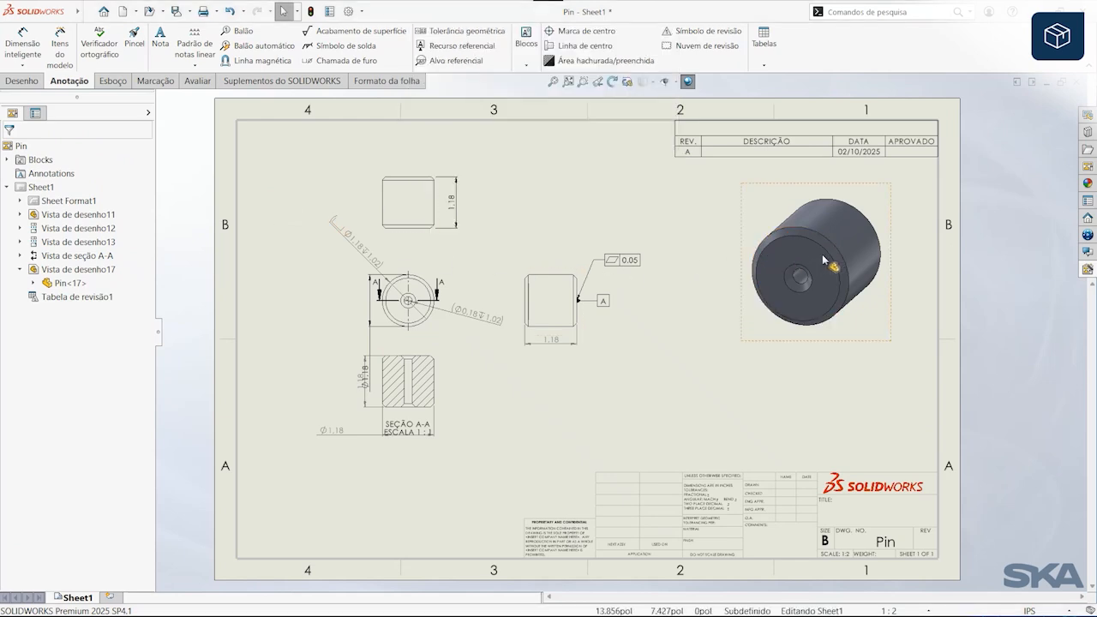
{"action": "right_click", "coordinate": [830, 283]}
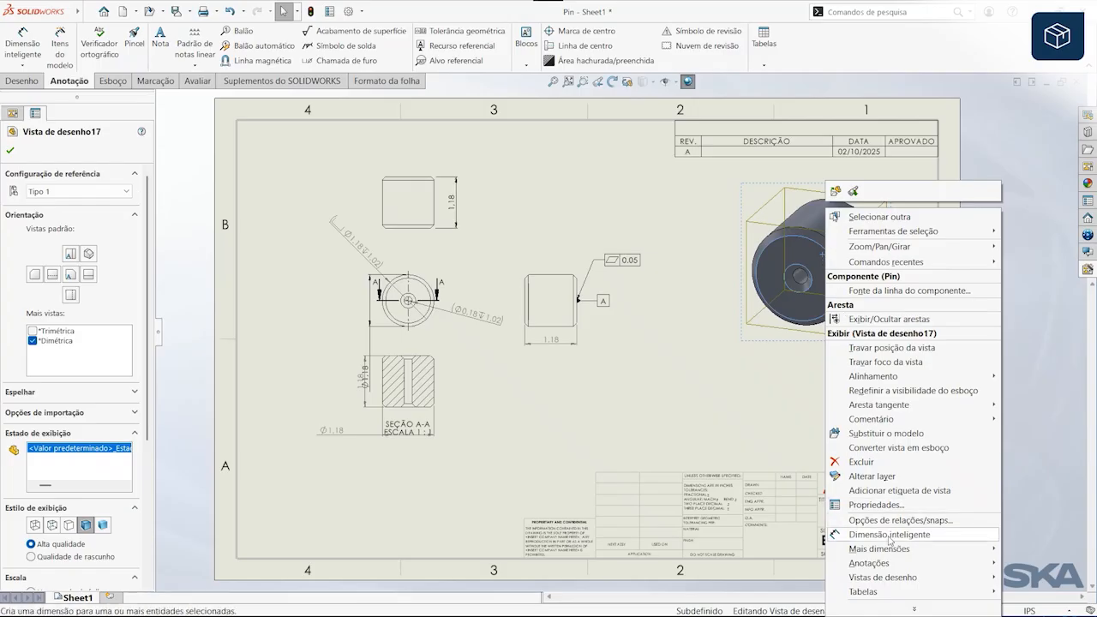
{"action": "mouse_move", "coordinate": [885, 593]}
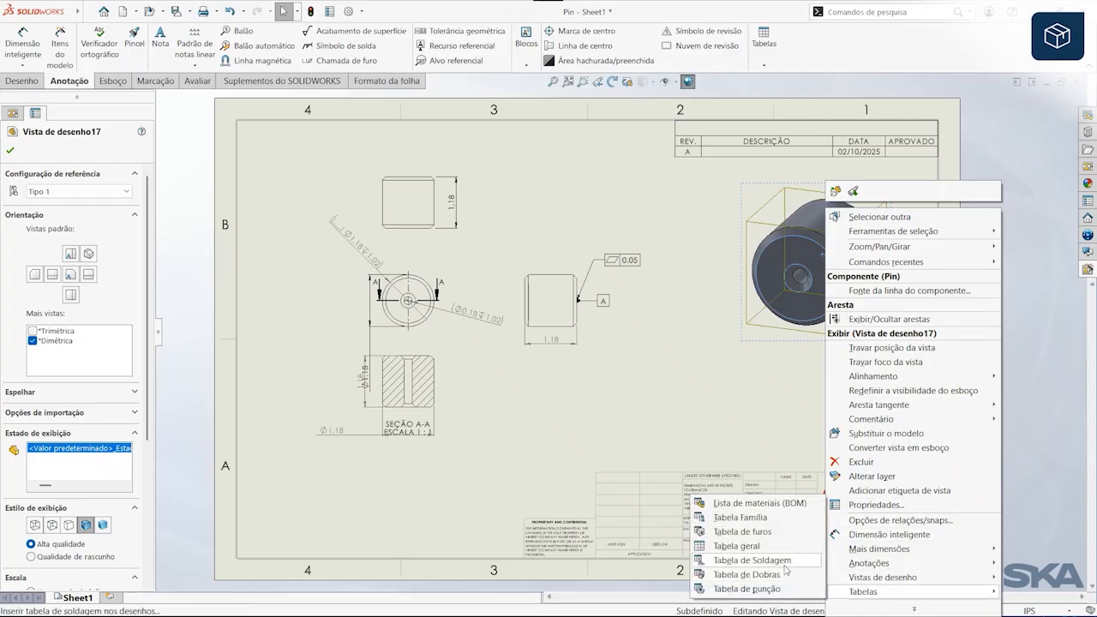
{"action": "left_click", "coordinate": [780, 516]}
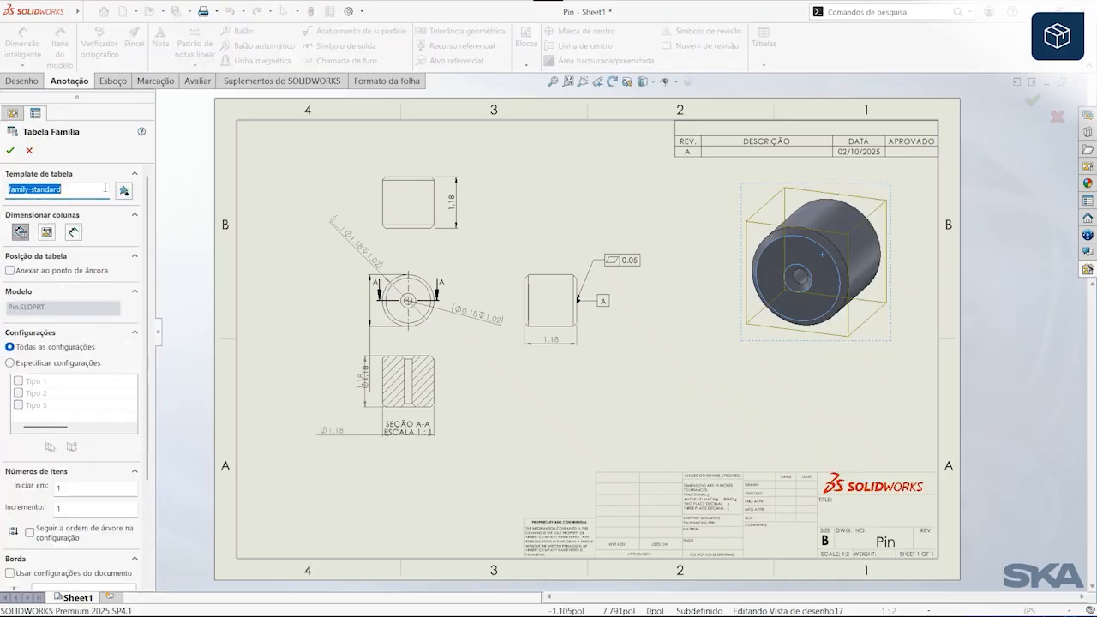
{"action": "left_click", "coordinate": [10, 152]}
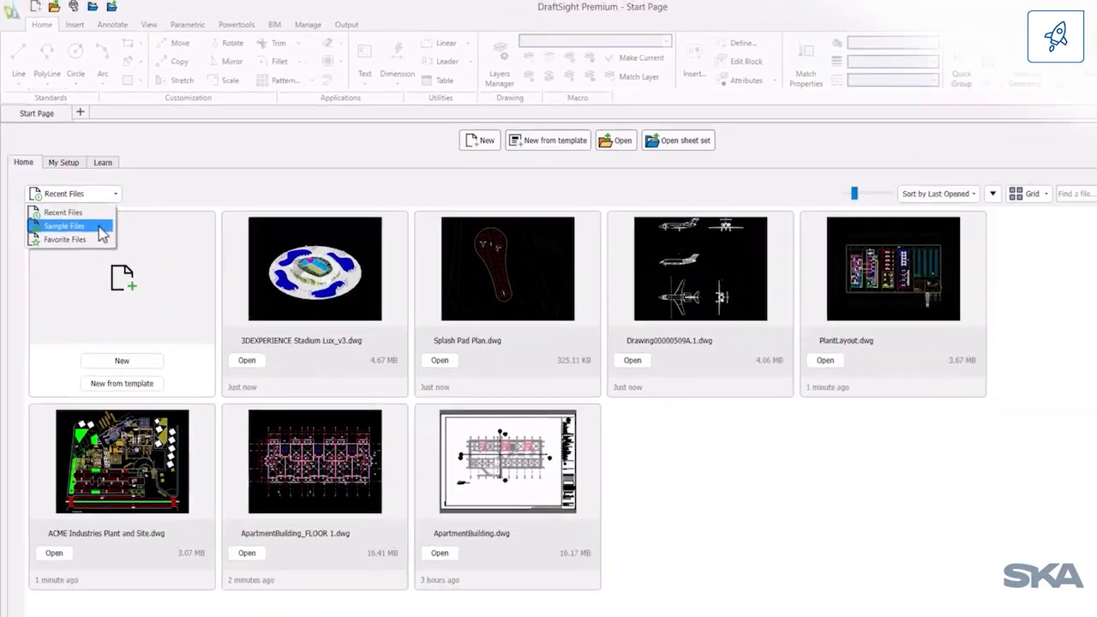
{"action": "left_click", "coordinate": [101, 228]}
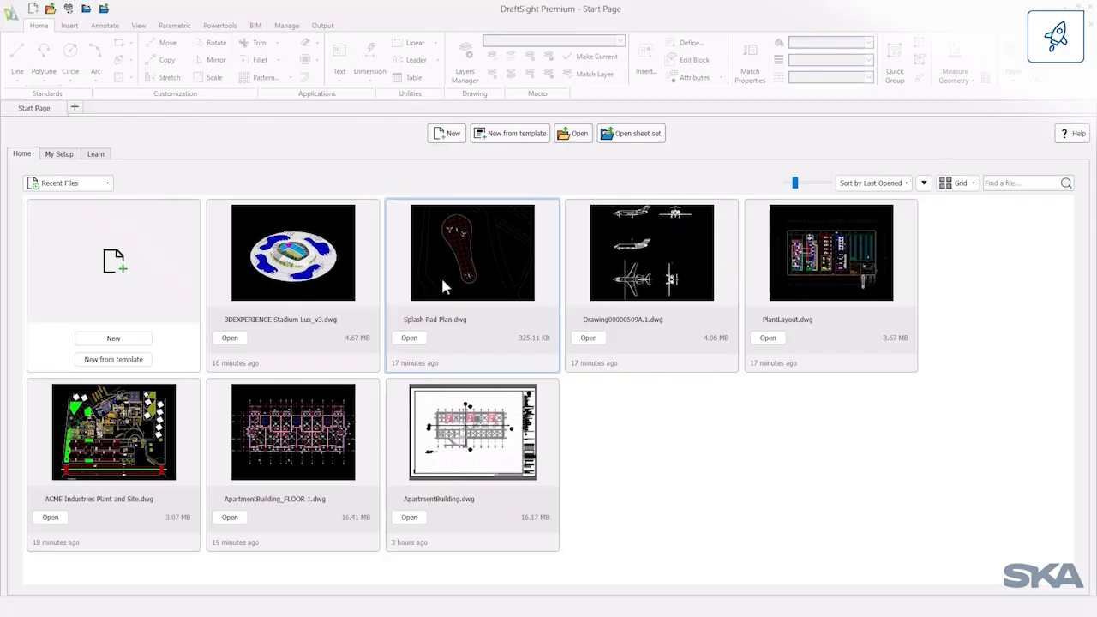
Step: On the DraftSight start page, enlarge the recent file thumbnails and preview several drawings in the list view
{"action": "left_click_drag", "start_coordinate": [796, 186], "coordinate": [817, 187]}
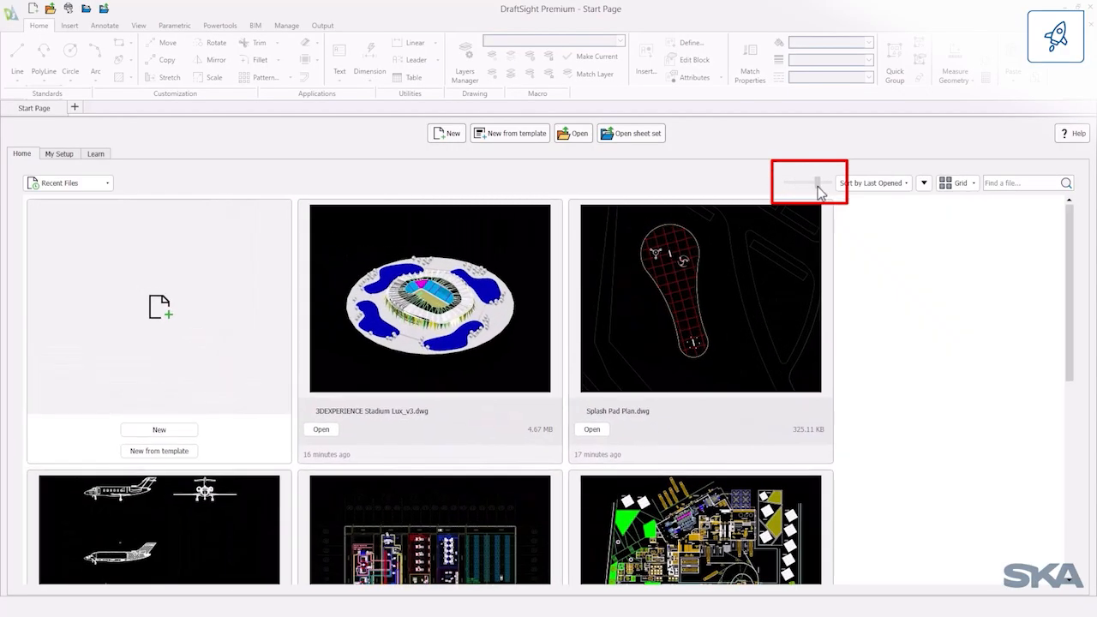
{"action": "mouse_move", "coordinate": [105, 221]}
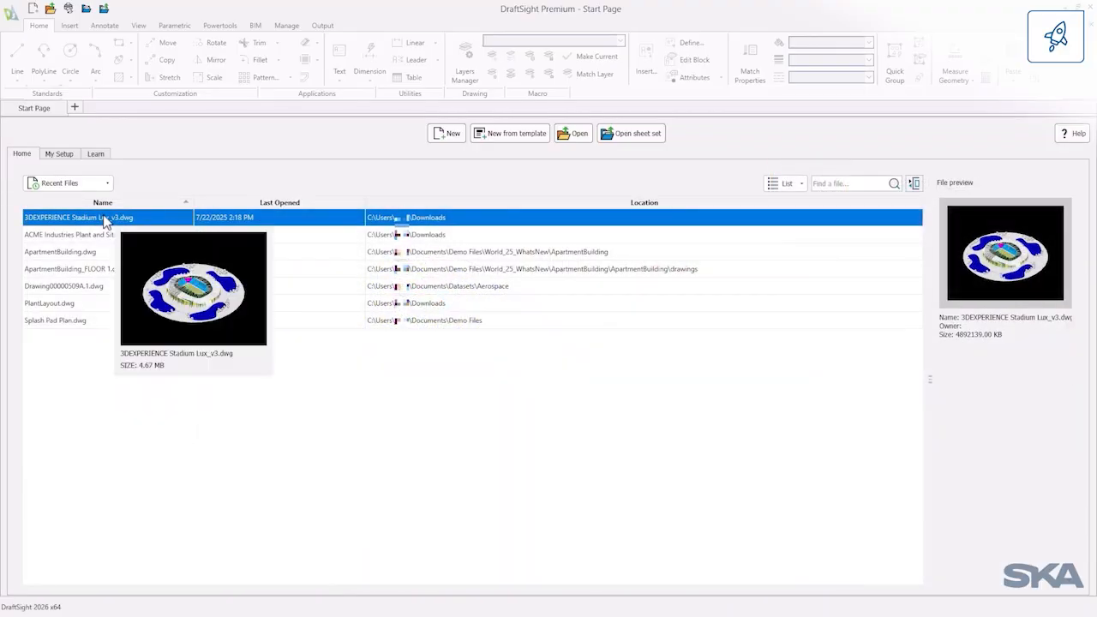
{"action": "mouse_move", "coordinate": [91, 239]}
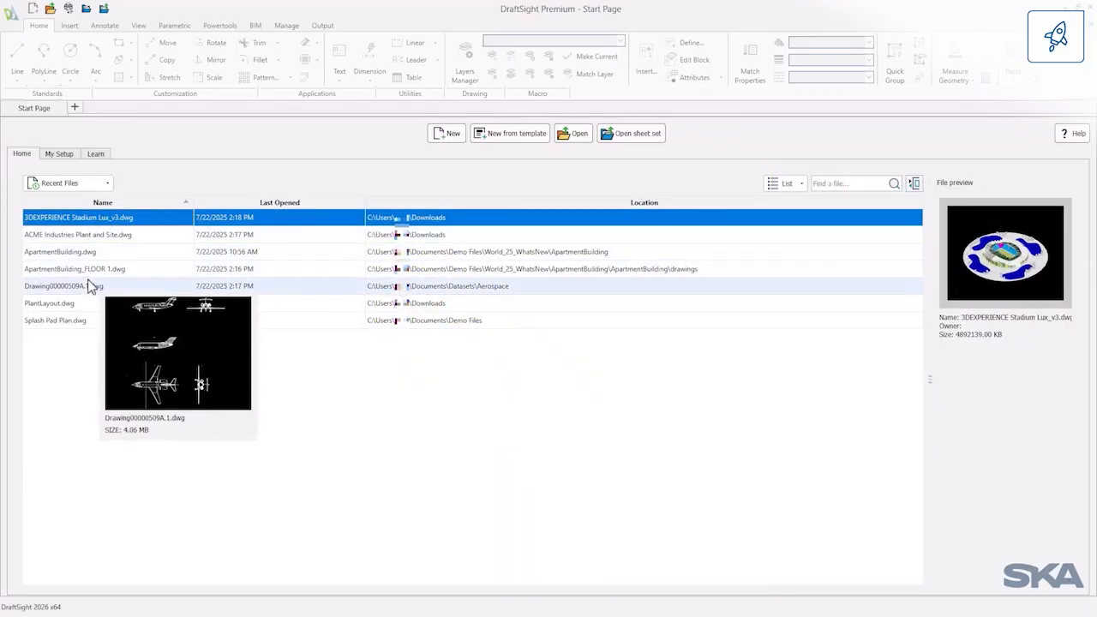
{"action": "mouse_move", "coordinate": [86, 325]}
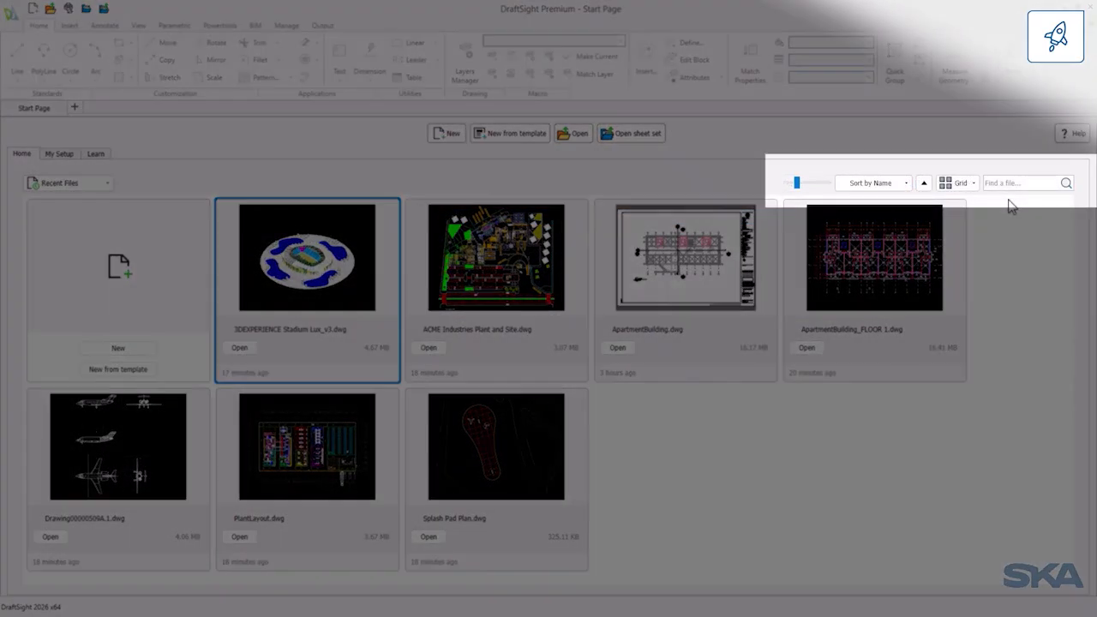
Step: Search the recent files for "3d"
{"action": "left_click", "coordinate": [1016, 183]}
{"action": "type", "text": "3d"}
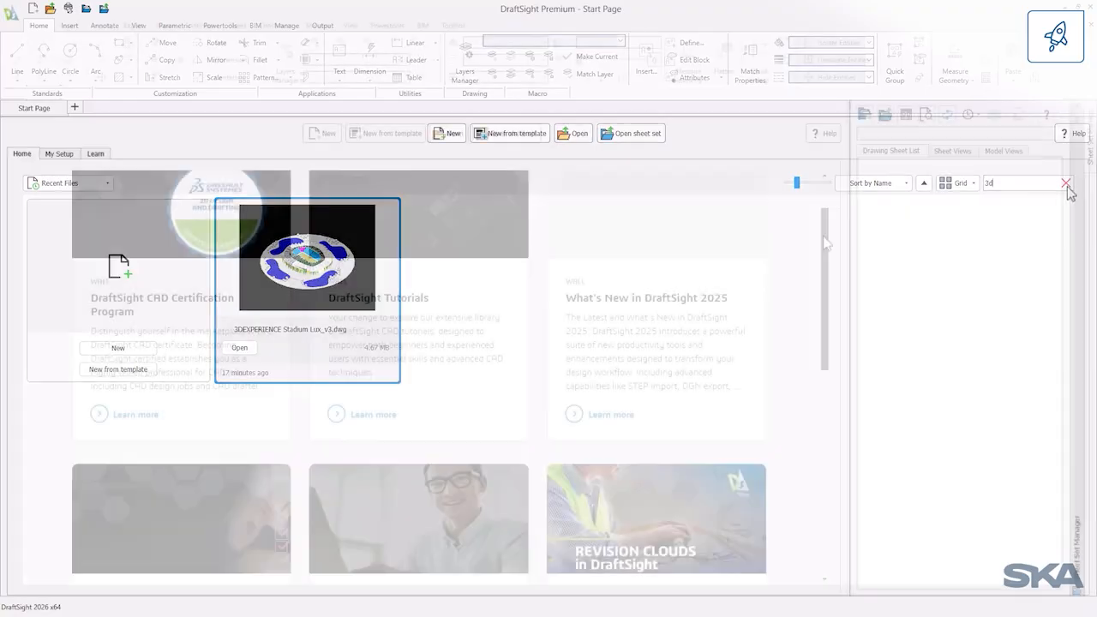
Step: Browse the learning resources and the list of palettes in the workspace setup on the start page
{"action": "scroll", "coordinate": [818, 263], "scroll_direction": "down", "scroll_amount": 5}
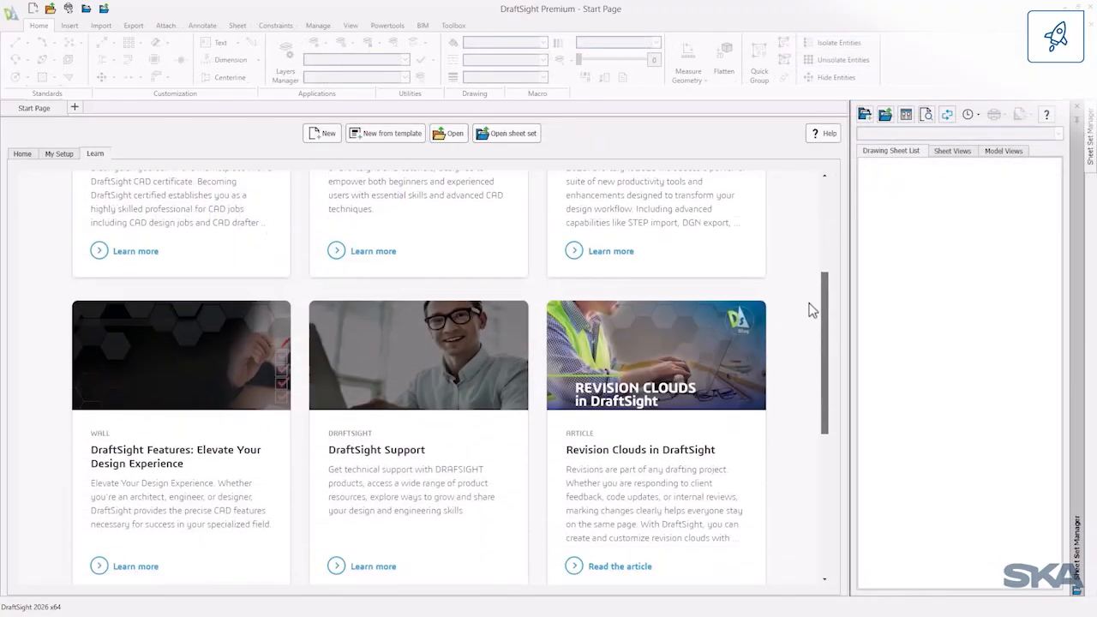
{"action": "scroll", "coordinate": [803, 368], "scroll_direction": "down", "scroll_amount": 2}
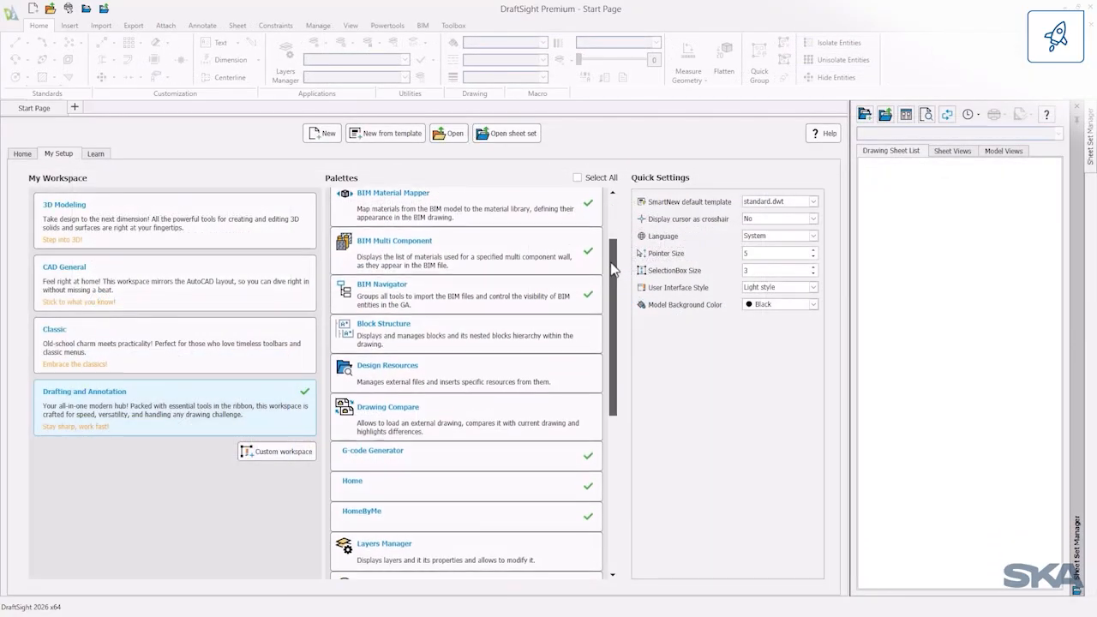
{"action": "left_click_drag", "start_coordinate": [607, 318], "coordinate": [611, 417]}
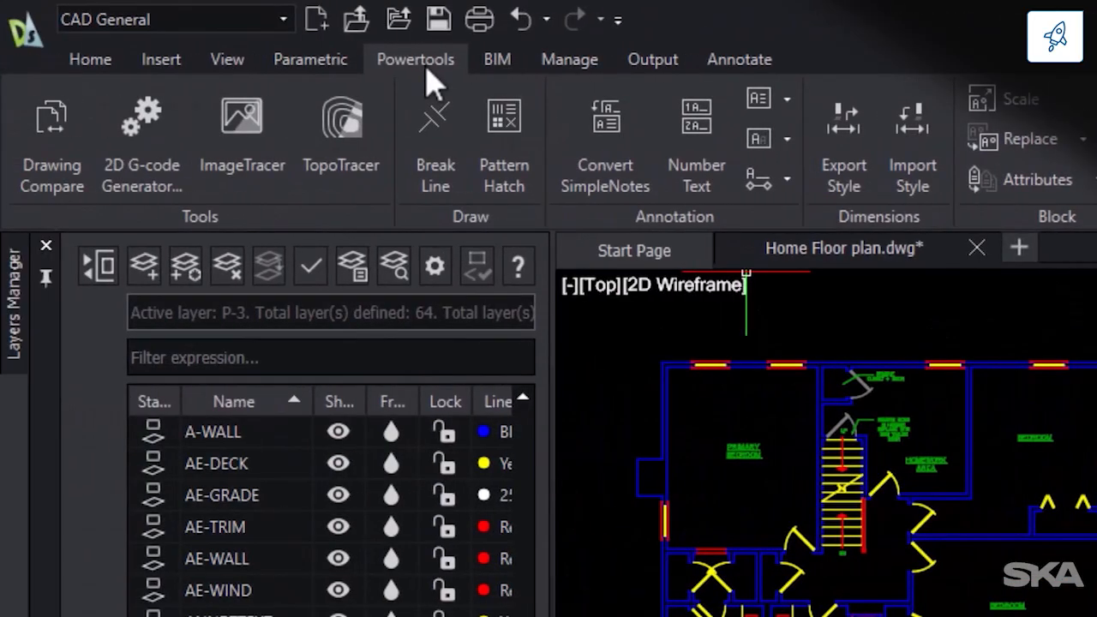
Step: Start a block-type Pattern Hatch in the floor plan and choose the _Open90 block as its pattern
{"action": "left_click", "coordinate": [499, 191]}
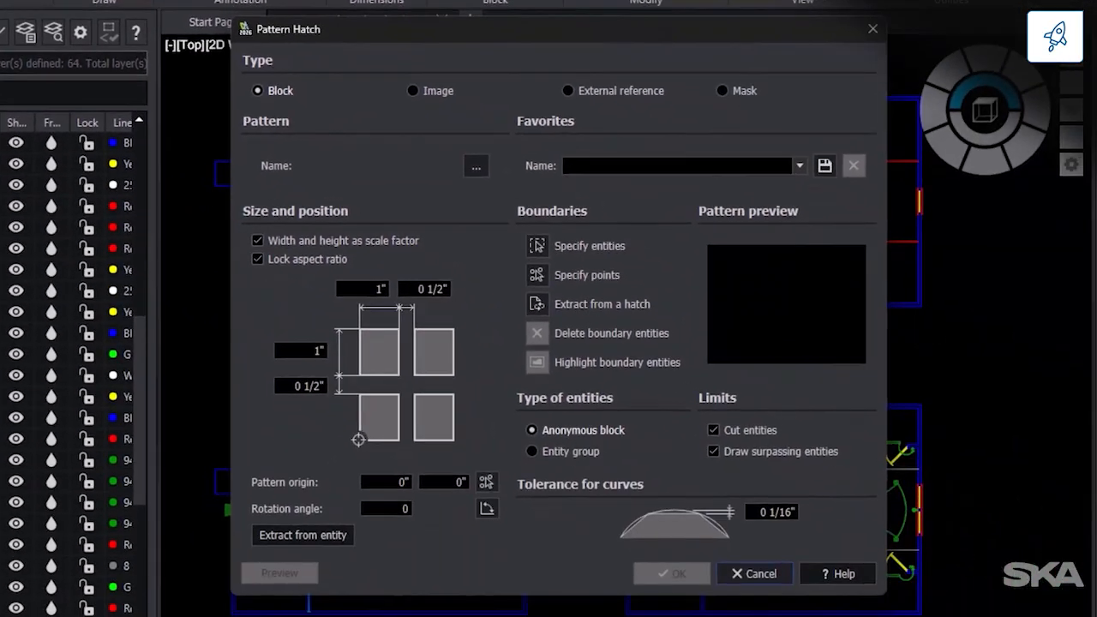
{"action": "left_click", "coordinate": [475, 165]}
{"action": "left_click_drag", "start_coordinate": [715, 204], "coordinate": [730, 389]}
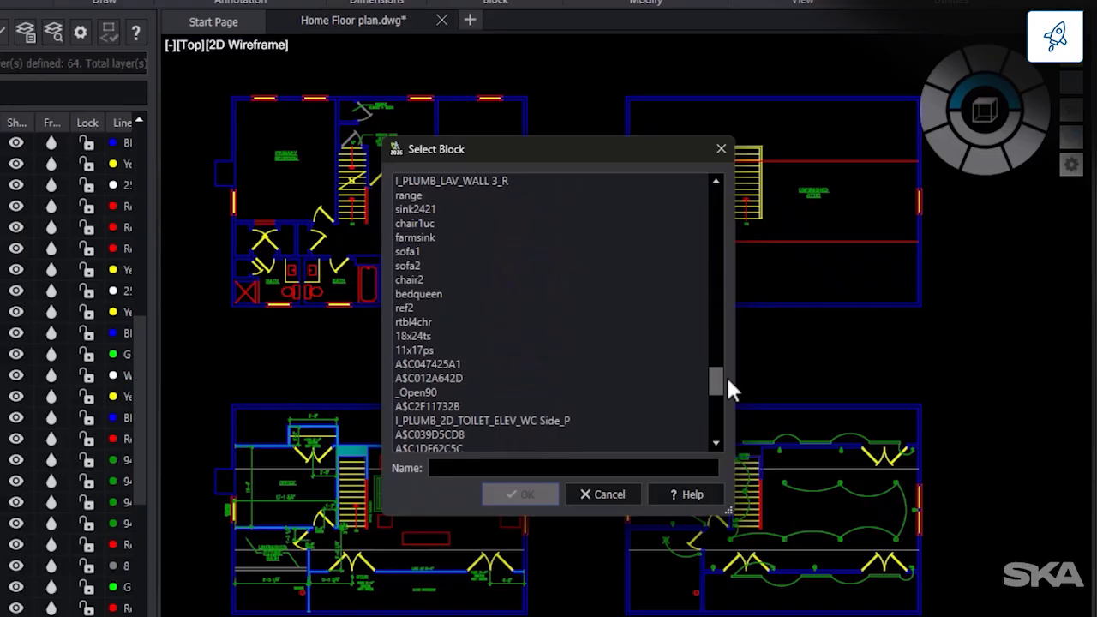
{"action": "left_click", "coordinate": [638, 393]}
{"action": "left_click", "coordinate": [520, 495]}
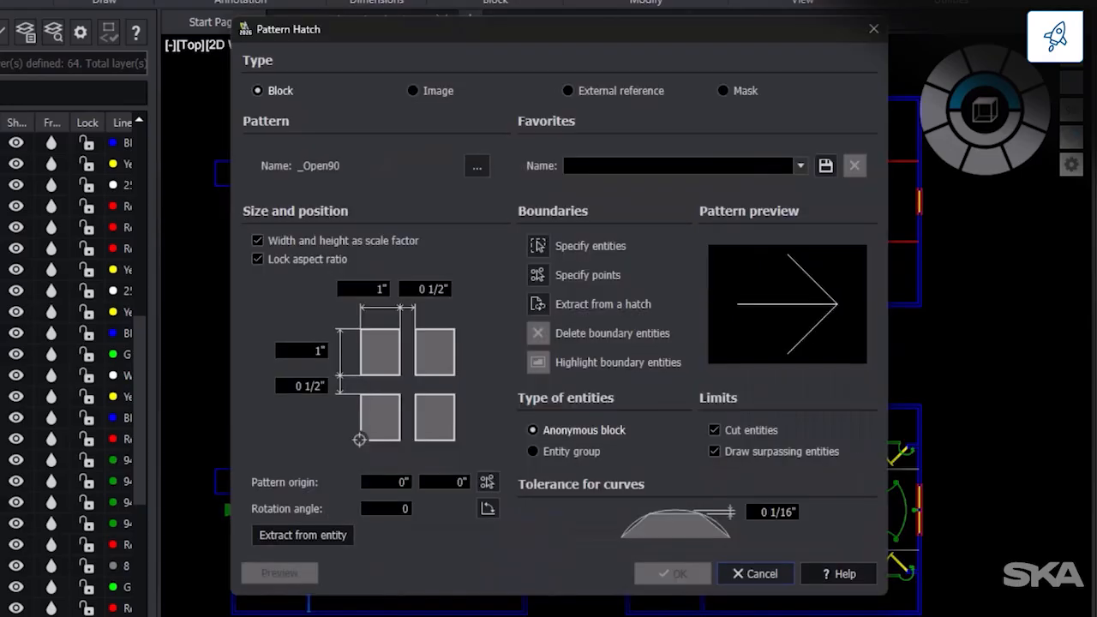
Step: Specify internal points in the walls around the primary bedroom as hatch boundaries and preview the pattern hatch
{"action": "left_click", "coordinate": [537, 275]}
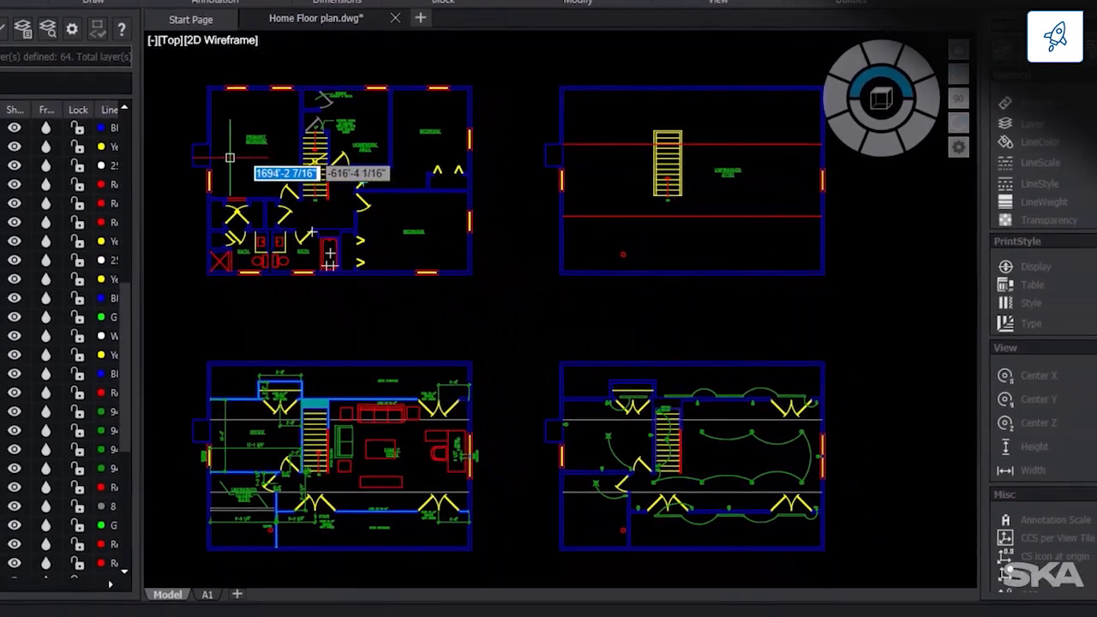
{"action": "scroll", "coordinate": [258, 176], "scroll_direction": "up", "scroll_amount": 5}
{"action": "middle_click_drag", "start_coordinate": [259, 177], "coordinate": [474, 415]}
{"action": "scroll", "coordinate": [426, 373], "scroll_direction": "up", "scroll_amount": 3}
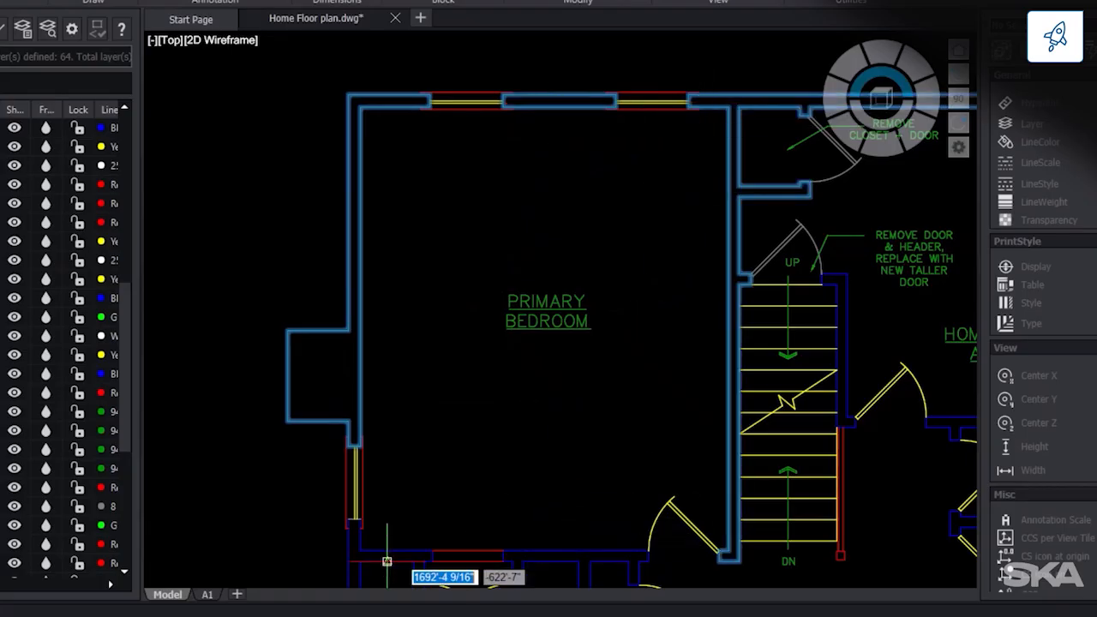
{"action": "scroll", "coordinate": [381, 554], "scroll_direction": "up", "scroll_amount": 2}
{"action": "left_click", "coordinate": [382, 556]}
{"action": "left_click", "coordinate": [669, 558]}
{"action": "key", "text": "Return"}
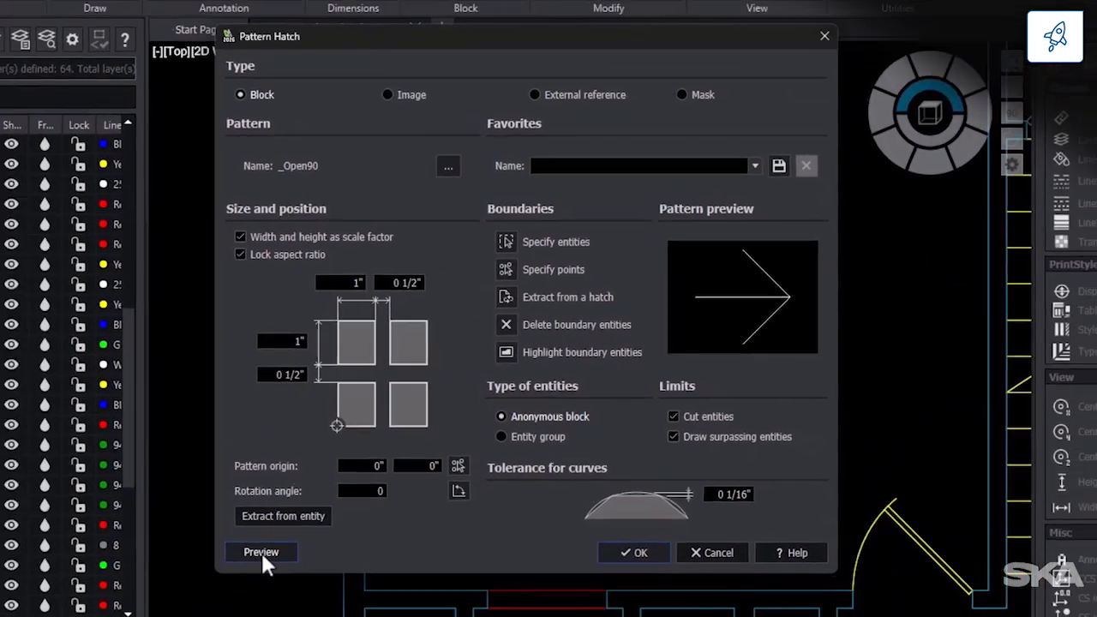
{"action": "left_click", "coordinate": [252, 567]}
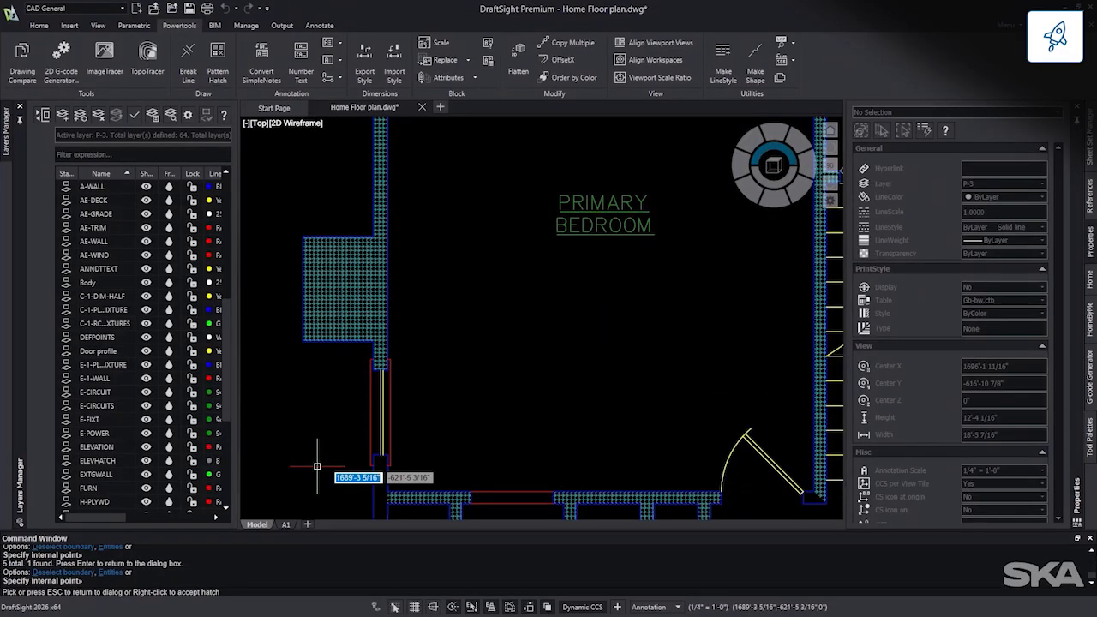
{"action": "scroll", "coordinate": [317, 466], "scroll_direction": "up", "scroll_amount": 5}
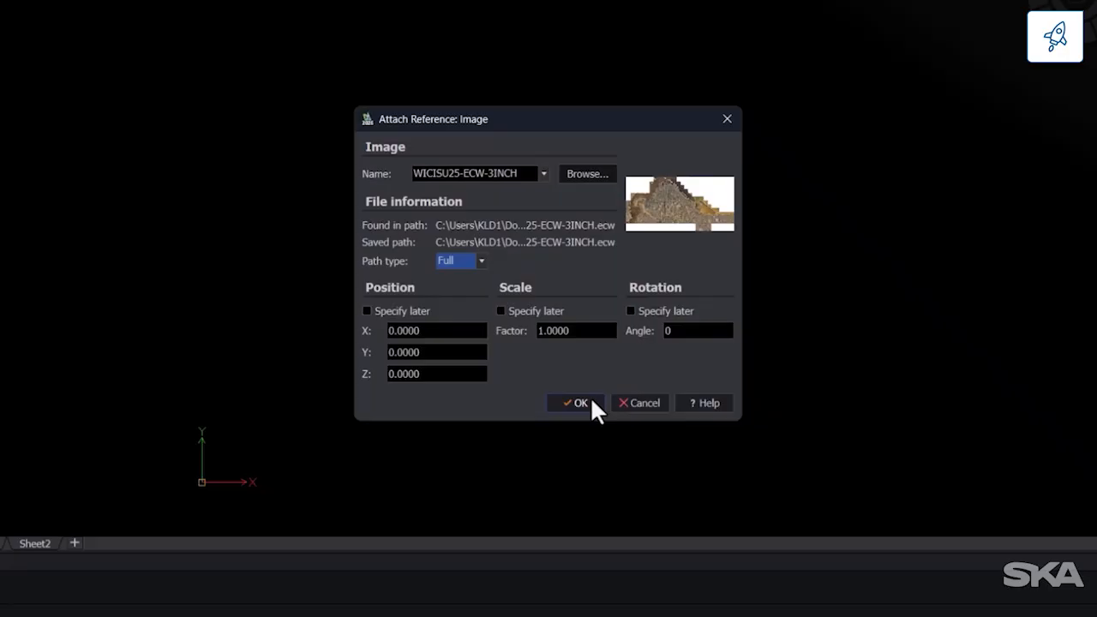
Step: Attach the image WICISU25-ECW-3INCH with a full path at position 0,0,0, scale factor 1 and rotation 0
{"action": "left_click", "coordinate": [591, 400]}
{"action": "scroll", "coordinate": [204, 486], "scroll_direction": "up", "scroll_amount": 10}
{"action": "scroll", "coordinate": [240, 400], "scroll_direction": "up", "scroll_amount": 2}
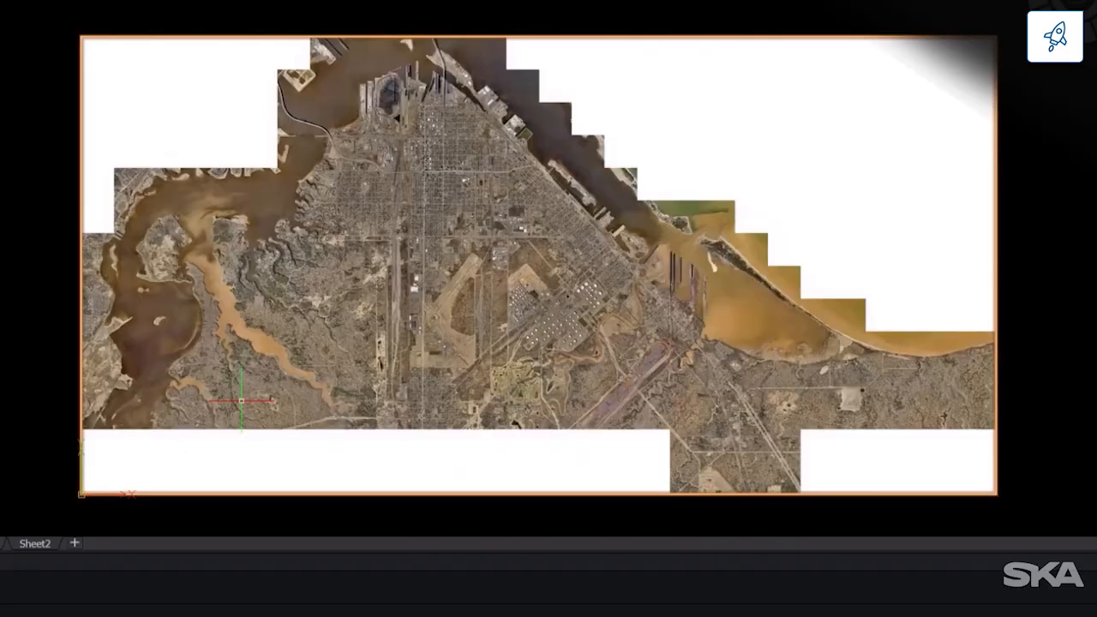
Step: Clip the attached aerial image with a rectangular boundary around the campus and its sports field
{"action": "type", "text": "image"}
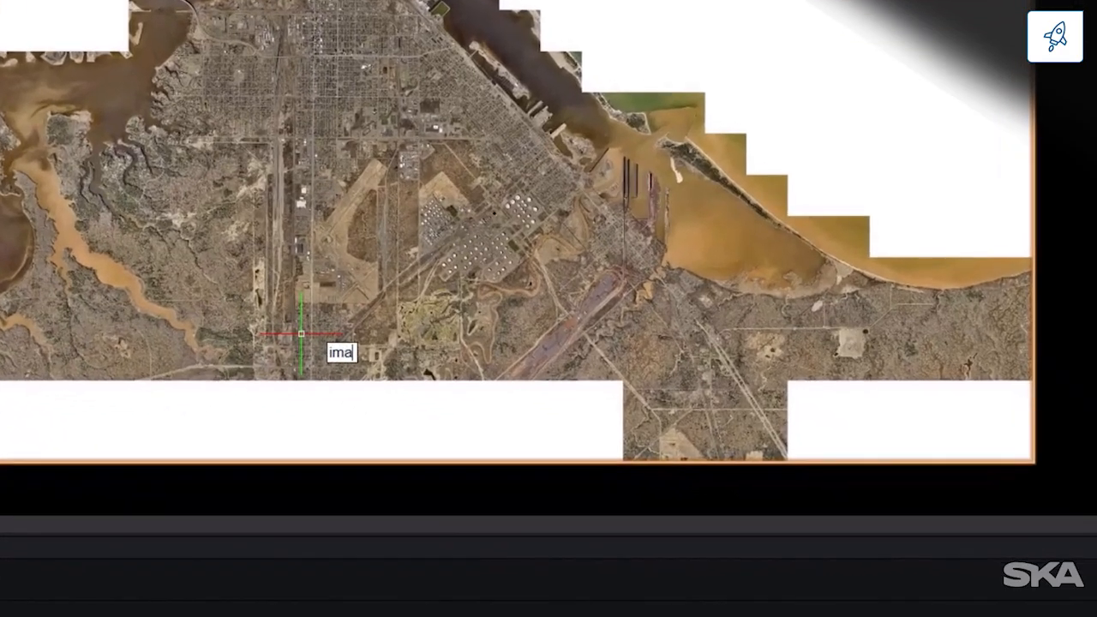
{"action": "type", "text": "c"}
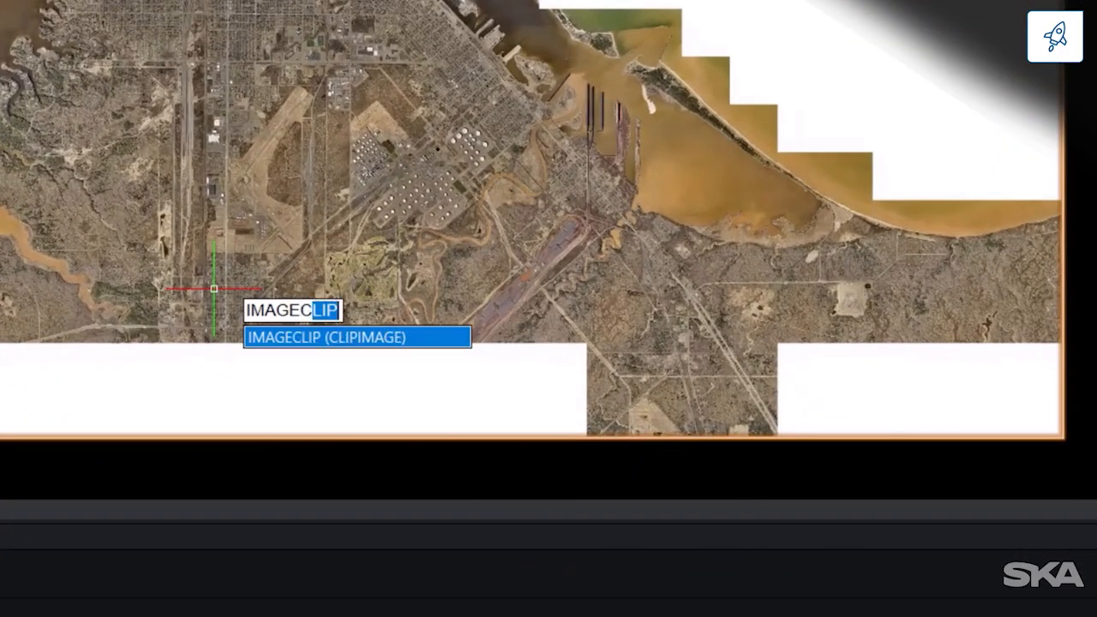
{"action": "key", "text": "Return"}
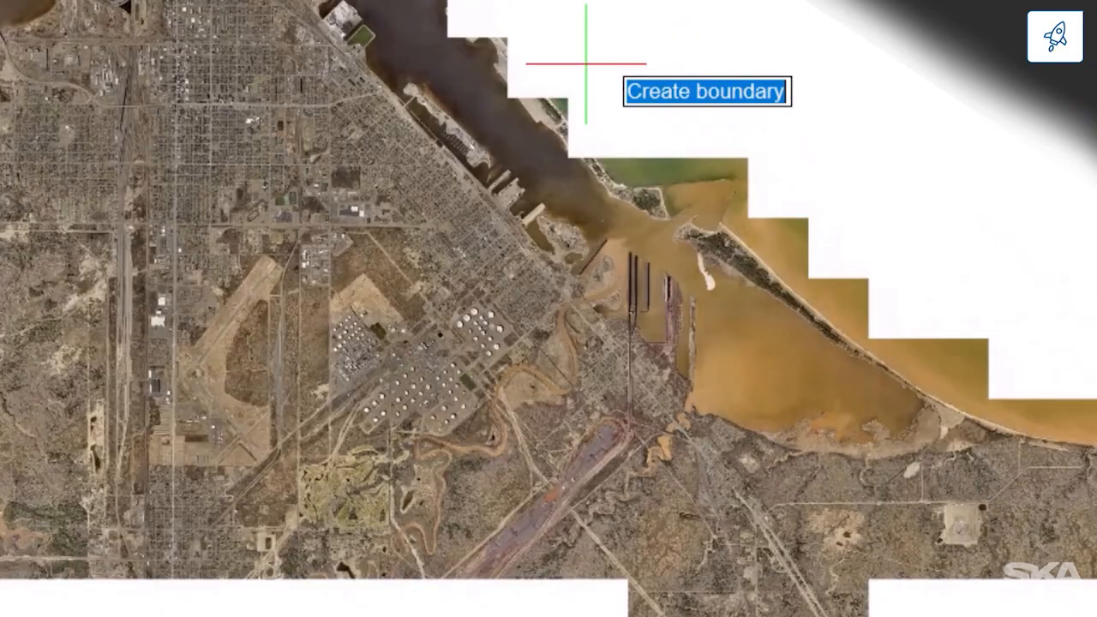
{"action": "key", "text": "Return"}
{"action": "key", "text": "Return"}
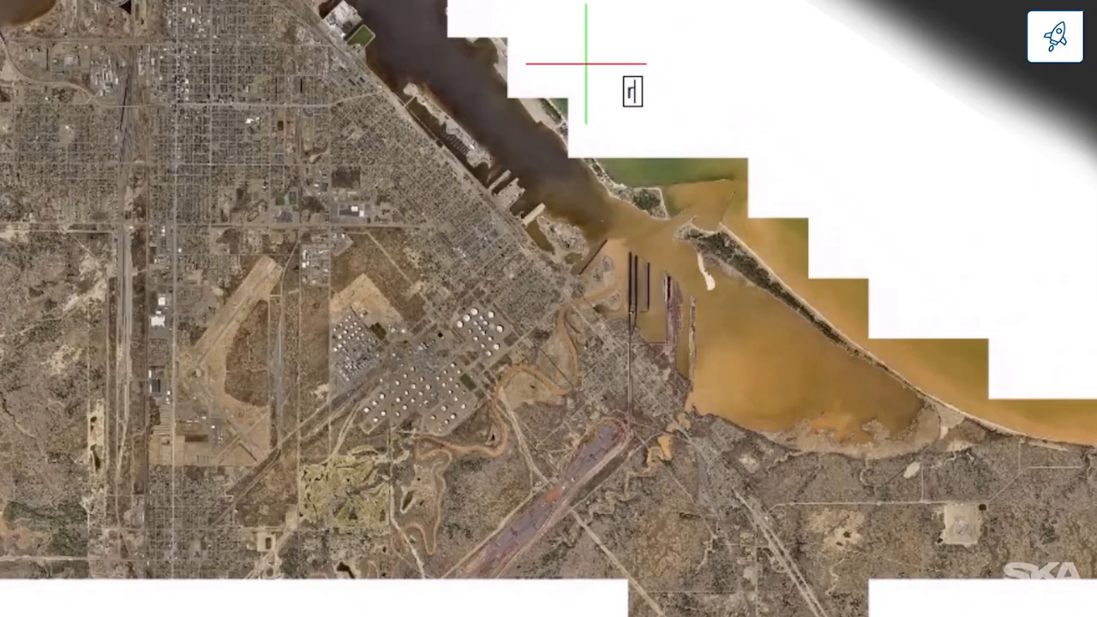
{"action": "scroll", "coordinate": [312, 105], "scroll_direction": "up", "scroll_amount": 4}
{"action": "scroll", "coordinate": [311, 112], "scroll_direction": "up", "scroll_amount": 6}
{"action": "middle_click_drag", "start_coordinate": [203, 184], "coordinate": [507, 220]}
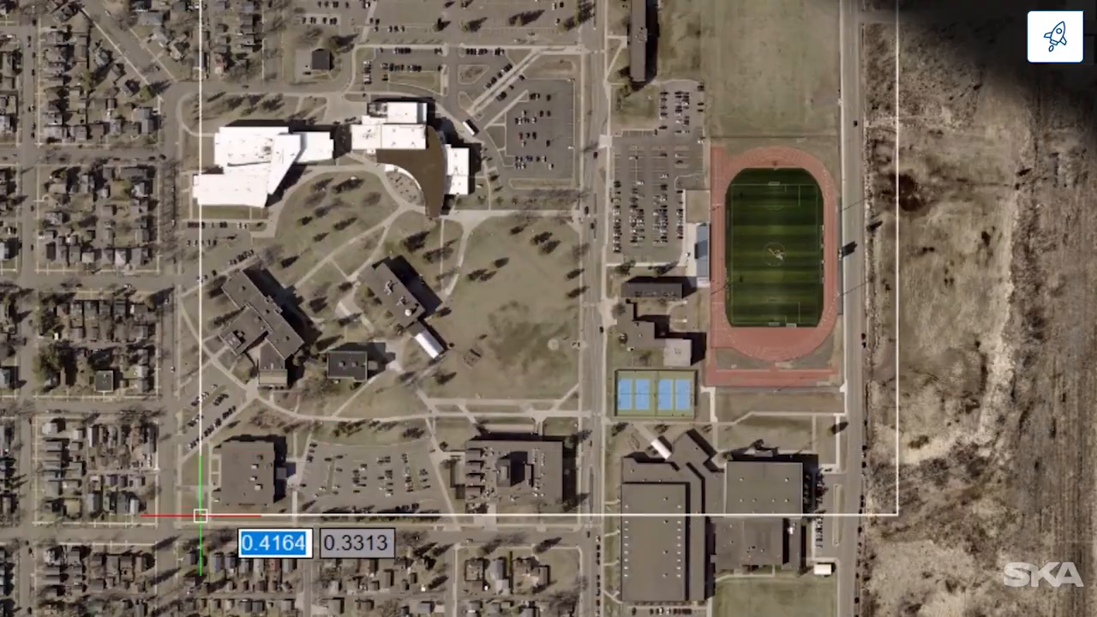
{"action": "left_click", "coordinate": [149, 558]}
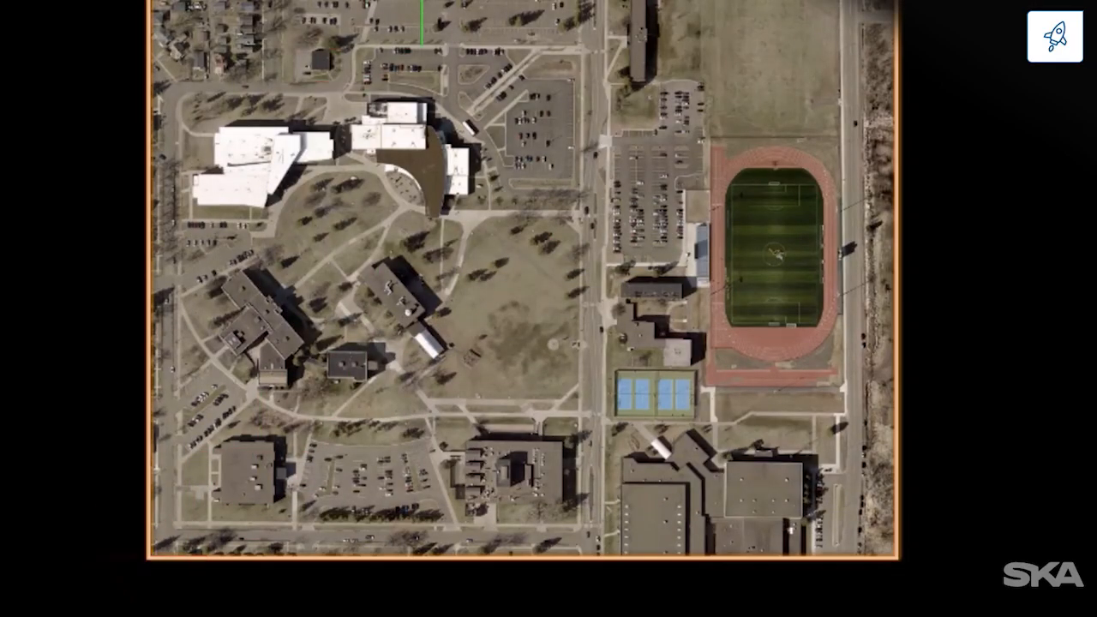
Step: Scale the clipped image, starting the reference length at the parking line beside the white car
{"action": "scroll", "coordinate": [421, 1], "scroll_direction": "up", "scroll_amount": 4}
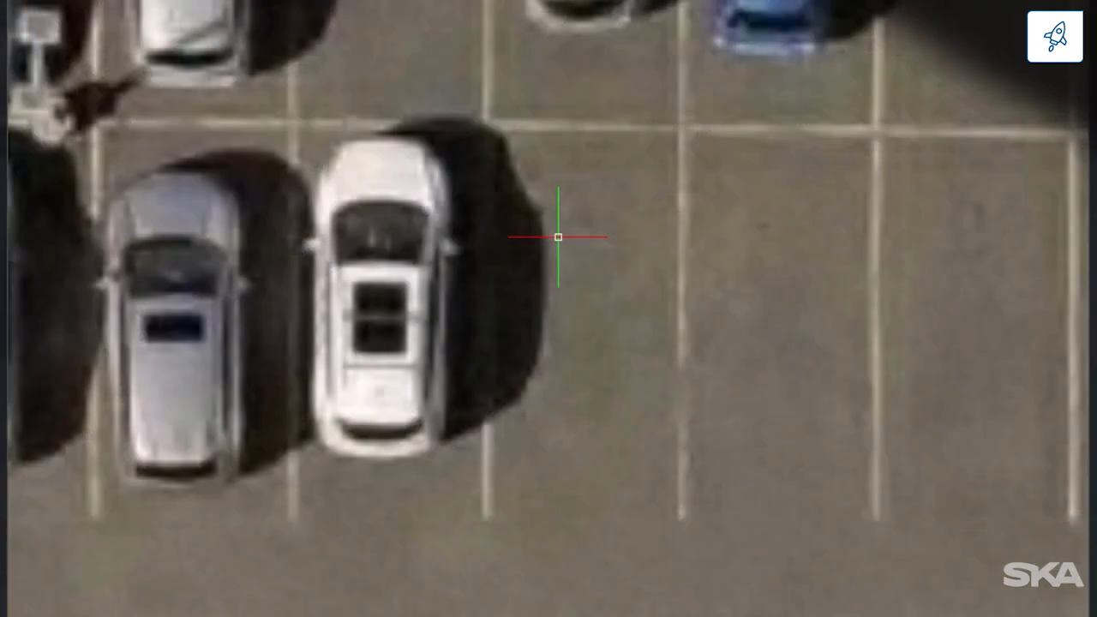
{"action": "type", "text": "SC"}
{"action": "key", "text": "Return"}
{"action": "key", "text": "Return"}
{"action": "left_click", "coordinate": [484, 126]}
{"action": "left_click", "coordinate": [486, 127]}
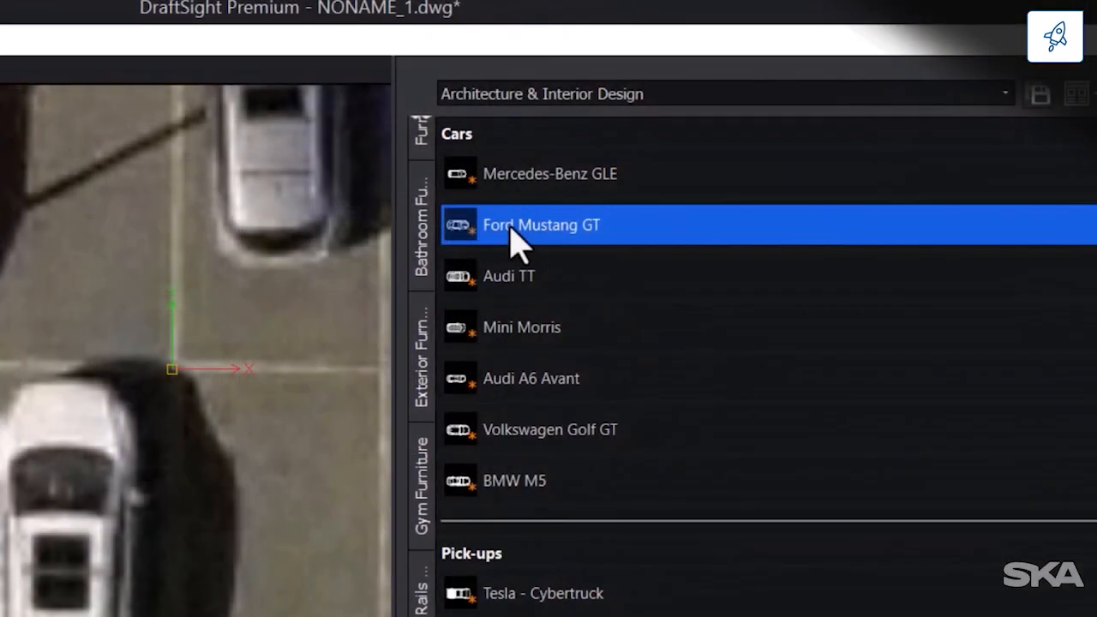
Step: Insert the Ford Mustang GT car block in the empty parking space beside the white car
{"action": "left_click", "coordinate": [511, 227]}
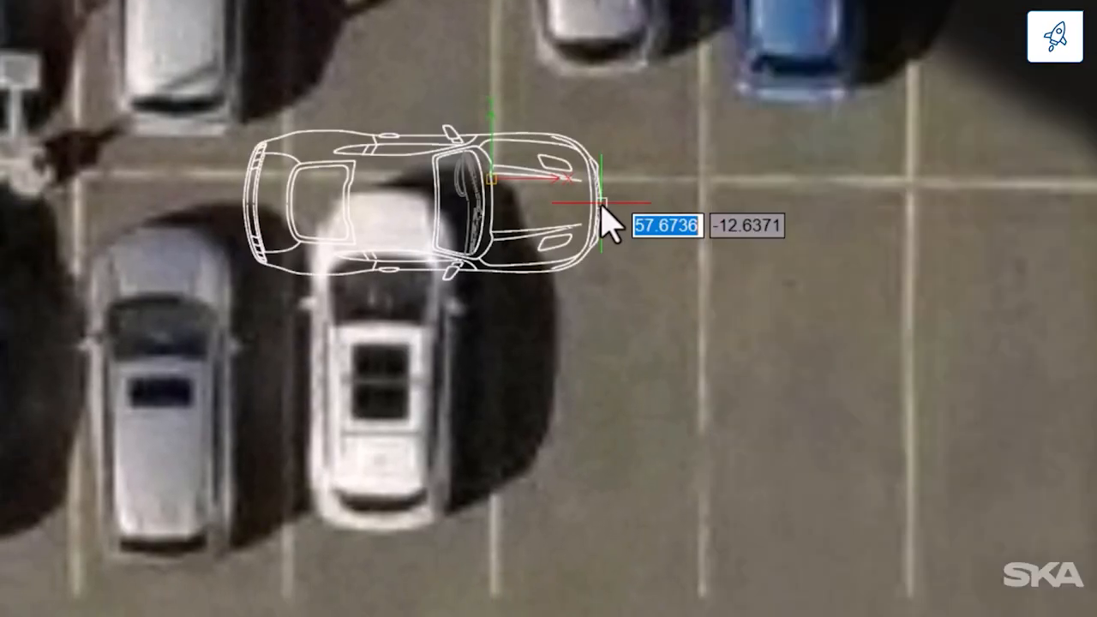
{"action": "left_click", "coordinate": [601, 203]}
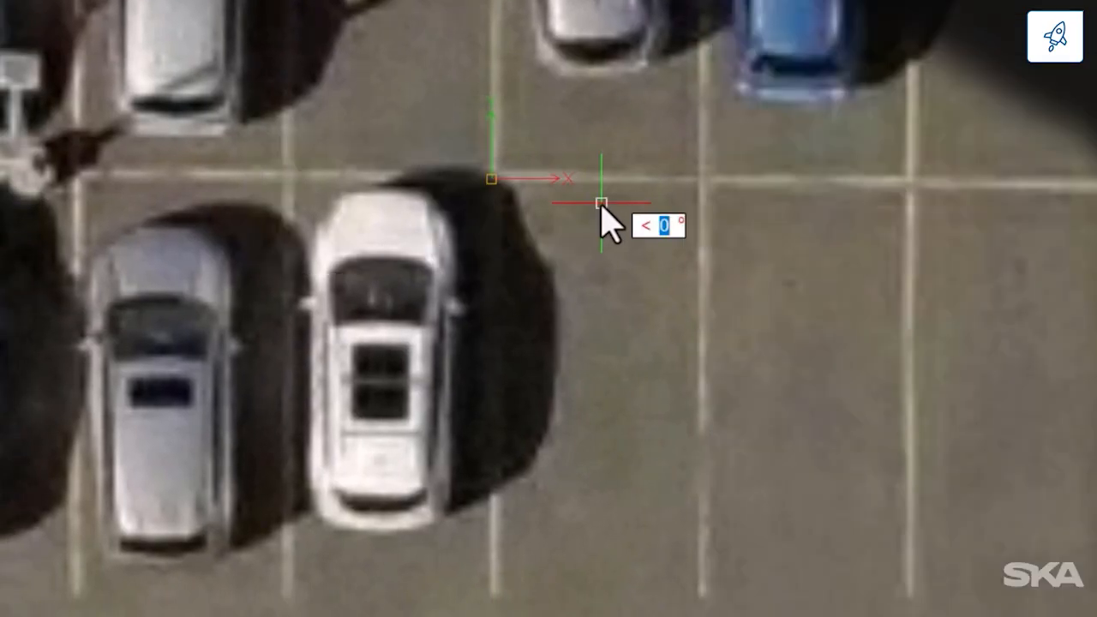
{"action": "key", "text": "Return"}
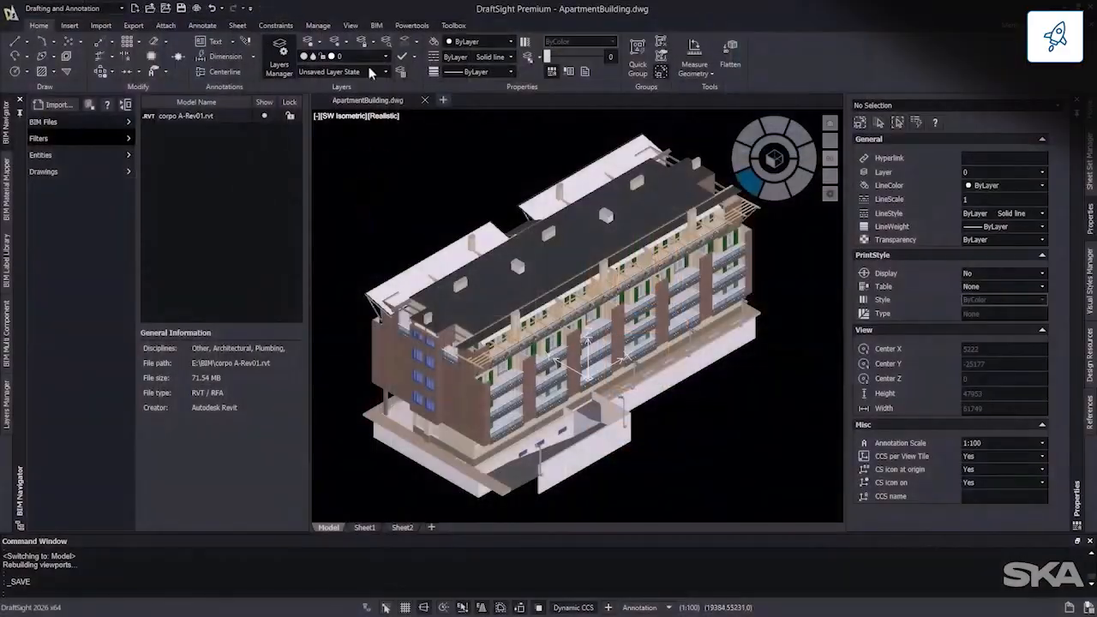
Step: Create a BIM plan named LV1 from the building's front view, with clipping planes spanning the facade's full width near the lowest balconies
{"action": "left_click", "coordinate": [376, 27]}
{"action": "left_click", "coordinate": [776, 193]}
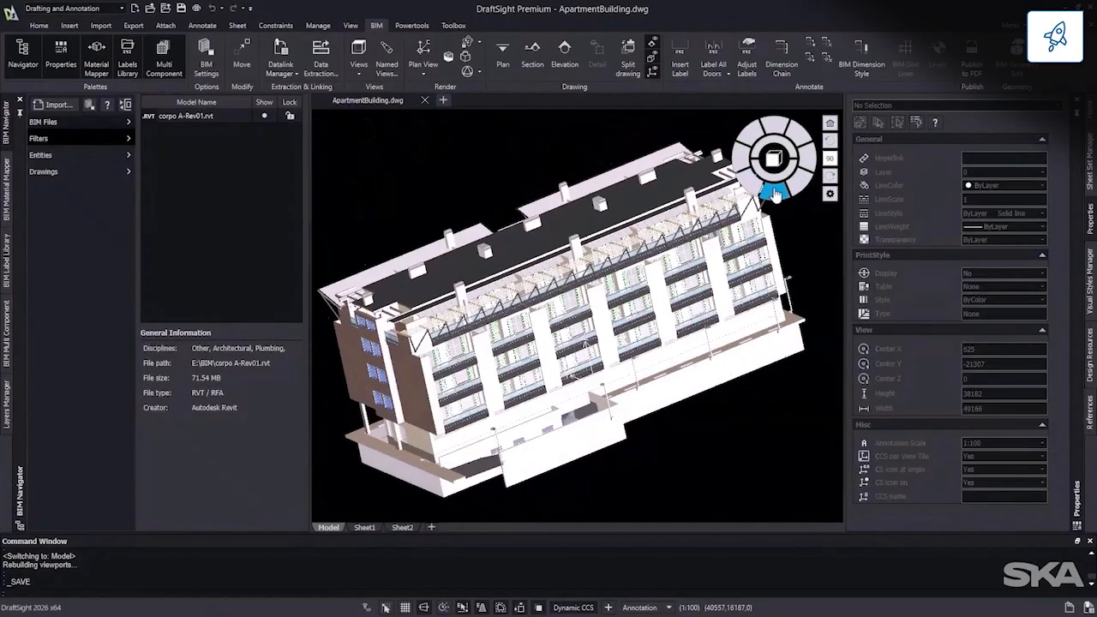
{"action": "left_click", "coordinate": [509, 64]}
{"action": "middle_click_drag", "start_coordinate": [403, 287], "coordinate": [440, 289]}
{"action": "left_click", "coordinate": [342, 339]}
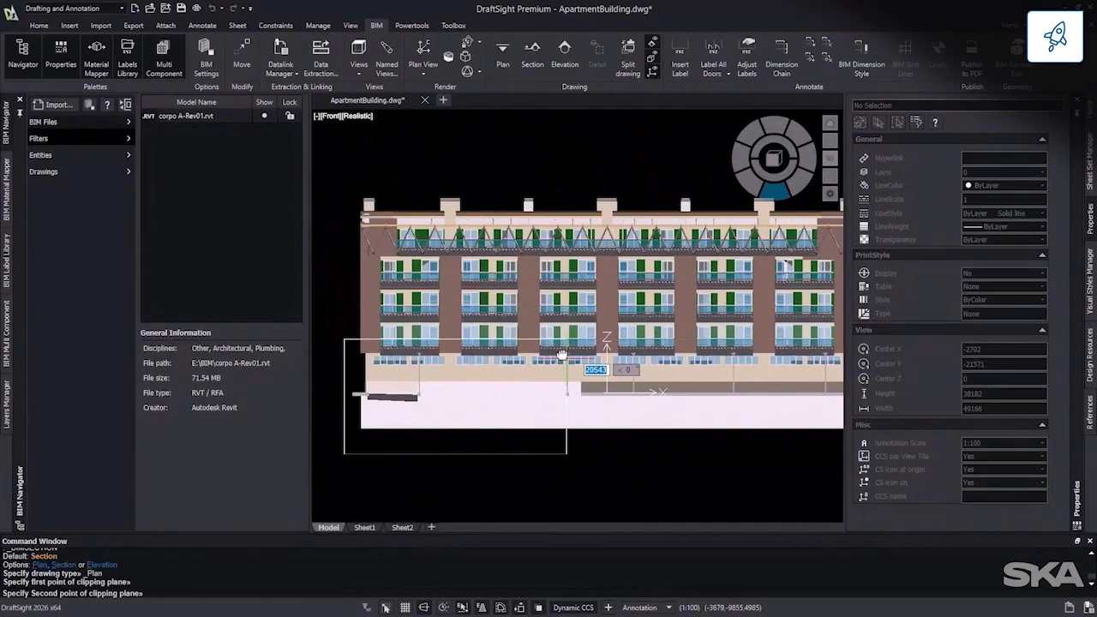
{"action": "middle_click_drag", "start_coordinate": [576, 358], "coordinate": [413, 355]}
{"action": "left_click", "coordinate": [705, 354]}
{"action": "left_click", "coordinate": [718, 363]}
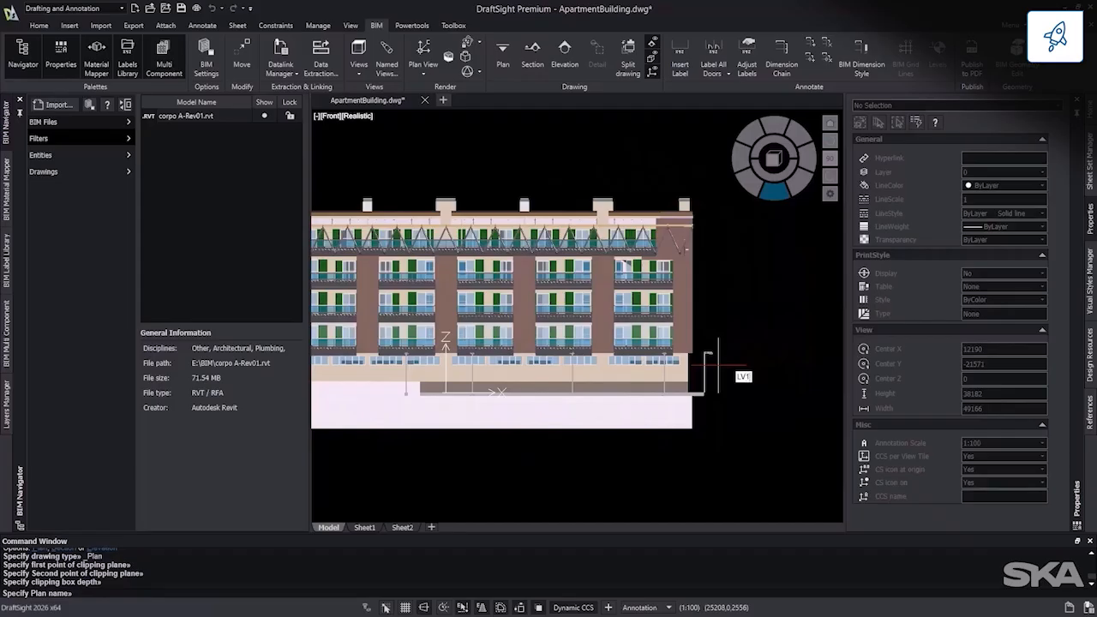
{"action": "key", "text": "Return"}
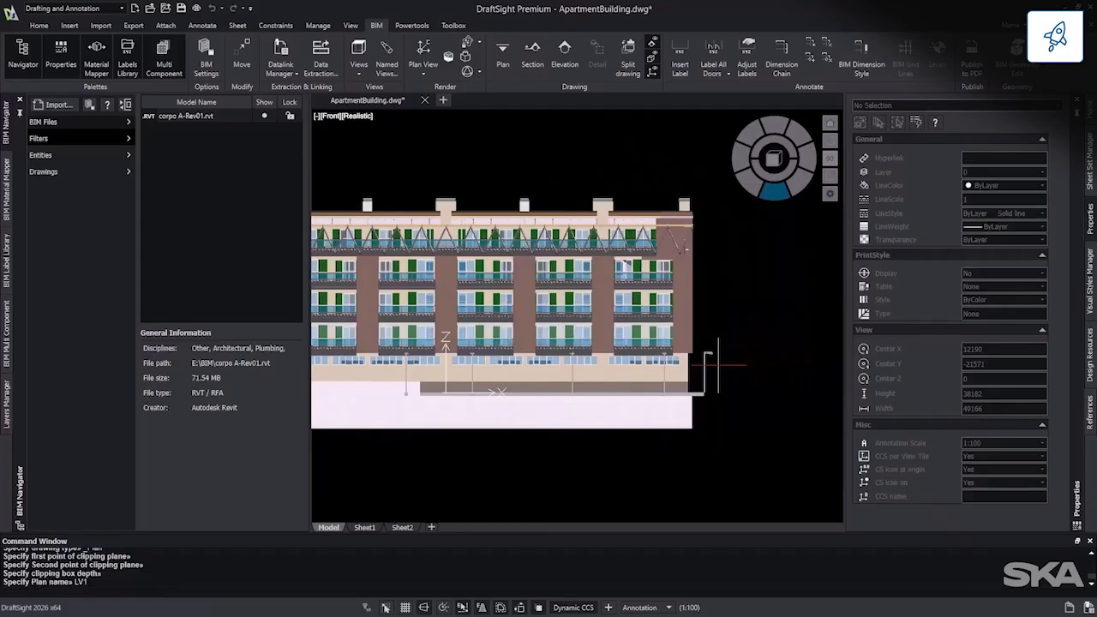
{"action": "left_click", "coordinate": [770, 194]}
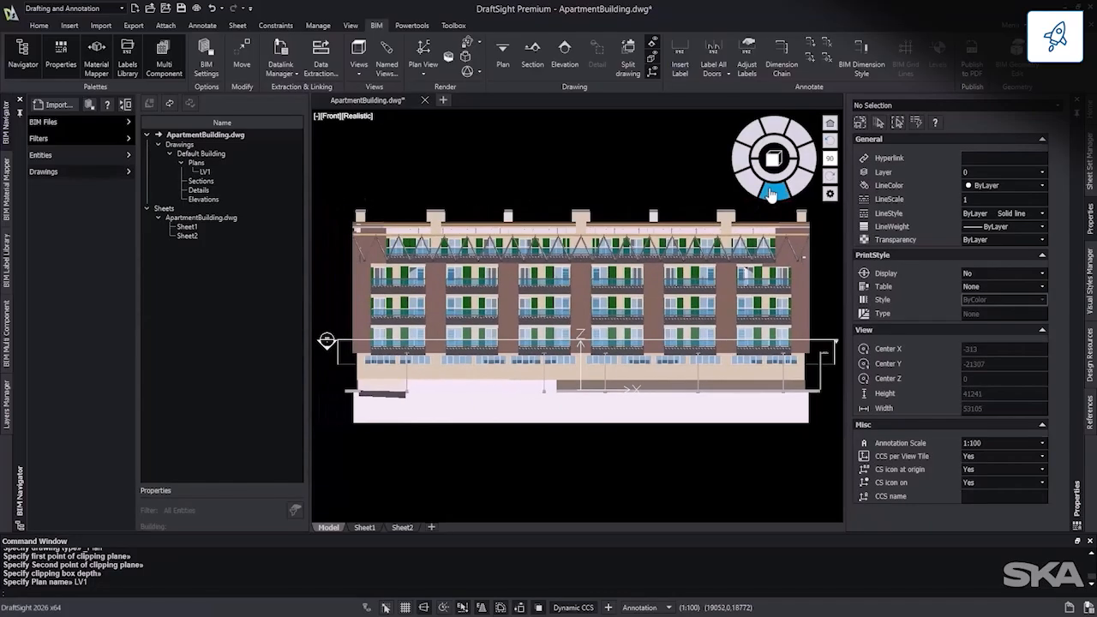
{"action": "left_click", "coordinate": [753, 187]}
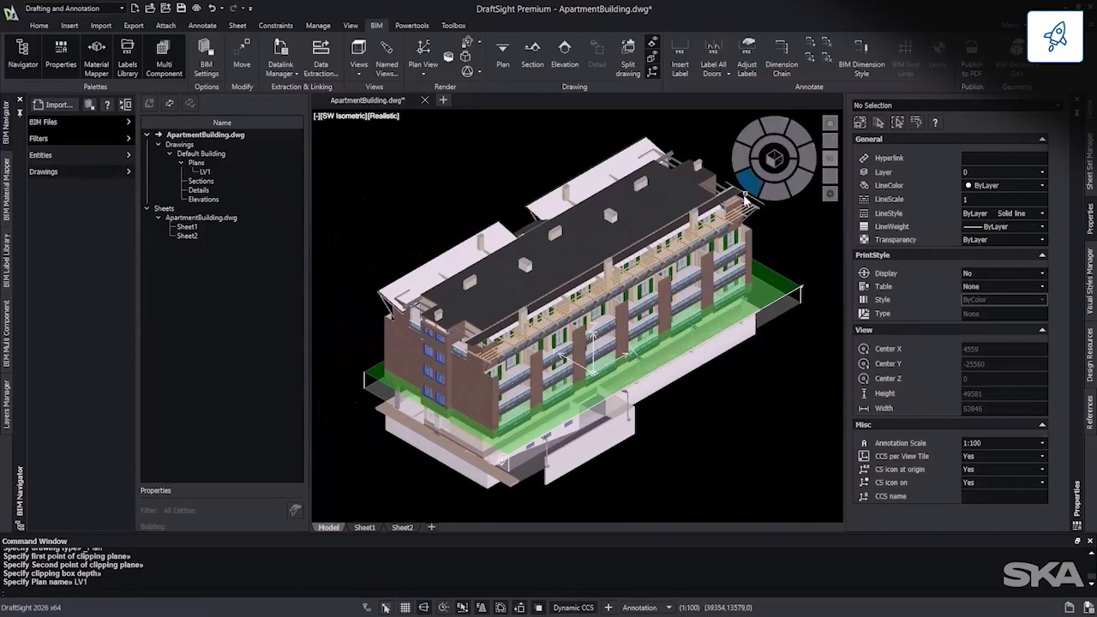
Step: Insert the TITLEBLOCK block on Sheet1 at position 0,0,0 with scale 1 and rotation angle 0
{"action": "left_click", "coordinate": [365, 527]}
{"action": "left_click", "coordinate": [68, 25]}
{"action": "left_click", "coordinate": [174, 65]}
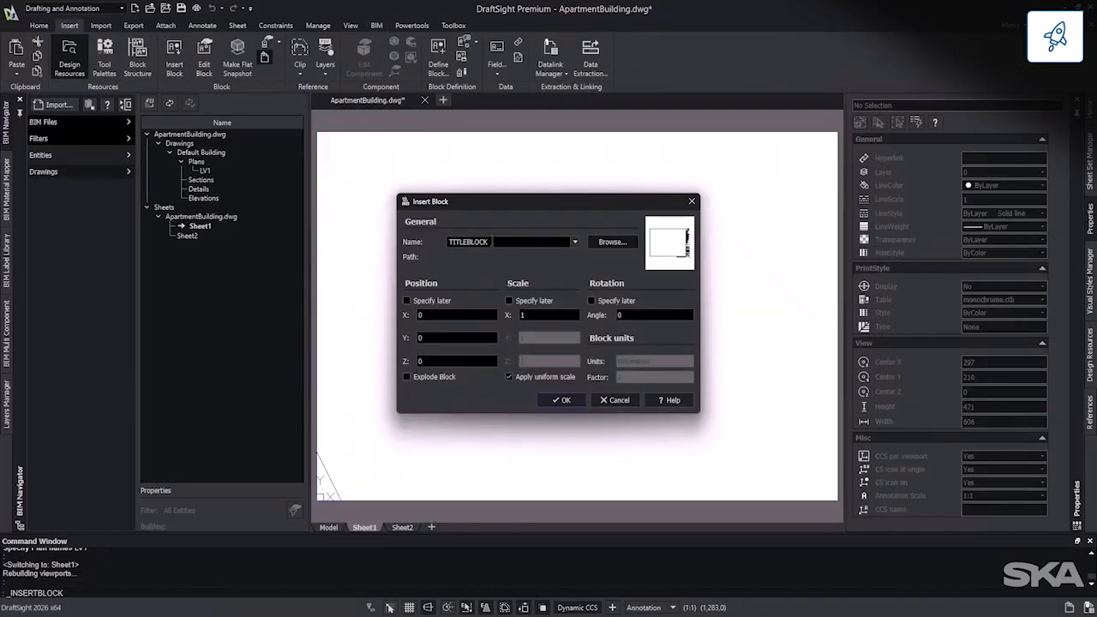
{"action": "left_click", "coordinate": [562, 400]}
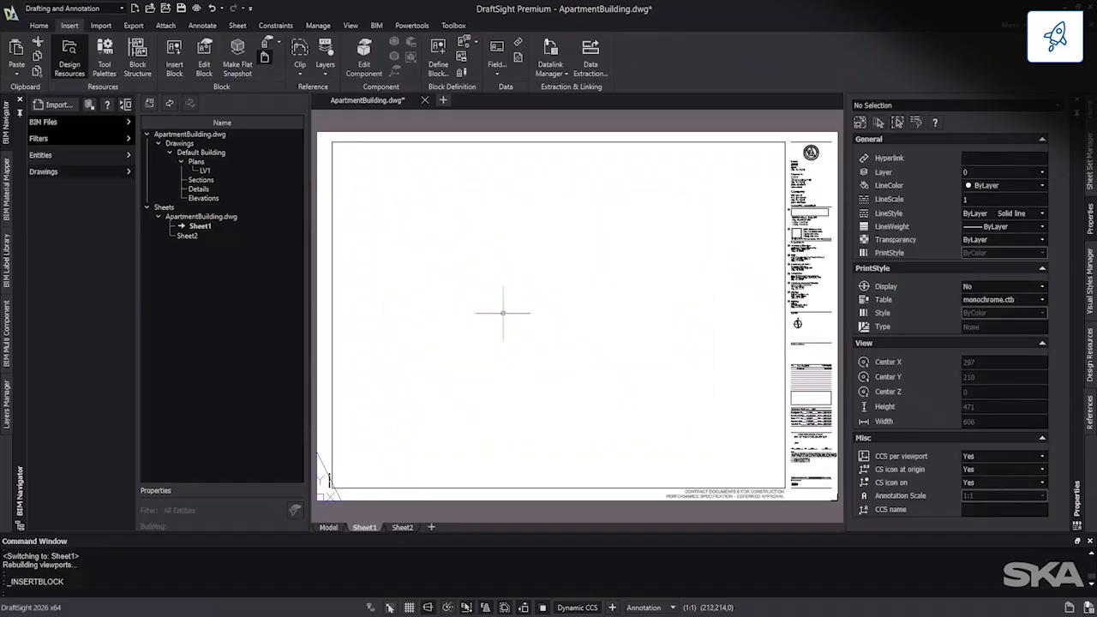
Step: Place the LV1 plan on Sheet1 at 1:100 and move its view title closer beneath the plan
{"action": "right_click", "coordinate": [232, 172]}
{"action": "left_click", "coordinate": [253, 182]}
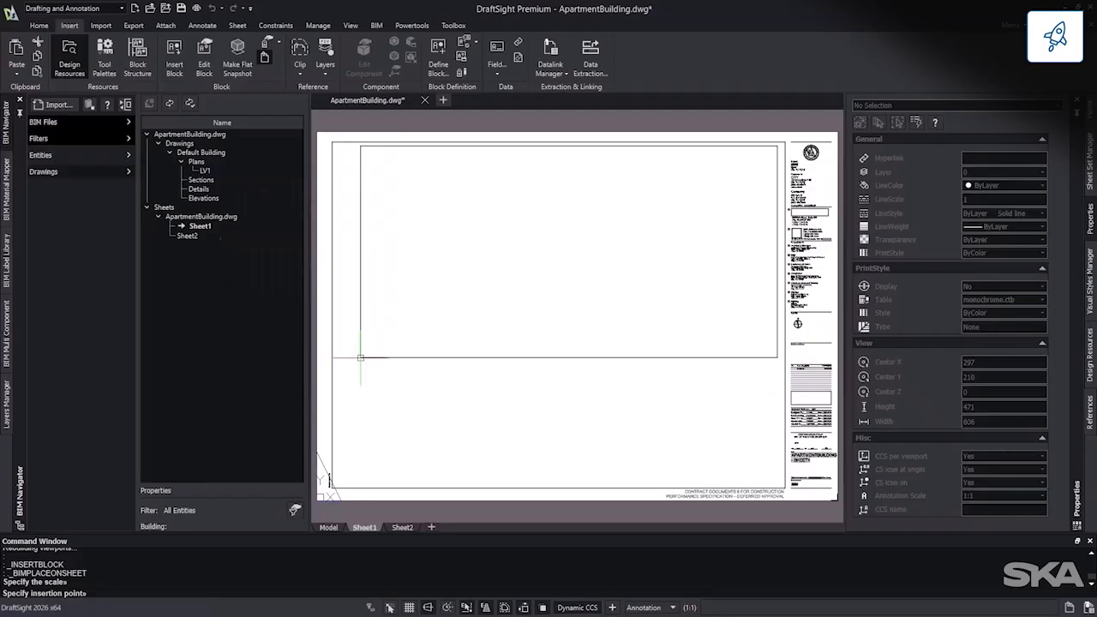
{"action": "left_click", "coordinate": [360, 357]}
{"action": "left_click", "coordinate": [343, 374]}
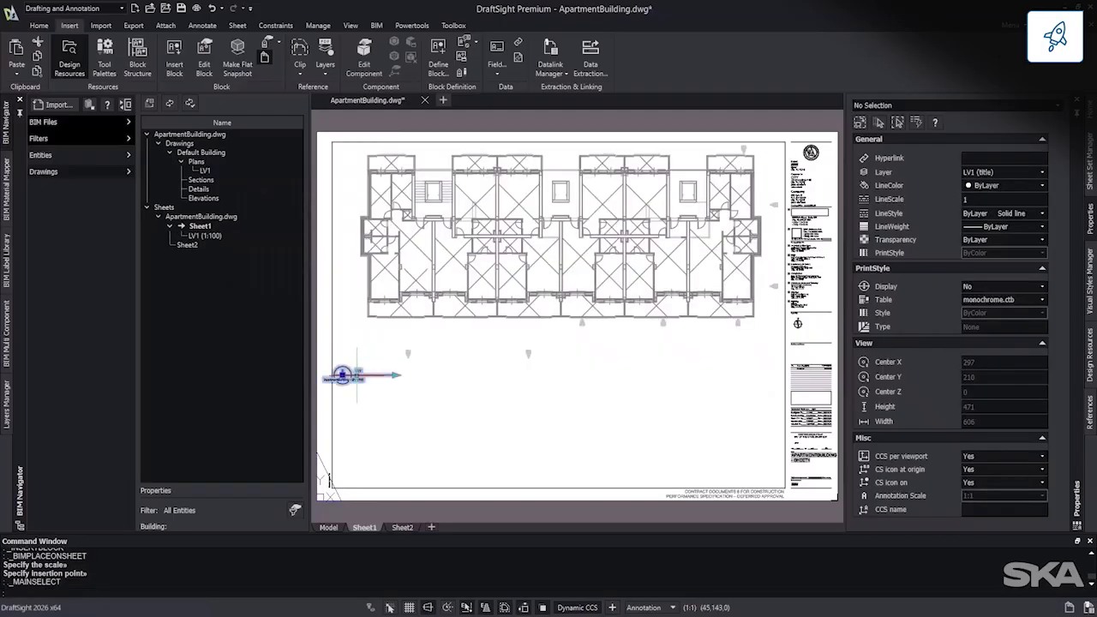
{"action": "left_click", "coordinate": [342, 376]}
{"action": "left_click", "coordinate": [440, 351]}
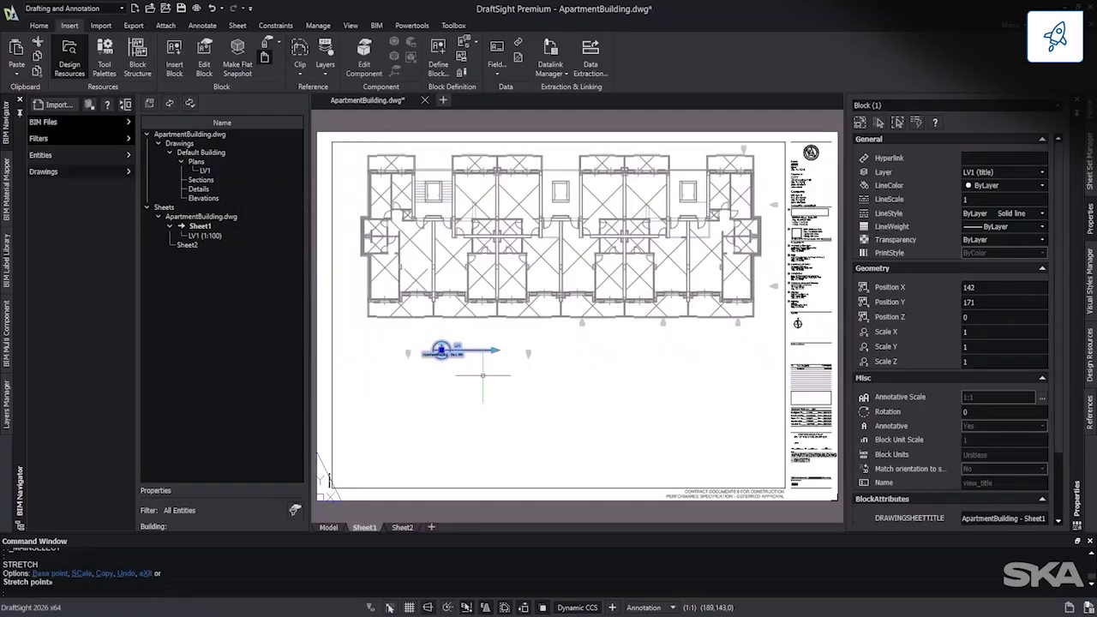
{"action": "key", "text": "Escape"}
Step: Show the LV1 viewport boundary on Sheet1 and shrink its height to about 211 so it fits closely around the plan
{"action": "right_click", "coordinate": [240, 244]}
{"action": "left_click", "coordinate": [288, 270]}
{"action": "left_click", "coordinate": [356, 359]}
{"action": "left_click", "coordinate": [343, 329]}
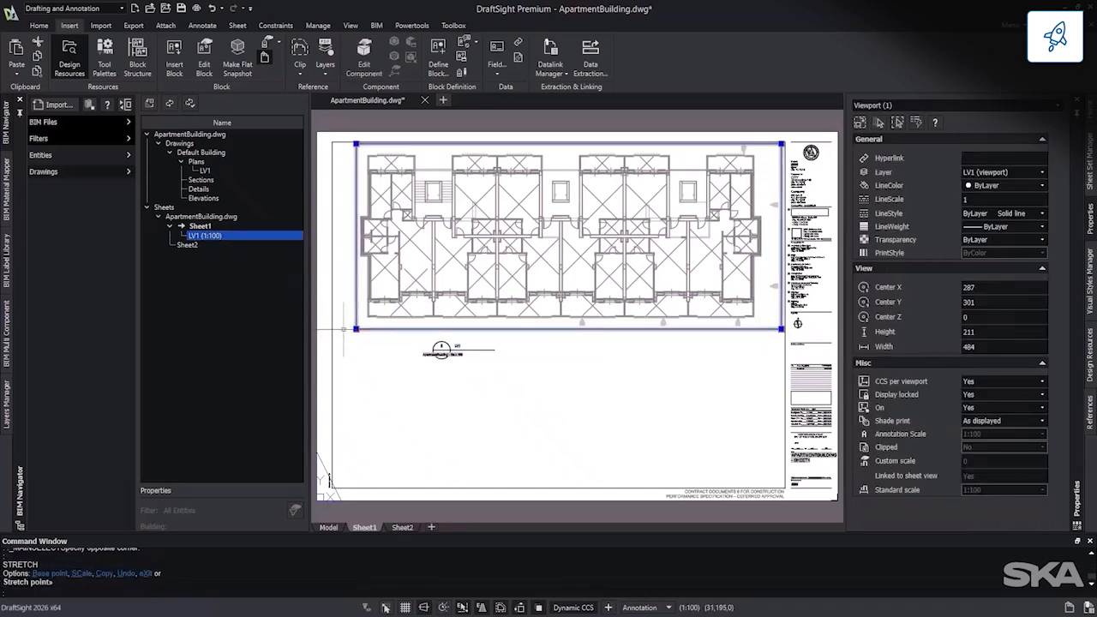
{"action": "key", "text": "Escape"}
Step: Move the LV1 view title just below the resized viewport, nearer the middle of the plan
{"action": "left_click", "coordinate": [449, 351]}
{"action": "left_click", "coordinate": [441, 350]}
{"action": "left_click", "coordinate": [532, 337]}
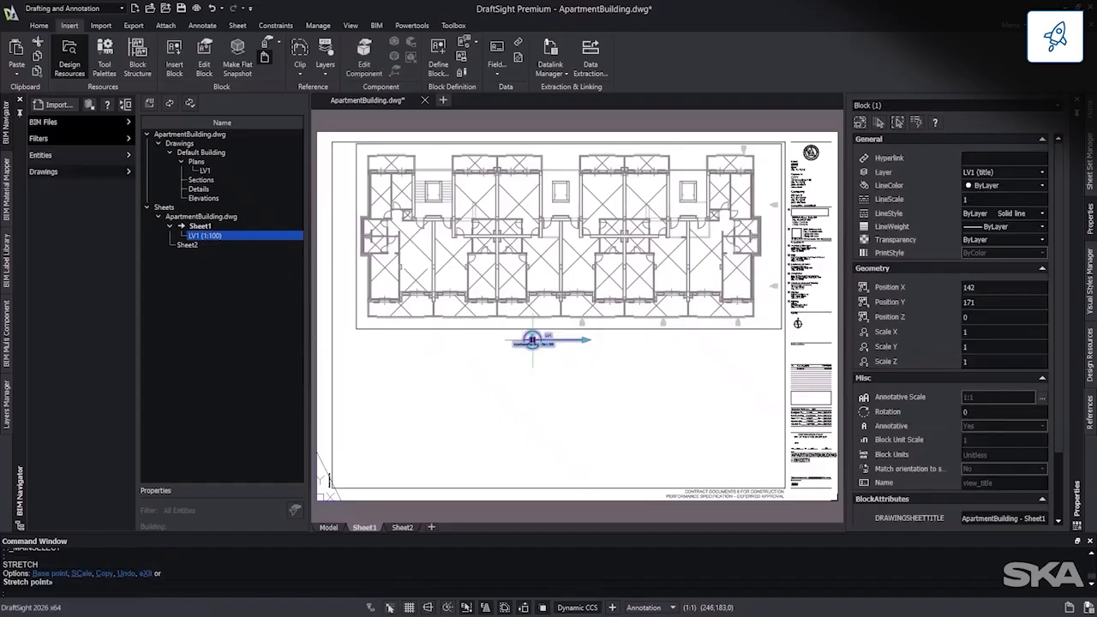
{"action": "key", "text": "Escape"}
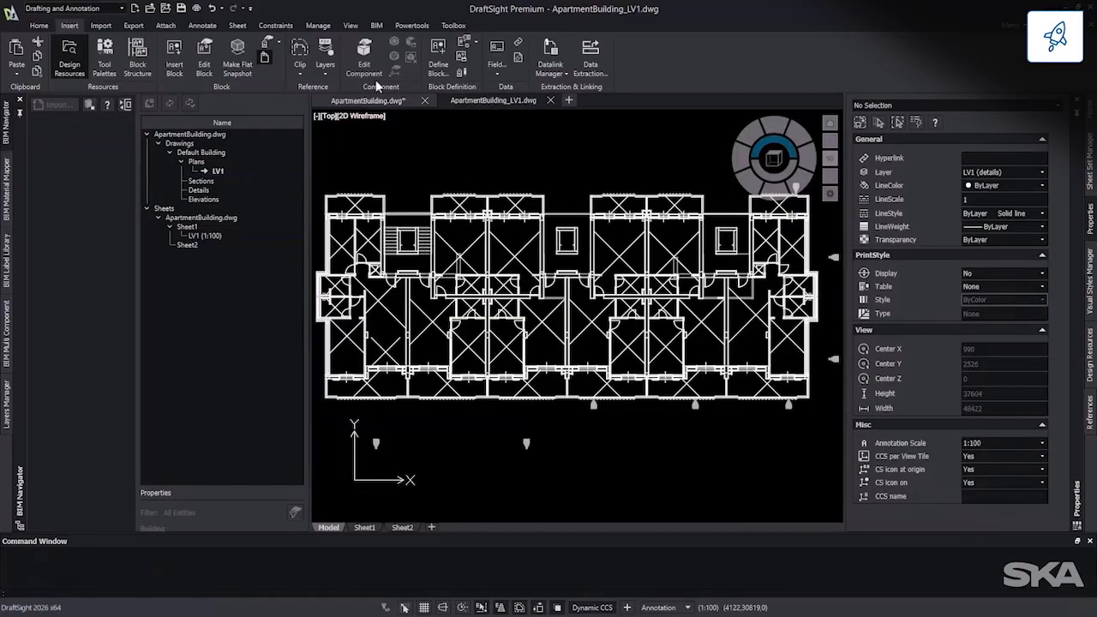
Step: Look through the BIM Material Mapper and BIM Label Library palettes in the ApartmentBuilding_LV1 drawing
{"action": "left_click", "coordinate": [377, 25]}
{"action": "left_click", "coordinate": [6, 190]}
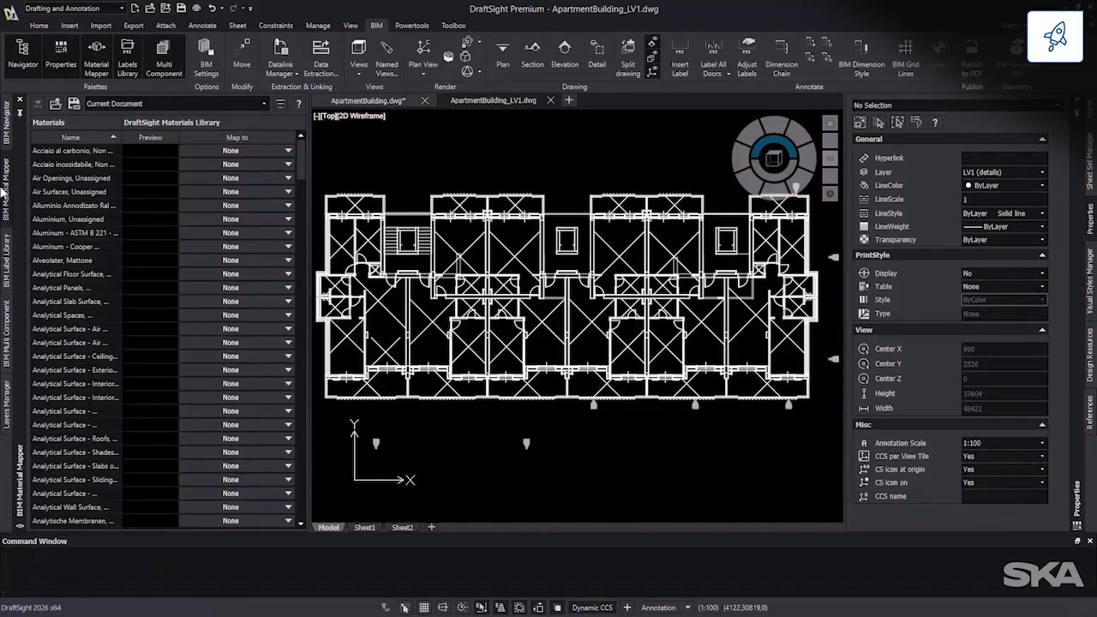
{"action": "left_click", "coordinate": [7, 250]}
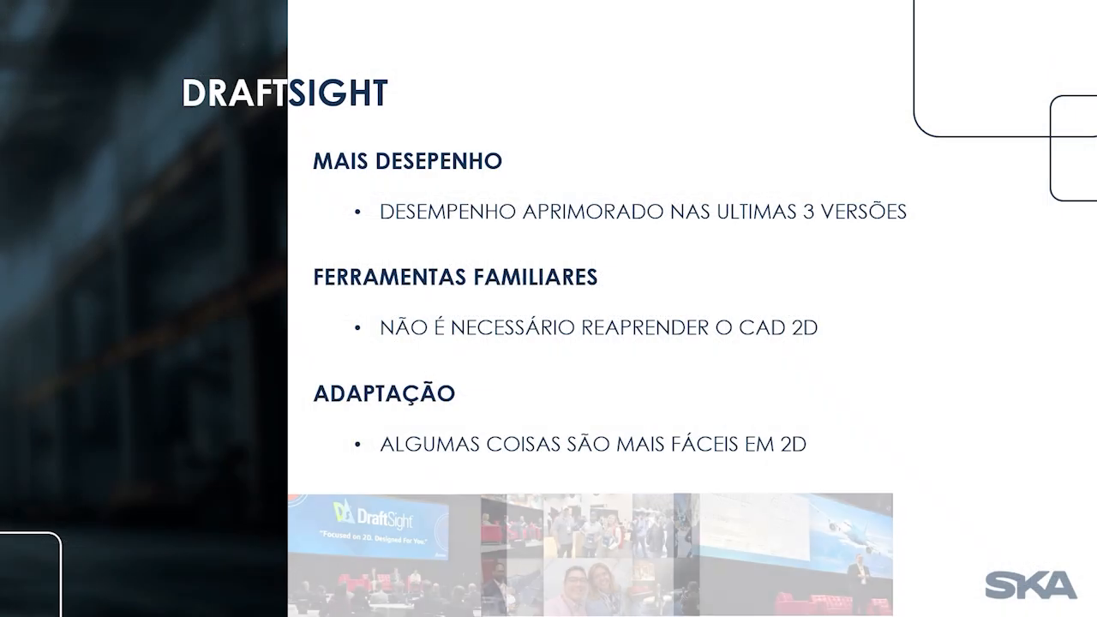
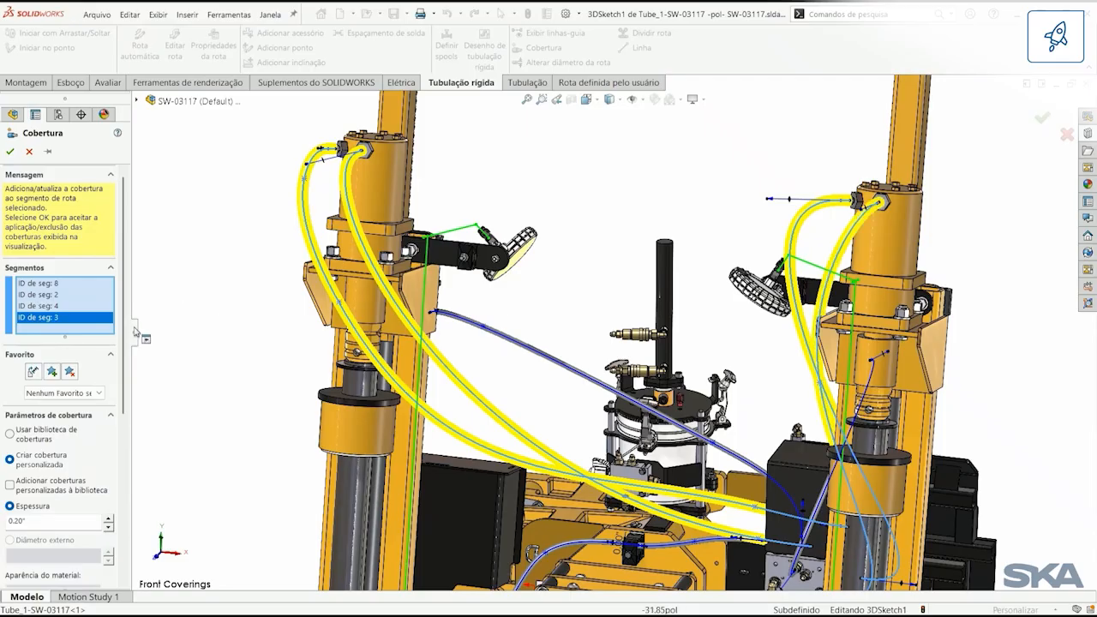
Step: Add a custom covering layer of Silício, 0.10" thick, to the four selected hose segments
{"action": "scroll", "coordinate": [129, 351], "scroll_direction": "down", "scroll_amount": 3}
{"action": "left_click_drag", "start_coordinate": [128, 352], "coordinate": [159, 345]}
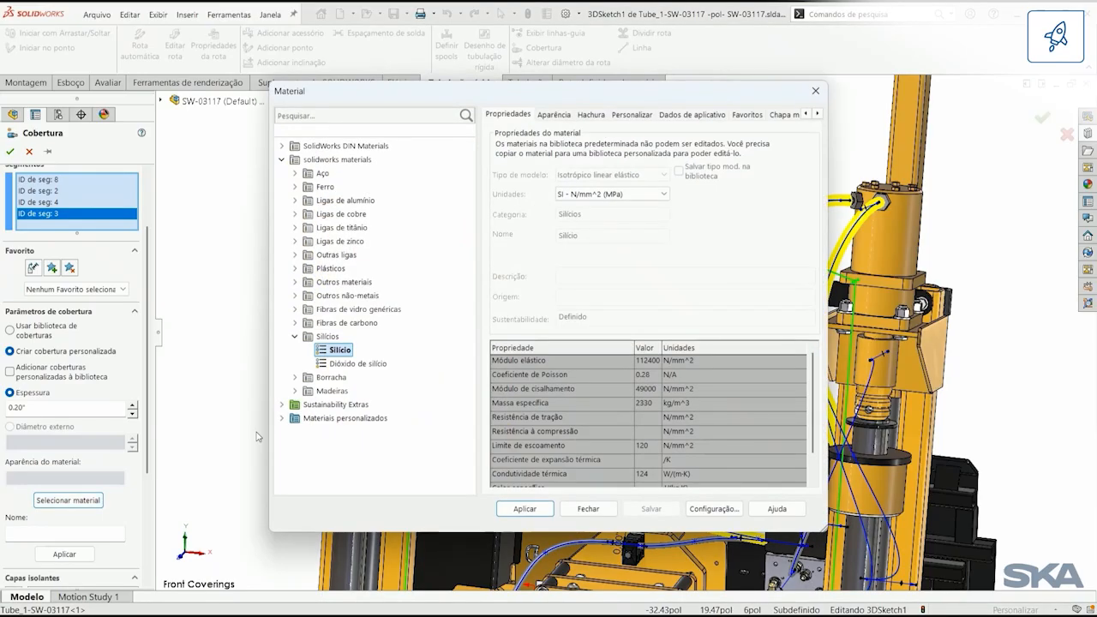
{"action": "left_click", "coordinate": [522, 508]}
{"action": "left_click", "coordinate": [584, 509]}
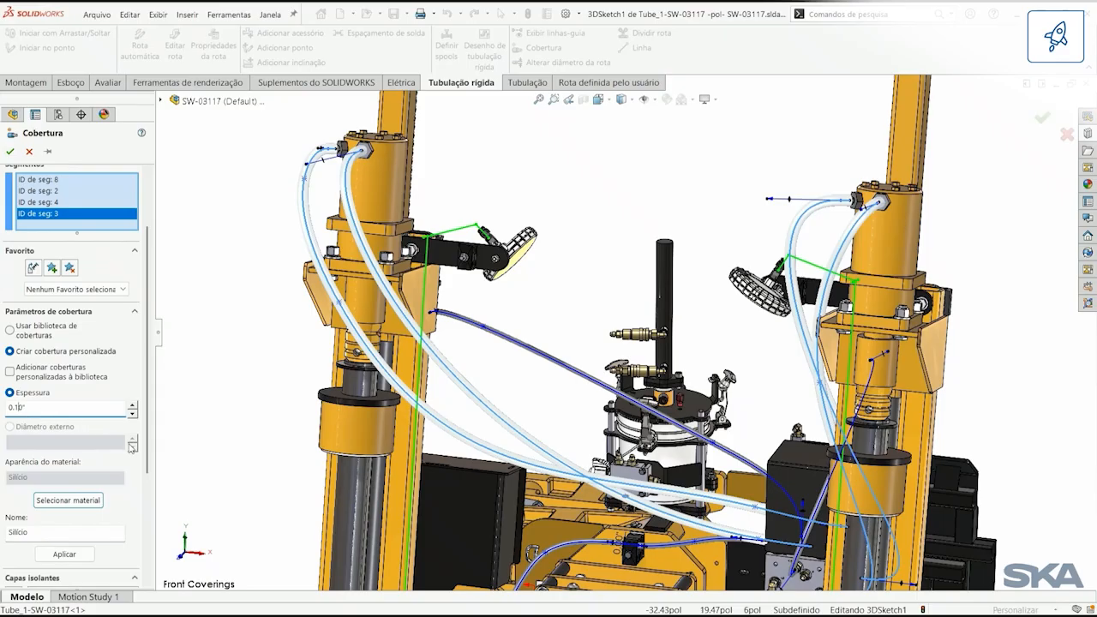
{"action": "scroll", "coordinate": [95, 428], "scroll_direction": "down", "scroll_amount": 3}
{"action": "left_click", "coordinate": [69, 499]}
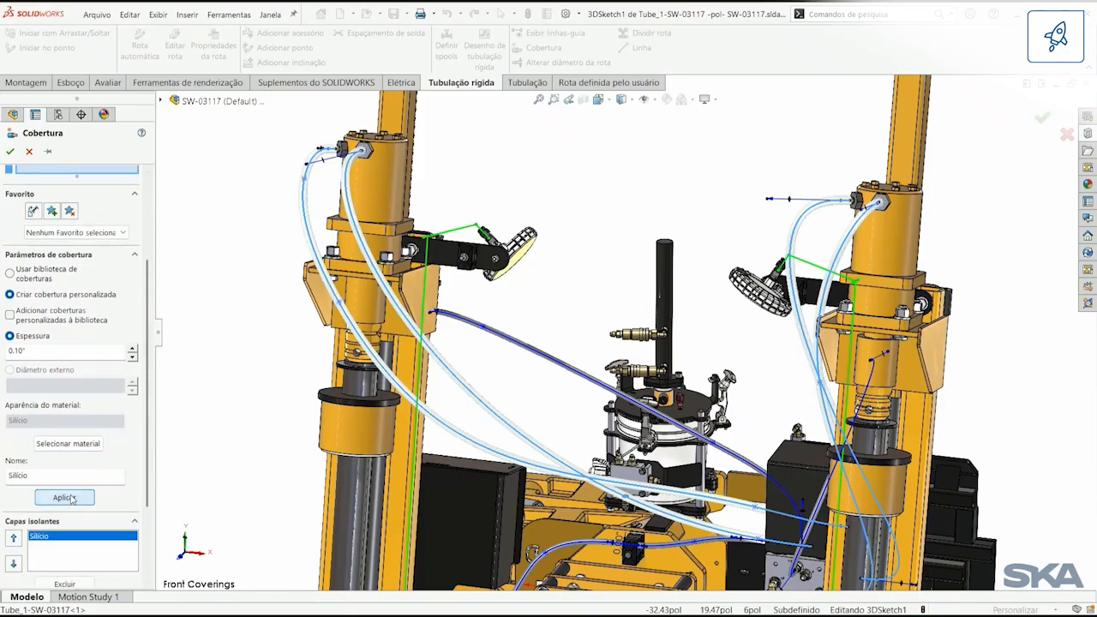
Step: Add a second covering layer of Tecido de carbono Thornel VCB-20, 0.20" thick, and try shifting its place in the layer order
{"action": "left_click", "coordinate": [85, 448]}
{"action": "left_click", "coordinate": [296, 324]}
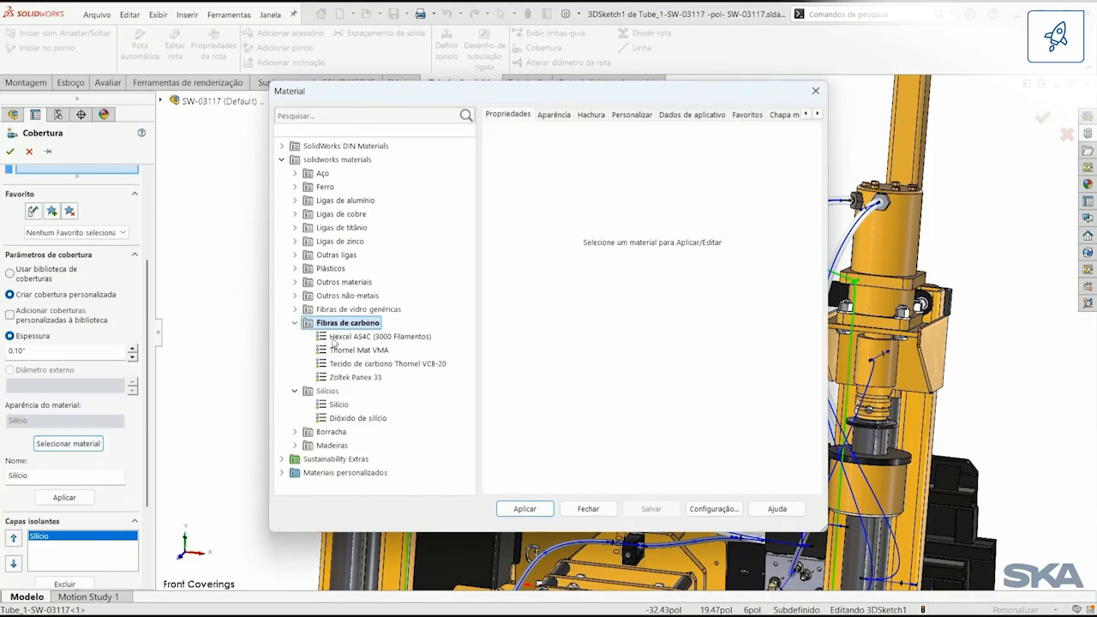
{"action": "left_click", "coordinate": [360, 364]}
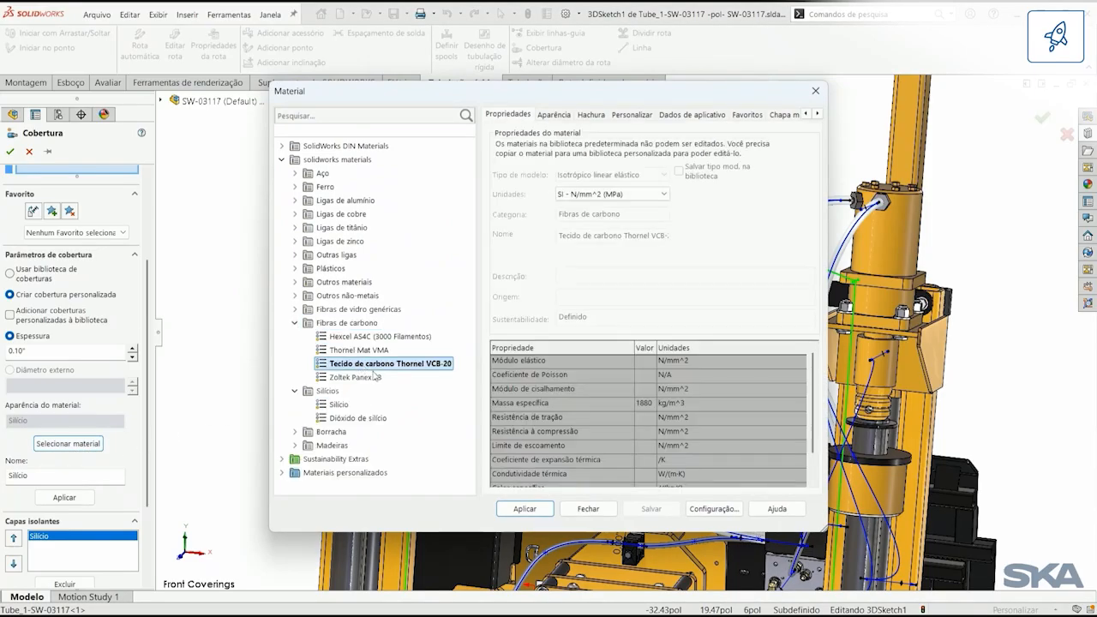
{"action": "left_click", "coordinate": [552, 115]}
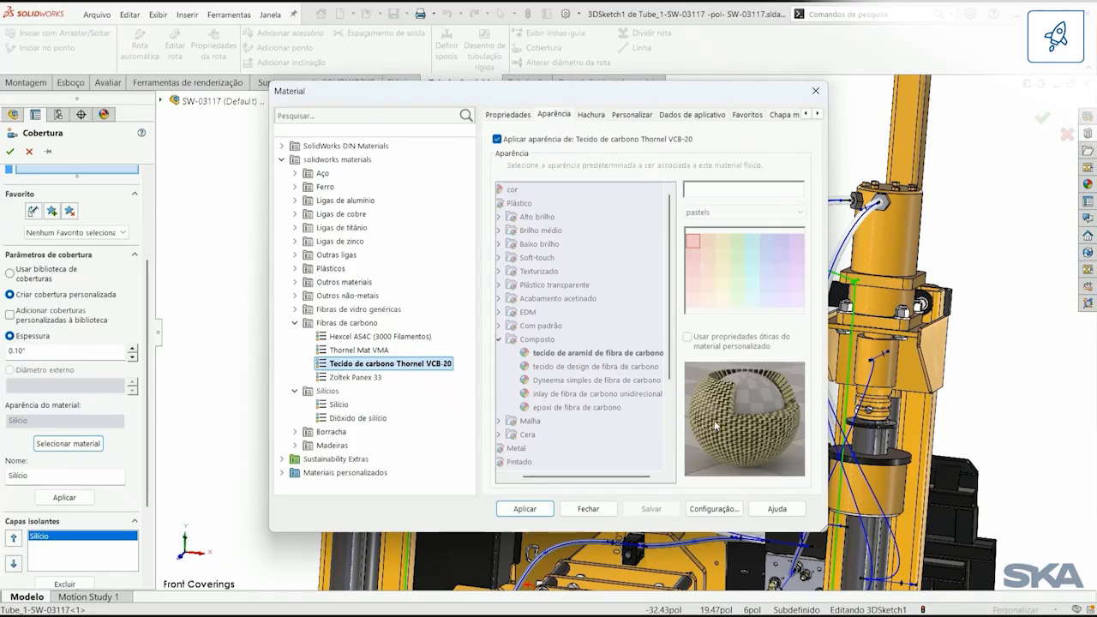
{"action": "left_click", "coordinate": [535, 511]}
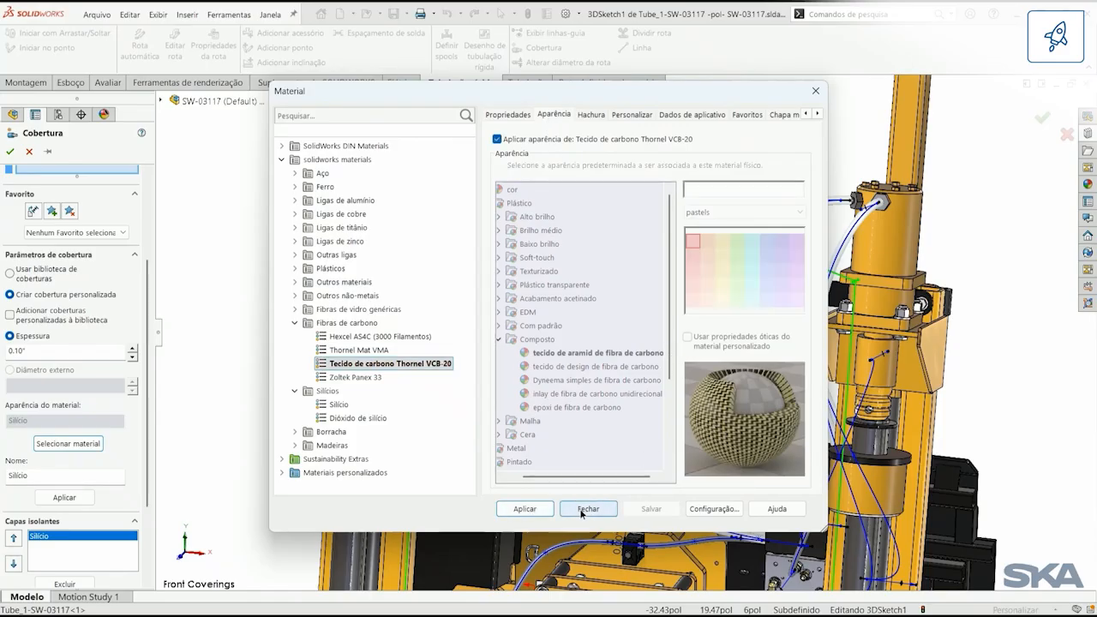
{"action": "left_click", "coordinate": [588, 509]}
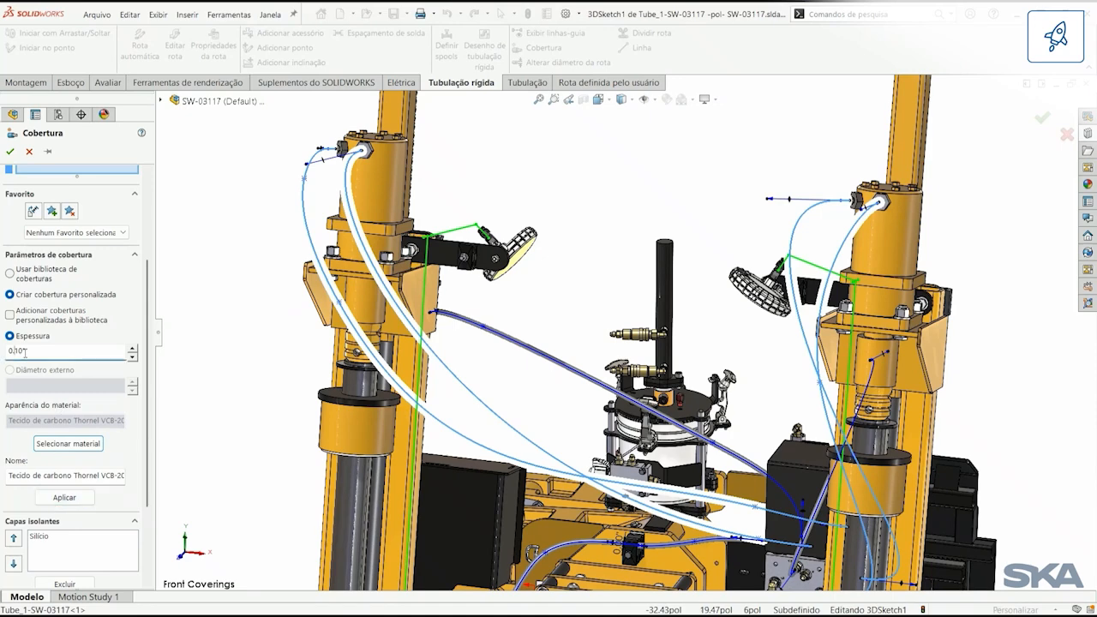
{"action": "left_click", "coordinate": [73, 498]}
{"action": "scroll", "coordinate": [73, 498], "scroll_direction": "down", "scroll_amount": 1}
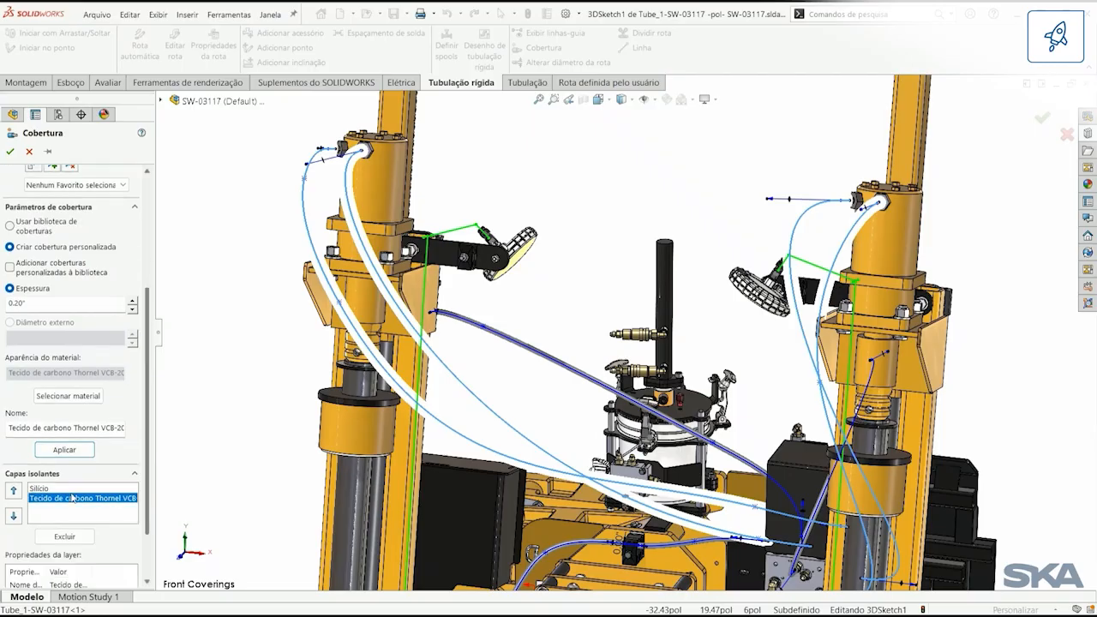
{"action": "left_click", "coordinate": [13, 490]}
{"action": "left_click", "coordinate": [12, 518]}
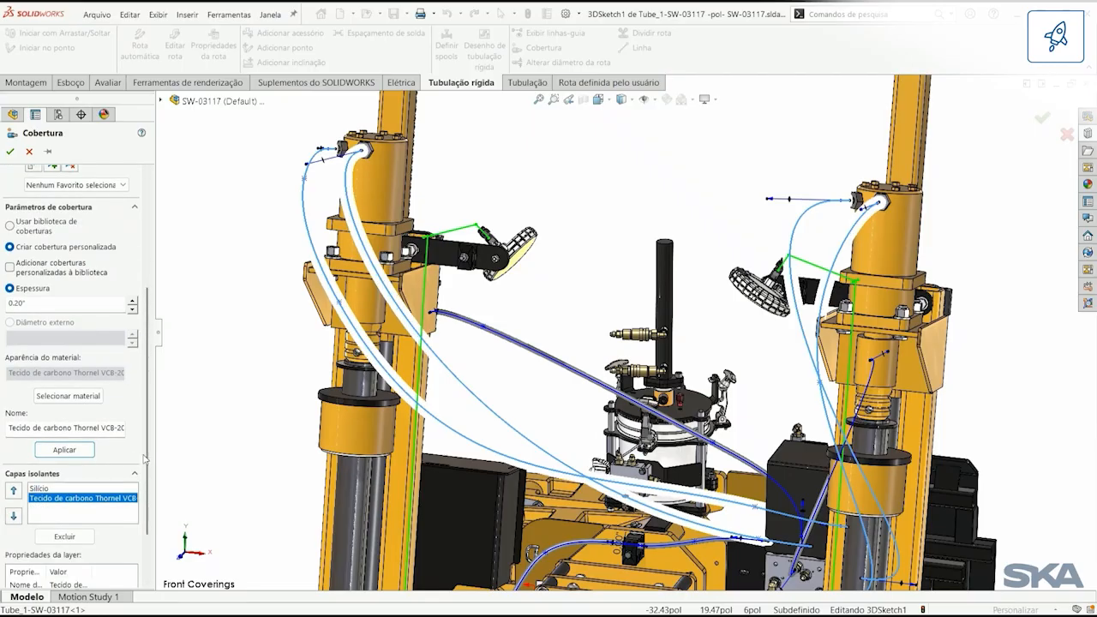
Step: Save the layered covering as the favorite "Isolamento Hidraulico", accept it on the four hoses and finish editing the Tube_1 route
{"action": "scroll", "coordinate": [143, 458], "scroll_direction": "up", "scroll_amount": 3}
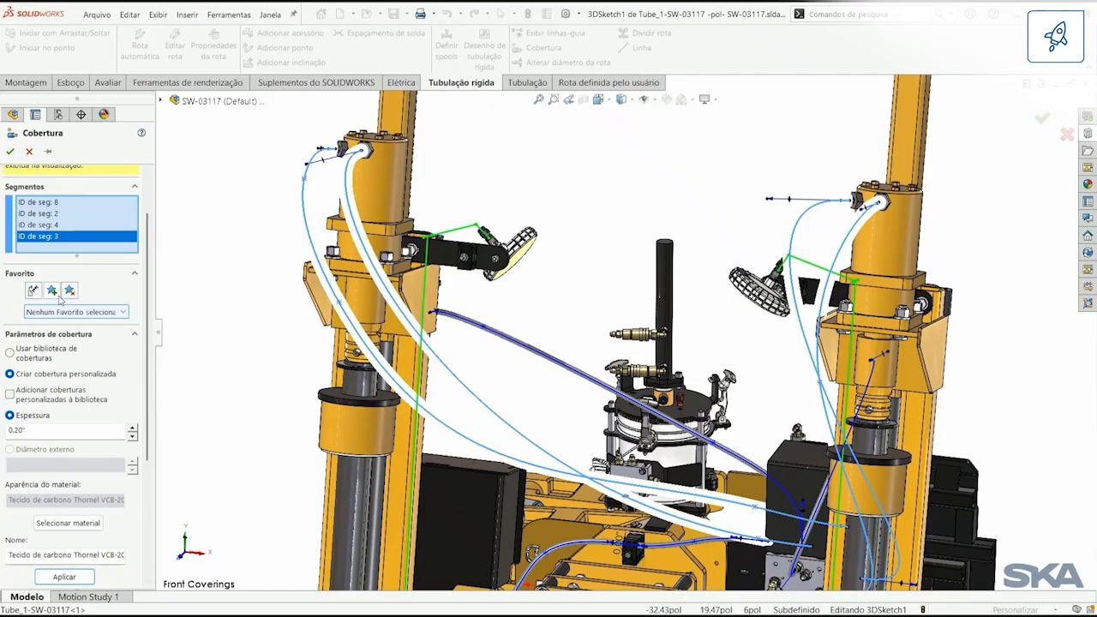
{"action": "left_click", "coordinate": [52, 291]}
{"action": "left_click", "coordinate": [485, 312]}
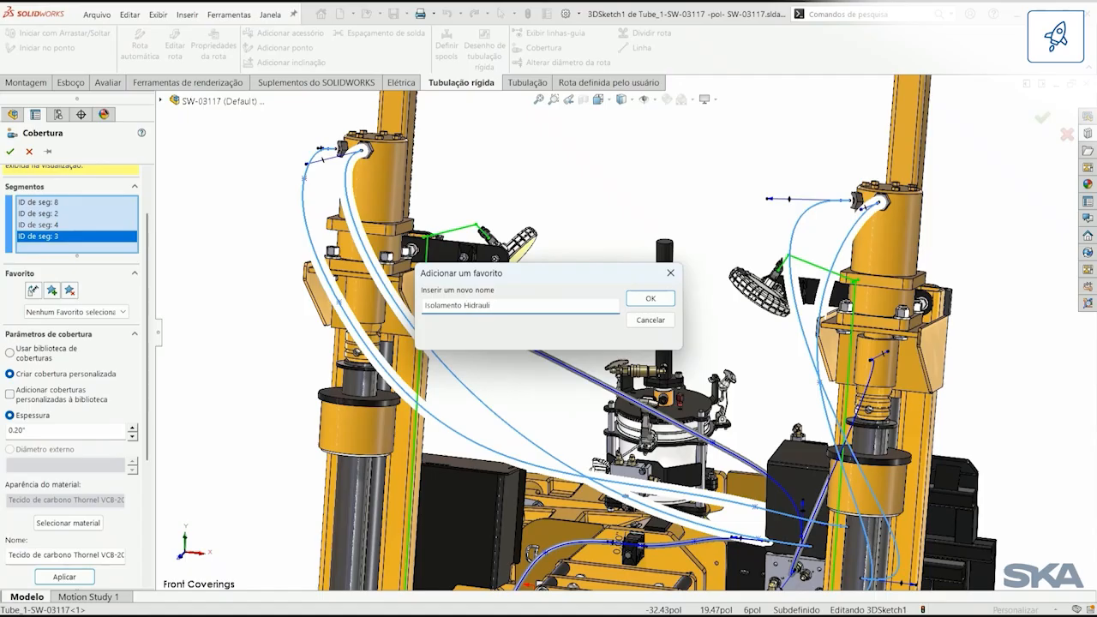
{"action": "left_click", "coordinate": [634, 298]}
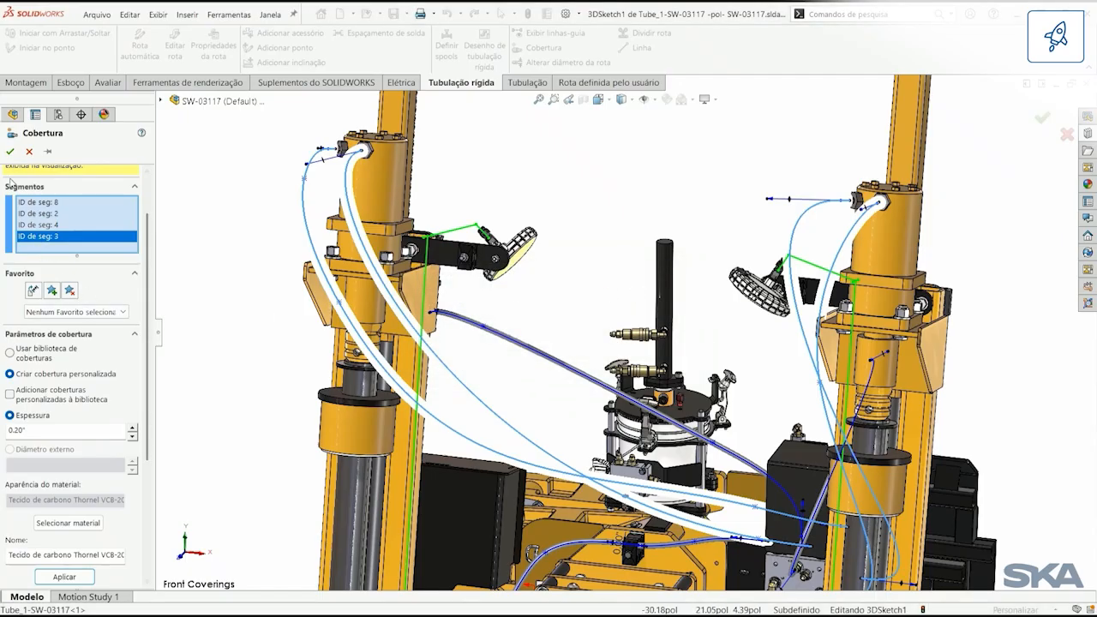
{"action": "left_click", "coordinate": [10, 151]}
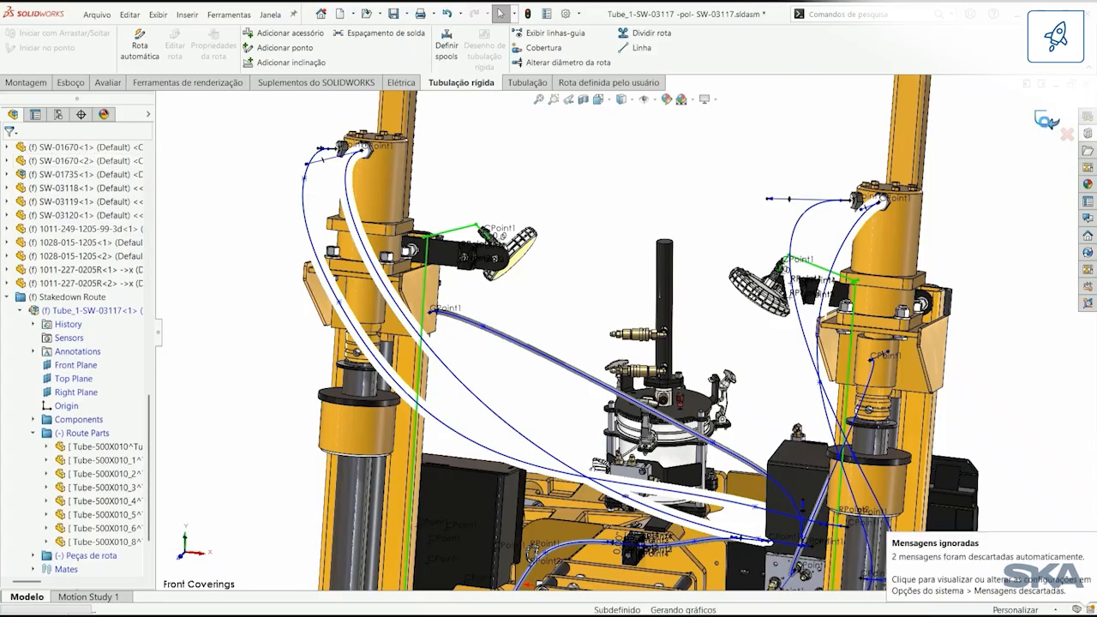
{"action": "left_click", "coordinate": [1047, 122]}
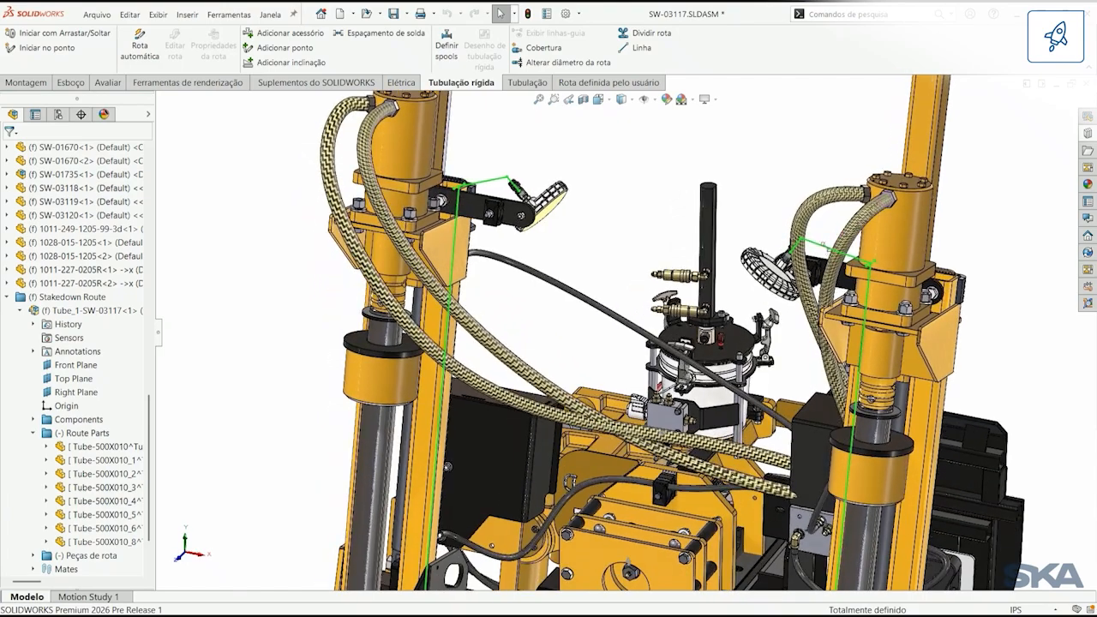
Step: Edit the Tube_3-SW-03117 route at the rear valve block and select its four hose segments for a covering
{"action": "key", "text": "space"}
{"action": "left_click", "coordinate": [875, 383]}
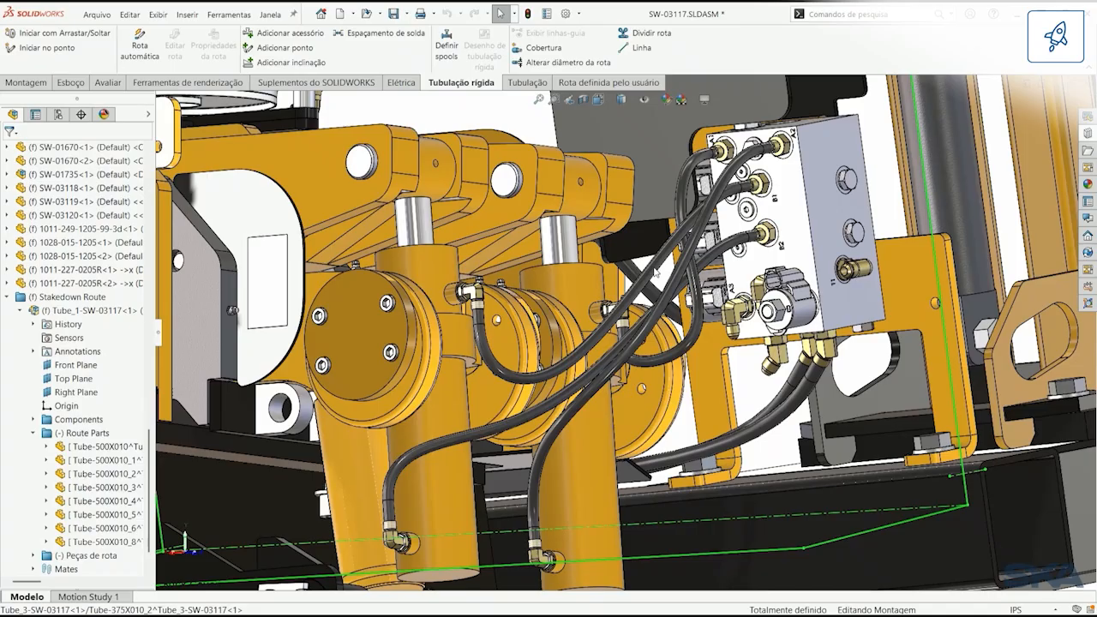
{"action": "right_click", "coordinate": [657, 272]}
{"action": "key", "text": "Escape"}
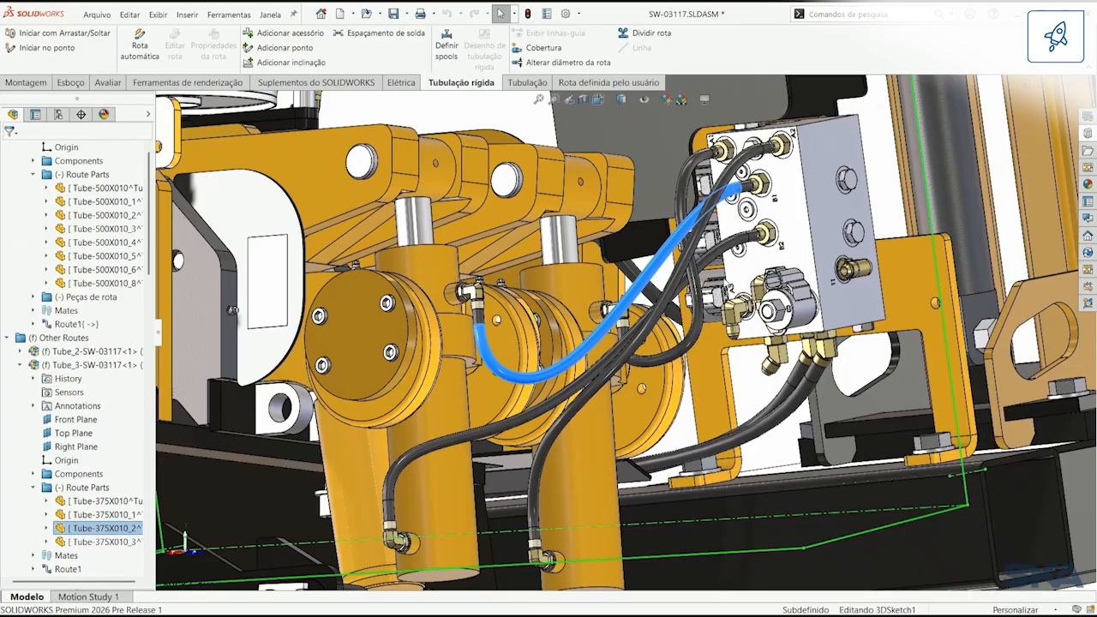
{"action": "right_click", "coordinate": [660, 266]}
{"action": "mouse_move", "coordinate": [788, 292]}
{"action": "left_click", "coordinate": [921, 291]}
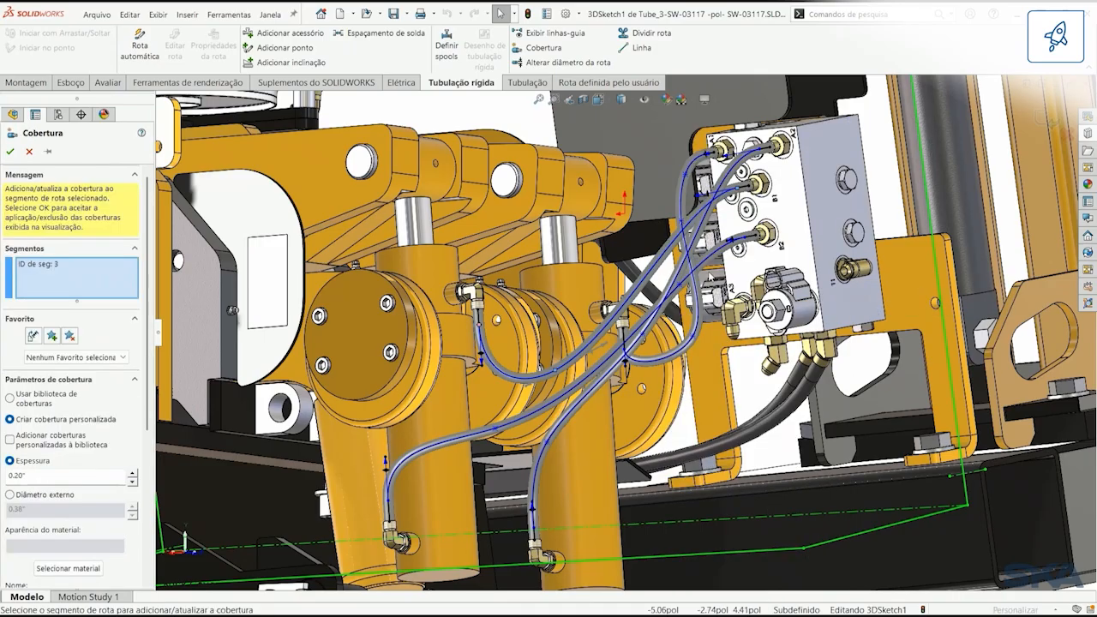
{"action": "left_click", "coordinate": [689, 243]}
{"action": "left_click", "coordinate": [695, 236]}
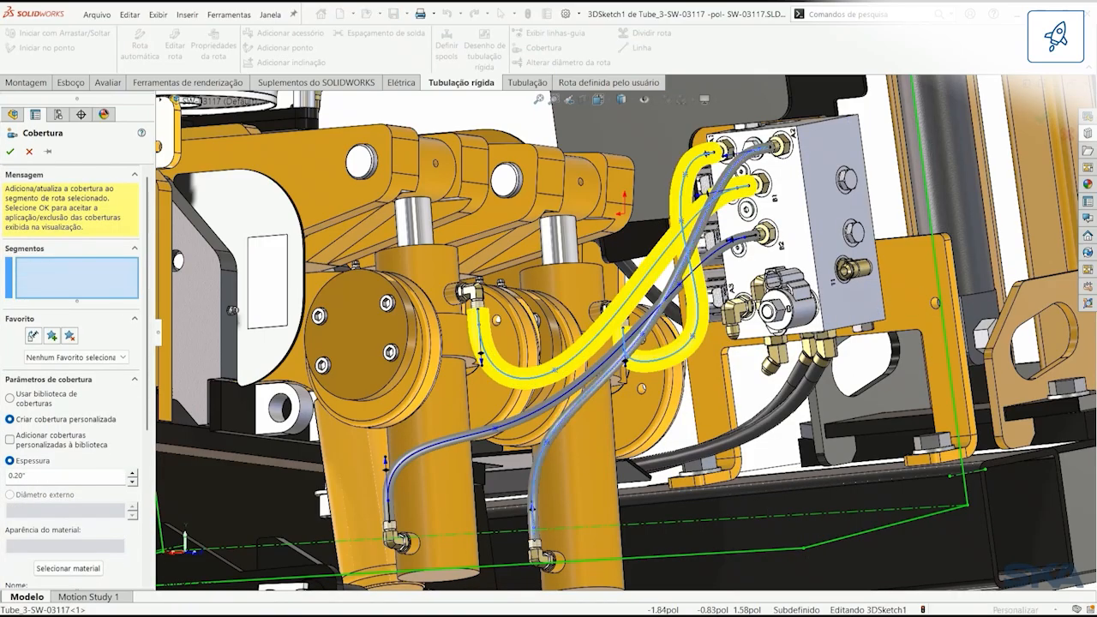
{"action": "left_click", "coordinate": [712, 257]}
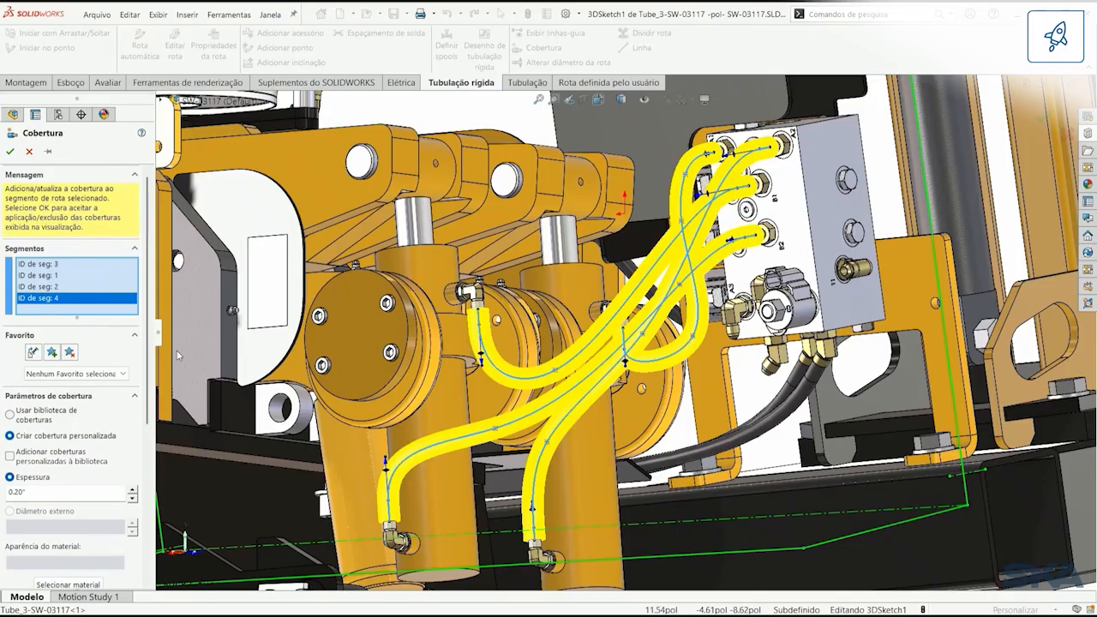
Step: Apply the "Isolamento Hidraulico" favorite covering to the four selected segments and return to the main assembly
{"action": "scroll", "coordinate": [144, 386], "scroll_direction": "down", "scroll_amount": 1}
{"action": "scroll", "coordinate": [144, 385], "scroll_direction": "down", "scroll_amount": 2}
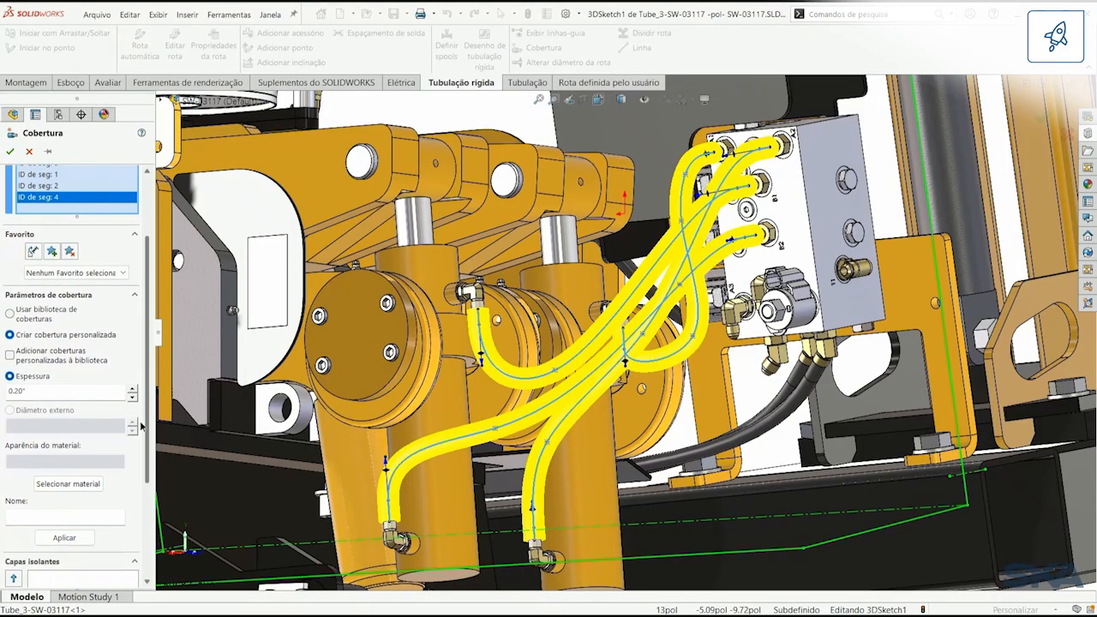
{"action": "left_click", "coordinate": [111, 276]}
{"action": "left_click", "coordinate": [108, 298]}
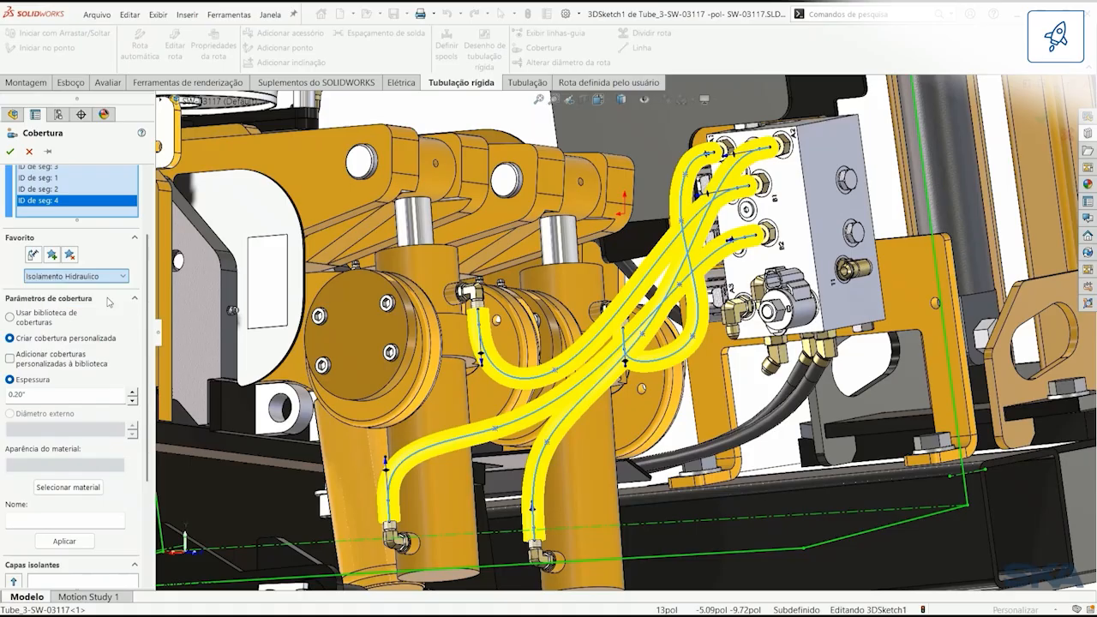
{"action": "left_click", "coordinate": [73, 535]}
{"action": "scroll", "coordinate": [128, 469], "scroll_direction": "down", "scroll_amount": 4}
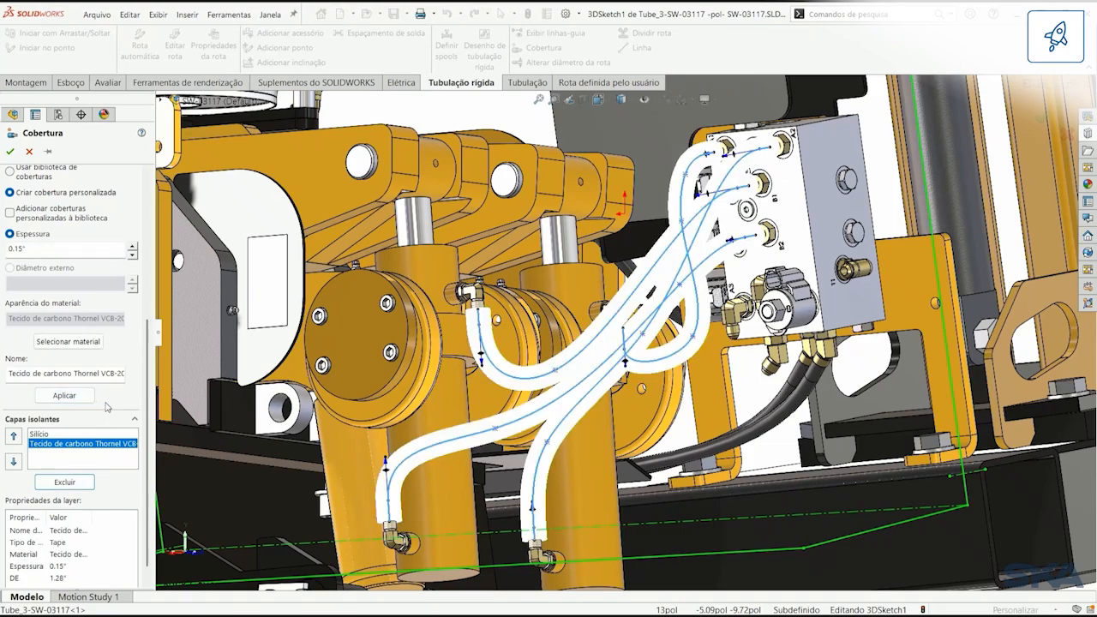
{"action": "left_click", "coordinate": [10, 152]}
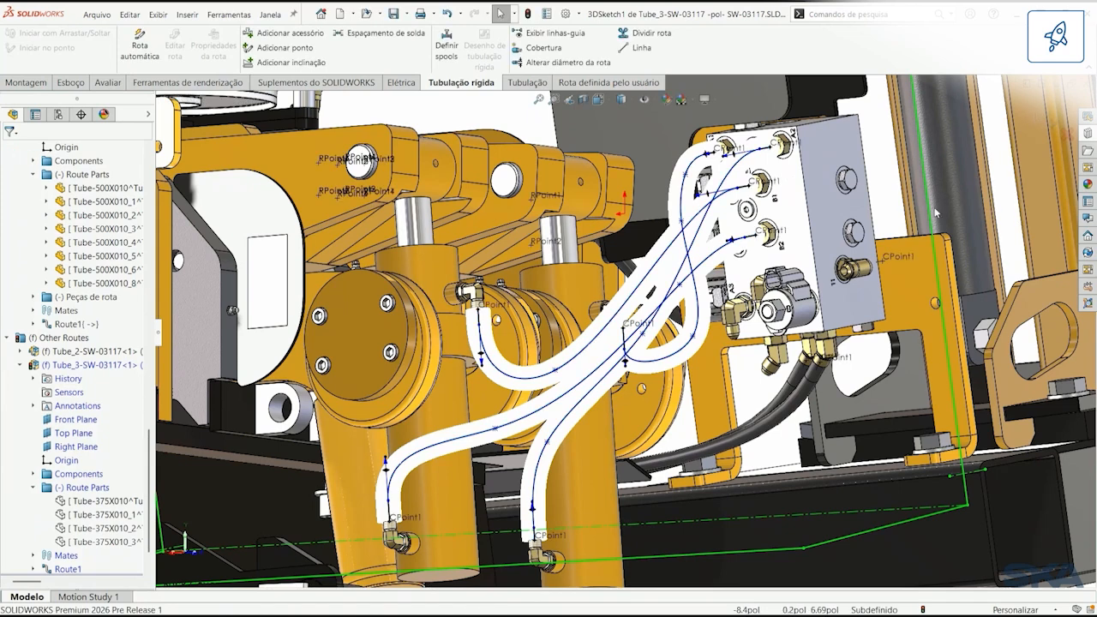
{"action": "left_click", "coordinate": [1047, 121]}
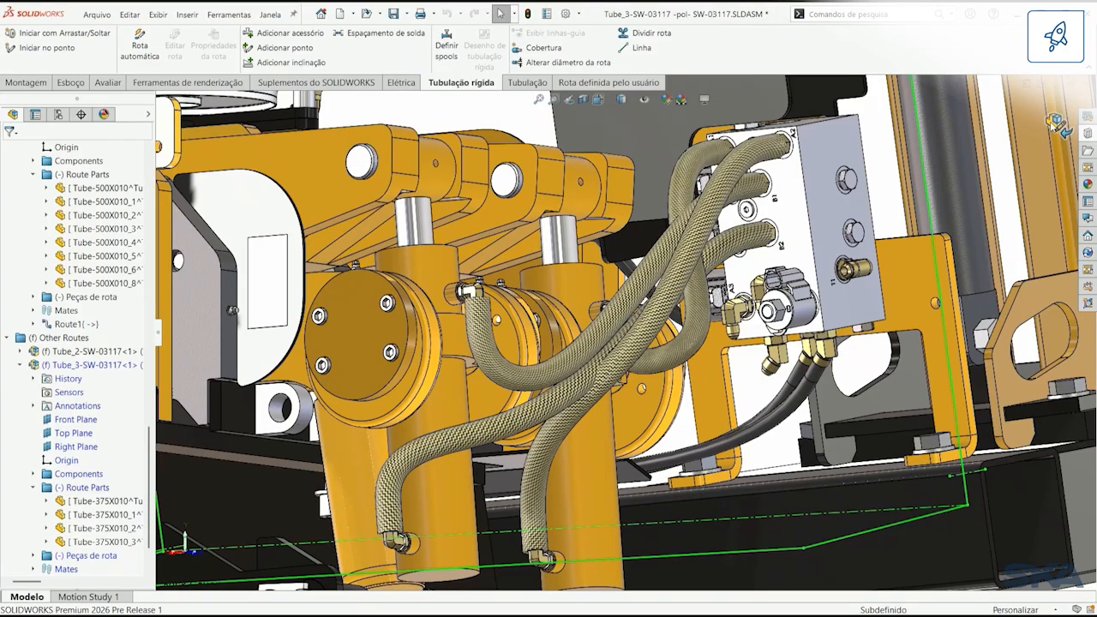
{"action": "left_click", "coordinate": [1057, 122]}
Step: Run an interference check between the SW-01644 lamp and the Tube_1 hose covering only, excluding the whole SW-03117 assembly
{"action": "key", "text": "space"}
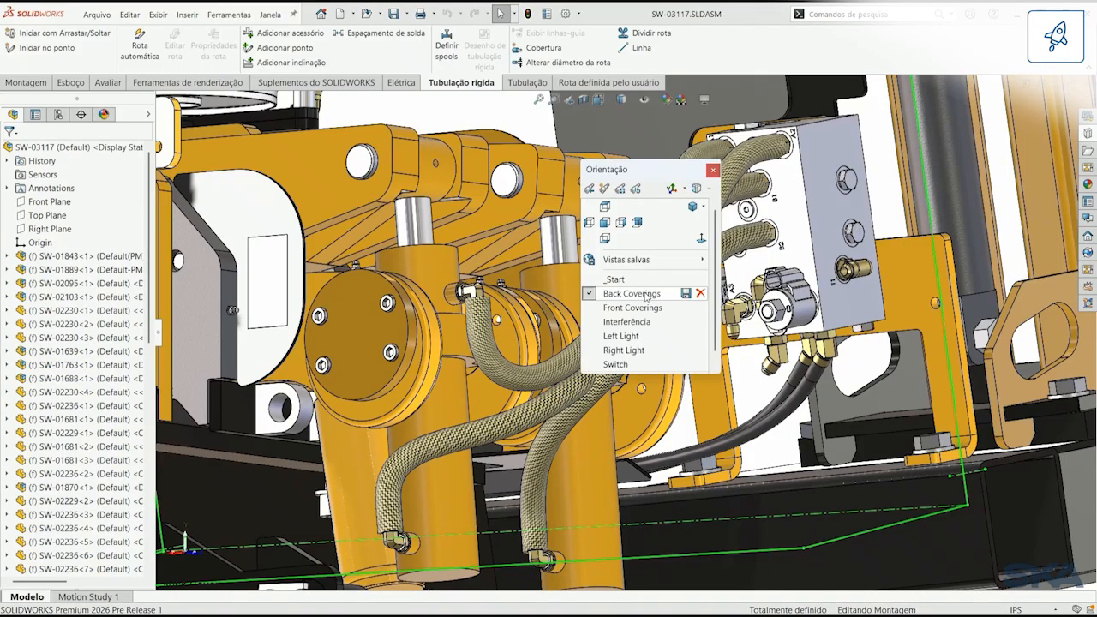
{"action": "left_click", "coordinate": [632, 322]}
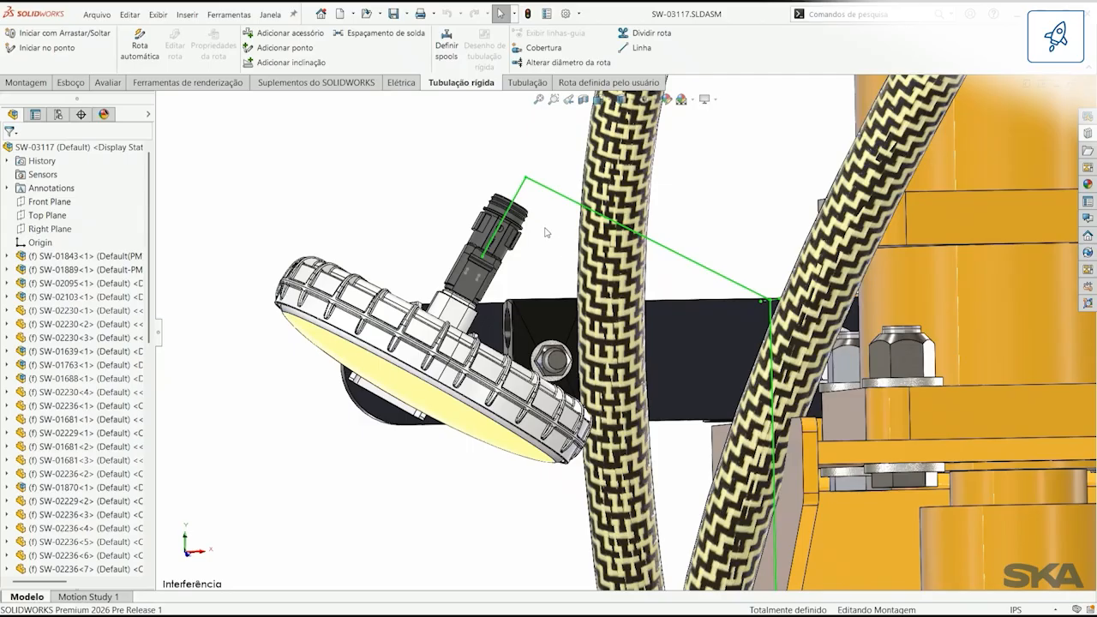
{"action": "key", "text": "s"}
{"action": "left_click", "coordinate": [554, 257]}
{"action": "left_click", "coordinate": [561, 460]}
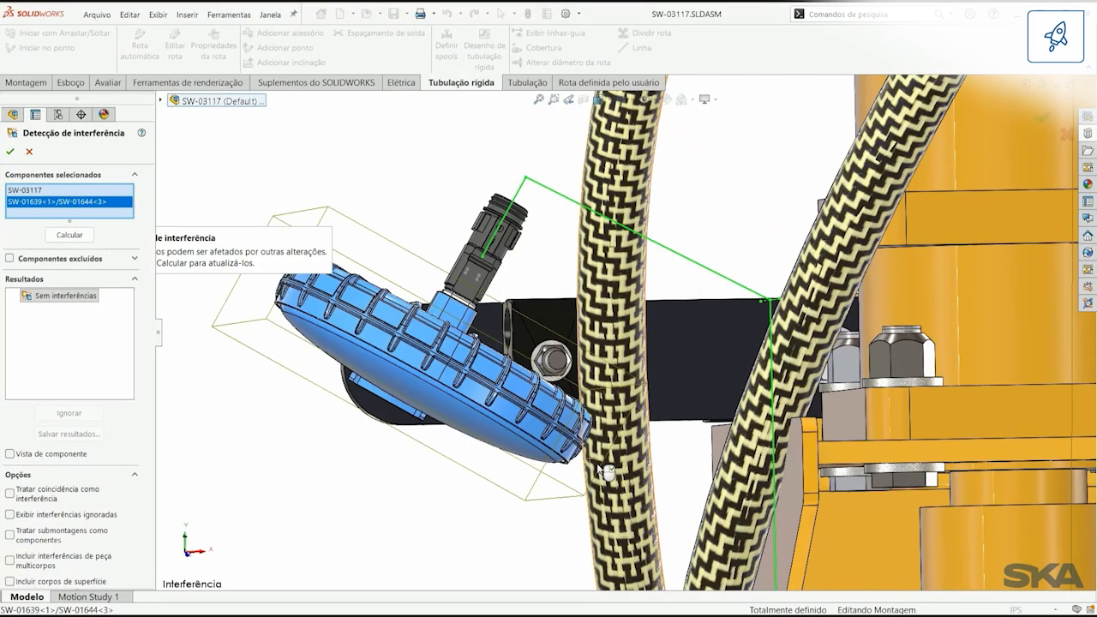
{"action": "left_click", "coordinate": [606, 471]}
{"action": "right_click", "coordinate": [51, 195]}
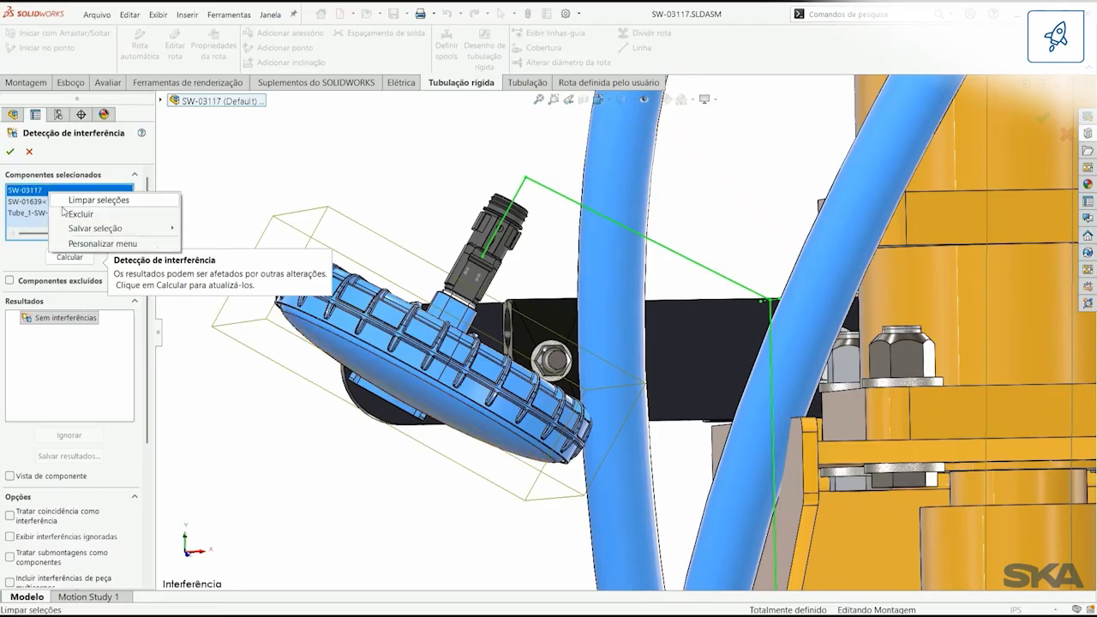
{"action": "left_click", "coordinate": [73, 213]}
{"action": "left_click", "coordinate": [66, 247]}
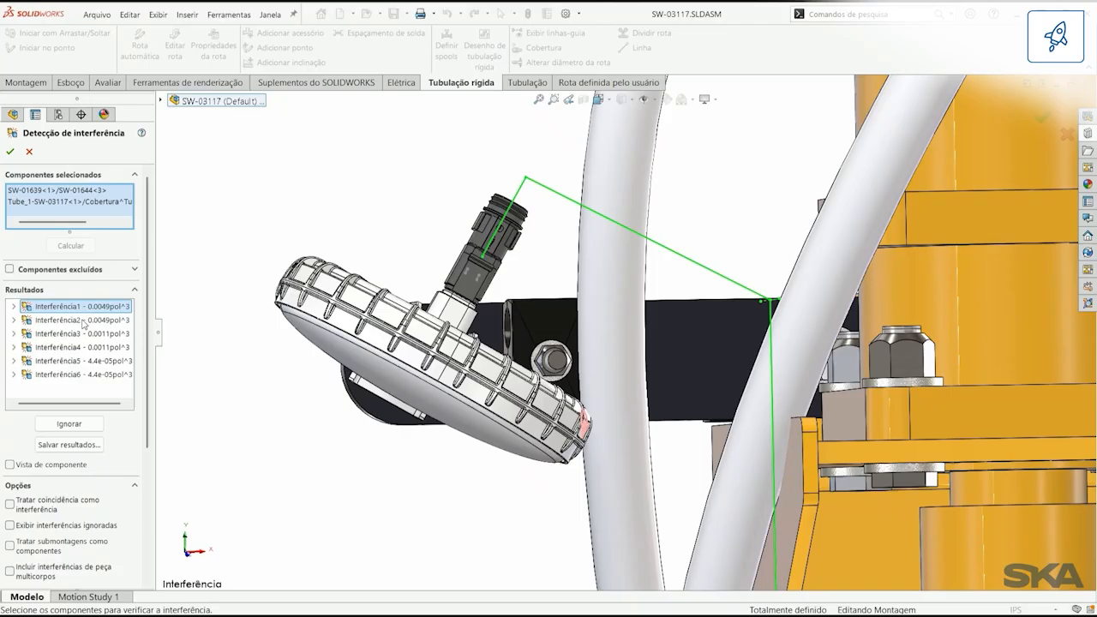
Step: Examine interference results 3 to 6 one by one on the lamp and hose covering
{"action": "left_click", "coordinate": [85, 335]}
{"action": "left_click", "coordinate": [86, 347]}
{"action": "left_click", "coordinate": [86, 361]}
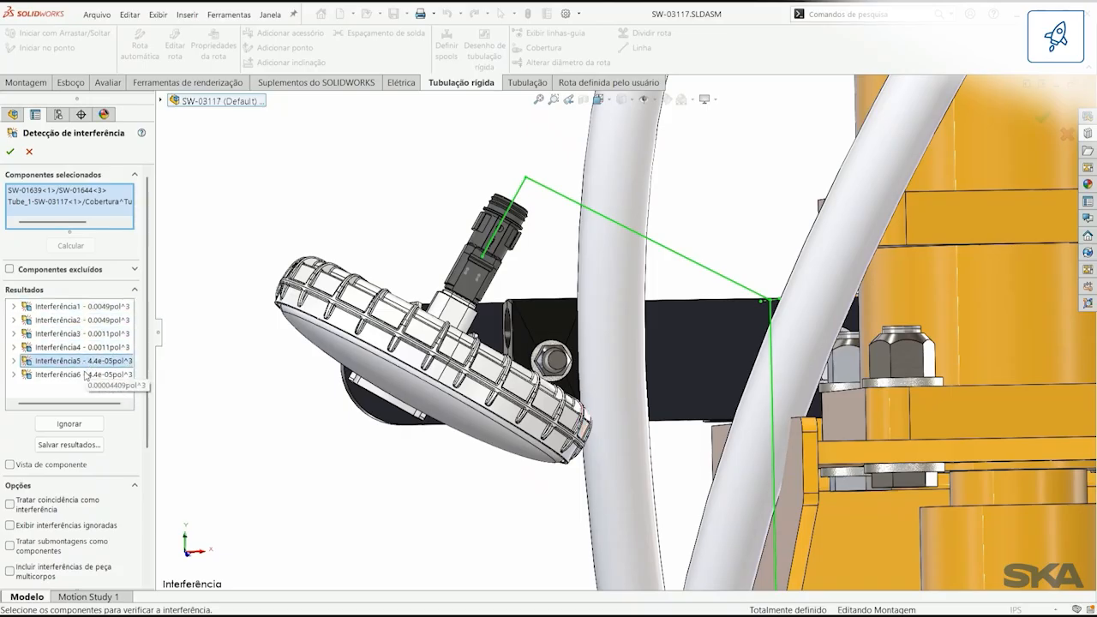
{"action": "left_click", "coordinate": [86, 374]}
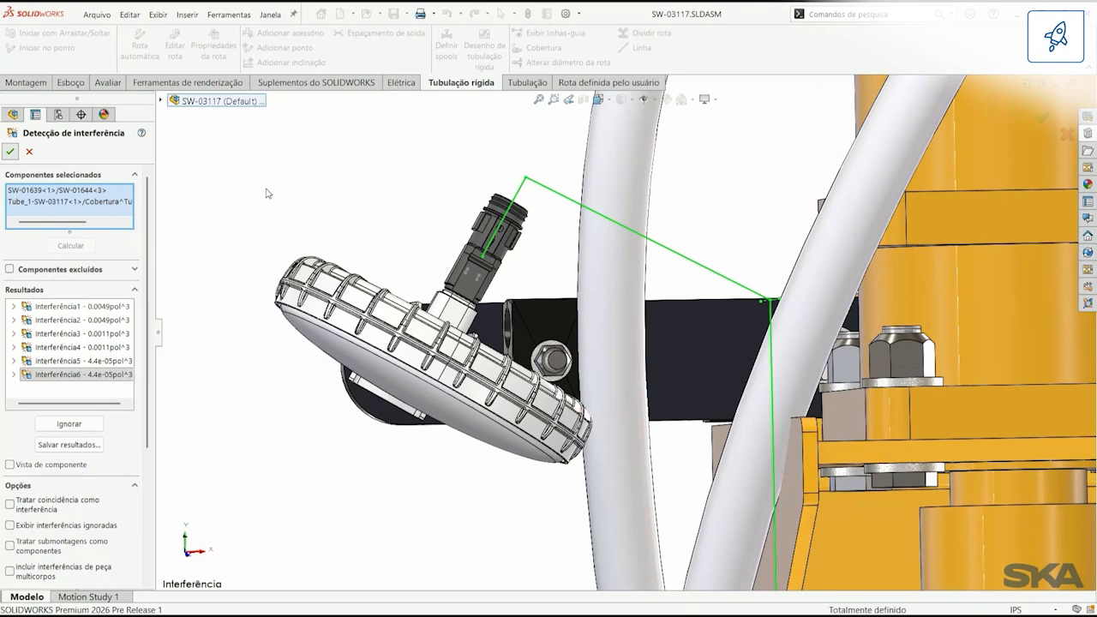
Step: Close the interference check, show the saved Left Light view and open the Harness_1-SW-03117-014-1 route in Auto Route
{"action": "key", "text": "space"}
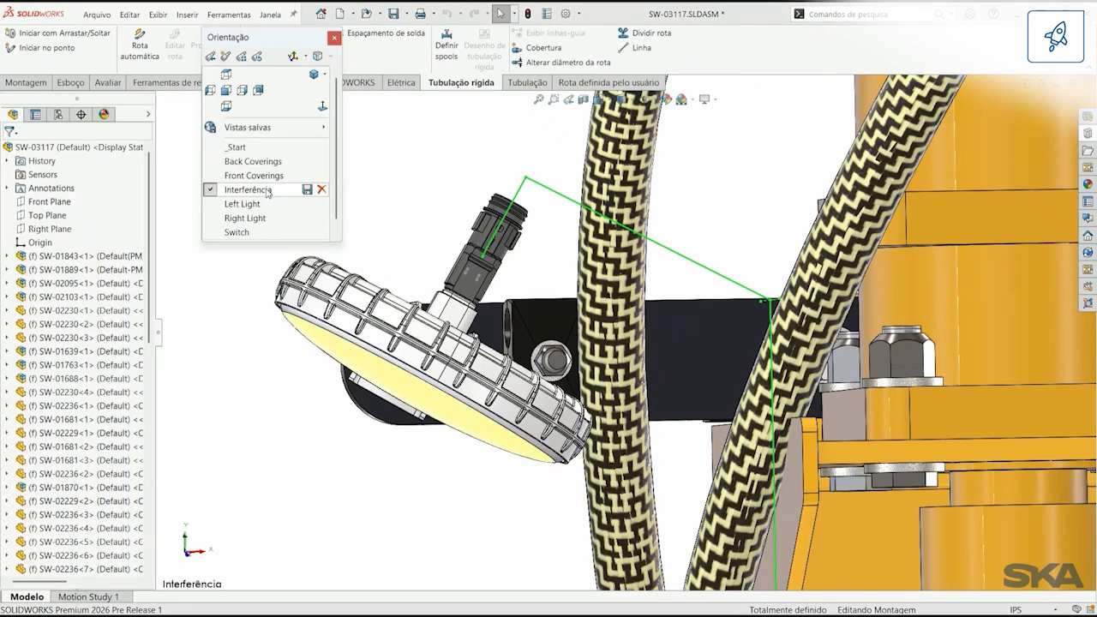
{"action": "left_click", "coordinate": [259, 204]}
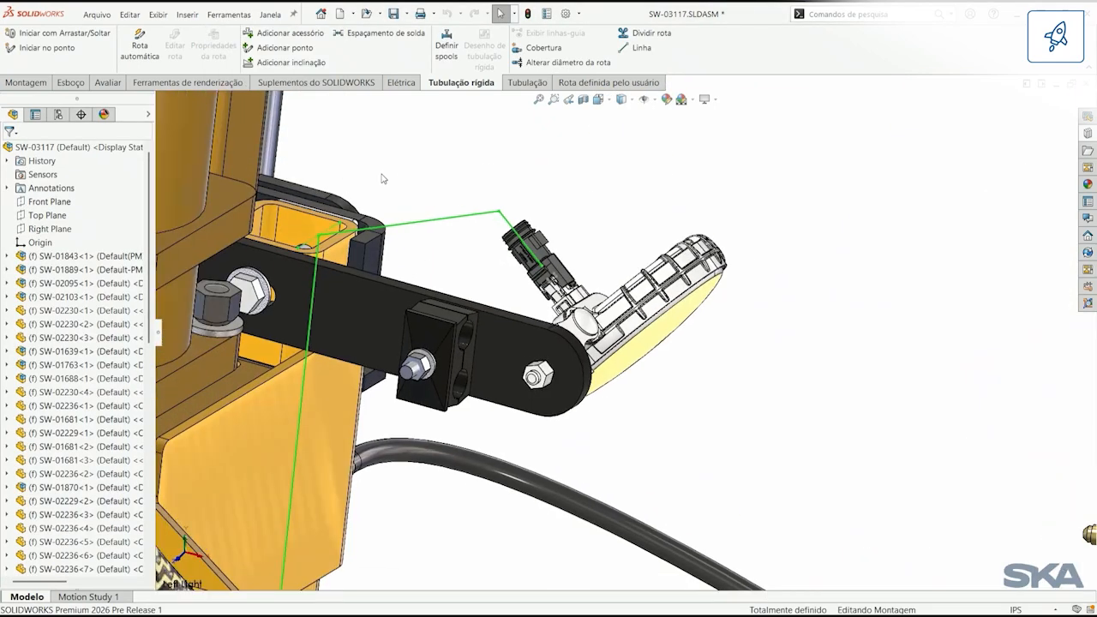
{"action": "left_click", "coordinate": [140, 45]}
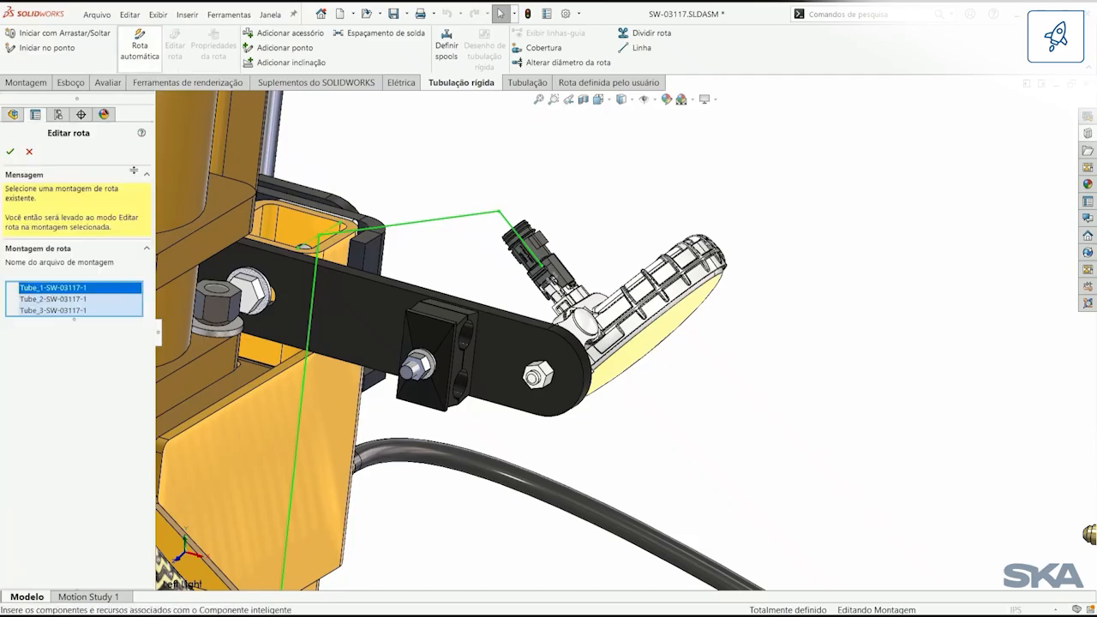
{"action": "left_click", "coordinate": [81, 324]}
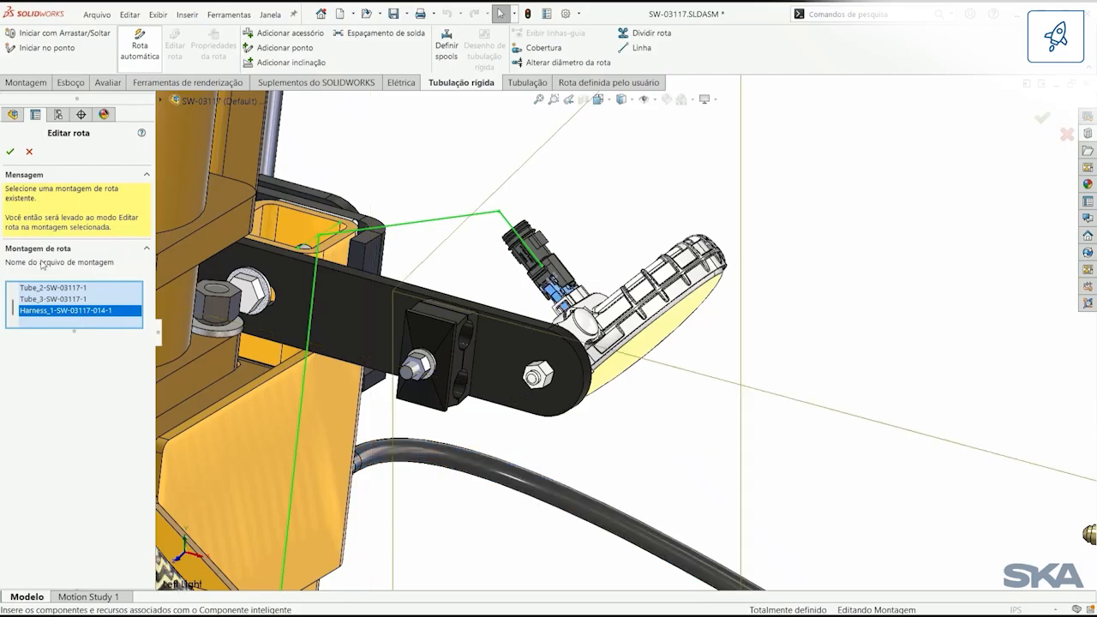
{"action": "left_click", "coordinate": [10, 152]}
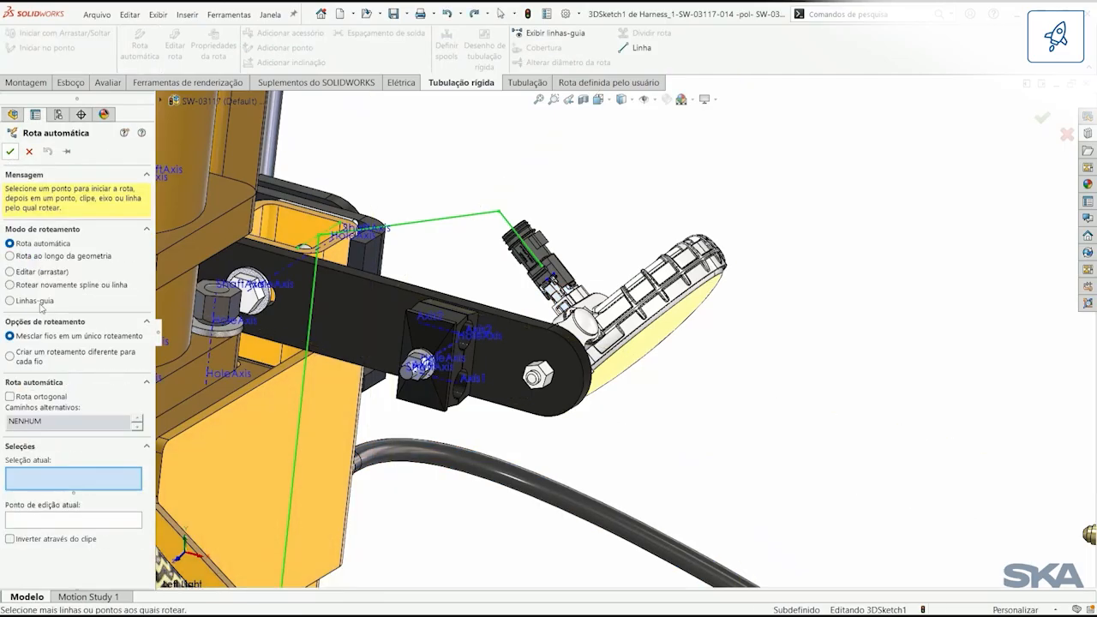
Step: Switch the harness routing mode to guidelines and make them follow the EW_PATH1 routing path at the left light
{"action": "left_click", "coordinate": [34, 300]}
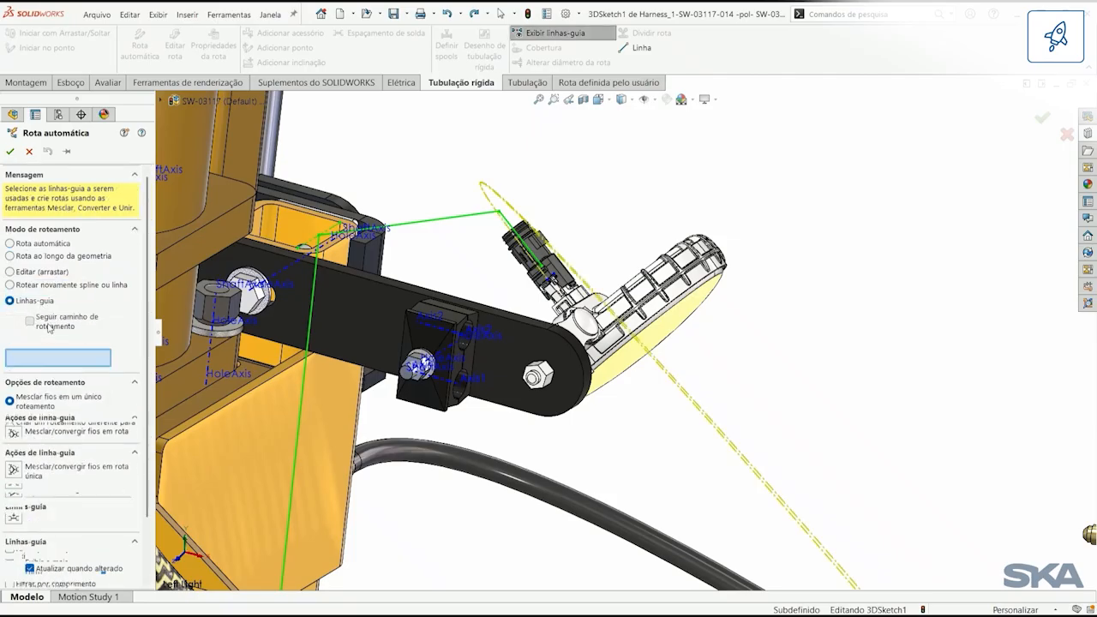
{"action": "left_click", "coordinate": [48, 326]}
{"action": "left_click", "coordinate": [453, 219]}
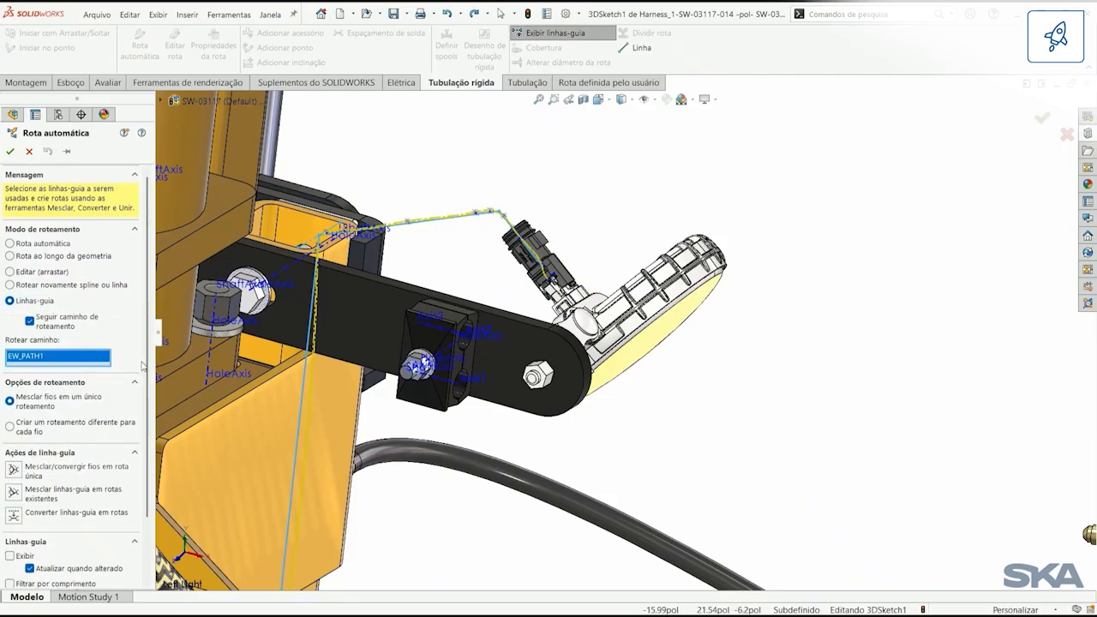
Step: Convert the harness guidelines at the left light and the right light into routes and accept the Auto Route
{"action": "scroll", "coordinate": [56, 474], "scroll_direction": "down", "scroll_amount": 2}
{"action": "left_click", "coordinate": [13, 482]}
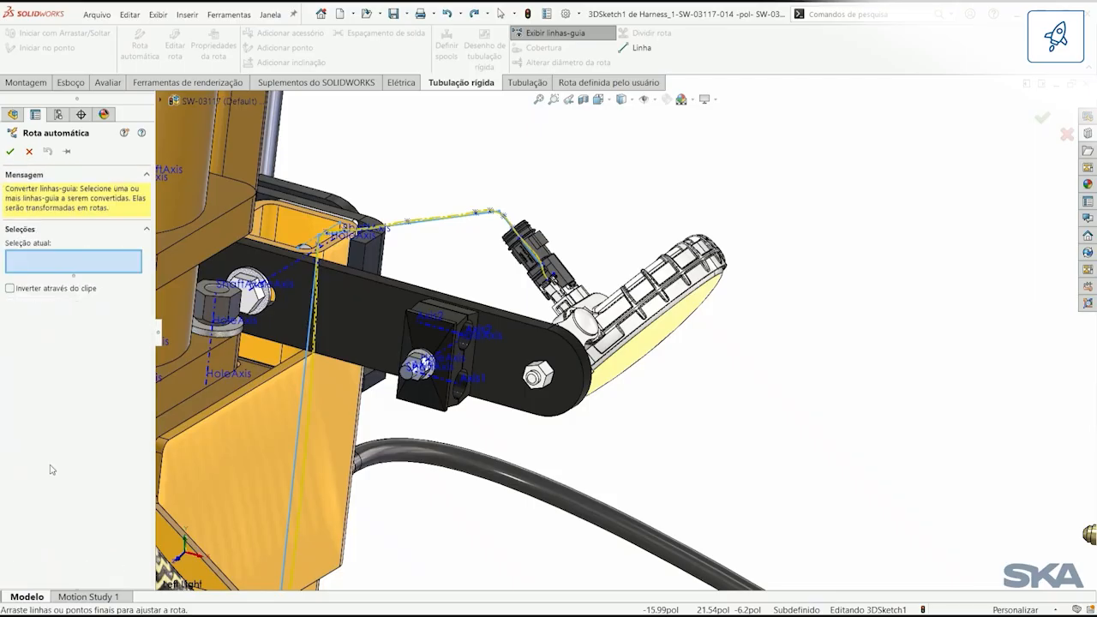
{"action": "left_click", "coordinate": [412, 209]}
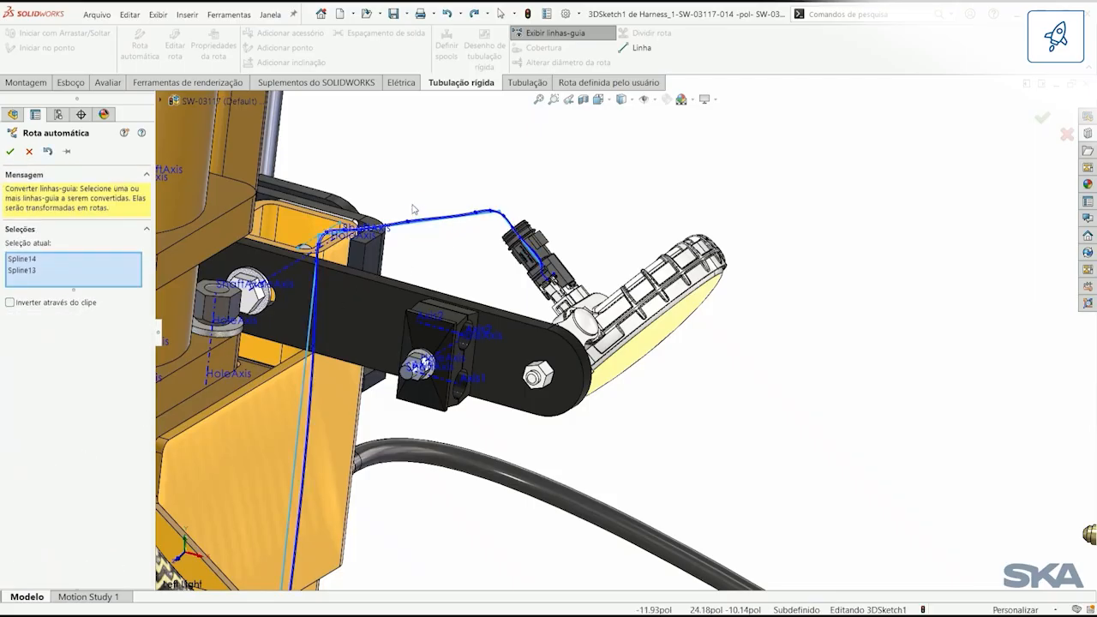
{"action": "key", "text": "space"}
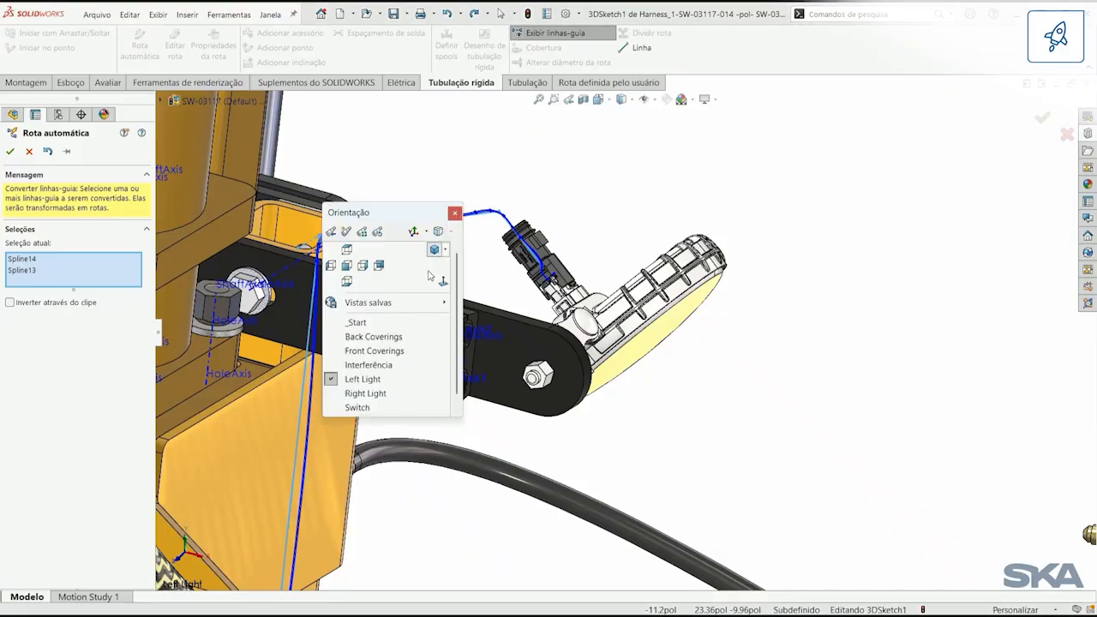
{"action": "left_click", "coordinate": [412, 387]}
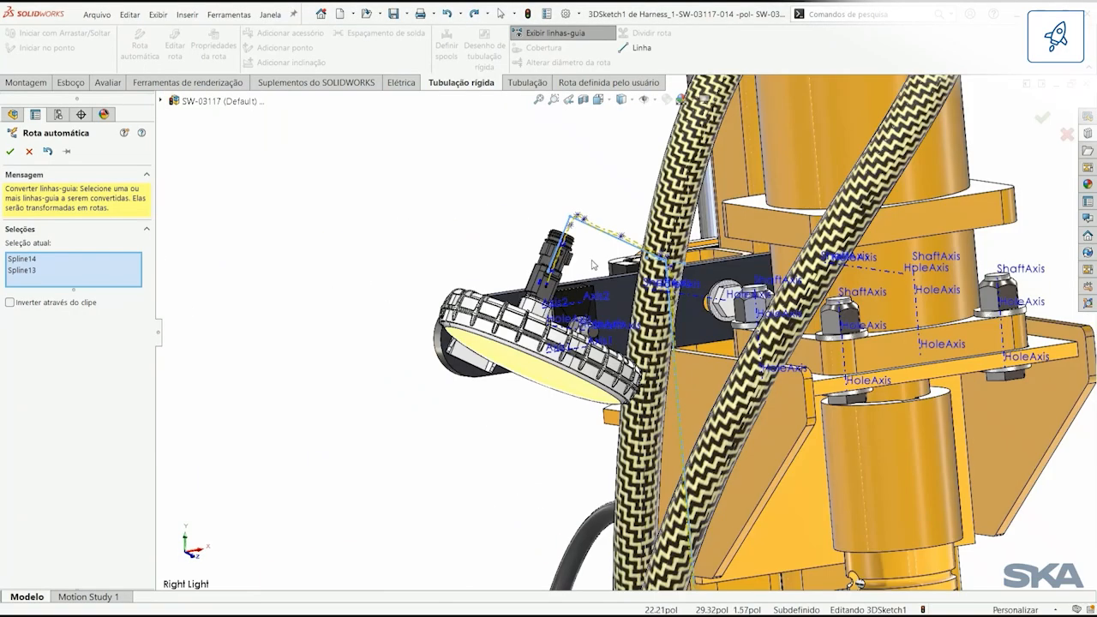
{"action": "left_click", "coordinate": [593, 217]}
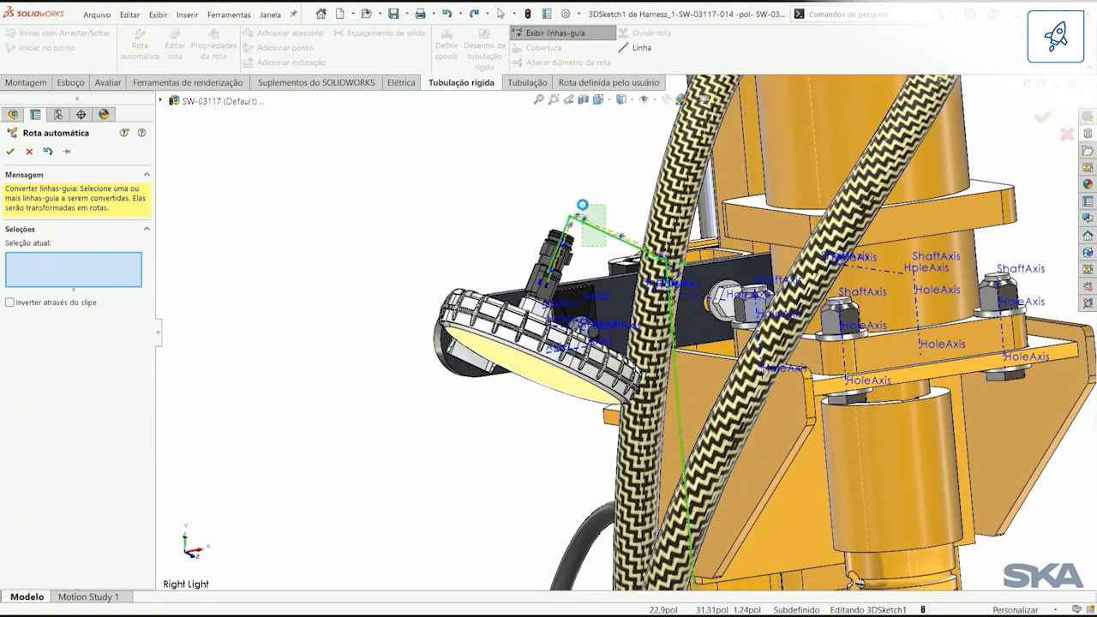
{"action": "left_click", "coordinate": [11, 153]}
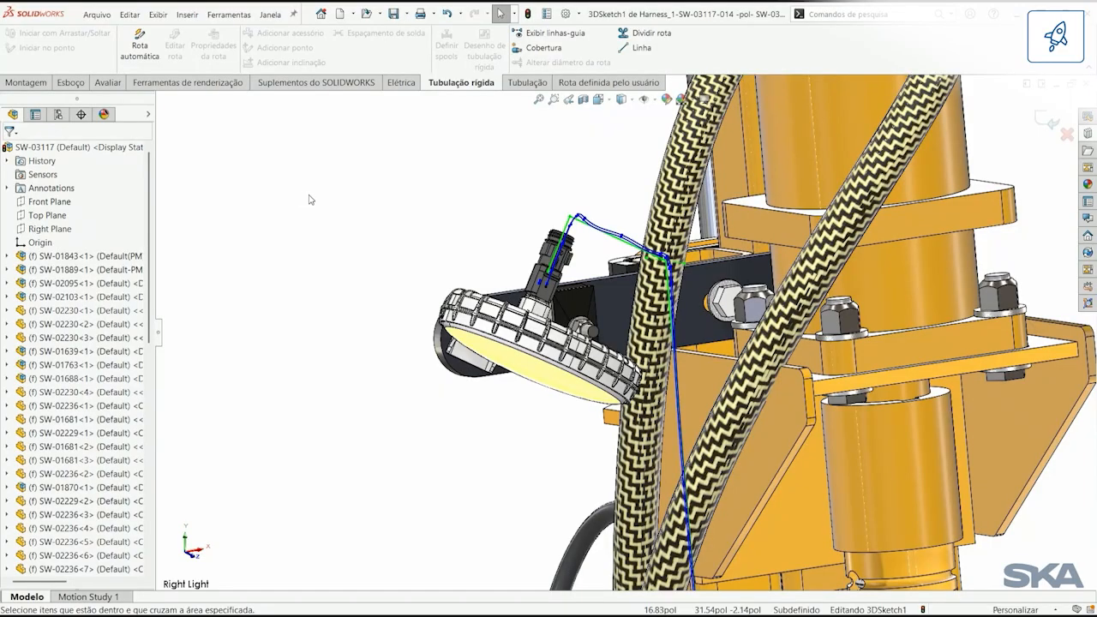
Step: Finish editing the harness route, hide the routing path sketch lines and check the cable at the right light
{"action": "left_click", "coordinate": [1045, 123]}
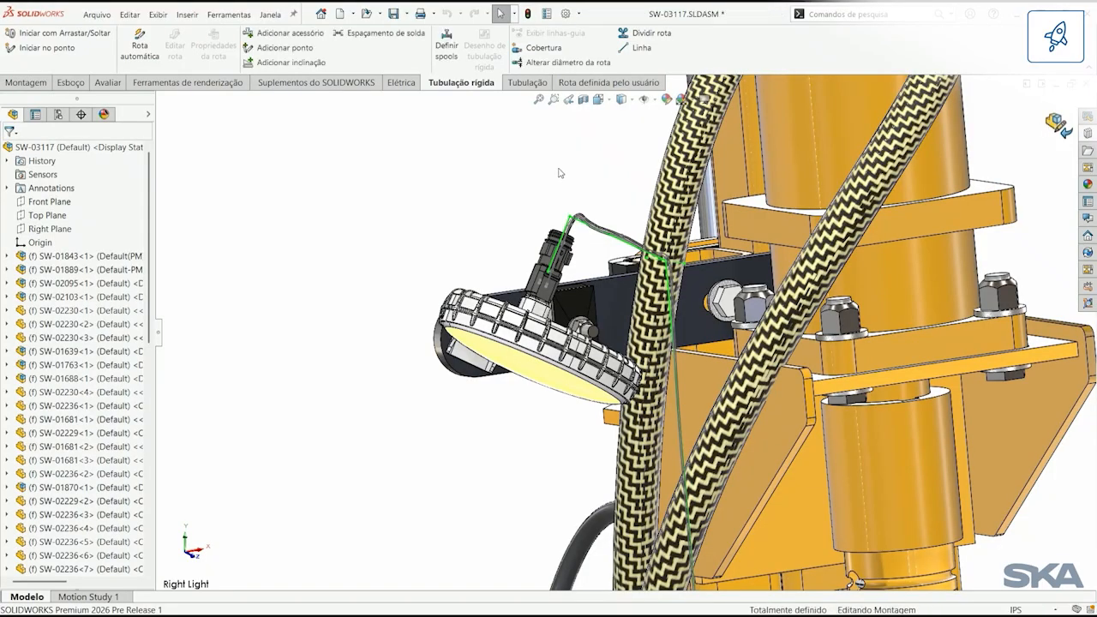
{"action": "left_click", "coordinate": [641, 104]}
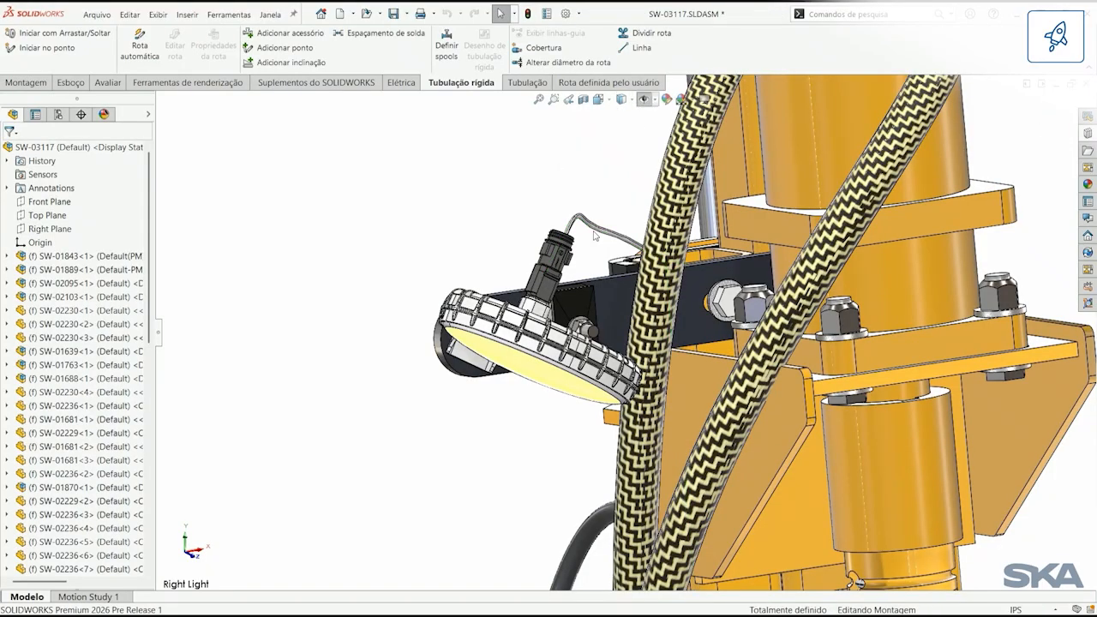
{"action": "left_click", "coordinate": [592, 231]}
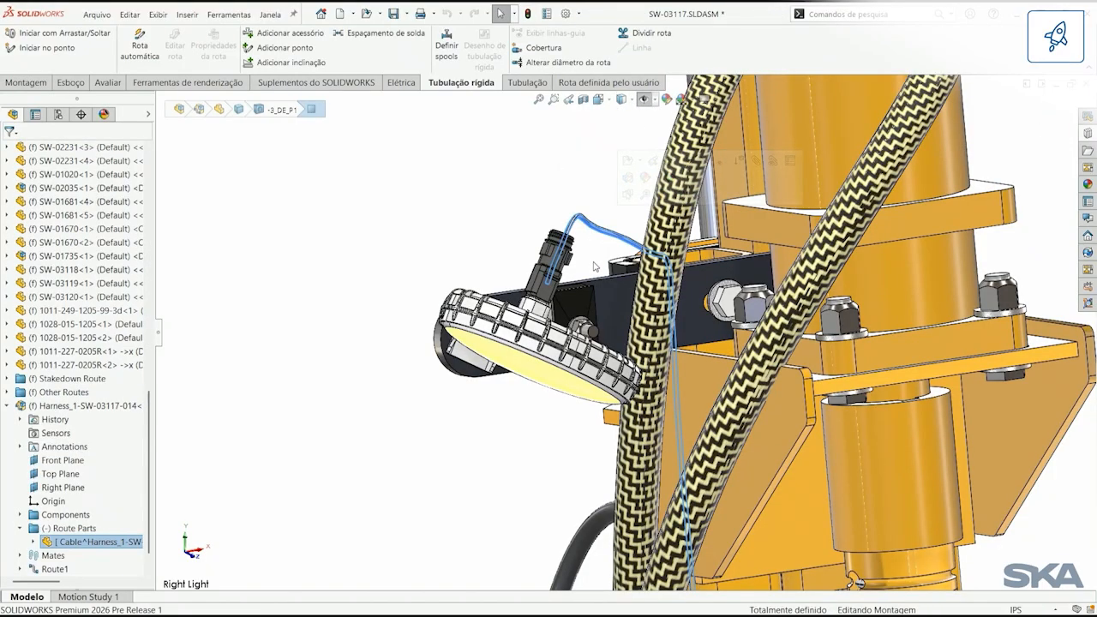
{"action": "left_click", "coordinate": [517, 226]}
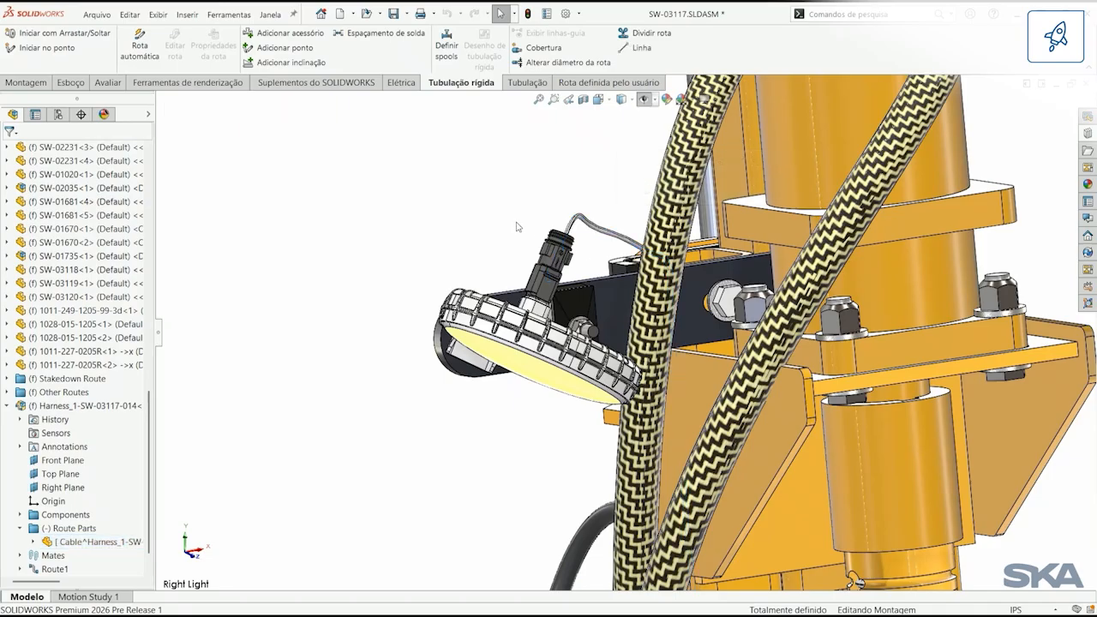
Step: Switch to the EWA_H1_2628_2711 harness drawing and examine its title block for sheet size and drawing number
{"action": "key", "text": "ctrl+Tab"}
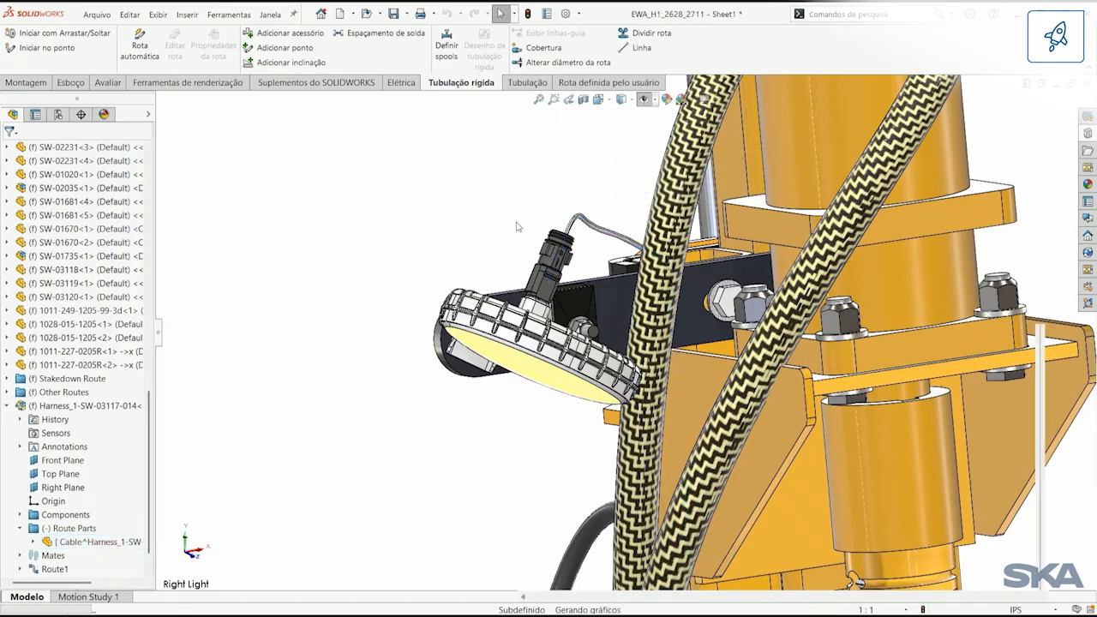
{"action": "left_click", "coordinate": [583, 84]}
{"action": "left_click_drag", "start_coordinate": [889, 539], "coordinate": [1000, 583]}
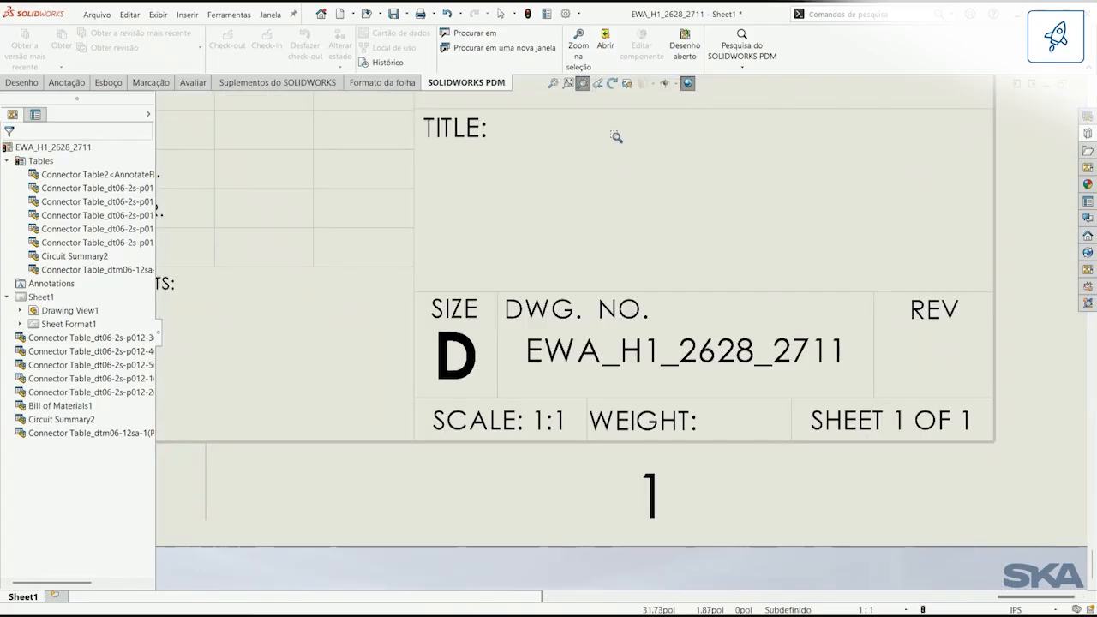
{"action": "left_click", "coordinate": [583, 84]}
{"action": "left_click", "coordinate": [569, 84]}
Step: Change the Sheet1 format to E (ANSI) landscape and agree to delete the modified sheet format notes
{"action": "right_click", "coordinate": [580, 203]}
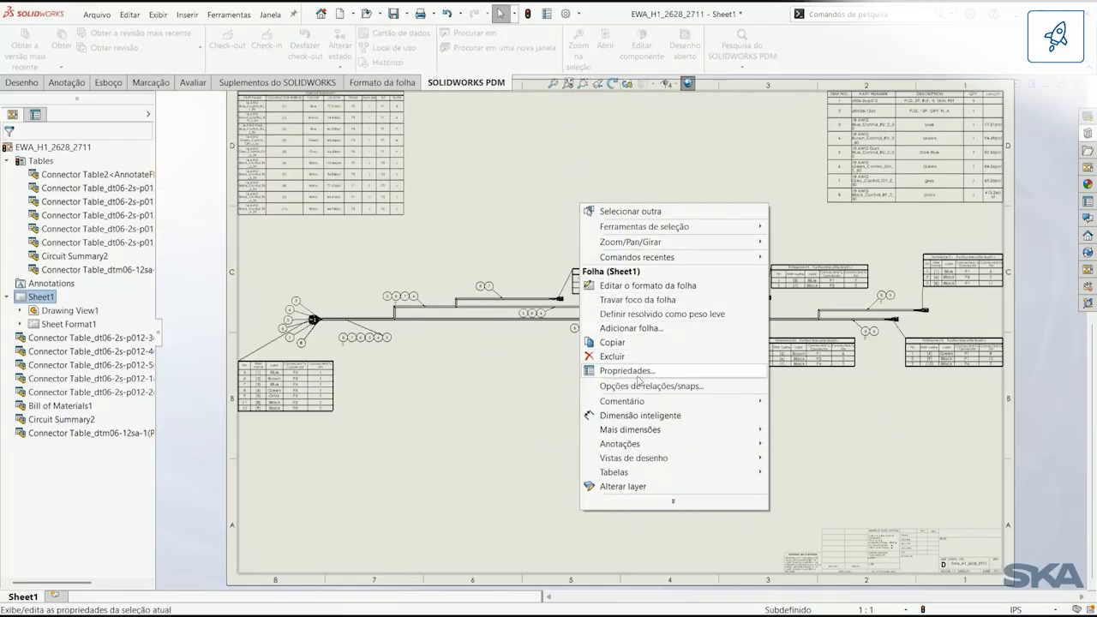
{"action": "left_click", "coordinate": [637, 373]}
{"action": "left_click", "coordinate": [413, 316]}
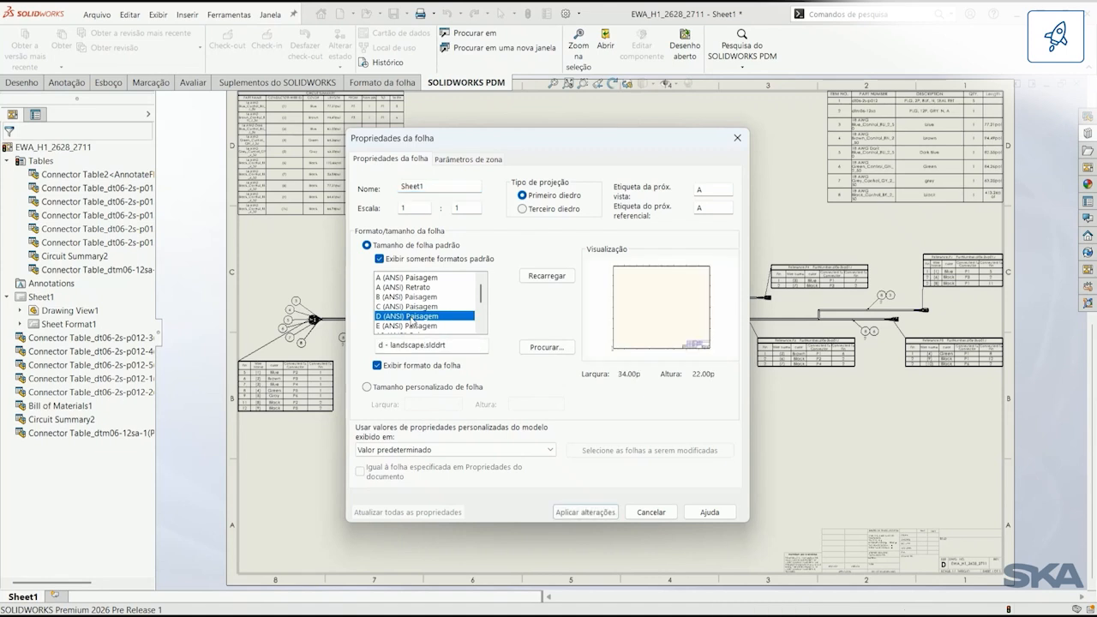
{"action": "left_click", "coordinate": [418, 327]}
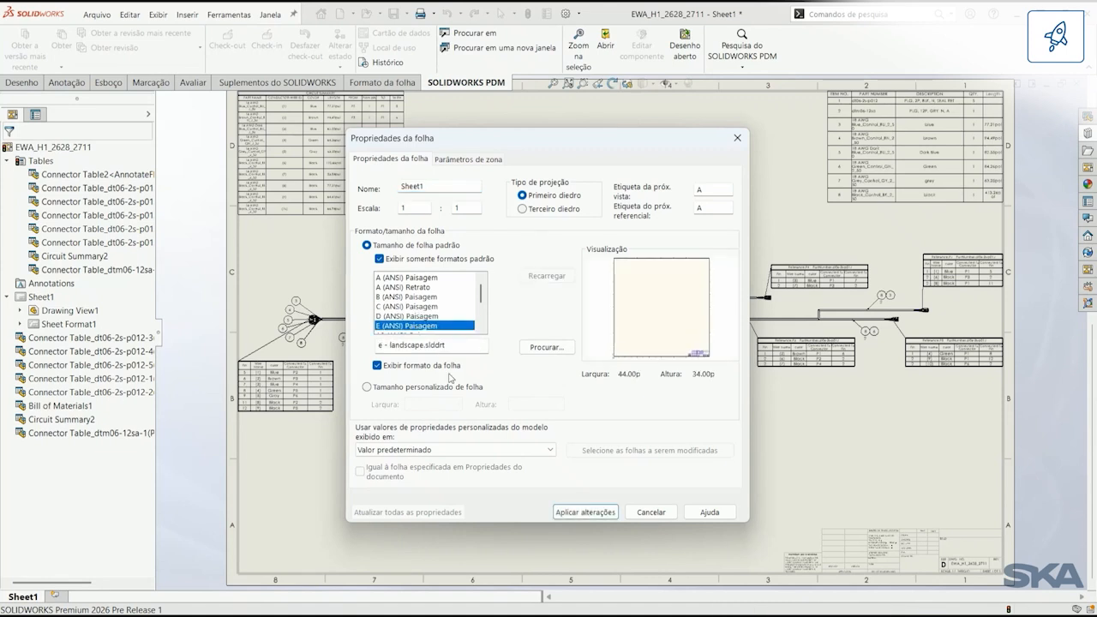
{"action": "left_click", "coordinate": [571, 512]}
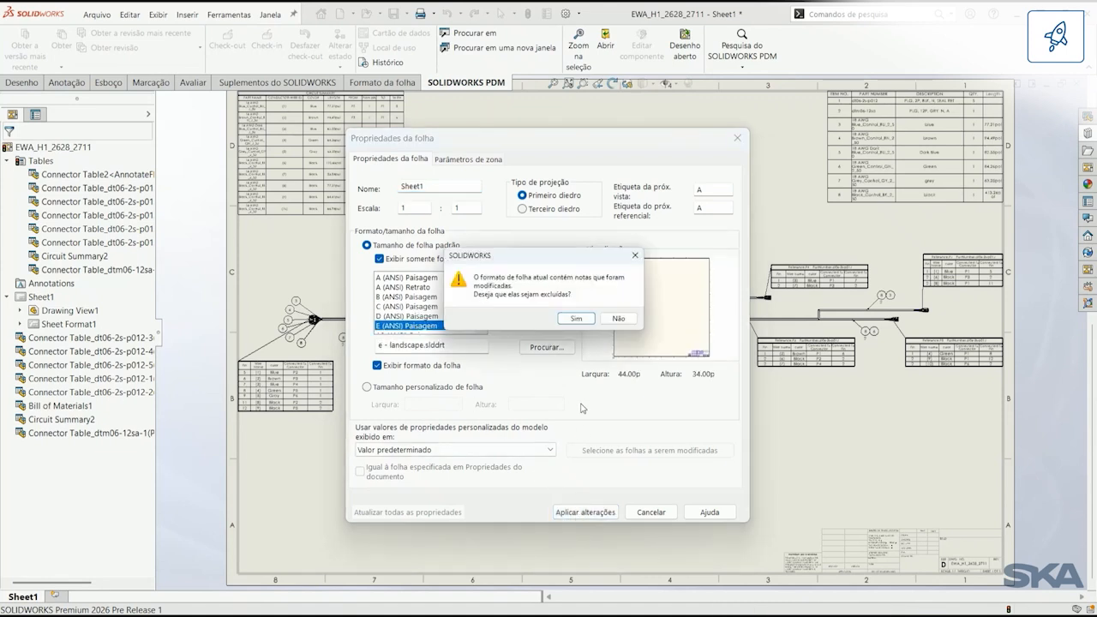
{"action": "left_click", "coordinate": [577, 319]}
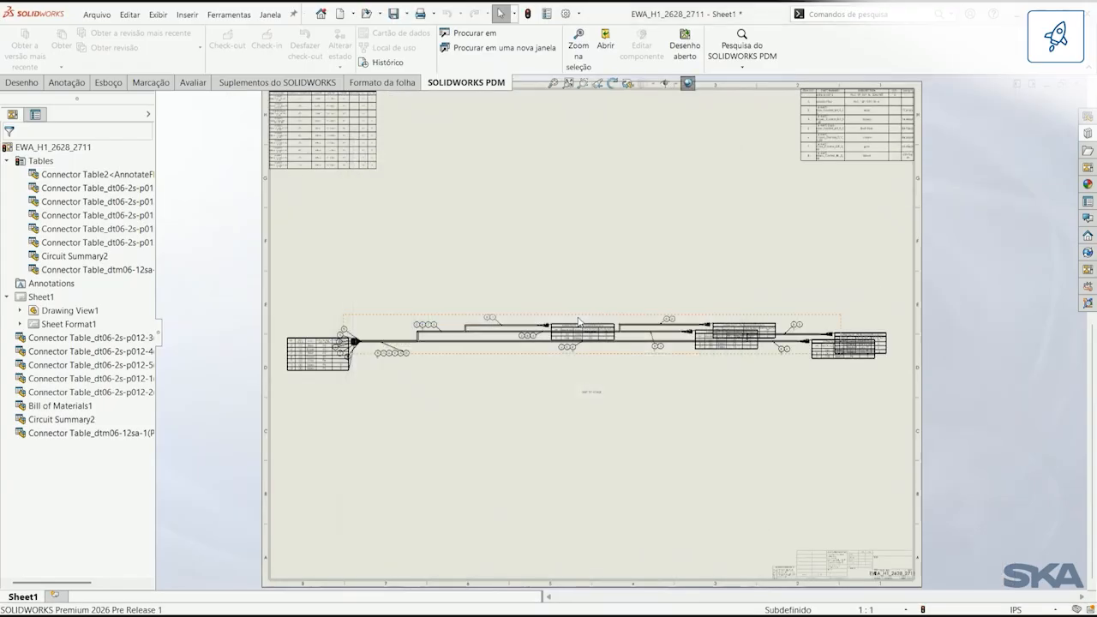
Step: Set the Sheet1 format back to D (ANSI) landscape
{"action": "right_click", "coordinate": [508, 237]}
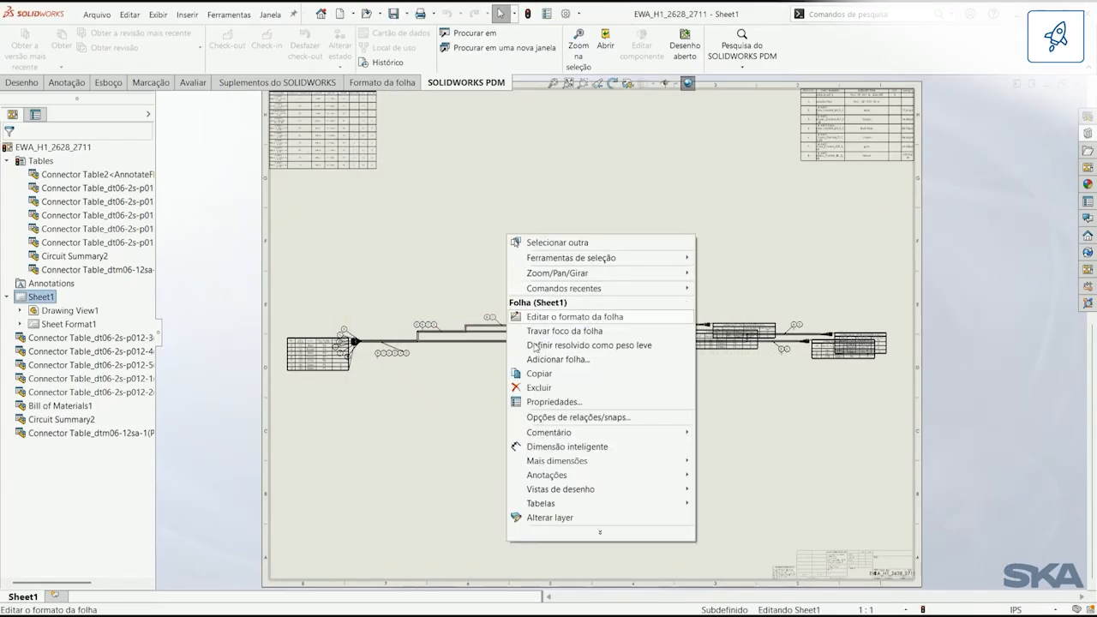
{"action": "left_click", "coordinate": [551, 402]}
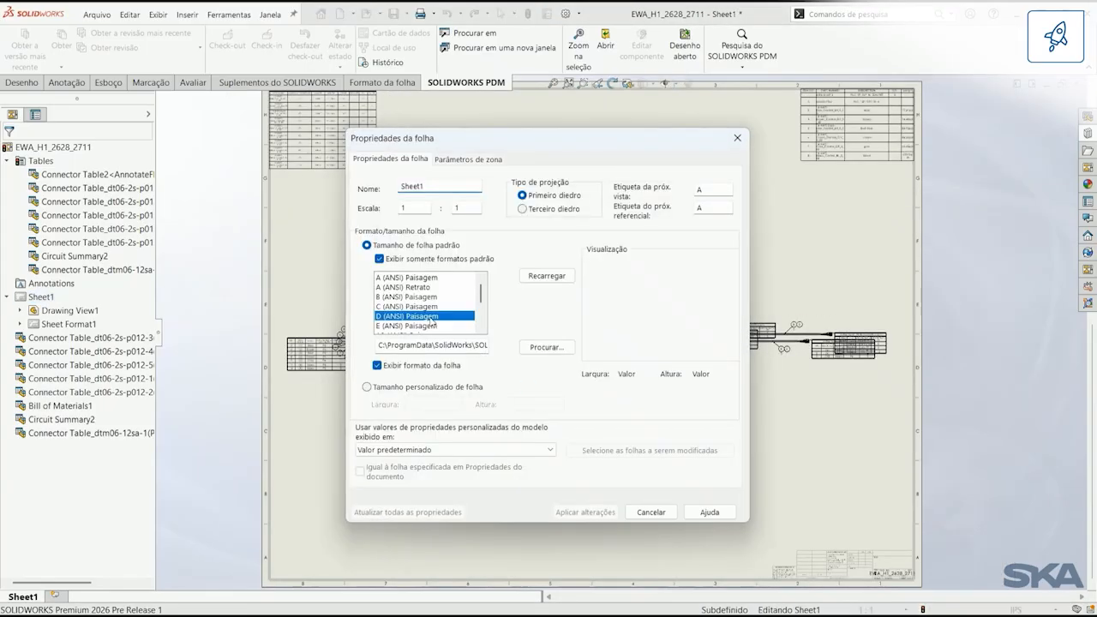
{"action": "left_click", "coordinate": [578, 512]}
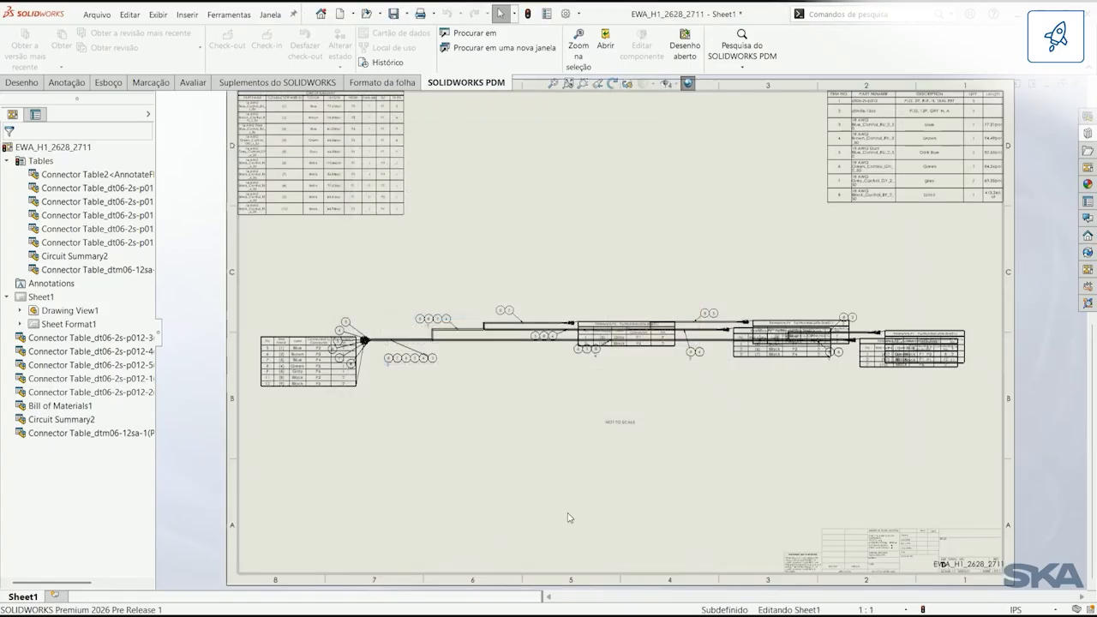
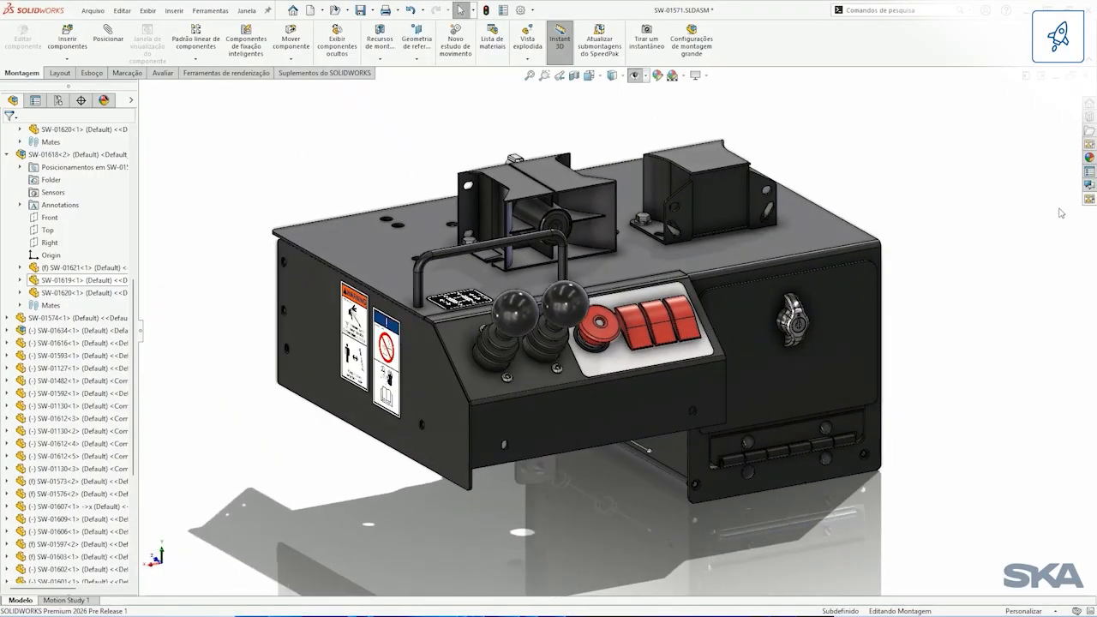
Step: Queue the STEP file SW-27488.STEP from the Importação folder for background import while the assembly stays open
{"action": "left_click", "coordinate": [1089, 201]}
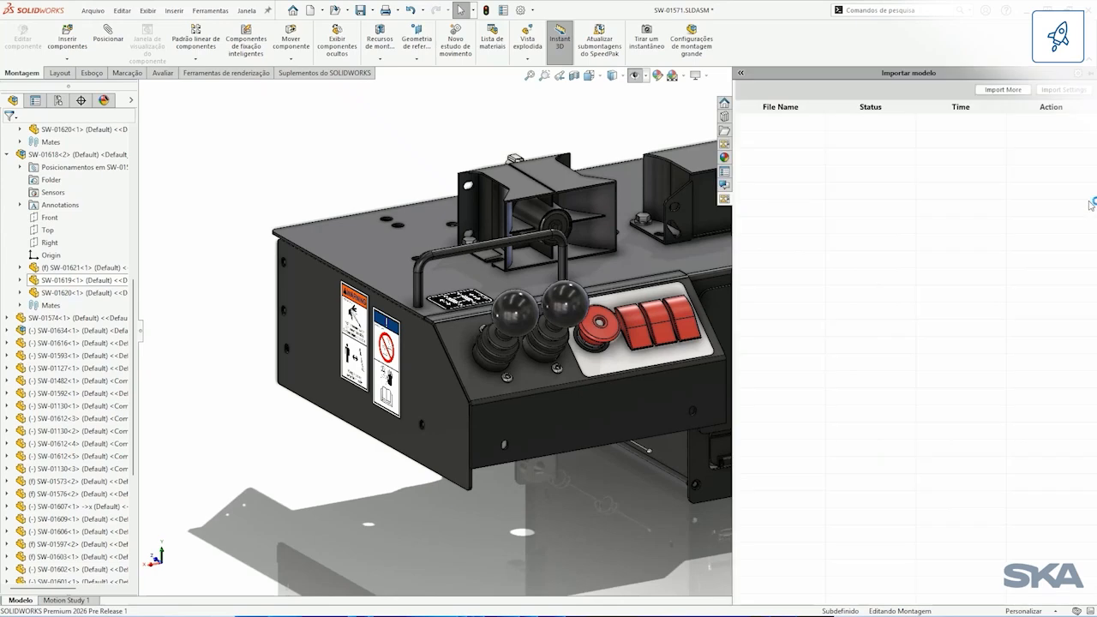
{"action": "left_click", "coordinate": [1015, 91]}
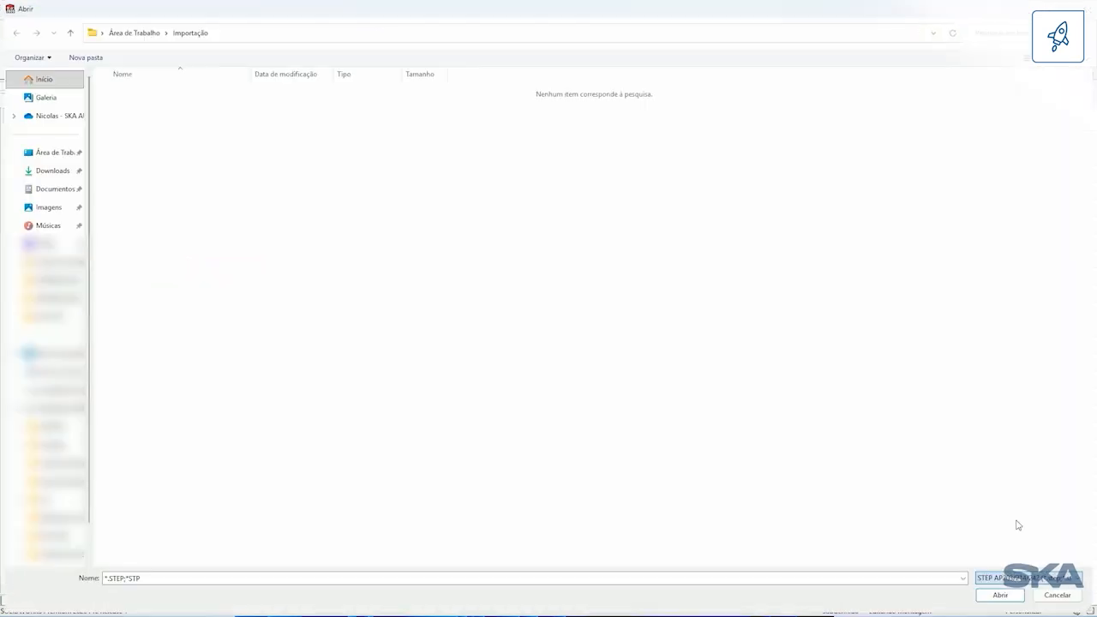
{"action": "left_click", "coordinate": [222, 93]}
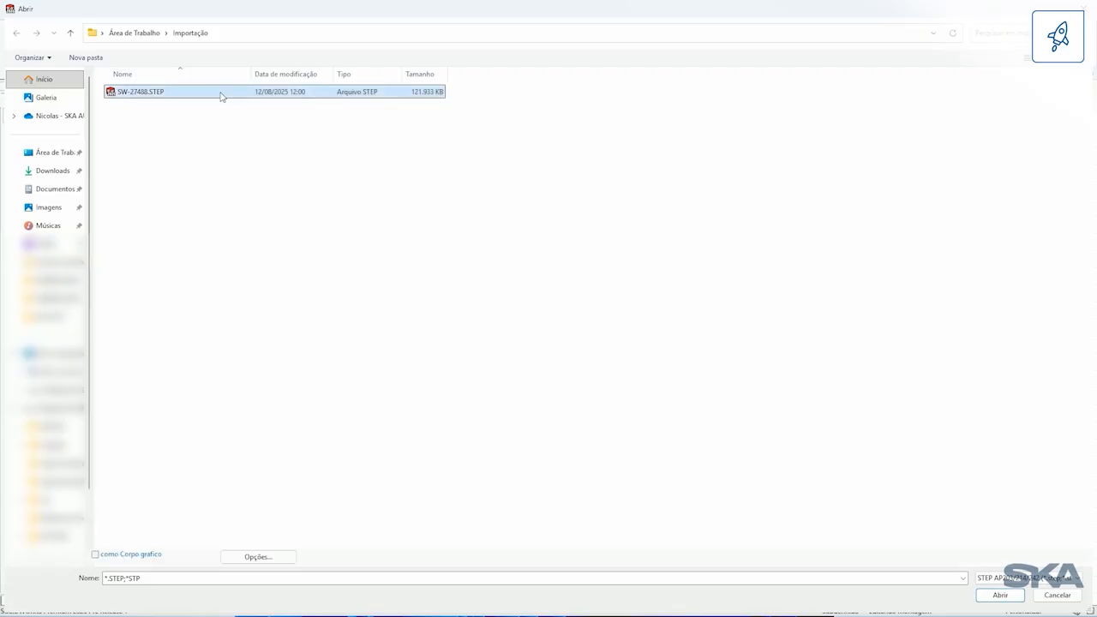
{"action": "left_click", "coordinate": [1000, 598]}
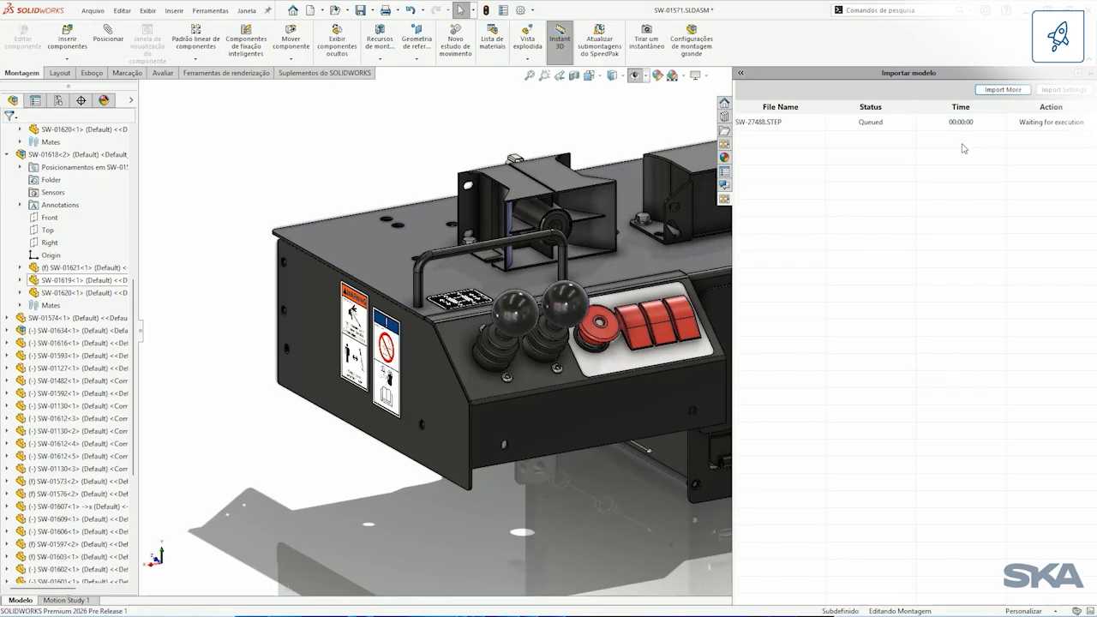
{"action": "left_click", "coordinate": [677, 528]}
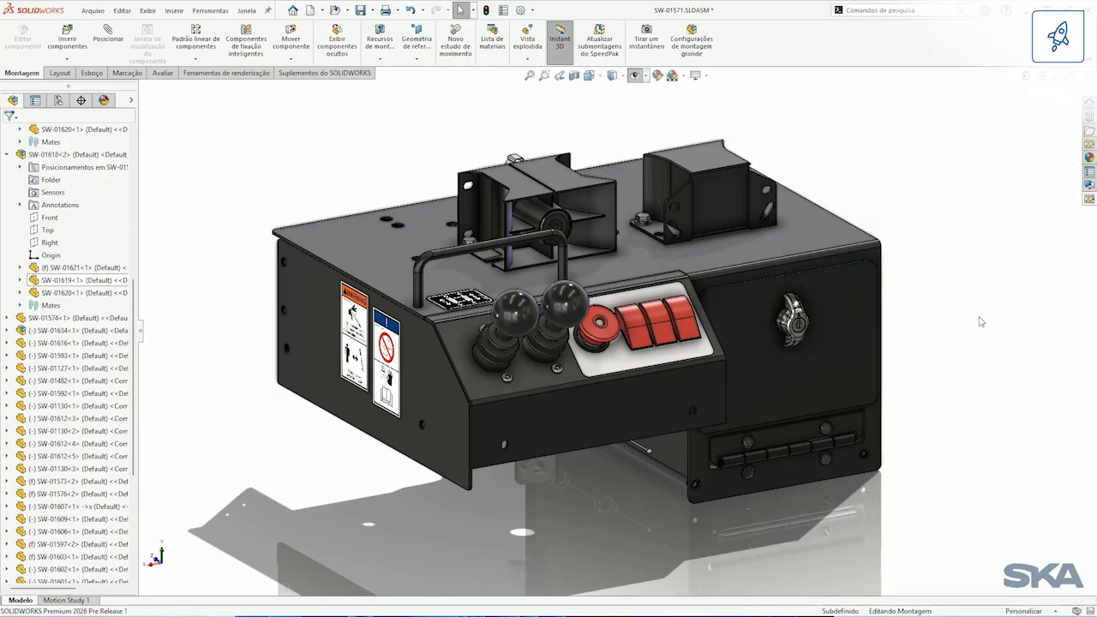
Step: Copy the red appearance of the switches on the control panel
{"action": "left_click", "coordinate": [635, 315]}
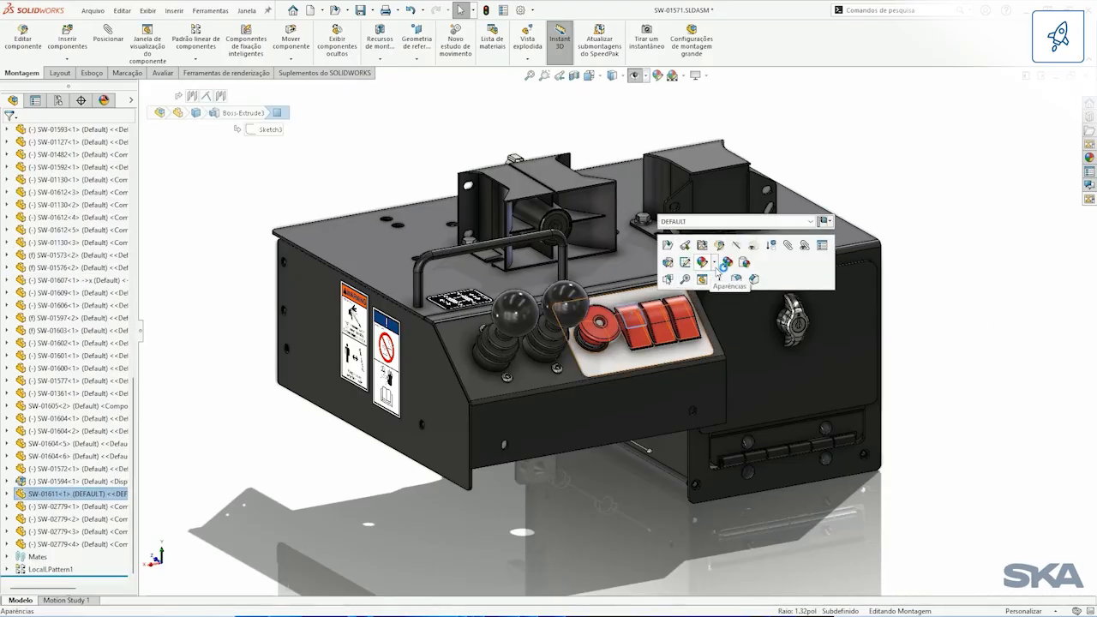
{"action": "left_click", "coordinate": [726, 266]}
{"action": "mouse_move", "coordinate": [665, 310]}
{"action": "middle_mouse_down"}
{"action": "mouse_move", "coordinate": [616, 309]}
{"action": "mouse_move", "coordinate": [655, 308]}
{"action": "middle_mouse_up"}
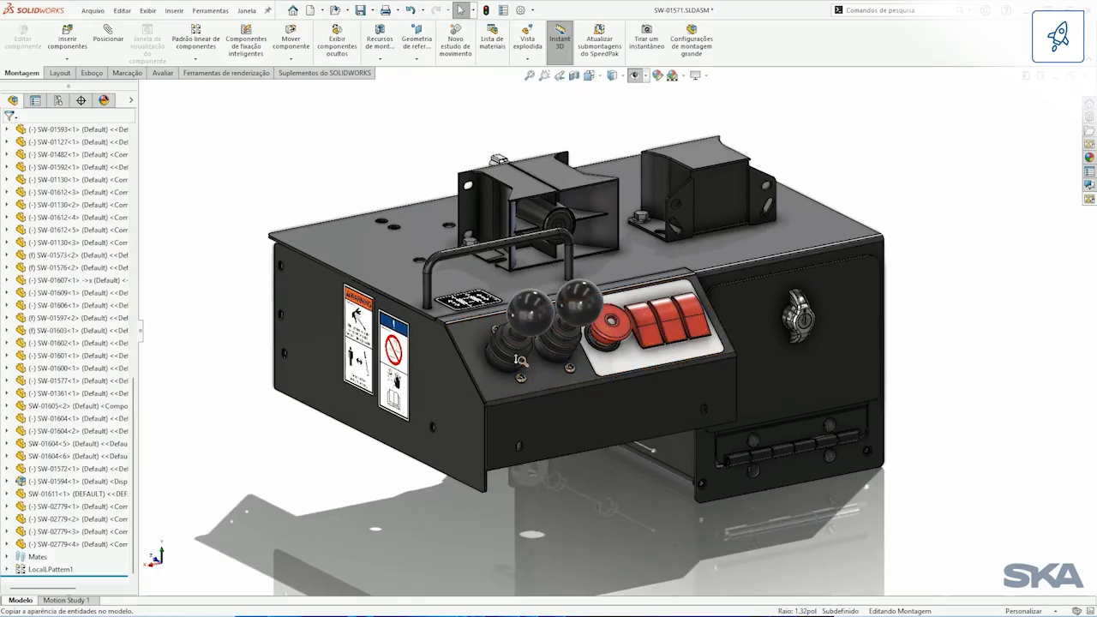
{"action": "scroll", "coordinate": [519, 329], "scroll_direction": "down", "scroll_amount": 4}
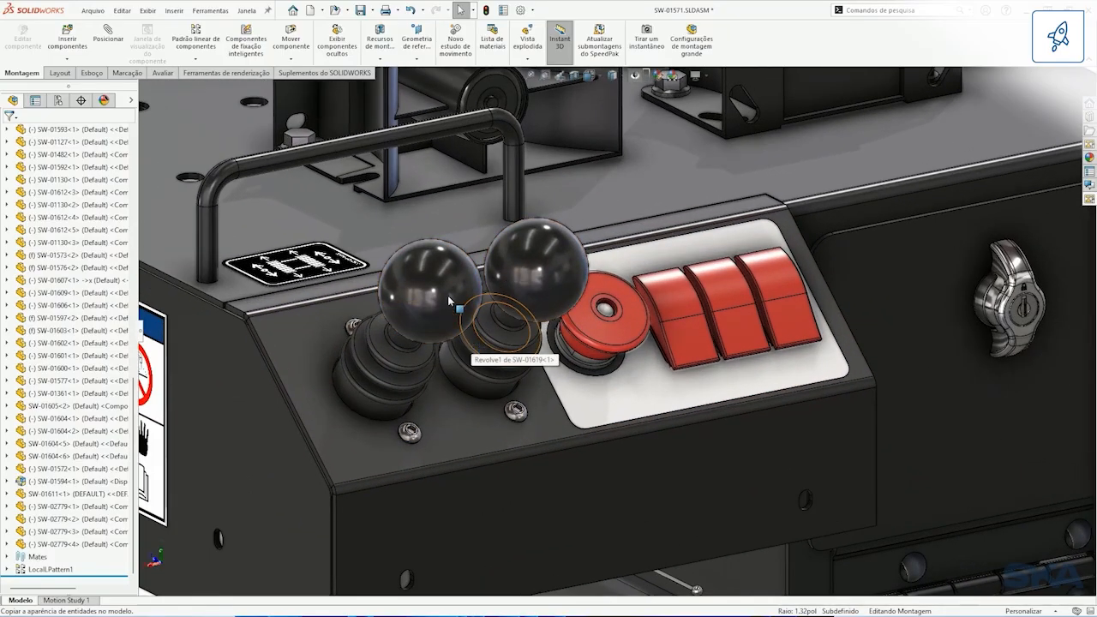
Step: Filter selection to components, paste the copied red appearance onto both joystick assemblies, and turn the selection filter off again
{"action": "key", "text": "F5"}
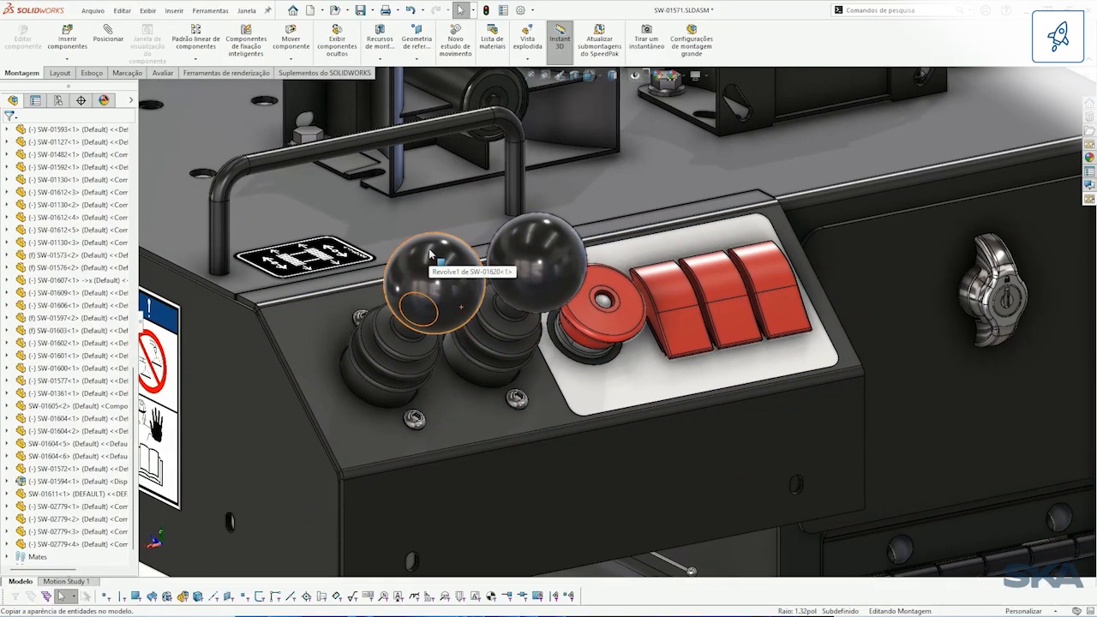
{"action": "left_click", "coordinate": [183, 600]}
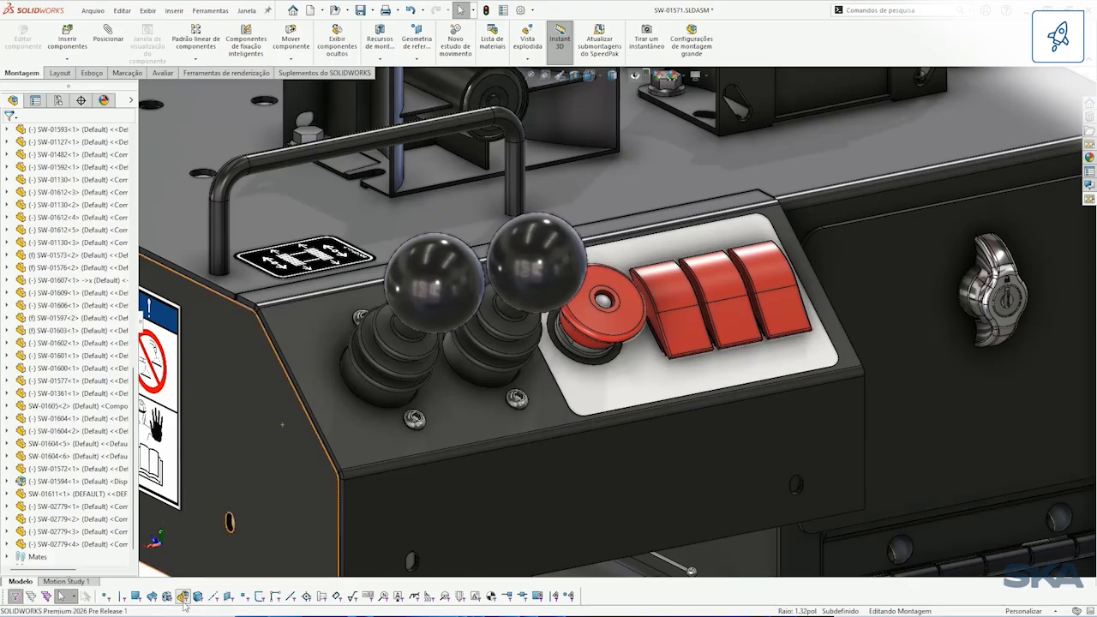
{"action": "left_click", "coordinate": [427, 299]}
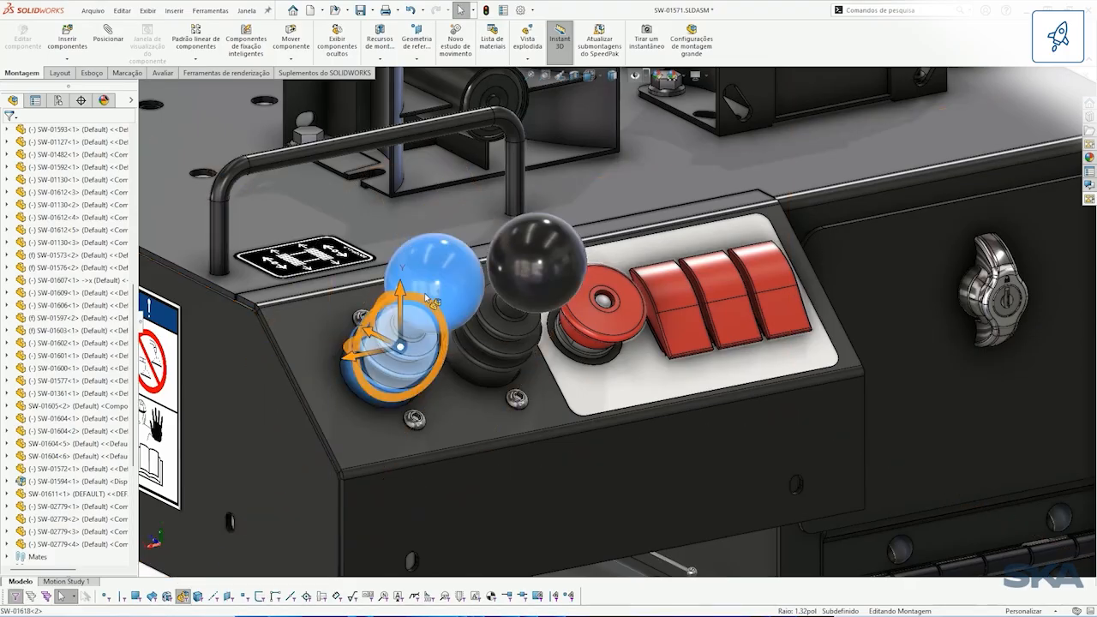
{"action": "left_click", "coordinate": [526, 269], "text": "ctrl"}
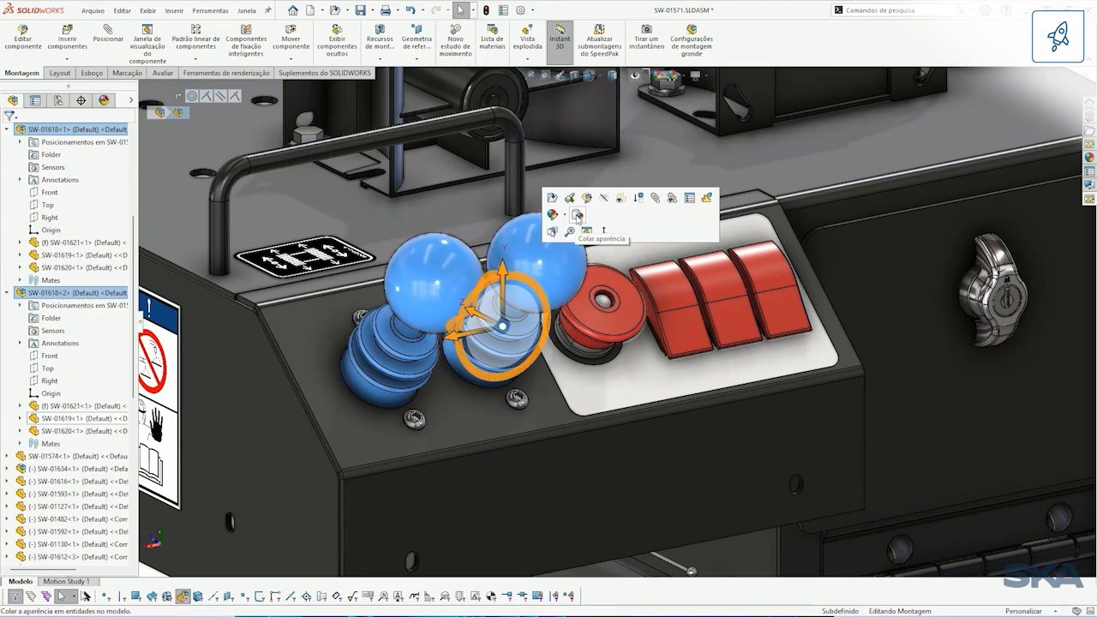
{"action": "key", "text": "ctrl+v"}
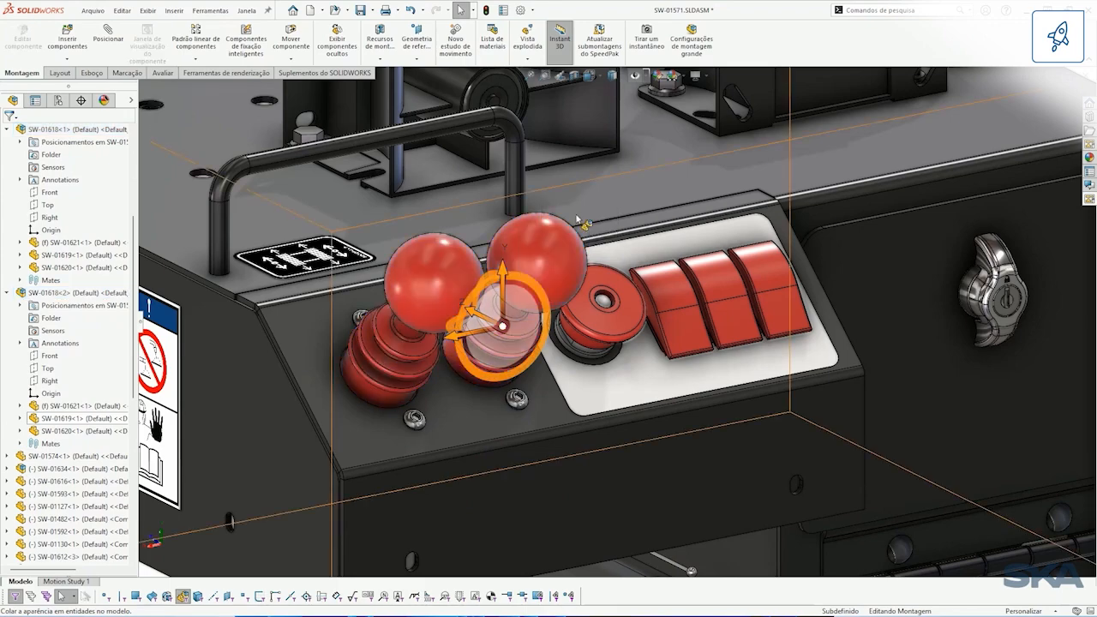
{"action": "scroll", "coordinate": [578, 221], "scroll_direction": "up", "scroll_amount": 6}
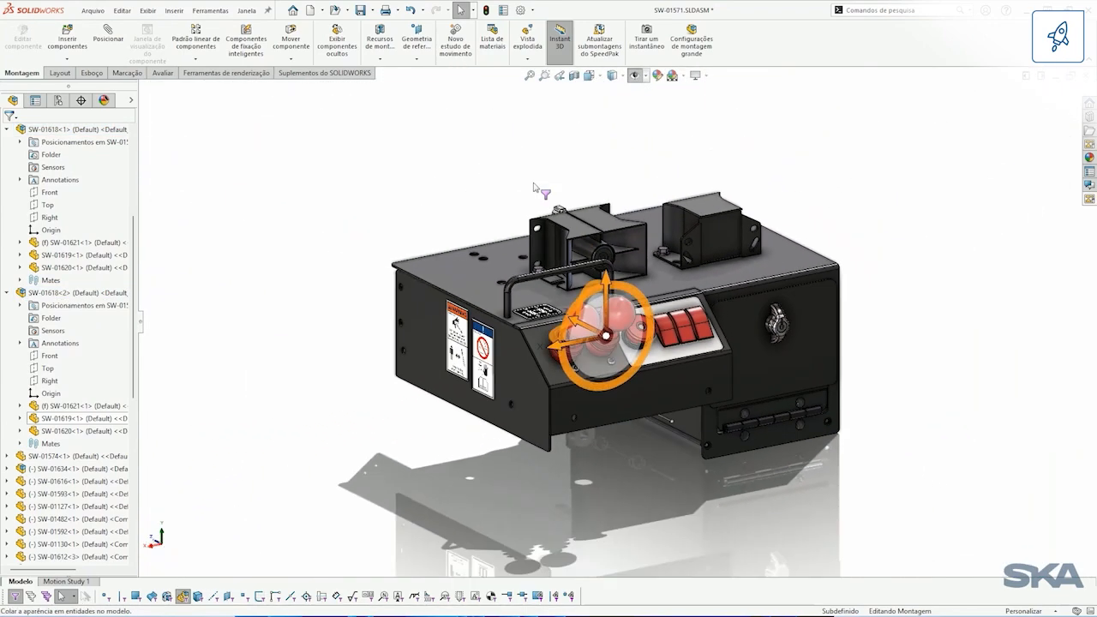
{"action": "left_click", "coordinate": [534, 187]}
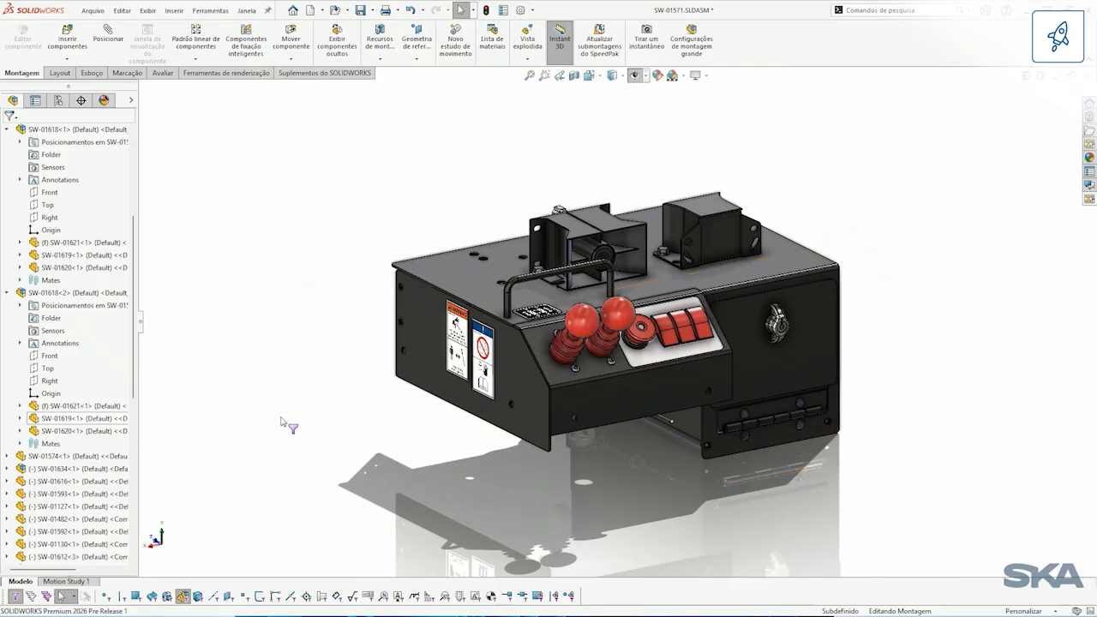
{"action": "key", "text": "F6"}
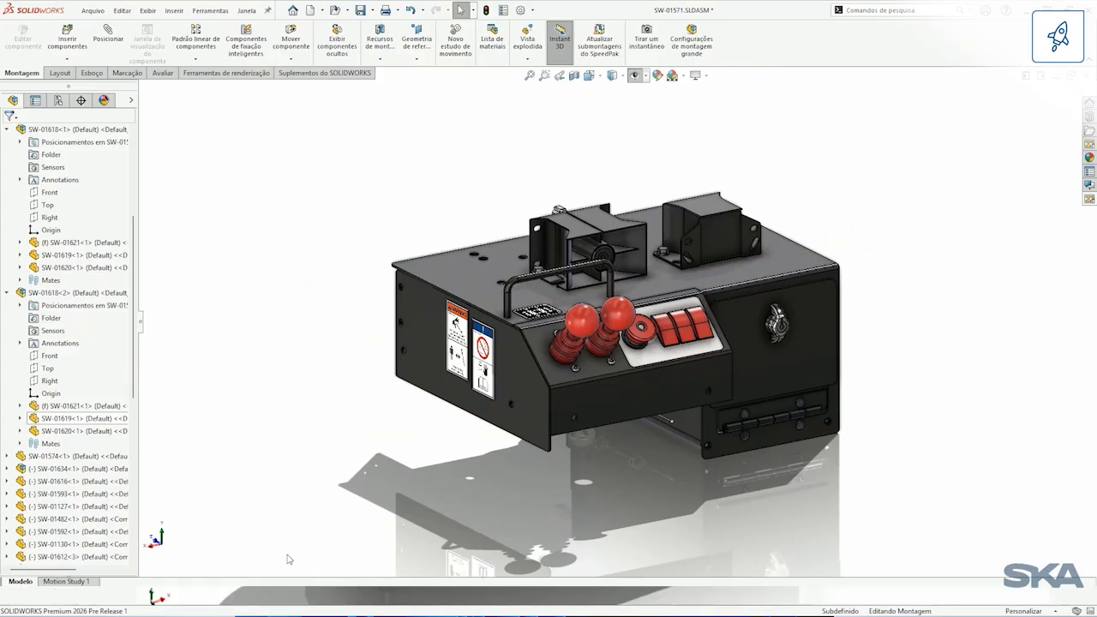
{"action": "key", "text": "F5"}
{"action": "mouse_move", "coordinate": [350, 515]}
{"action": "middle_mouse_down"}
{"action": "mouse_move", "coordinate": [429, 492]}
{"action": "mouse_move", "coordinate": [711, 494]}
{"action": "middle_mouse_up"}
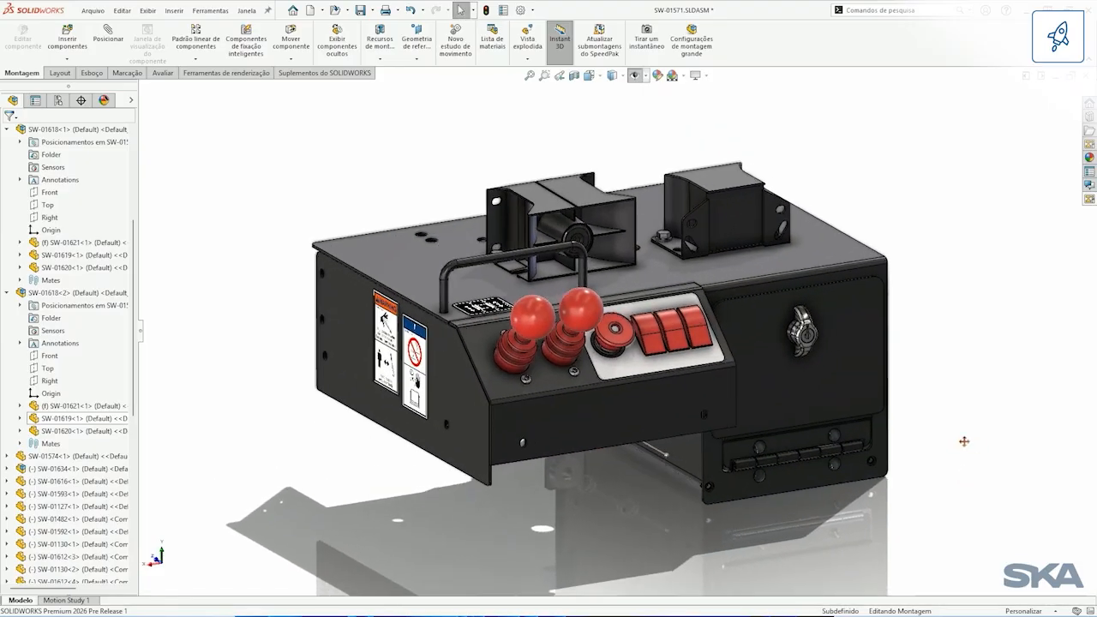
Step: Open the housing part SW-01605 on its own and set the 3.69 front width of Boss-Extrude2 to 4.5
{"action": "left_click", "coordinate": [754, 225]}
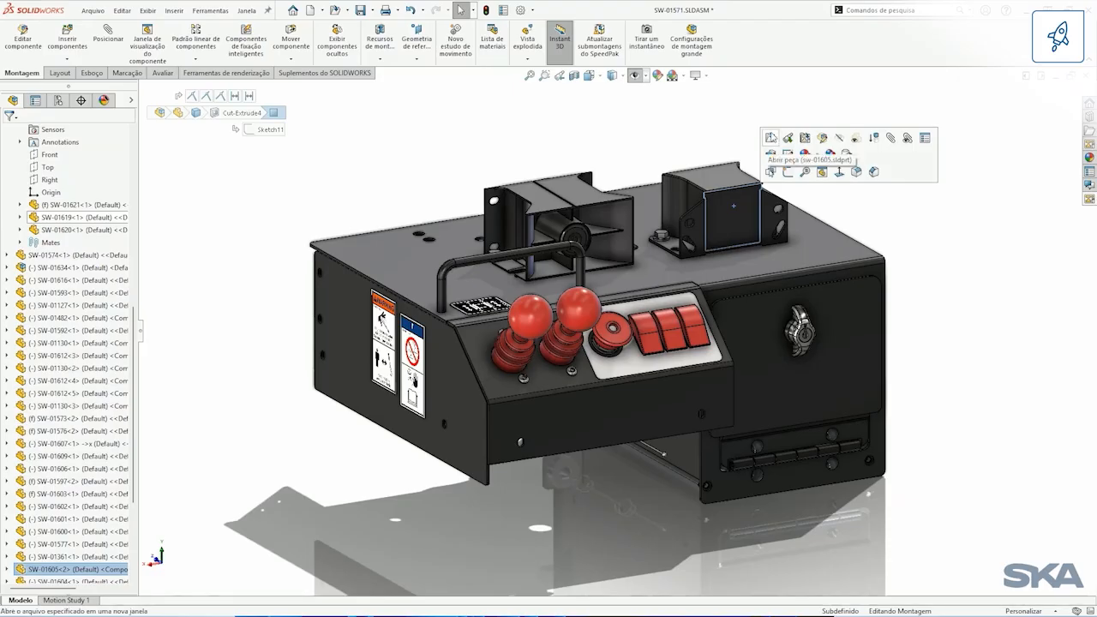
{"action": "left_click", "coordinate": [771, 137]}
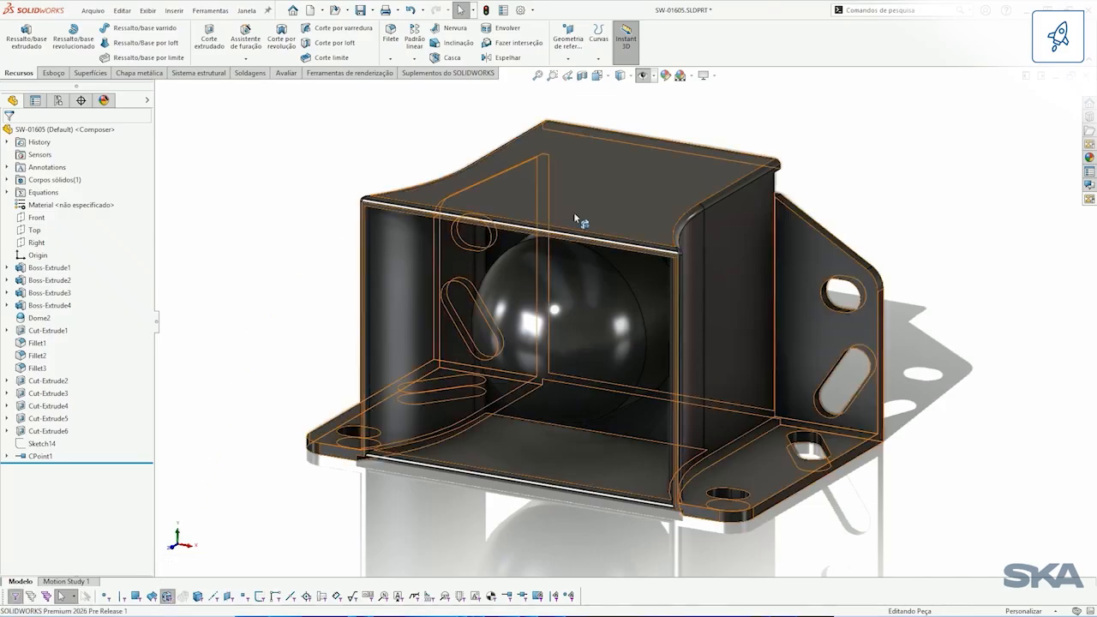
{"action": "left_click", "coordinate": [659, 252]}
{"action": "left_click", "coordinate": [728, 260]}
{"action": "middle_click_drag", "start_coordinate": [730, 258], "coordinate": [718, 348]}
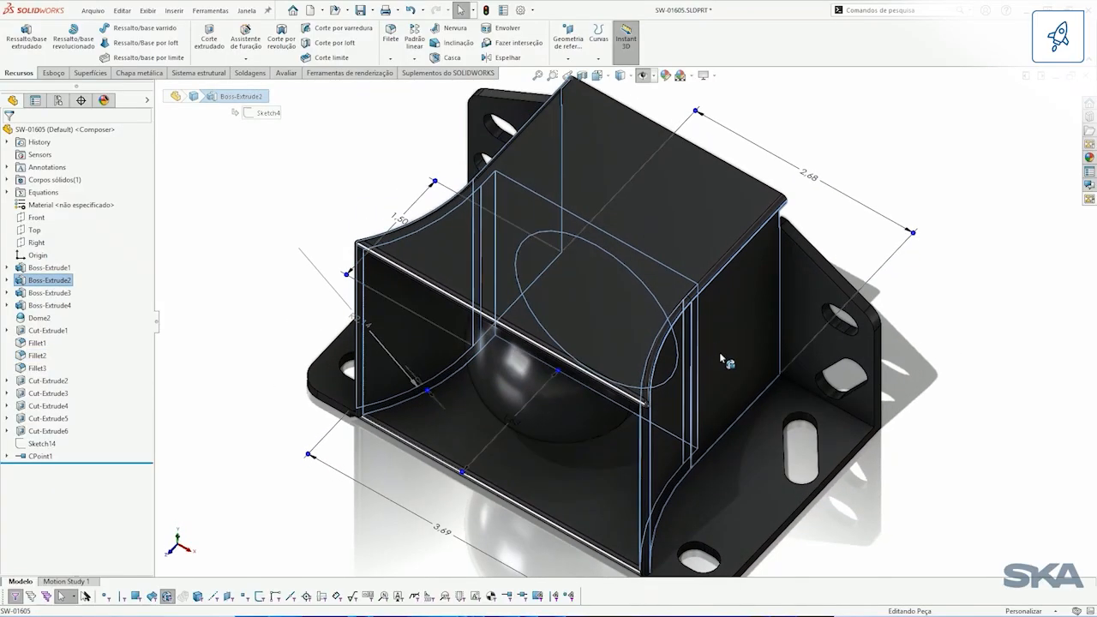
{"action": "double_click", "coordinate": [441, 532]}
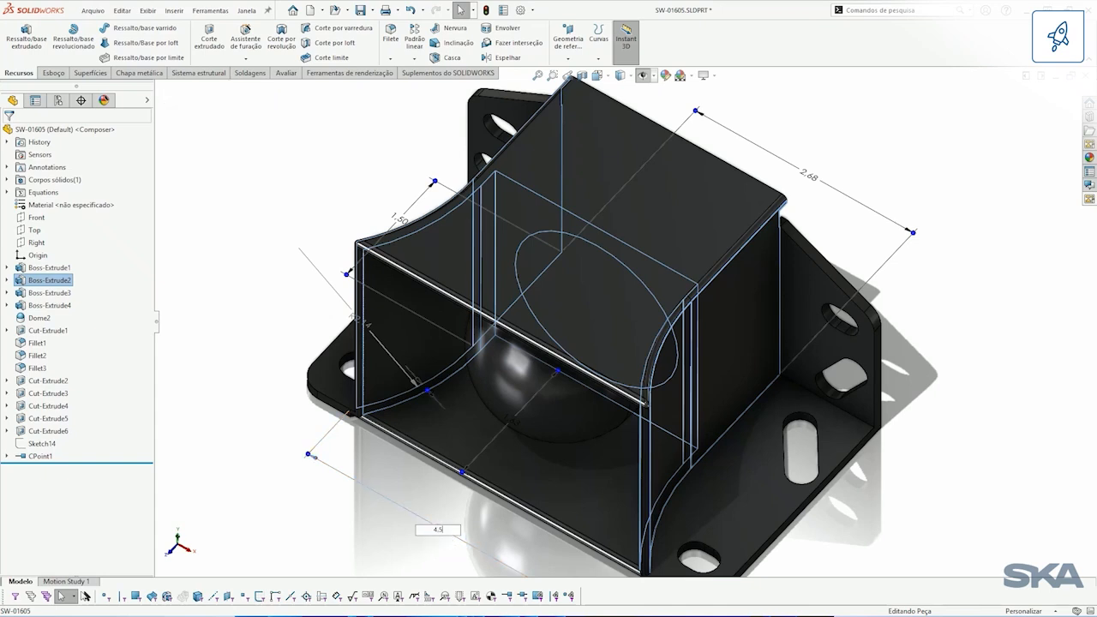
{"action": "type", "text": "4.5"}
{"action": "key", "text": "Return"}
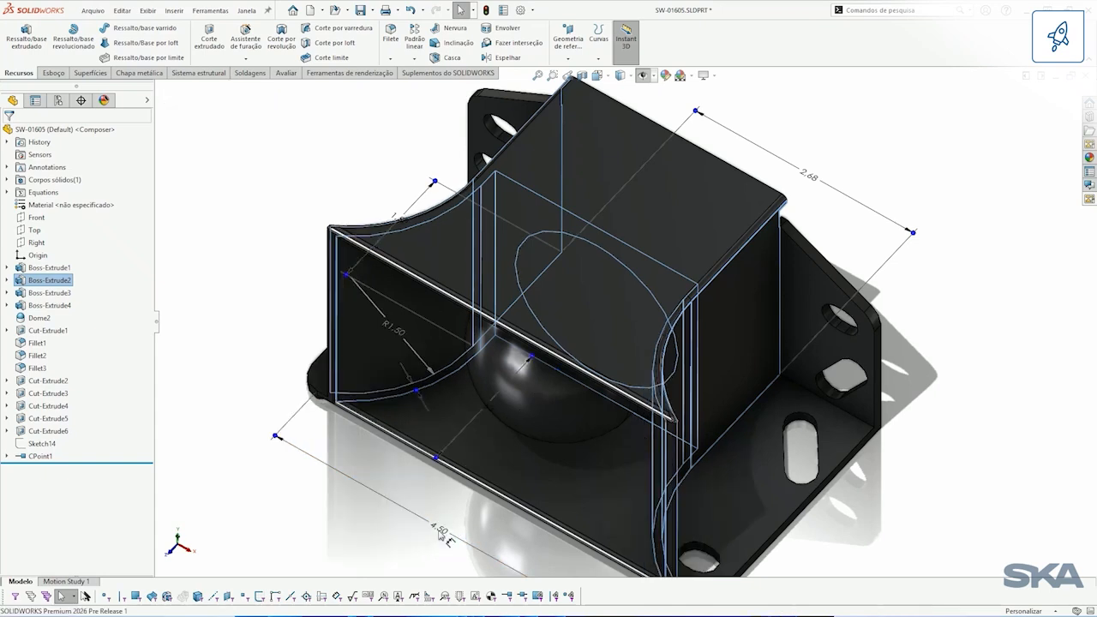
{"action": "left_click", "coordinate": [420, 538]}
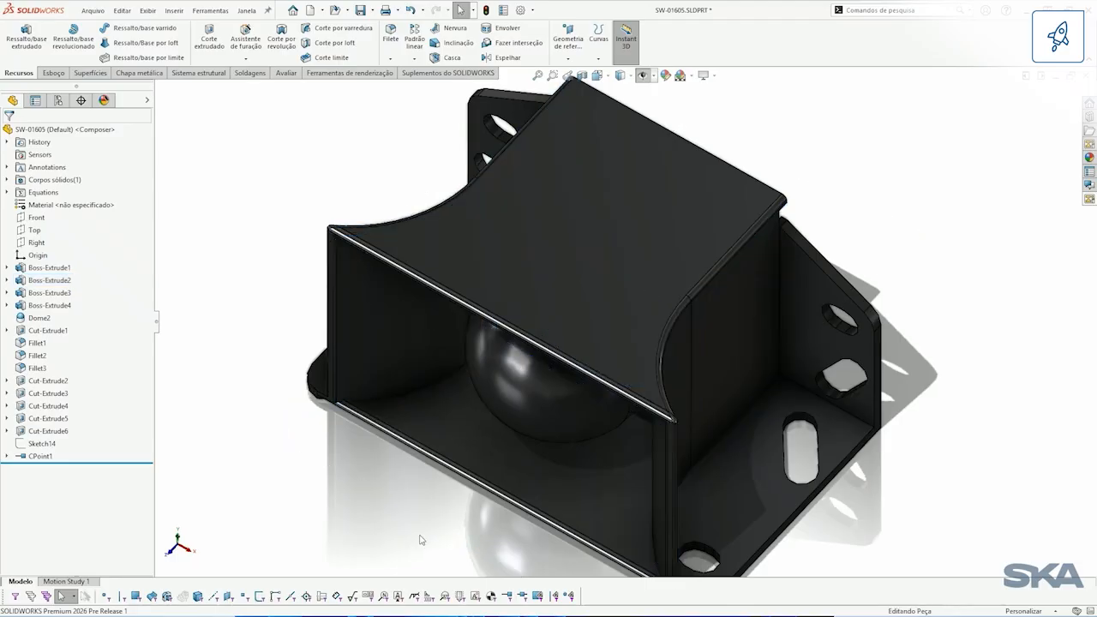
Step: Save and close the edited housing part, and agree to rebuild the SW-01571 assembly
{"action": "left_click", "coordinate": [360, 10]}
{"action": "left_click", "coordinate": [1085, 77]}
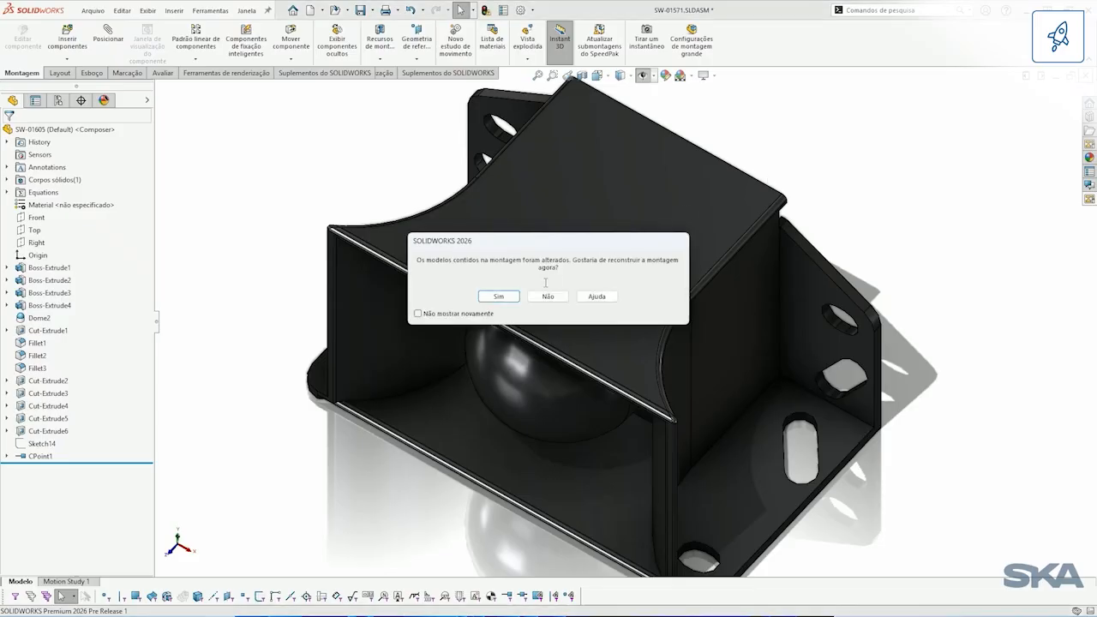
{"action": "left_click", "coordinate": [515, 296]}
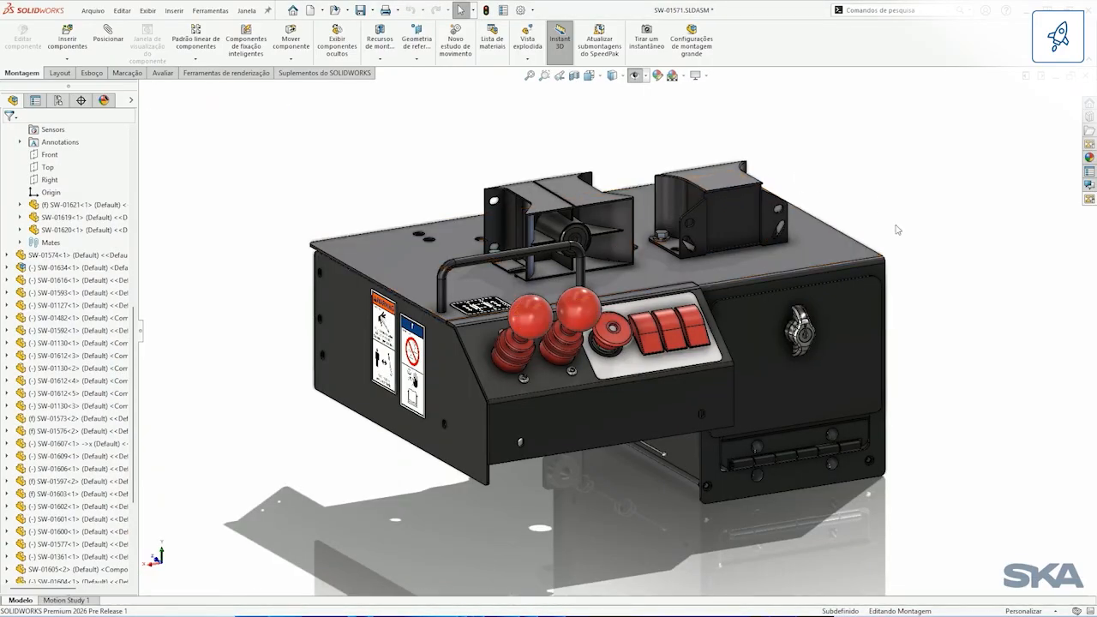
Step: Swing the box's front door with the latch open to expose the control unit inside
{"action": "scroll", "coordinate": [894, 325], "scroll_direction": "up", "scroll_amount": 3}
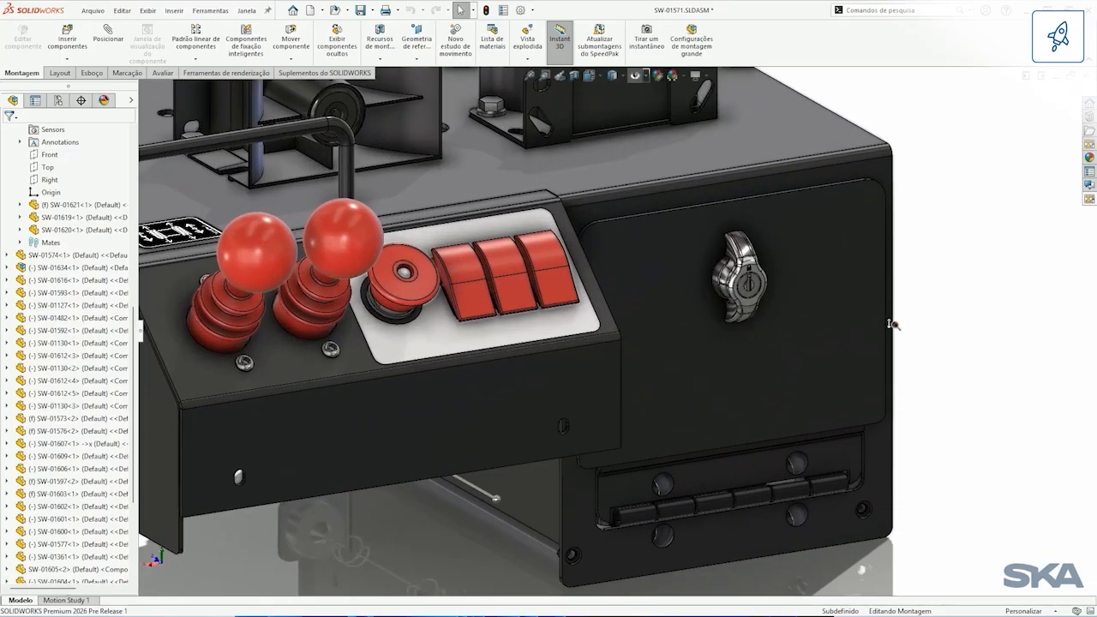
{"action": "scroll", "coordinate": [895, 312], "scroll_direction": "up", "scroll_amount": 2}
{"action": "left_click_drag", "start_coordinate": [908, 171], "coordinate": [1034, 406]}
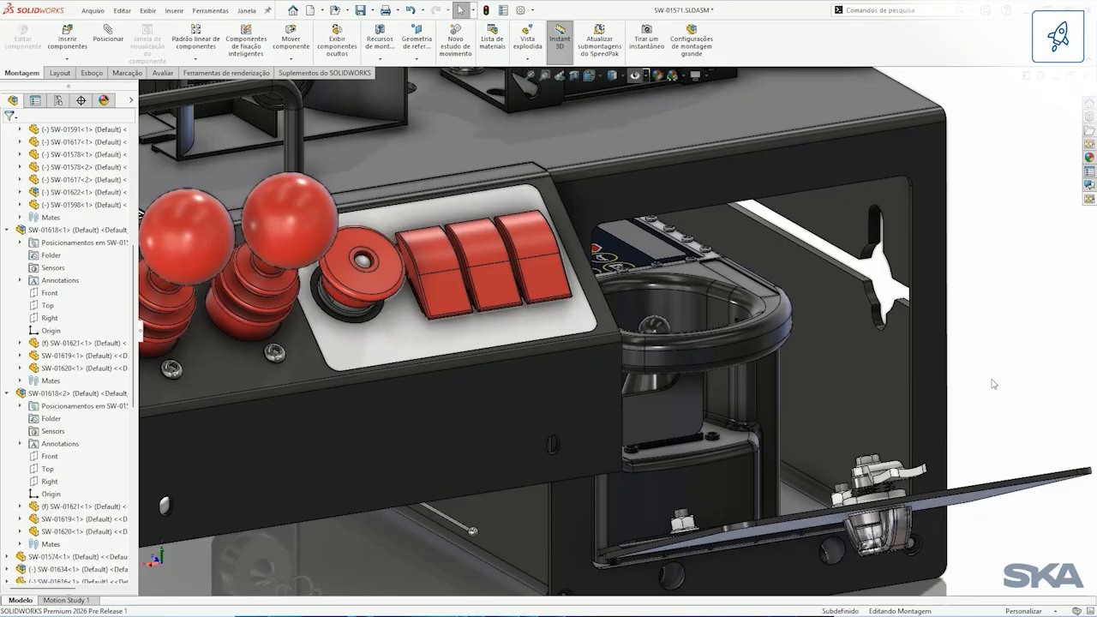
Step: Open the control unit part SW-01603 inside the box in its own window
{"action": "left_click", "coordinate": [699, 274]}
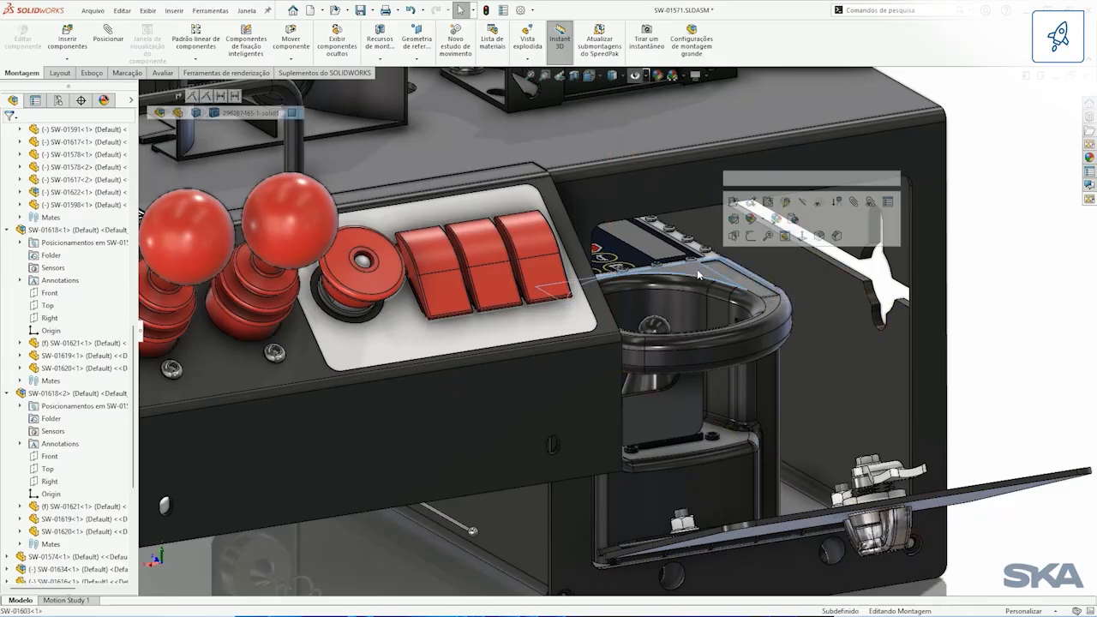
{"action": "left_click", "coordinate": [734, 203]}
{"action": "middle_click_drag", "start_coordinate": [433, 149], "coordinate": [374, 148]}
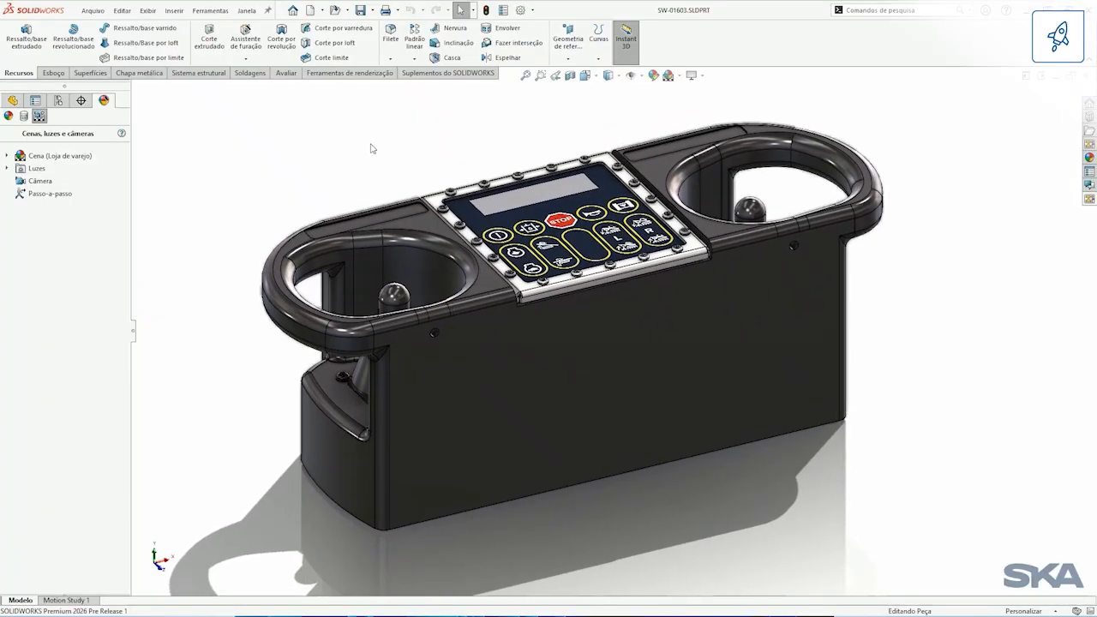
Step: Run Performance Evaluation on the control unit part, enlarge the report to examine feature rebuild times, and close it
{"action": "left_click", "coordinate": [283, 73]}
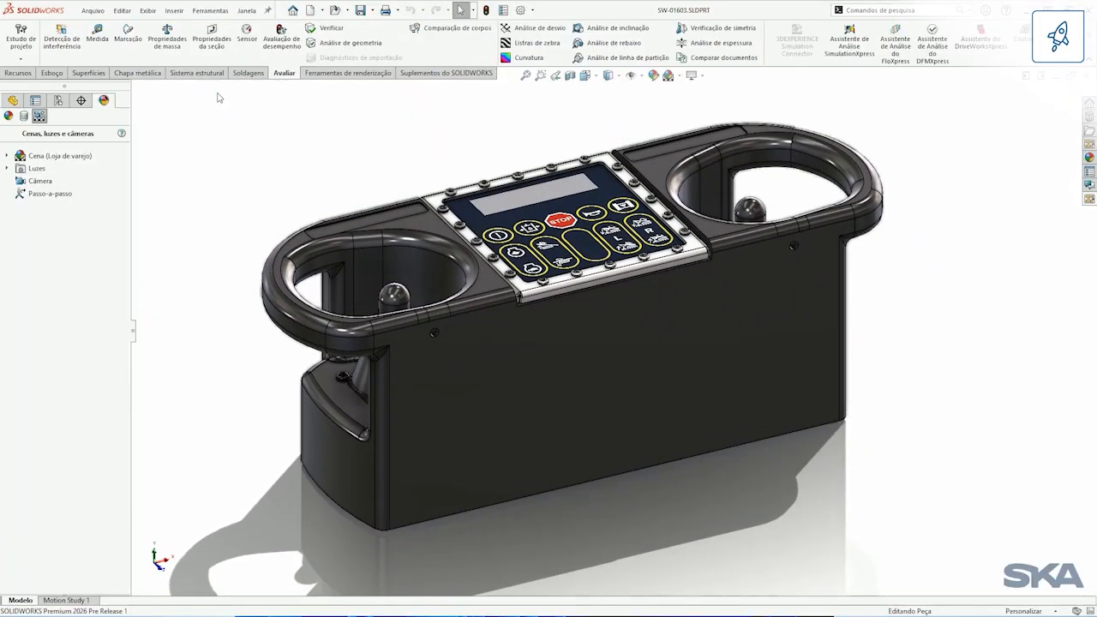
{"action": "left_click", "coordinate": [281, 39]}
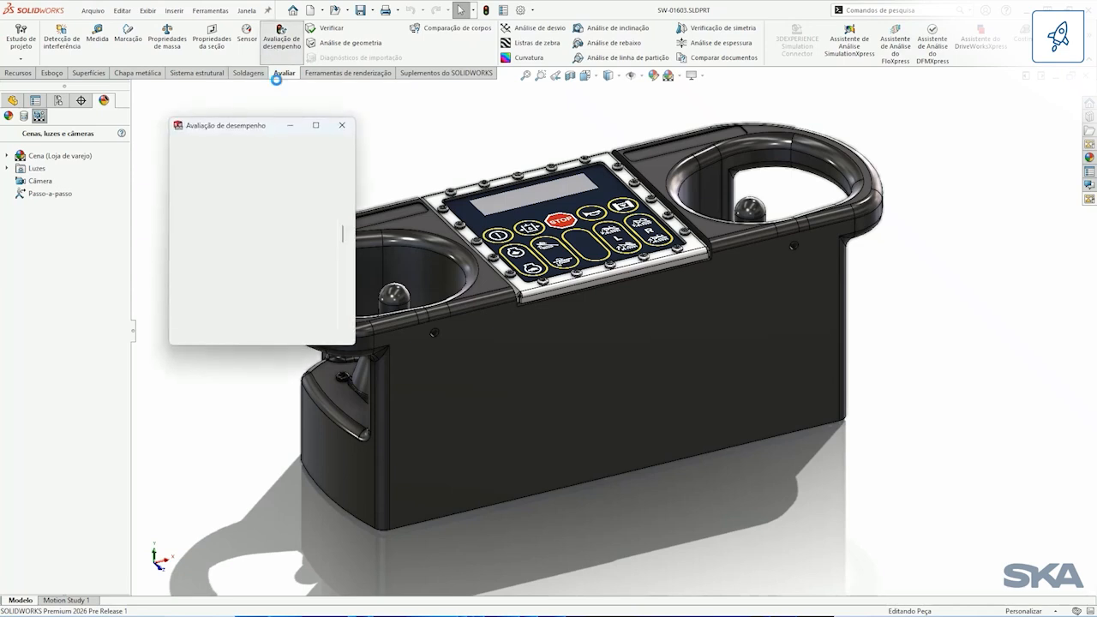
{"action": "left_click_drag", "start_coordinate": [353, 347], "coordinate": [482, 495]}
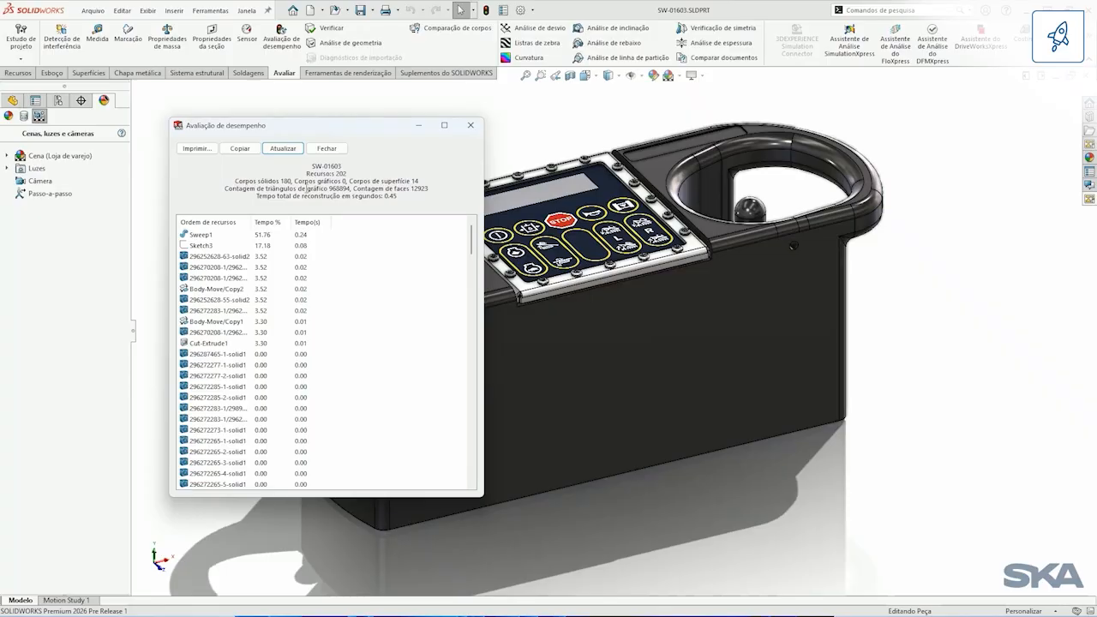
{"action": "left_click", "coordinate": [470, 125]}
Step: Show the part's feature tree and widen it so the full feature names fit
{"action": "left_click", "coordinate": [12, 100]}
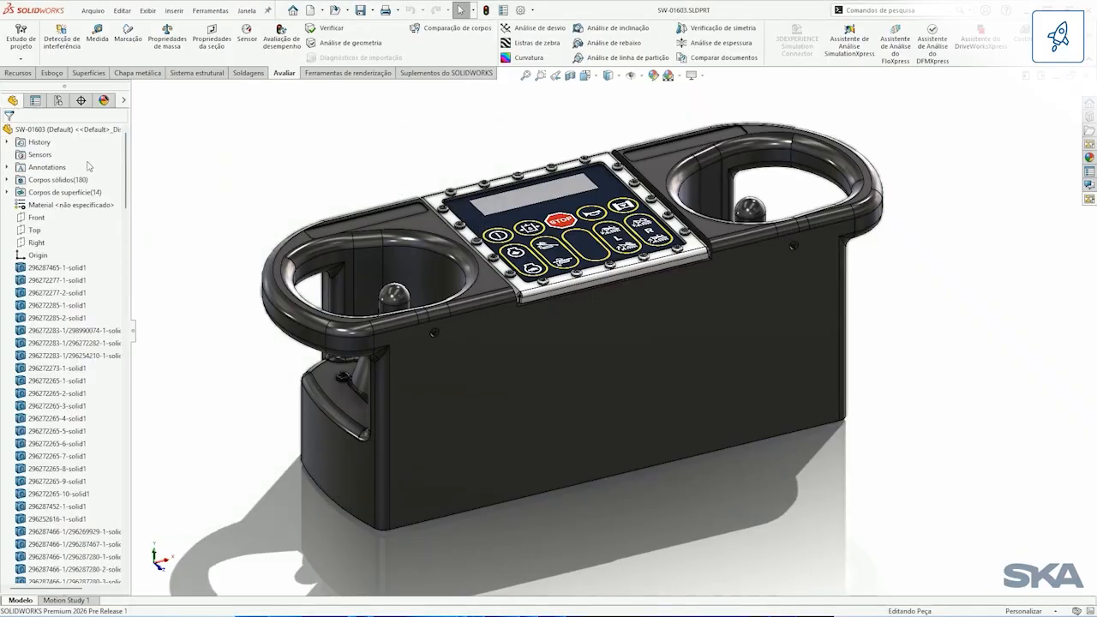
{"action": "left_click_drag", "start_coordinate": [133, 184], "coordinate": [180, 184]}
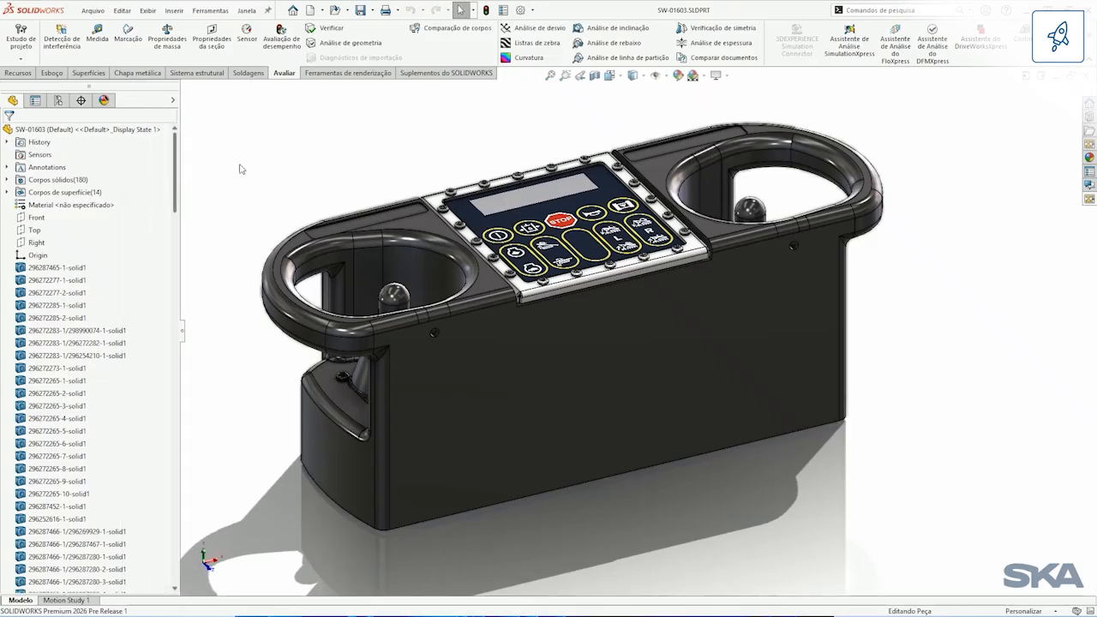
Step: Select the control unit's small bodies by size at 5% of the part, including their parent features, and delete them all
{"action": "left_click", "coordinate": [473, 10]}
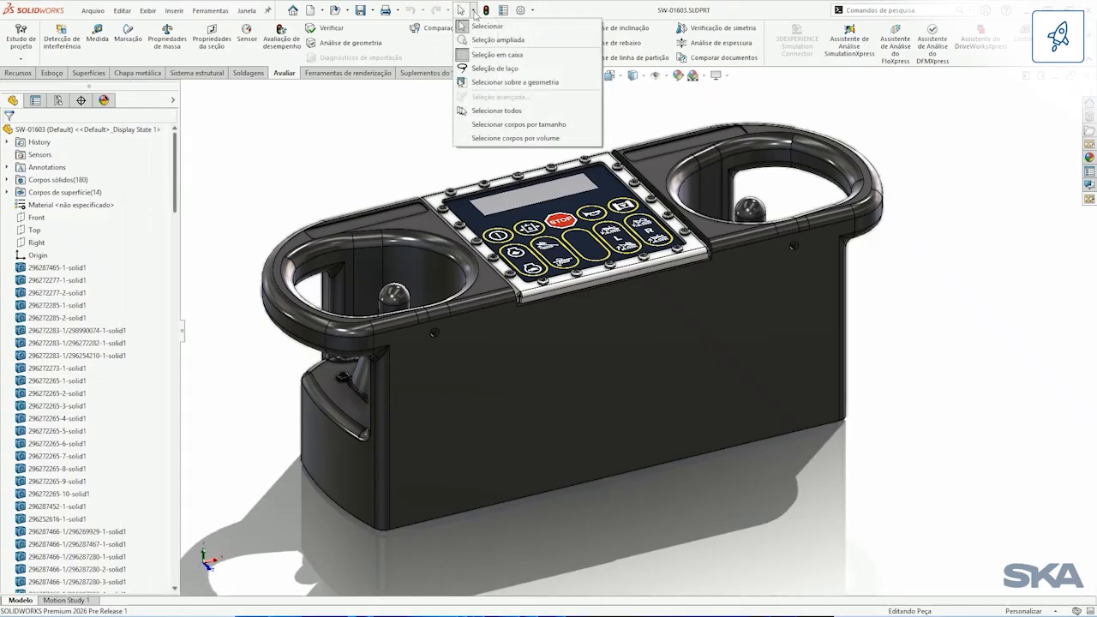
{"action": "left_click", "coordinate": [514, 124]}
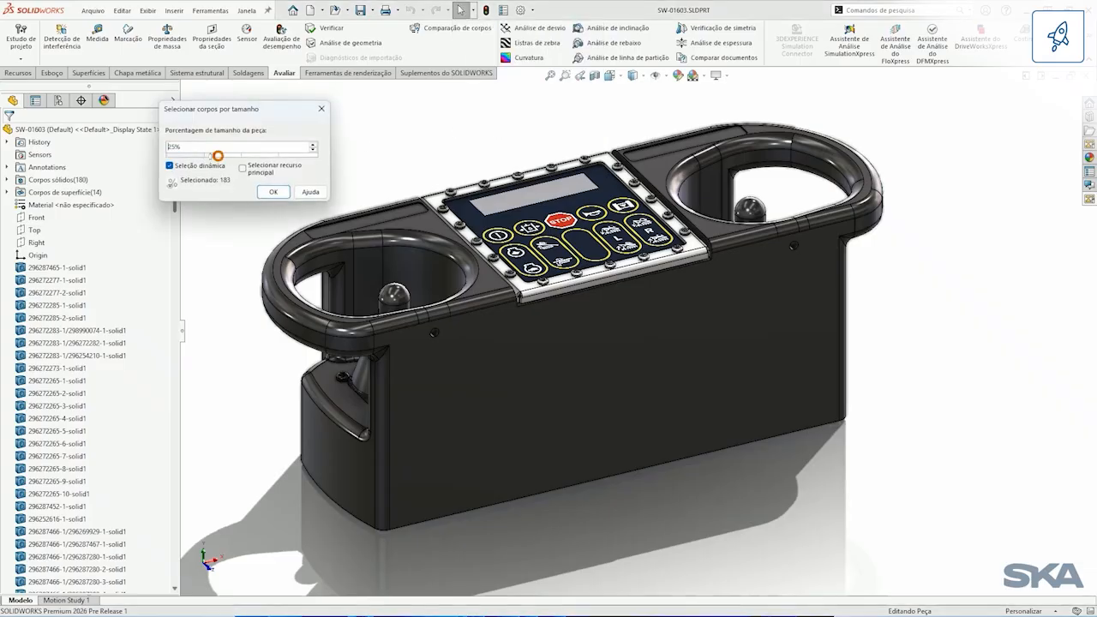
{"action": "left_click_drag", "start_coordinate": [216, 155], "coordinate": [169, 161]}
{"action": "left_click_drag", "start_coordinate": [190, 158], "coordinate": [177, 158]}
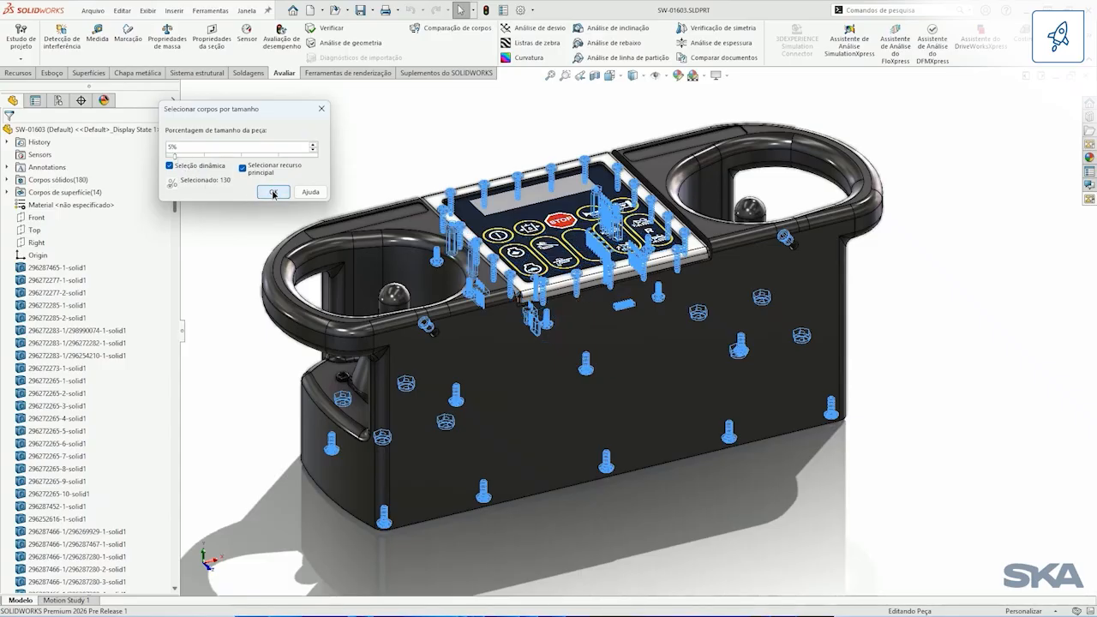
{"action": "left_click", "coordinate": [273, 193]}
{"action": "left_click_drag", "start_coordinate": [176, 175], "coordinate": [177, 329]}
{"action": "key", "text": "Delete"}
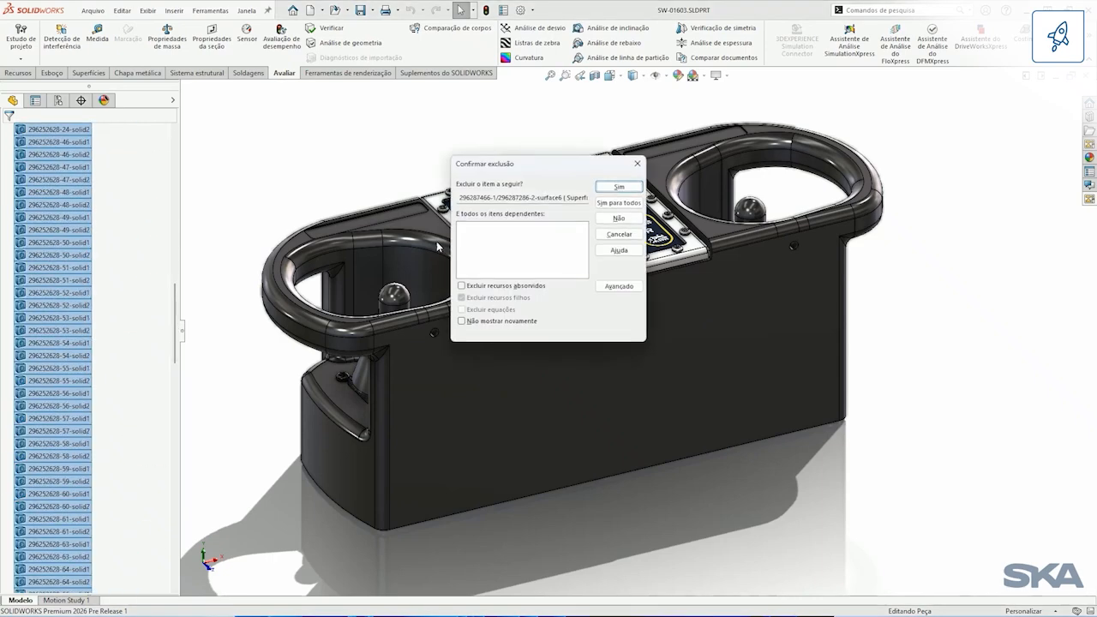
{"action": "left_click", "coordinate": [610, 203]}
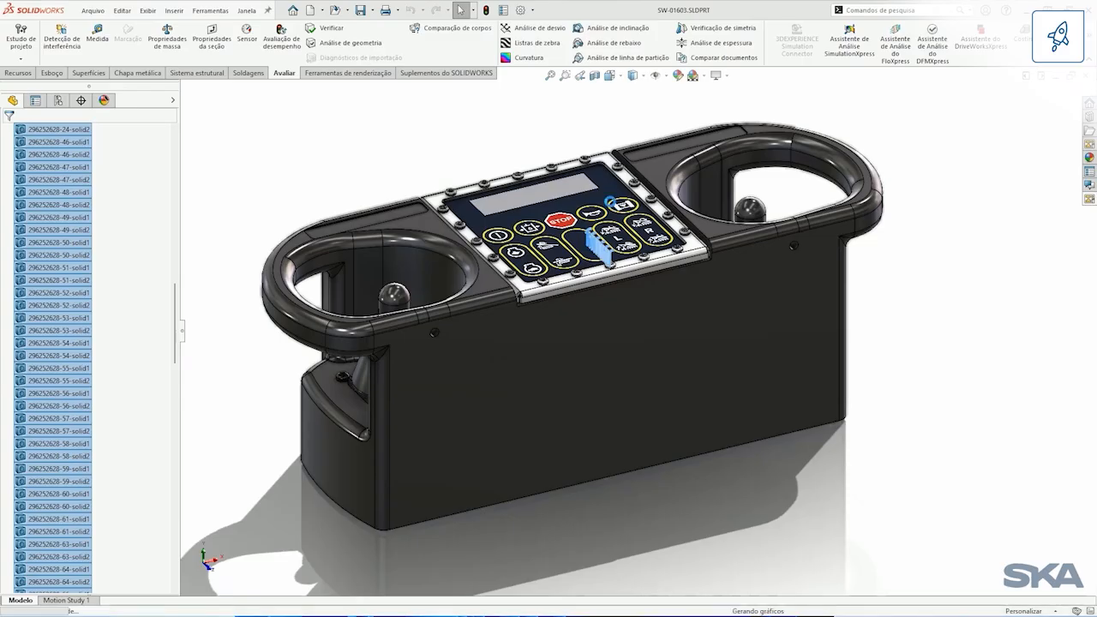
{"action": "mouse_move", "coordinate": [406, 159]}
{"action": "middle_mouse_down"}
{"action": "mouse_move", "coordinate": [456, 163]}
{"action": "mouse_move", "coordinate": [428, 158]}
{"action": "mouse_move", "coordinate": [410, 169]}
{"action": "middle_mouse_up"}
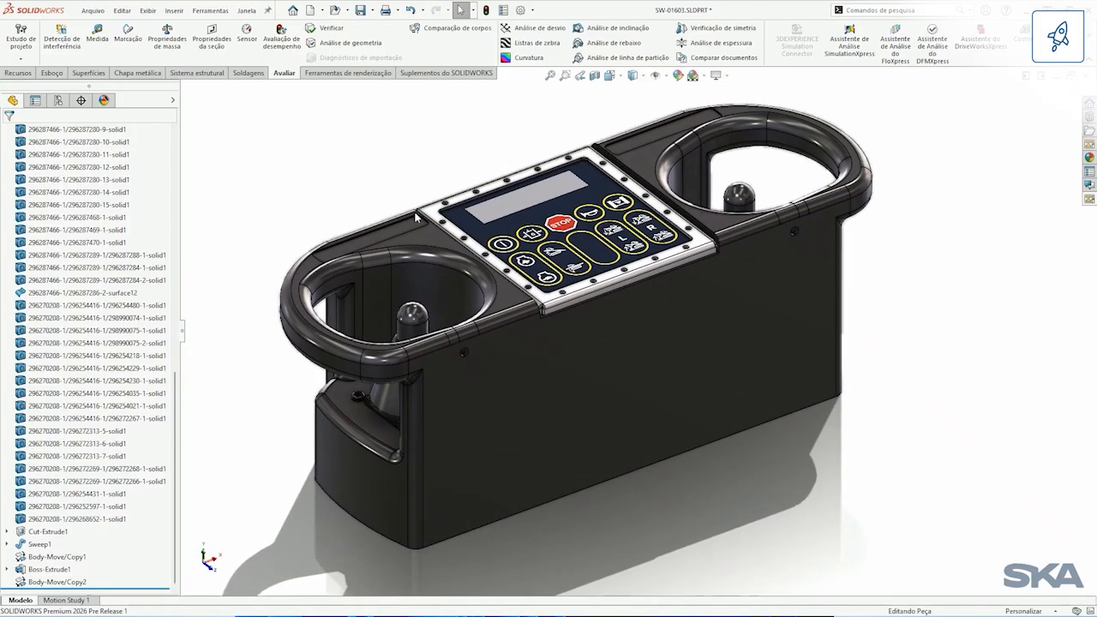
Step: Hide the control unit's outer housing body and face the exposed internals square to the Front plane
{"action": "key", "text": "Tab"}
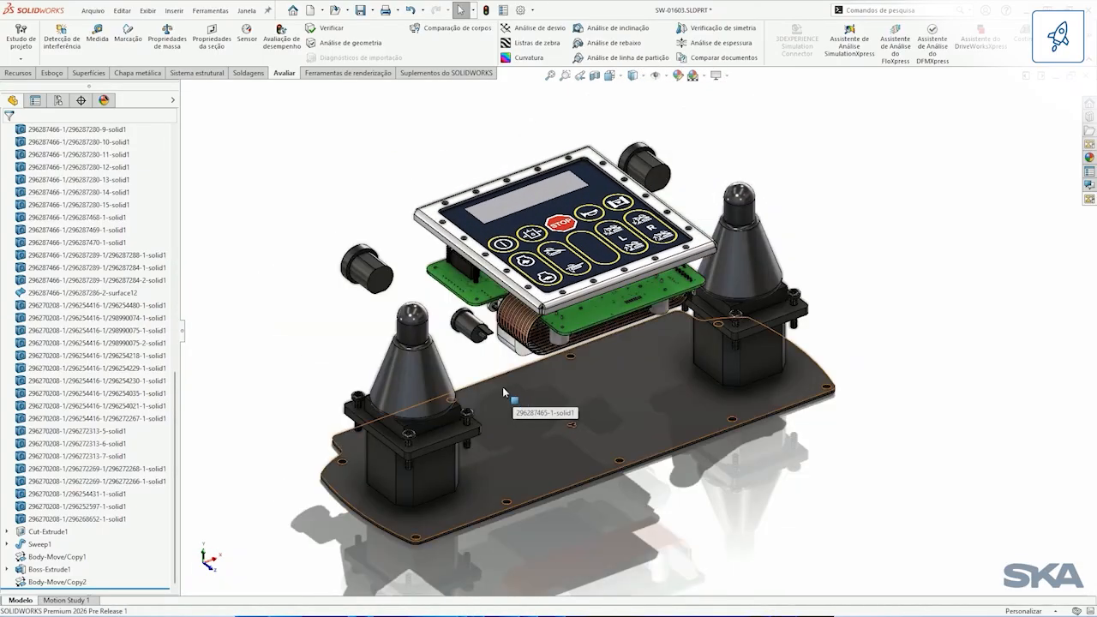
{"action": "middle_click_drag", "start_coordinate": [657, 455], "coordinate": [668, 327]}
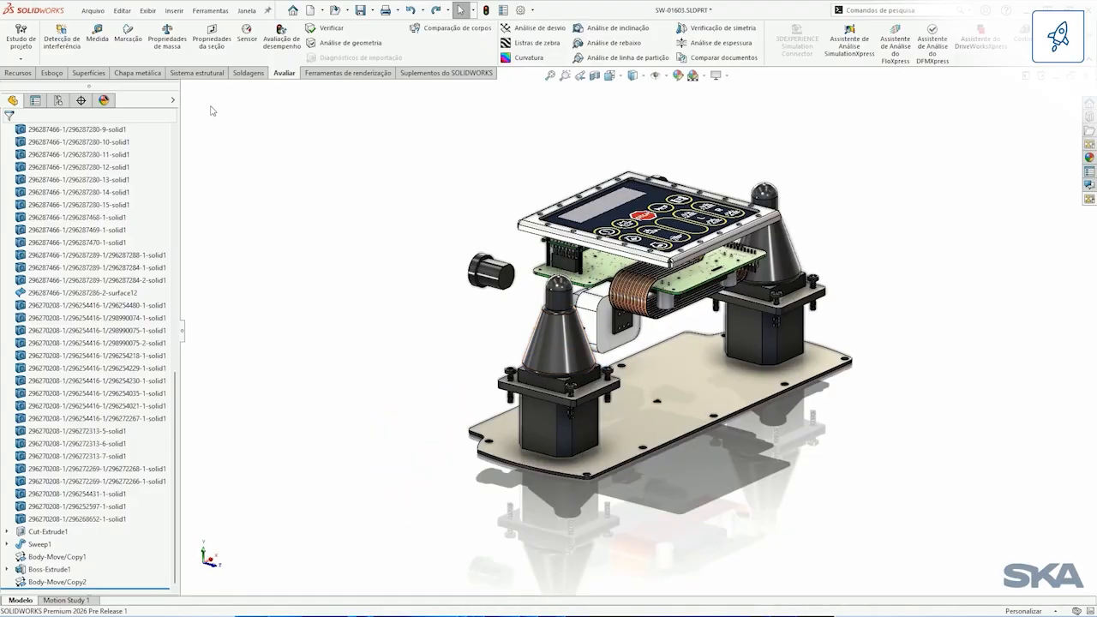
{"action": "left_click", "coordinate": [176, 130]}
{"action": "left_click", "coordinate": [175, 130]}
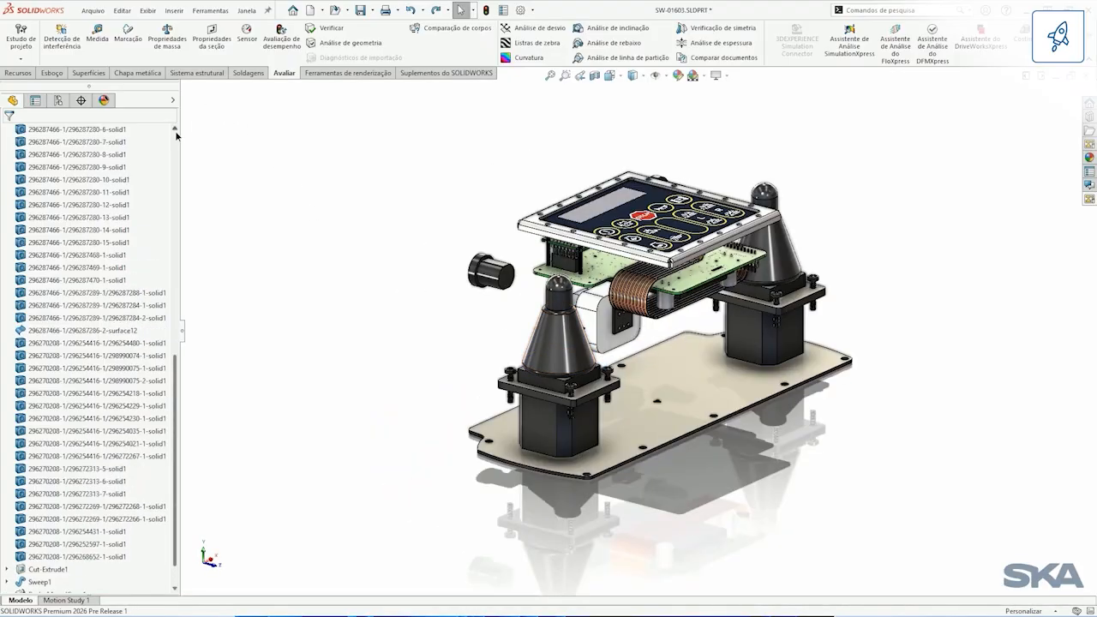
{"action": "scroll", "coordinate": [176, 135], "scroll_direction": "up", "scroll_amount": 10}
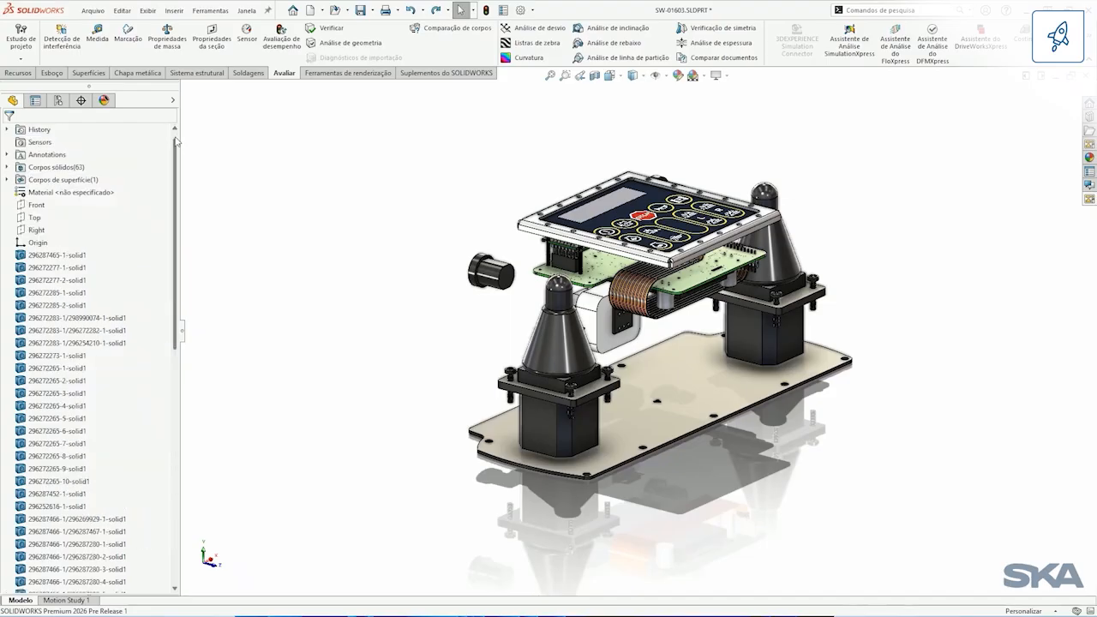
{"action": "left_click", "coordinate": [36, 205]}
{"action": "left_click", "coordinate": [59, 187]}
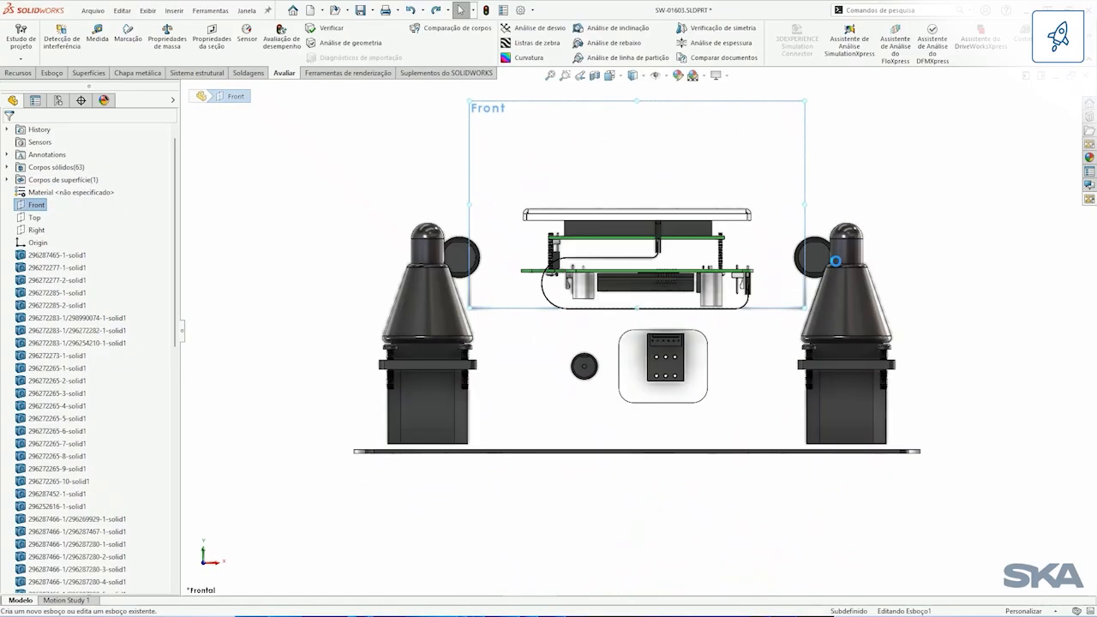
{"action": "left_click", "coordinate": [1056, 100]}
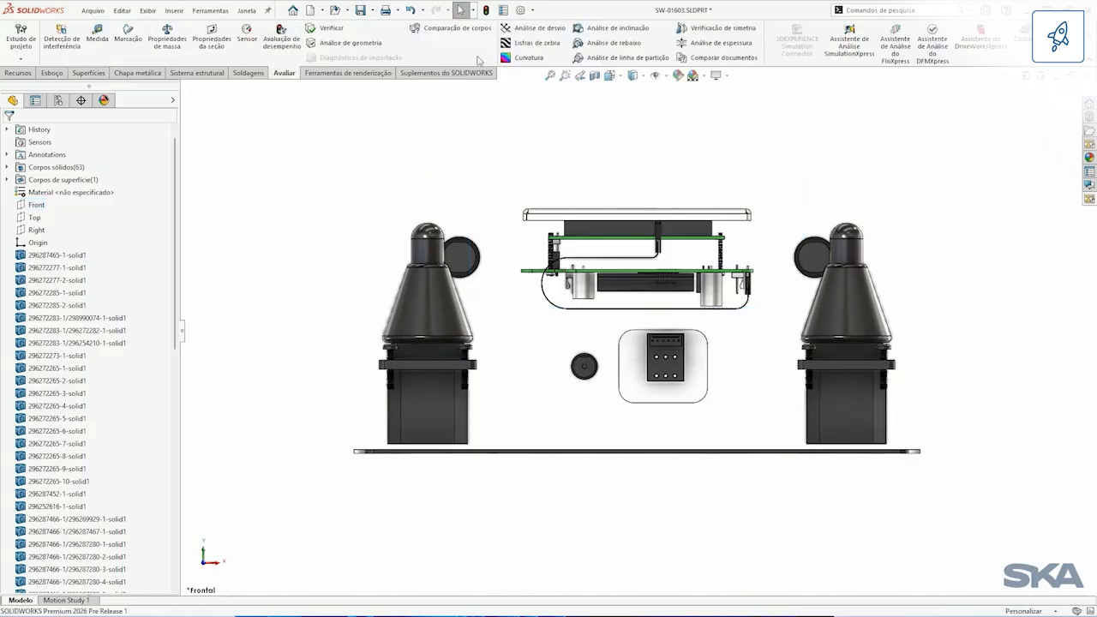
Step: Select the bodies inside a volume drawn across both joystick mounting flanges and extended in depth, and delete them from the part
{"action": "left_click", "coordinate": [472, 11]}
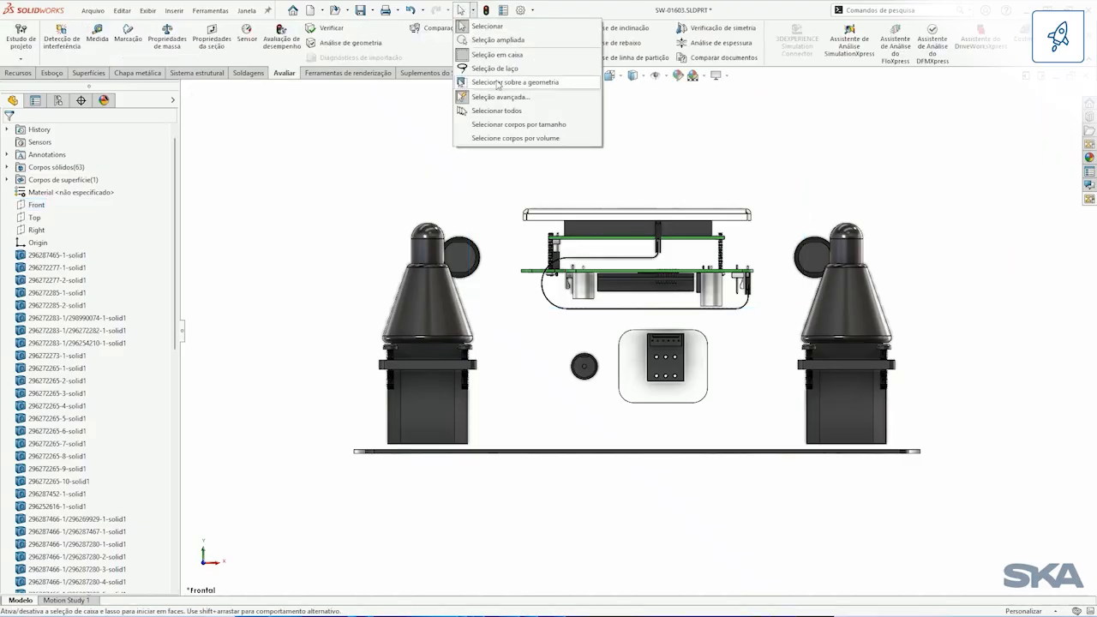
{"action": "left_click", "coordinate": [508, 139]}
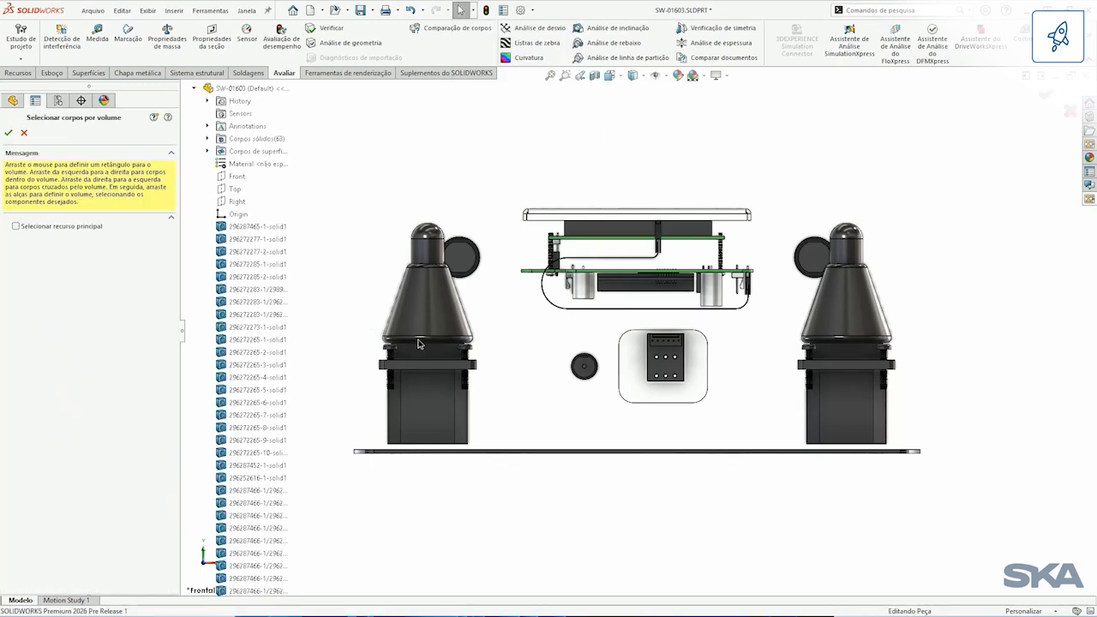
{"action": "left_click_drag", "start_coordinate": [365, 325], "coordinate": [933, 403]}
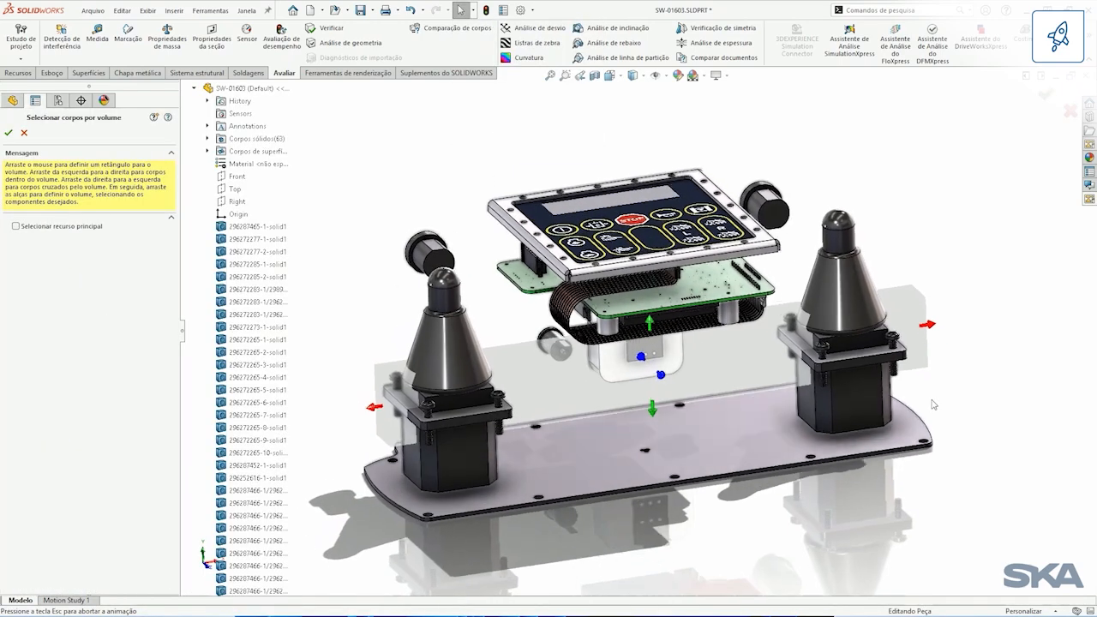
{"action": "left_click_drag", "start_coordinate": [659, 376], "coordinate": [703, 398]}
{"action": "middle_click_drag", "start_coordinate": [559, 351], "coordinate": [620, 358]}
{"action": "left_click_drag", "start_coordinate": [619, 358], "coordinate": [570, 344]}
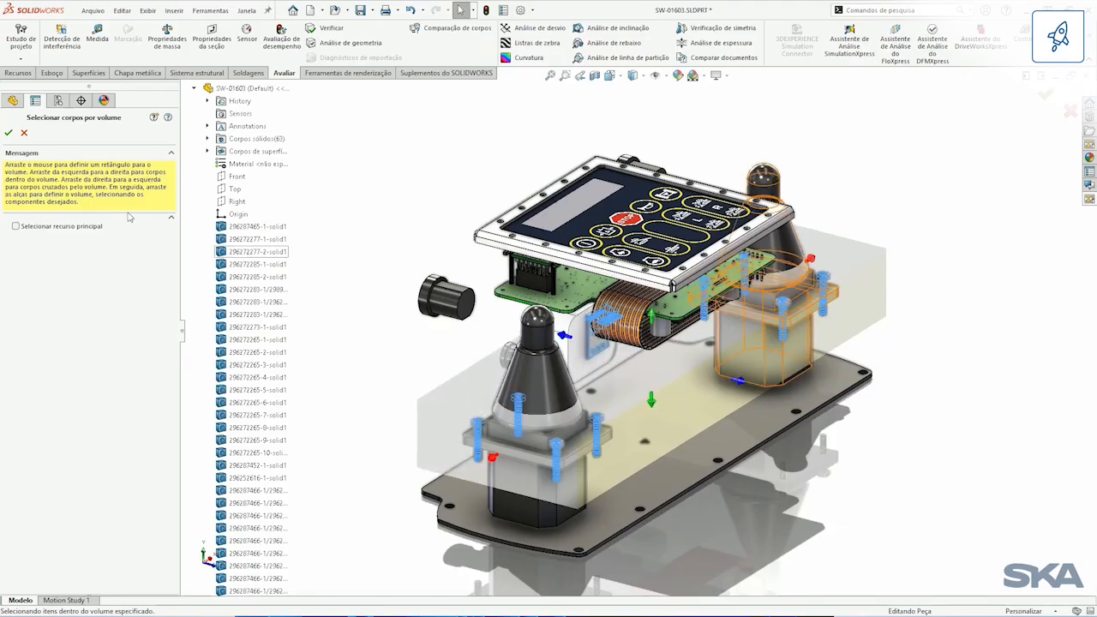
{"action": "left_click", "coordinate": [10, 133]}
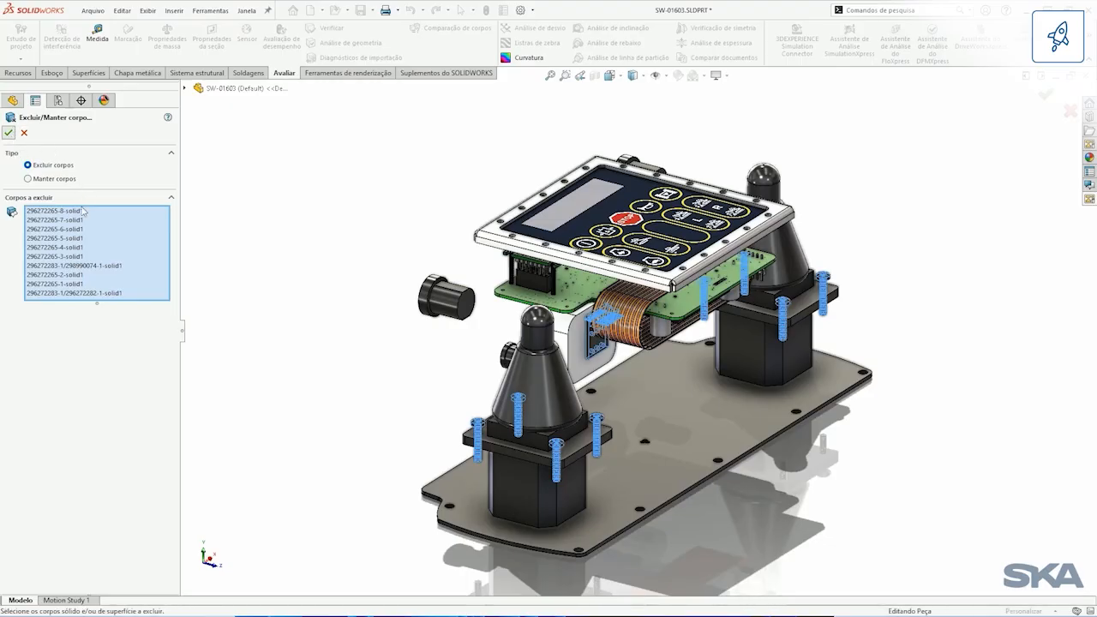
{"action": "left_click", "coordinate": [24, 133]}
{"action": "left_click_drag", "start_coordinate": [176, 225], "coordinate": [173, 175]}
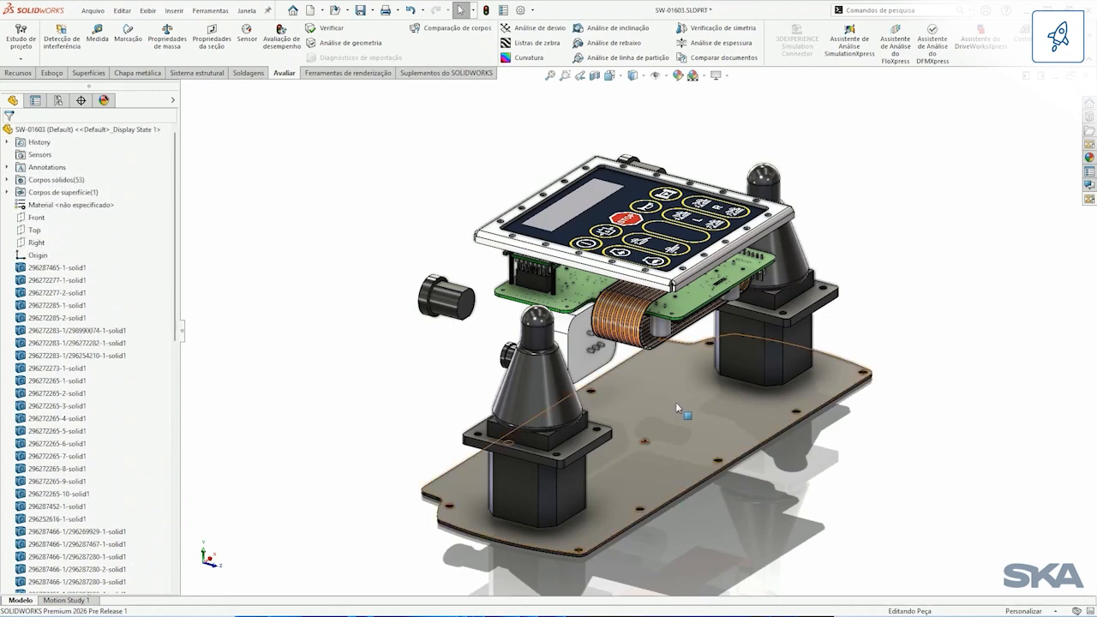
Step: Show the control unit's outer housing body again and look over the simplified part
{"action": "key", "text": "shift+Tab"}
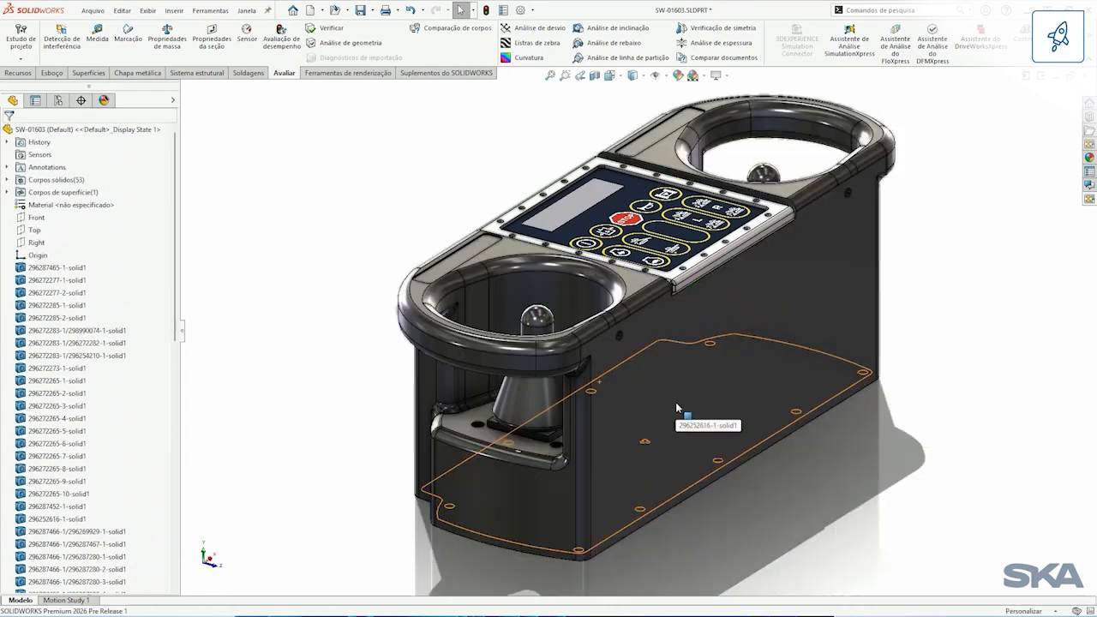
{"action": "middle_click_drag", "start_coordinate": [782, 354], "coordinate": [738, 412]}
{"action": "scroll", "coordinate": [765, 403], "scroll_direction": "up", "scroll_amount": 2}
{"action": "middle_click_drag", "start_coordinate": [837, 427], "coordinate": [782, 412], "text": "ctrl"}
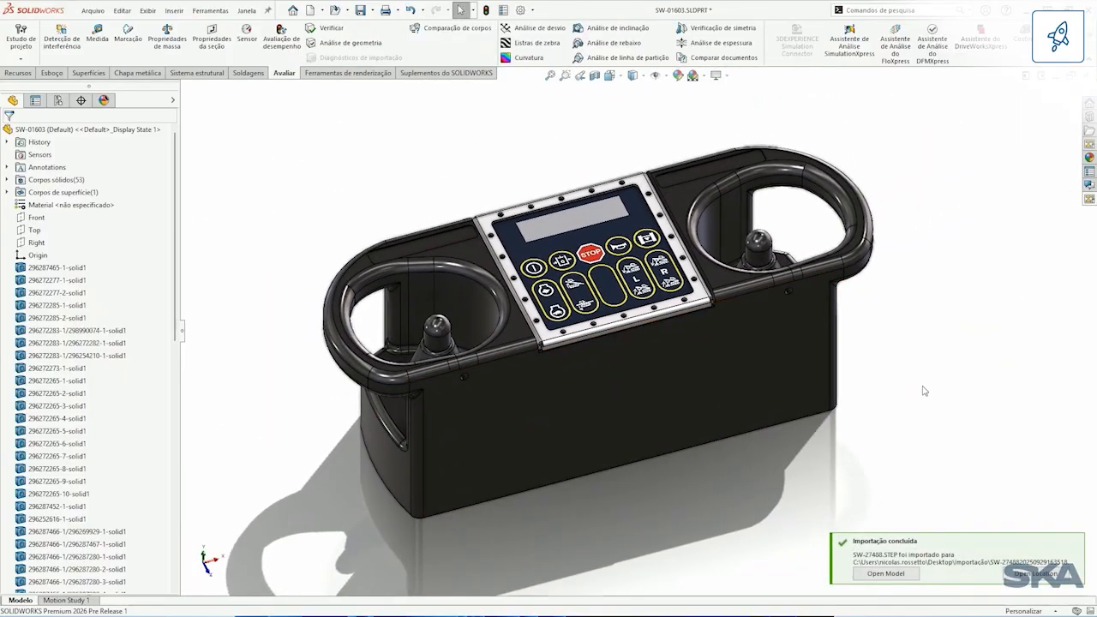
Step: Open the model imported from SW-27488.STEP and examine the tracked machine from several angles
{"action": "left_click", "coordinate": [903, 576]}
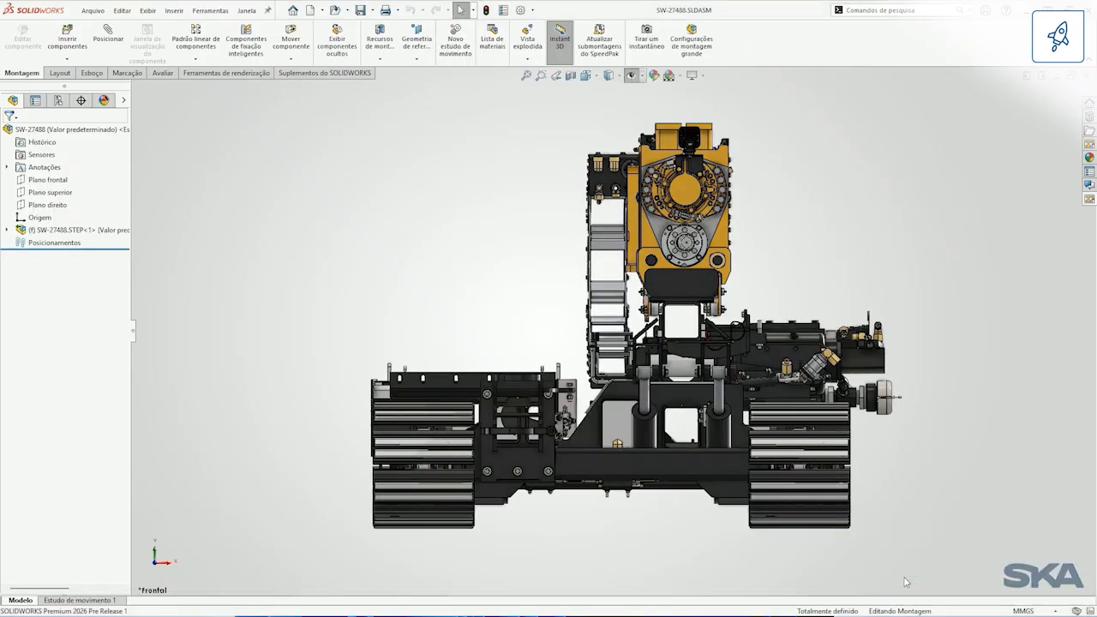
{"action": "middle_click_drag", "start_coordinate": [894, 220], "coordinate": [337, 269]}
{"action": "scroll", "coordinate": [352, 257], "scroll_direction": "up", "scroll_amount": 4}
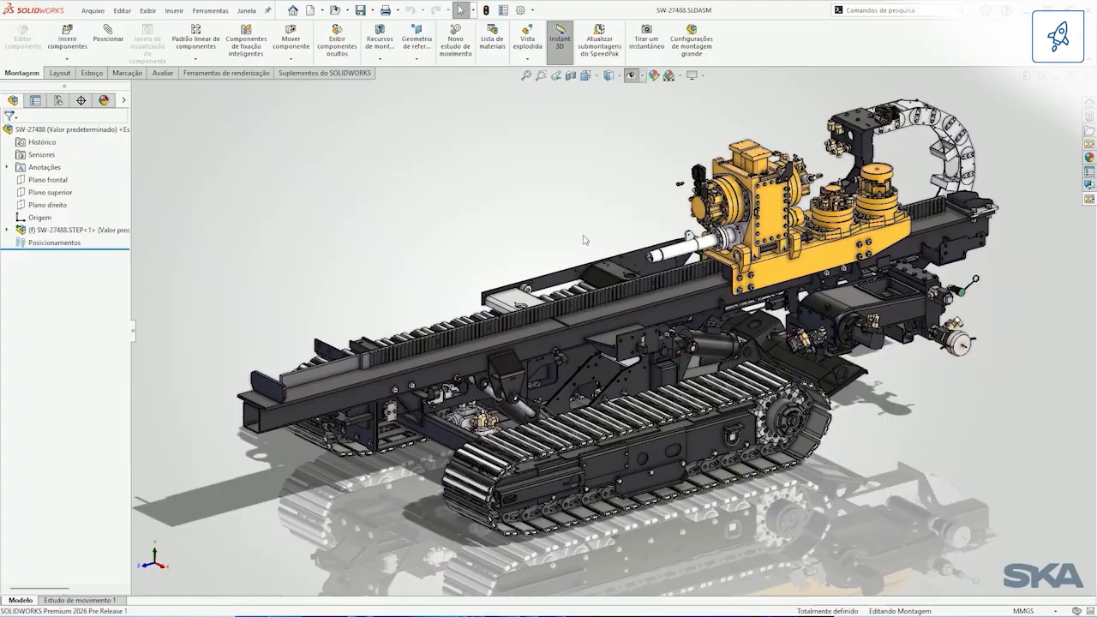
{"action": "middle_click_drag", "start_coordinate": [584, 240], "coordinate": [569, 267]}
{"action": "scroll", "coordinate": [571, 269], "scroll_direction": "up", "scroll_amount": 1}
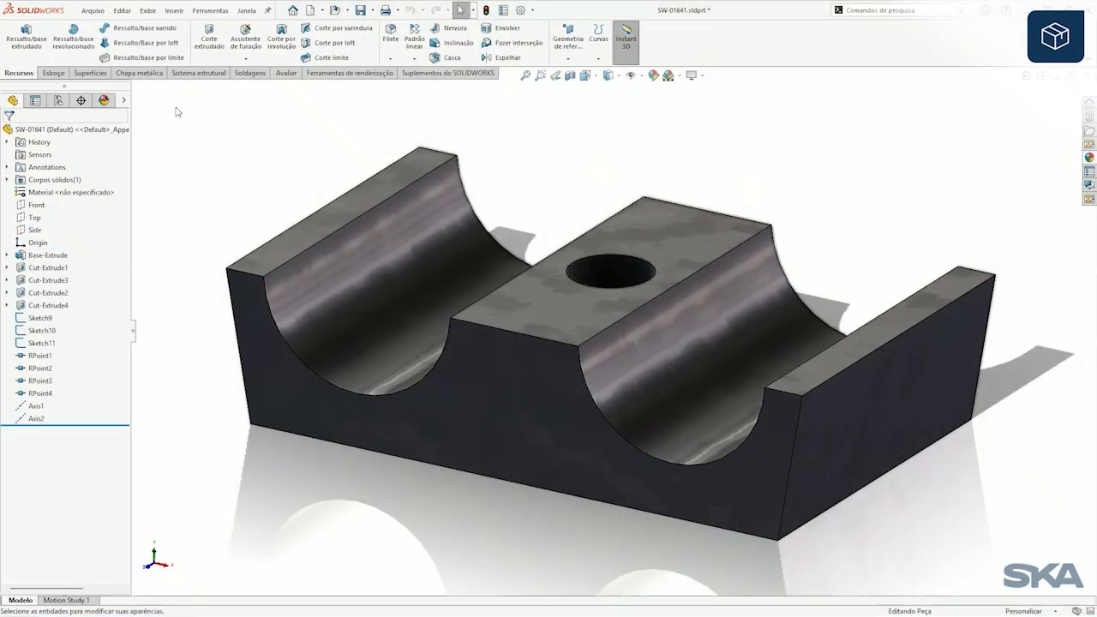
Step: Turn on the simplified interface workspace for part SW-01641
{"action": "left_click", "coordinate": [148, 10]}
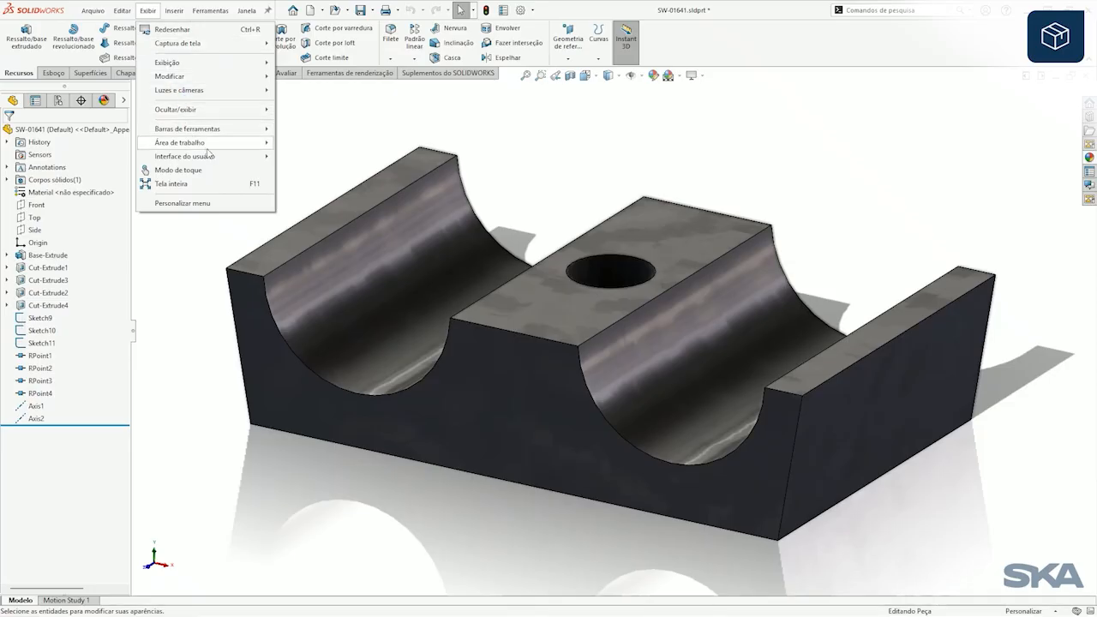
{"action": "mouse_move", "coordinate": [214, 142]}
{"action": "left_click", "coordinate": [341, 151]}
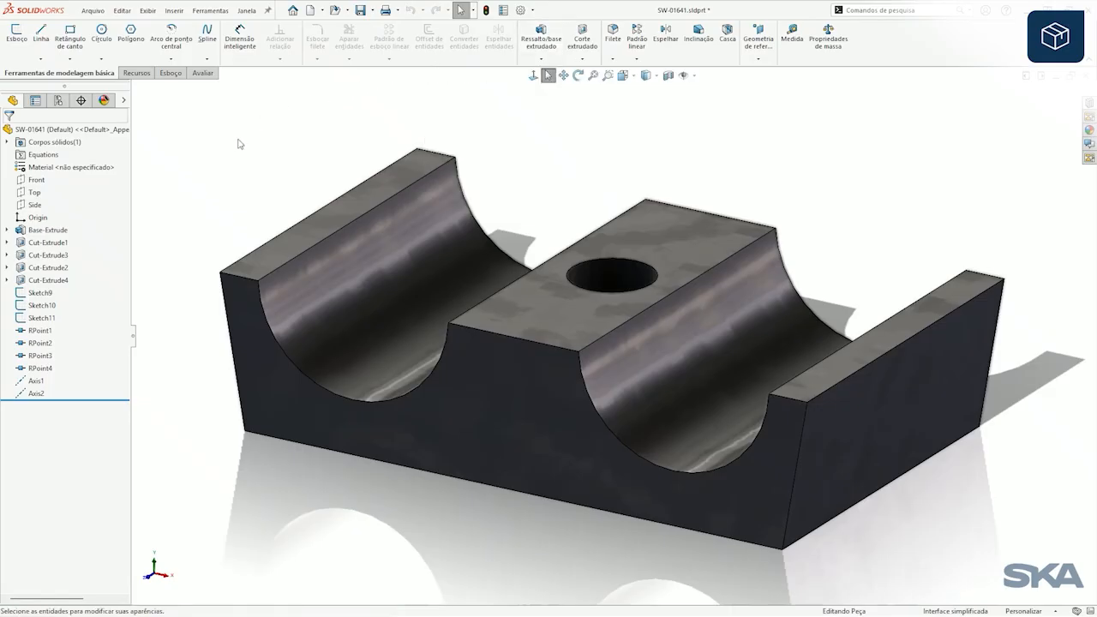
Step: Turn off the simplified interface workspace to restore the full set of commands
{"action": "left_click", "coordinate": [147, 12]}
{"action": "mouse_move", "coordinate": [232, 143]}
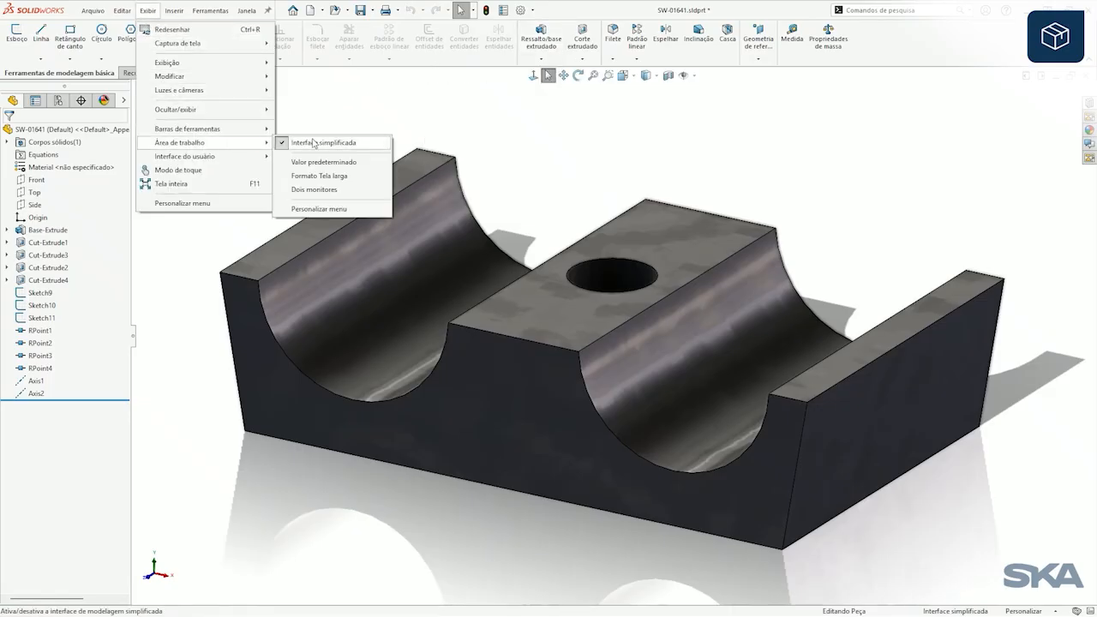
{"action": "left_click", "coordinate": [317, 143]}
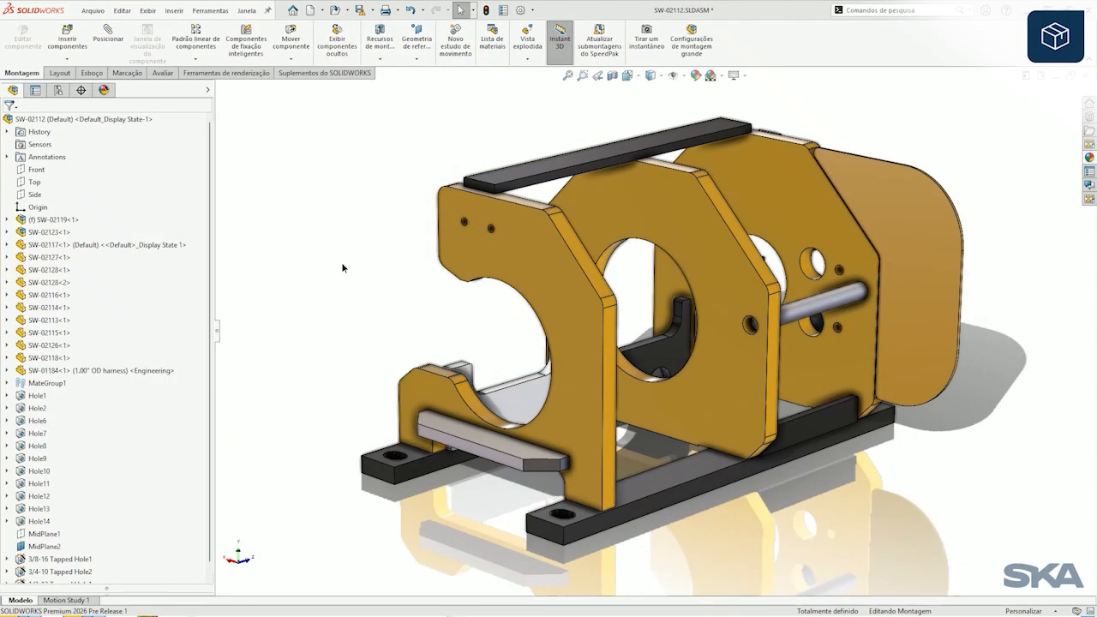
Step: In the FeatureManager component name and description options, disable hiding the configuration or display state name when only one exists, and apply it
{"action": "mouse_move", "coordinate": [343, 248]}
{"action": "middle_mouse_down"}
{"action": "mouse_move", "coordinate": [379, 255]}
{"action": "mouse_move", "coordinate": [348, 252]}
{"action": "middle_mouse_up"}
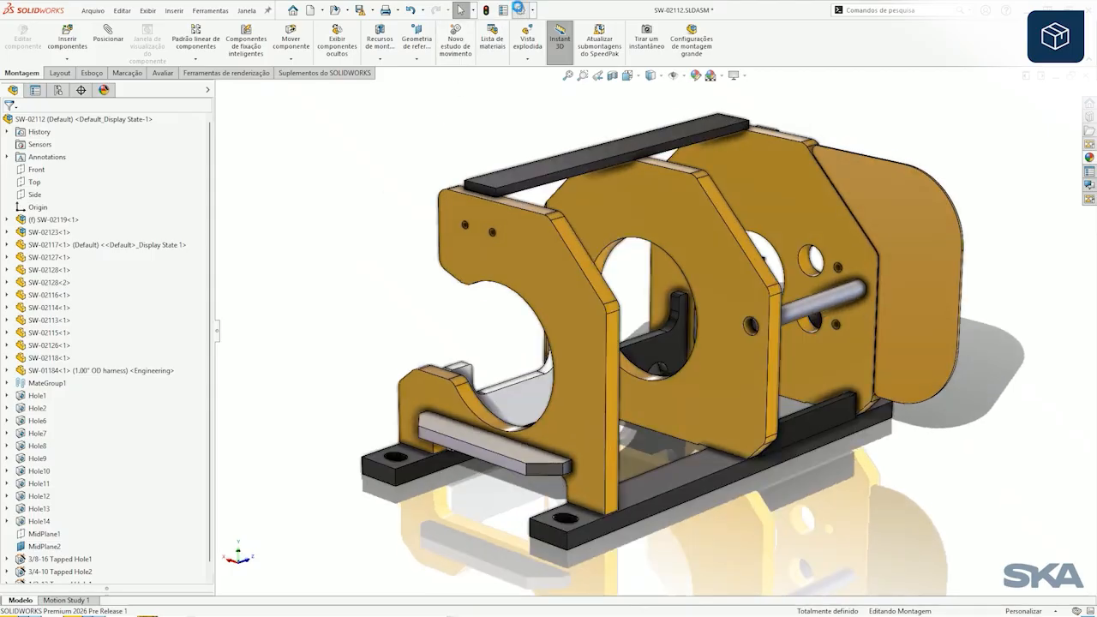
{"action": "left_click", "coordinate": [519, 9]}
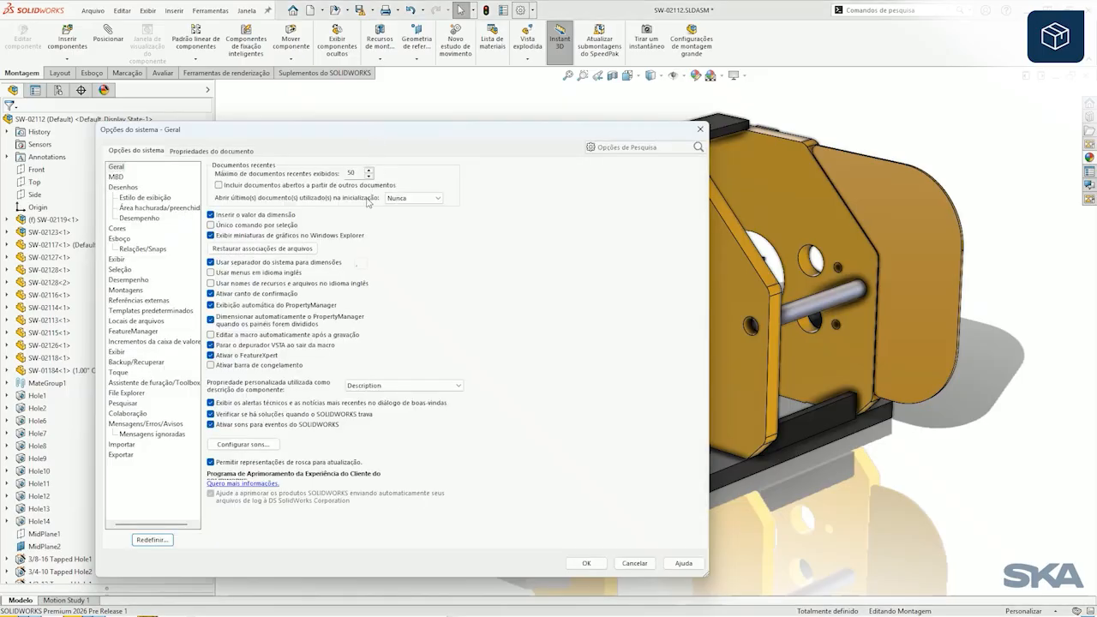
{"action": "left_click", "coordinate": [143, 334]}
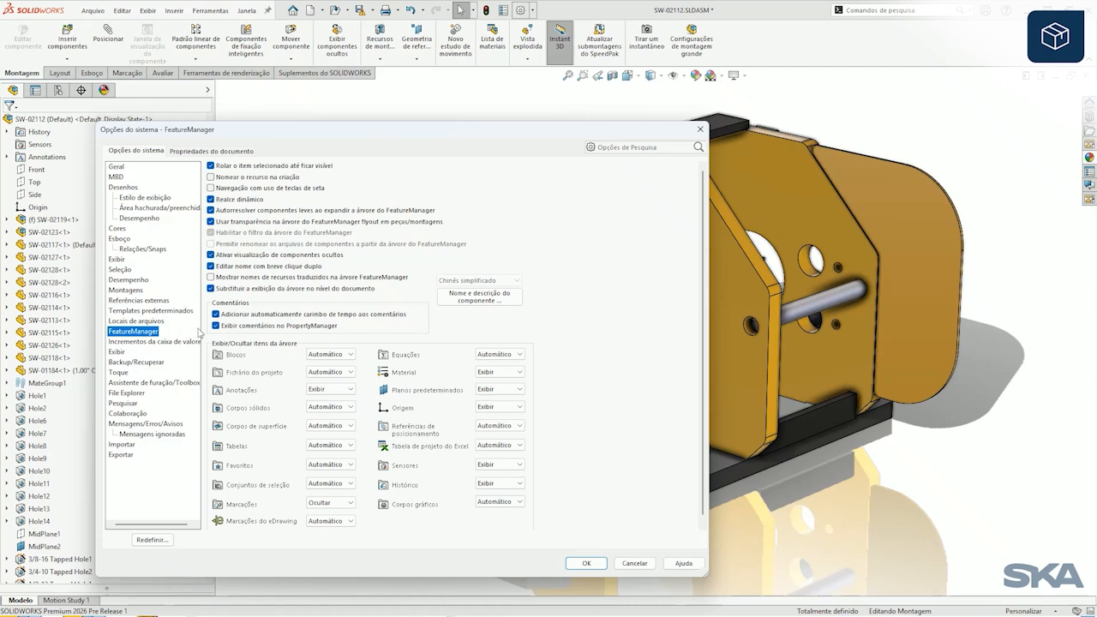
{"action": "left_click", "coordinate": [490, 300]}
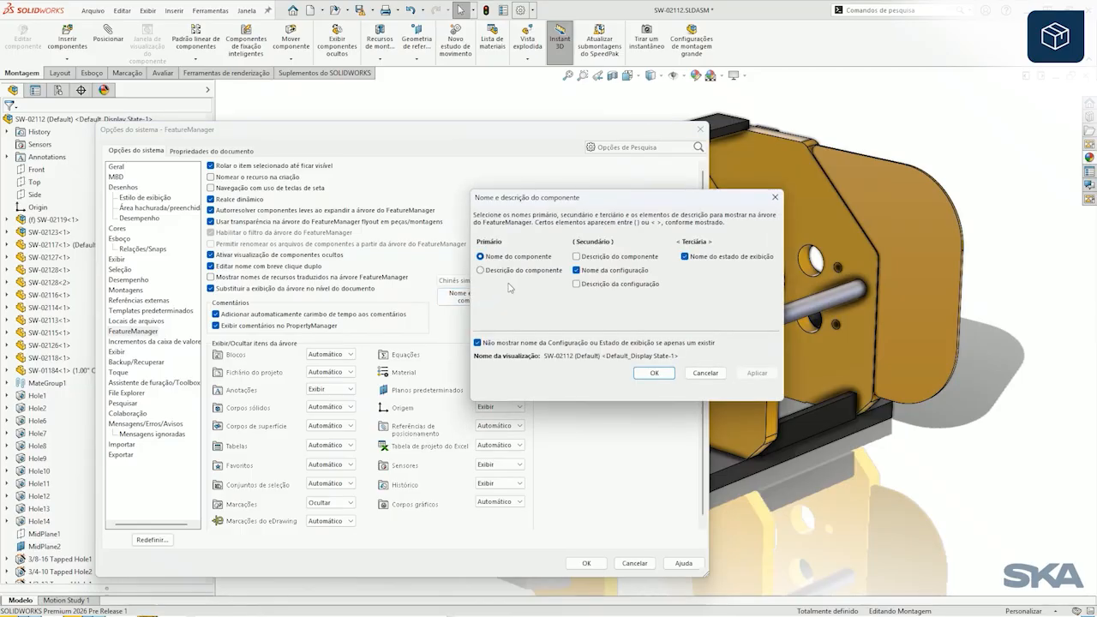
{"action": "left_click_drag", "start_coordinate": [555, 199], "coordinate": [553, 173]}
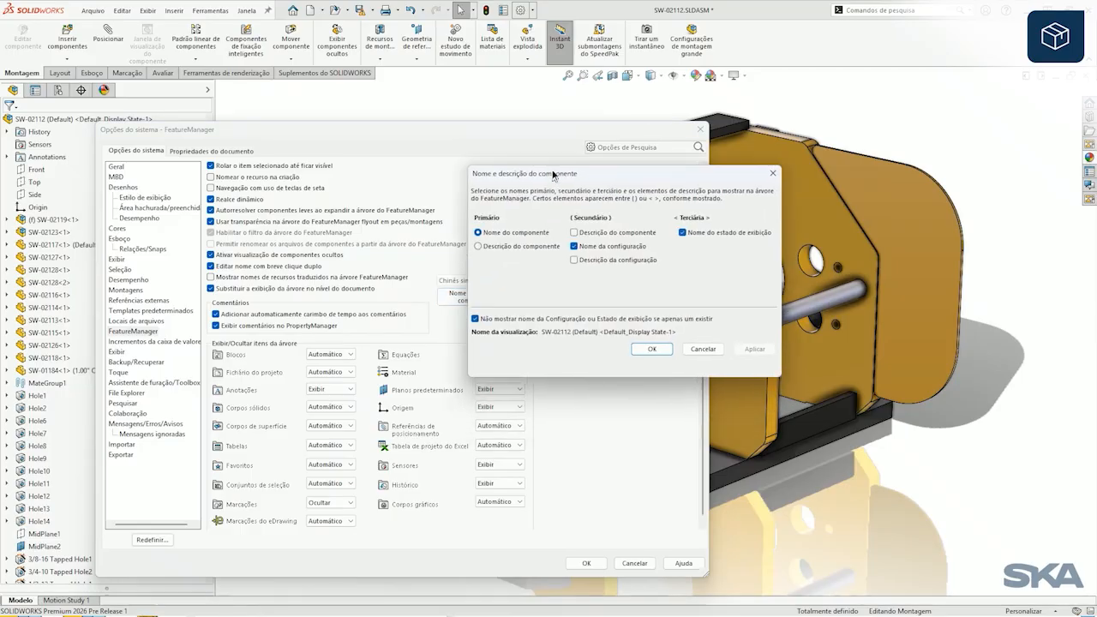
{"action": "left_click", "coordinate": [477, 317]}
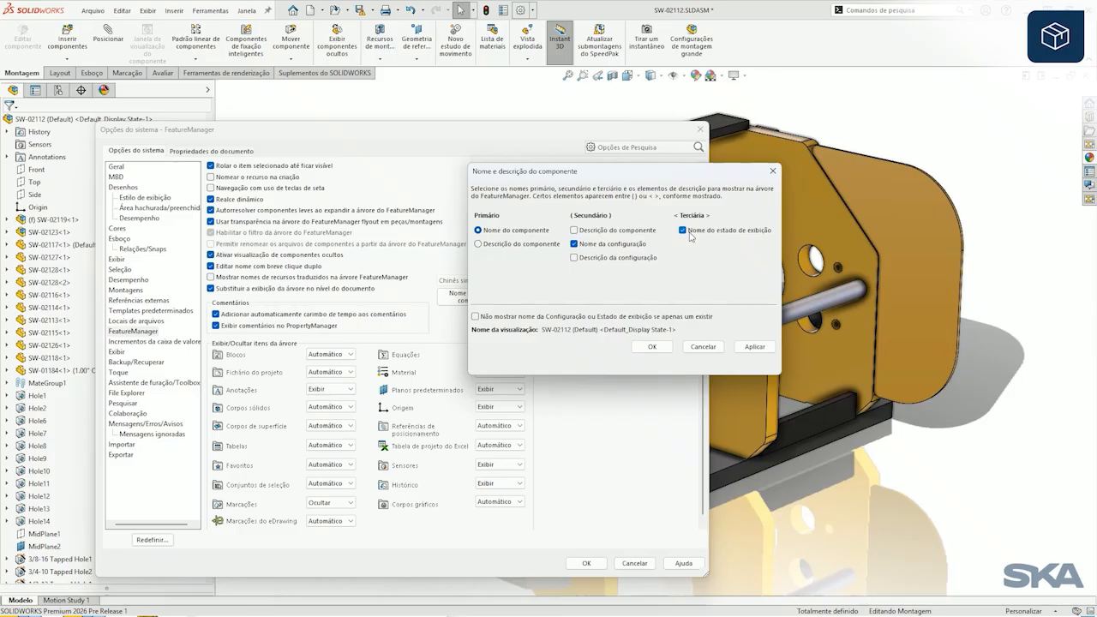
{"action": "left_click", "coordinate": [653, 347]}
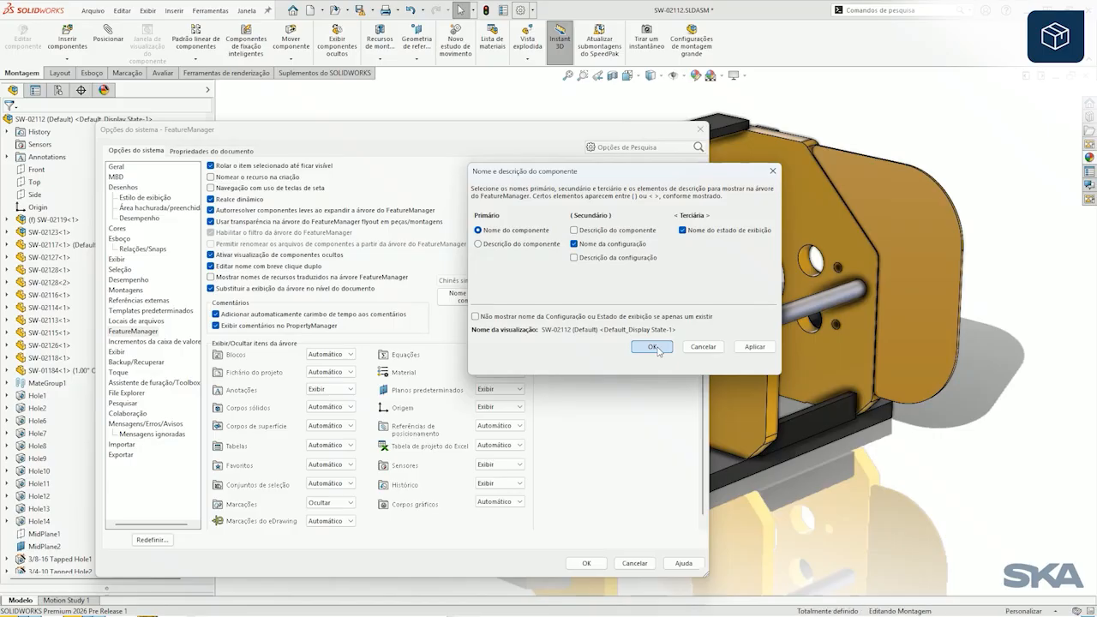
{"action": "left_click", "coordinate": [589, 562]}
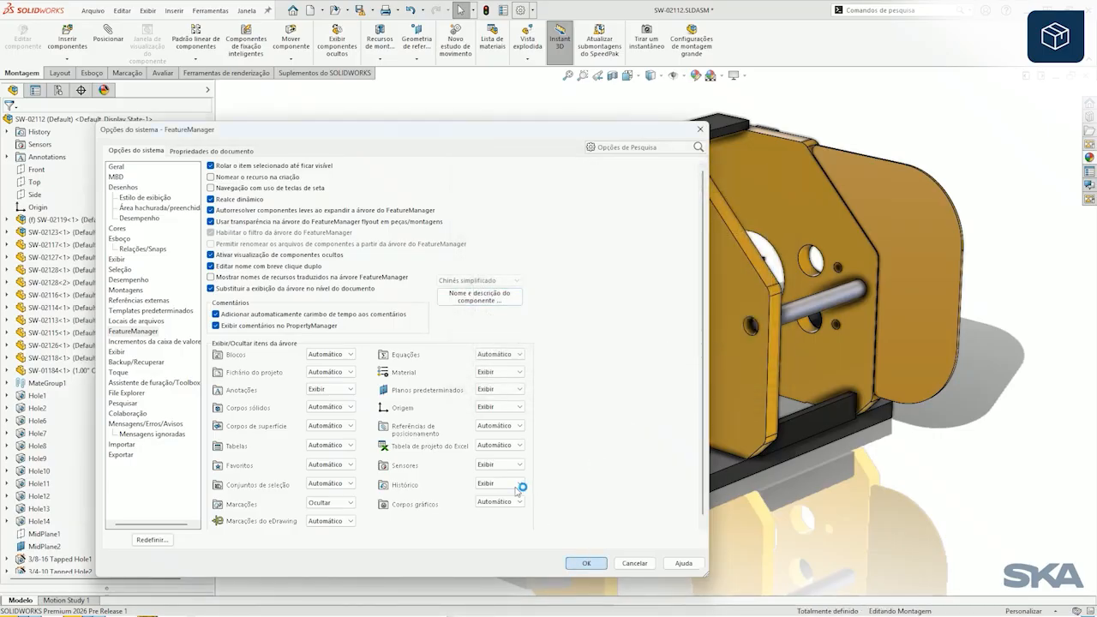
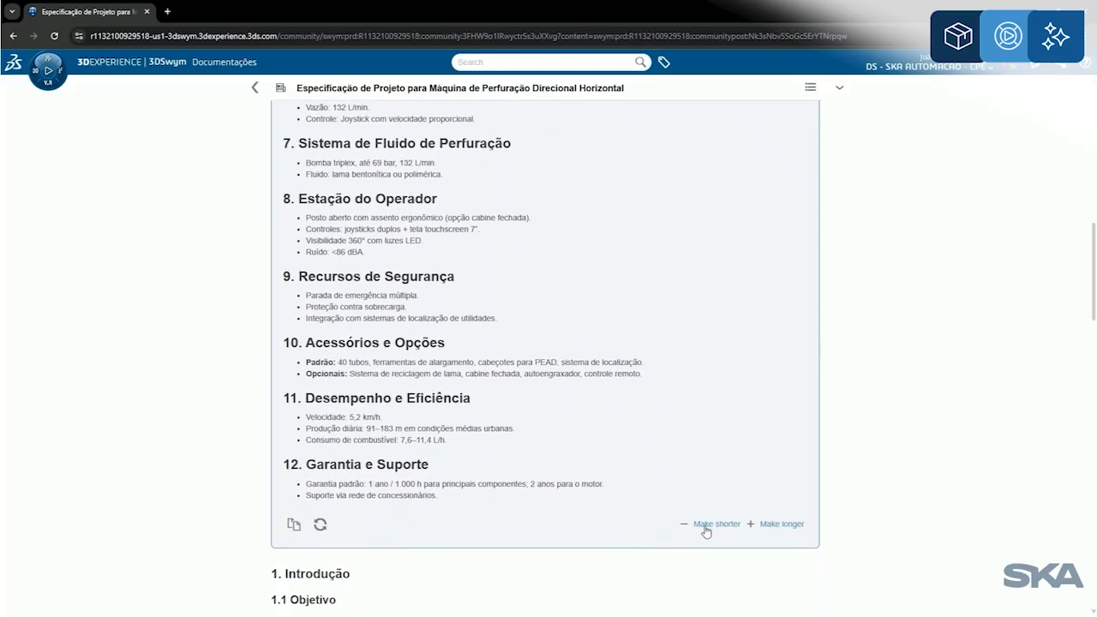
Step: In 3DSwym, regenerate the drilling machine specification post's summary as a shorter version, followed by a longer one
{"action": "left_click", "coordinate": [705, 524]}
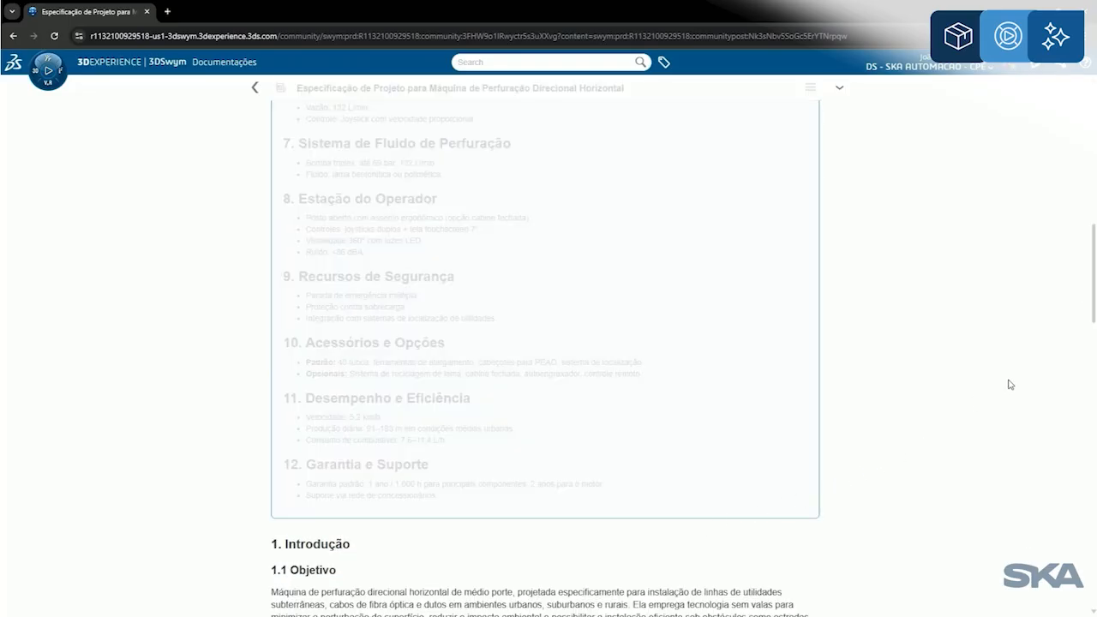
{"action": "left_click_drag", "start_coordinate": [1094, 317], "coordinate": [1091, 207]}
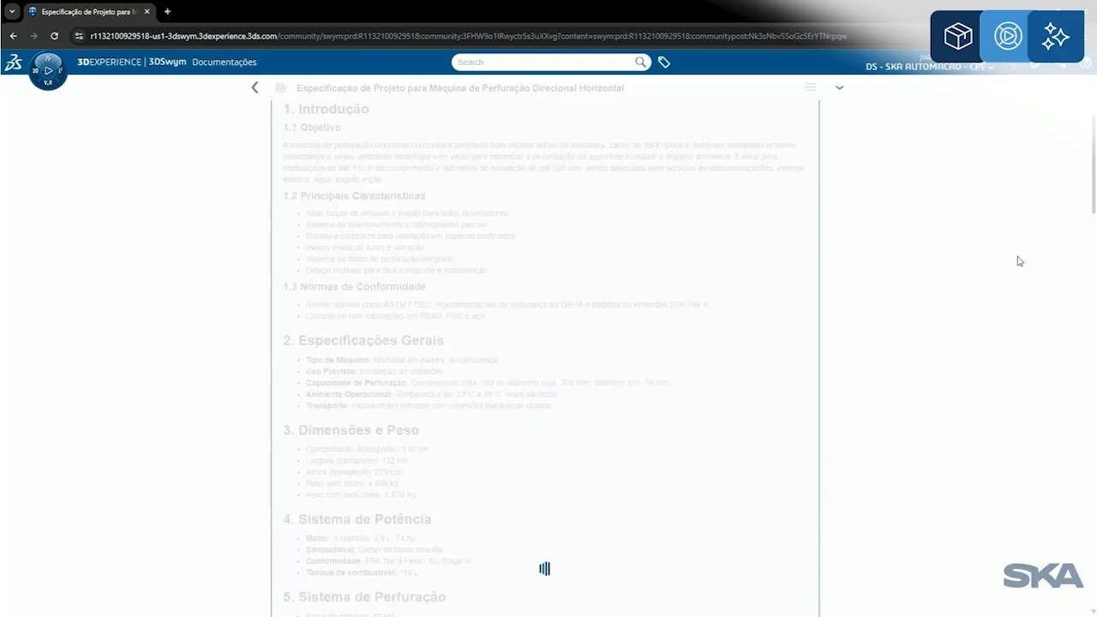
{"action": "left_click_drag", "start_coordinate": [1093, 236], "coordinate": [1093, 207]}
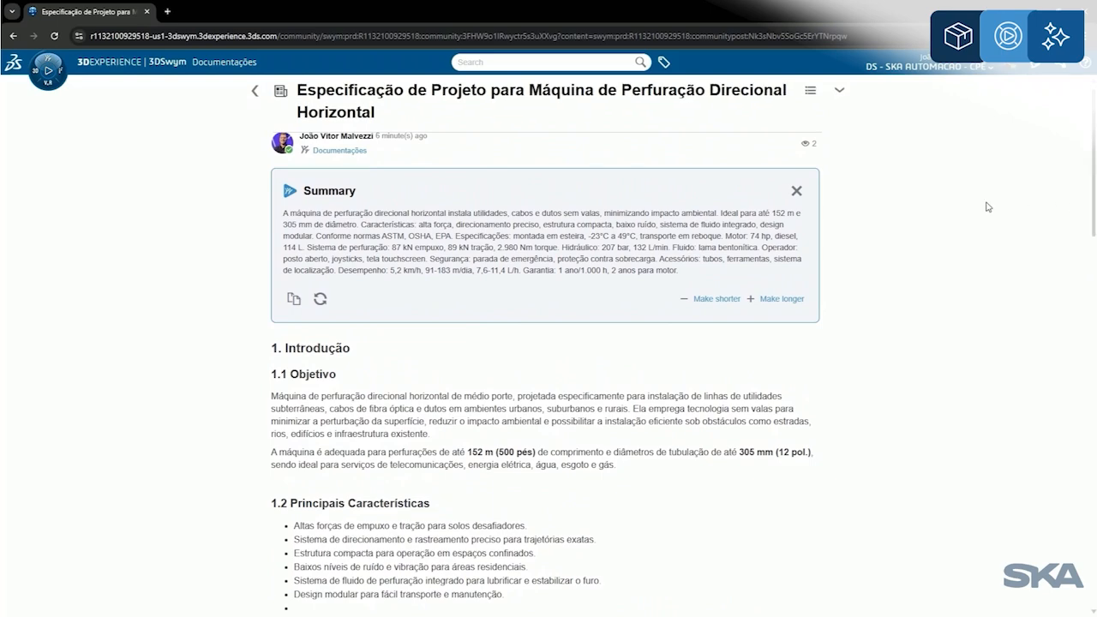
{"action": "left_click", "coordinate": [793, 298]}
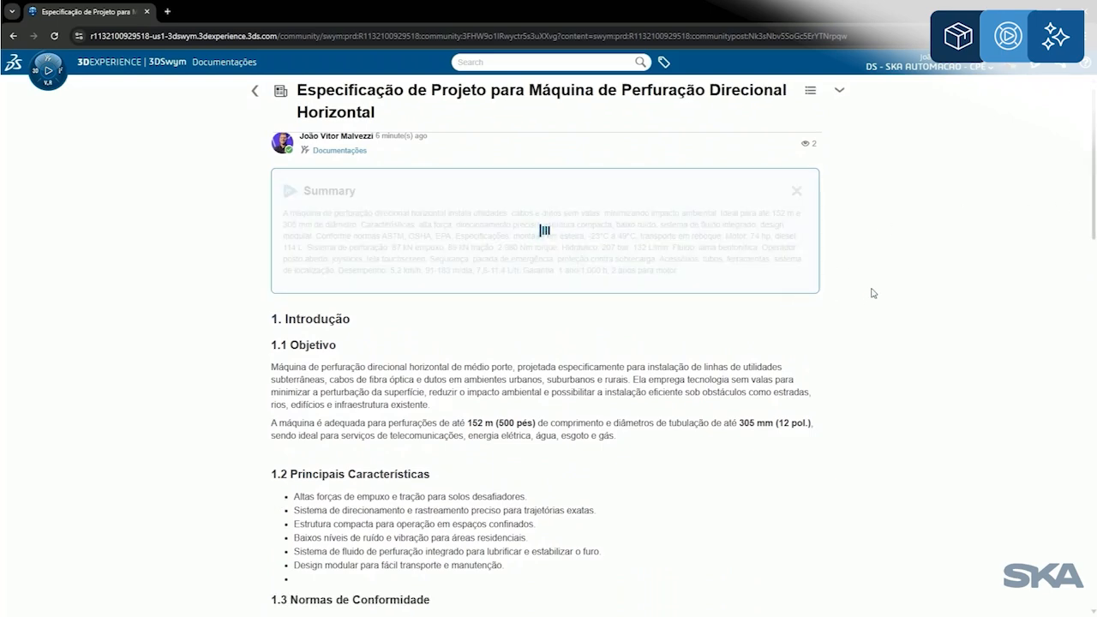
{"action": "scroll", "coordinate": [1085, 187], "scroll_direction": "down", "scroll_amount": 1}
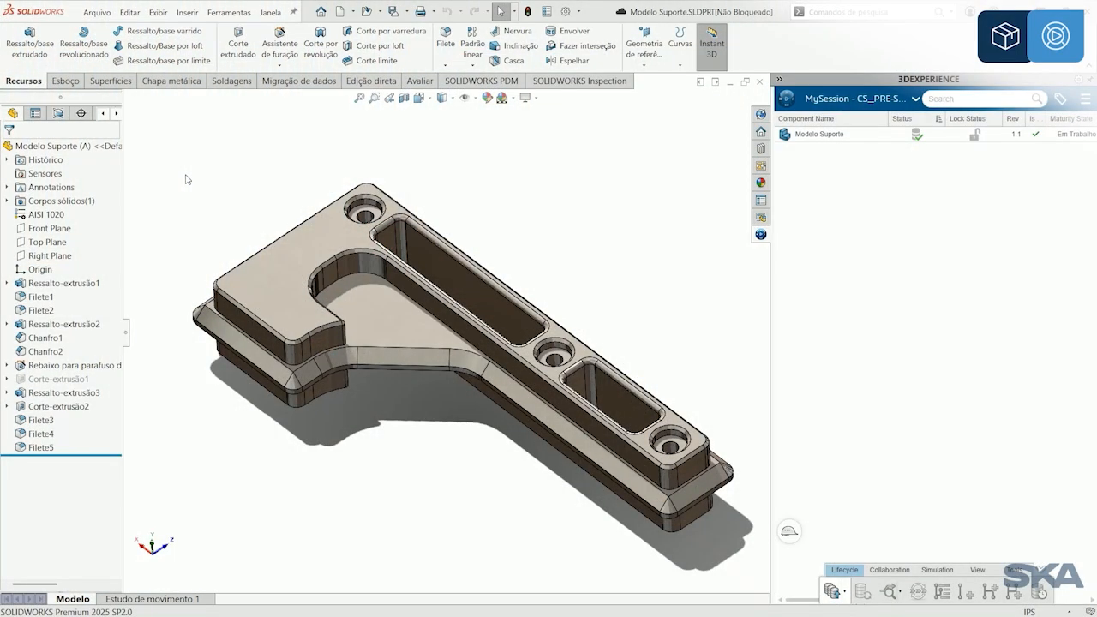
Step: In SOLIDWORKS, activate physical product B of Modelo Suporte and save only that product as a new part
{"action": "left_click", "coordinate": [62, 116]}
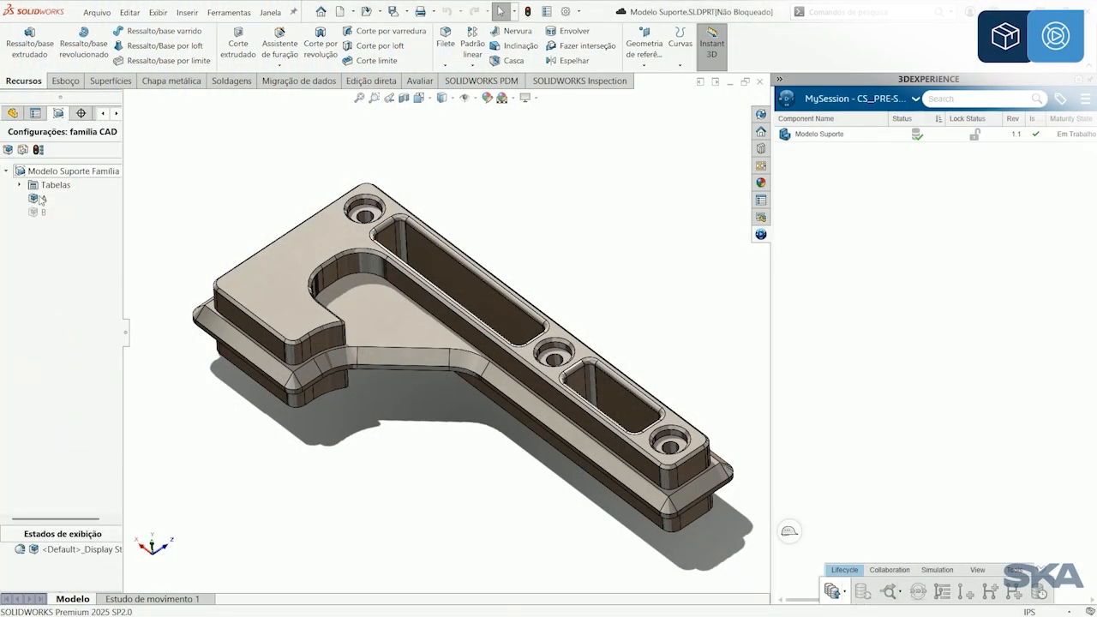
{"action": "double_click", "coordinate": [39, 212]}
{"action": "right_click", "coordinate": [39, 214]}
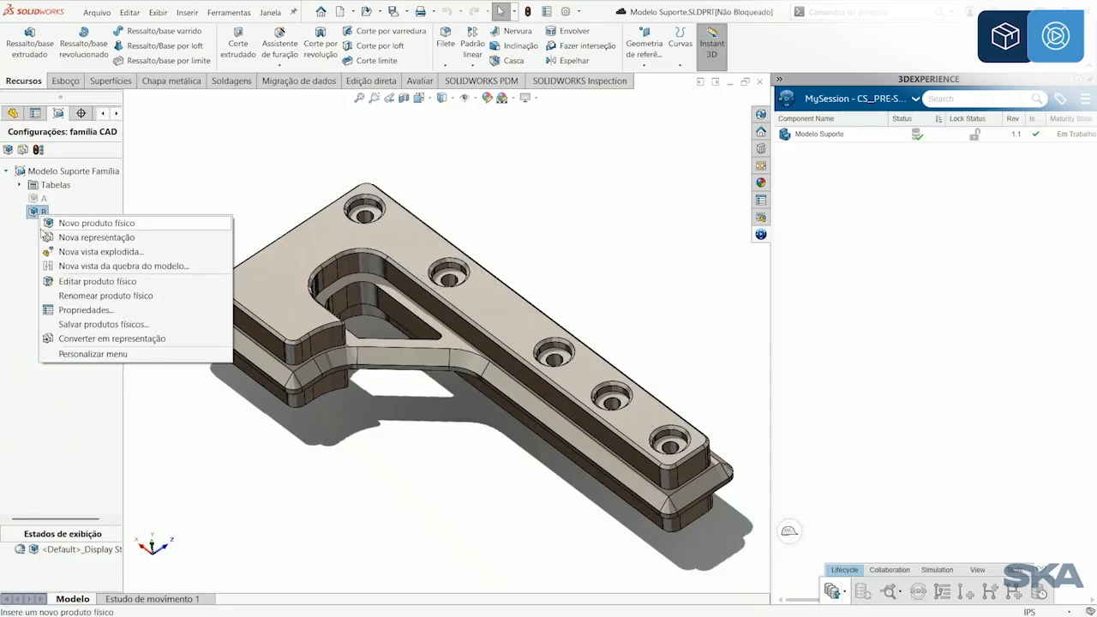
{"action": "left_click", "coordinate": [98, 325]}
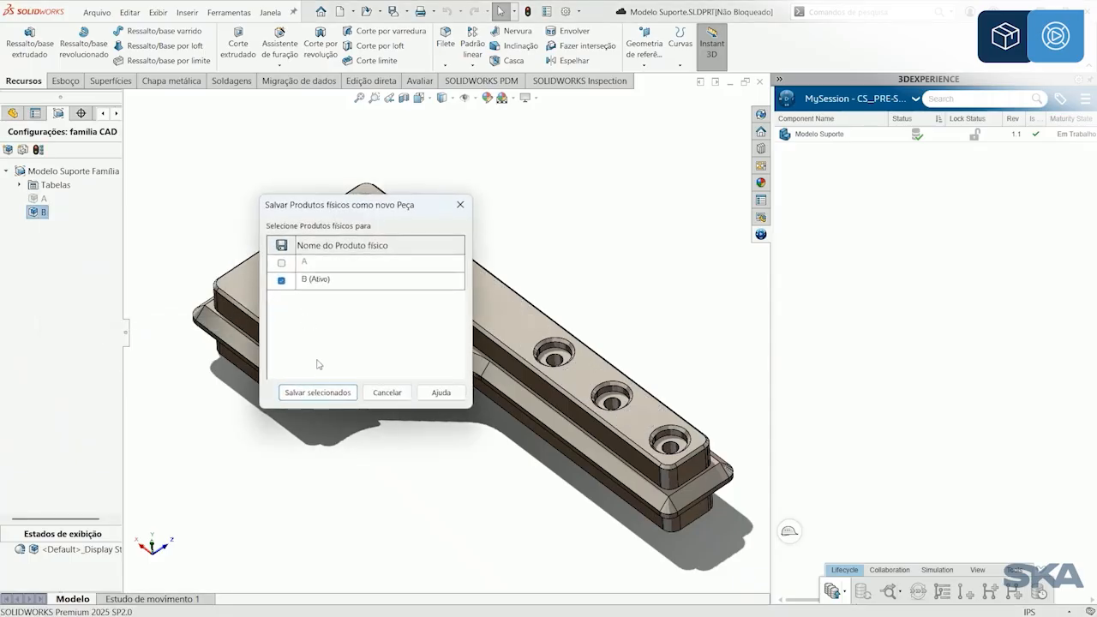
{"action": "left_click", "coordinate": [319, 390]}
{"action": "left_click", "coordinate": [459, 155]}
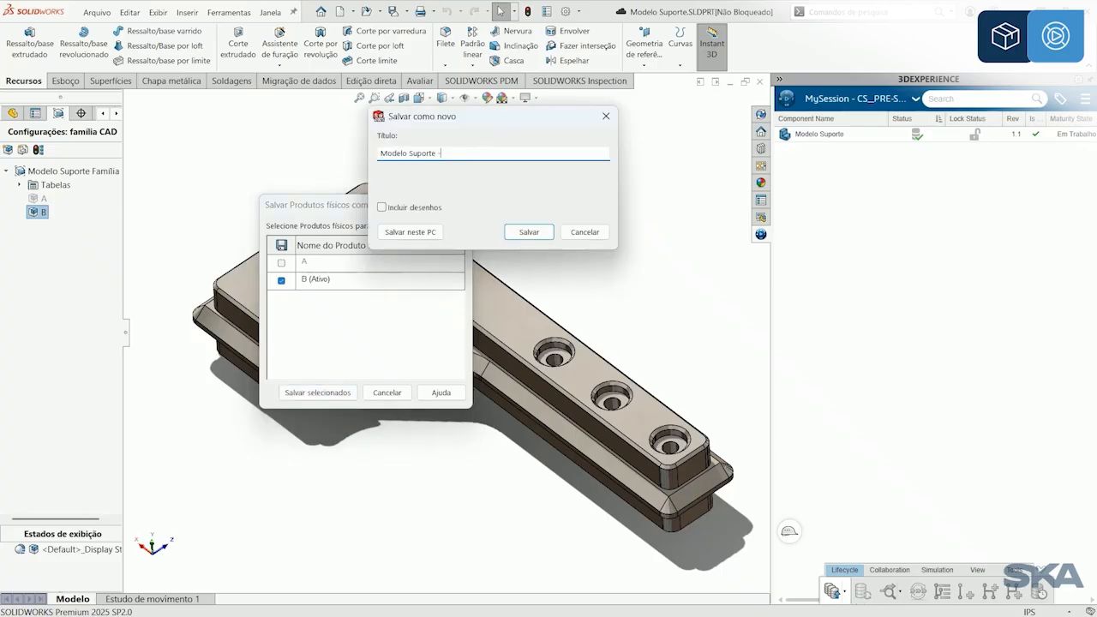
{"action": "left_click", "coordinate": [526, 231]}
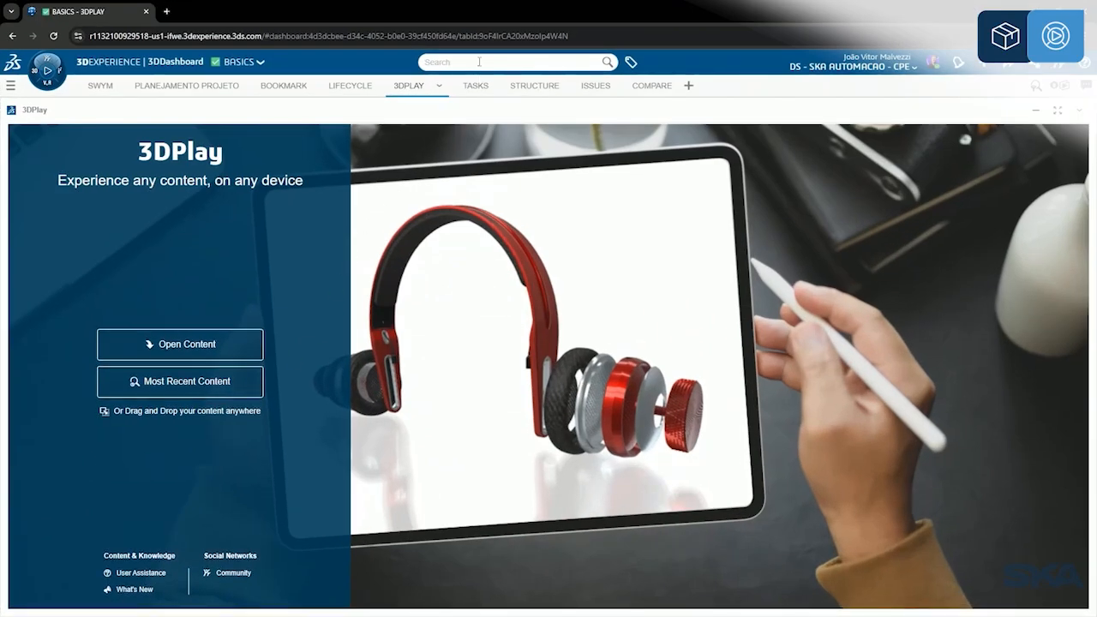
Step: In 3DDashboard, search the platform for the new Modelo Suporte part using its pasted product identifier
{"action": "left_click", "coordinate": [461, 61]}
{"action": "key", "text": "ctrl+v"}
{"action": "key", "text": "Return"}
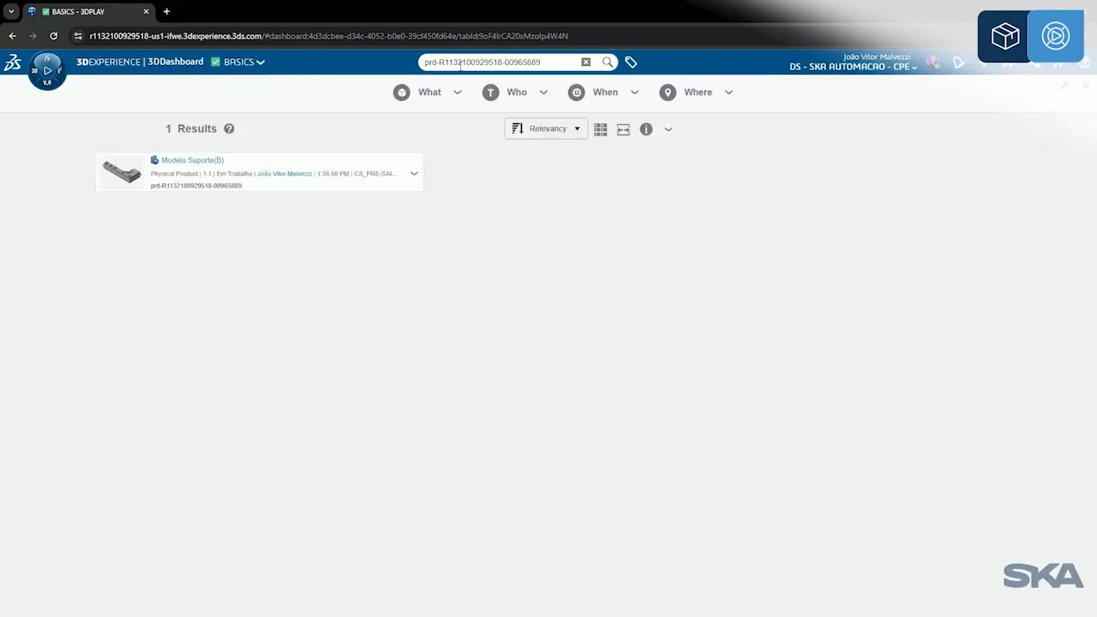
Step: Open the relations of Modelo Suporte(B) and expand its parent links to examine the graph
{"action": "right_click", "coordinate": [470, 185]}
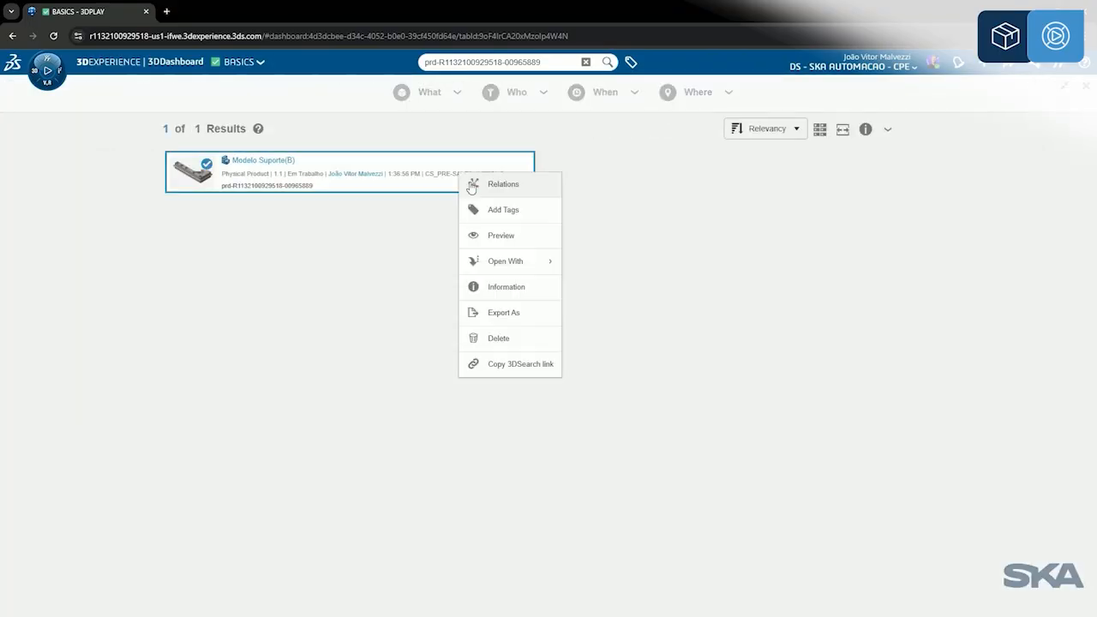
{"action": "left_click", "coordinate": [497, 190]}
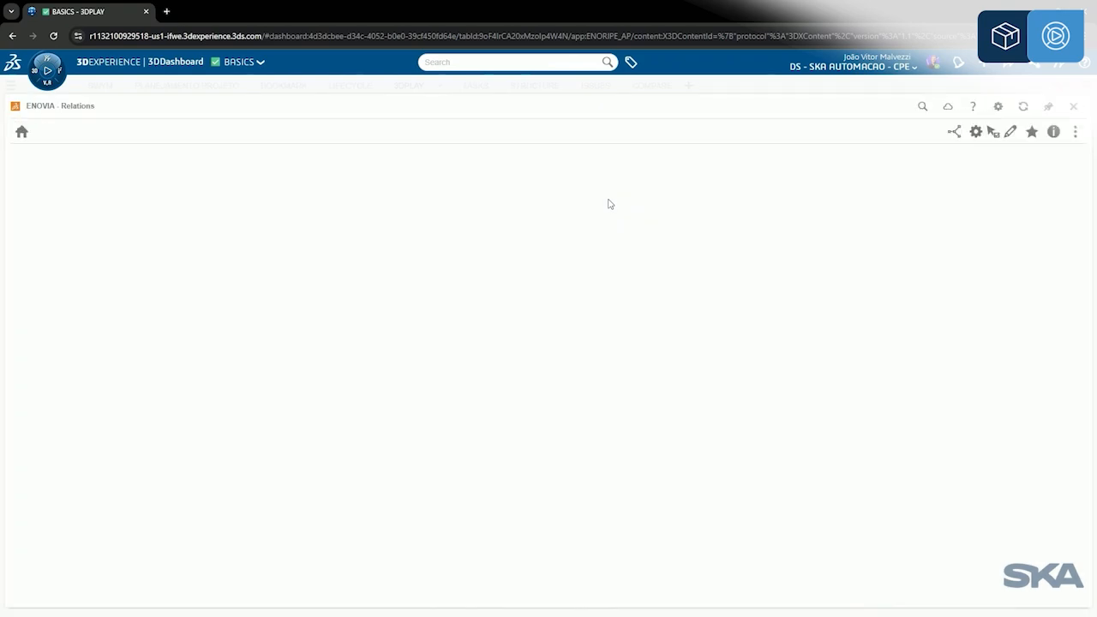
{"action": "scroll", "coordinate": [630, 427], "scroll_direction": "up", "scroll_amount": 3}
{"action": "left_click", "coordinate": [667, 368]}
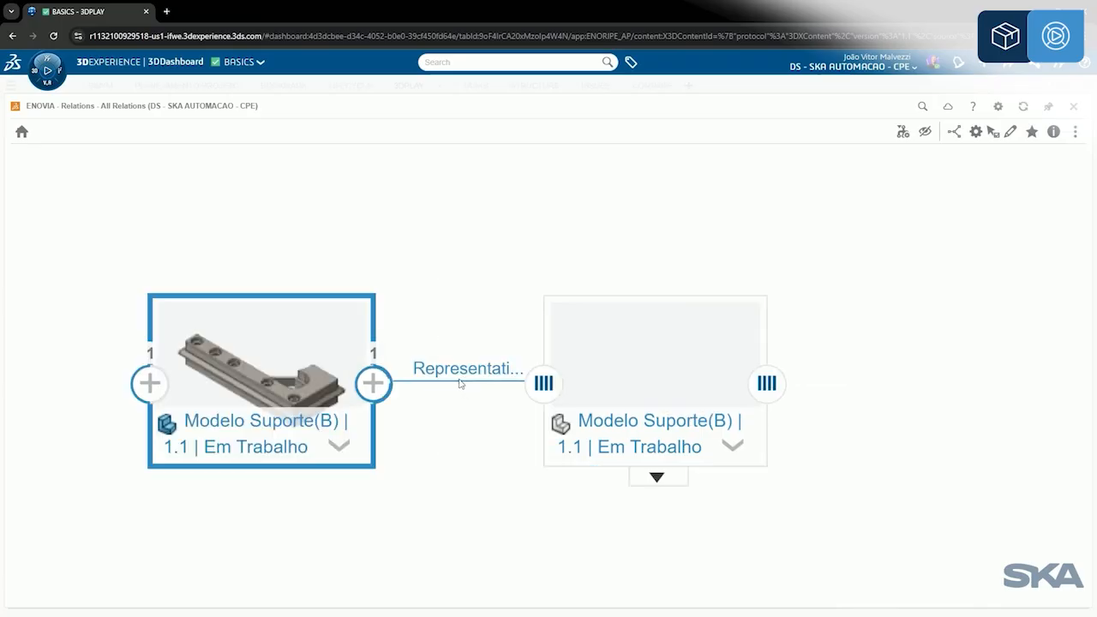
{"action": "left_click", "coordinate": [149, 383]}
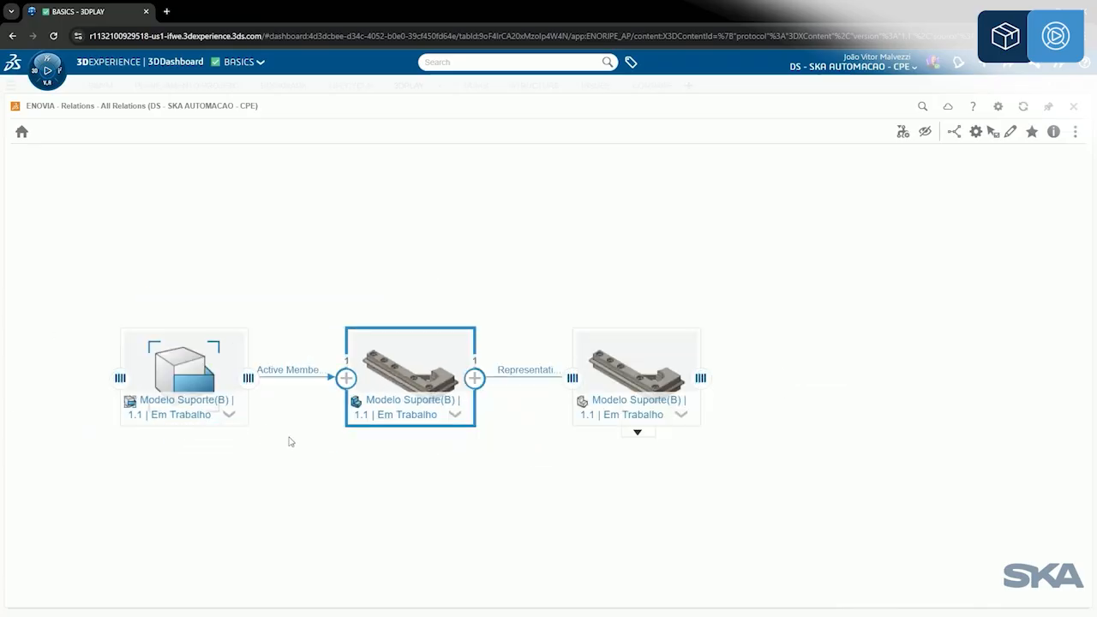
{"action": "scroll", "coordinate": [292, 442], "scroll_direction": "up", "scroll_amount": 1}
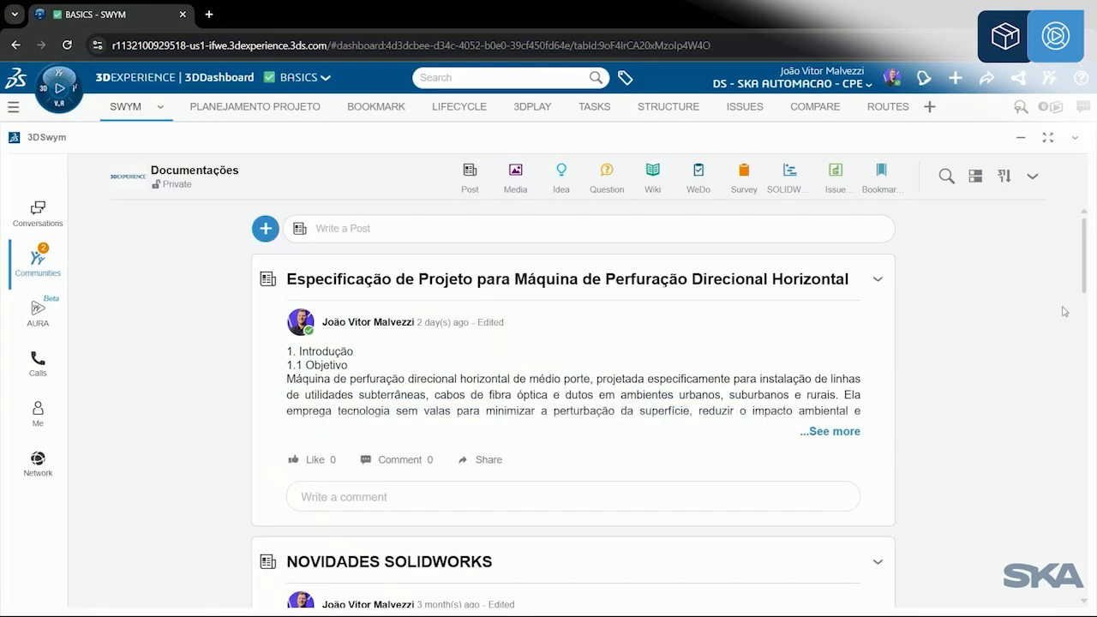
Step: In 3DSwym, review the content types and apps enabled in the Documentações community settings, and leave without saving
{"action": "key", "text": "ctrl"}
{"action": "key", "text": "ctrl"}
{"action": "left_click", "coordinate": [1032, 177]}
{"action": "left_click", "coordinate": [947, 464]}
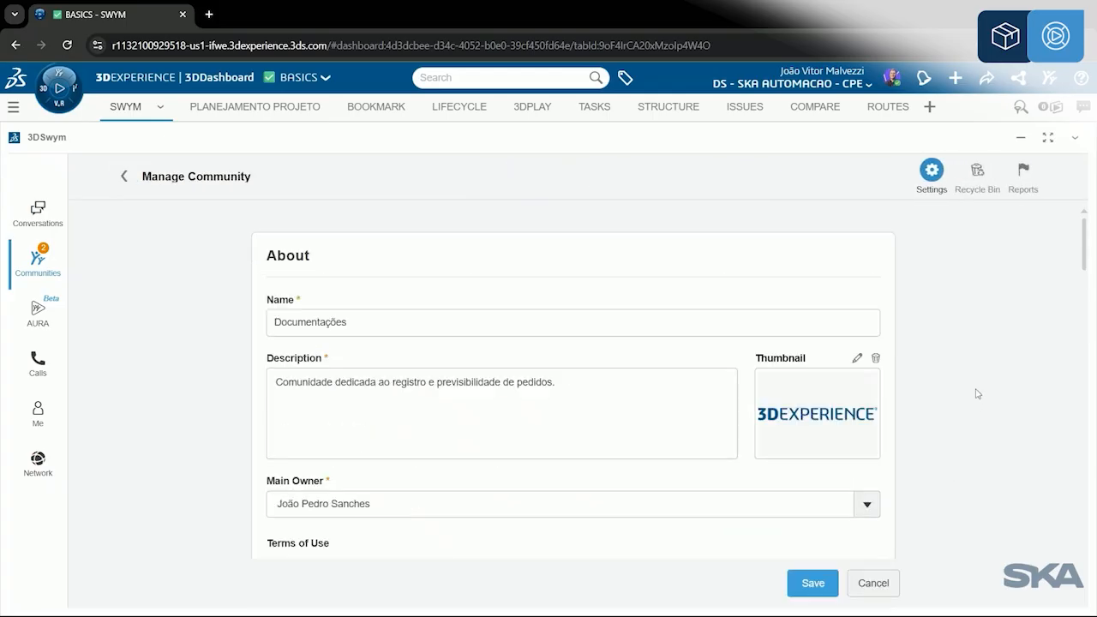
{"action": "scroll", "coordinate": [999, 337], "scroll_direction": "down", "scroll_amount": 7}
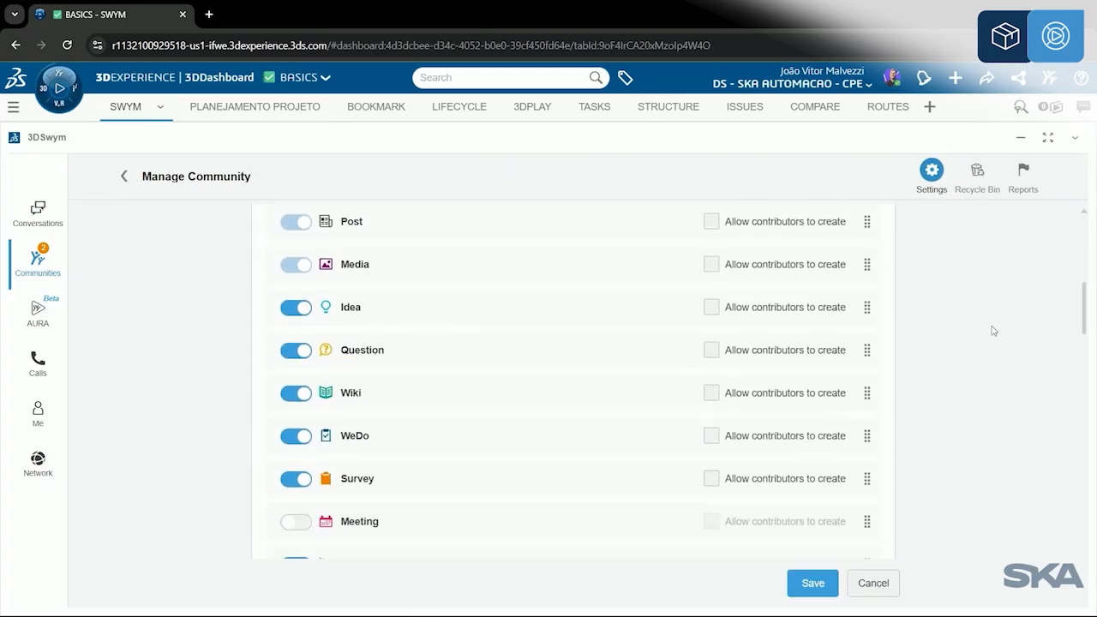
{"action": "scroll", "coordinate": [699, 350], "scroll_direction": "down", "scroll_amount": 1}
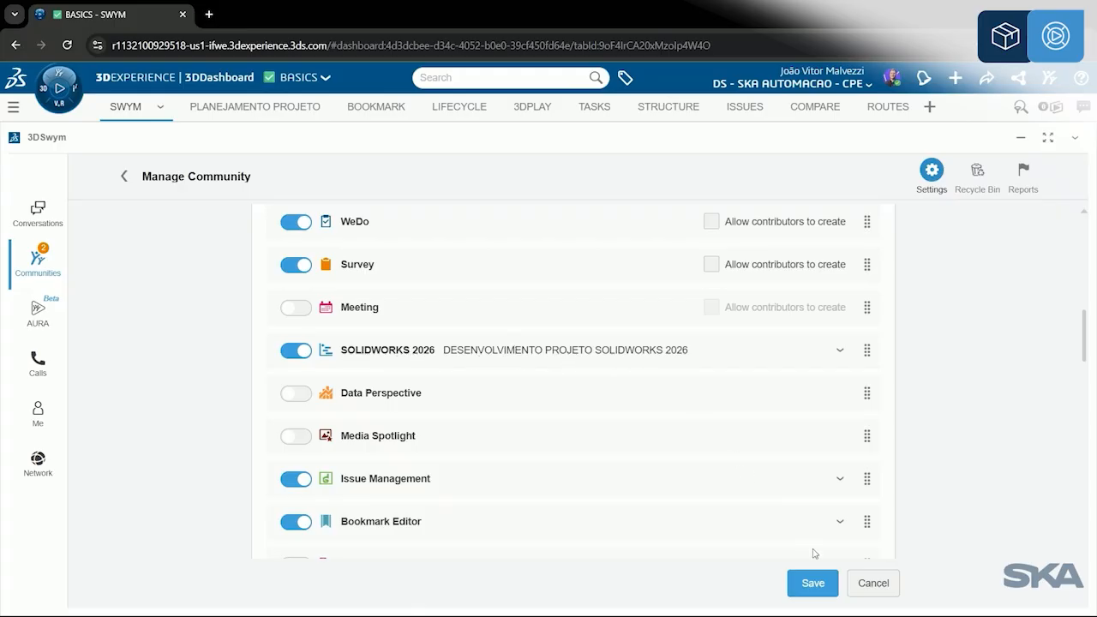
{"action": "left_click", "coordinate": [872, 584]}
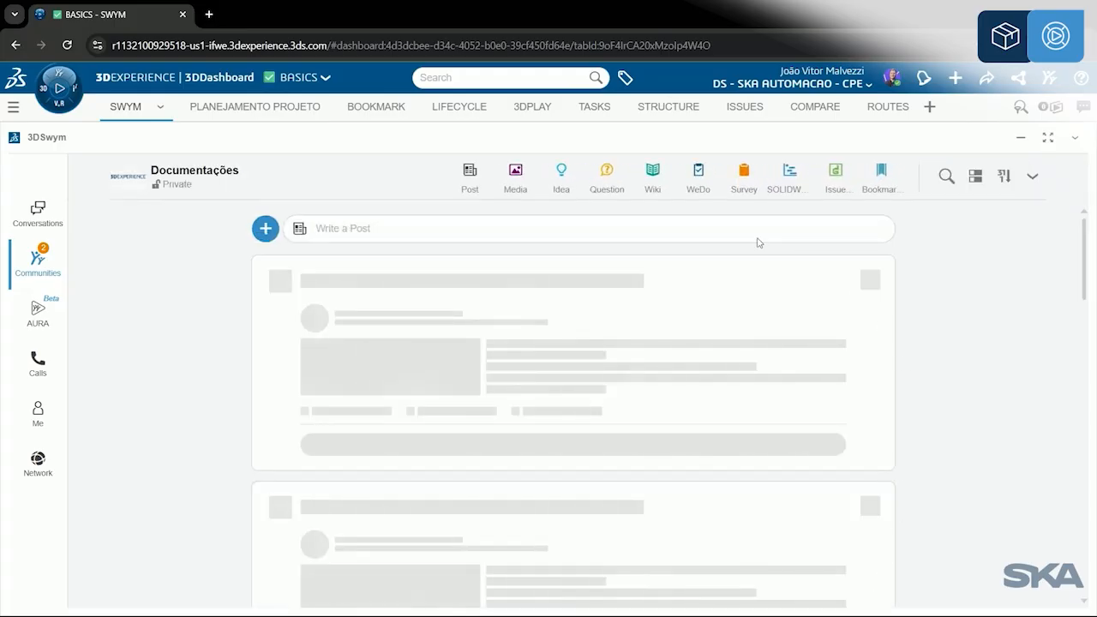
Step: Open the SOLIDWORKS 2026 project in the Documentações community and examine its task board and summary charts
{"action": "left_click", "coordinate": [792, 180]}
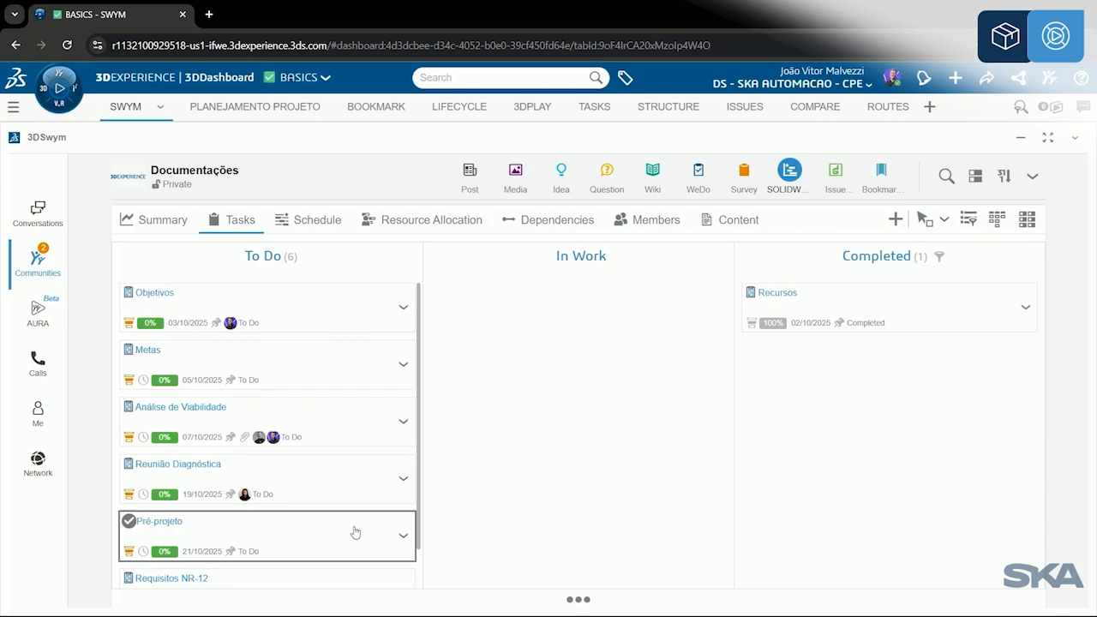
{"action": "left_click", "coordinate": [163, 221]}
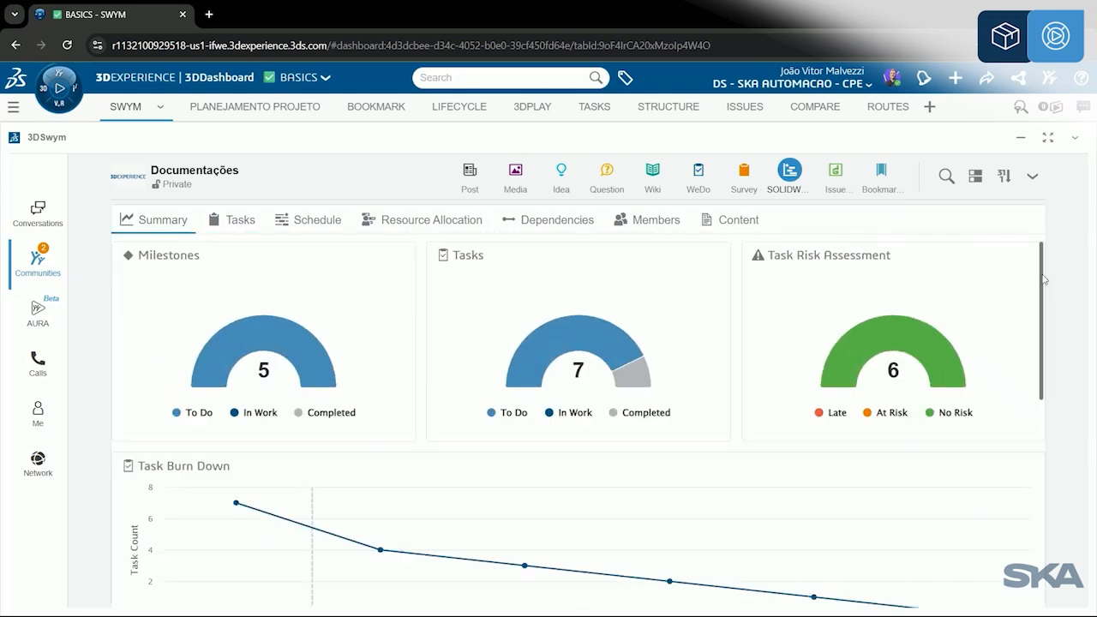
{"action": "scroll", "coordinate": [1021, 343], "scroll_direction": "down", "scroll_amount": 3}
{"action": "scroll", "coordinate": [1020, 392], "scroll_direction": "down", "scroll_amount": 3}
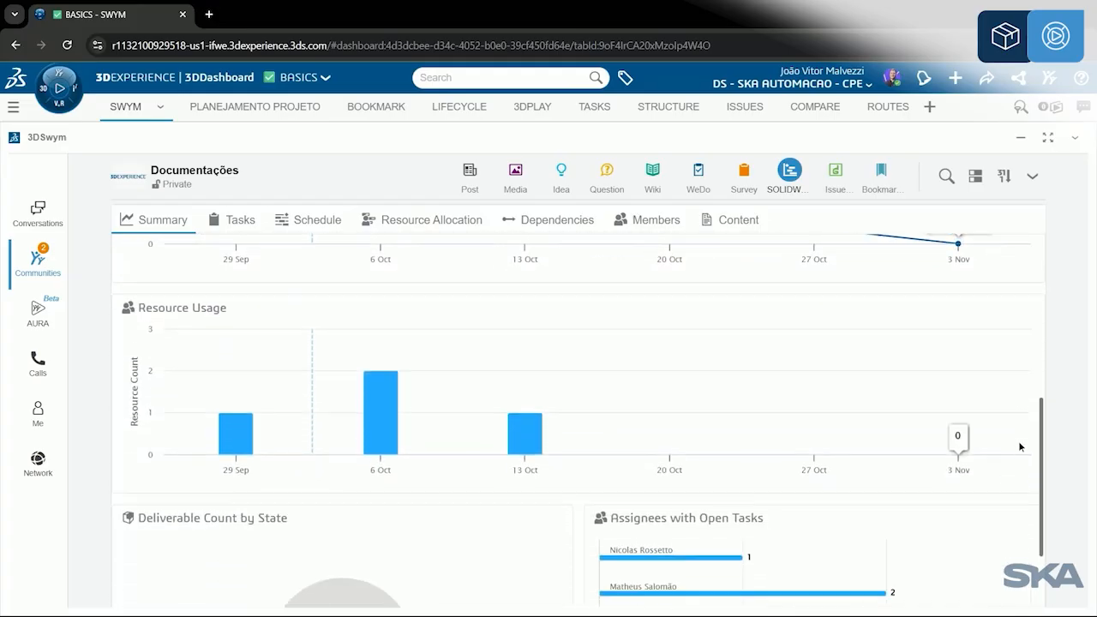
{"action": "scroll", "coordinate": [1026, 456], "scroll_direction": "up", "scroll_amount": 2}
{"action": "scroll", "coordinate": [1040, 395], "scroll_direction": "up", "scroll_amount": 1}
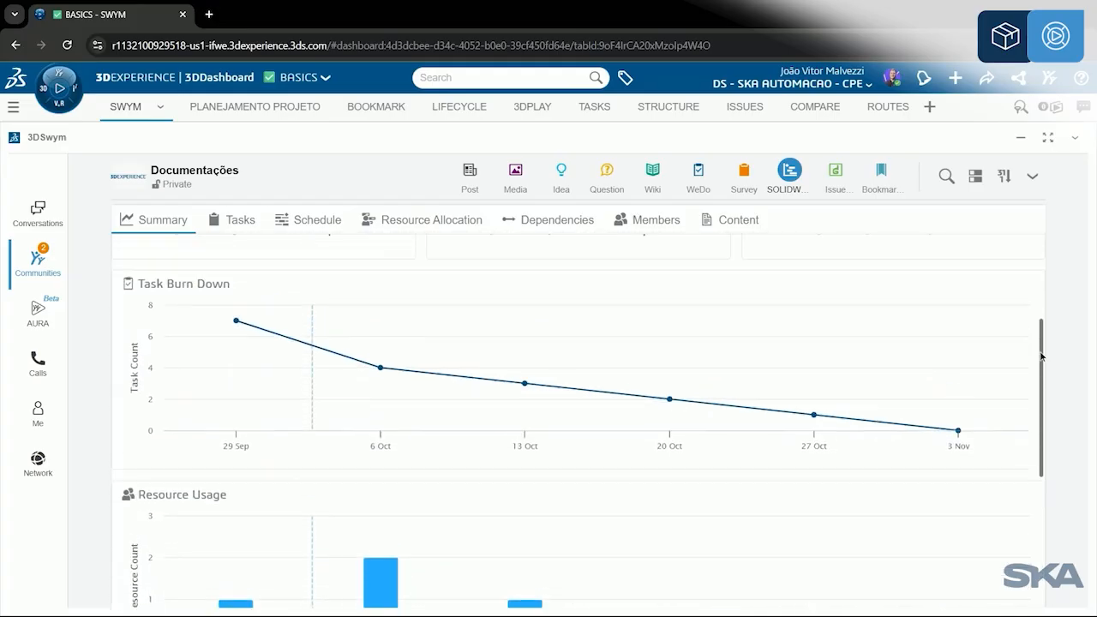
Step: Review the SOLIDWORKS 2026 project's schedule, task dependencies and member list
{"action": "left_click", "coordinate": [302, 232]}
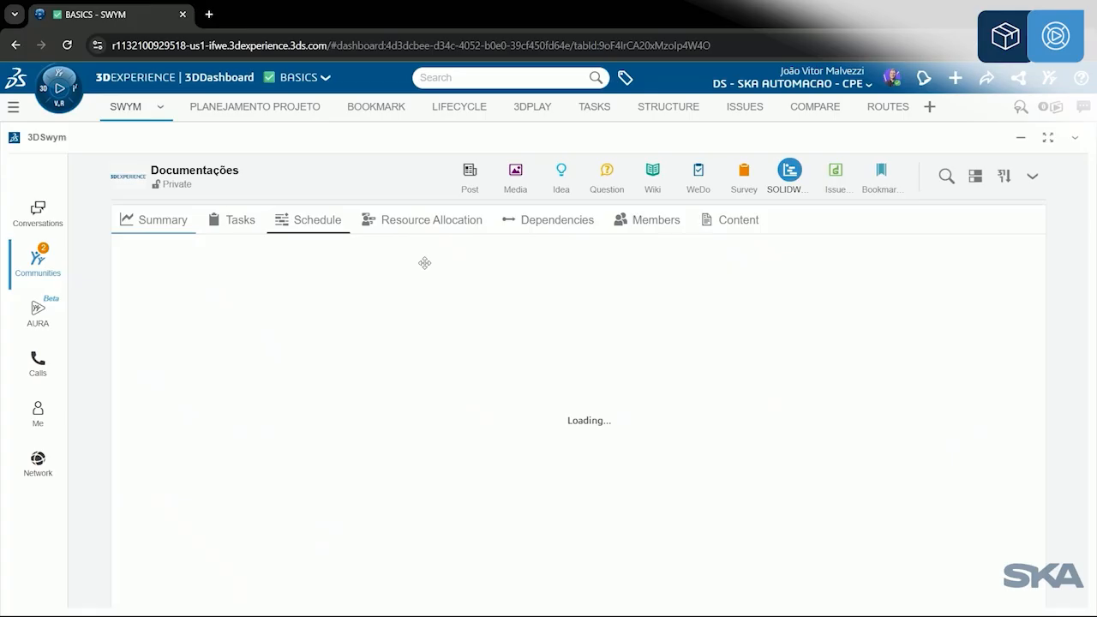
{"action": "left_click", "coordinate": [736, 221]}
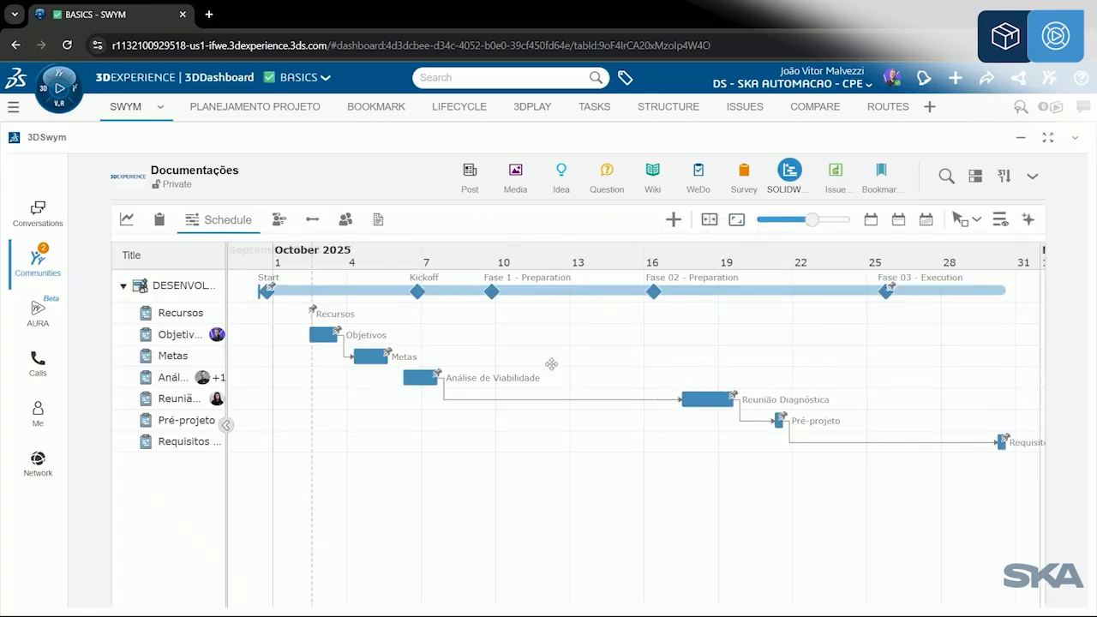
{"action": "left_click", "coordinate": [312, 224]}
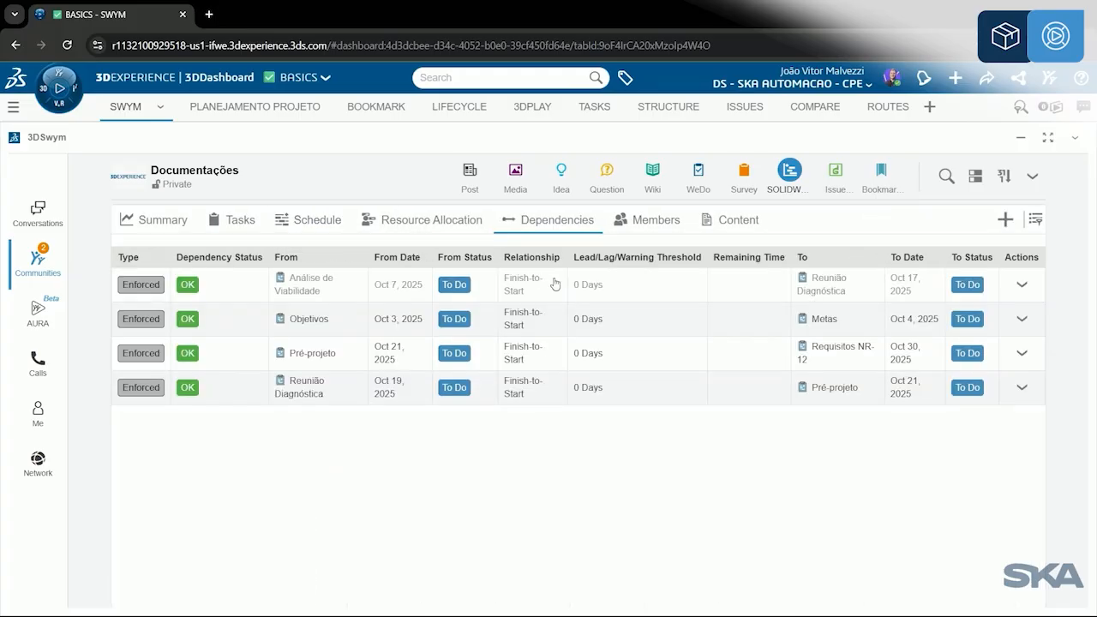
{"action": "left_click", "coordinate": [676, 226]}
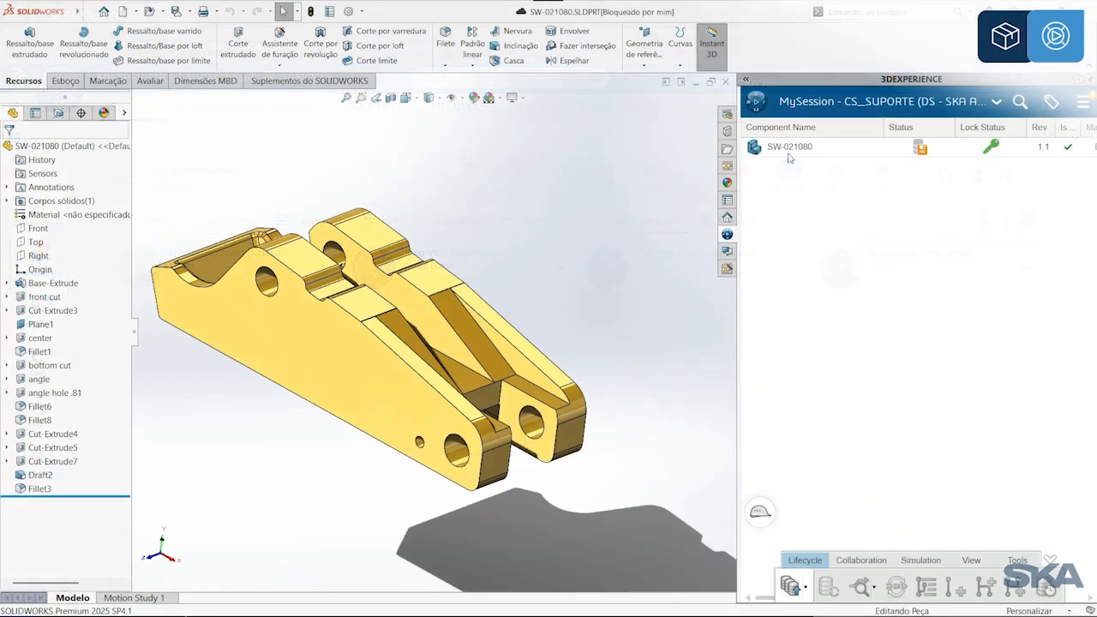
Step: In SOLIDWORKS, save SW-021080 to 3DEXPERIENCE, keeping the previous iteration with the comment MODELO FINAL
{"action": "left_click", "coordinate": [788, 146]}
{"action": "right_click", "coordinate": [788, 146]}
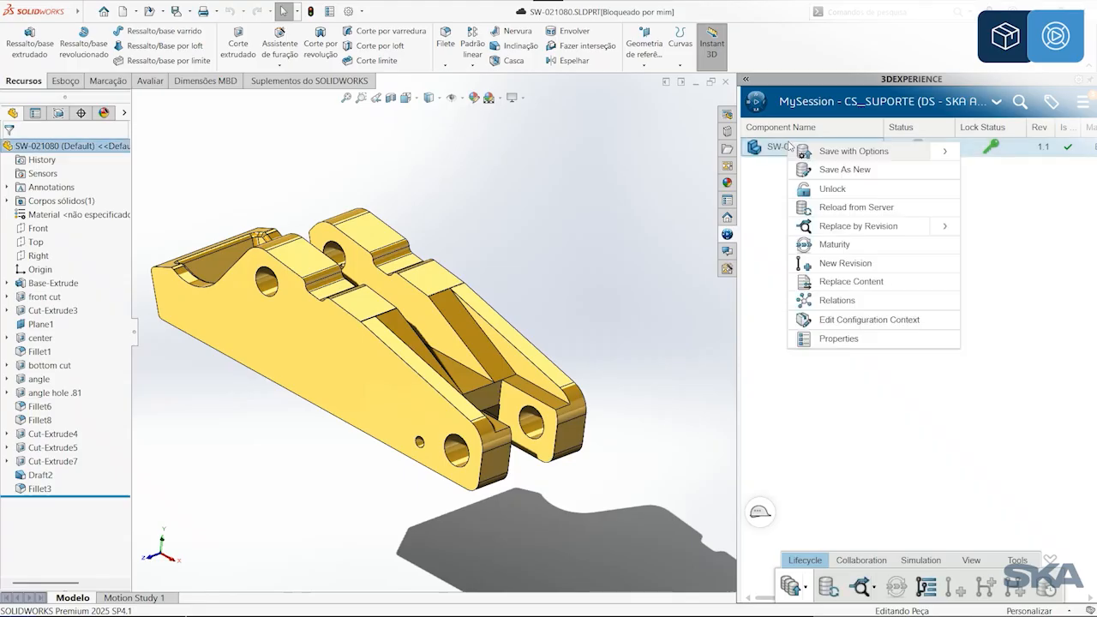
{"action": "left_click", "coordinate": [828, 169]}
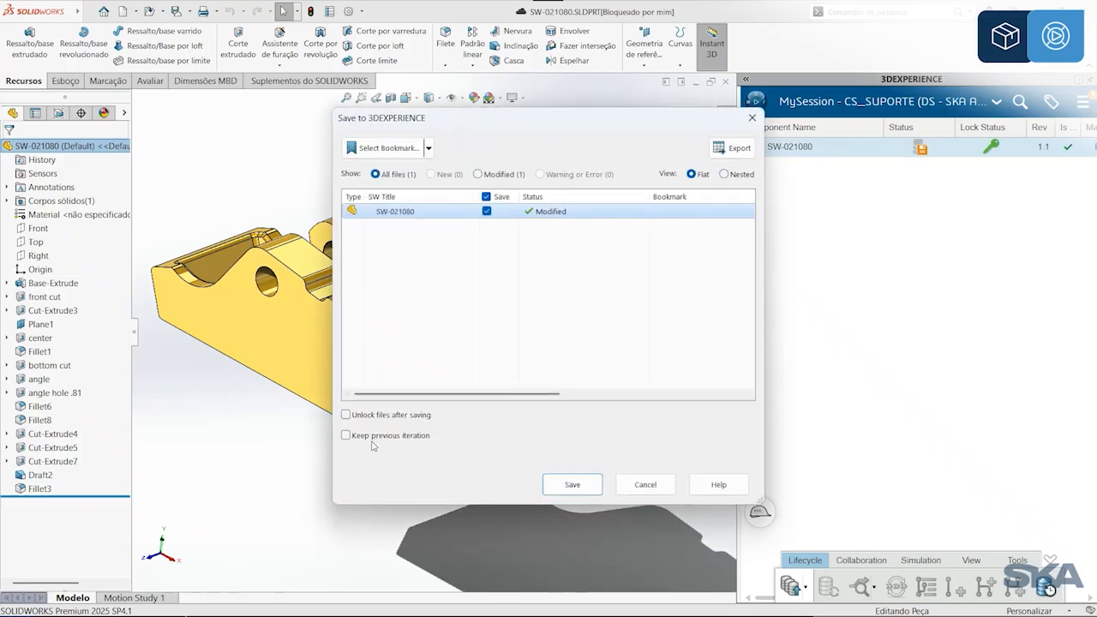
{"action": "left_click", "coordinate": [380, 436]}
{"action": "left_click", "coordinate": [449, 455]}
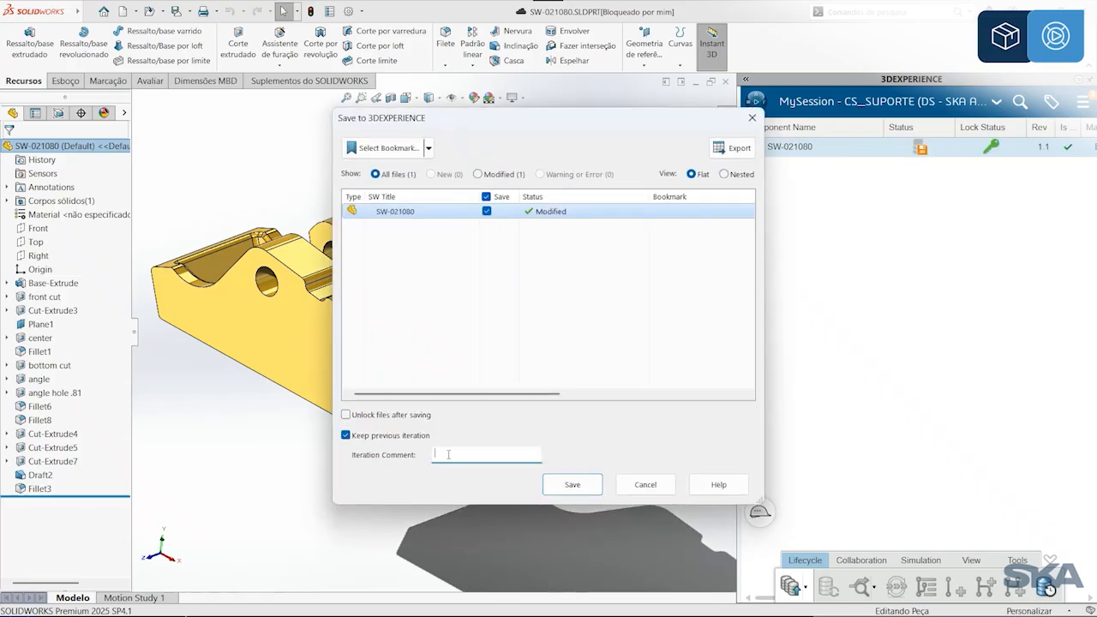
{"action": "type", "text": "MODELO FINAL"}
{"action": "left_click", "coordinate": [569, 486]}
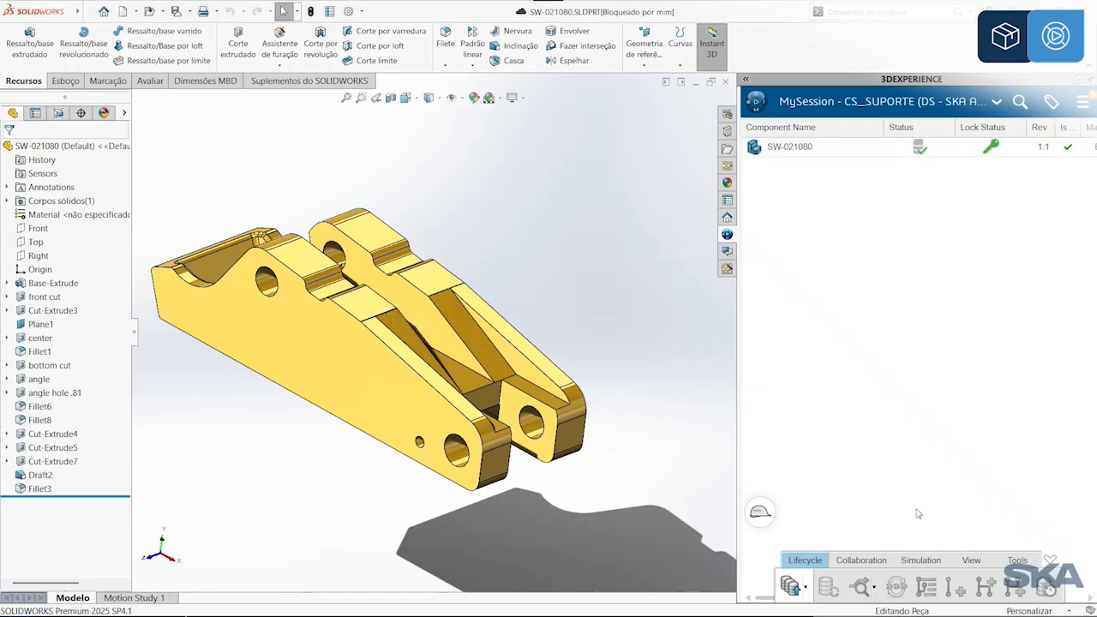
Step: Replace the content of SW-021080 with its ETAPA 2 iteration
{"action": "left_click", "coordinate": [830, 147]}
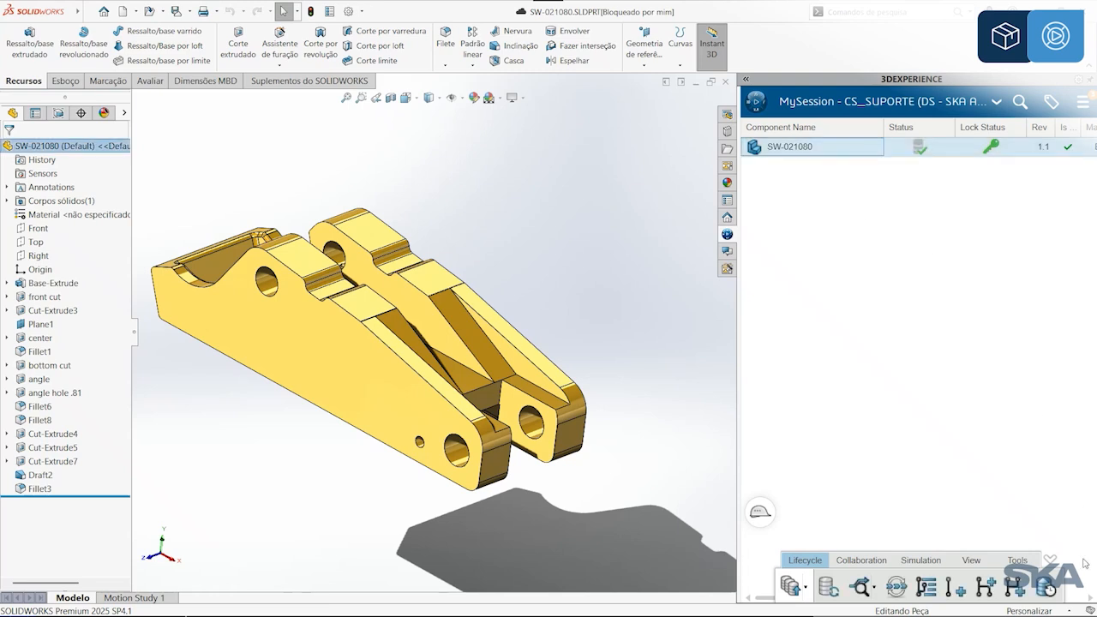
{"action": "left_click", "coordinate": [1049, 594]}
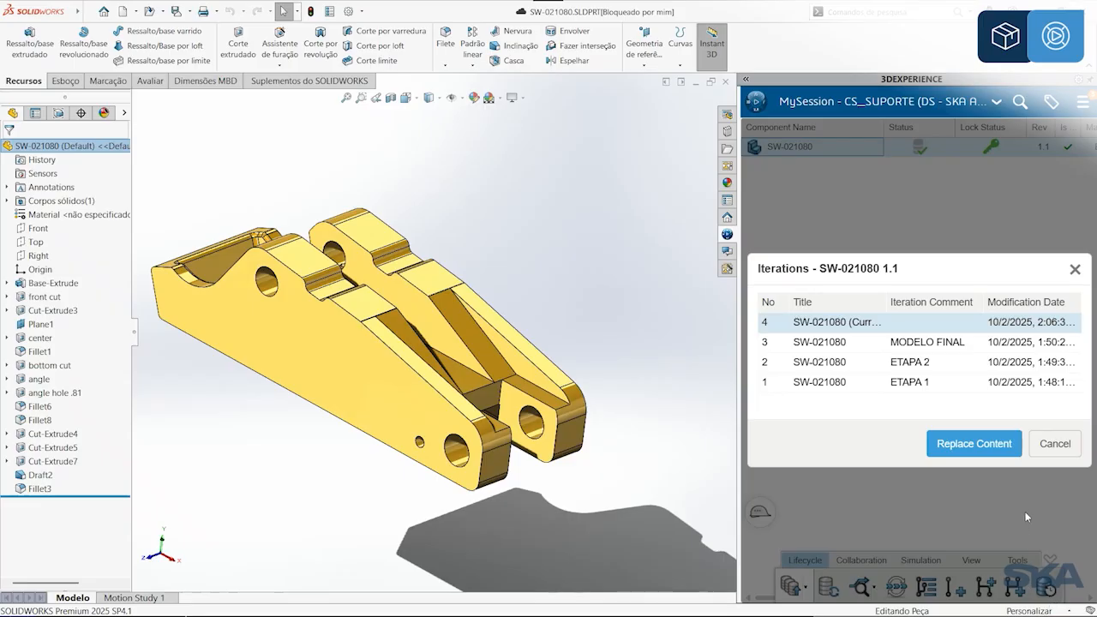
{"action": "left_click", "coordinate": [818, 364]}
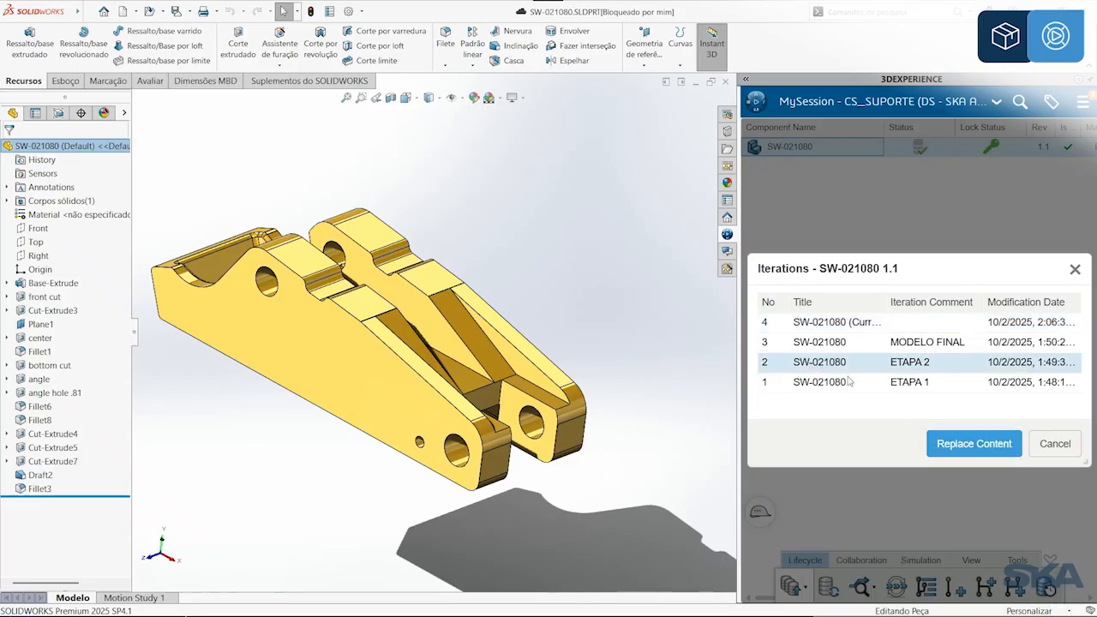
{"action": "left_click", "coordinate": [988, 453]}
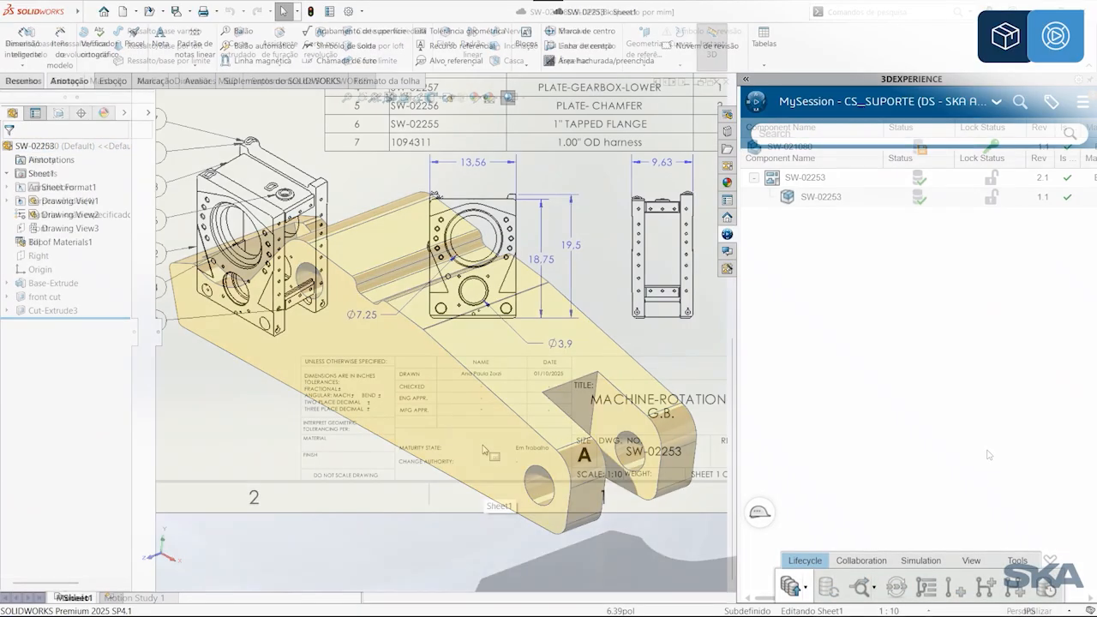
Step: Examine the title block of the SW-02253 drawing and the Lançamento SW-02253 approval route
{"action": "scroll", "coordinate": [470, 435], "scroll_direction": "down", "scroll_amount": 5}
{"action": "left_click", "coordinate": [584, 431]}
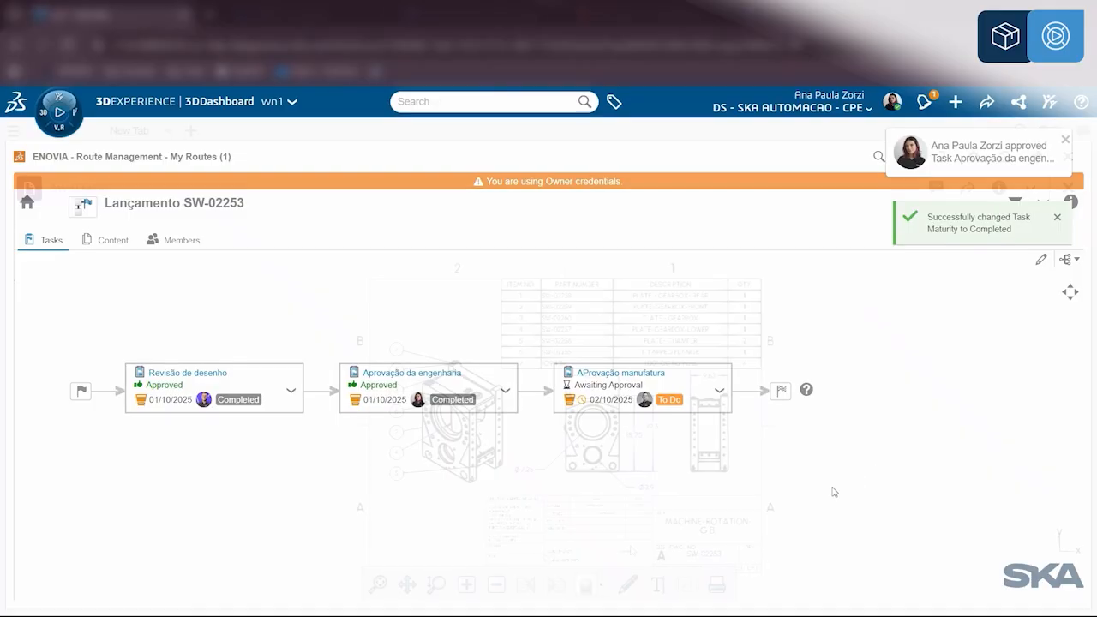
{"action": "scroll", "coordinate": [631, 546], "scroll_direction": "down", "scroll_amount": 5}
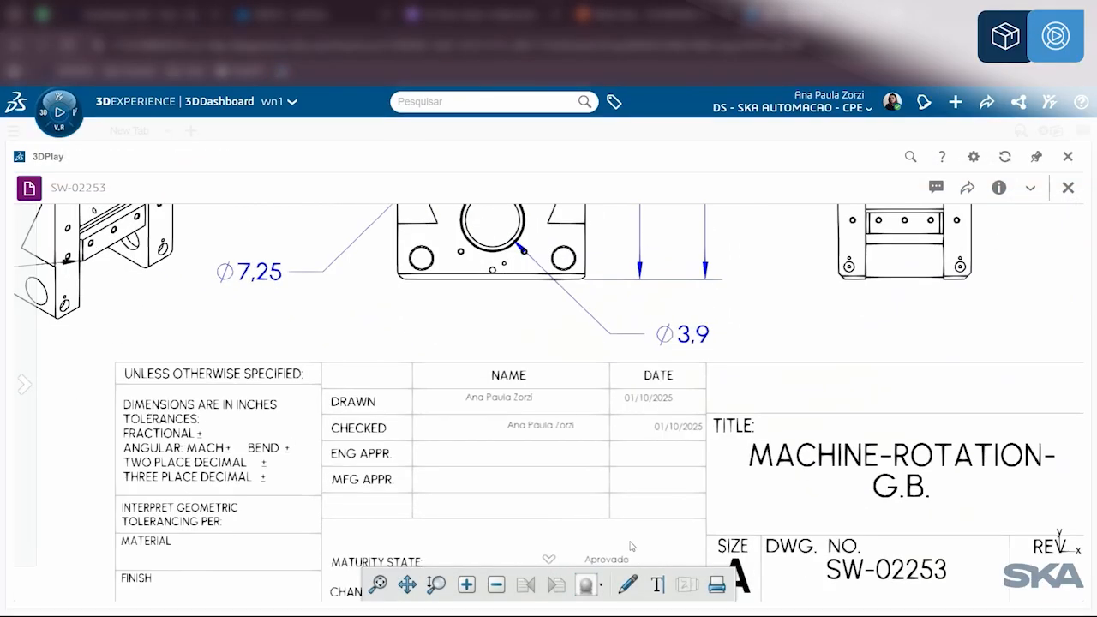
{"action": "left_click_drag", "start_coordinate": [631, 546], "coordinate": [634, 455]}
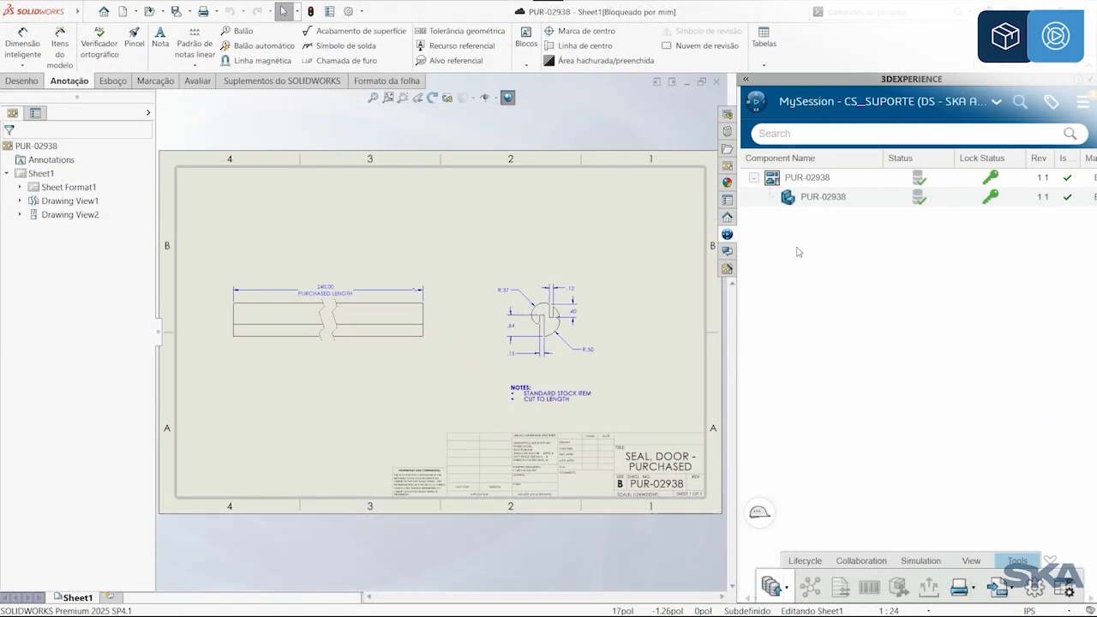
Step: Set the mechanical behavior of the PUR-02938 physical product to Deformable
{"action": "left_click", "coordinate": [815, 204]}
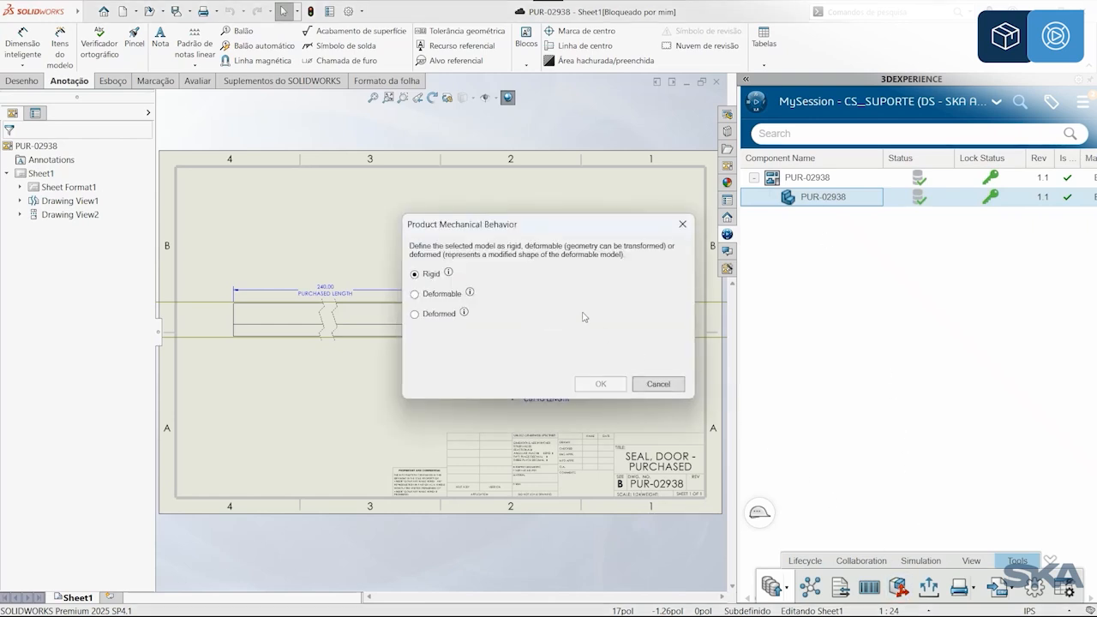
{"action": "left_click", "coordinate": [431, 295]}
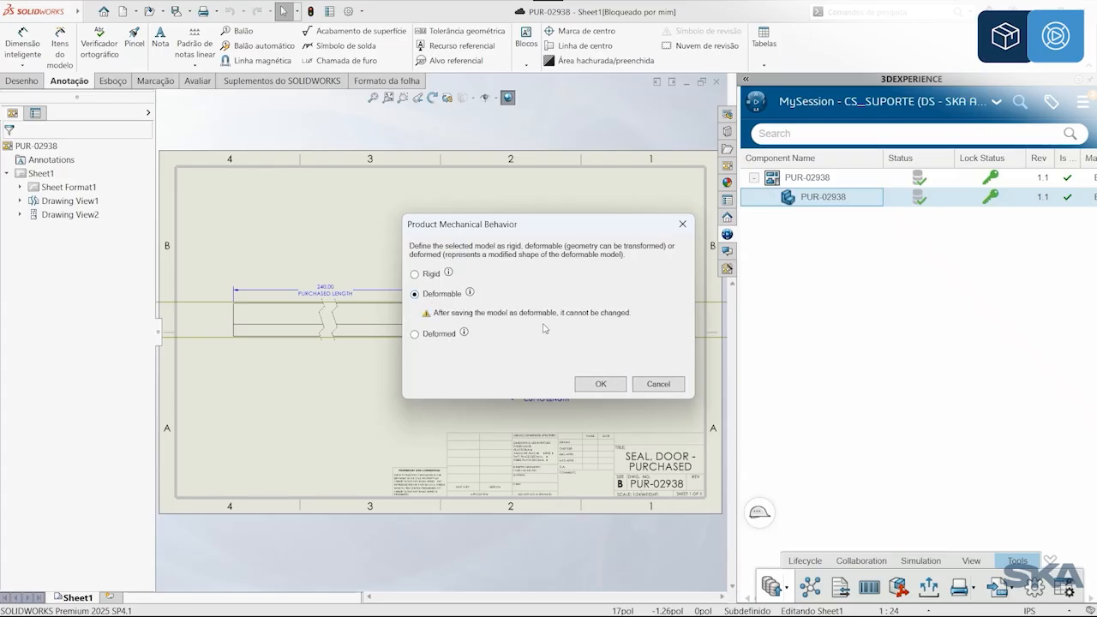
{"action": "left_click", "coordinate": [603, 386]}
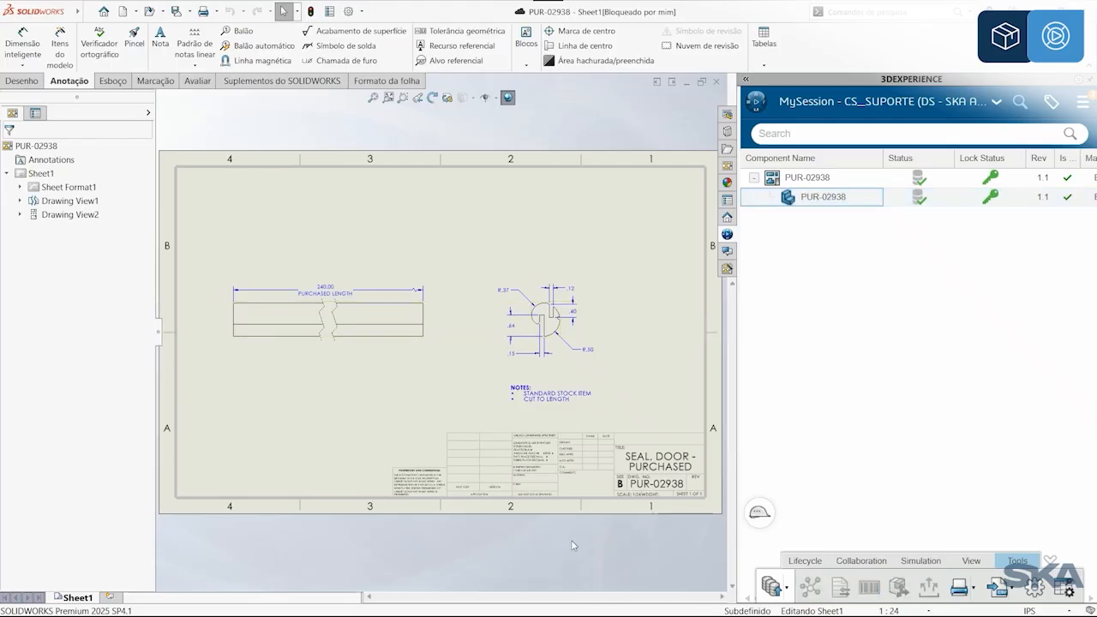
Step: Switch to the SW-02925 assembly and isolate the SW-02938 component
{"action": "key", "text": "ctrl+Tab"}
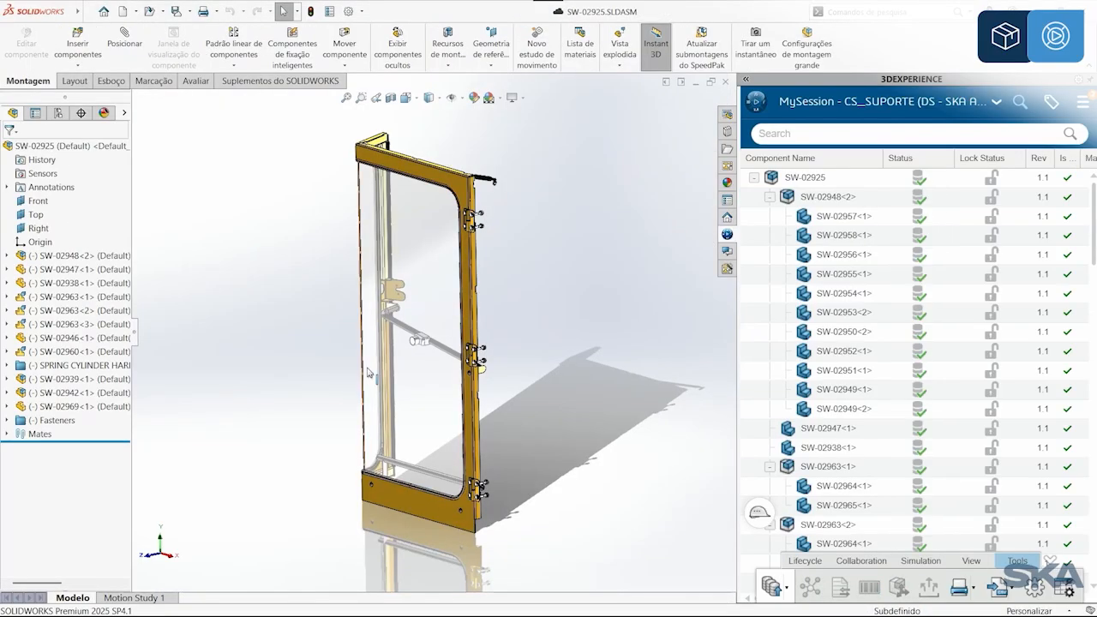
{"action": "left_click", "coordinate": [77, 284]}
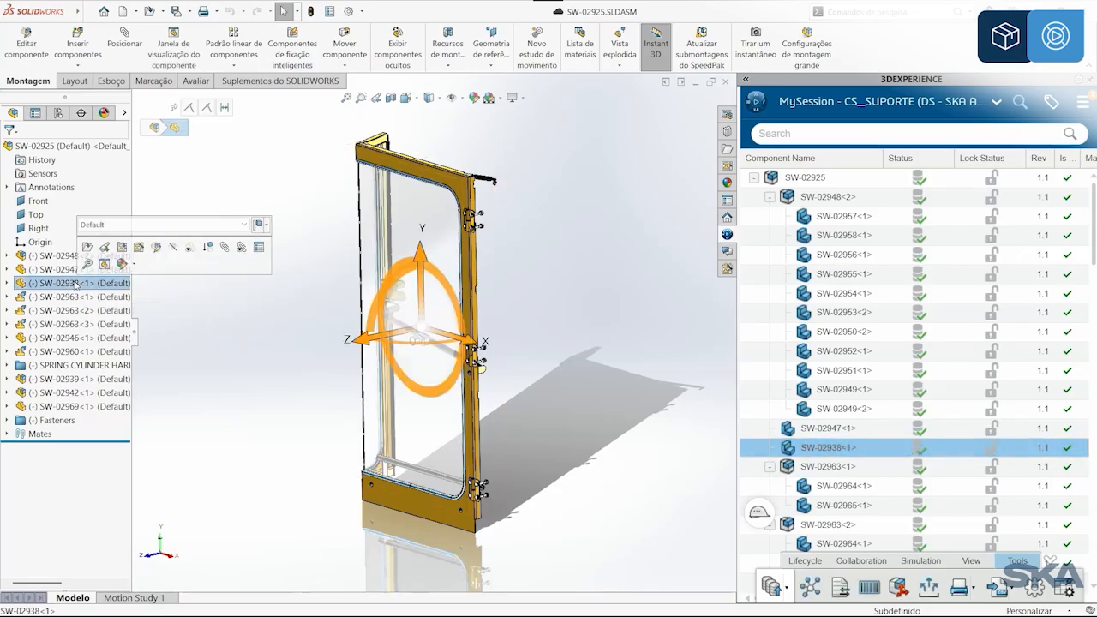
{"action": "right_click", "coordinate": [77, 284]}
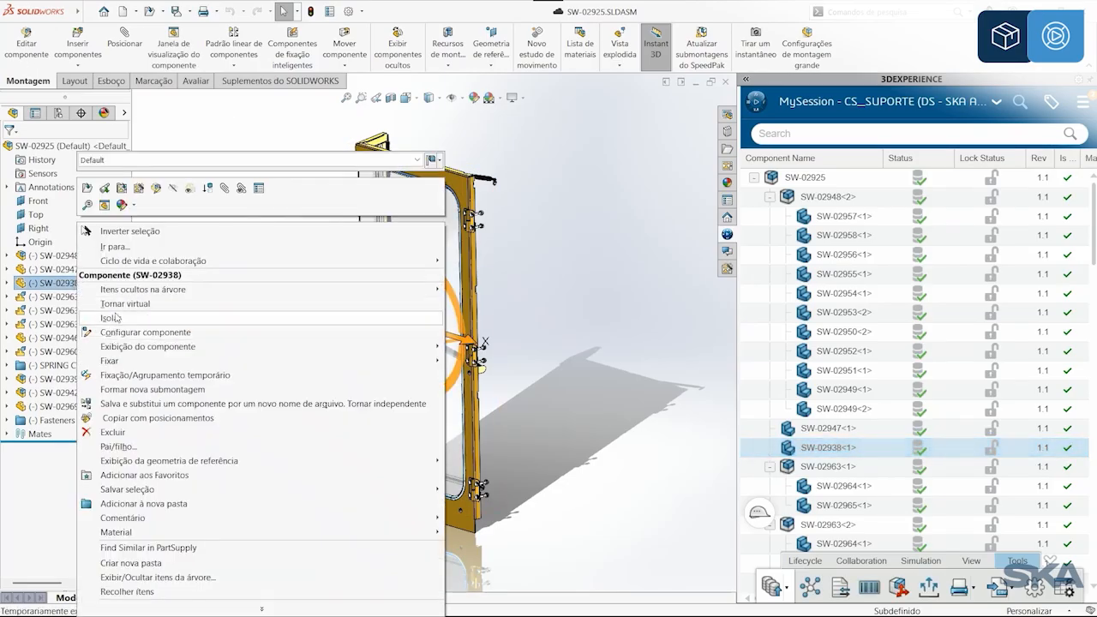
{"action": "left_click", "coordinate": [116, 317]}
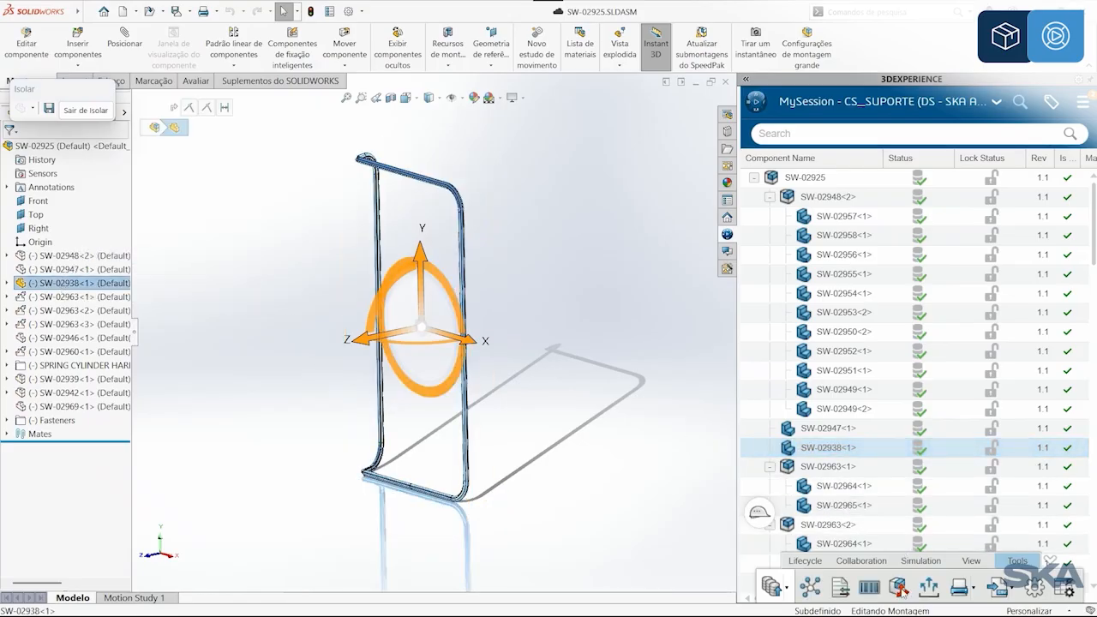
Step: Set the mechanical behavior of SW-02938 to Deformed and open the search for its associated deformable file
{"action": "left_click", "coordinate": [900, 590]}
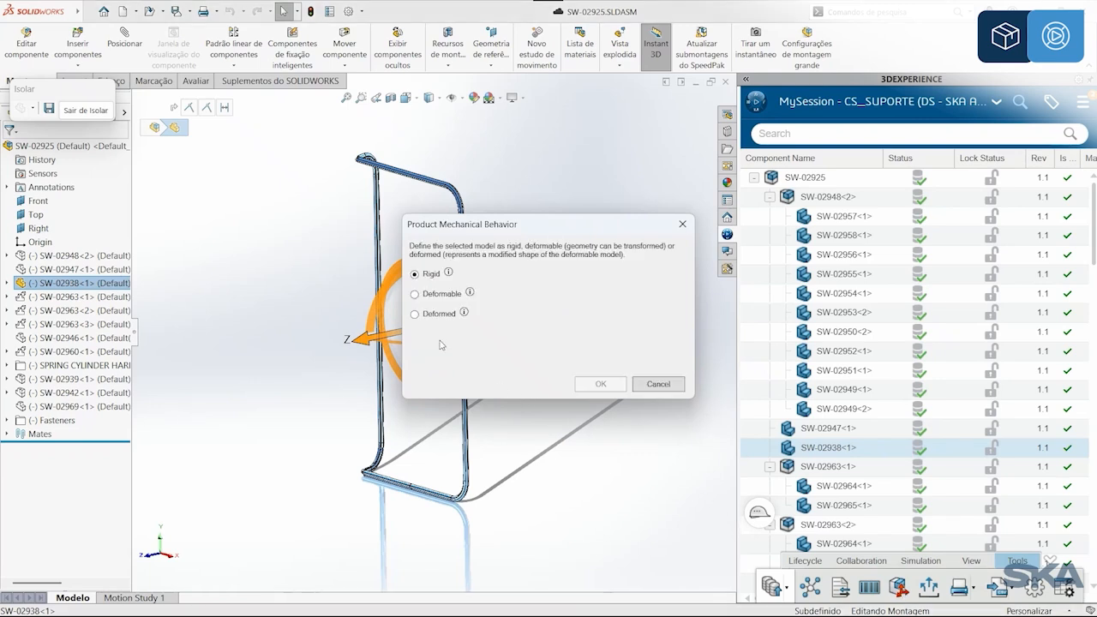
{"action": "left_click", "coordinate": [415, 313]}
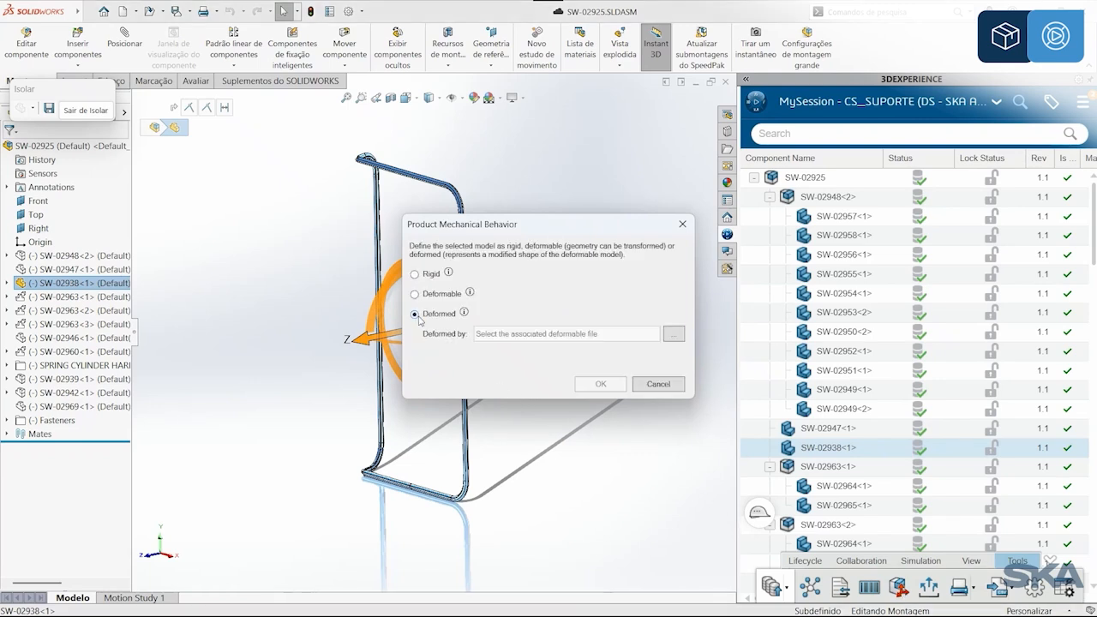
{"action": "left_click", "coordinate": [671, 335]}
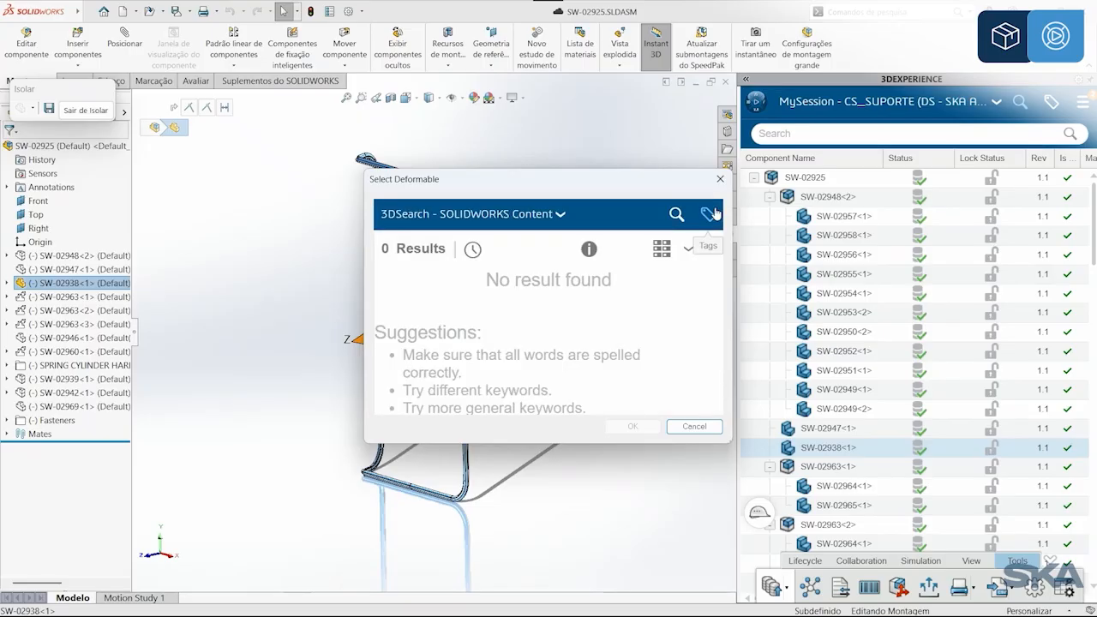
{"action": "left_click", "coordinate": [677, 214]}
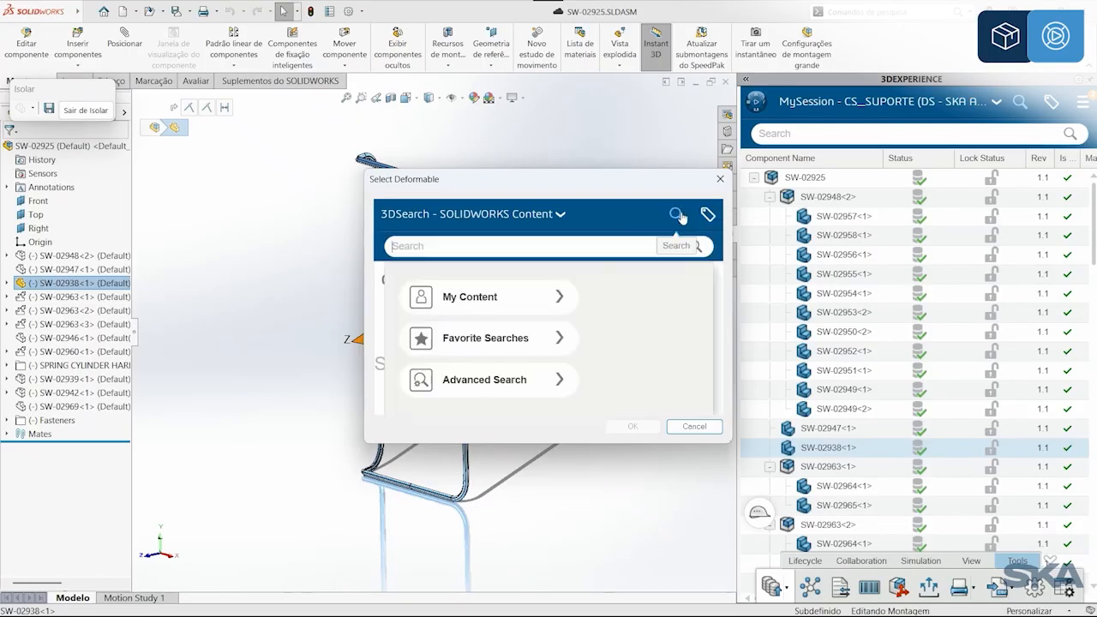
{"action": "left_click", "coordinate": [583, 247]}
{"action": "type", "text": "PUT"}
{"action": "key", "text": "Return"}
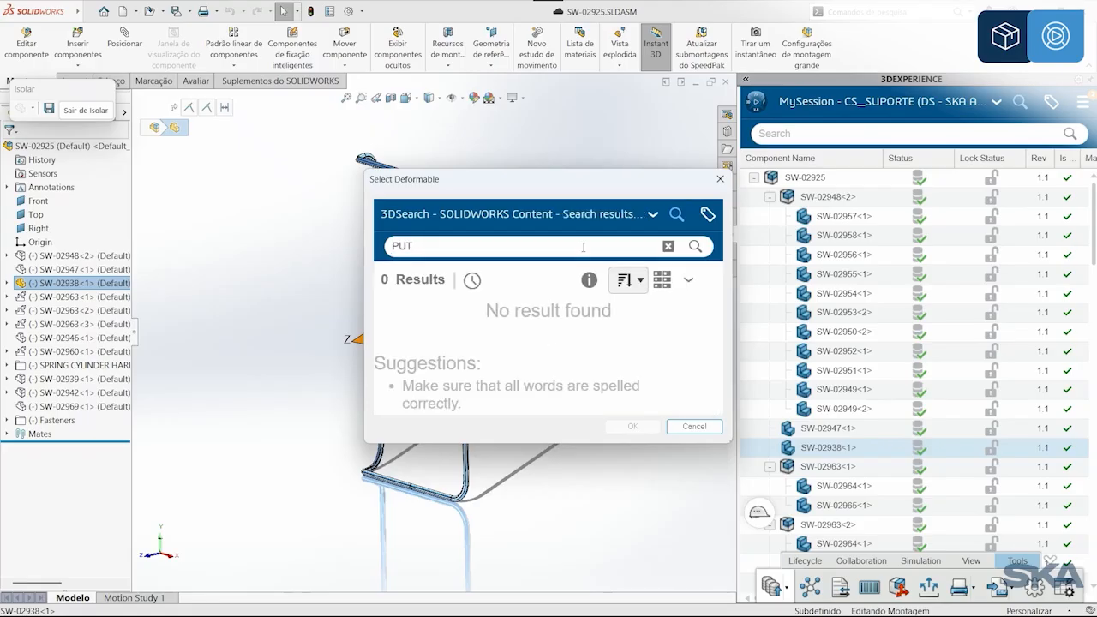
{"action": "key", "text": "BackSpace"}
{"action": "key", "text": "BackSpace"}
{"action": "key", "text": "BackSpace"}
Step: Search for PUR-02938, assign it as the deformable file of SW-02938, and exit the isolated view
{"action": "type", "text": "PUR-02938"}
{"action": "key", "text": "Return"}
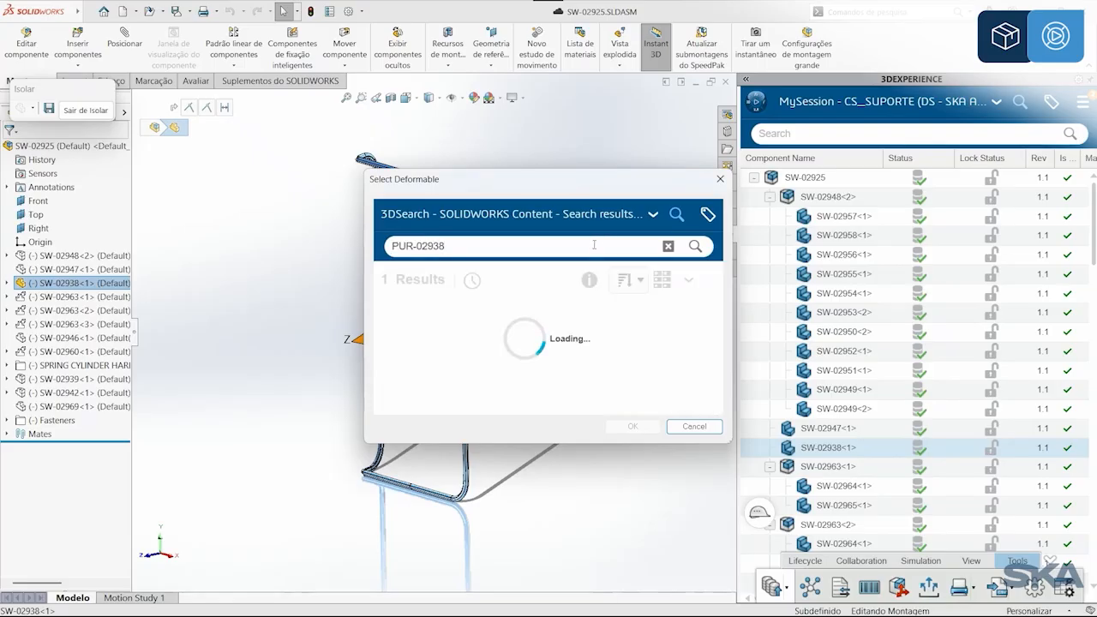
{"action": "left_click", "coordinate": [598, 318]}
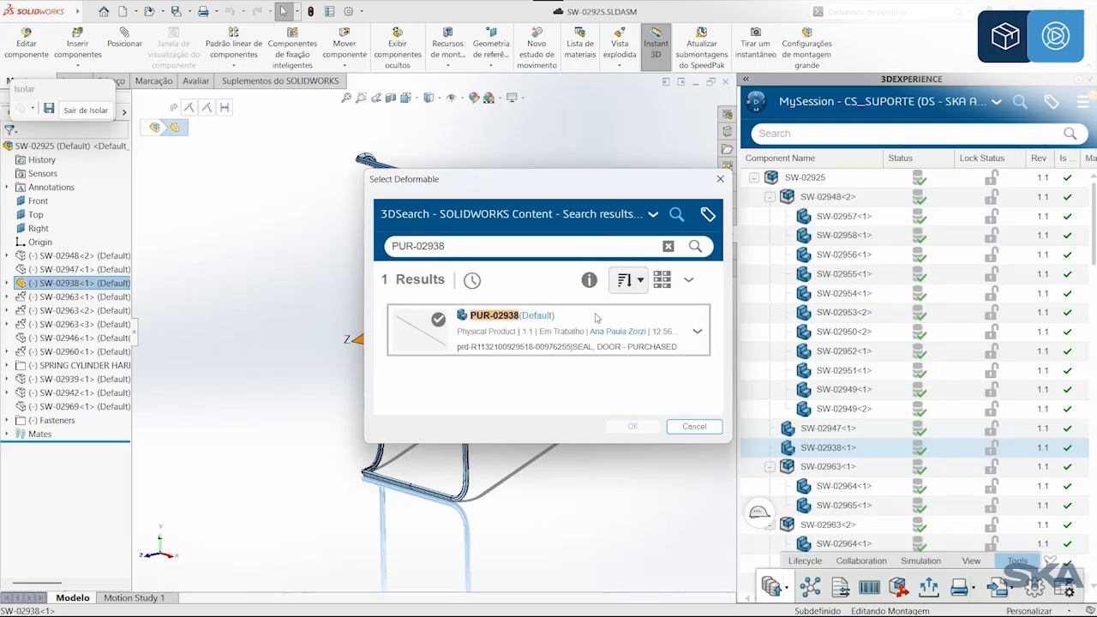
{"action": "left_click", "coordinate": [634, 426]}
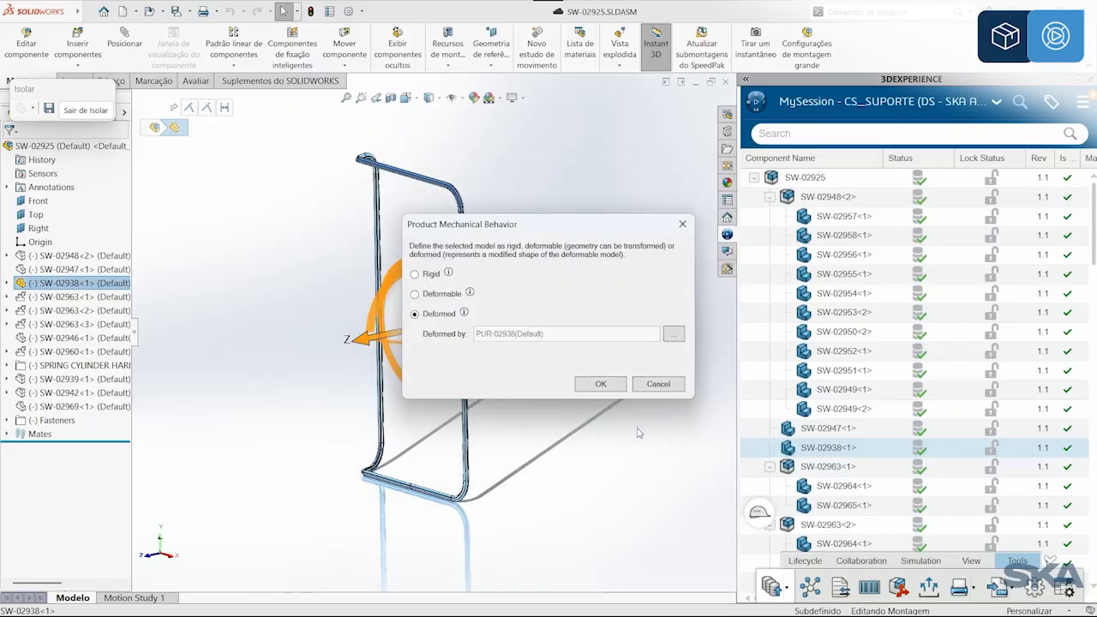
{"action": "left_click", "coordinate": [601, 384]}
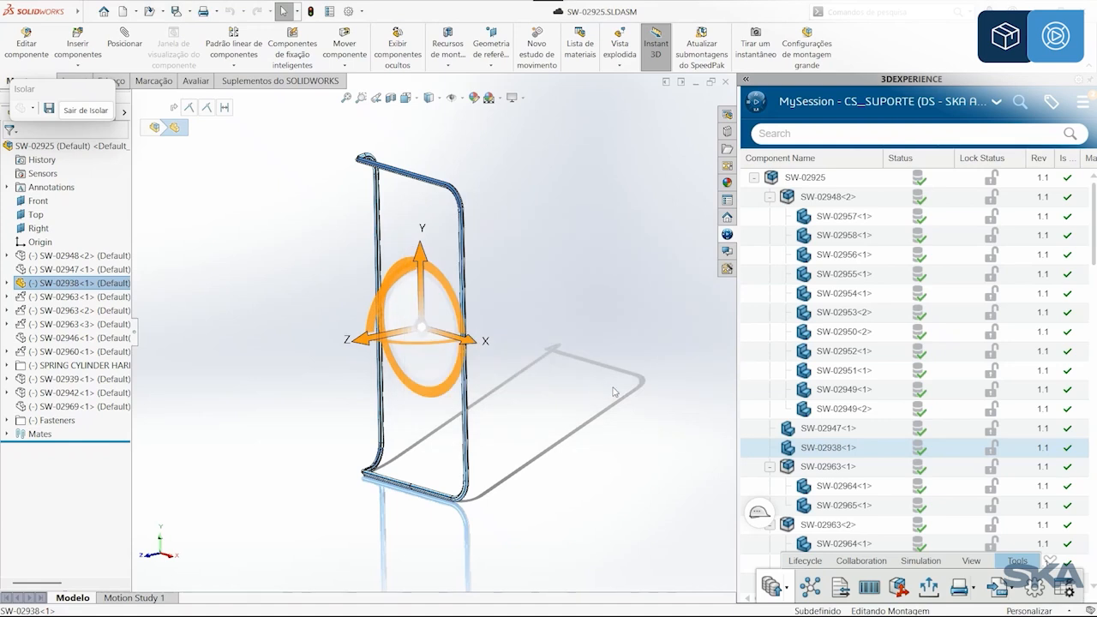
{"action": "left_click", "coordinate": [86, 110]}
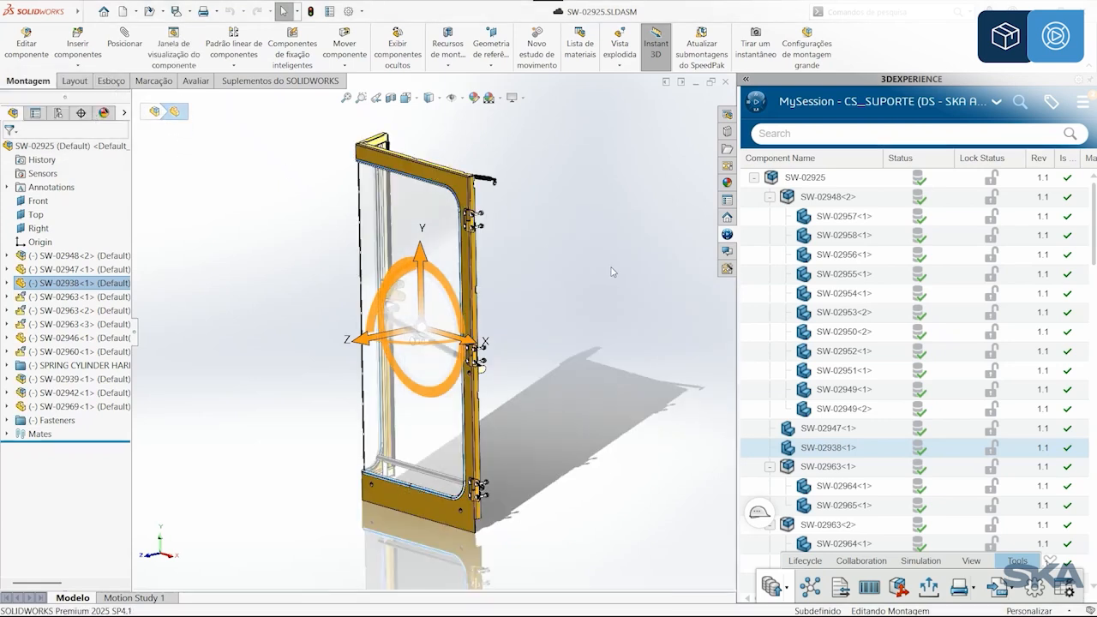
Step: Search 3DEXPERIENCE for SW-02938
{"action": "left_click", "coordinate": [888, 133]}
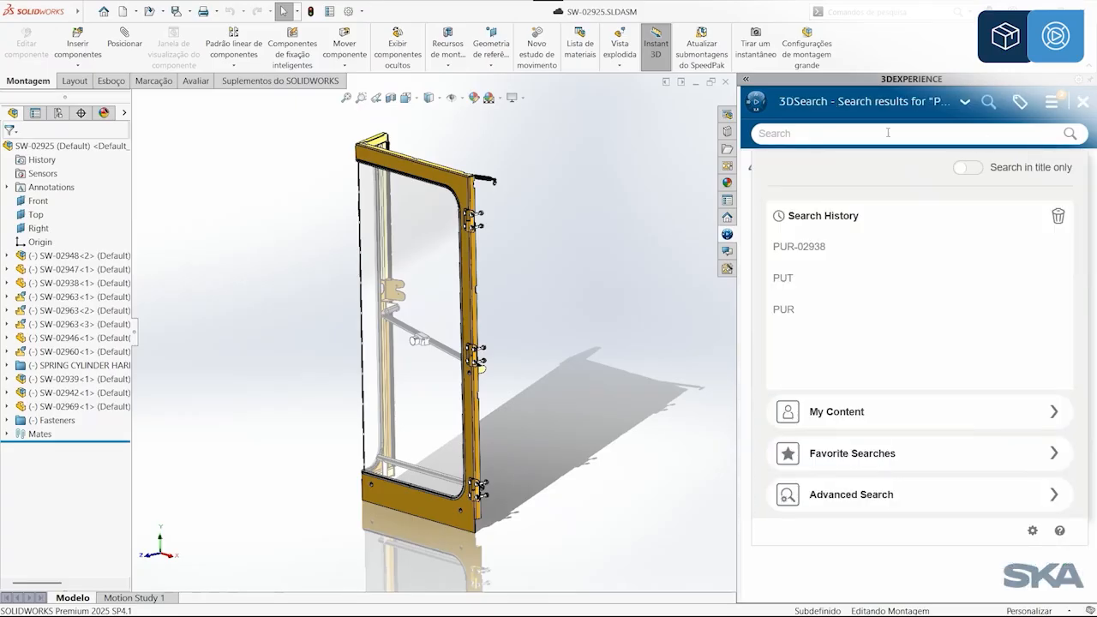
{"action": "type", "text": "SW"}
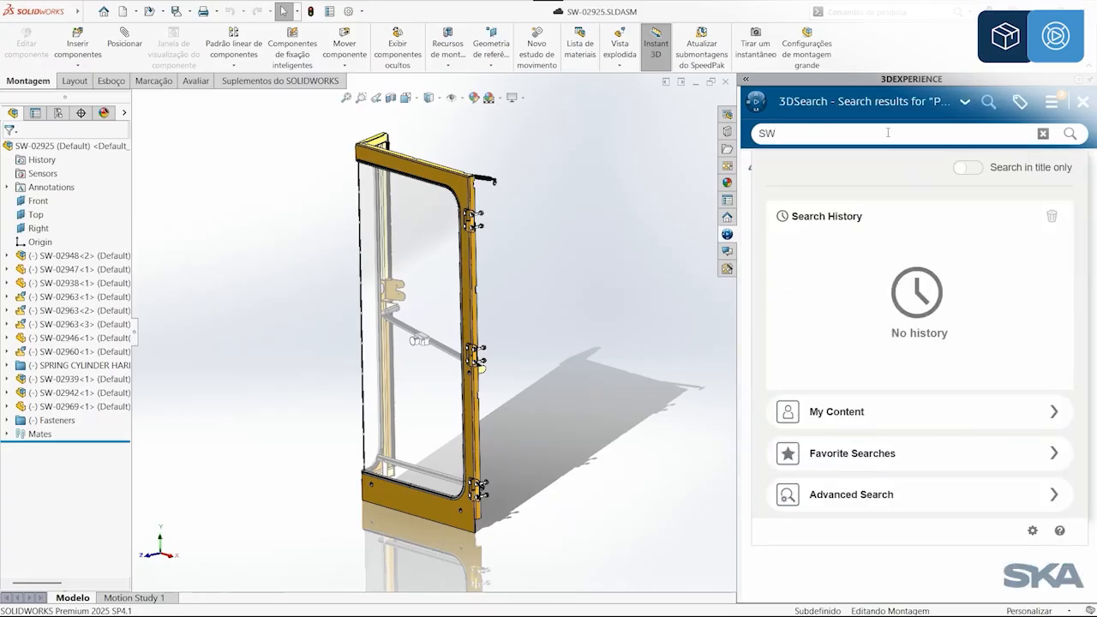
{"action": "type", "text": "-"}
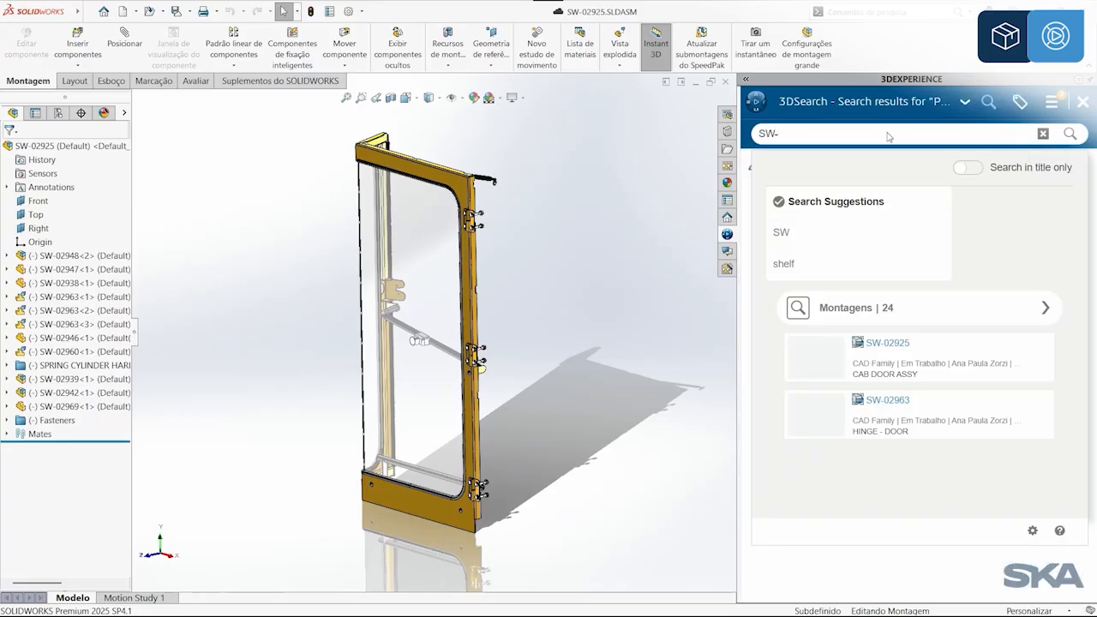
{"action": "type", "text": "0293"}
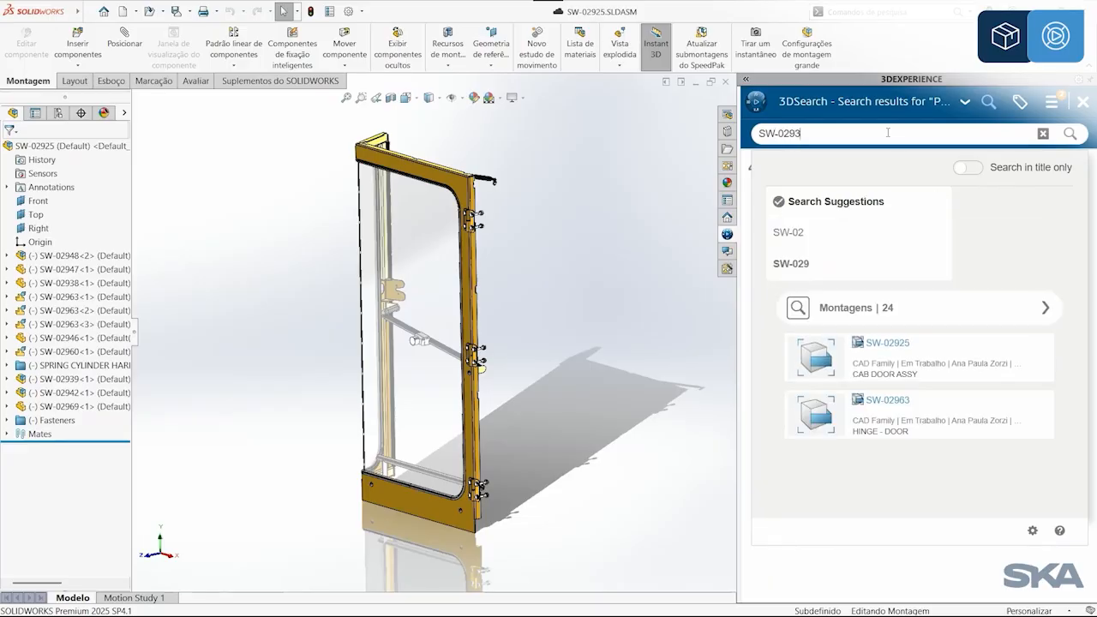
{"action": "type", "text": "8"}
{"action": "key", "text": "Return"}
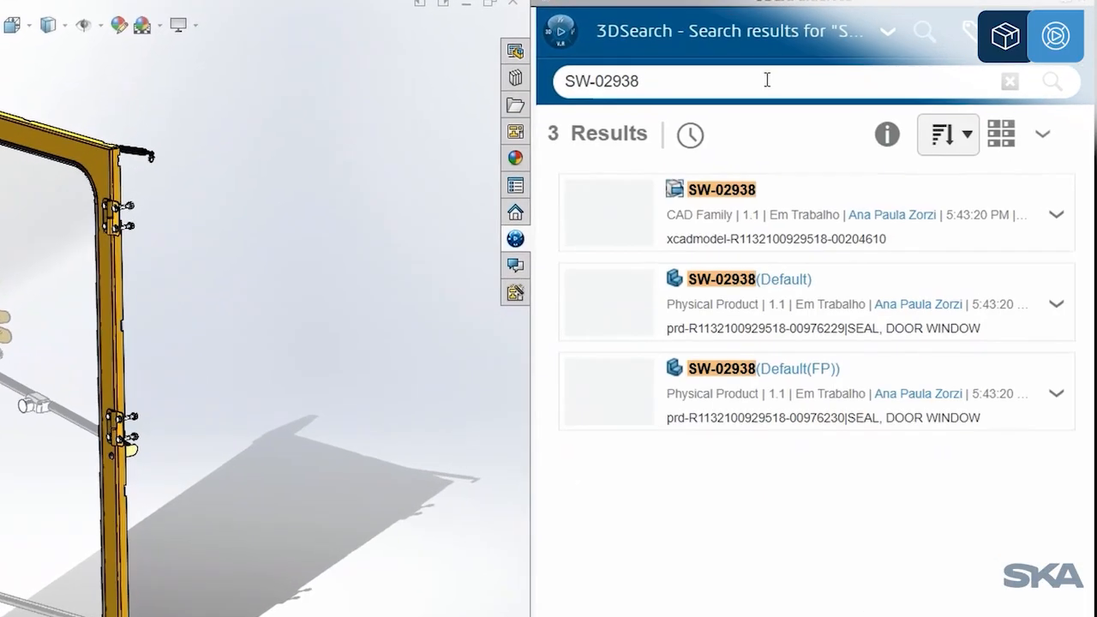
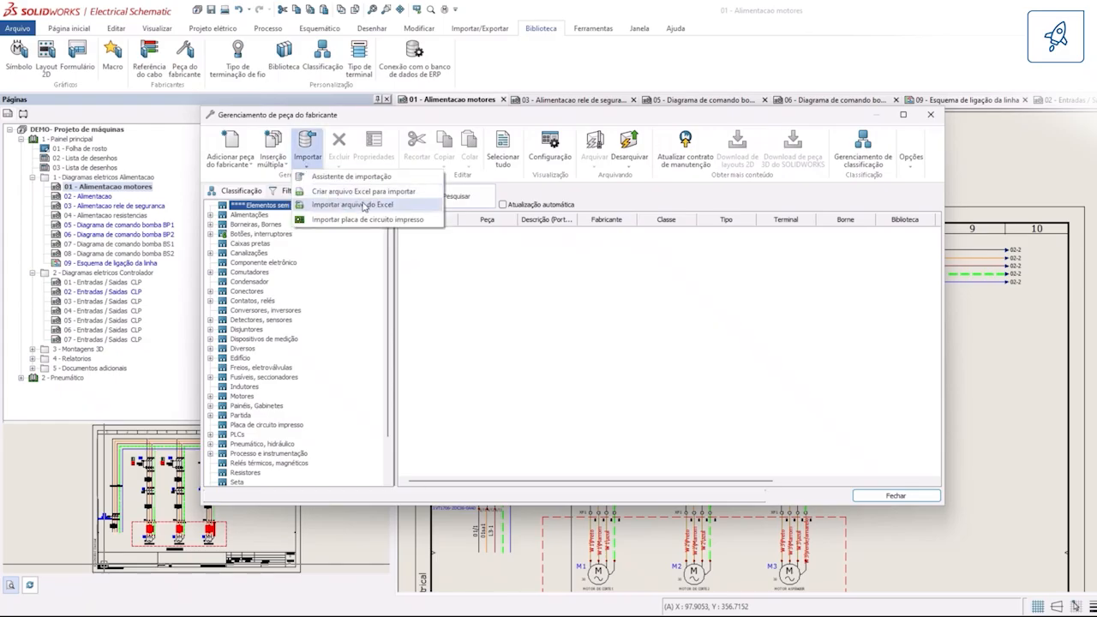
Step: Open the Excel import of manufacturer parts with ELEC03-25FD02-Streamlined Mfg Part Reference Import.xlsx and maximize its window
{"action": "left_click", "coordinate": [368, 206]}
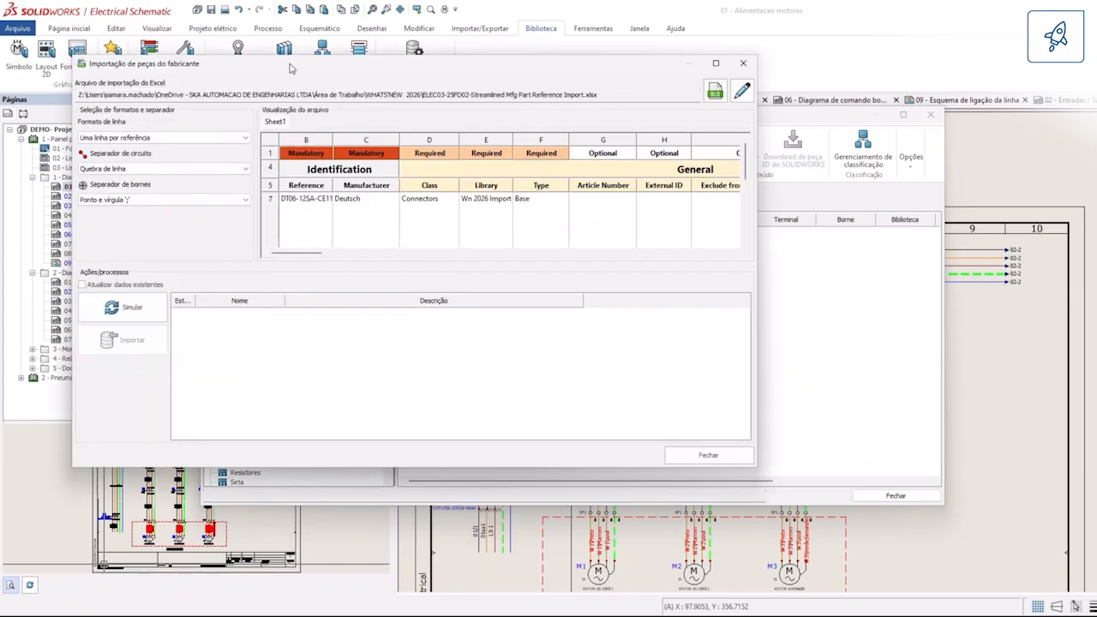
{"action": "left_click_drag", "start_coordinate": [290, 68], "coordinate": [420, 109]}
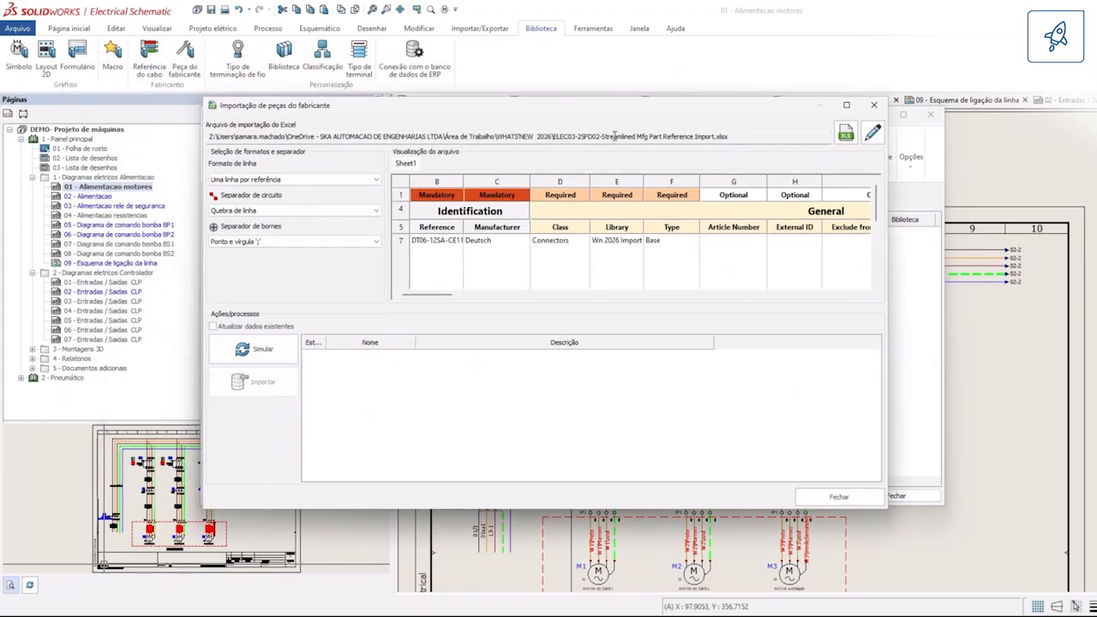
{"action": "left_click", "coordinate": [846, 105]}
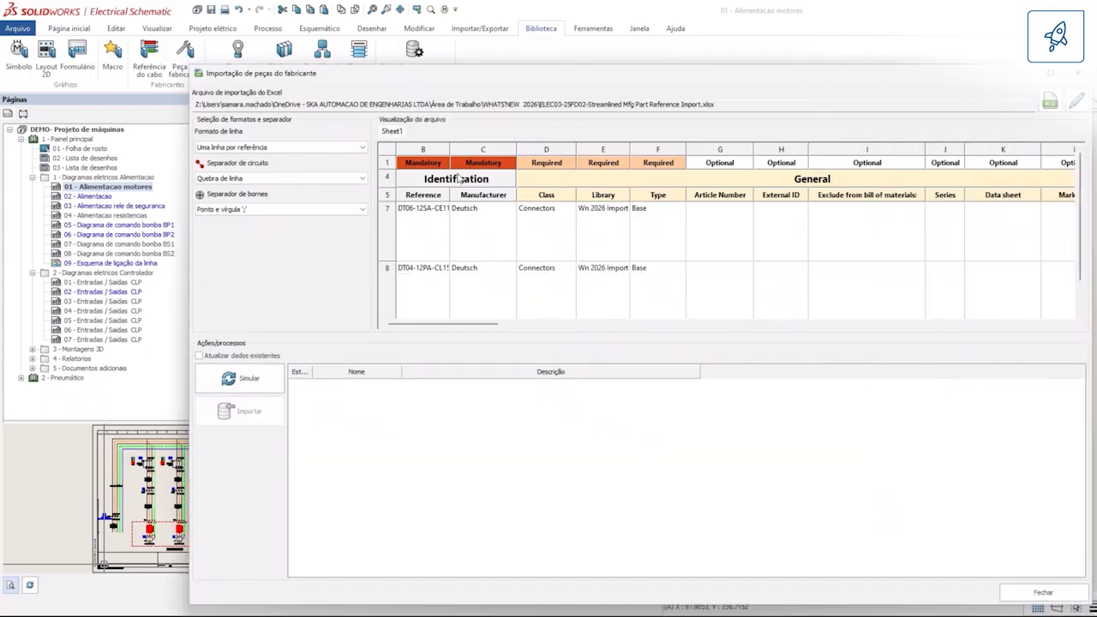
Step: Examine the identification, circuit, terminal mark and wire section columns of both Deutsch connectors in the import preview
{"action": "left_click_drag", "start_coordinate": [417, 324], "coordinate": [514, 338]}
{"action": "left_click", "coordinate": [507, 230]}
{"action": "left_click", "coordinate": [509, 294]}
{"action": "left_click_drag", "start_coordinate": [570, 329], "coordinate": [915, 330]}
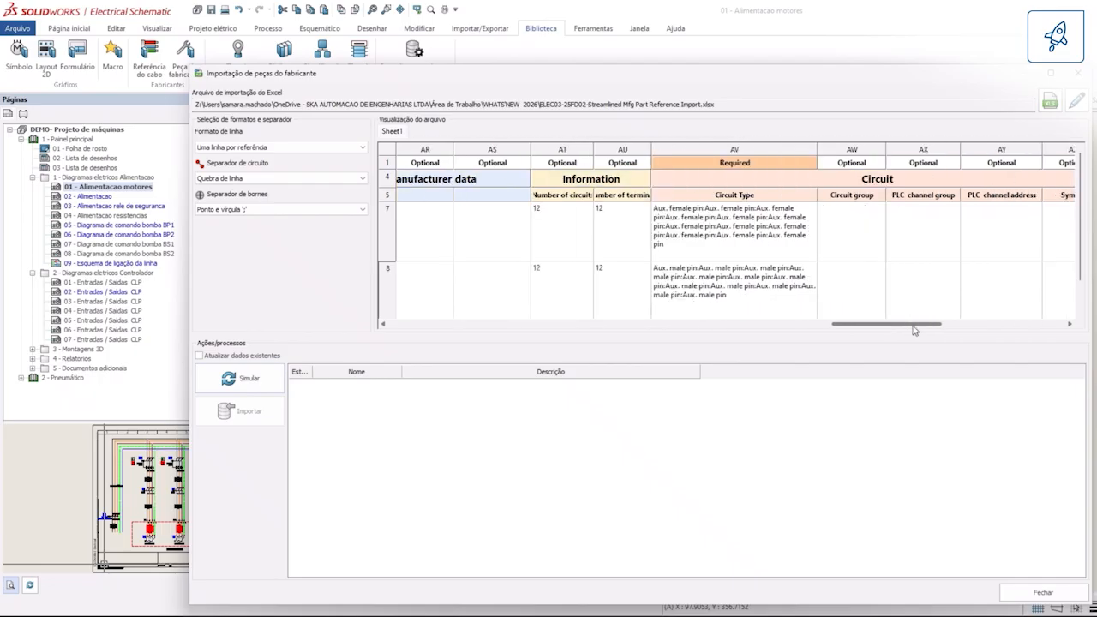
{"action": "left_click", "coordinate": [529, 218]}
{"action": "left_click", "coordinate": [607, 216]}
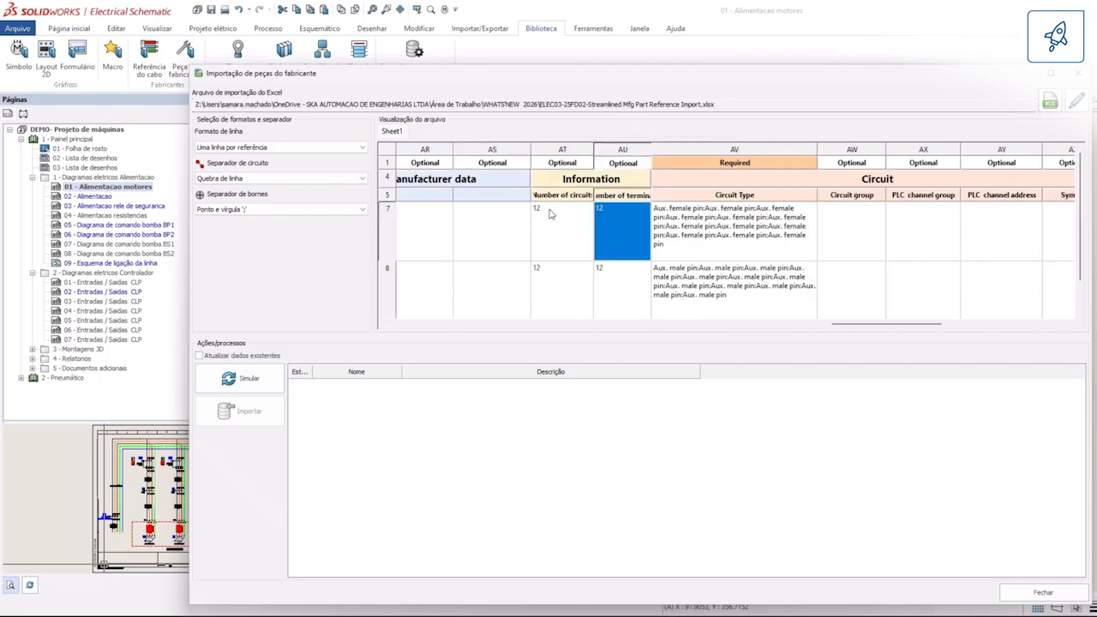
{"action": "left_click_drag", "start_coordinate": [864, 326], "coordinate": [926, 324]}
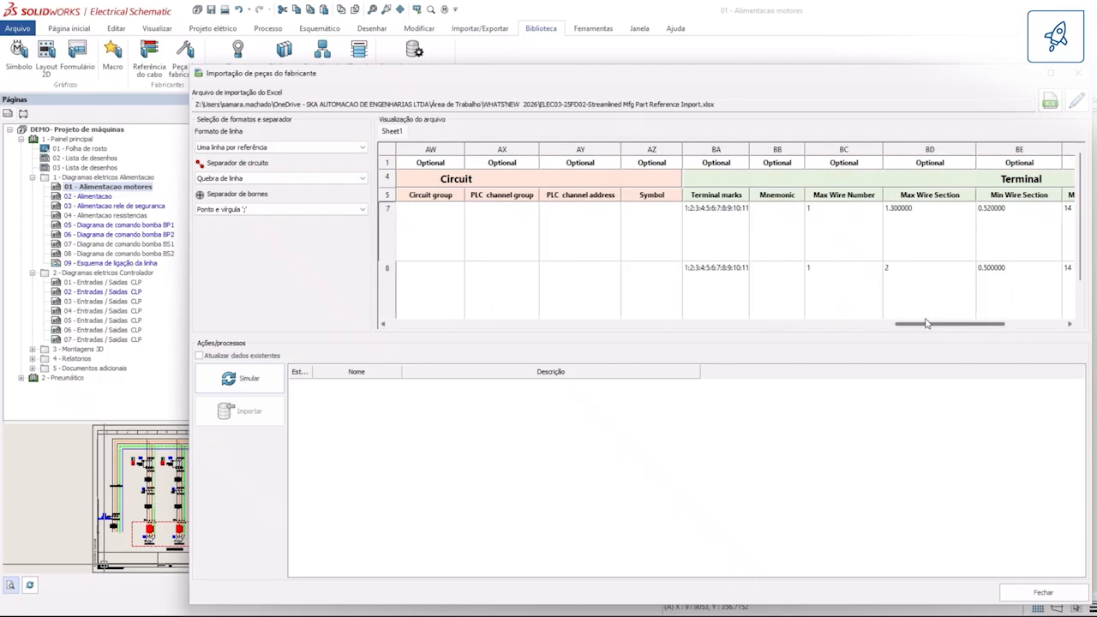
{"action": "left_click", "coordinate": [925, 291]}
{"action": "left_click", "coordinate": [728, 225]}
{"action": "left_click", "coordinate": [927, 243]}
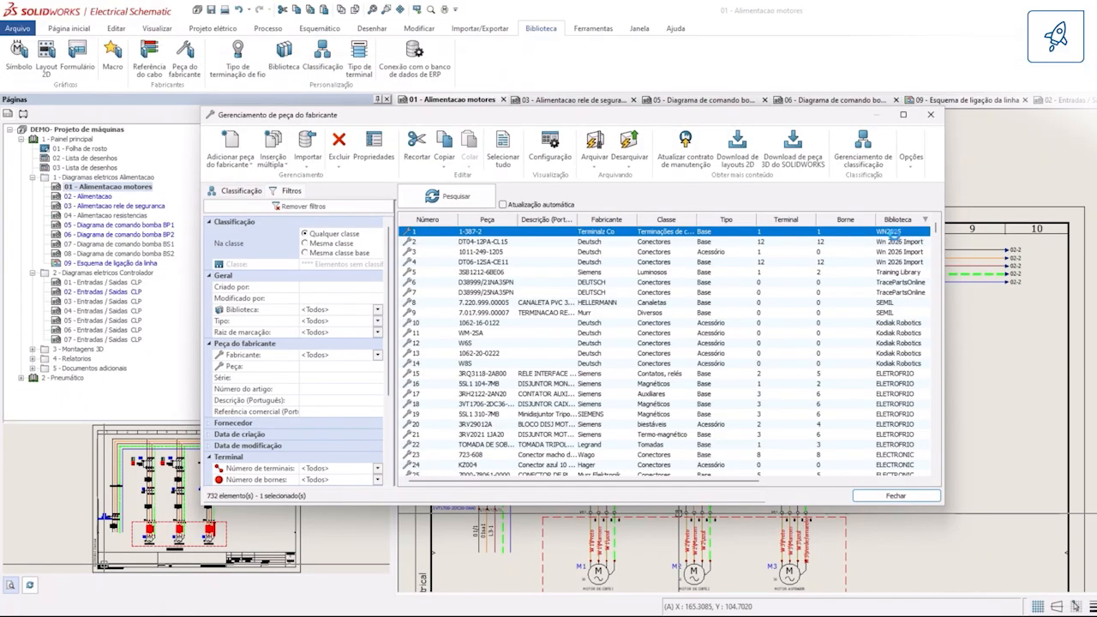
Step: Inspect the properties, terminals and wire gauge limits of Terminalz Co part 1-387-2, and close the manufacturer part manager
{"action": "double_click", "coordinate": [540, 253]}
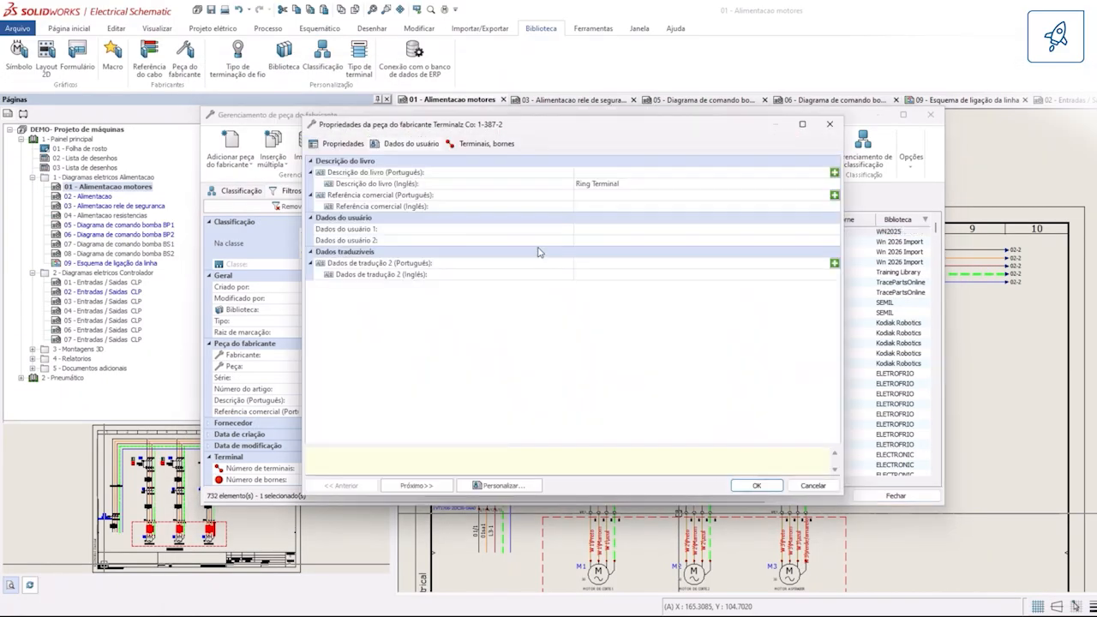
{"action": "left_click", "coordinate": [343, 143]}
{"action": "scroll", "coordinate": [625, 322], "scroll_direction": "down", "scroll_amount": 10}
{"action": "left_click", "coordinate": [474, 143]}
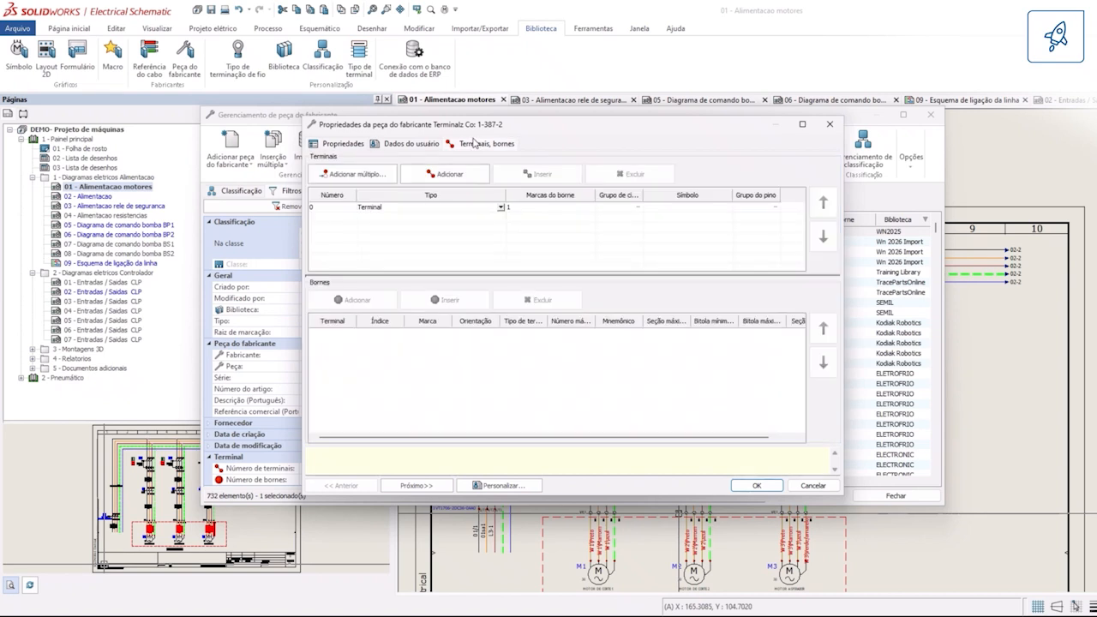
{"action": "left_click", "coordinate": [329, 208]}
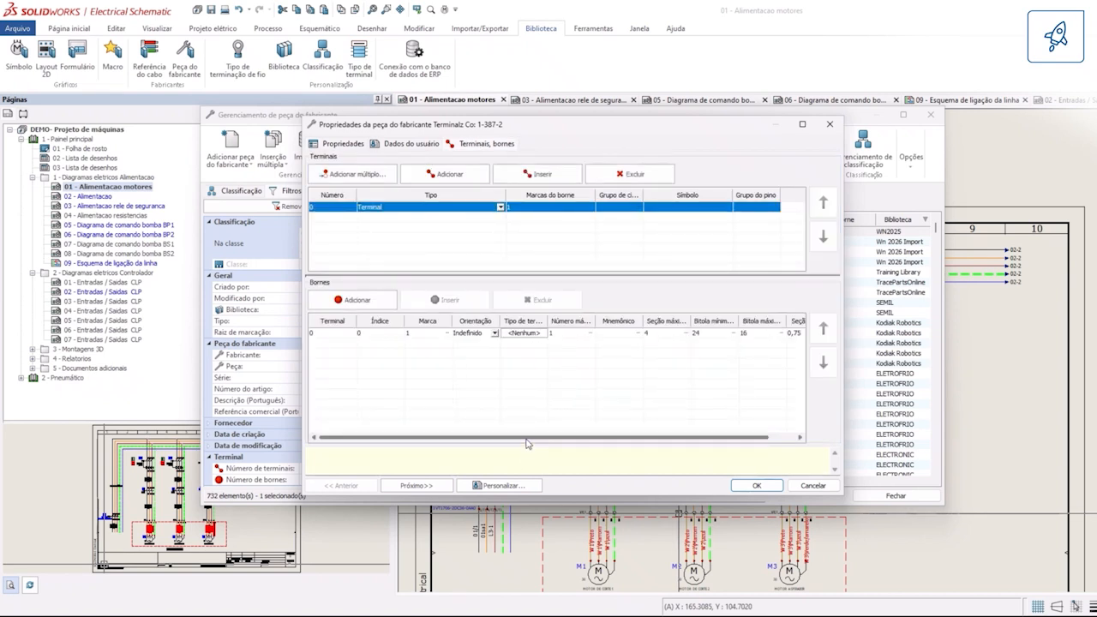
{"action": "left_click_drag", "start_coordinate": [525, 439], "coordinate": [557, 439]}
{"action": "left_click", "coordinate": [766, 334]}
{"action": "left_click", "coordinate": [726, 334]}
{"action": "key", "text": "shift+Tab"}
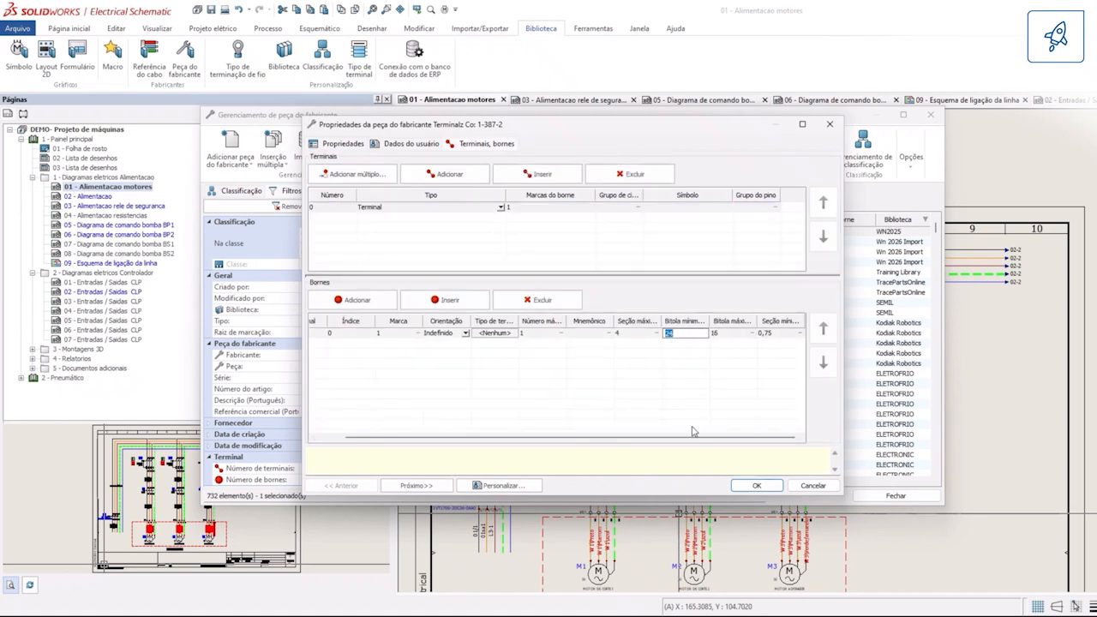
{"action": "left_click", "coordinate": [751, 485]}
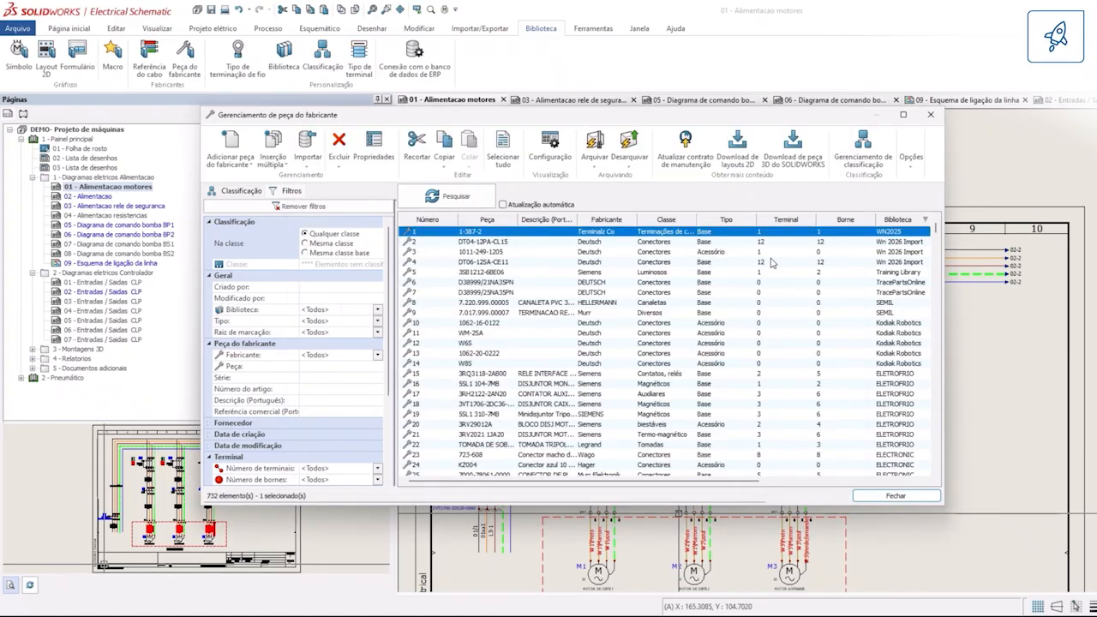
{"action": "left_click", "coordinate": [931, 114]}
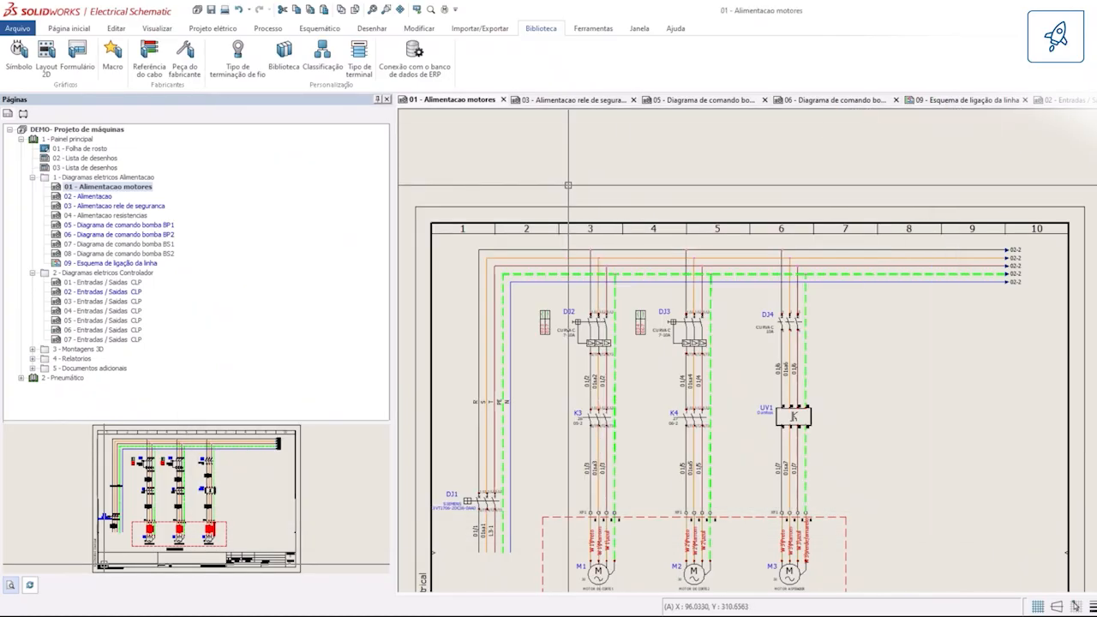
Step: Open the cable core association for motor M1's wires and expand cable W1 under F1 - Função principal
{"action": "right_click", "coordinate": [550, 111]}
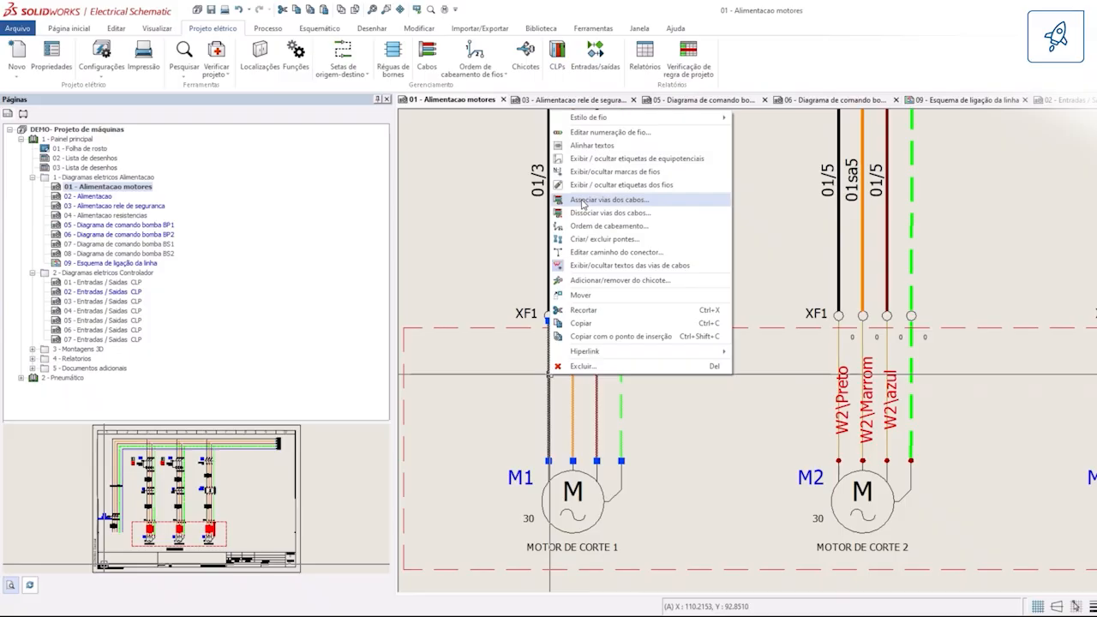
{"action": "left_click", "coordinate": [617, 200]}
{"action": "left_click", "coordinate": [220, 241]}
{"action": "scroll", "coordinate": [299, 294], "scroll_direction": "down", "scroll_amount": 4}
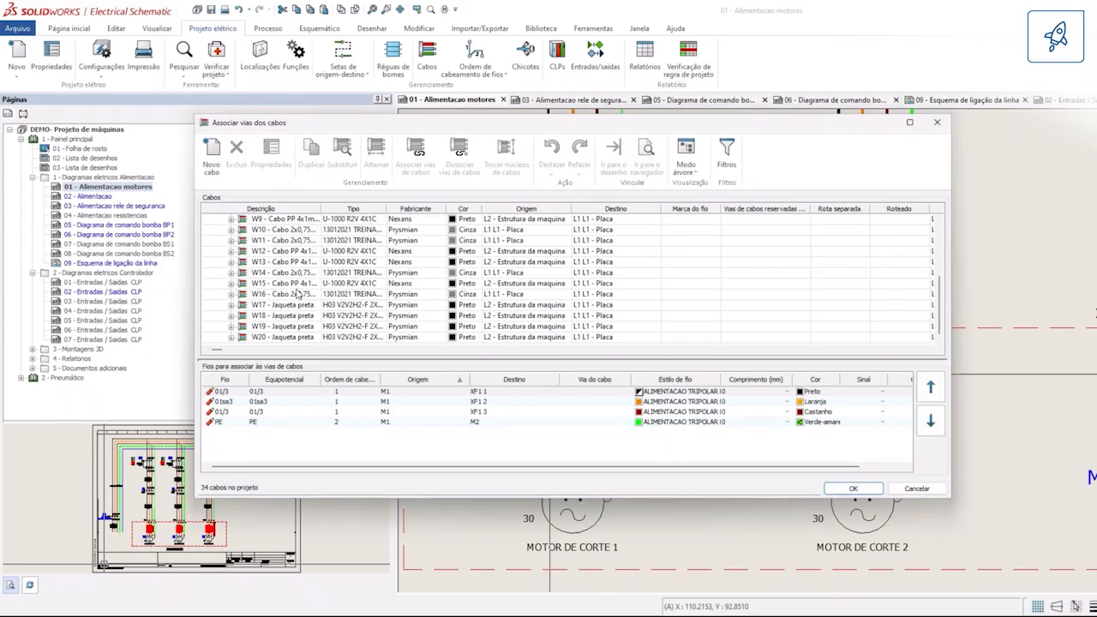
{"action": "scroll", "coordinate": [298, 294], "scroll_direction": "up", "scroll_amount": 4}
{"action": "left_click", "coordinate": [231, 252]}
Step: Associate cable W1's Preto, Marrom, azul and Verde/amarelo cores with M1's wires 01/3, 01sa3, 01/3 and PE
{"action": "left_click", "coordinate": [519, 265]}
{"action": "left_click", "coordinate": [507, 283]}
{"action": "left_click", "coordinate": [501, 295]}
{"action": "left_click", "coordinate": [459, 273]}
{"action": "left_click", "coordinate": [426, 261]}
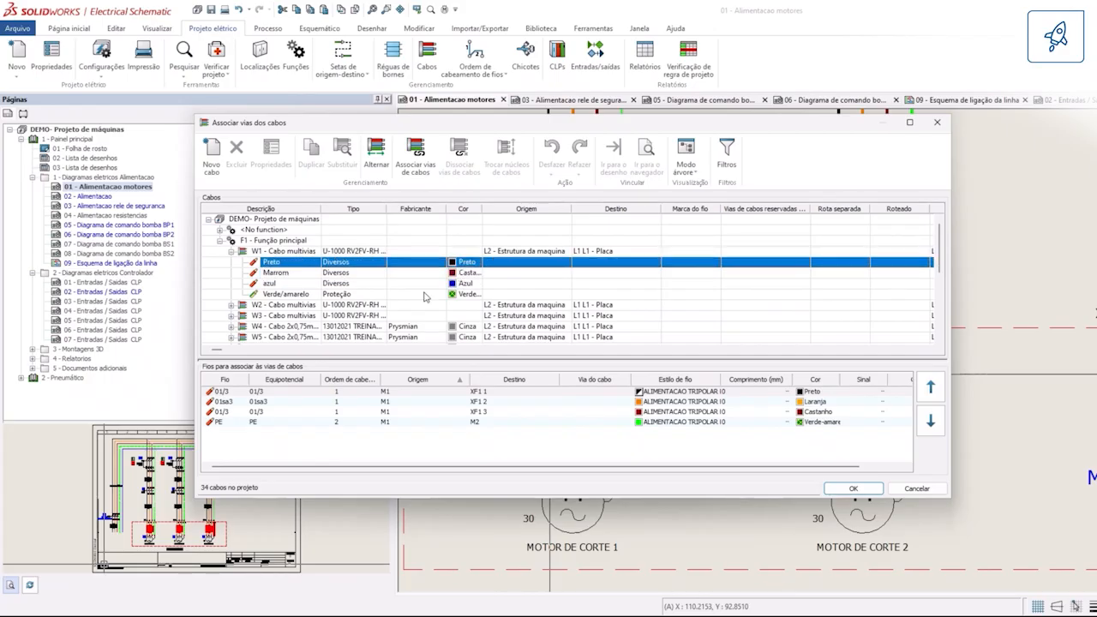
{"action": "left_click", "coordinate": [425, 296], "text": "shift"}
{"action": "left_click_drag", "start_coordinate": [514, 391], "coordinate": [523, 450]}
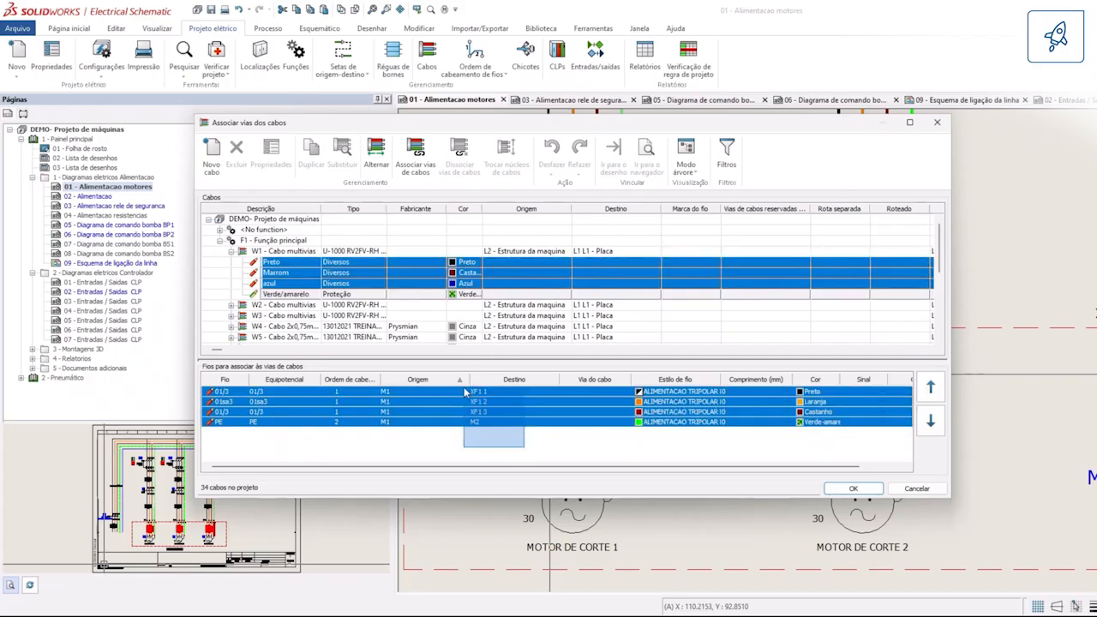
{"action": "left_click", "coordinate": [415, 154]}
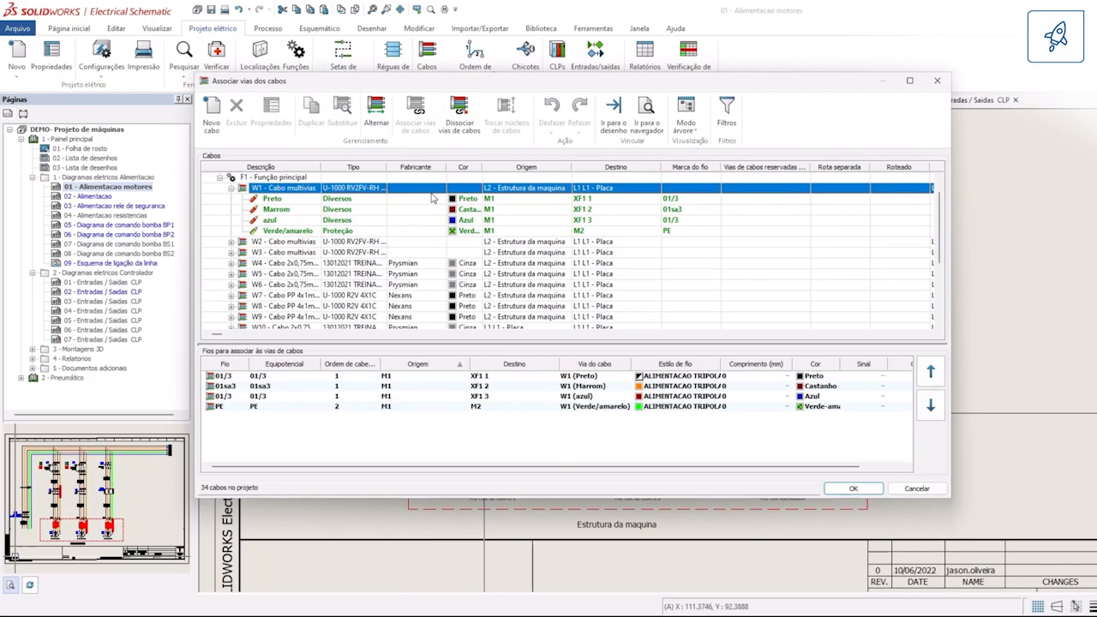
Step: Swap the Preto and Marrom cores of cable W1
{"action": "left_click", "coordinate": [425, 209]}
{"action": "left_click", "coordinate": [429, 198], "text": "shift"}
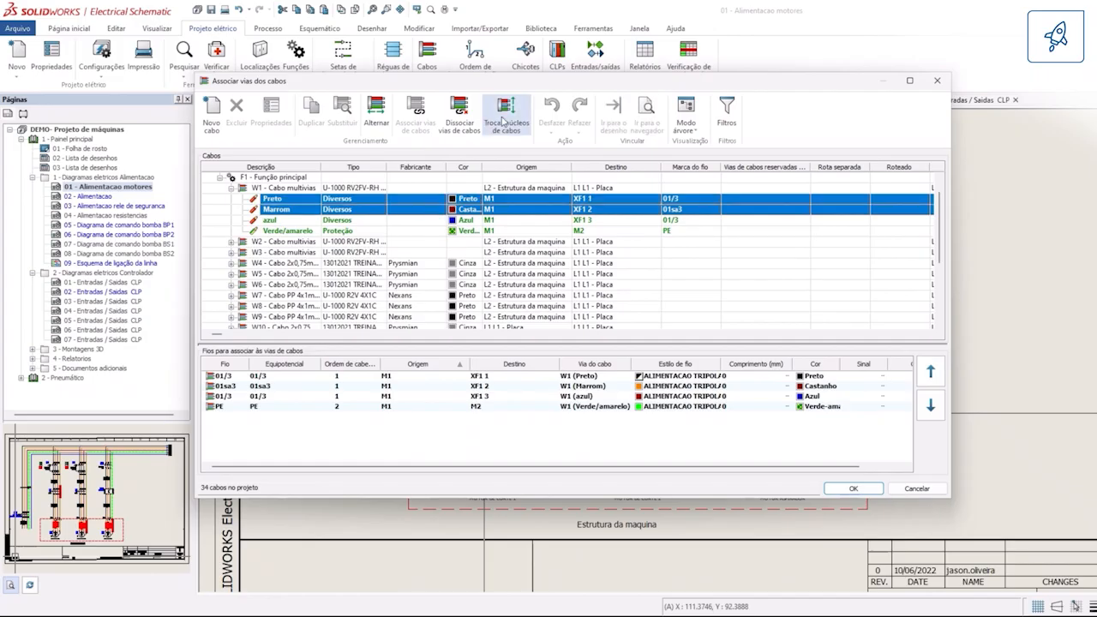
{"action": "left_click", "coordinate": [505, 123]}
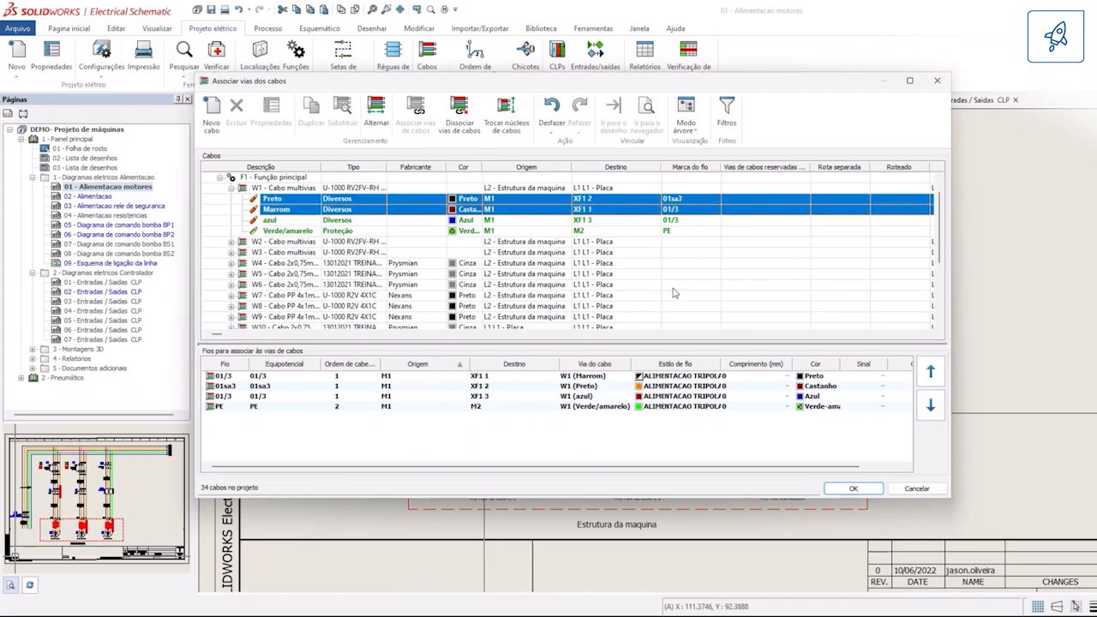
{"action": "left_click", "coordinate": [499, 107]}
{"action": "left_click", "coordinate": [503, 107]}
Step: Swap cable W1's azul and Verde/amarelo cores and swap them back despite their different types, and accept the core associations
{"action": "left_click", "coordinate": [530, 220]}
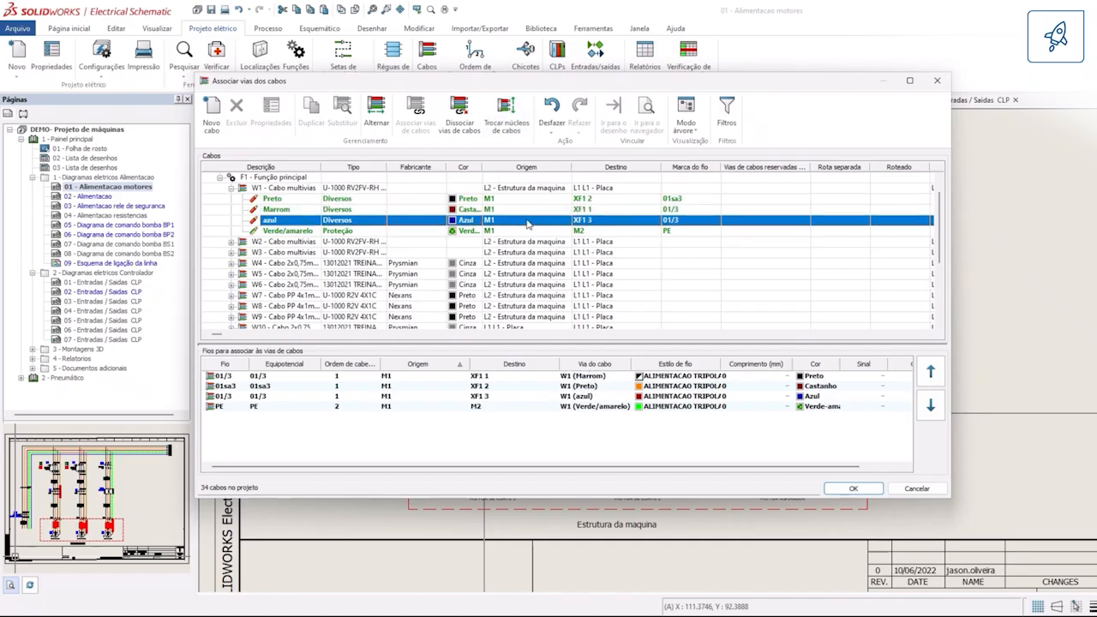
{"action": "left_click", "coordinate": [589, 231], "text": "shift"}
{"action": "left_click", "coordinate": [521, 117]}
{"action": "left_click", "coordinate": [594, 313]}
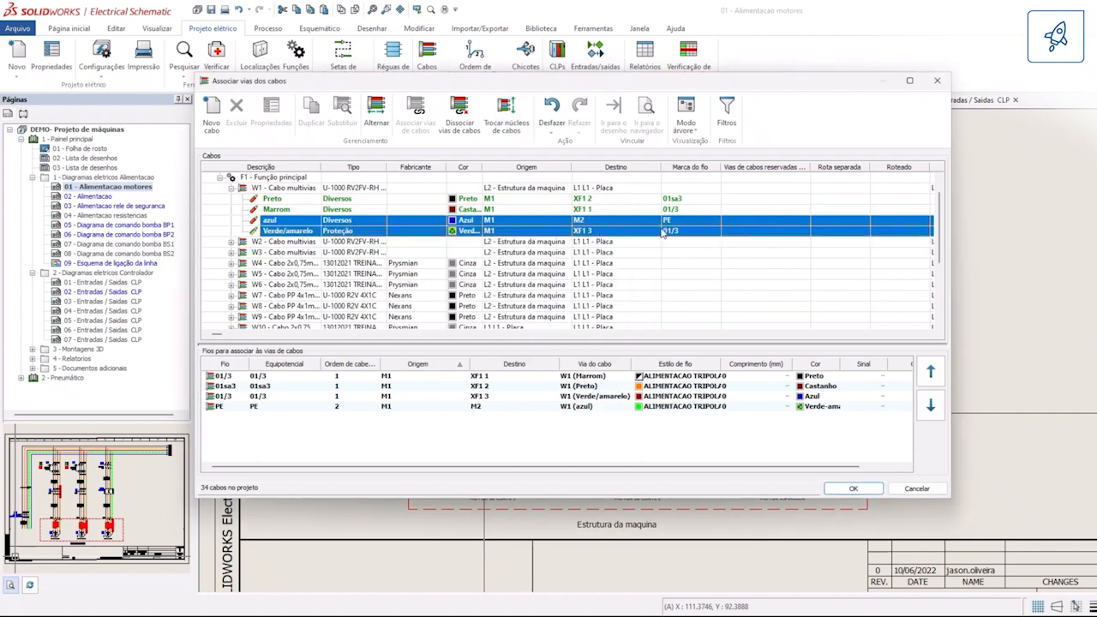
{"action": "left_click", "coordinate": [512, 117]}
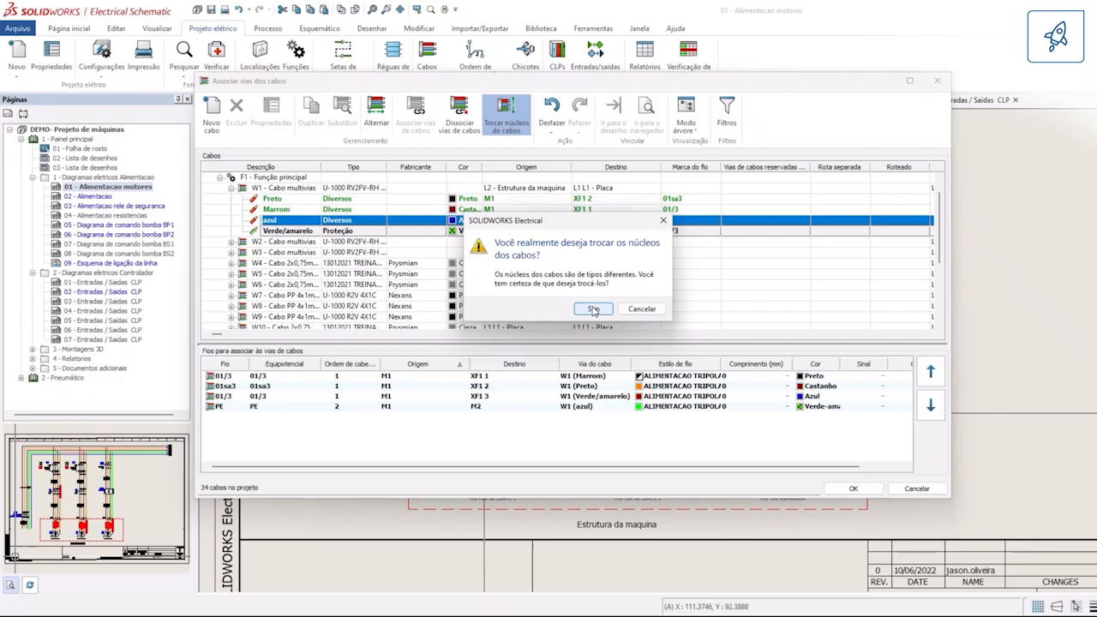
{"action": "left_click", "coordinate": [594, 312]}
{"action": "left_click", "coordinate": [853, 488]}
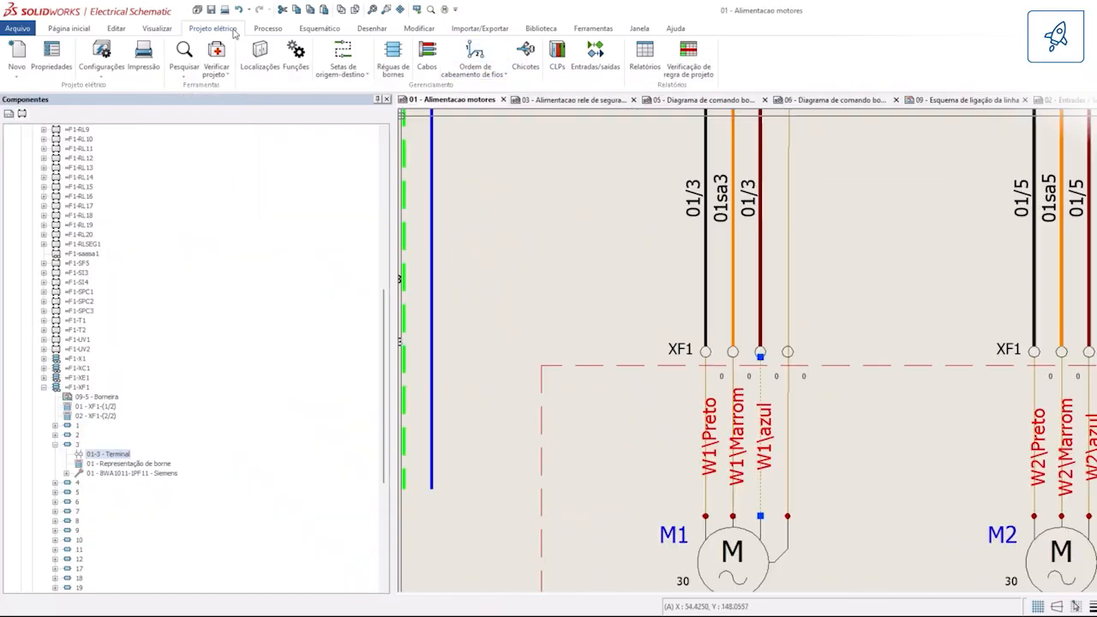
Step: Open the project's cable management and examine the individual core connections of cable W1
{"action": "left_click", "coordinate": [426, 55]}
{"action": "left_click_drag", "start_coordinate": [384, 130], "coordinate": [524, 172]}
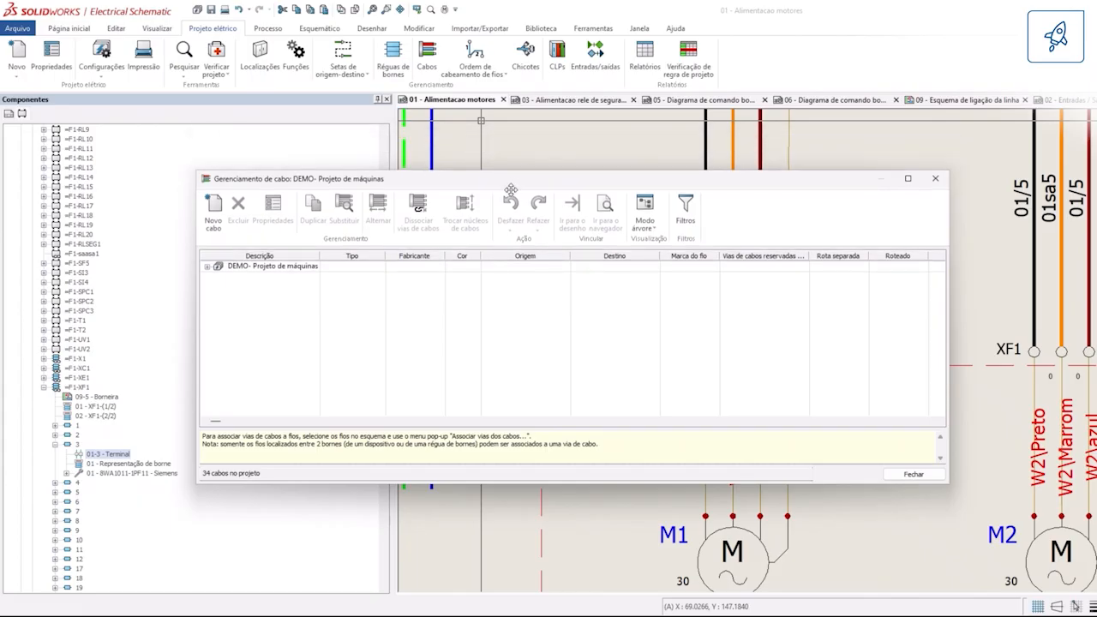
{"action": "left_click_drag", "start_coordinate": [435, 188], "coordinate": [520, 196]}
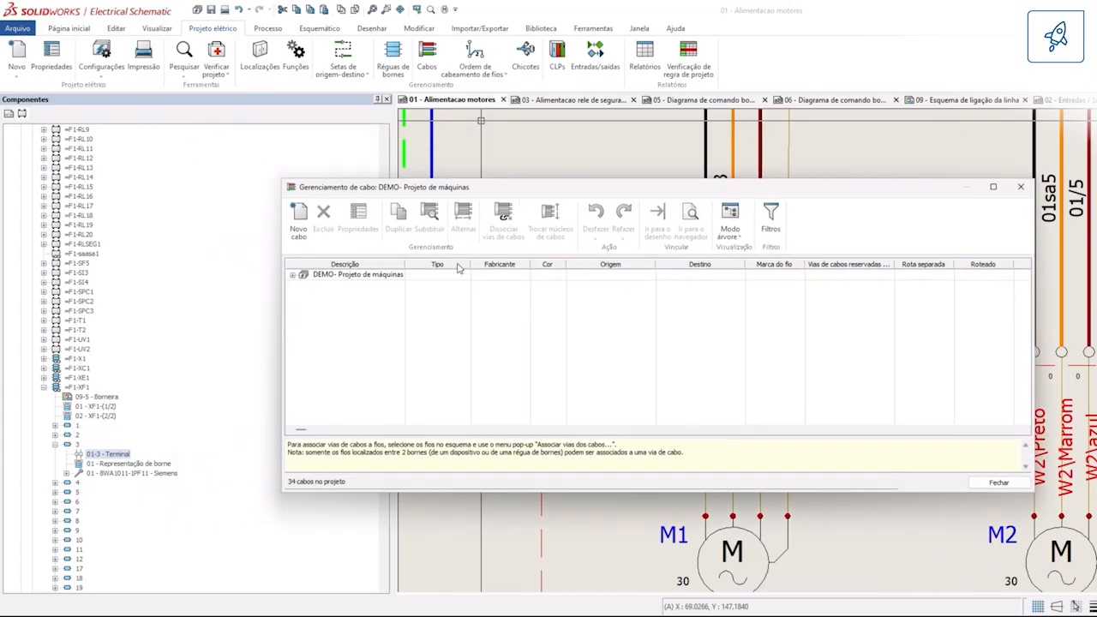
{"action": "left_click", "coordinate": [294, 275]}
{"action": "left_click", "coordinate": [304, 286]}
{"action": "left_click", "coordinate": [444, 308]}
{"action": "left_click", "coordinate": [464, 327]}
{"action": "left_click", "coordinate": [578, 308]}
{"action": "left_click", "coordinate": [576, 297]}
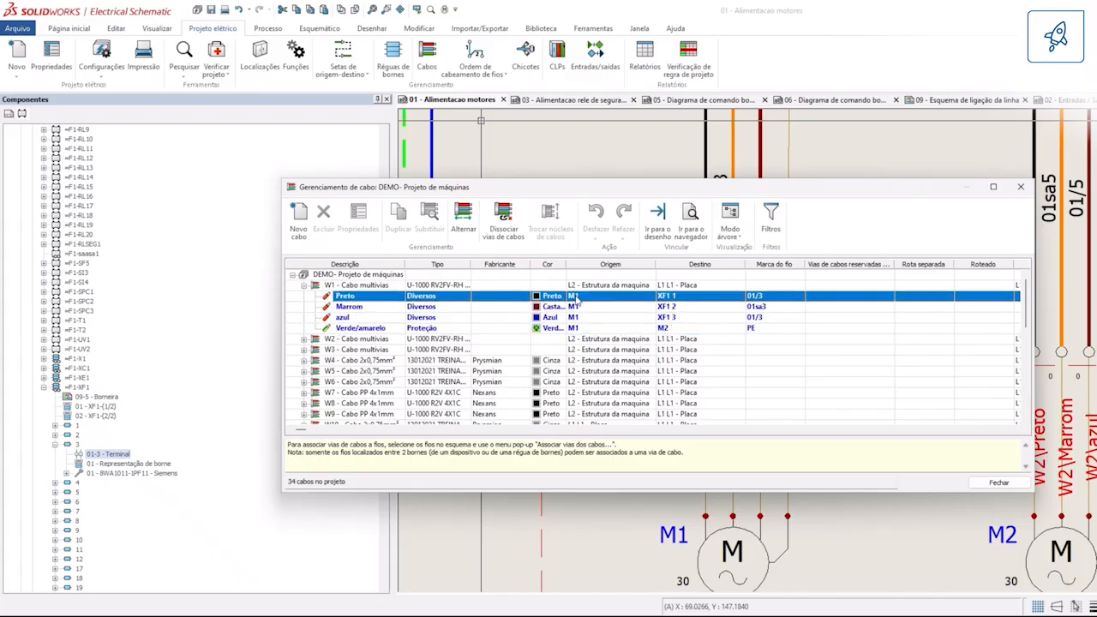
Step: Show the cable filters in a maximized window and choose L2 - Estrutura da maquina for Localização 1
{"action": "left_click", "coordinate": [771, 225]}
{"action": "double_click", "coordinate": [520, 188]}
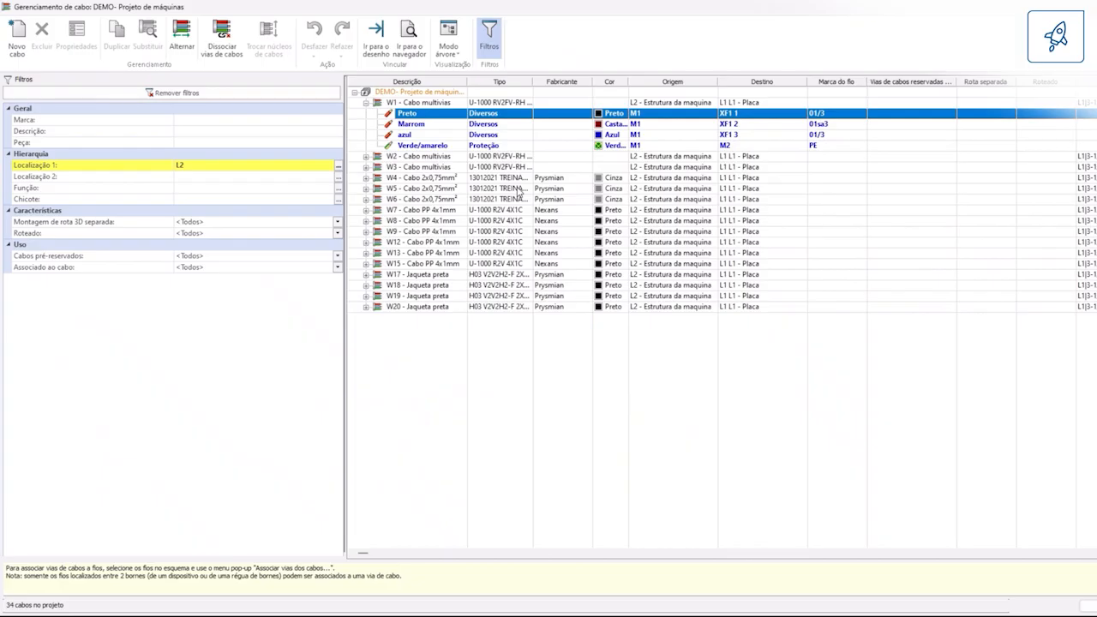
{"action": "left_click", "coordinate": [252, 169]}
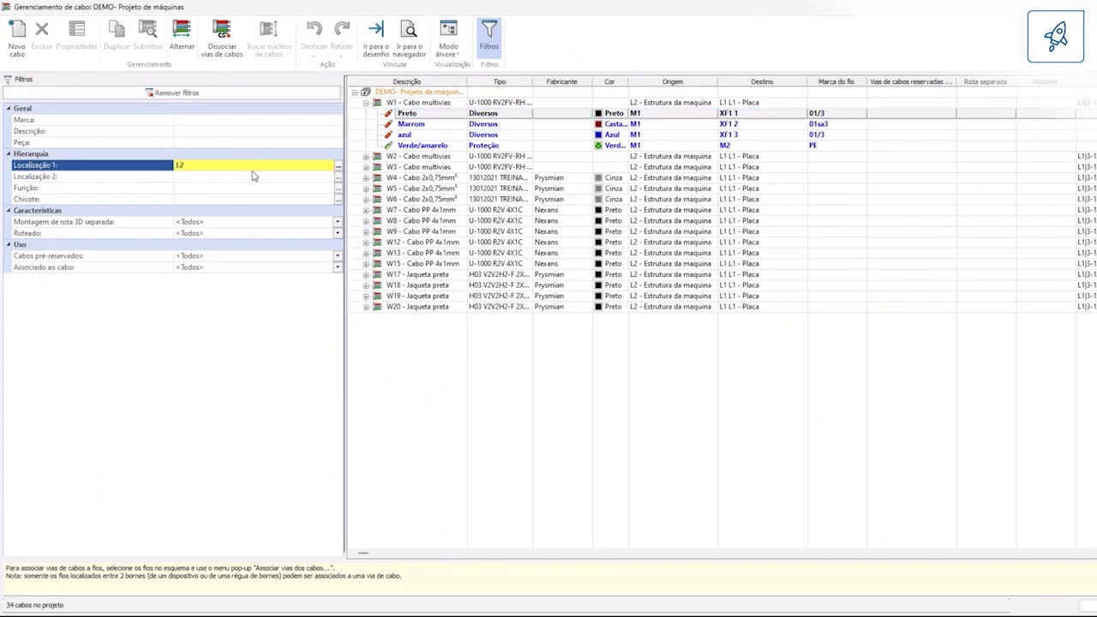
{"action": "left_click", "coordinate": [337, 166]}
{"action": "double_click", "coordinate": [373, 221]}
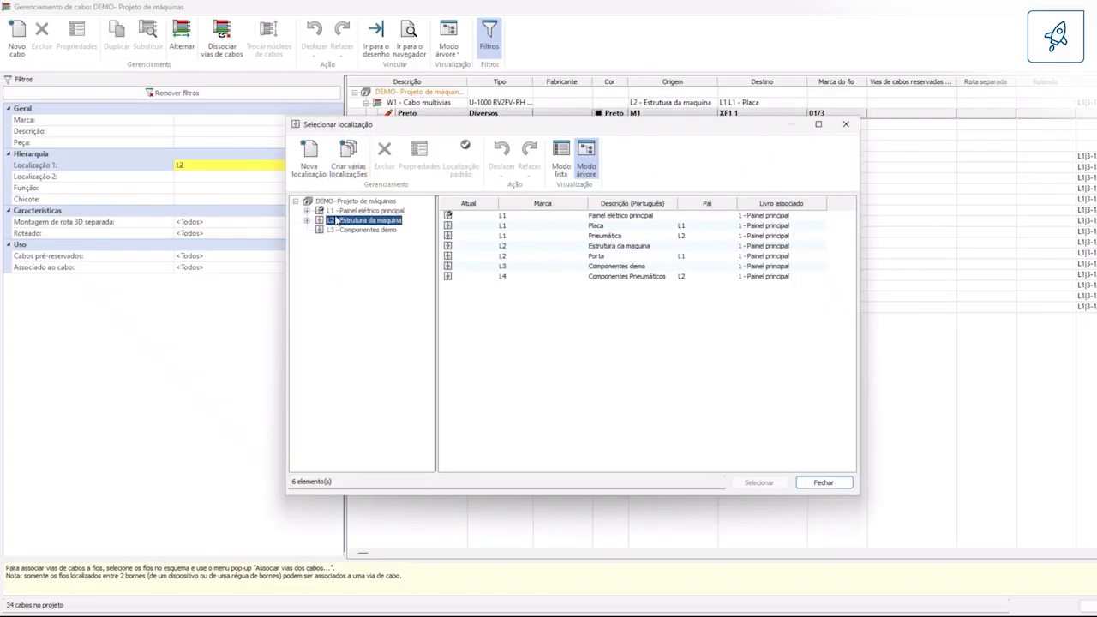
Step: Filter the cables by the mark w and set Montagem de rota 3D separada to Sim
{"action": "left_click", "coordinate": [211, 121]}
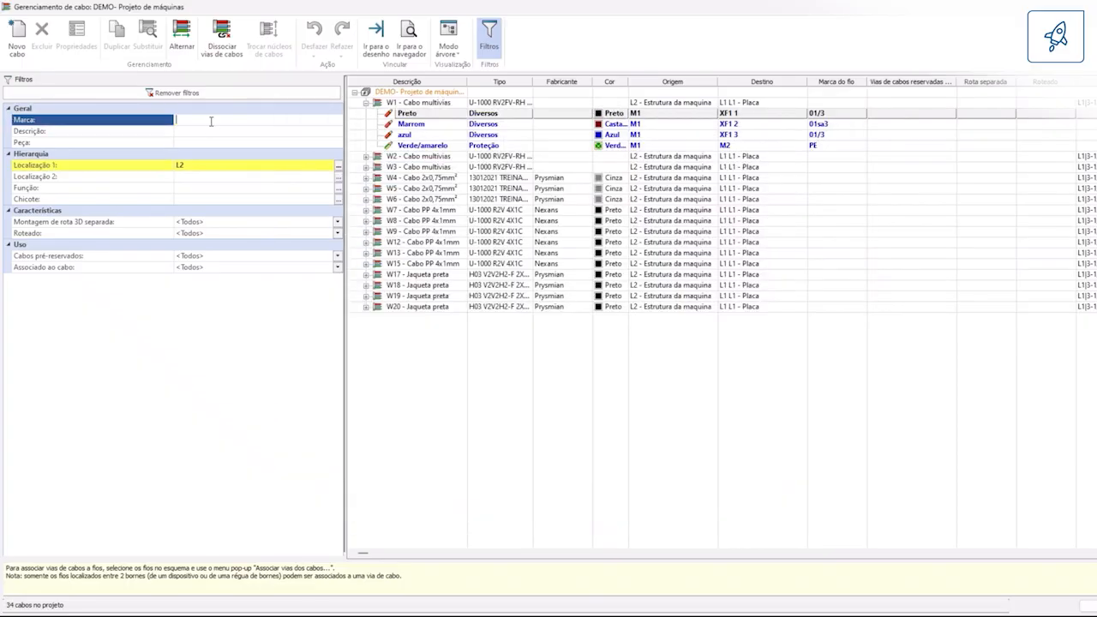
{"action": "key", "text": "Return"}
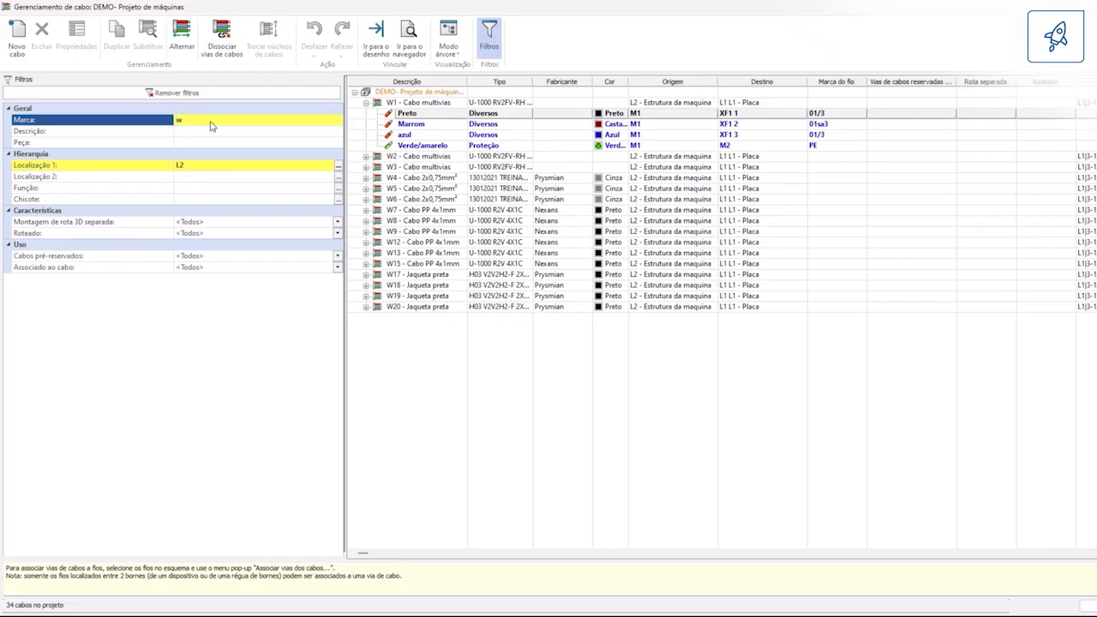
{"action": "left_click", "coordinate": [179, 222]}
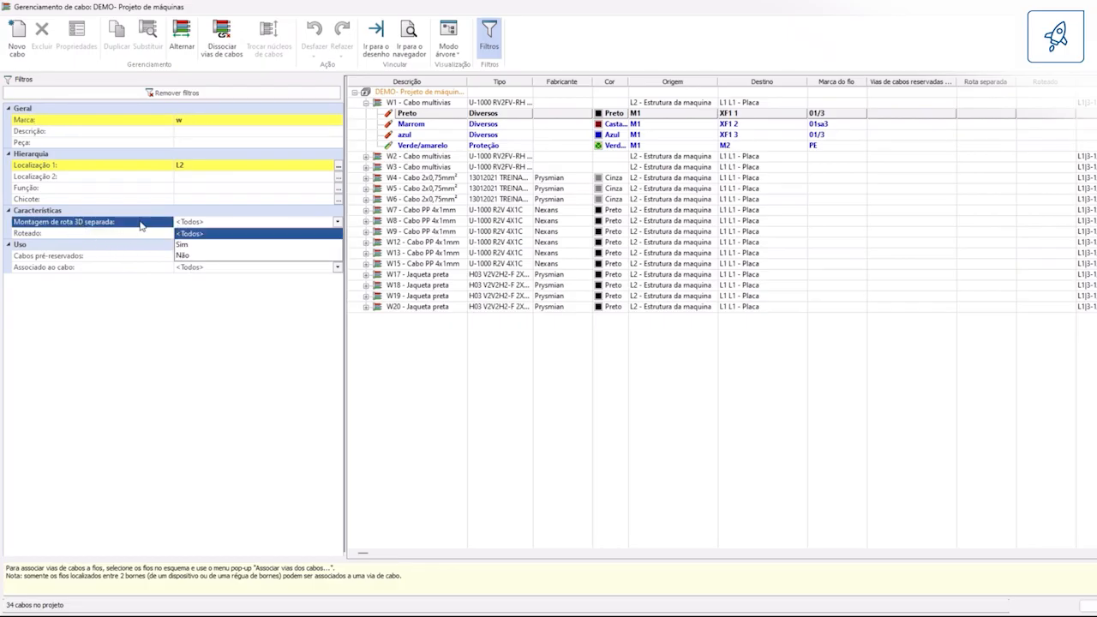
{"action": "left_click", "coordinate": [190, 245]}
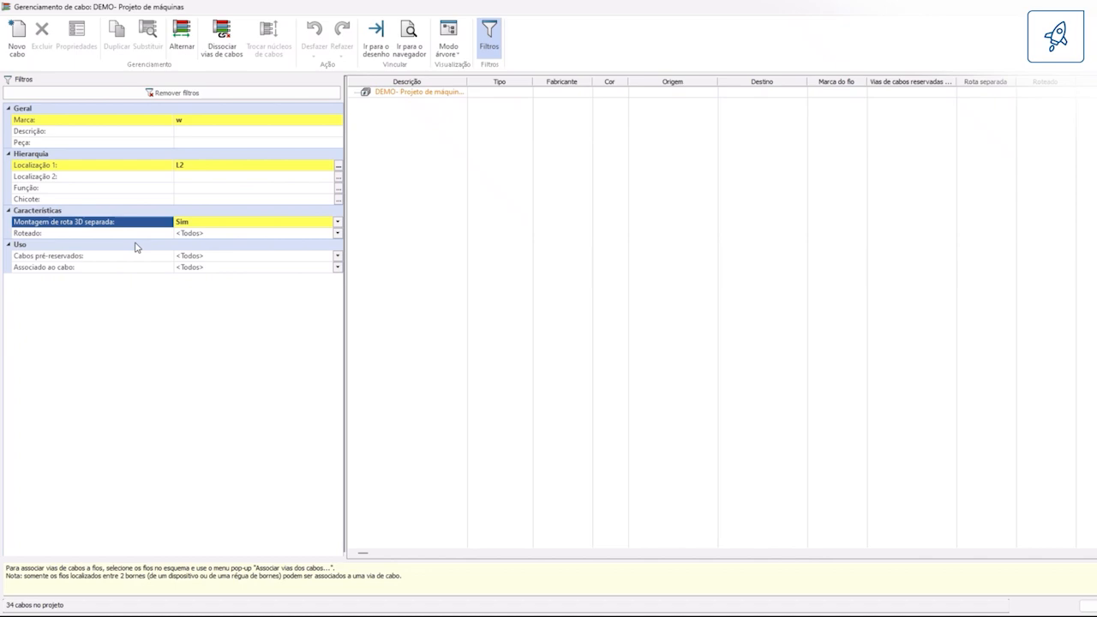
{"action": "left_click", "coordinate": [204, 225]}
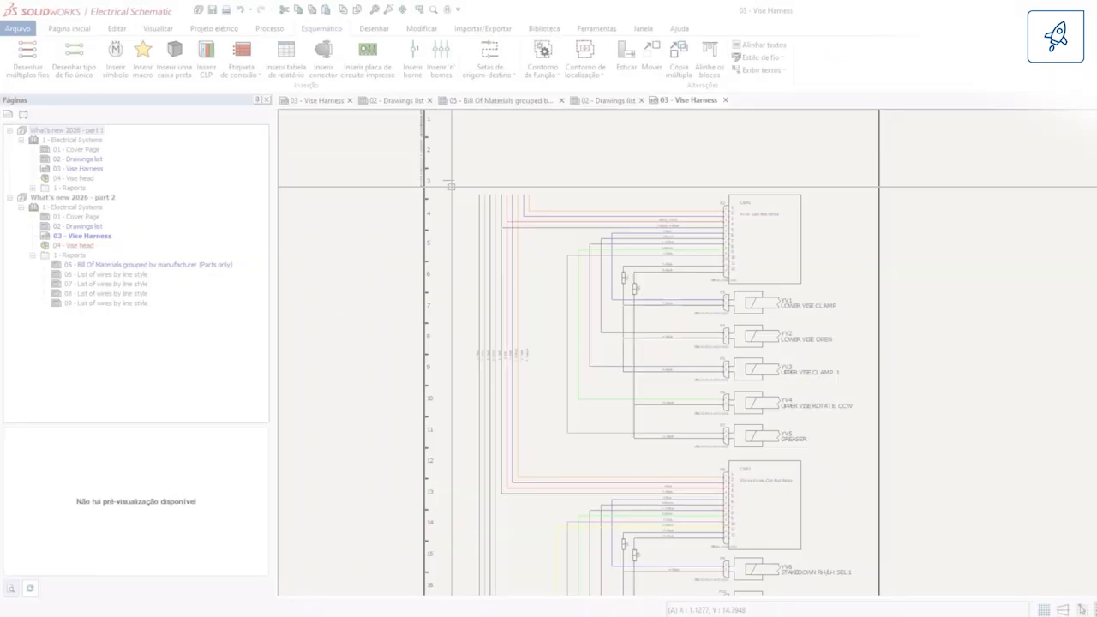
{"action": "scroll", "coordinate": [523, 281], "scroll_direction": "up", "scroll_amount": 3}
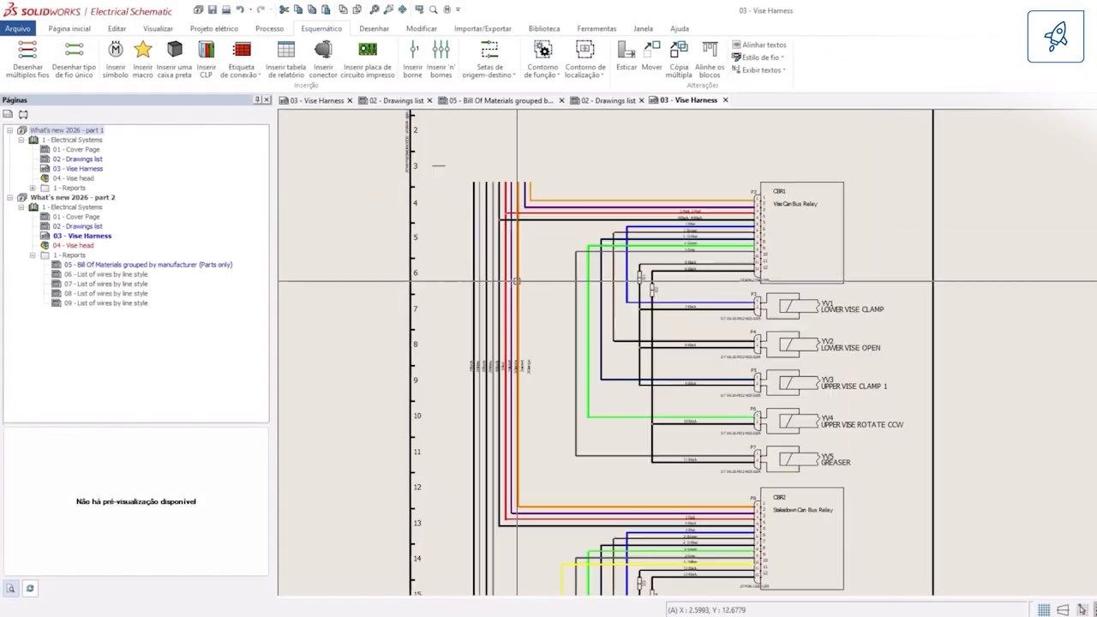
Step: Choose the existing connector =F1-P1 - INTERCONNECT - VISE 1 from L1 - Vise head for dynamic insertion into the Vise Harness schematic
{"action": "left_click", "coordinate": [326, 60]}
{"action": "left_click", "coordinate": [566, 305]}
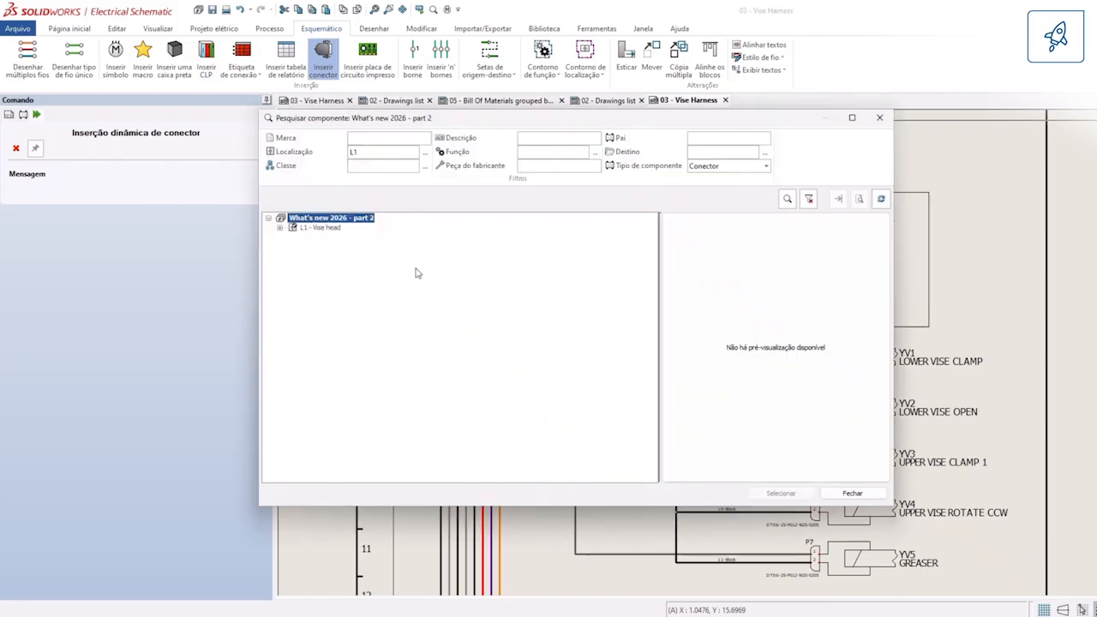
{"action": "left_click", "coordinate": [280, 227]}
{"action": "left_click", "coordinate": [315, 238]}
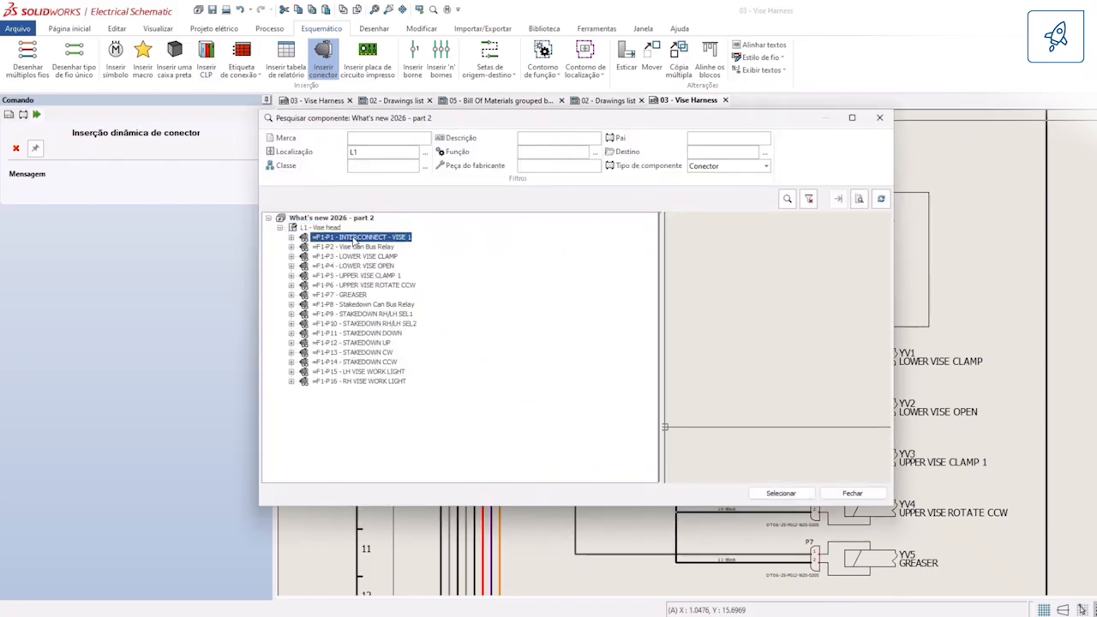
{"action": "left_click", "coordinate": [780, 493]}
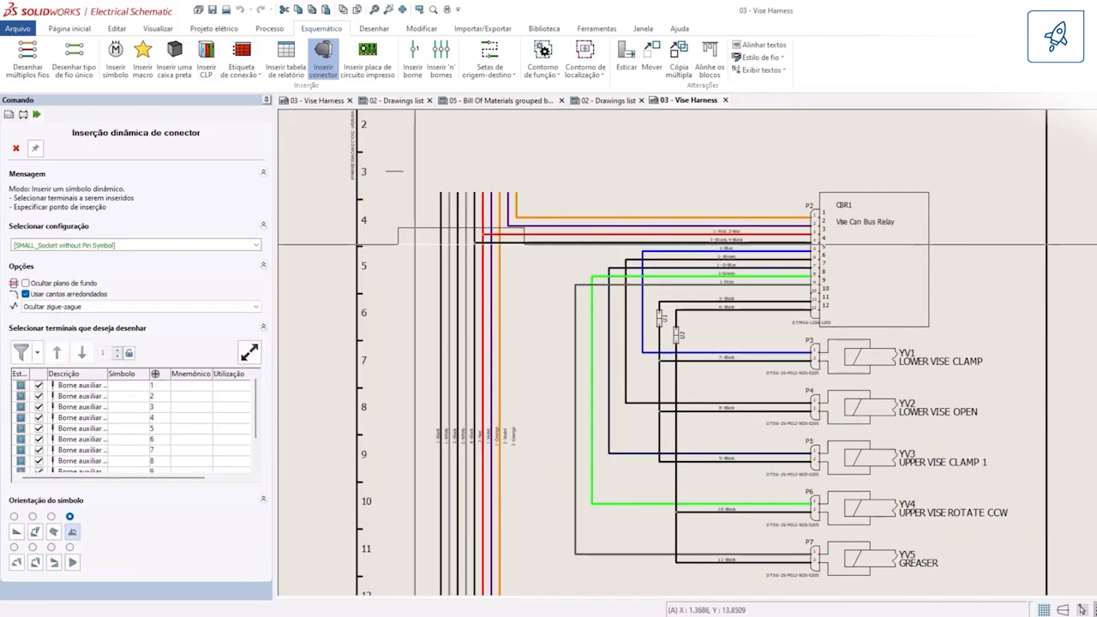
Step: Expand the list of circuits to draw, set their number to 10 and include terminals 1 to 10
{"action": "left_click", "coordinate": [249, 352]}
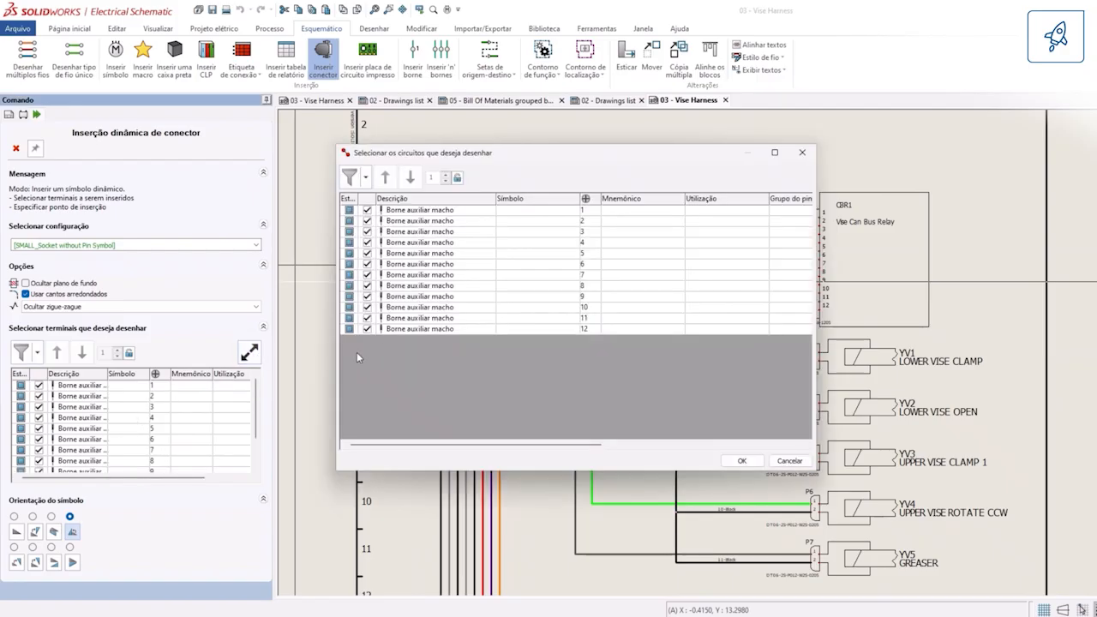
{"action": "left_click", "coordinate": [444, 176]}
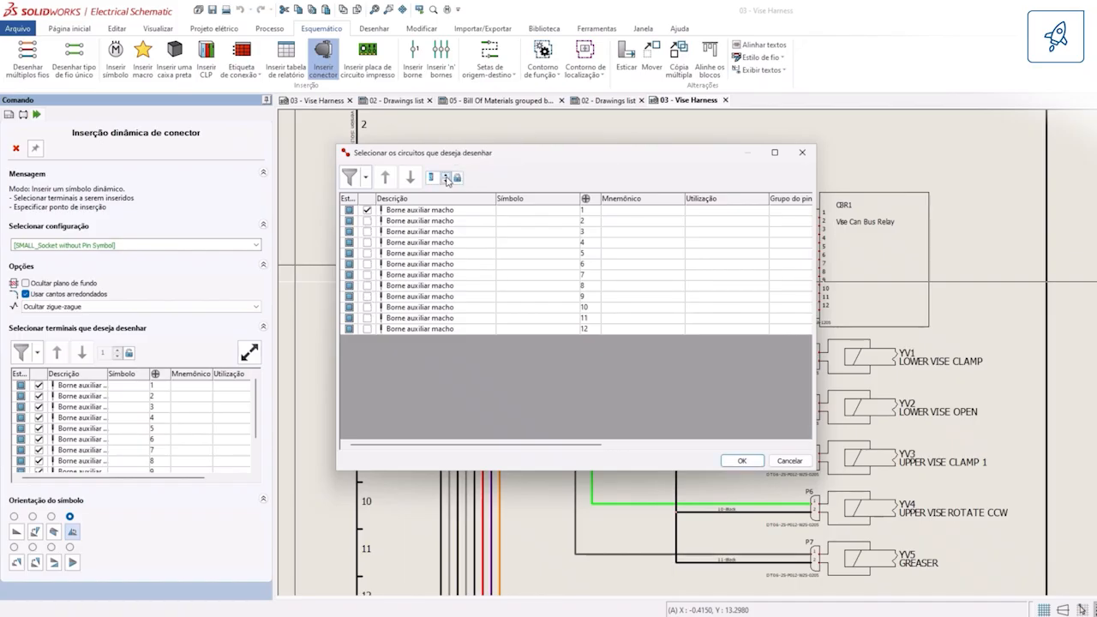
{"action": "left_click", "coordinate": [401, 222]}
{"action": "left_click", "coordinate": [405, 307], "text": "shift"}
{"action": "left_click", "coordinate": [368, 307]}
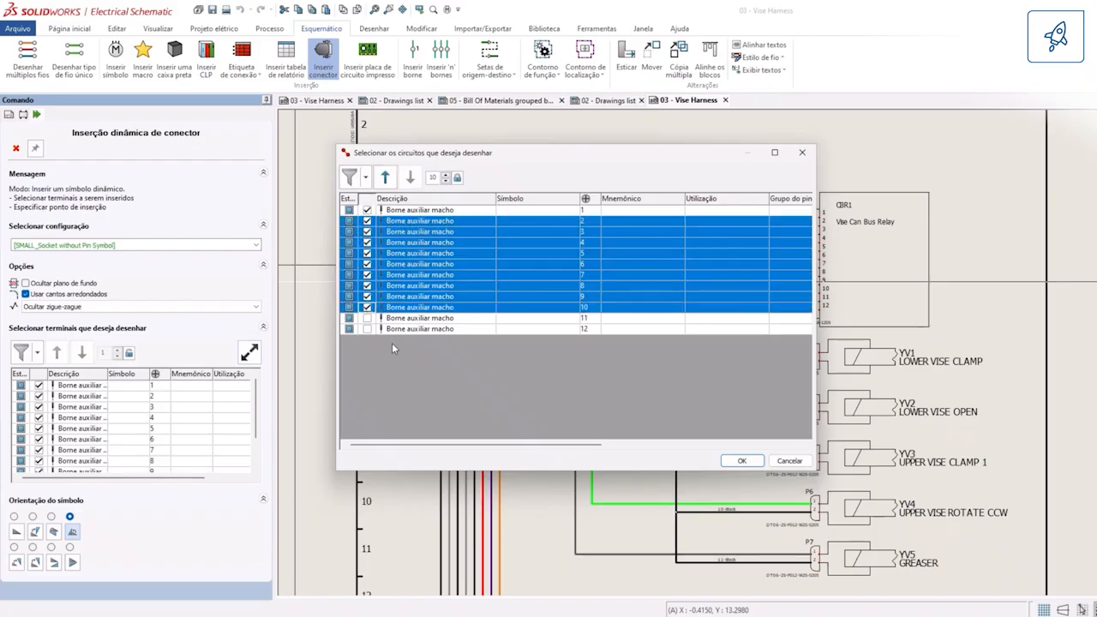
Step: Try to include terminals 11 and 12 among the connector circuits to draw
{"action": "left_click", "coordinate": [399, 320]}
{"action": "left_click", "coordinate": [367, 320]}
{"action": "left_click", "coordinate": [369, 329]}
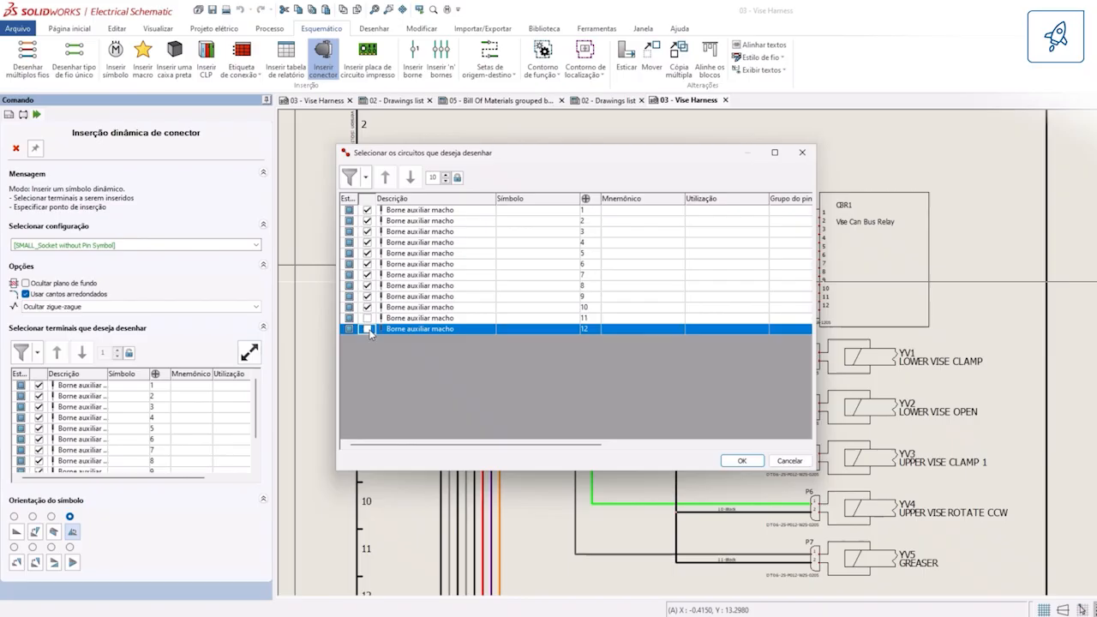
{"action": "left_click", "coordinate": [368, 330]}
{"action": "left_click", "coordinate": [368, 318]}
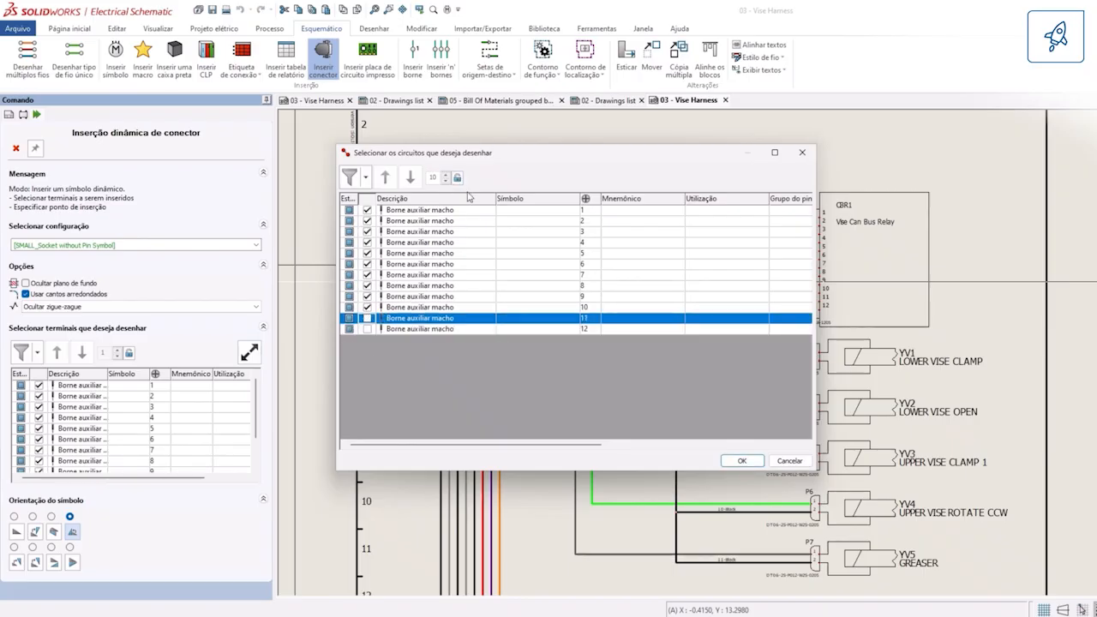
Step: Reorder the connector circuits so terminal 7 precedes 5, terminal 9 follows 10 and terminal 3 follows 4, and accept the list
{"action": "left_click", "coordinate": [425, 276]}
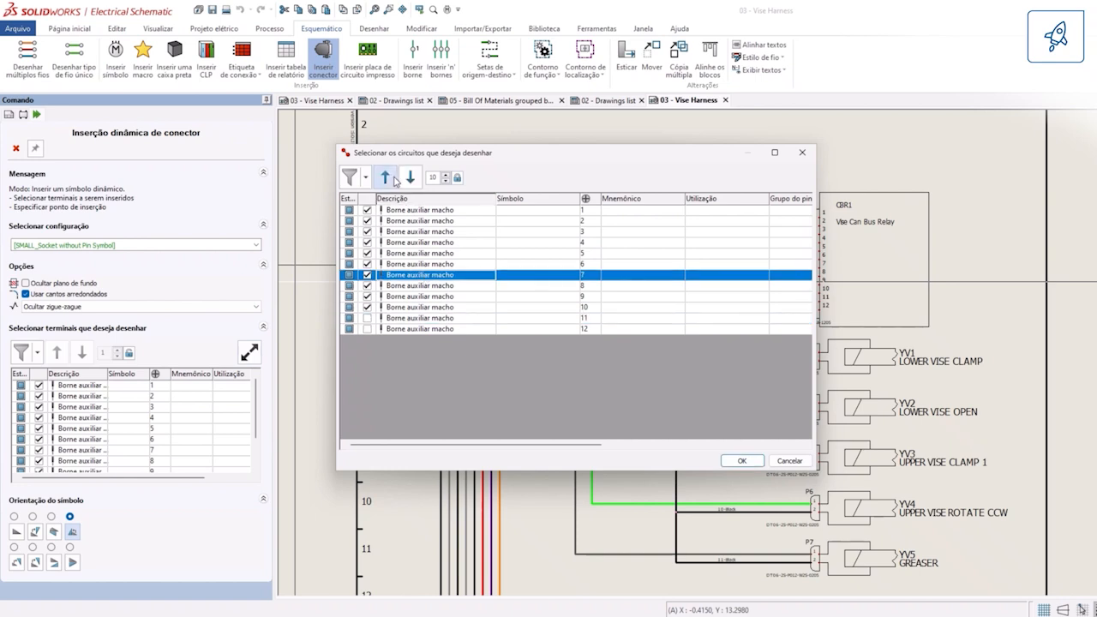
{"action": "left_click", "coordinate": [393, 178]}
{"action": "left_click", "coordinate": [393, 178]}
{"action": "left_click", "coordinate": [447, 297]}
{"action": "left_click", "coordinate": [410, 178]}
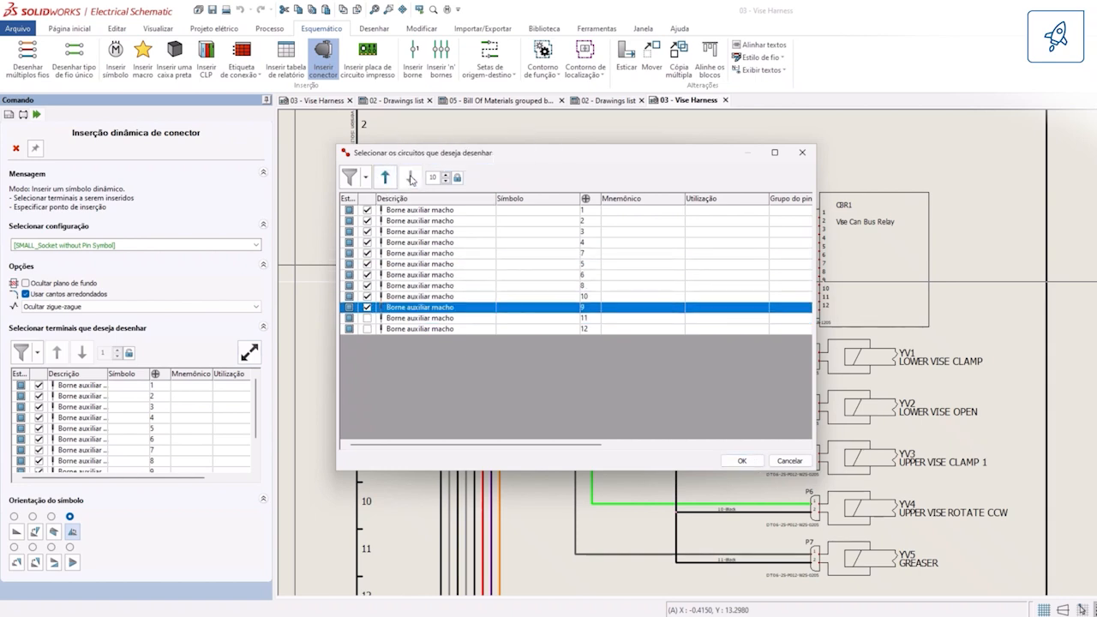
{"action": "left_click", "coordinate": [491, 231]}
{"action": "left_click", "coordinate": [385, 178]}
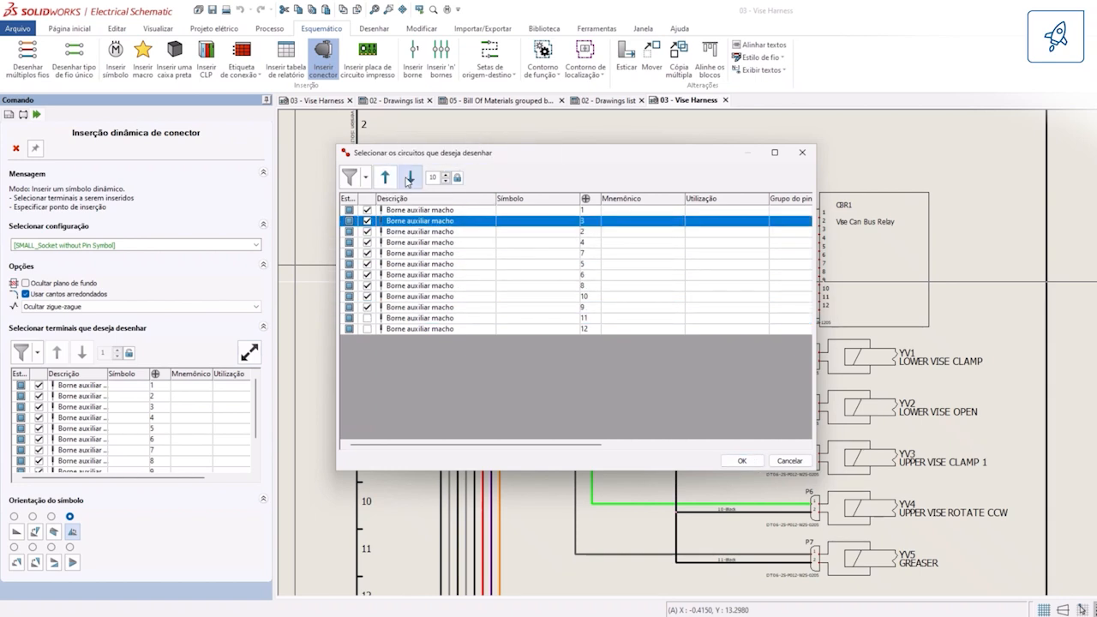
{"action": "left_click", "coordinate": [411, 178]}
{"action": "left_click", "coordinate": [411, 178]}
{"action": "left_click", "coordinate": [740, 461]}
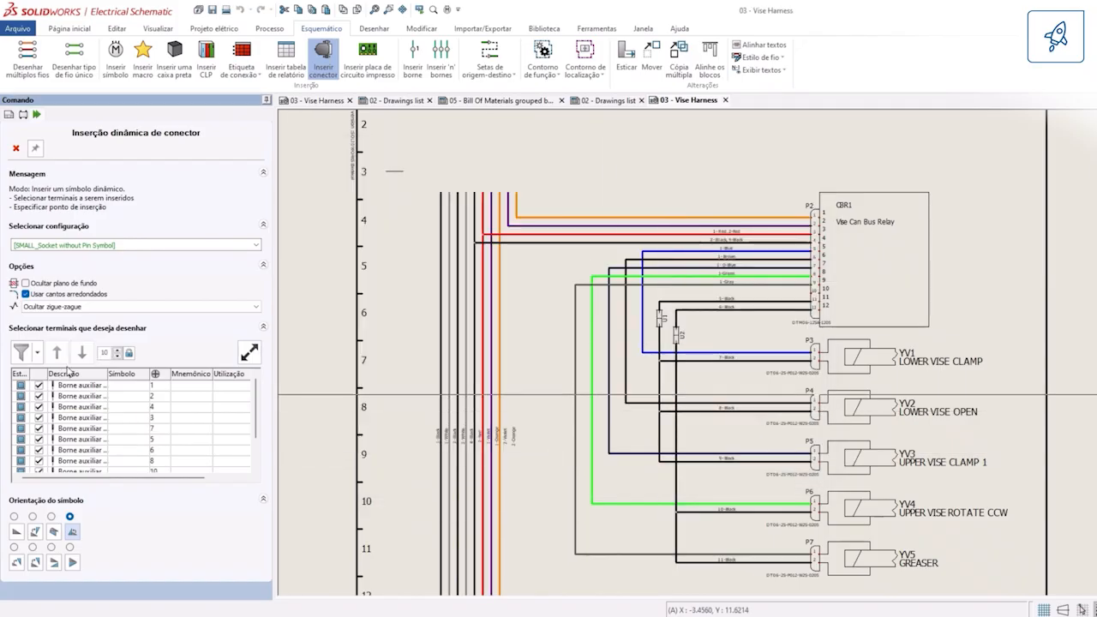
Step: Place the dynamic connector P1 on the open upper ends of the vertical wires and finish the insertion
{"action": "left_click", "coordinate": [440, 192]}
{"action": "scroll", "coordinate": [506, 187], "scroll_direction": "up", "scroll_amount": 3}
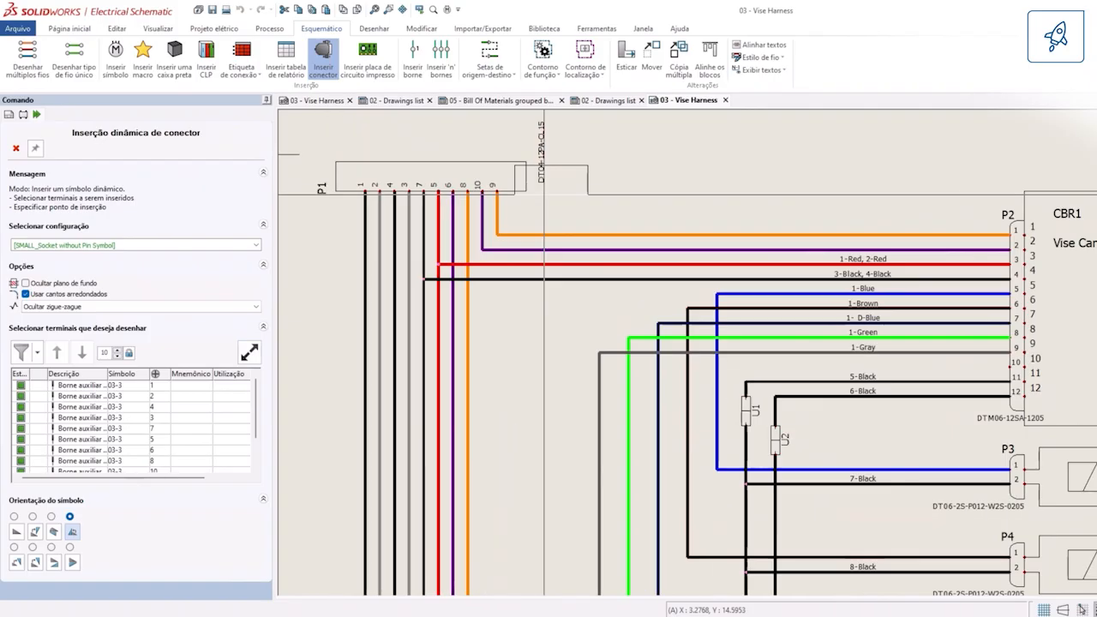
{"action": "left_click", "coordinate": [15, 147]}
{"action": "scroll", "coordinate": [526, 281], "scroll_direction": "up", "scroll_amount": 2}
{"action": "double_click", "coordinate": [497, 255]}
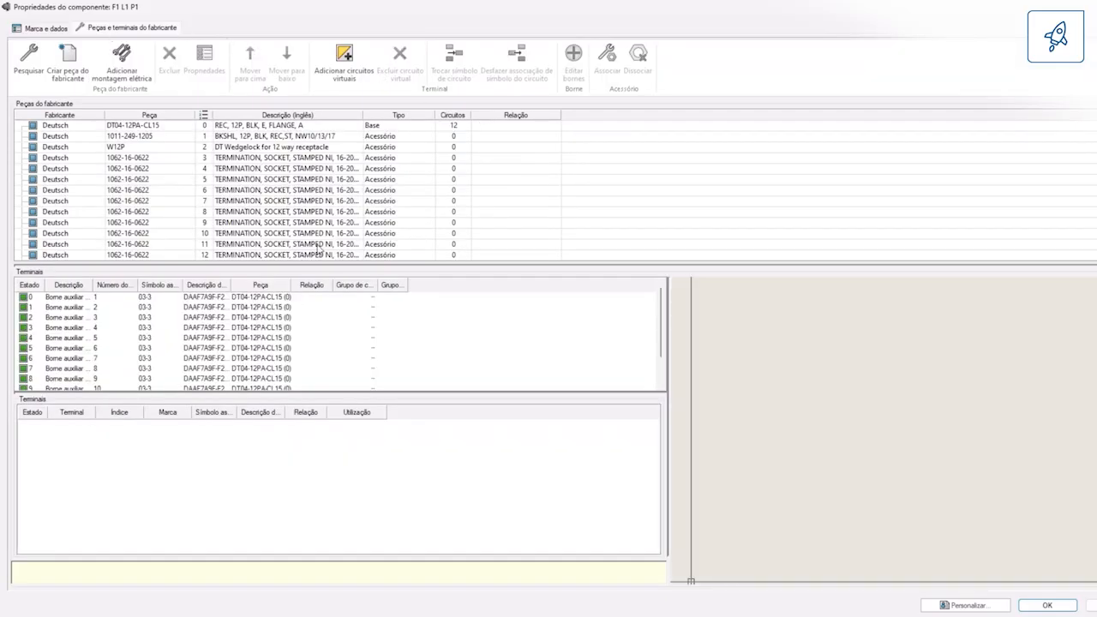
{"action": "mouse_move", "coordinate": [332, 268]}
{"action": "left_mouse_down"}
{"action": "mouse_move", "coordinate": [320, 372]}
{"action": "mouse_move", "coordinate": [321, 254]}
{"action": "mouse_move", "coordinate": [333, 285]}
{"action": "left_mouse_up"}
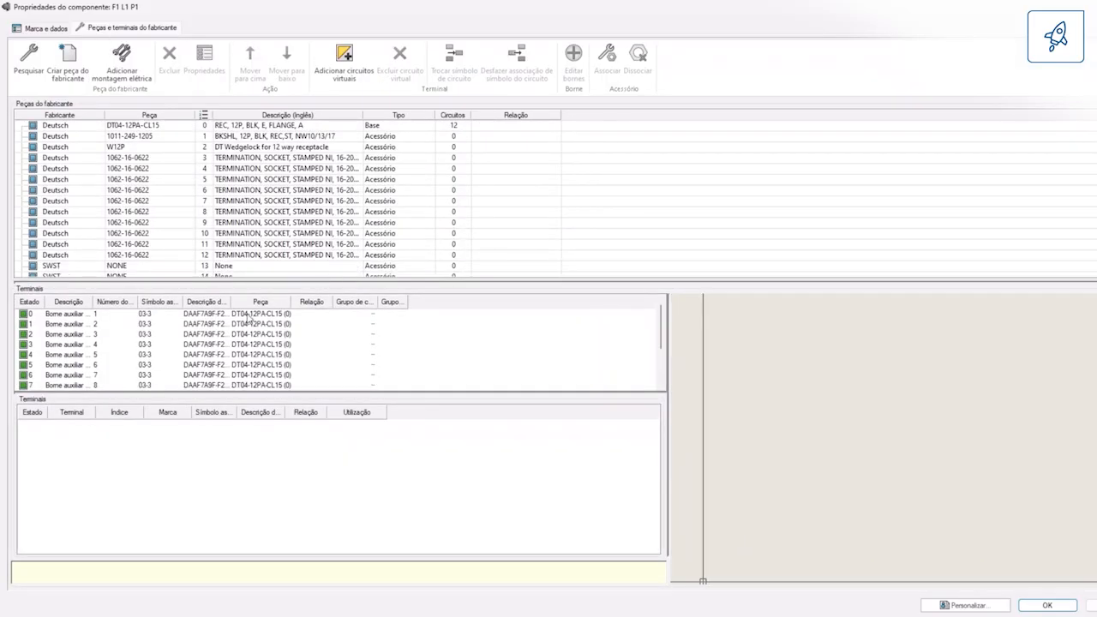
{"action": "left_click", "coordinate": [248, 316]}
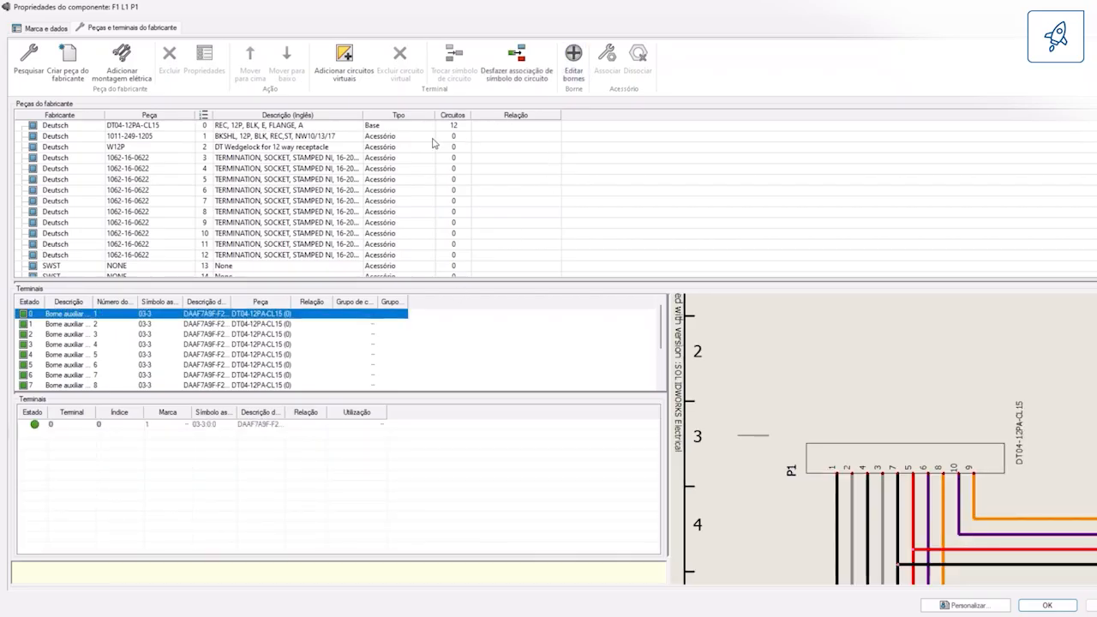
{"action": "left_click", "coordinate": [498, 160]}
{"action": "left_click", "coordinate": [607, 62]}
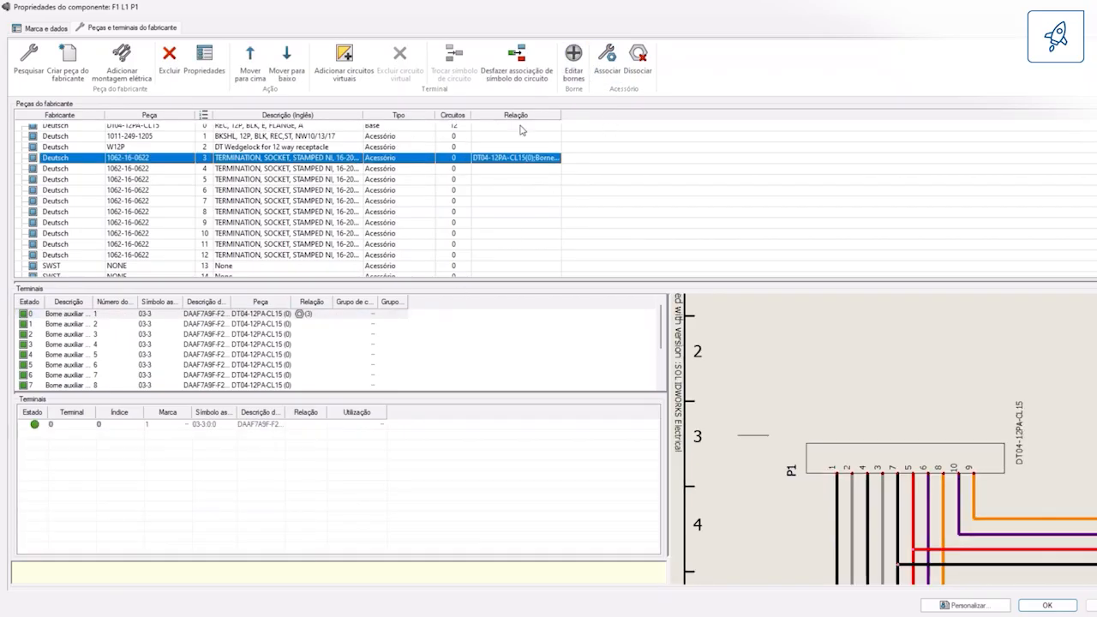
{"action": "left_click", "coordinate": [453, 171]}
{"action": "left_click", "coordinate": [296, 326]}
{"action": "left_click", "coordinate": [607, 57]}
{"action": "left_click", "coordinate": [498, 180]}
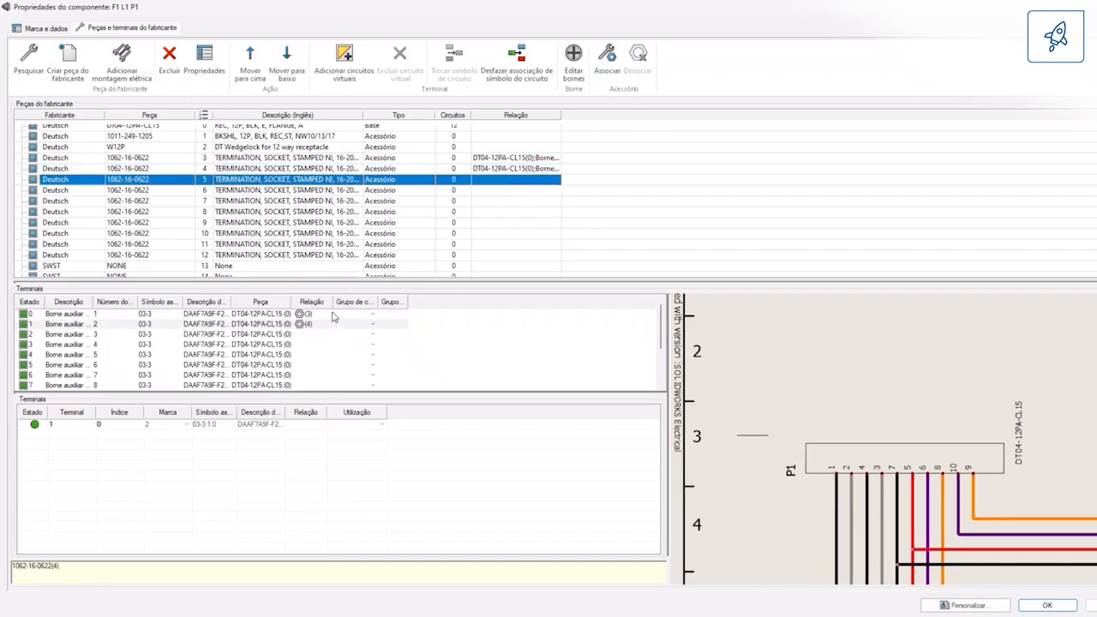
{"action": "left_click", "coordinate": [318, 335]}
{"action": "left_click", "coordinate": [609, 58]}
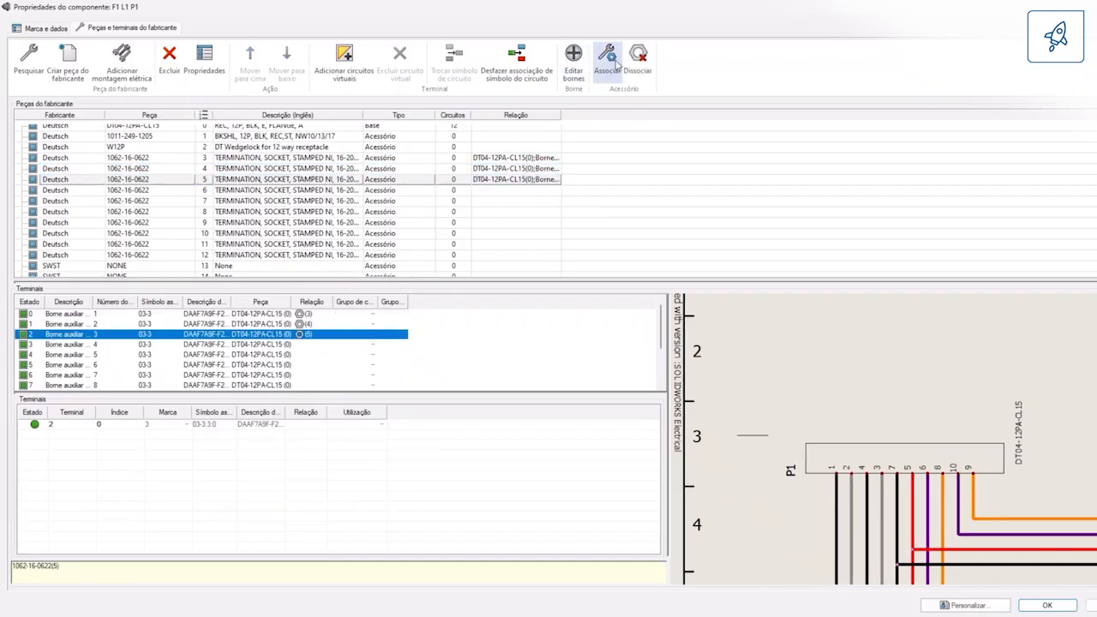
{"action": "left_click", "coordinate": [434, 190]}
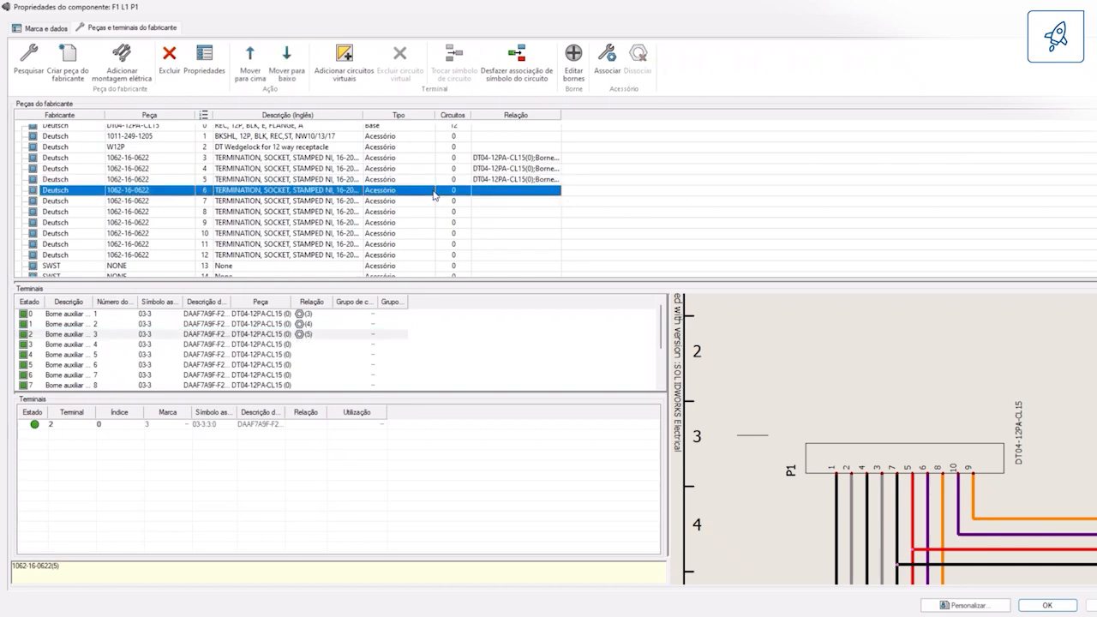
{"action": "left_click", "coordinate": [329, 347]}
{"action": "left_click", "coordinate": [609, 62]}
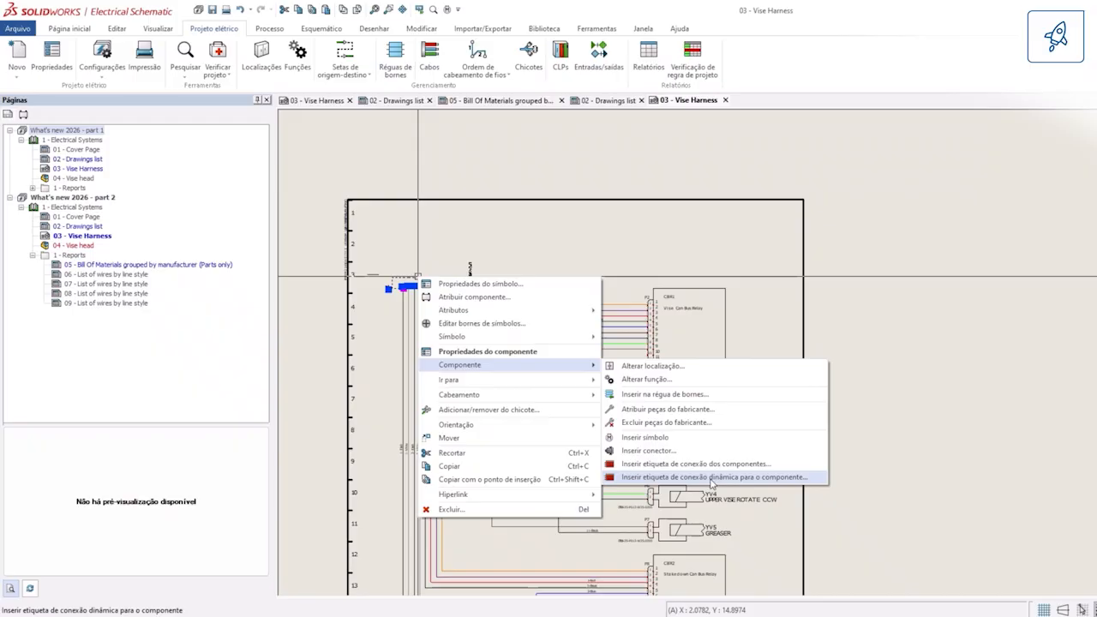
Step: Insert a dynamic connection label for P1 above the sheet, using the 4 colunas- propriedades básicas de fio configuration and all 12 terminals
{"action": "left_click", "coordinate": [696, 477]}
{"action": "left_click", "coordinate": [155, 246]}
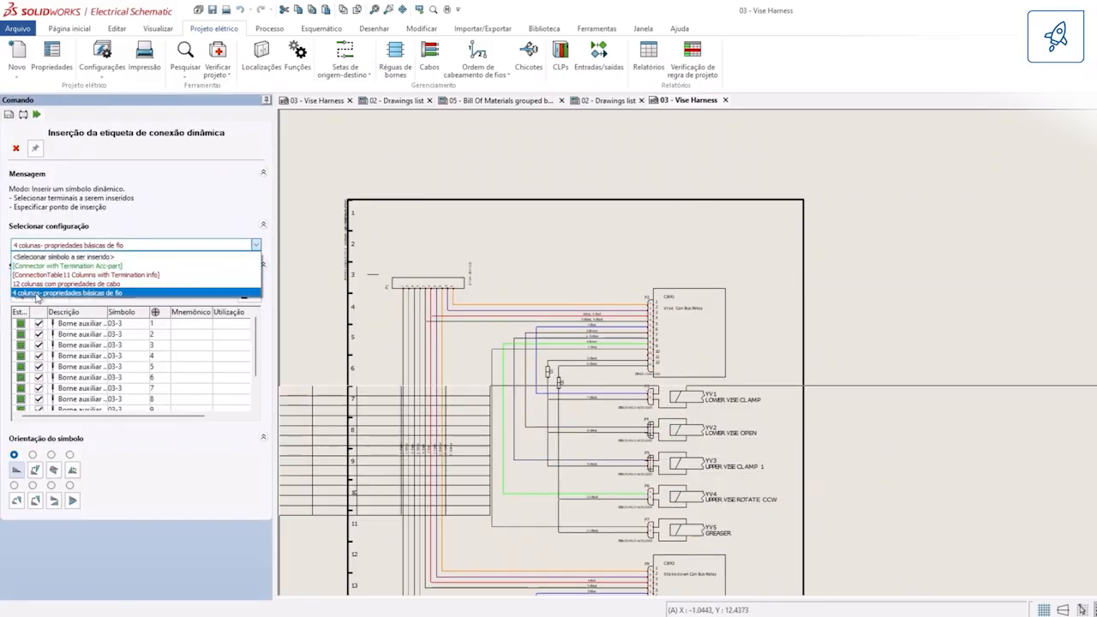
{"action": "left_click", "coordinate": [129, 292]}
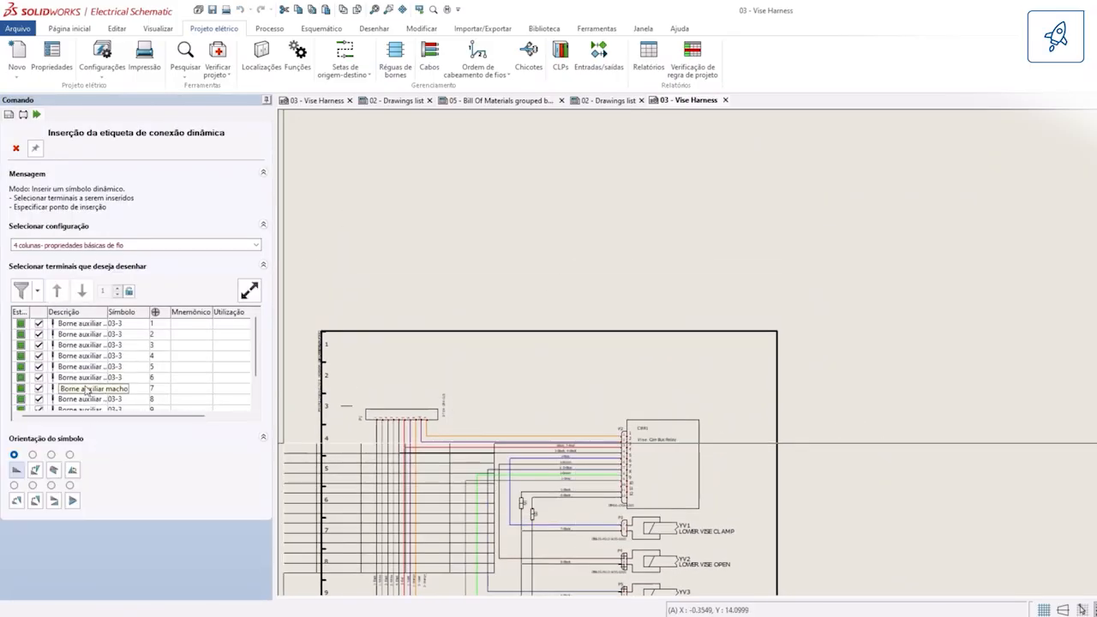
{"action": "left_click", "coordinate": [211, 391]}
{"action": "left_click", "coordinate": [249, 292]}
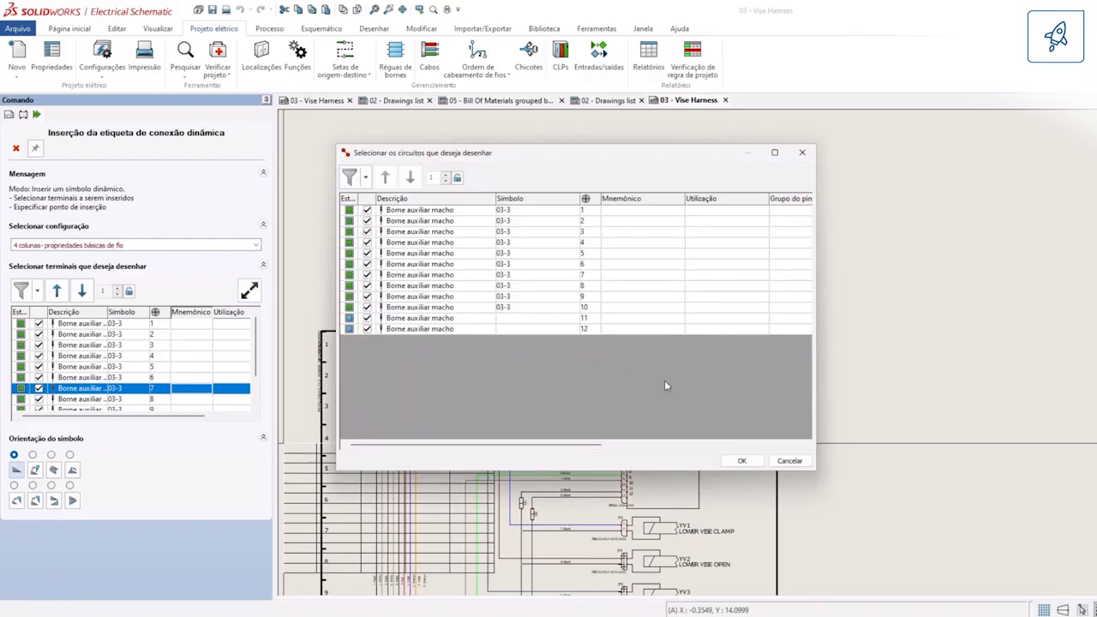
{"action": "left_click", "coordinate": [742, 460]}
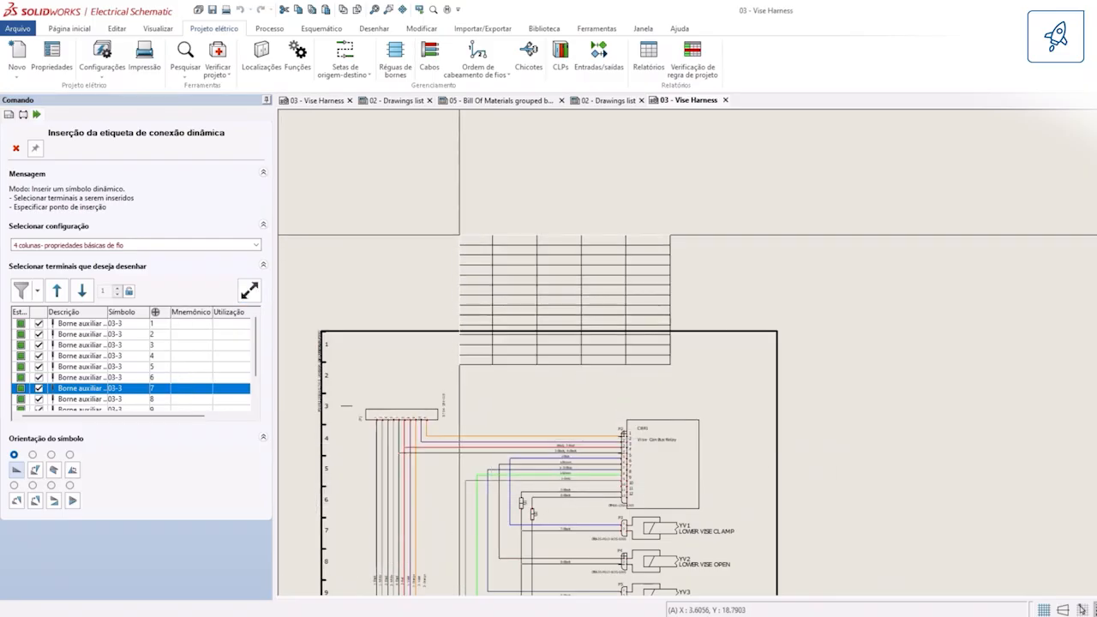
{"action": "left_click", "coordinate": [484, 183]}
{"action": "scroll", "coordinate": [653, 245], "scroll_direction": "up", "scroll_amount": 3}
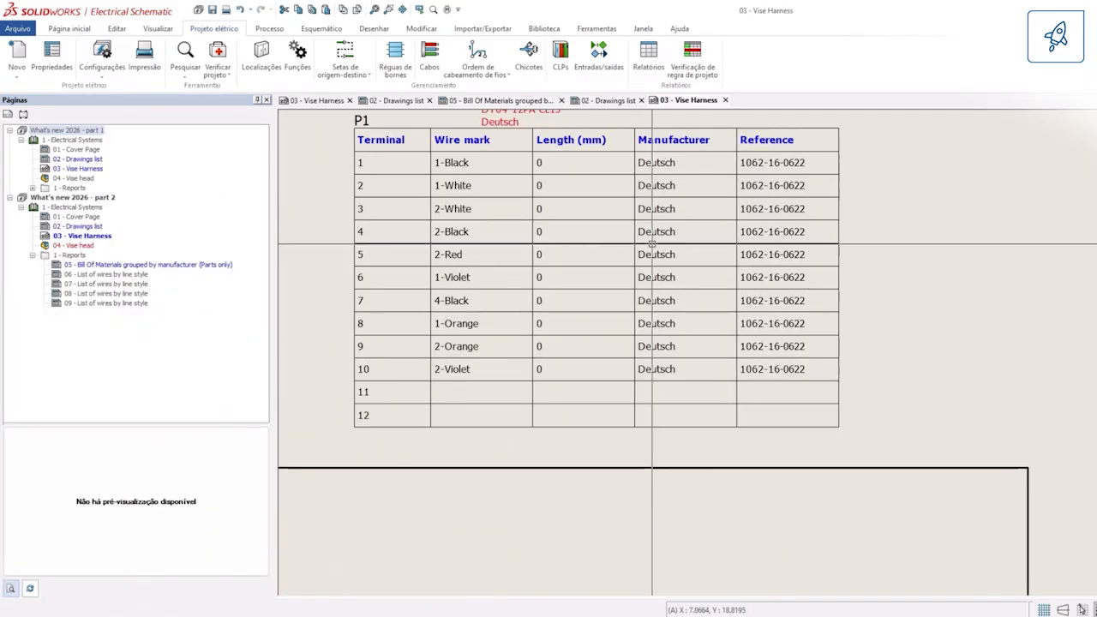
{"action": "scroll", "coordinate": [522, 436], "scroll_direction": "down", "scroll_amount": 2}
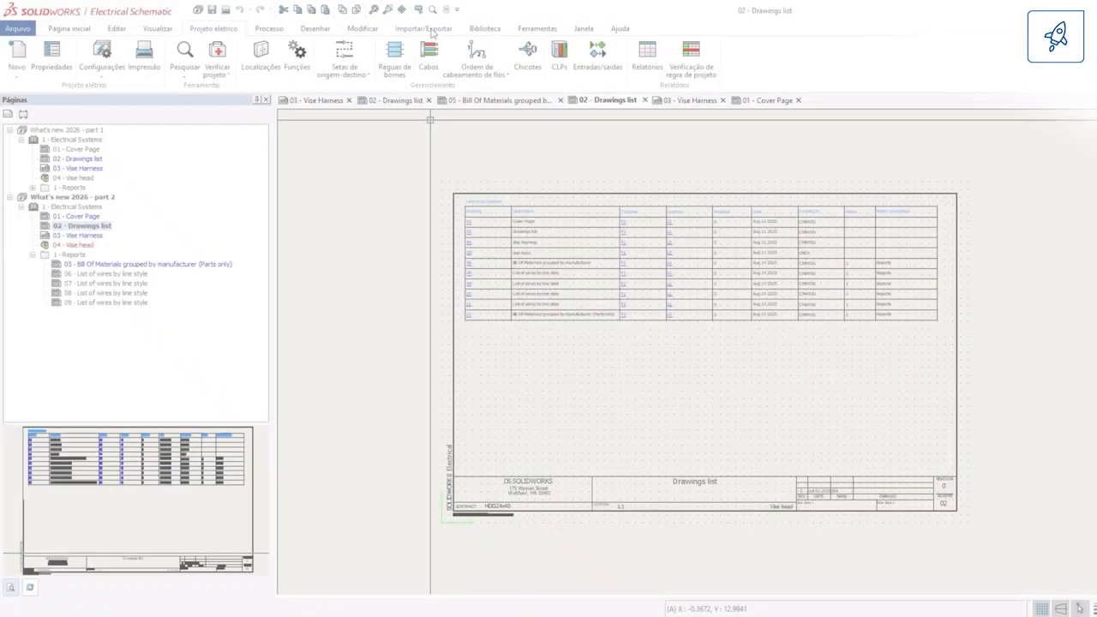
Step: Begin a PDF export of the electrical project with the structure Arquivo PDF por projeto
{"action": "left_click", "coordinate": [424, 29]}
{"action": "left_click", "coordinate": [202, 61]}
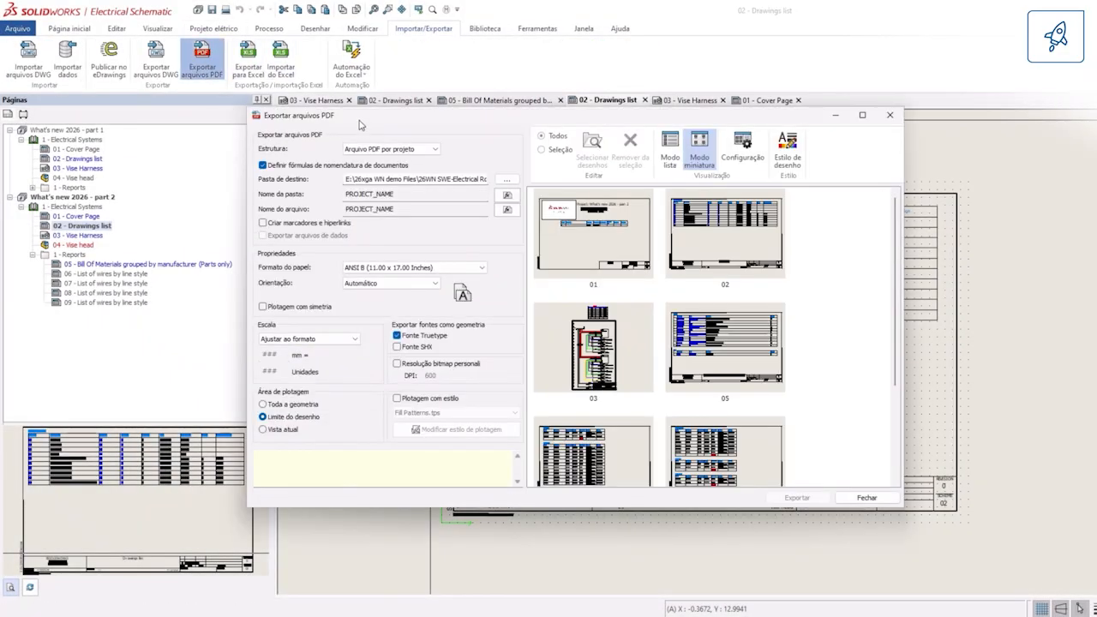
{"action": "left_click", "coordinate": [370, 150]}
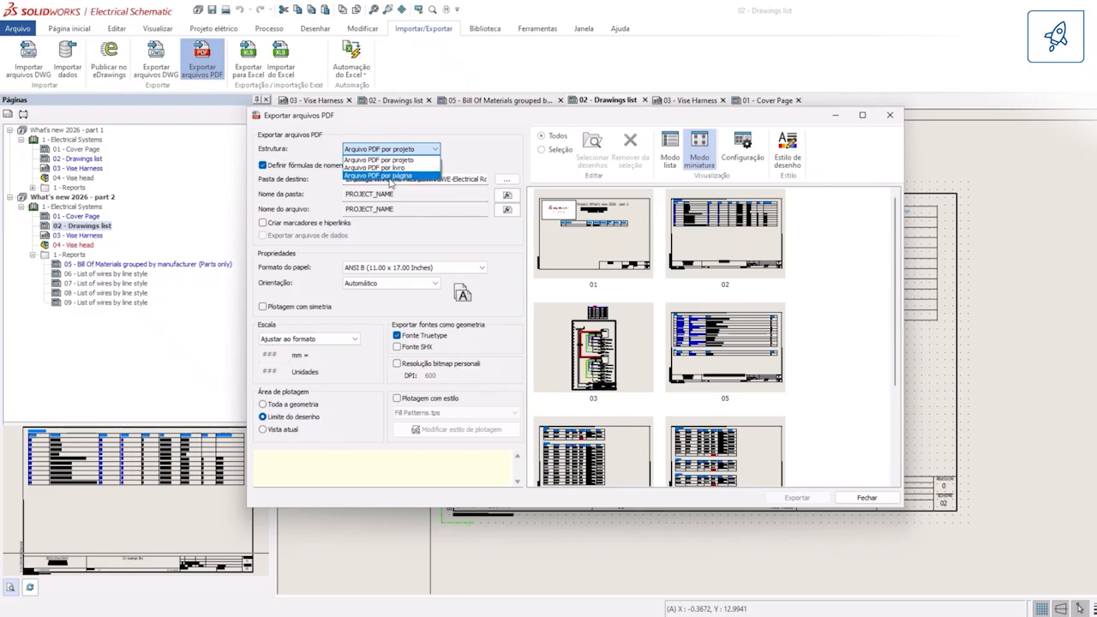
{"action": "left_click", "coordinate": [371, 160]}
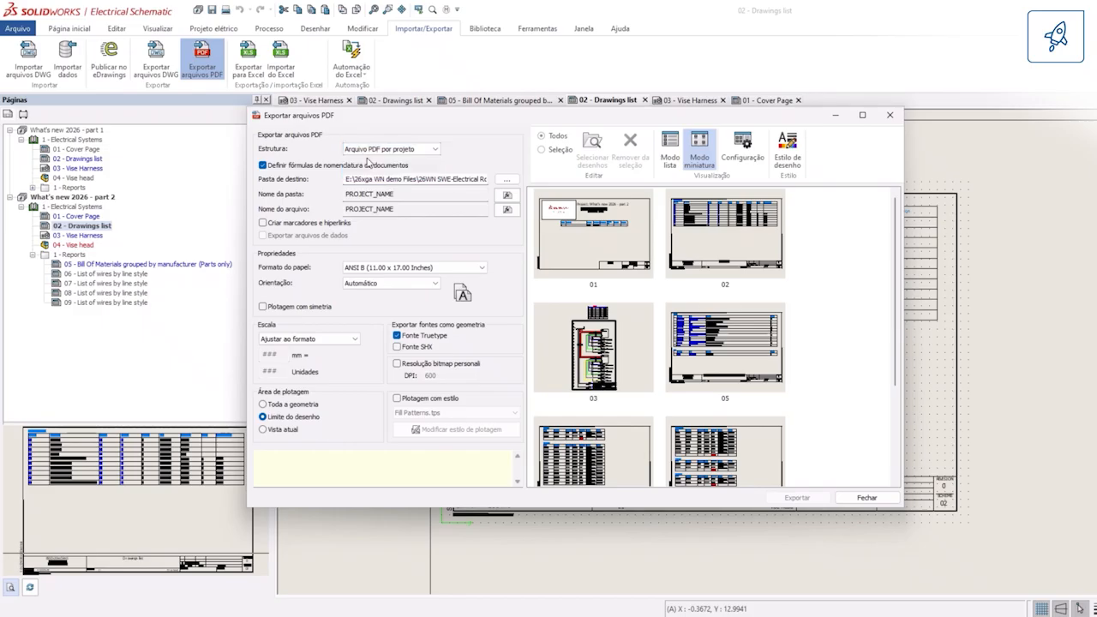
Step: Export the PDF with Automático orientation, PROJECT_ID as the file name, and bookmarks and hyperlinks enabled
{"action": "left_click", "coordinate": [385, 282]}
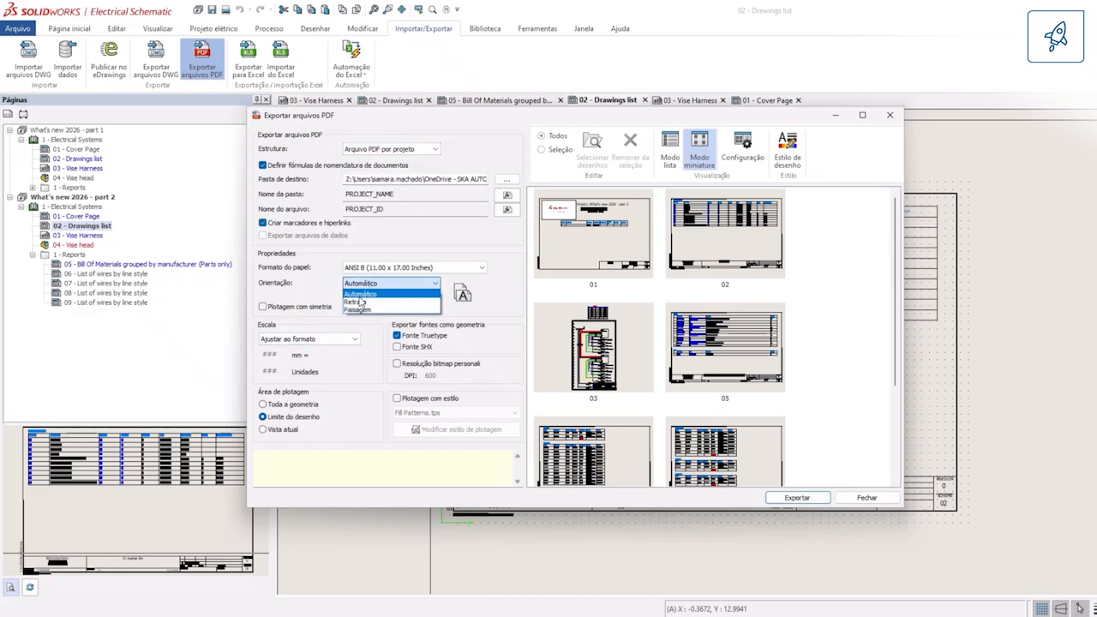
{"action": "left_click", "coordinate": [360, 294]}
{"action": "scroll", "coordinate": [653, 343], "scroll_direction": "down", "scroll_amount": 3}
{"action": "scroll", "coordinate": [613, 457], "scroll_direction": "up", "scroll_amount": 3}
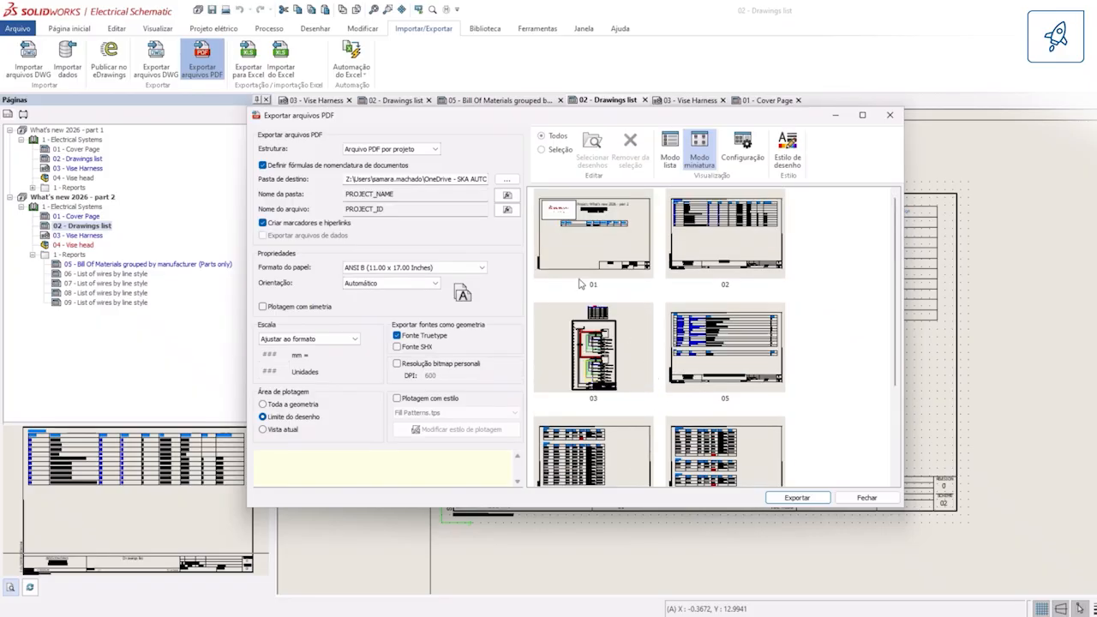
{"action": "left_click", "coordinate": [828, 501]}
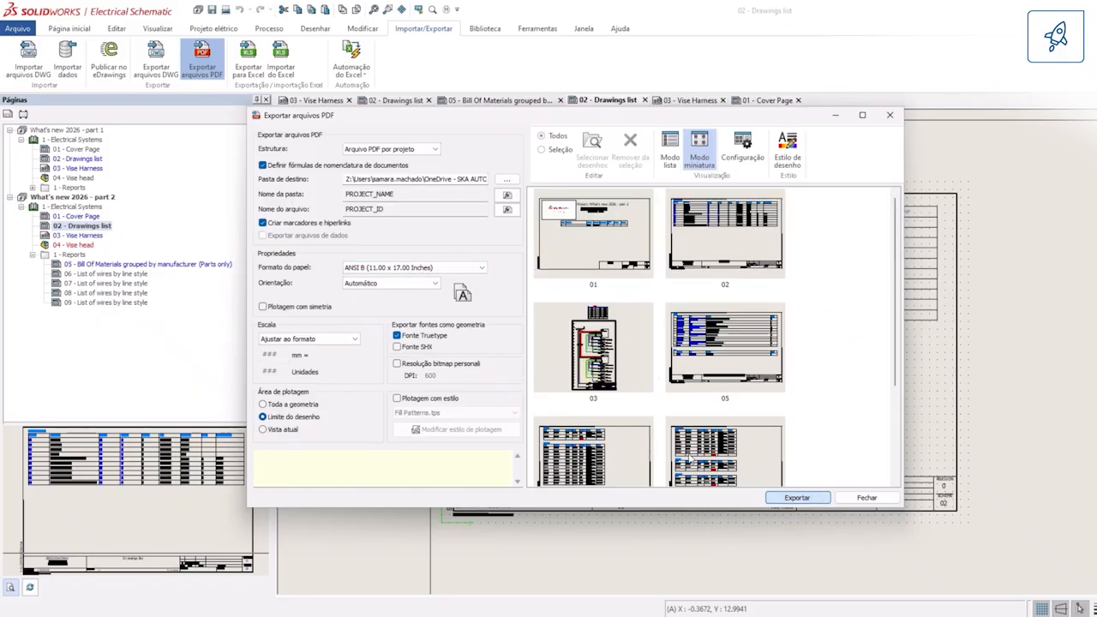
Step: Open the exported project PDF and review its cover, Vise Harness schematic, bill of materials and wire list pages
{"action": "left_click", "coordinate": [610, 330]}
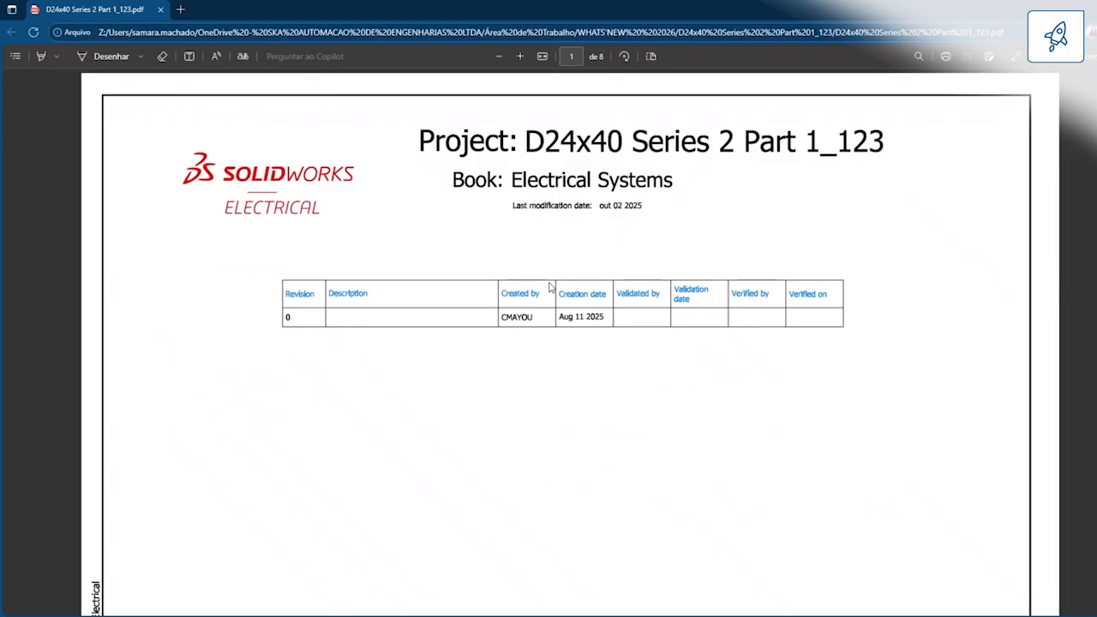
{"action": "scroll", "coordinate": [549, 287], "scroll_direction": "down", "scroll_amount": 15}
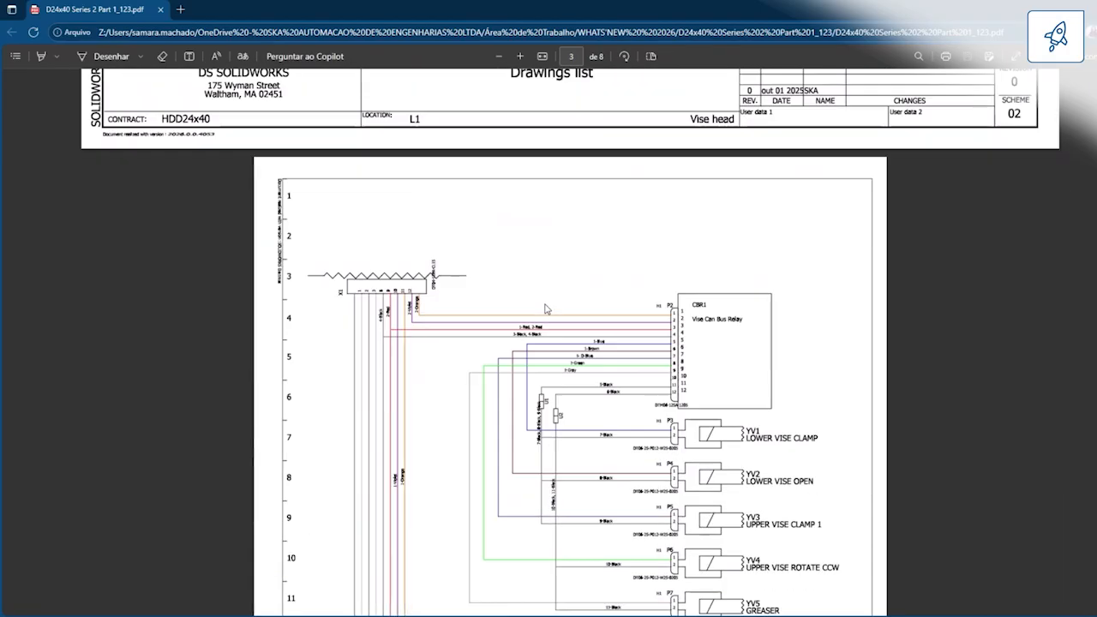
{"action": "scroll", "coordinate": [602, 301], "scroll_direction": "down", "scroll_amount": 10}
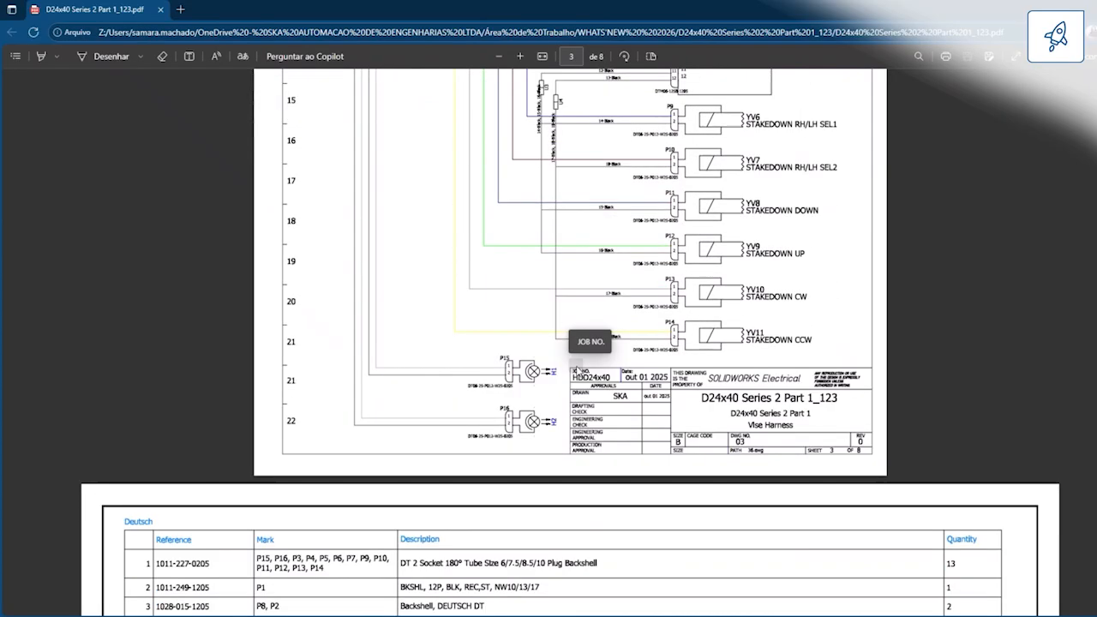
{"action": "scroll", "coordinate": [620, 350], "scroll_direction": "down", "scroll_amount": 20}
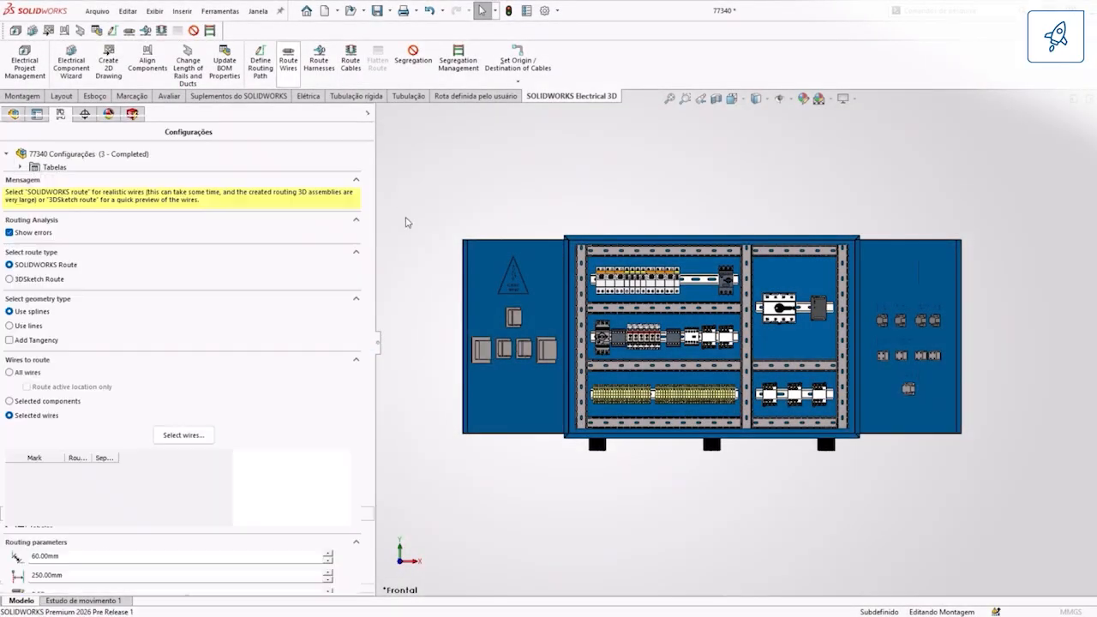
Step: Set the wire routing to selected wires only and open the wire selector in an enlarged window
{"action": "left_click", "coordinate": [38, 401]}
{"action": "left_click", "coordinate": [28, 373]}
{"action": "left_click", "coordinate": [31, 417]}
{"action": "left_click", "coordinate": [184, 435]}
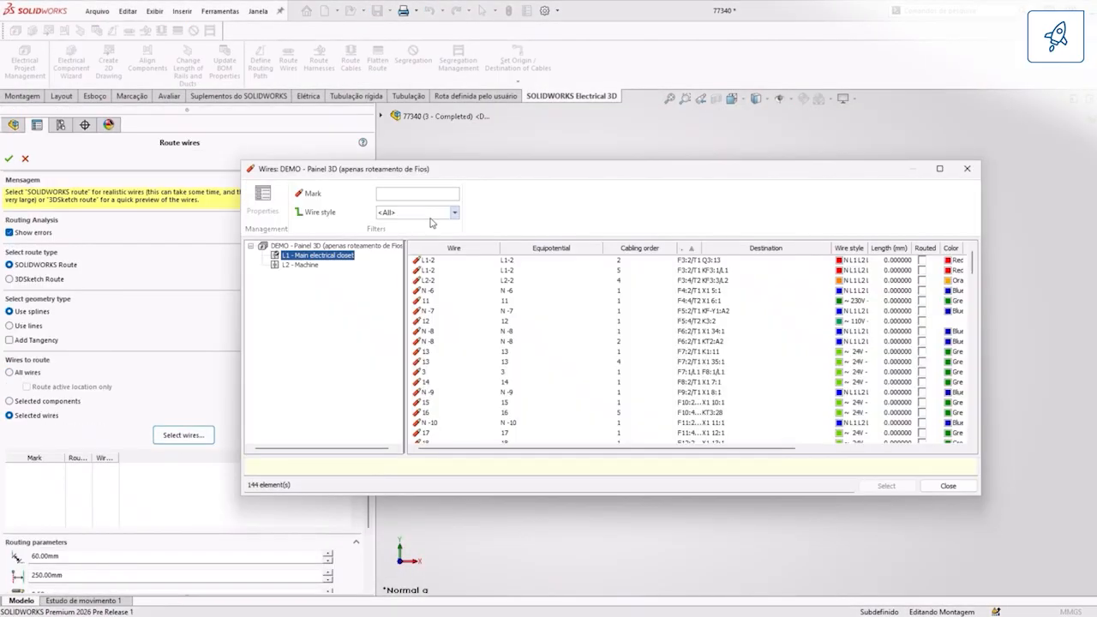
{"action": "left_click_drag", "start_coordinate": [616, 447], "coordinate": [617, 575]}
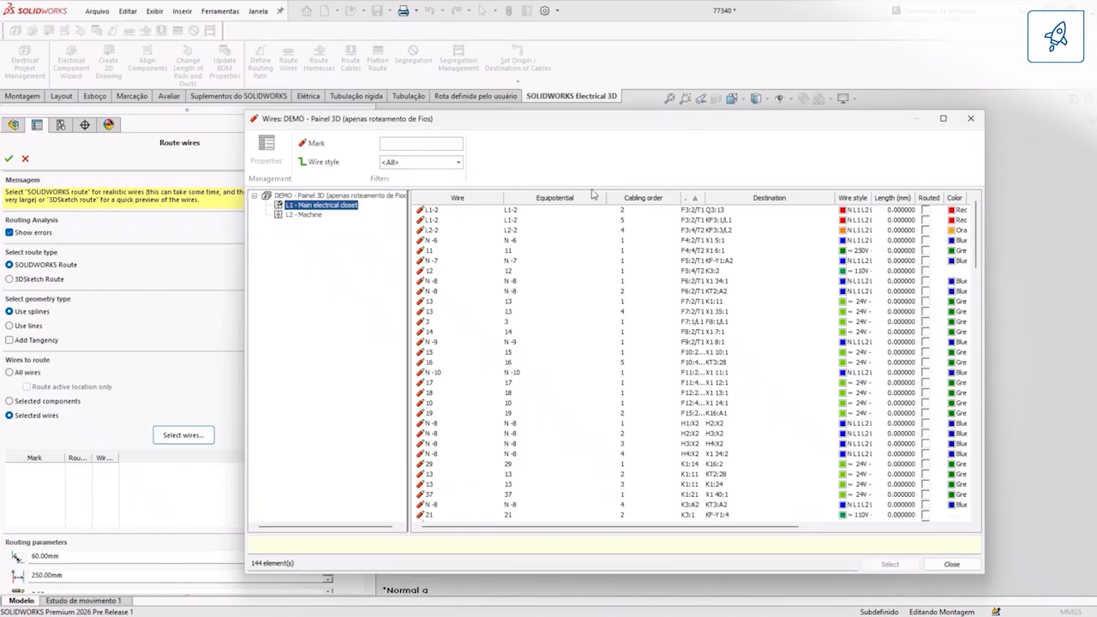
Step: Sort the cabinet wires by origin and by destination, and select the first eight, from L1-1 to 3
{"action": "left_click", "coordinate": [732, 199]}
{"action": "left_click", "coordinate": [696, 202]}
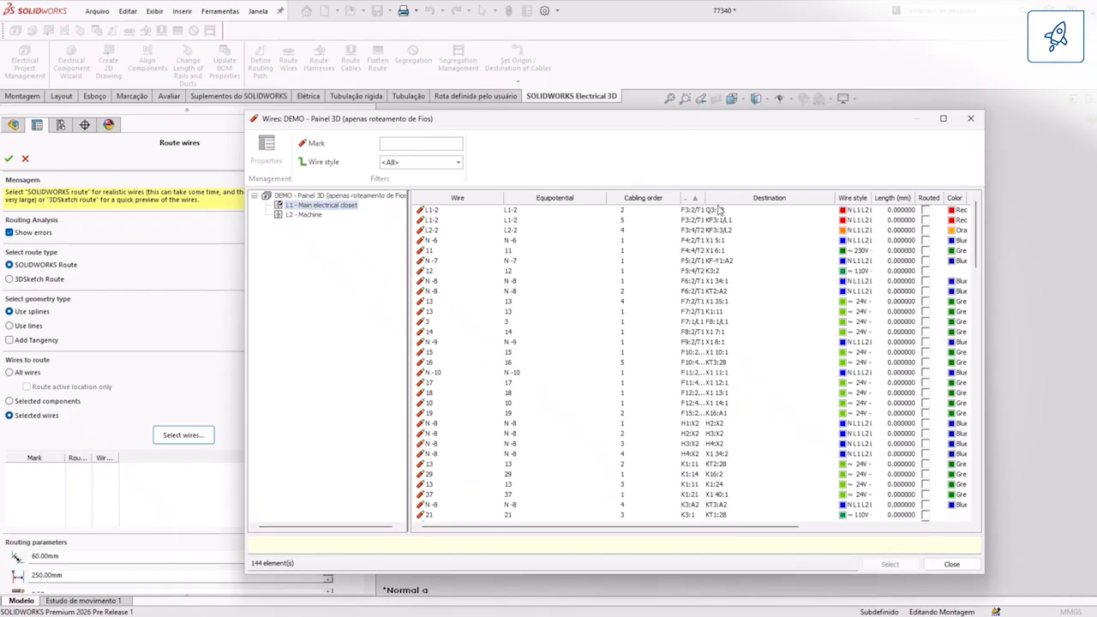
{"action": "left_click", "coordinate": [720, 211]}
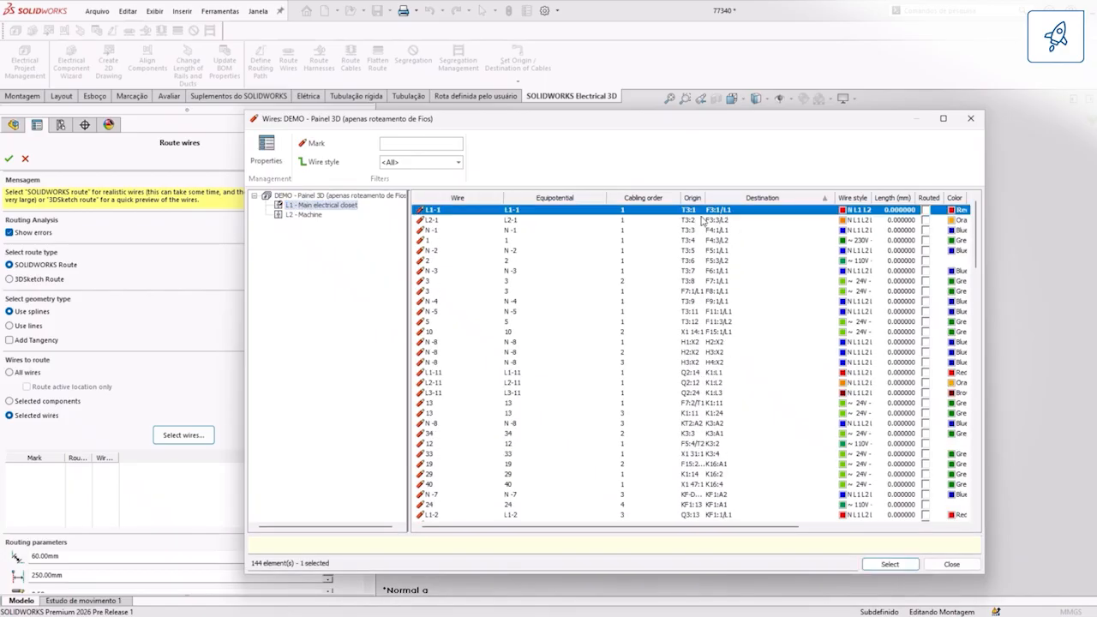
{"action": "left_click", "coordinate": [675, 281], "text": "shift"}
Step: Filter the wires by the 24V - Control style, fit the Origin column to its contents, and restore the <All> filter
{"action": "left_click", "coordinate": [457, 162]}
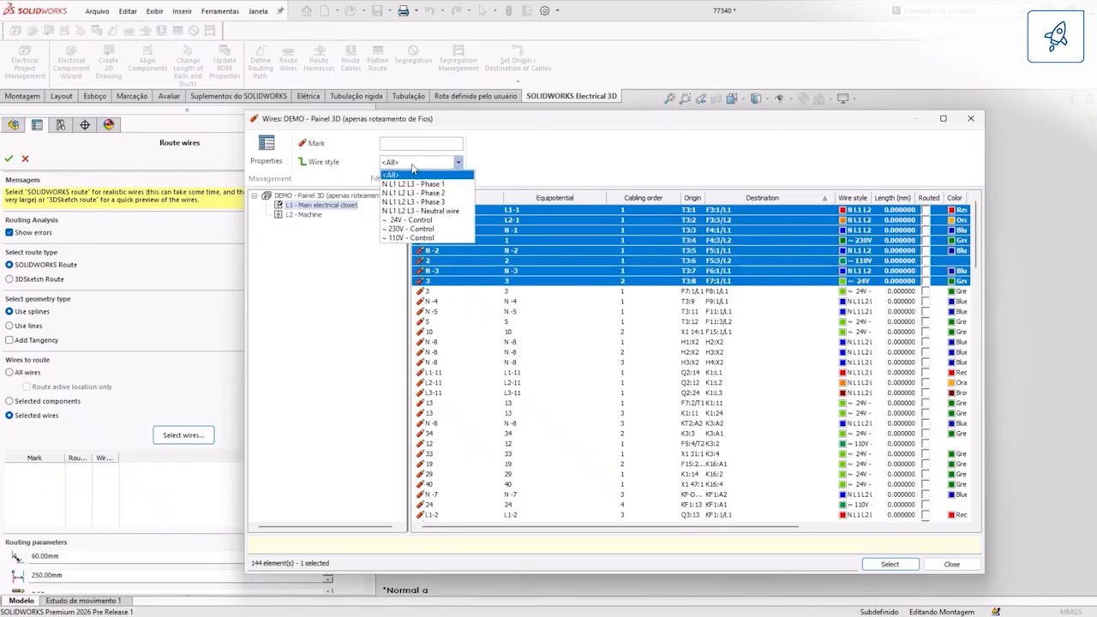
{"action": "left_click", "coordinate": [420, 241]}
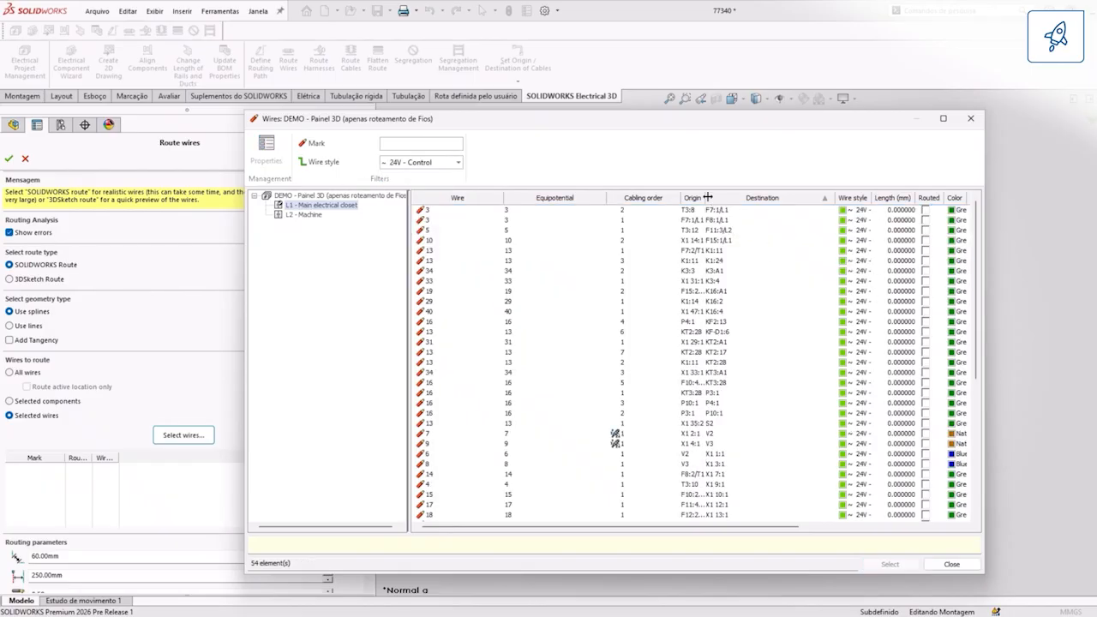
{"action": "left_click", "coordinate": [707, 197]}
{"action": "left_click", "coordinate": [458, 163]}
{"action": "left_click", "coordinate": [421, 177]}
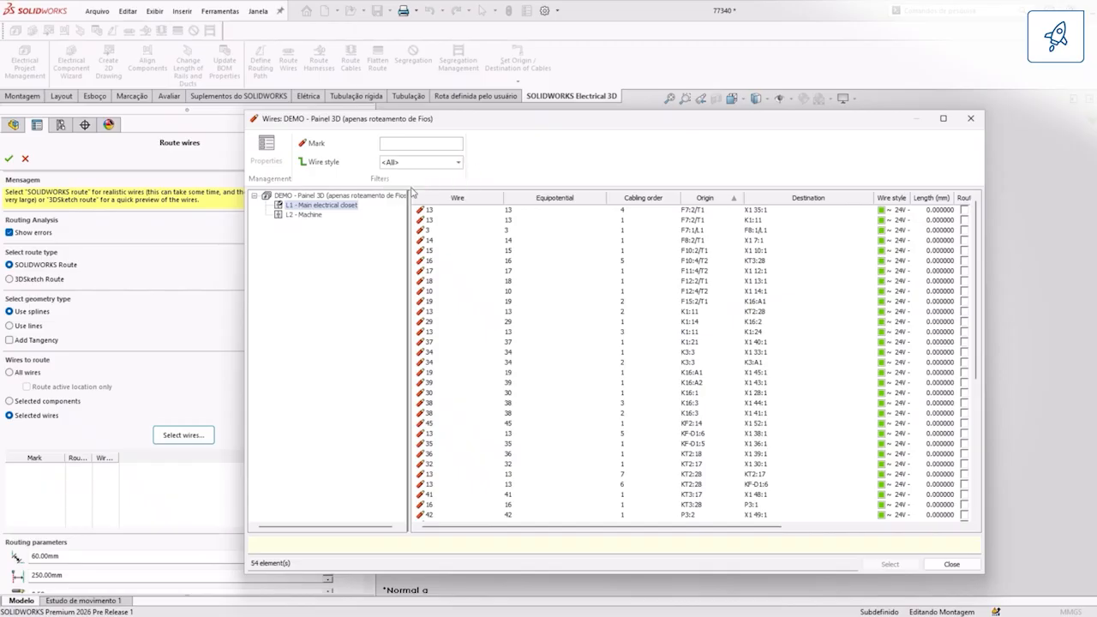
Step: Show the wires of the whole DEMO - Painel 3D project, sorted by origin, and examine wires 7 and 9
{"action": "left_click", "coordinate": [314, 214]}
{"action": "left_click", "coordinate": [306, 197]}
{"action": "left_click", "coordinate": [707, 198]}
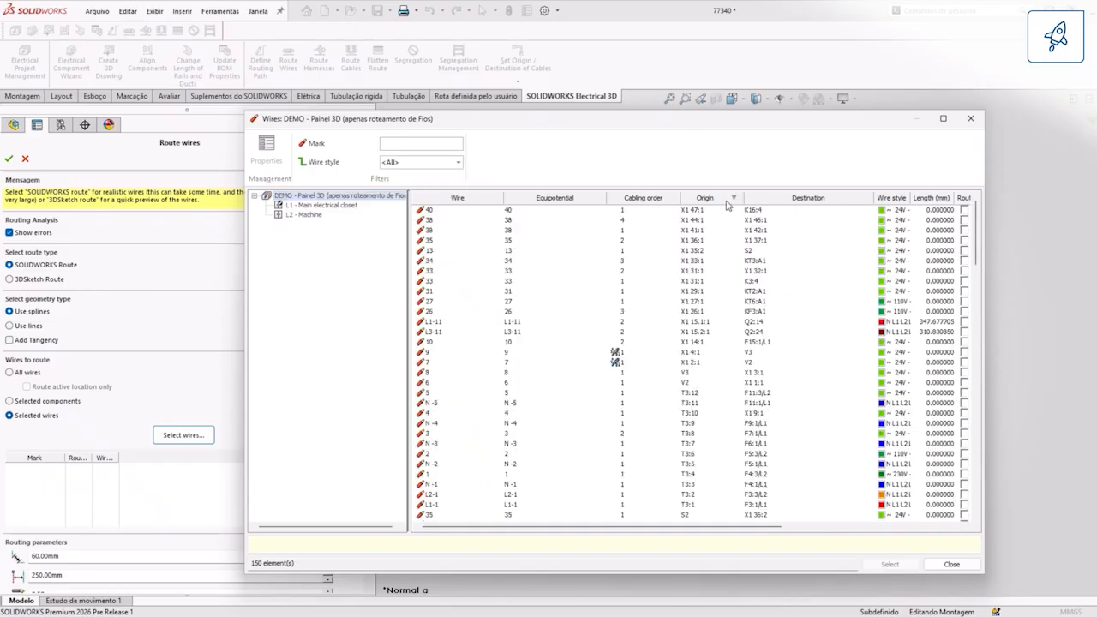
{"action": "left_click", "coordinate": [598, 363]}
{"action": "left_click", "coordinate": [607, 353]}
Step: Select the first eight wires by destination, from L1-1 to 3, and route them as SOLIDWORKS routes with splines
{"action": "left_click", "coordinate": [771, 198]}
{"action": "left_click", "coordinate": [771, 211]}
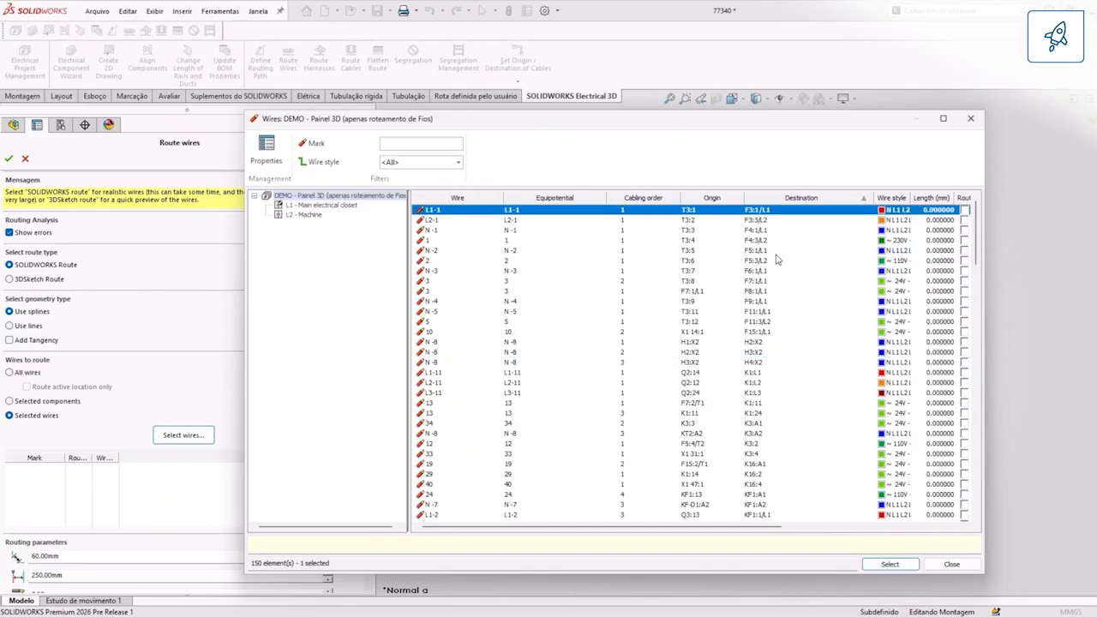
{"action": "left_click", "coordinate": [705, 281], "text": "shift"}
{"action": "left_click", "coordinate": [890, 564]}
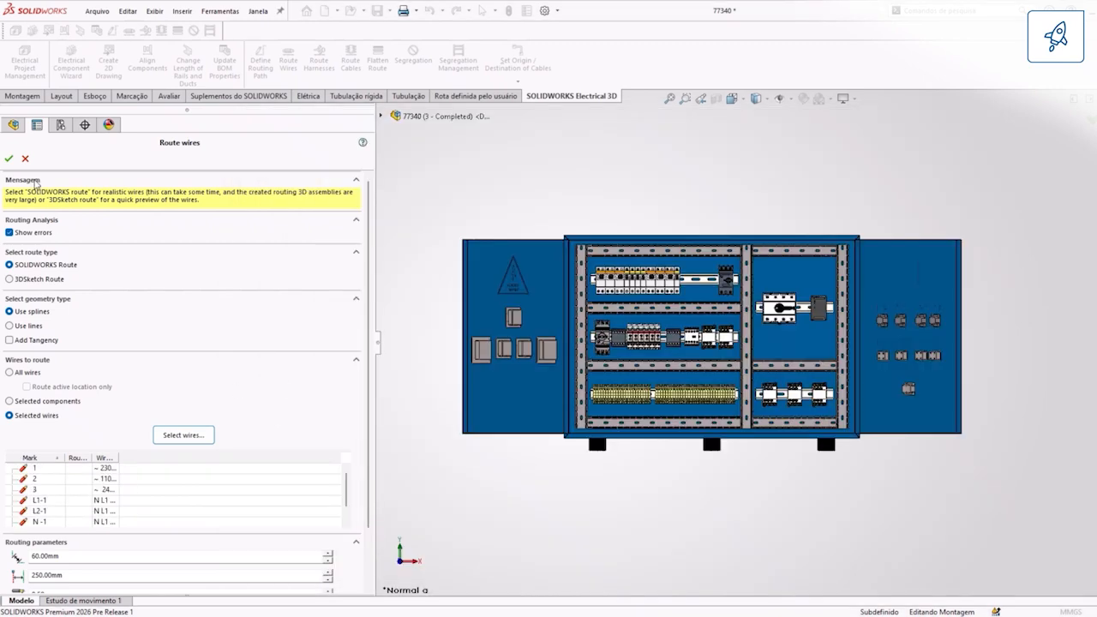
{"action": "left_click", "coordinate": [9, 158]}
{"action": "left_click", "coordinate": [514, 275]}
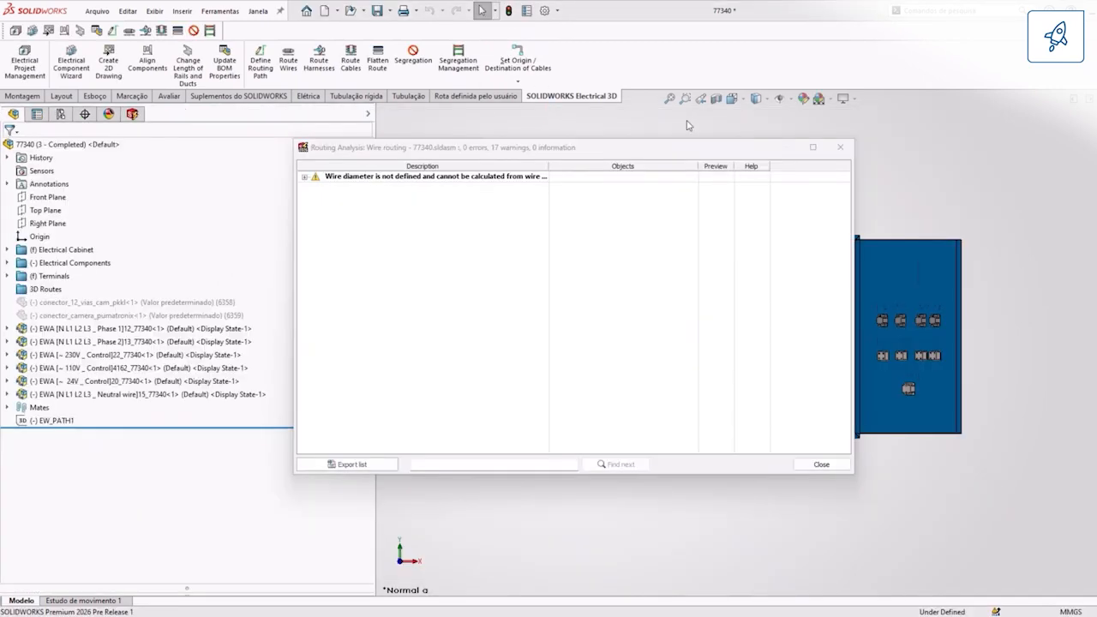
{"action": "left_click", "coordinate": [848, 149]}
Step: Inspect the routed wires in the cabinet, from the breaker row through the ducts to the power supply terminals
{"action": "scroll", "coordinate": [638, 258], "scroll_direction": "down", "scroll_amount": 5}
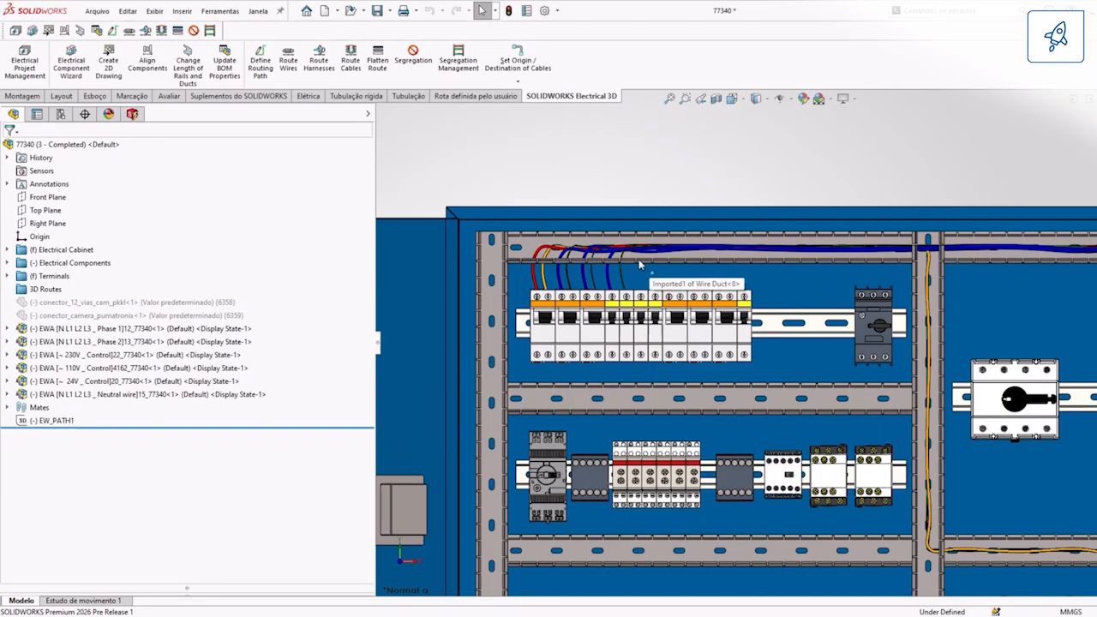
{"action": "left_click", "coordinate": [585, 254]}
{"action": "scroll", "coordinate": [495, 368], "scroll_direction": "up", "scroll_amount": 6}
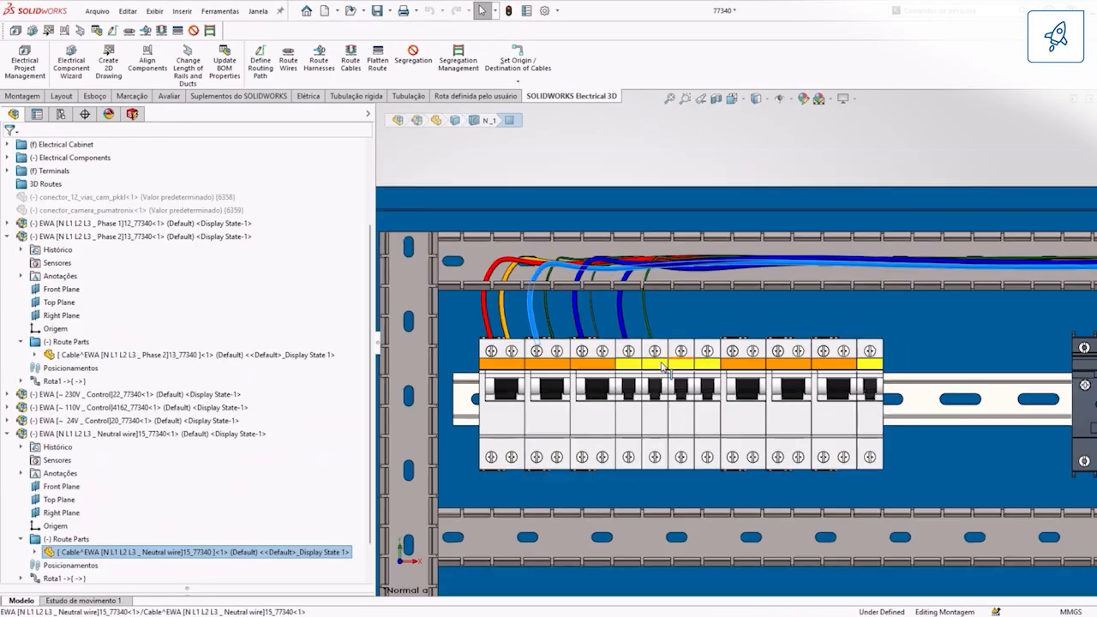
{"action": "scroll", "coordinate": [918, 383], "scroll_direction": "down", "scroll_amount": 4}
{"action": "scroll", "coordinate": [918, 383], "scroll_direction": "down", "scroll_amount": 2}
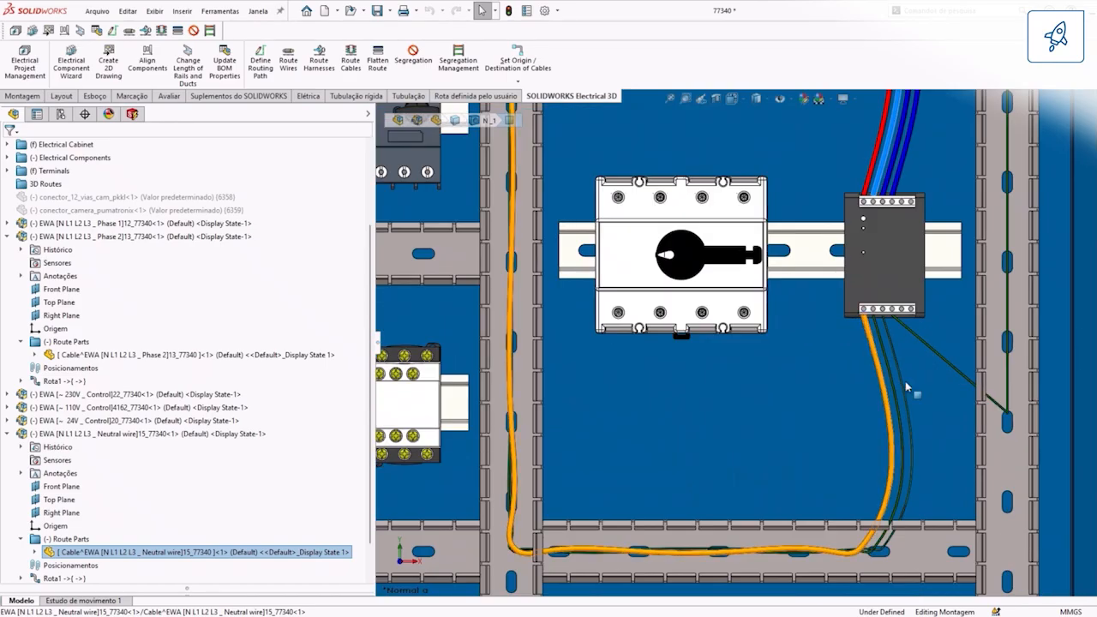
{"action": "scroll", "coordinate": [760, 443], "scroll_direction": "up", "scroll_amount": 1}
{"action": "scroll", "coordinate": [759, 443], "scroll_direction": "up", "scroll_amount": 3}
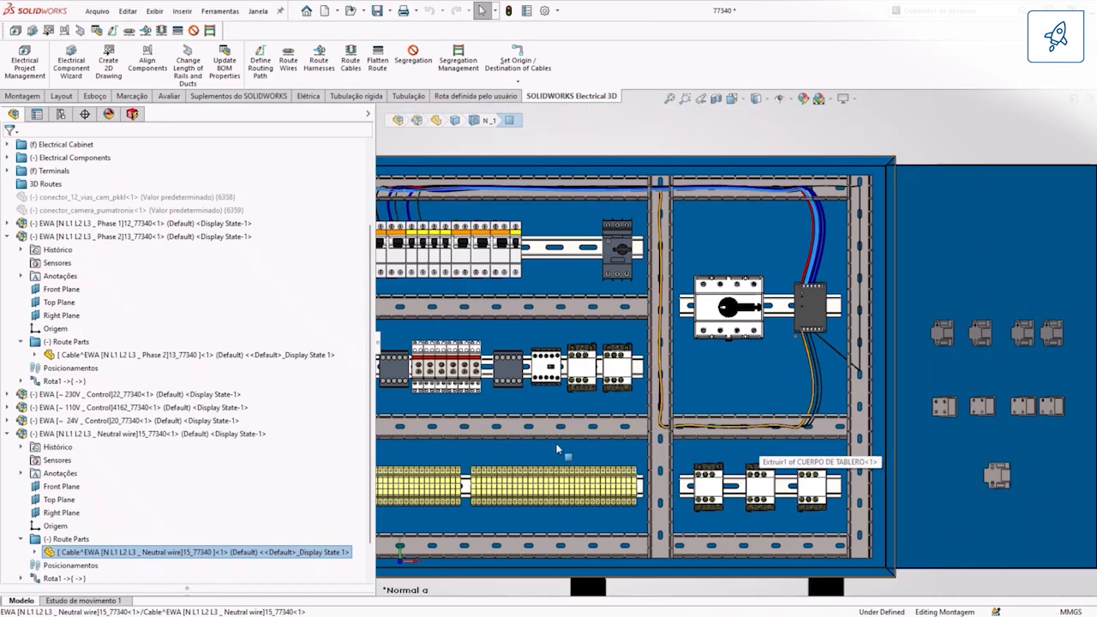
Step: Start another wire routing and list the cabinet wires in a wider selector, sorted by descending length
{"action": "left_click", "coordinate": [288, 61]}
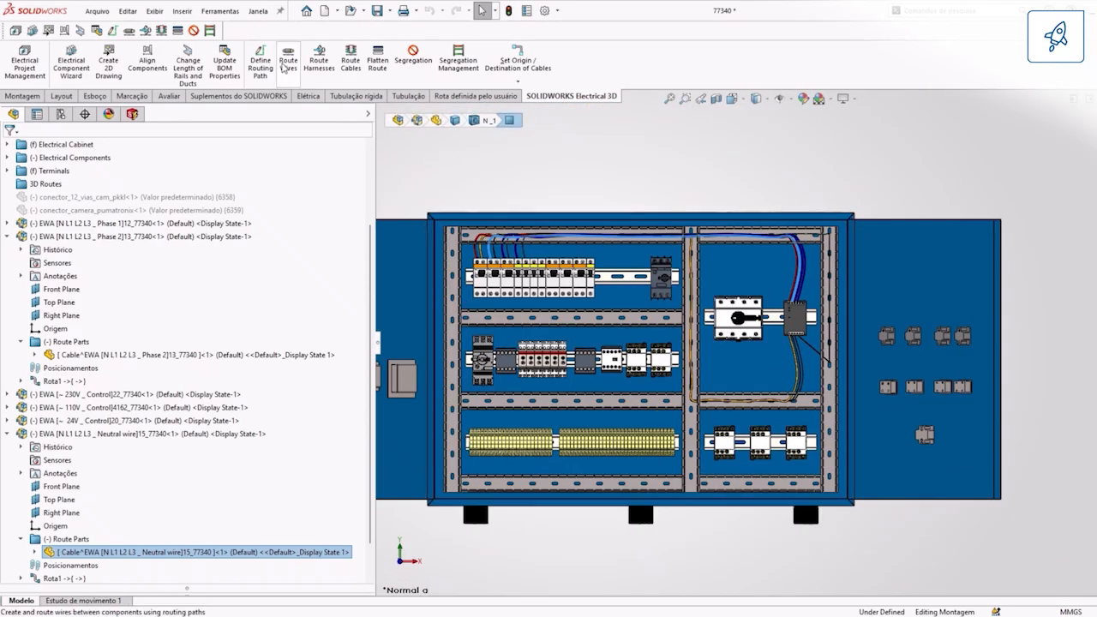
{"action": "left_click", "coordinate": [183, 434]}
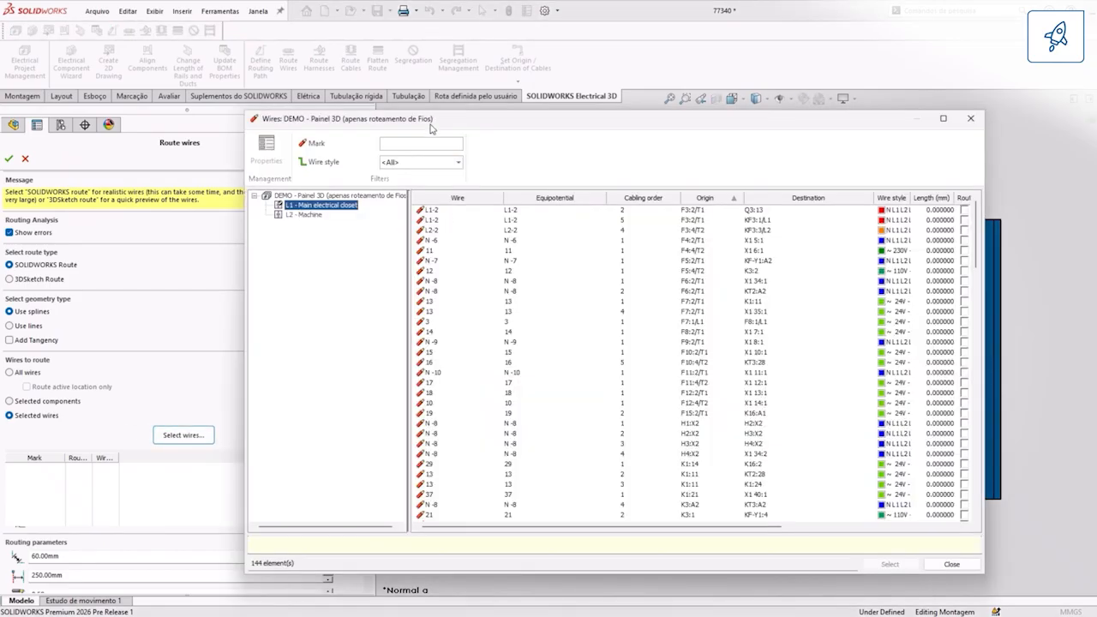
{"action": "left_click_drag", "start_coordinate": [885, 270], "coordinate": [1069, 248]}
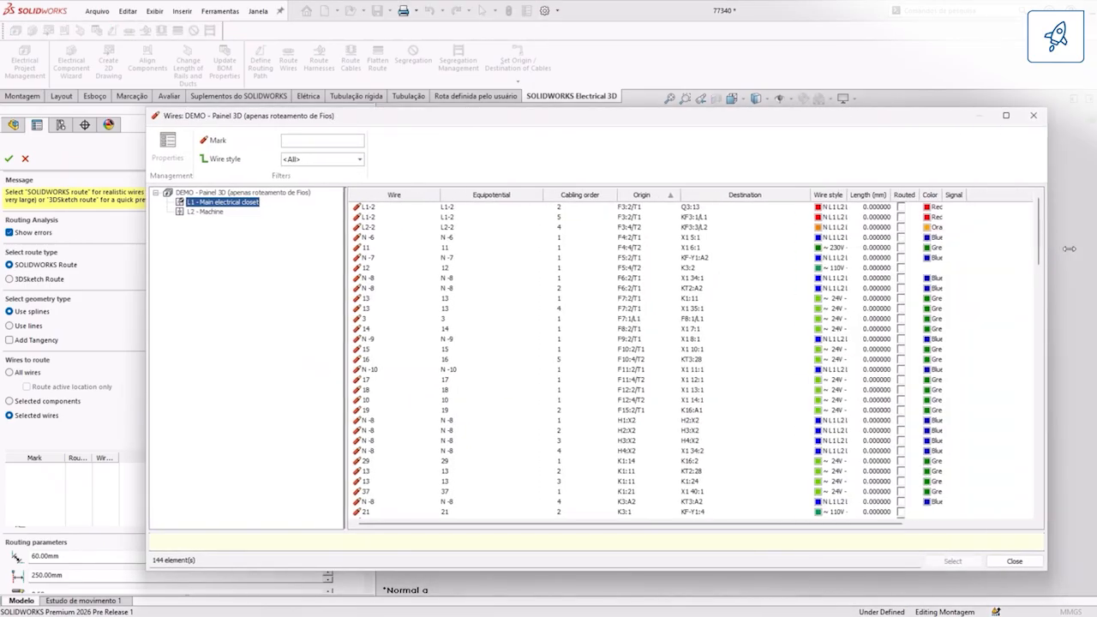
{"action": "left_click", "coordinate": [876, 196]}
{"action": "left_click", "coordinate": [876, 197]}
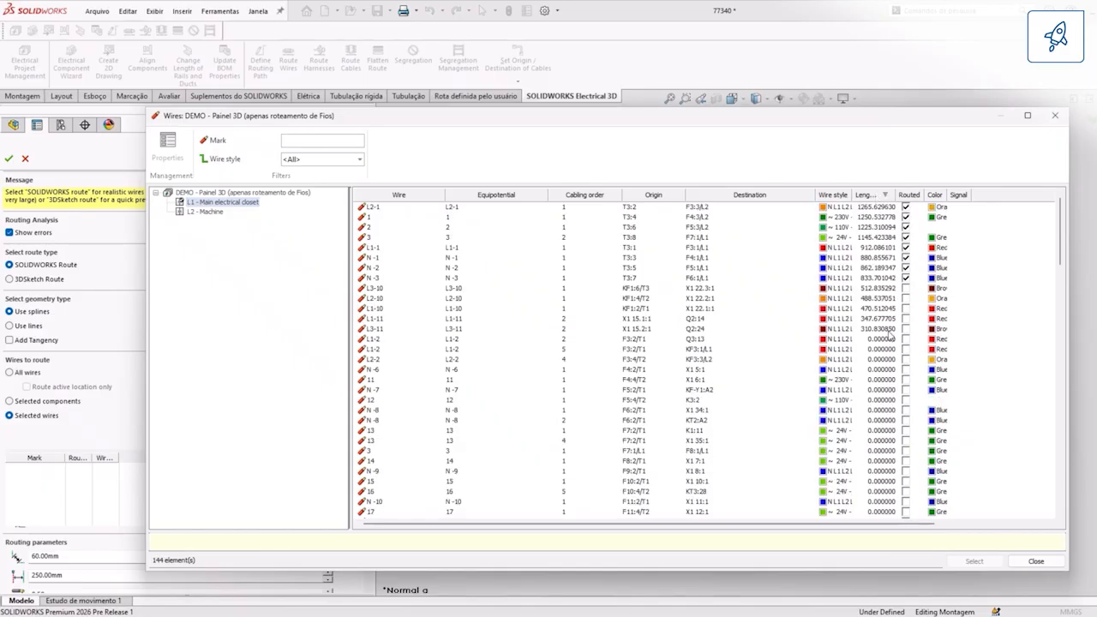
Step: Select the five wires L3-10, L2-10, L1-10, L1-11 and L3-11, and route them with splines
{"action": "left_click", "coordinate": [750, 289]}
{"action": "key", "text": "Up"}
{"action": "key", "text": "Up"}
{"action": "key", "text": "Up"}
{"action": "key", "text": "Up"}
{"action": "key", "text": "Up"}
{"action": "key", "text": "Up"}
{"action": "key", "text": "Up"}
{"action": "key", "text": "Up"}
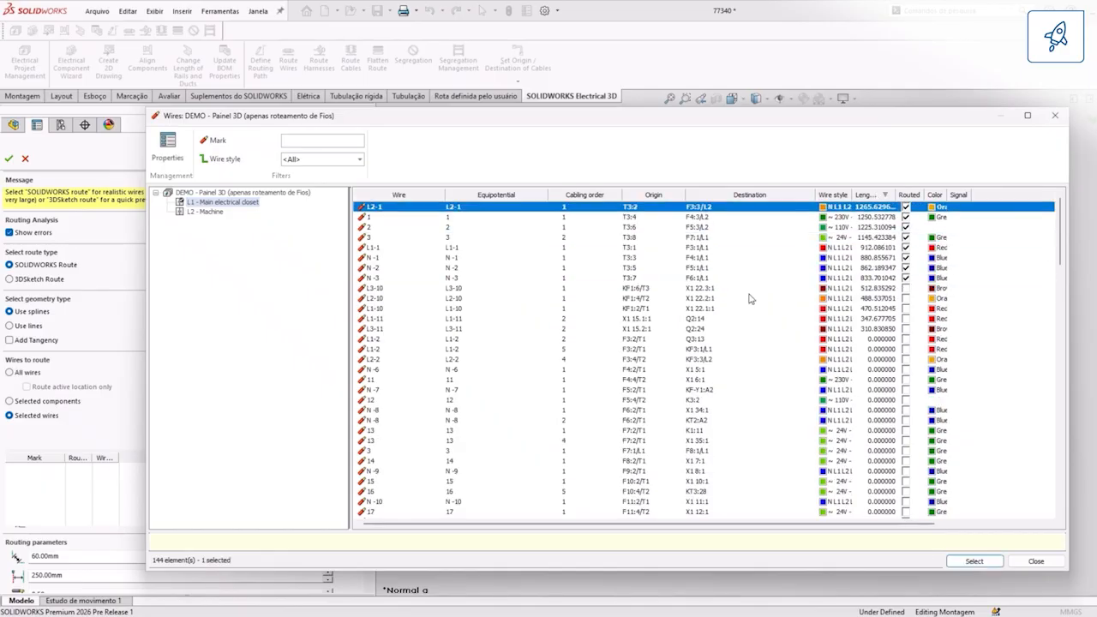
{"action": "left_click", "coordinate": [834, 290]}
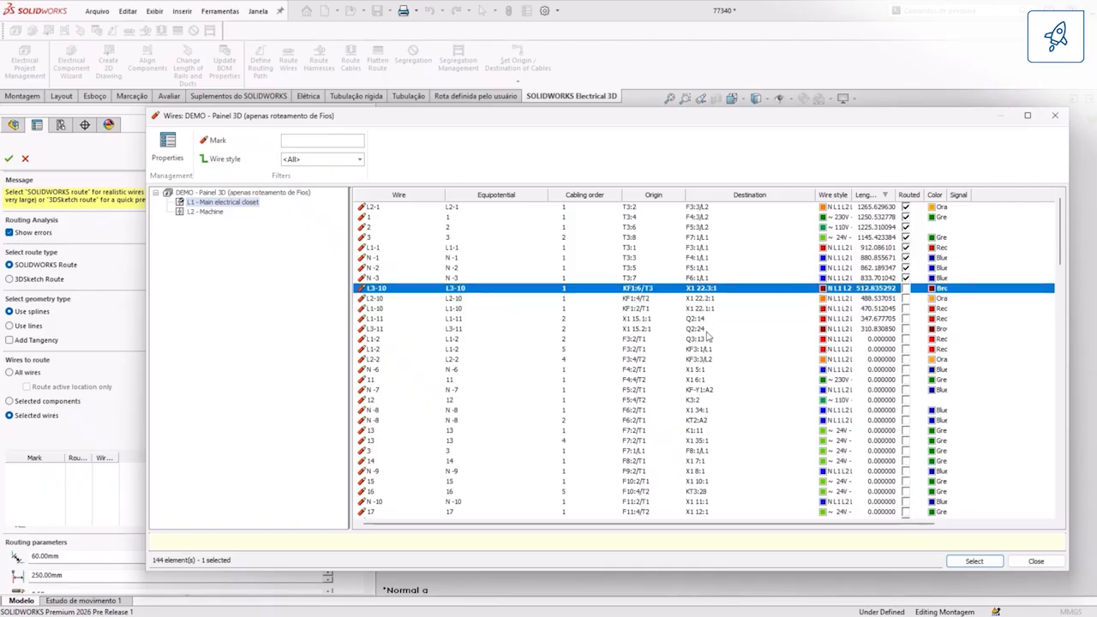
{"action": "left_click", "coordinate": [844, 331], "text": "shift"}
{"action": "left_click", "coordinate": [967, 562]}
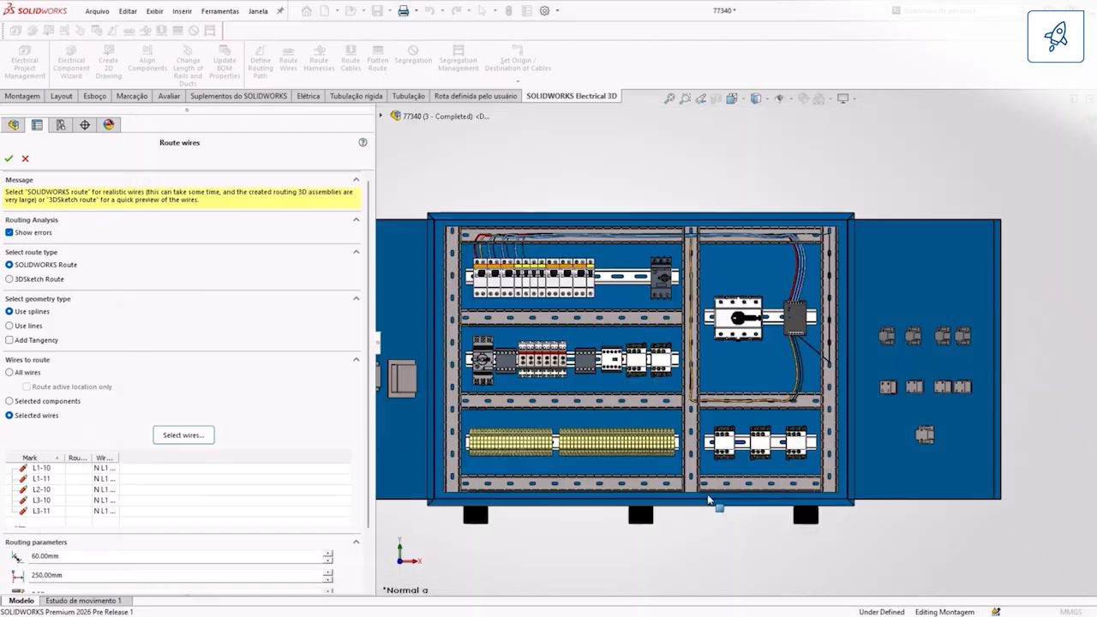
{"action": "left_click", "coordinate": [8, 159]}
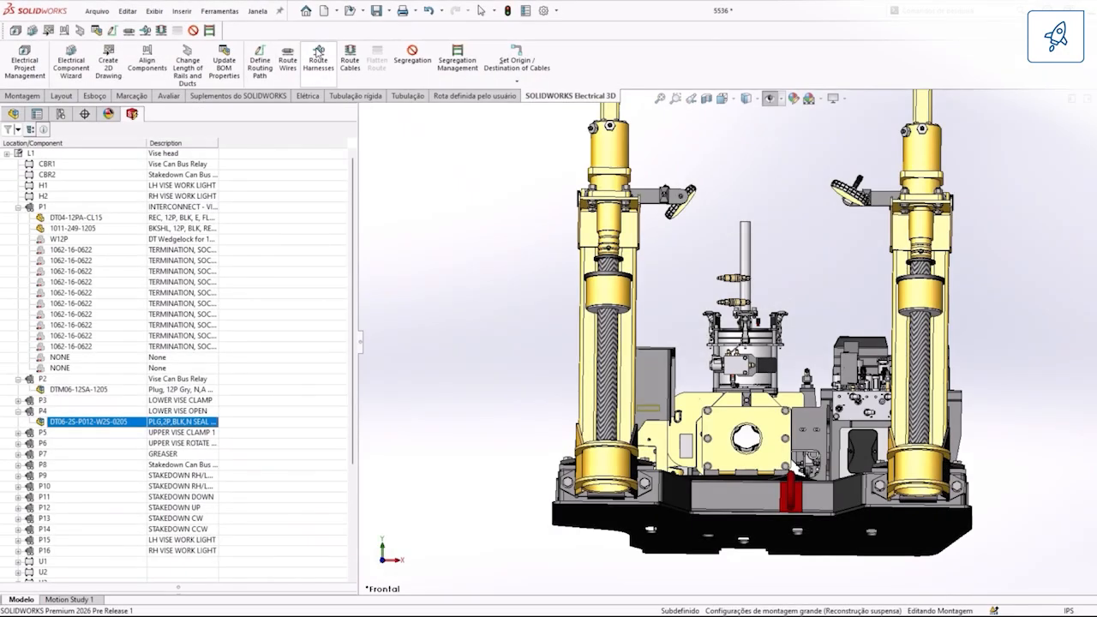
Step: In the vise assembly, set harness routing to selected harnesses and expand the components of harness H1 in the selector
{"action": "left_click", "coordinate": [318, 60]}
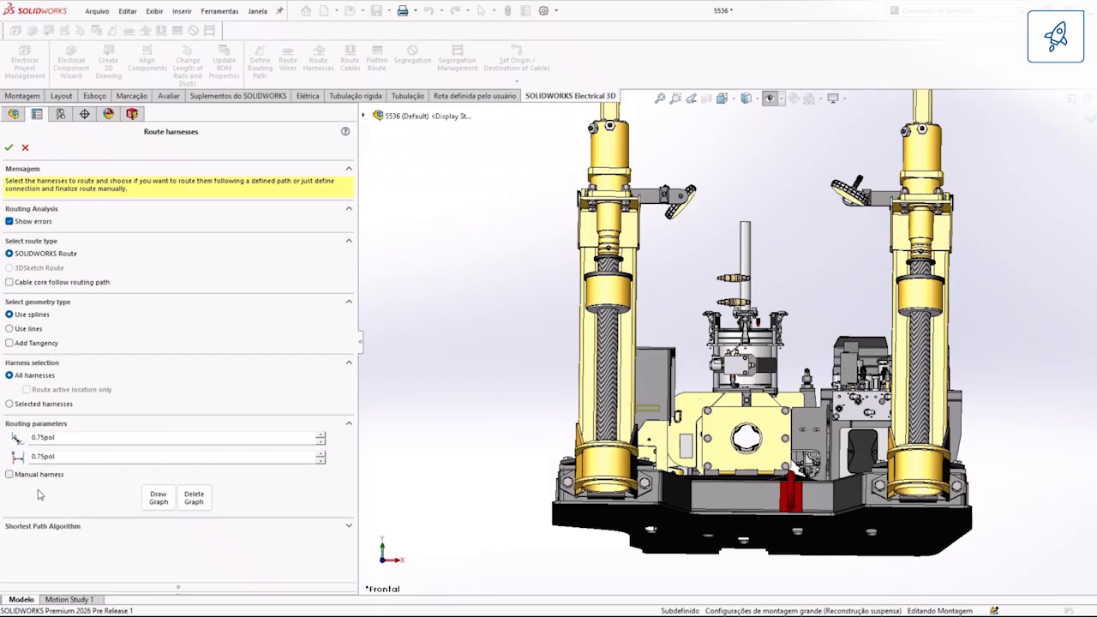
{"action": "left_click", "coordinate": [47, 404]}
{"action": "left_click", "coordinate": [196, 428]}
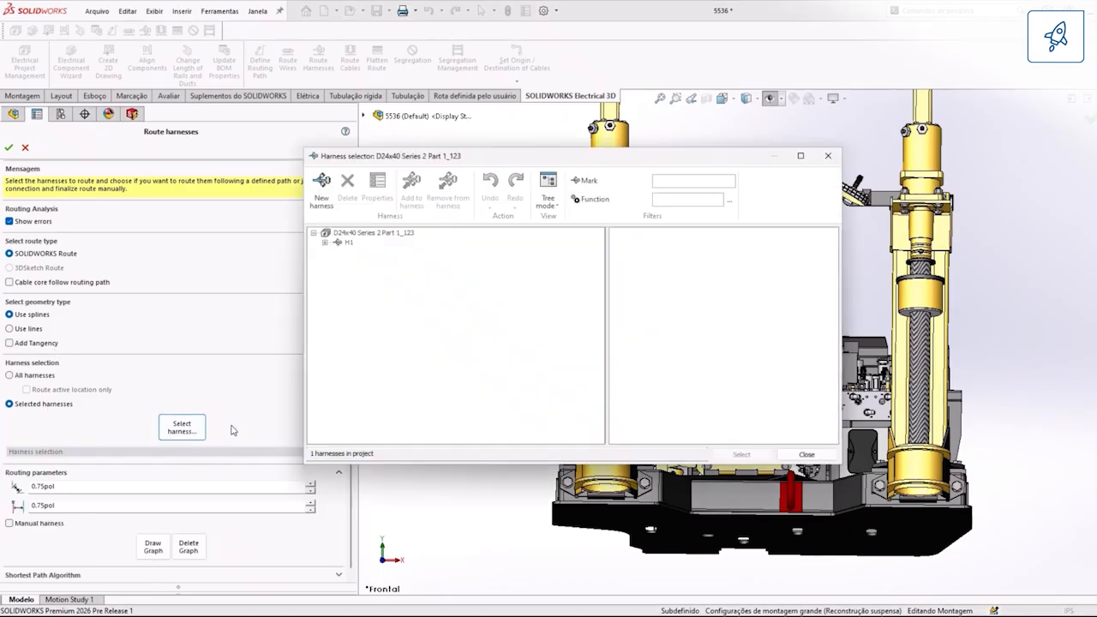
{"action": "double_click", "coordinate": [349, 244]}
{"action": "double_click", "coordinate": [372, 290]}
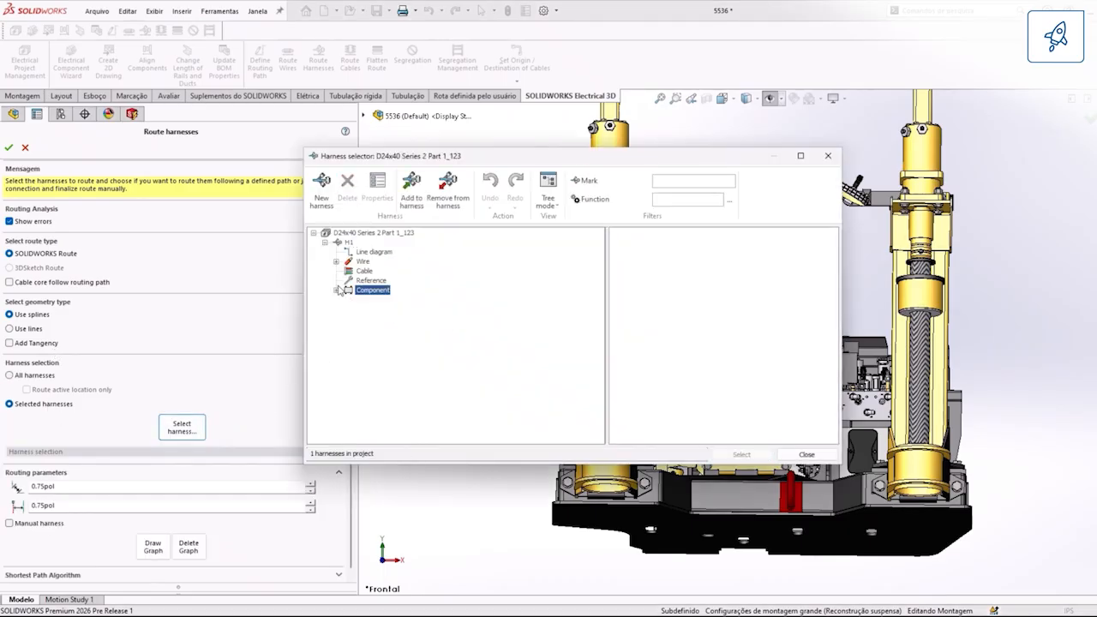
Step: Choose harness H1 and route it as a SOLIDWORKS route with splines, closing the routing analysis
{"action": "left_click", "coordinate": [374, 233]}
{"action": "left_click", "coordinate": [349, 243]}
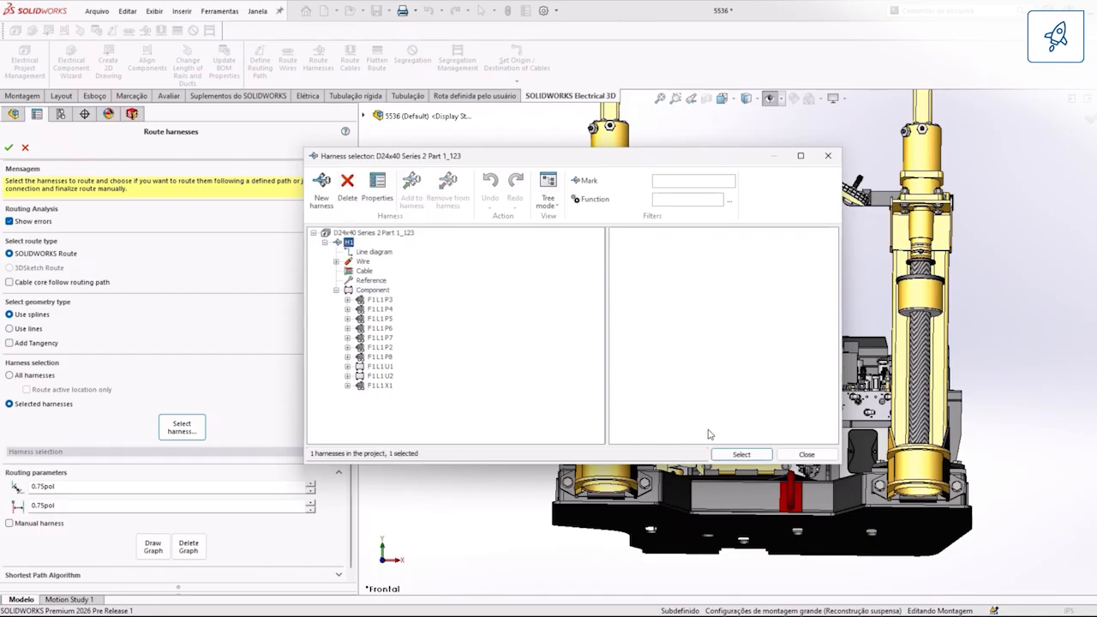
{"action": "left_click", "coordinate": [742, 455]}
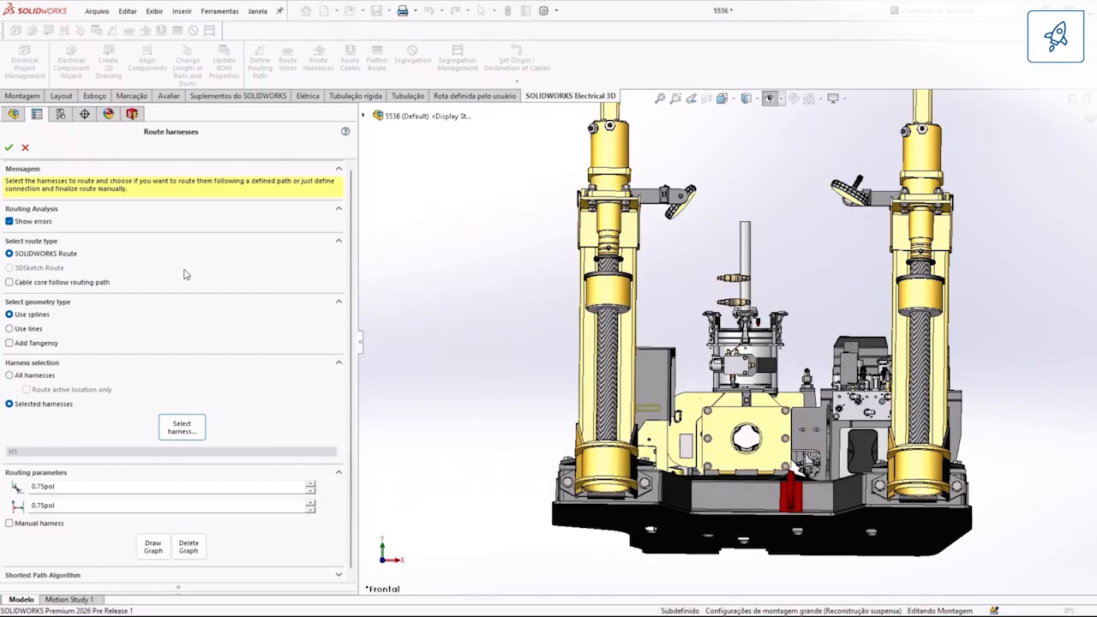
{"action": "left_click", "coordinate": [8, 148]}
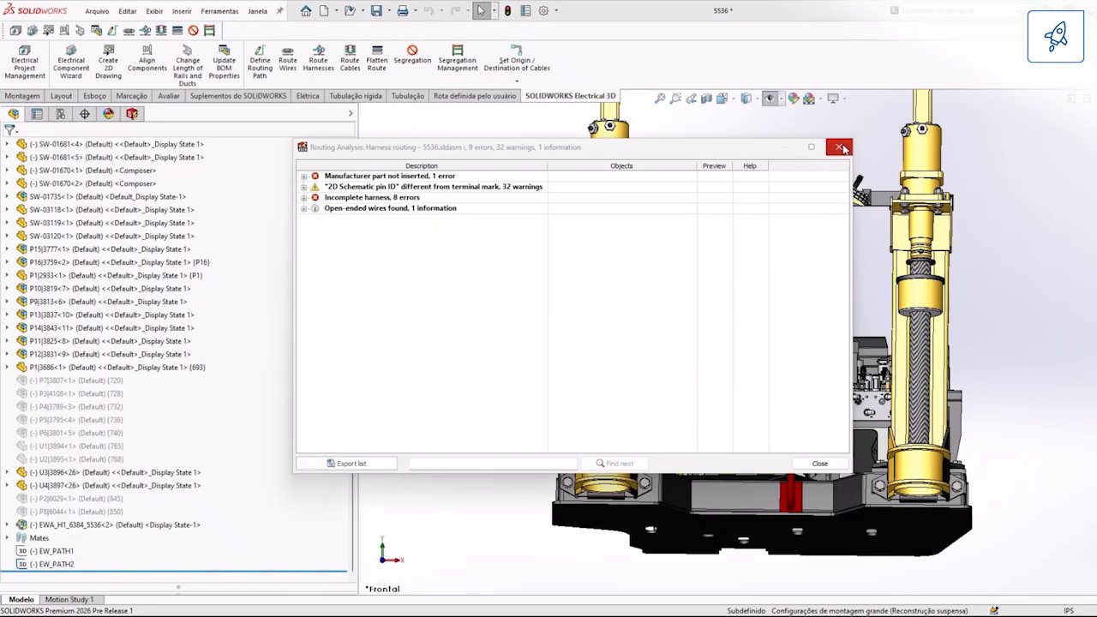
{"action": "left_click", "coordinate": [840, 147]}
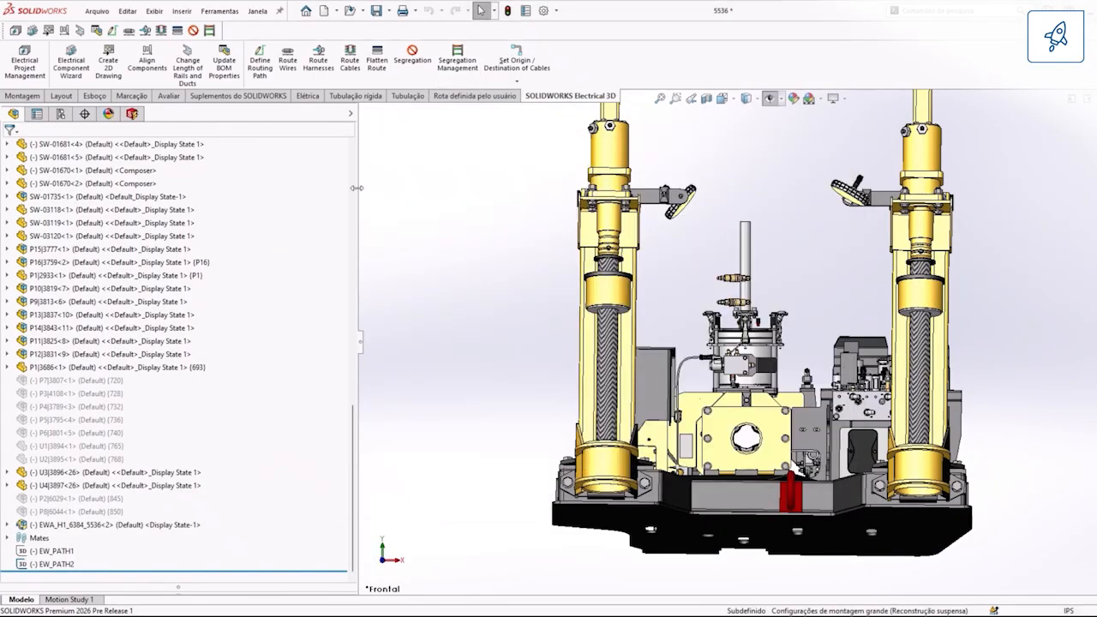
Step: Examine the routed harness subassembly EWA_H1_6384_5536 at its connector and isolate it from the rest of the machine
{"action": "left_click", "coordinate": [106, 524]}
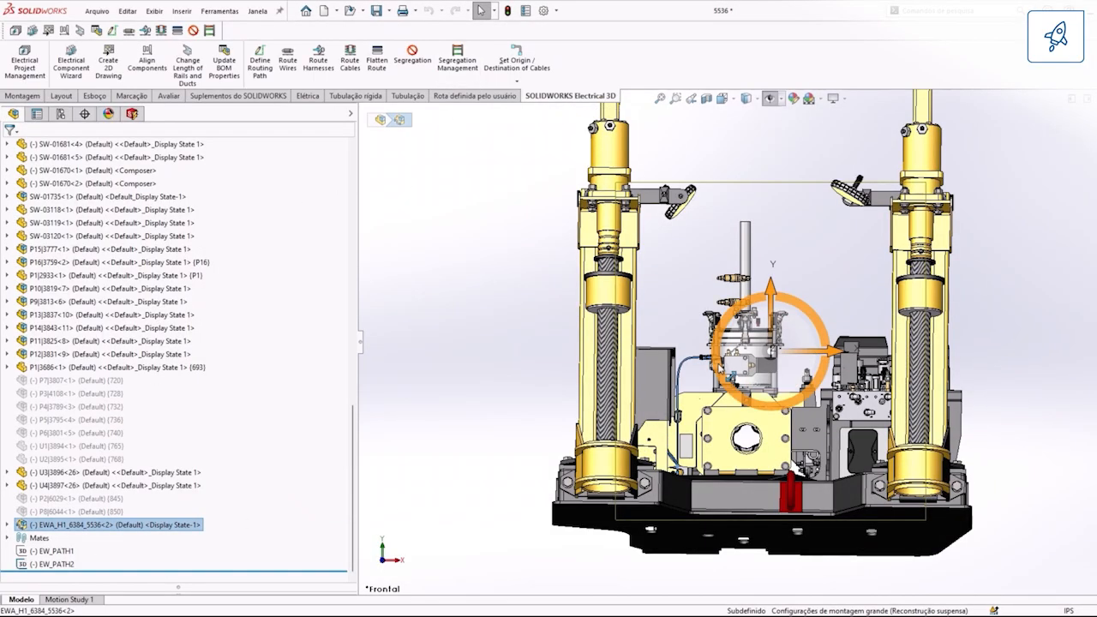
{"action": "scroll", "coordinate": [713, 367], "scroll_direction": "down", "scroll_amount": 10}
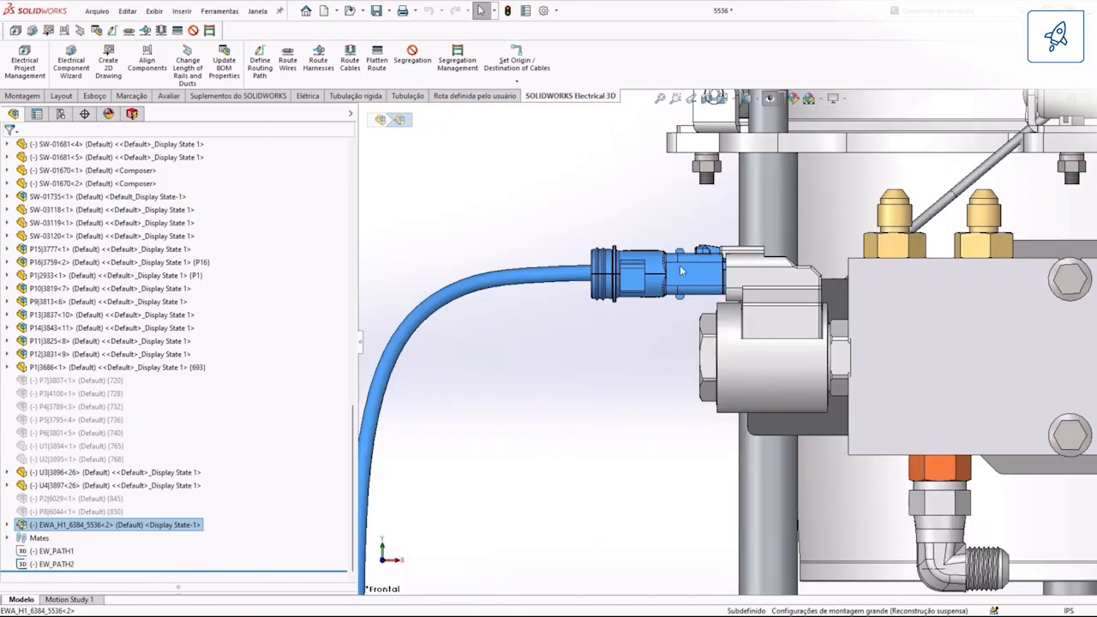
{"action": "scroll", "coordinate": [681, 271], "scroll_direction": "up", "scroll_amount": 10}
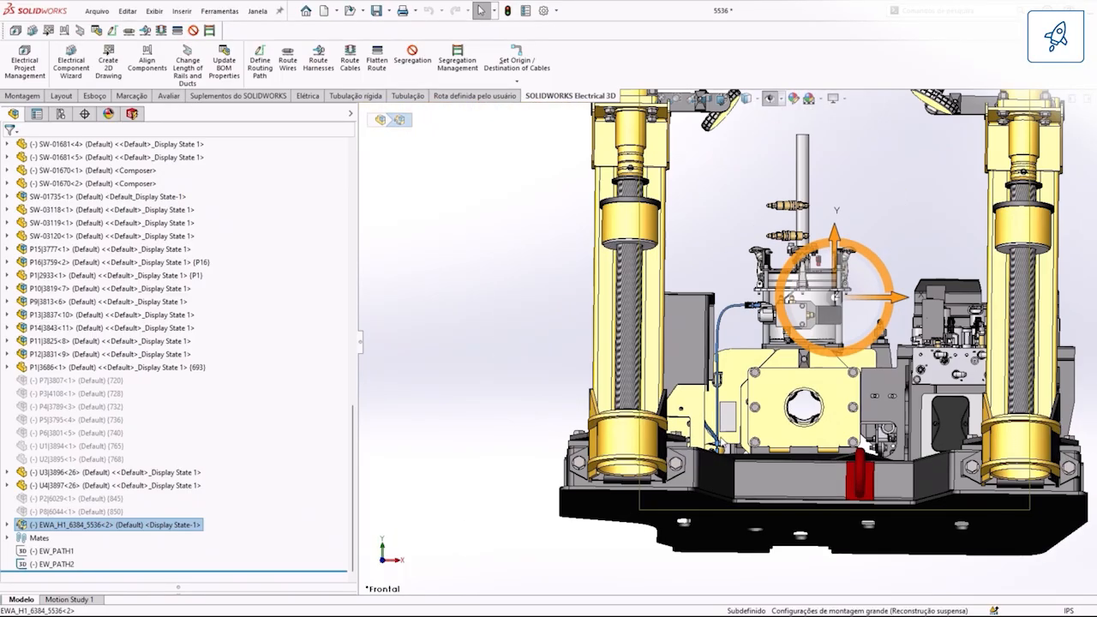
{"action": "scroll", "coordinate": [722, 444], "scroll_direction": "down", "scroll_amount": 2}
{"action": "right_click", "coordinate": [108, 525]}
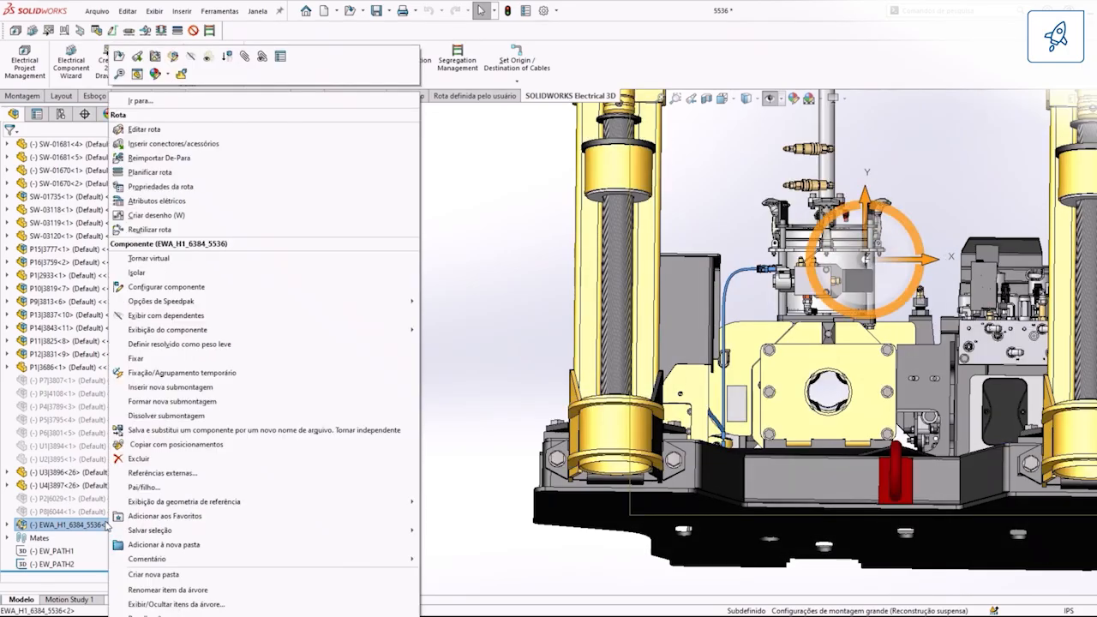
{"action": "left_click", "coordinate": [137, 272]}
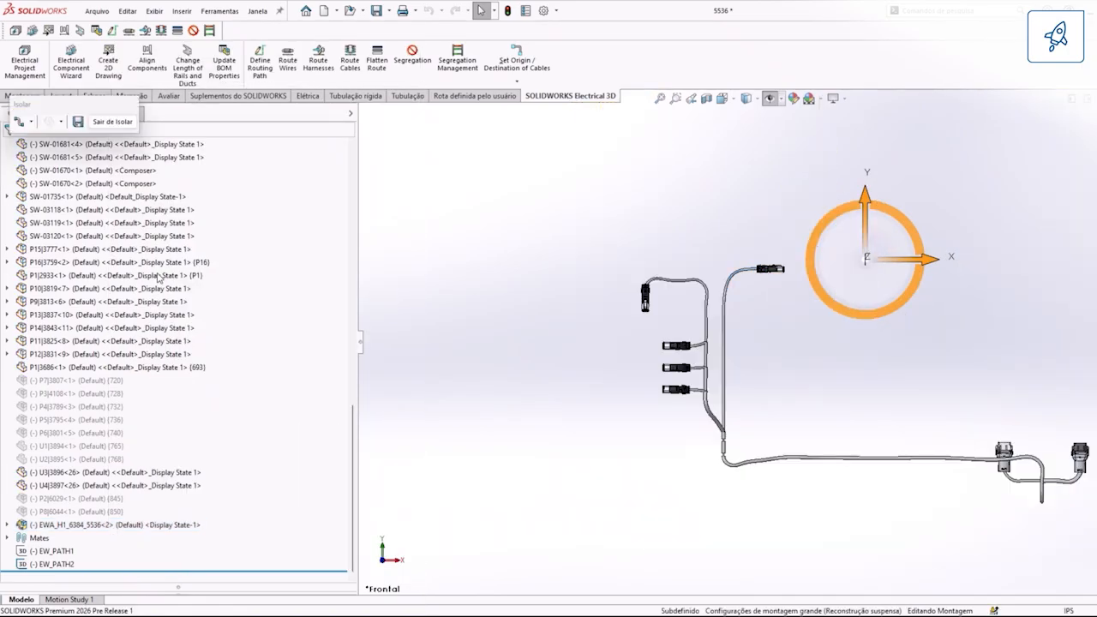
Step: Examine the isolated harness up close at its cable branches and black Deutsch connector
{"action": "scroll", "coordinate": [696, 399], "scroll_direction": "down", "scroll_amount": 5}
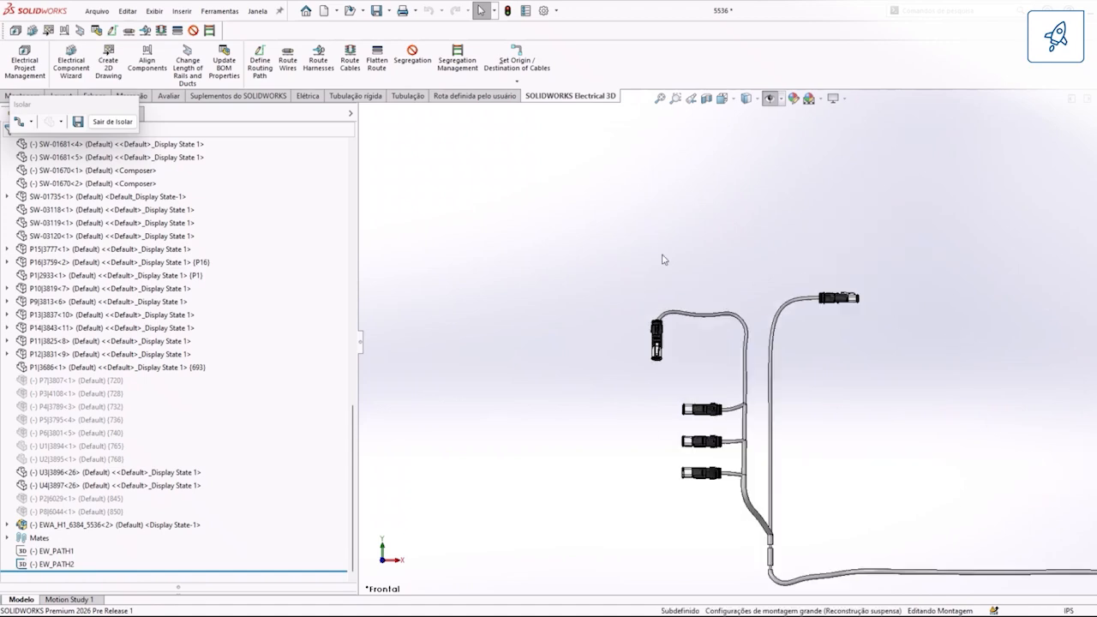
{"action": "middle_click_drag", "start_coordinate": [592, 370], "coordinate": [543, 373]}
{"action": "scroll", "coordinate": [583, 343], "scroll_direction": "down", "scroll_amount": 4}
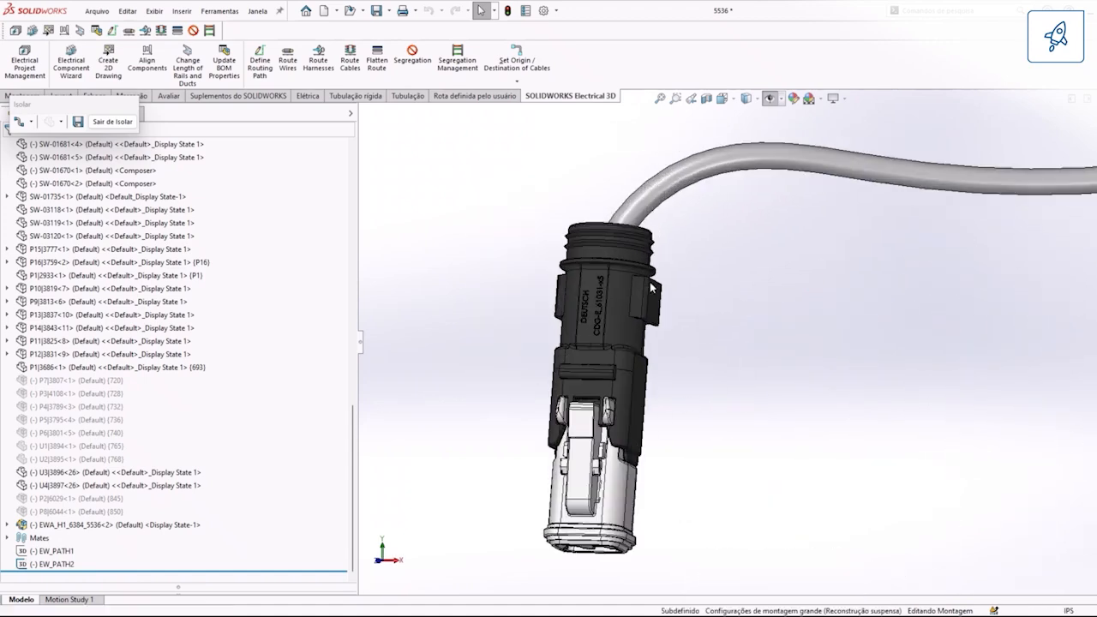
{"action": "scroll", "coordinate": [660, 384], "scroll_direction": "up", "scroll_amount": 8}
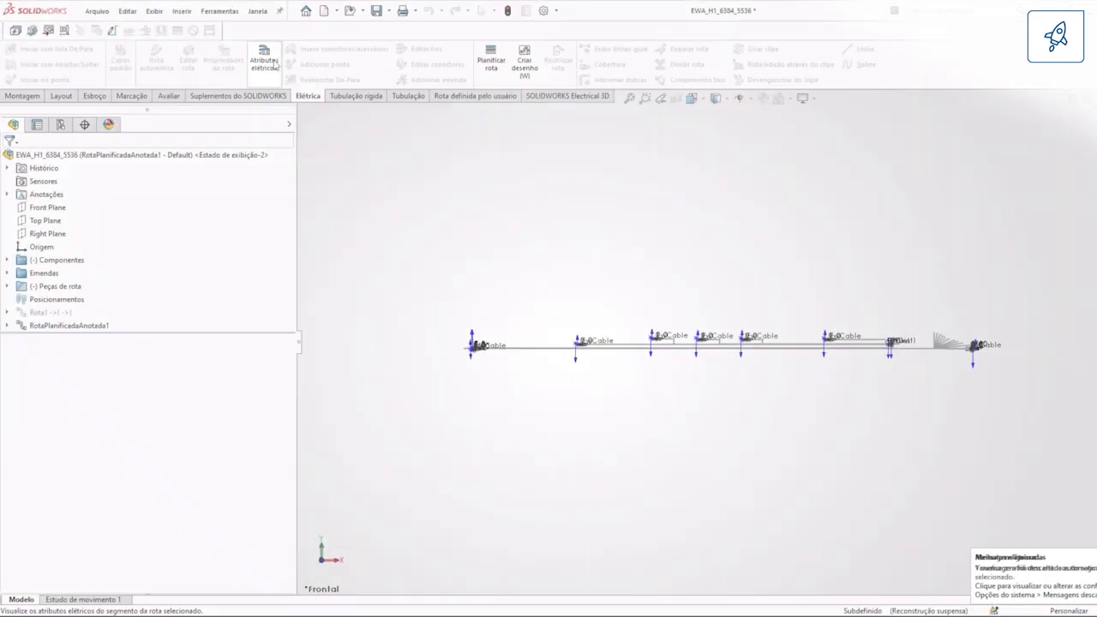
Step: Show the electrical attributes of the flattened harness route and view the properties of wire 1_Gray
{"action": "left_click", "coordinate": [264, 59]}
{"action": "left_click", "coordinate": [77, 328]}
{"action": "left_click", "coordinate": [77, 349]}
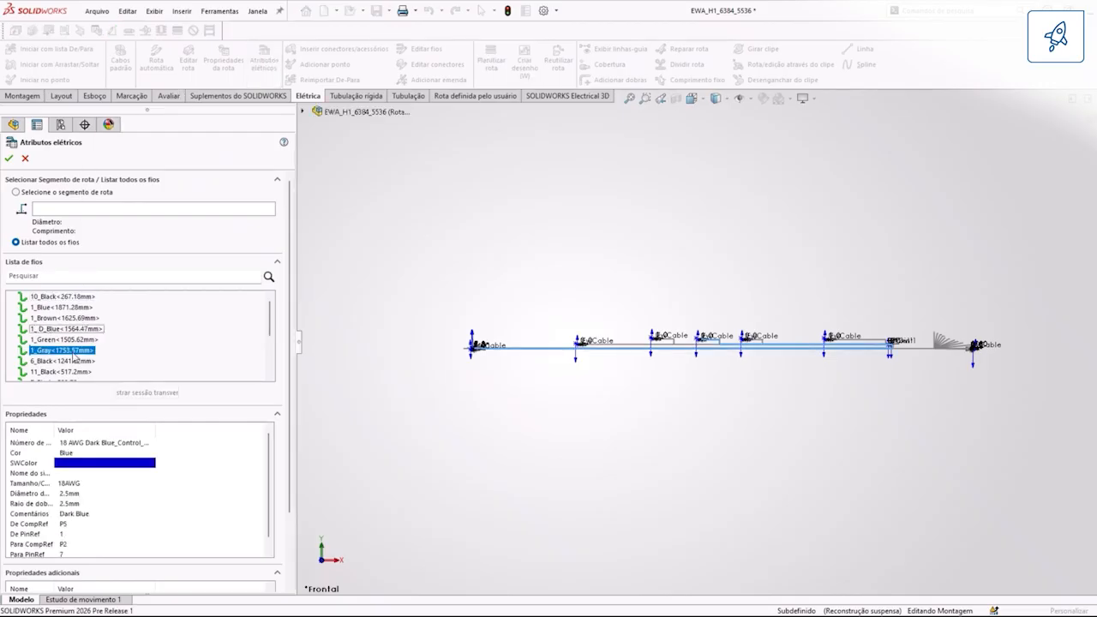
Step: Review the wires running through a selected segment of the flattened route, and close the electrical attributes without changes
{"action": "left_click", "coordinate": [16, 192]}
{"action": "left_click", "coordinate": [517, 348]}
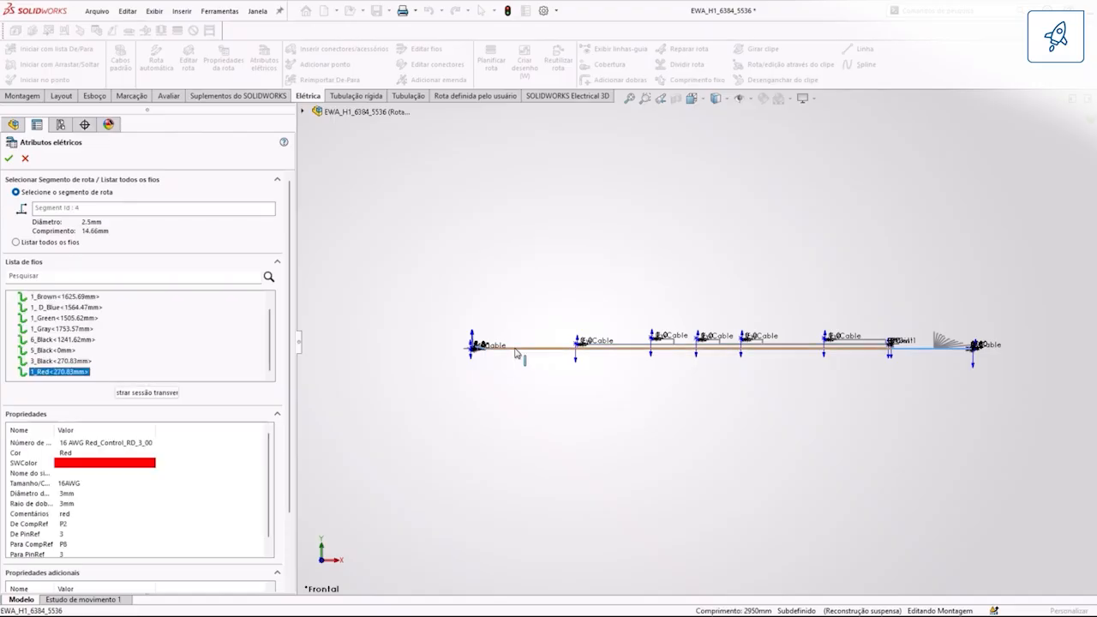
{"action": "scroll", "coordinate": [57, 313], "scroll_direction": "up", "scroll_amount": 1}
{"action": "left_click", "coordinate": [52, 299]}
{"action": "left_click", "coordinate": [52, 318]}
{"action": "left_click", "coordinate": [53, 340]}
{"action": "left_click", "coordinate": [53, 352]}
{"action": "scroll", "coordinate": [53, 353], "scroll_direction": "down", "scroll_amount": 1}
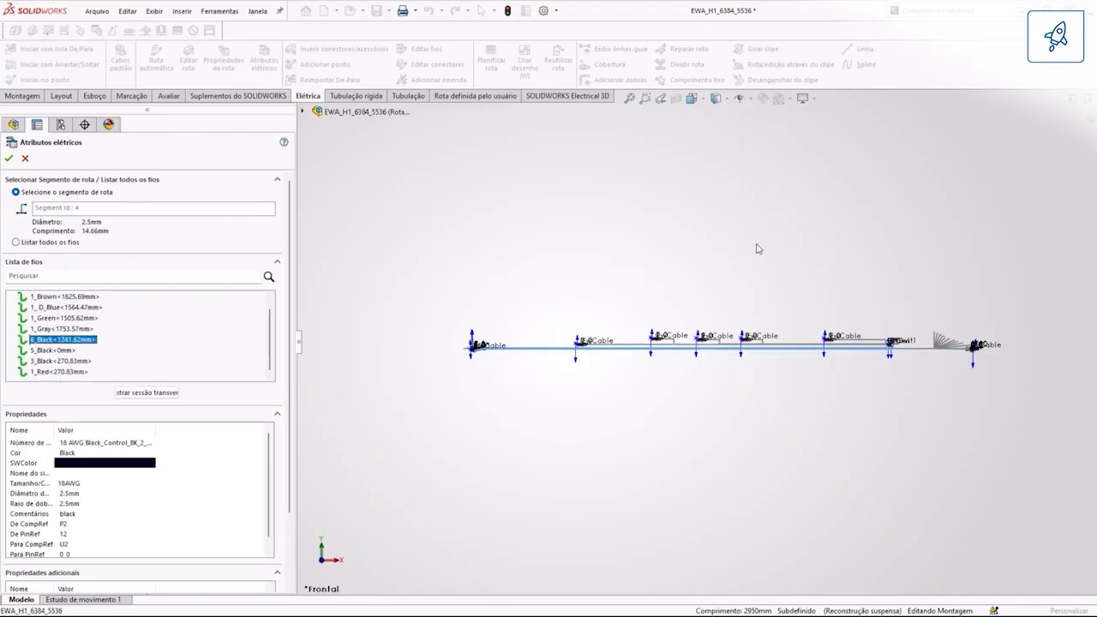
{"action": "left_click", "coordinate": [25, 158]}
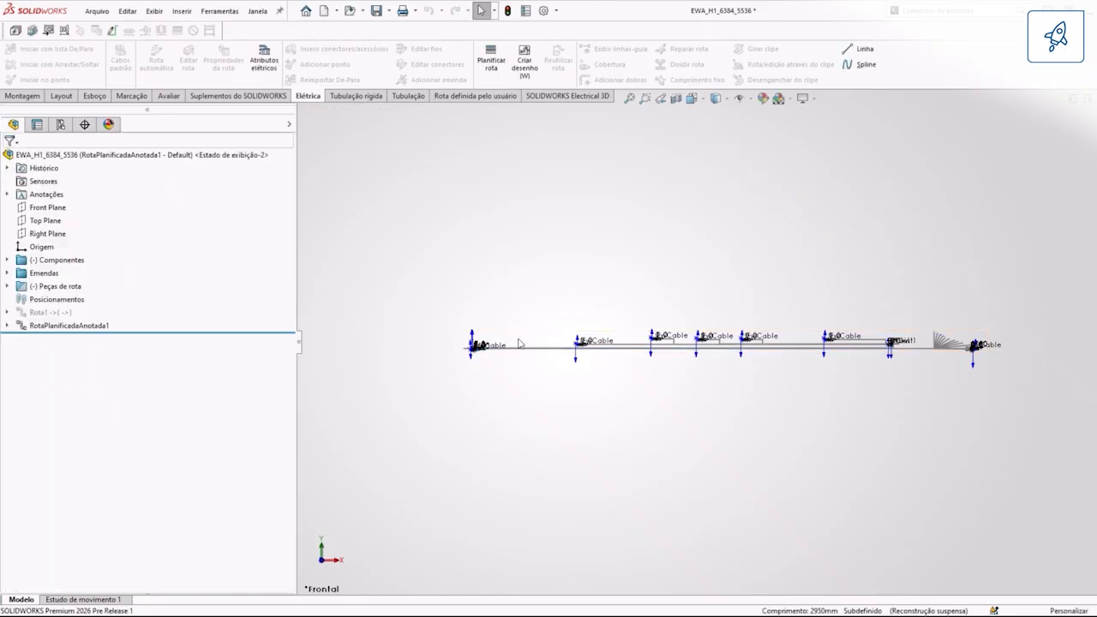
Step: Examine the connectors and cable branches along the flattened harness route
{"action": "scroll", "coordinate": [481, 319], "scroll_direction": "down", "scroll_amount": 6}
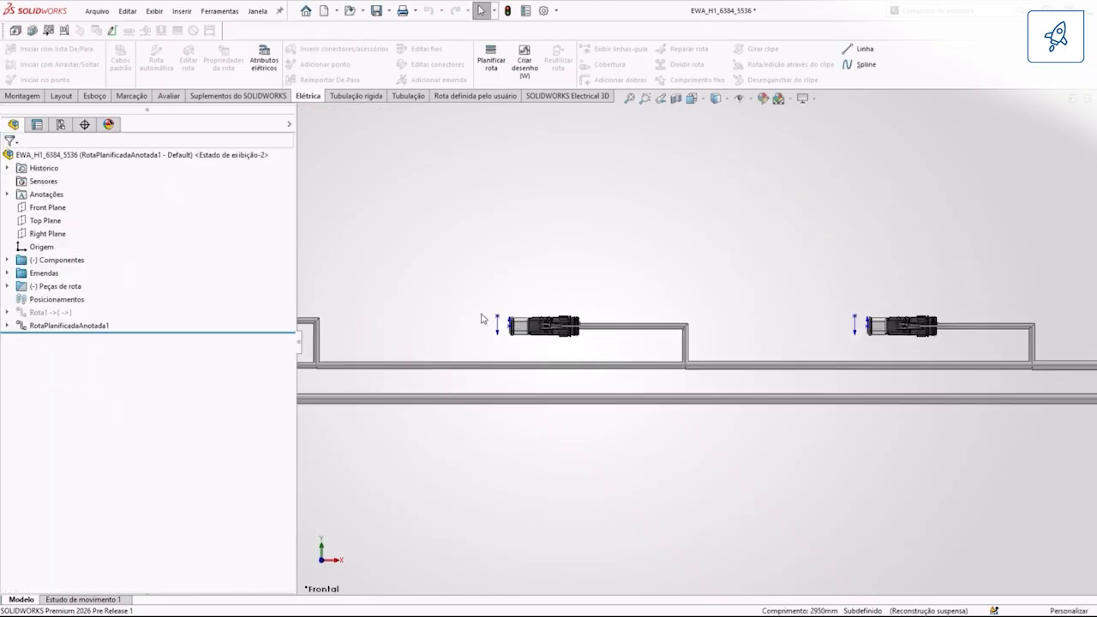
{"action": "left_click", "coordinate": [739, 99]}
{"action": "scroll", "coordinate": [531, 389], "scroll_direction": "up", "scroll_amount": 4}
{"action": "scroll", "coordinate": [845, 331], "scroll_direction": "up", "scroll_amount": 2}
{"action": "scroll", "coordinate": [970, 338], "scroll_direction": "down", "scroll_amount": 2}
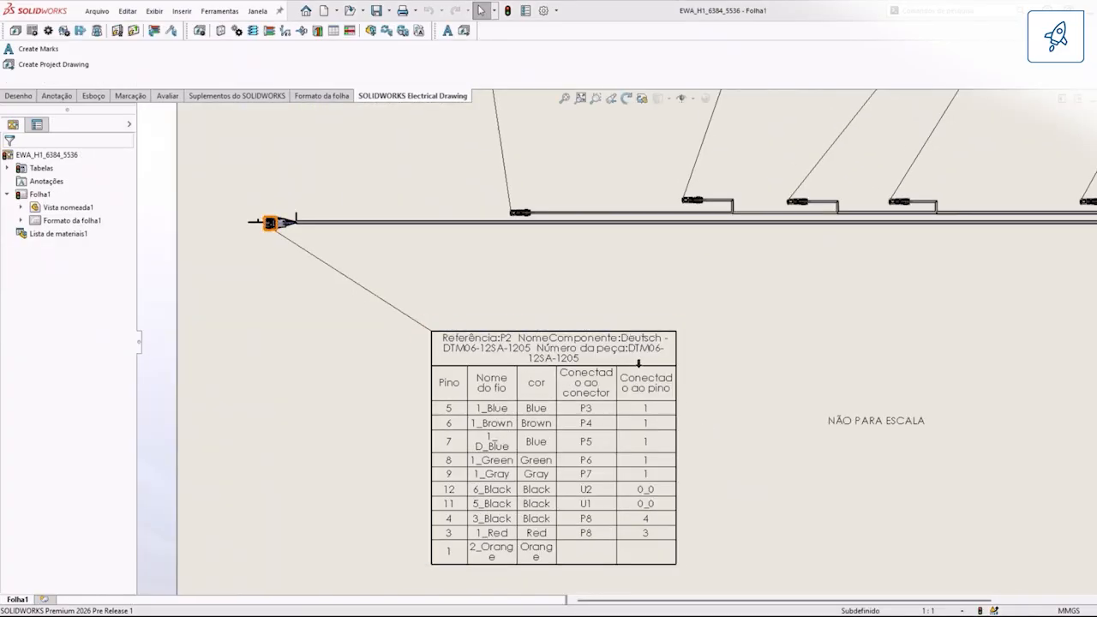
Step: Add a column after the last one in the P2 connector table, using the route property Conectado ao conector
{"action": "double_click", "coordinate": [639, 363]}
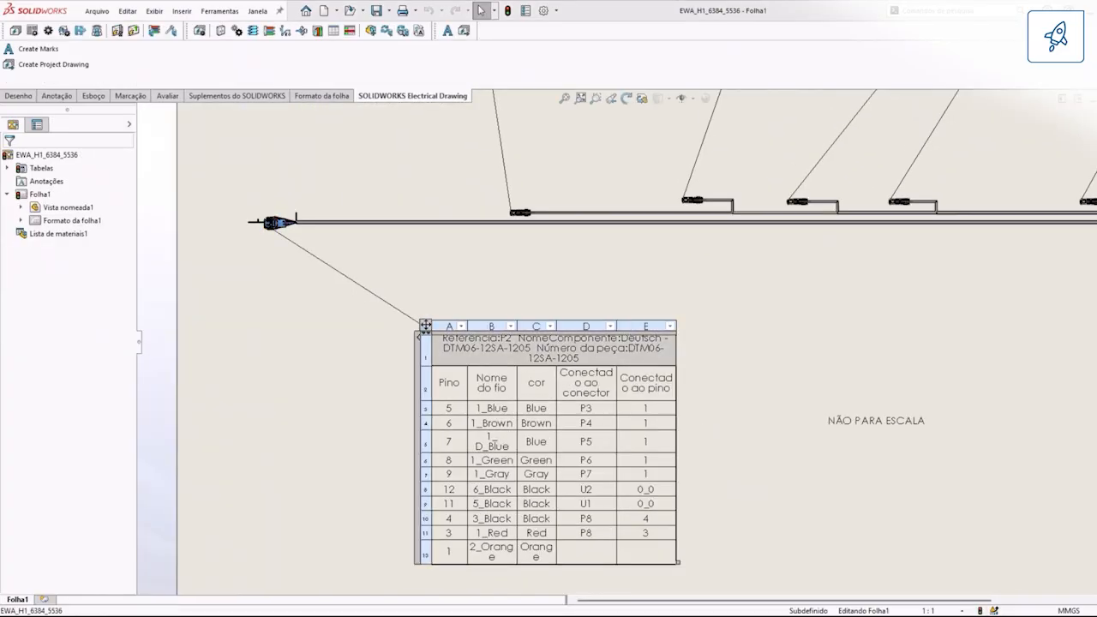
{"action": "left_click", "coordinate": [646, 315]}
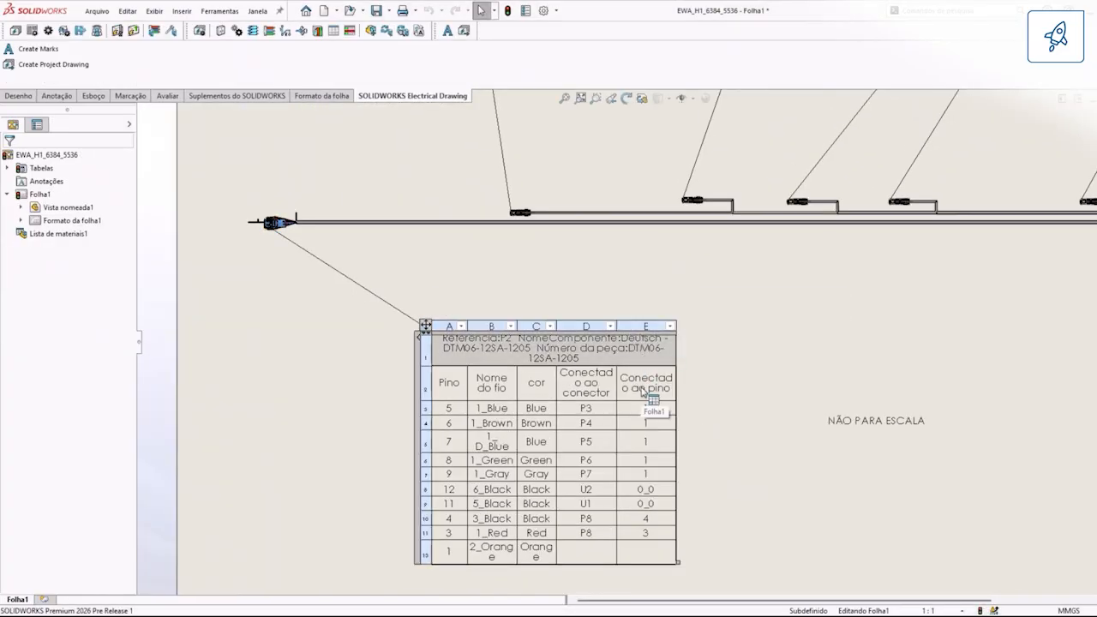
{"action": "left_click", "coordinate": [646, 384]}
{"action": "right_click", "coordinate": [645, 388]}
{"action": "mouse_move", "coordinate": [710, 442]}
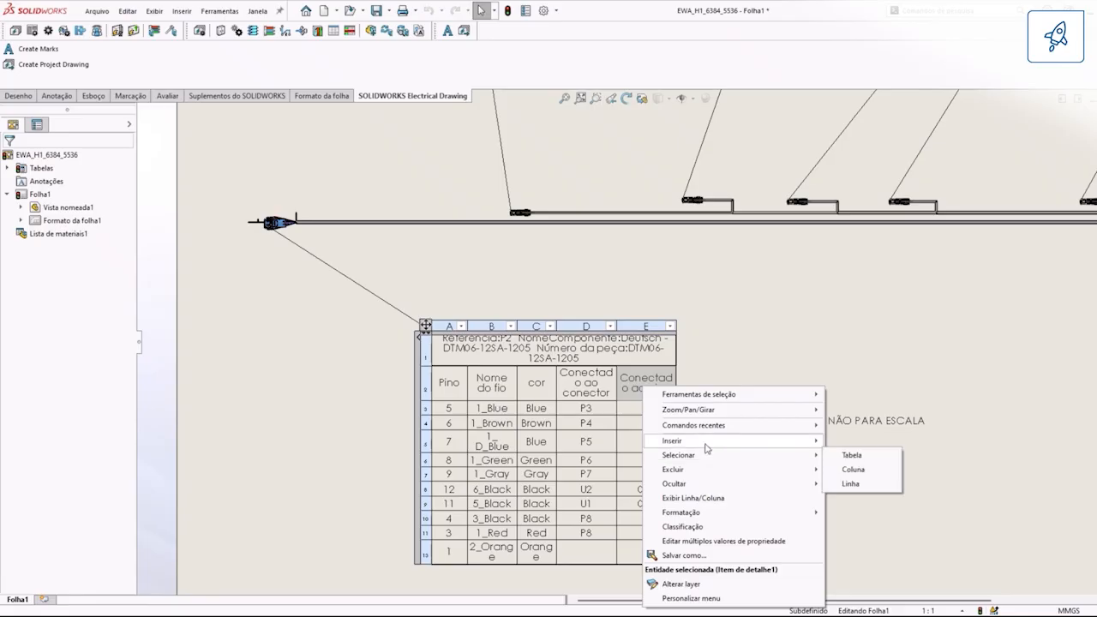
{"action": "left_click", "coordinate": [864, 441]}
{"action": "left_click", "coordinate": [677, 284]}
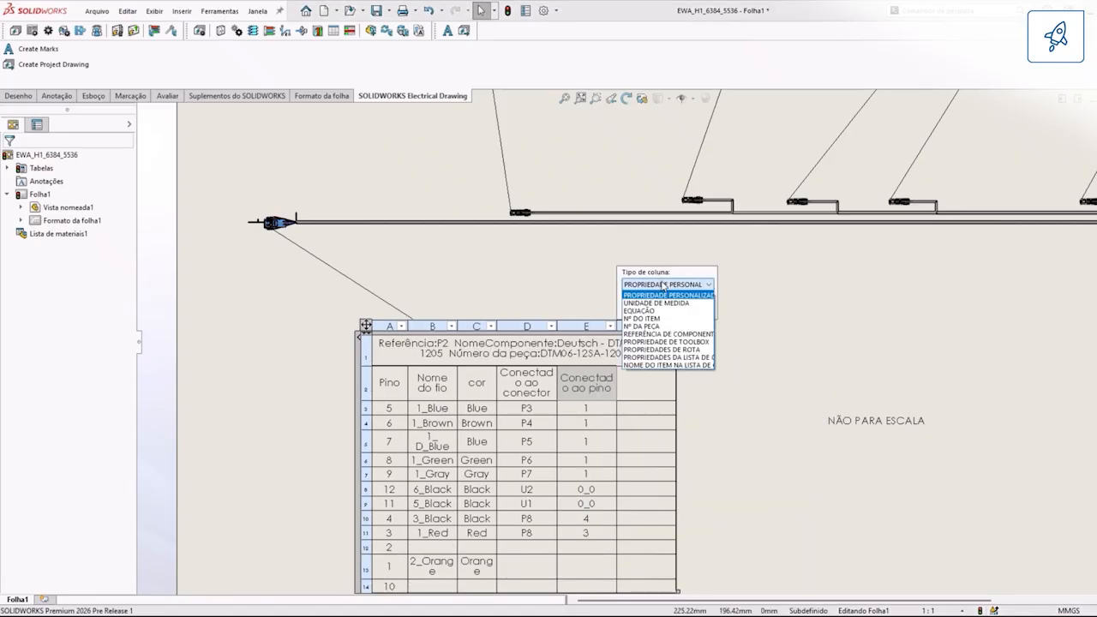
{"action": "left_click", "coordinate": [660, 350]}
{"action": "left_click", "coordinate": [658, 310]}
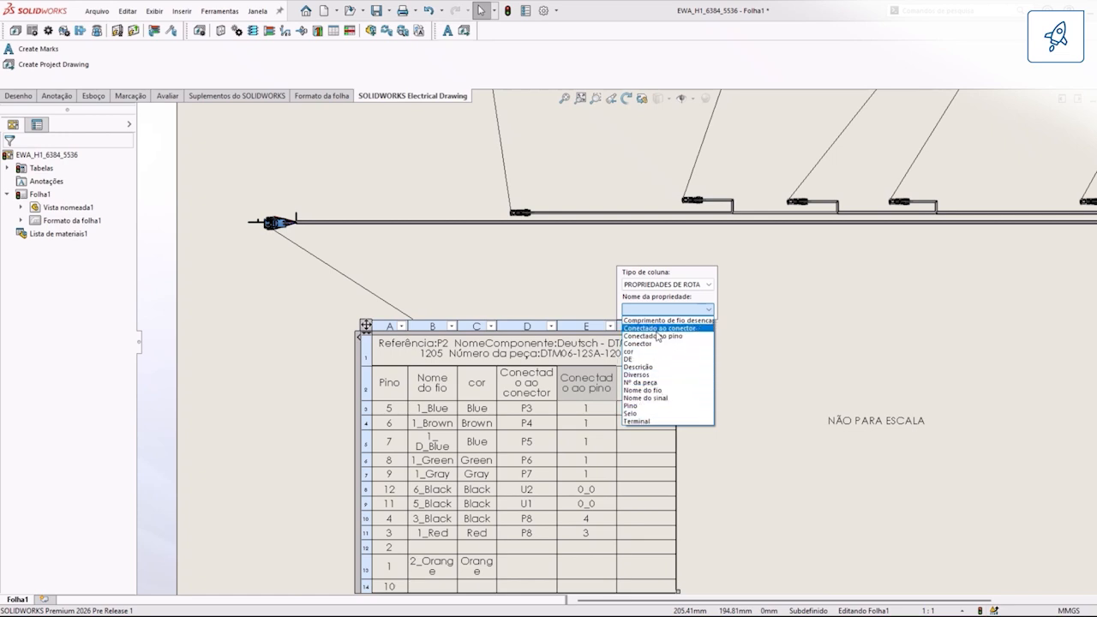
{"action": "left_click", "coordinate": [661, 330]}
{"action": "left_click", "coordinate": [602, 315]}
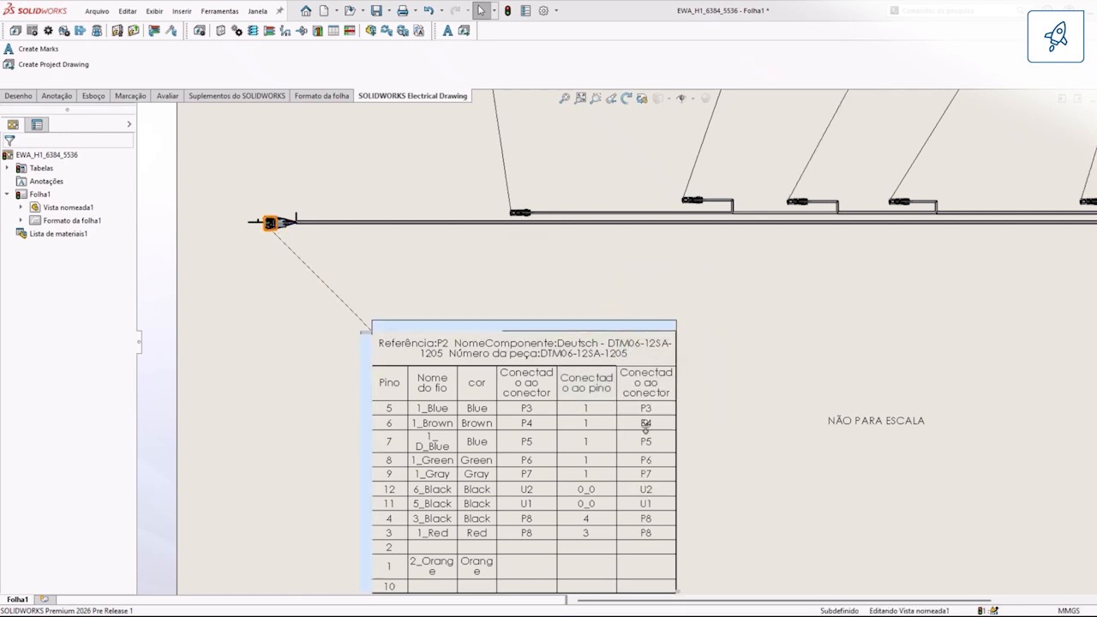
Step: Add another column at the end of the P2 connector table with the route property Conectado ao pino
{"action": "right_click", "coordinate": [645, 382]}
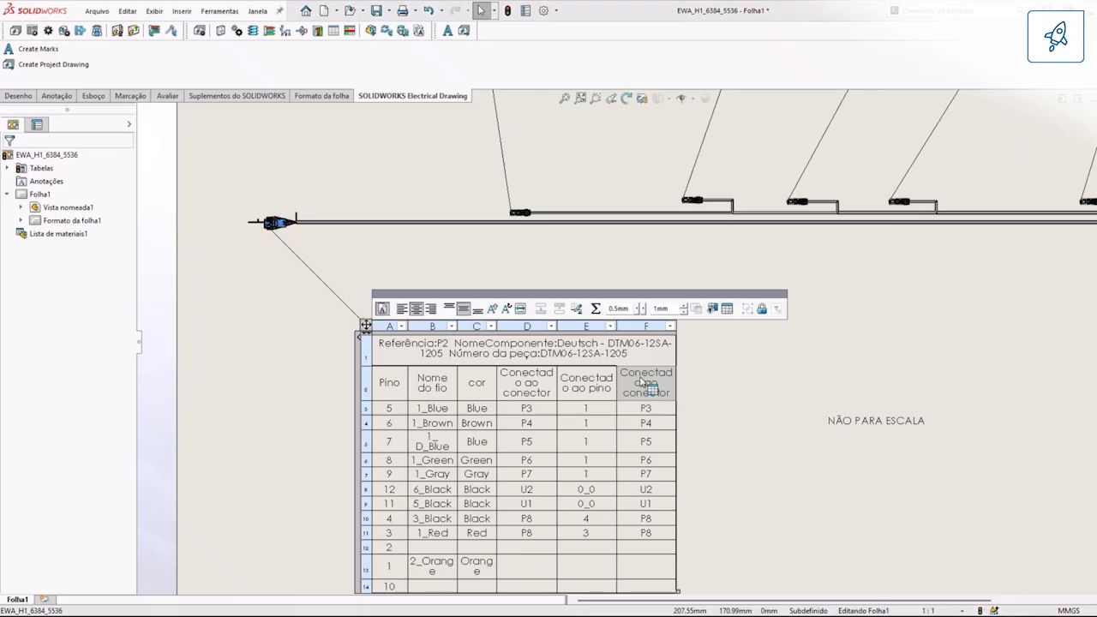
{"action": "mouse_move", "coordinate": [694, 433]}
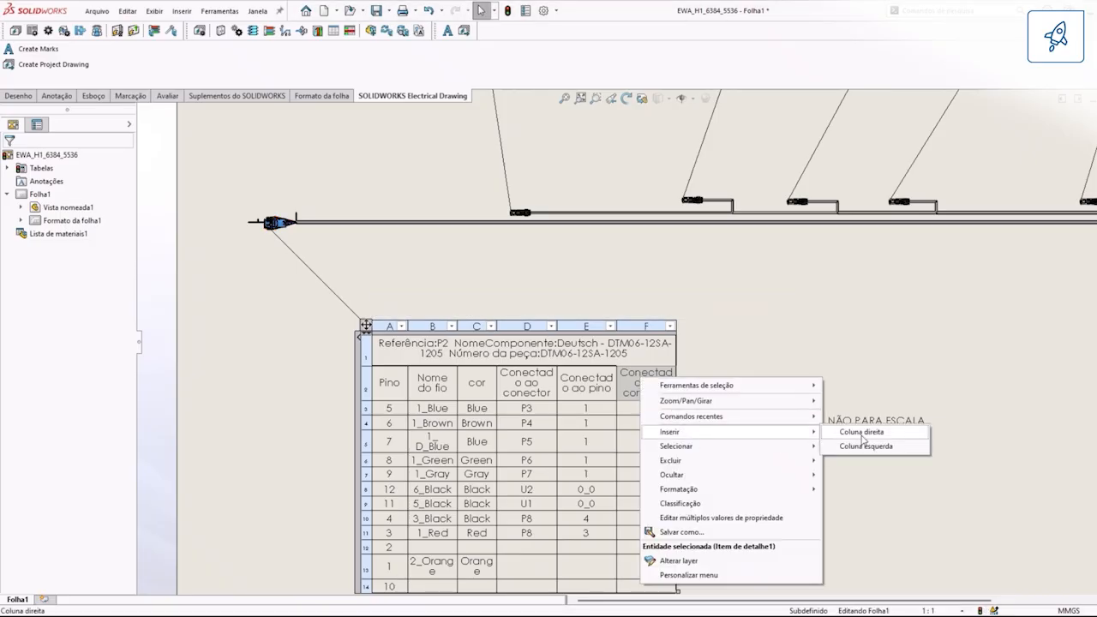
{"action": "left_click", "coordinate": [861, 432]}
{"action": "left_click", "coordinate": [667, 284]}
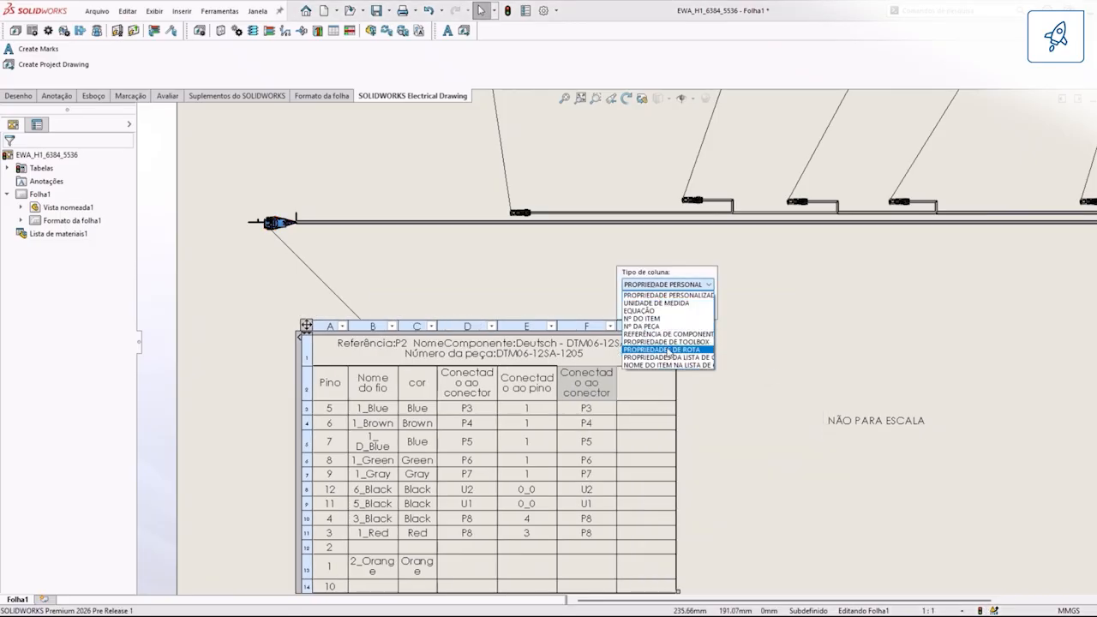
{"action": "left_click", "coordinate": [668, 350]}
{"action": "left_click", "coordinate": [669, 309]}
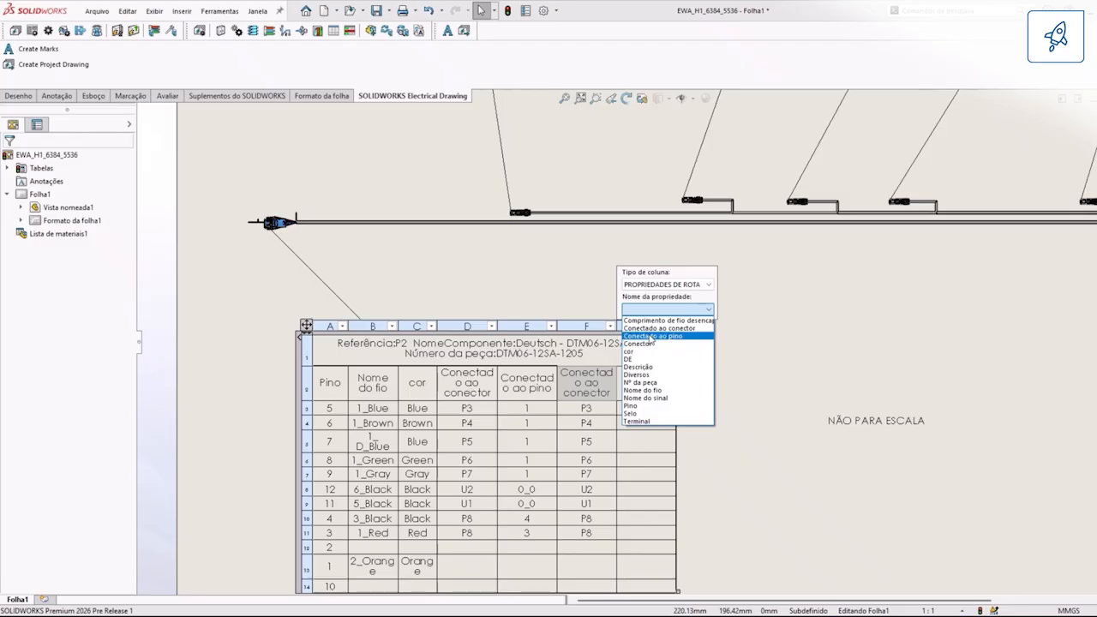
{"action": "left_click", "coordinate": [652, 336]}
{"action": "left_click", "coordinate": [602, 315]}
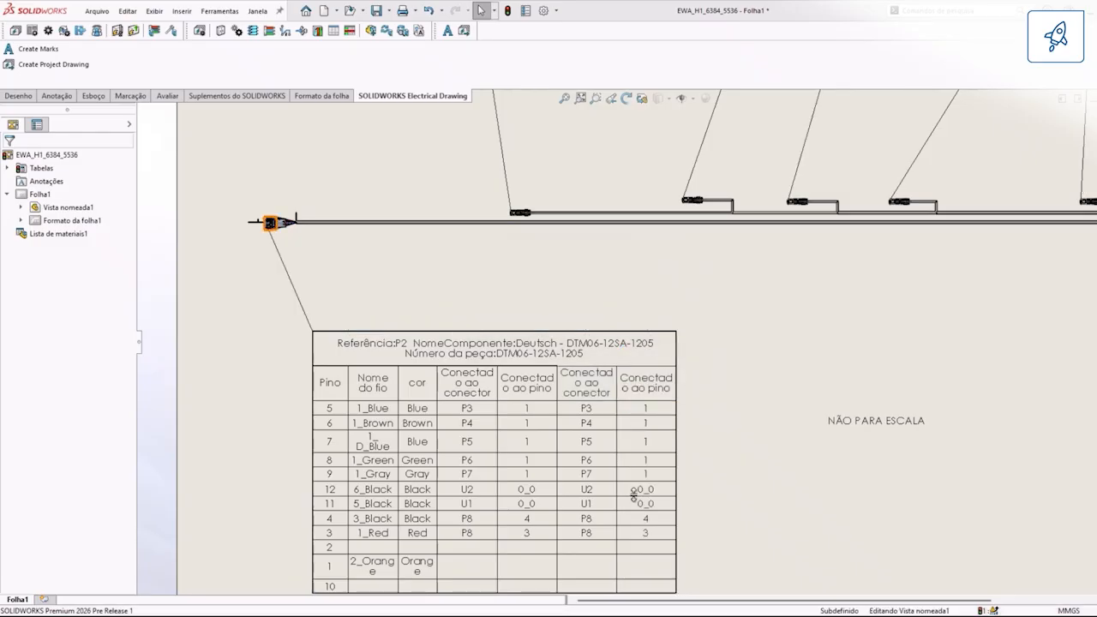
{"action": "scroll", "coordinate": [836, 379], "scroll_direction": "down", "scroll_amount": 2}
{"action": "key", "text": "f"}
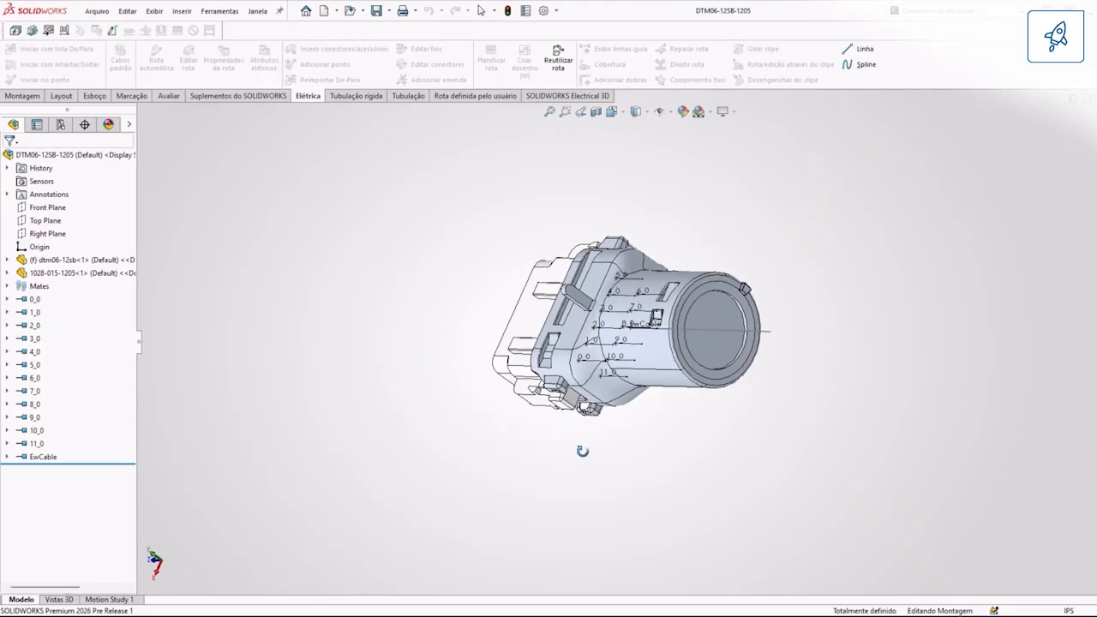
Step: In the DTM06-12SB-1205 connector assembly, open the connection point parameters for viewing and editing from point 0_0
{"action": "mouse_move", "coordinate": [583, 448]}
{"action": "middle_mouse_down"}
{"action": "mouse_move", "coordinate": [759, 345]}
{"action": "mouse_move", "coordinate": [623, 368]}
{"action": "mouse_move", "coordinate": [620, 411]}
{"action": "middle_mouse_up"}
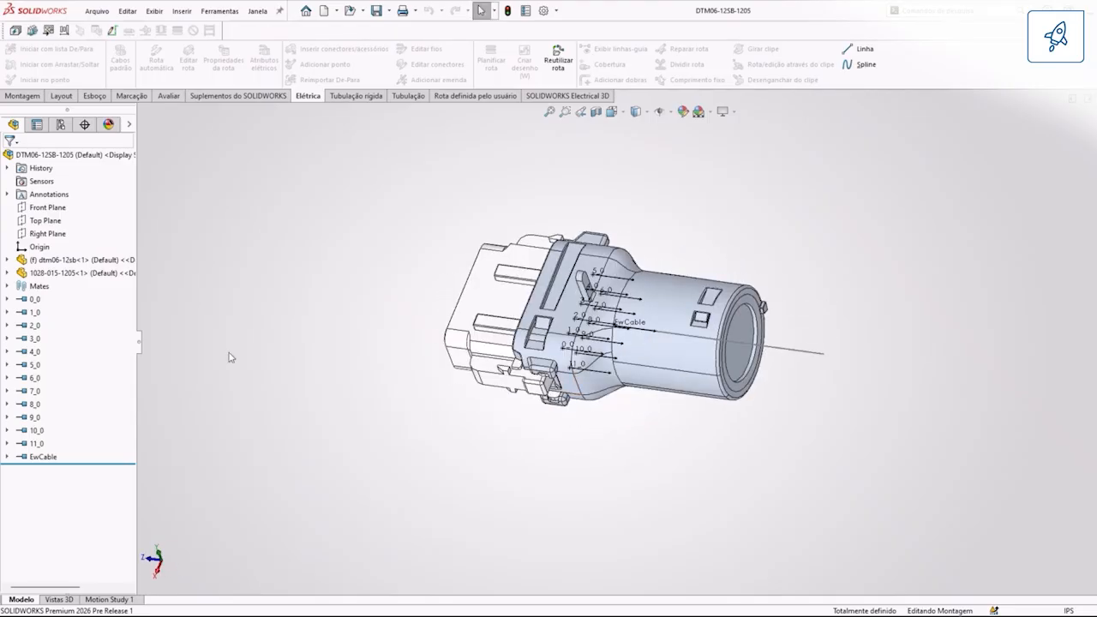
{"action": "left_click", "coordinate": [34, 299]}
{"action": "right_click", "coordinate": [34, 299]}
{"action": "left_click", "coordinate": [112, 514]}
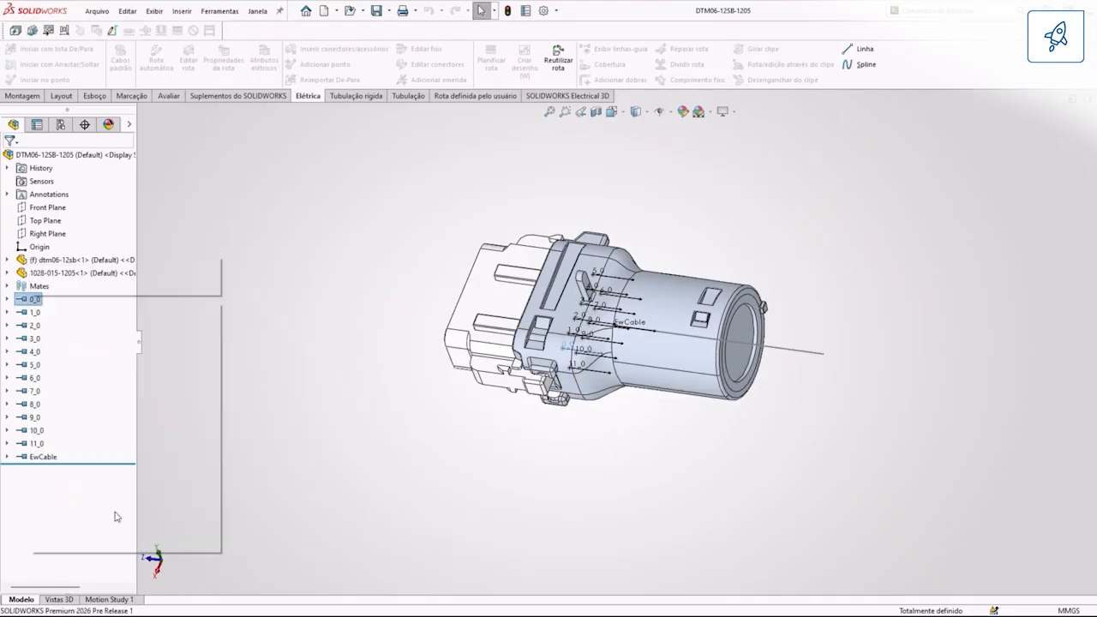
{"action": "left_click_drag", "start_coordinate": [498, 212], "coordinate": [375, 198]}
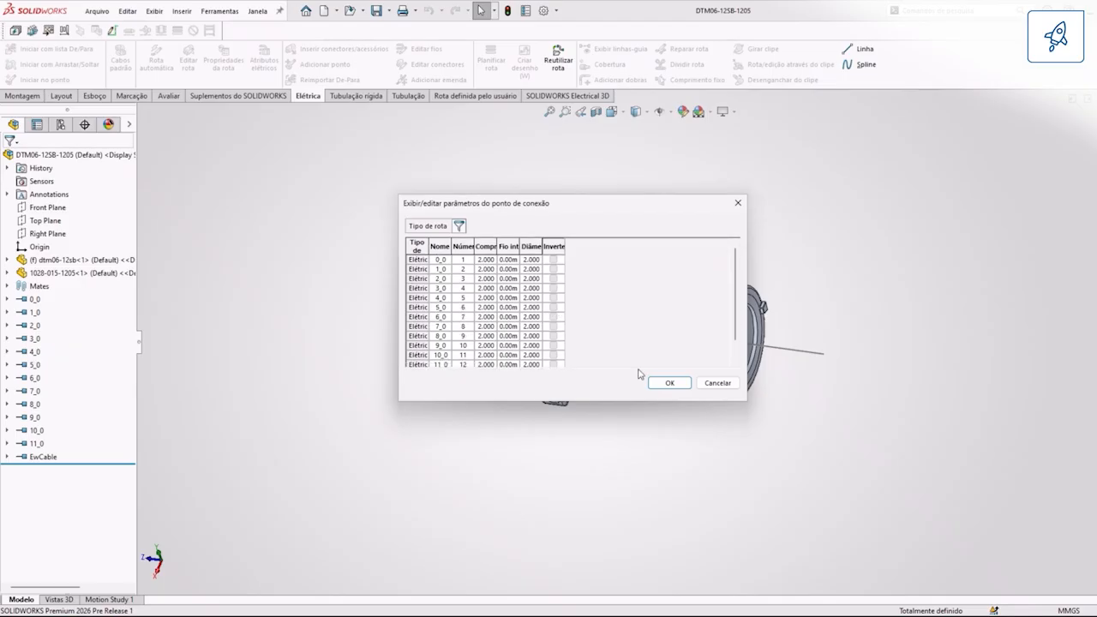
Step: Enlarge the connection point parameters dialog and widen its adapter length, additional internal wire and nominal diameter columns
{"action": "left_click_drag", "start_coordinate": [748, 399], "coordinate": [1029, 401]}
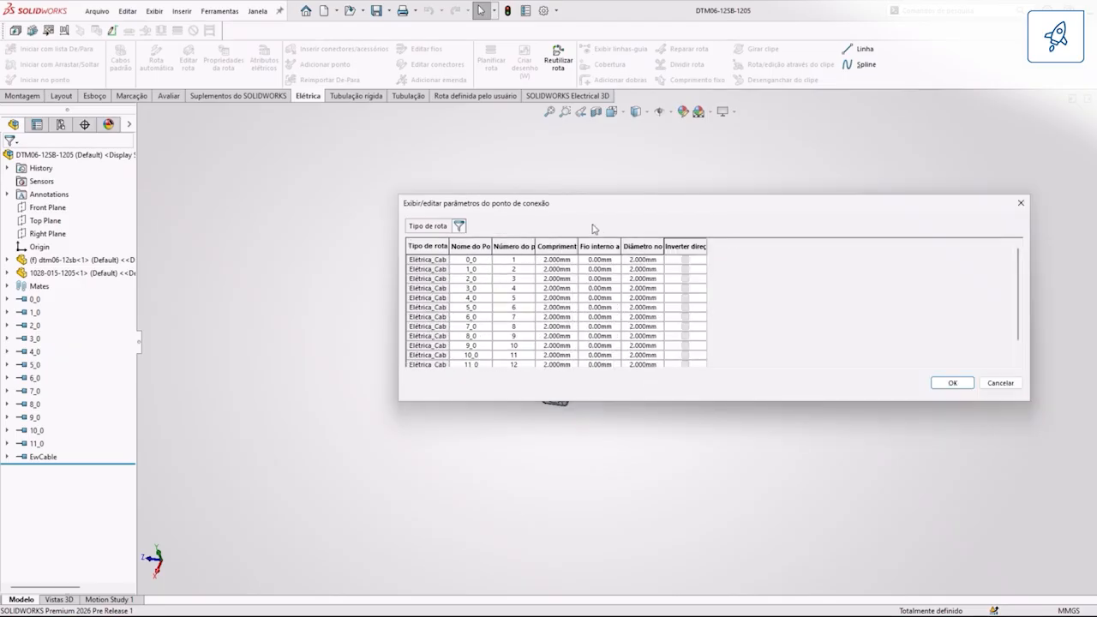
{"action": "left_click_drag", "start_coordinate": [545, 206], "coordinate": [337, 156]}
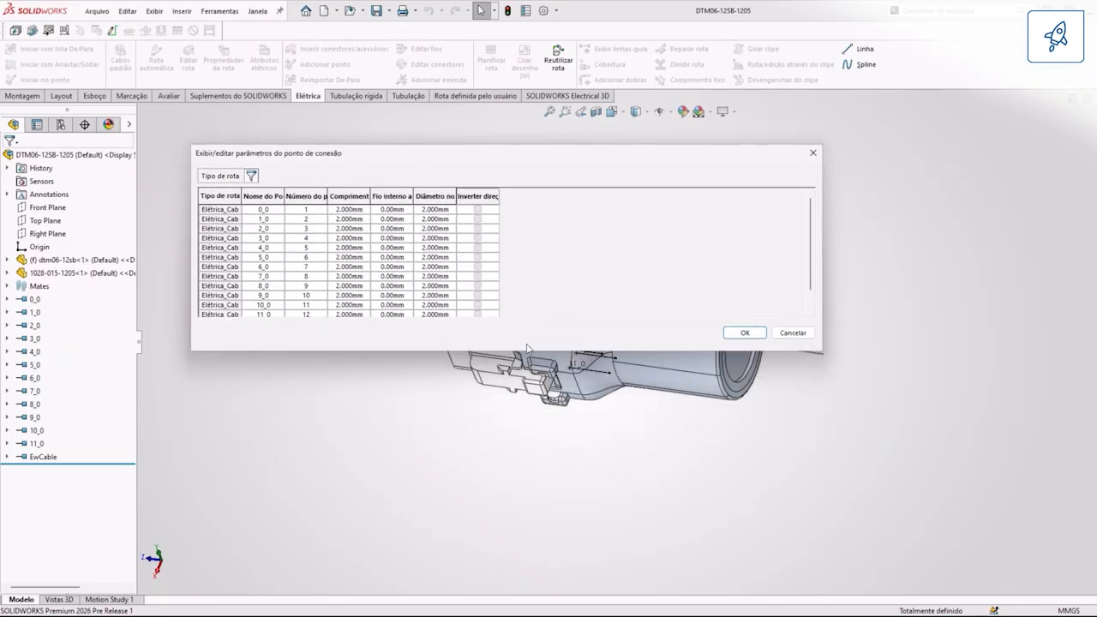
{"action": "left_click_drag", "start_coordinate": [529, 350], "coordinate": [537, 534]}
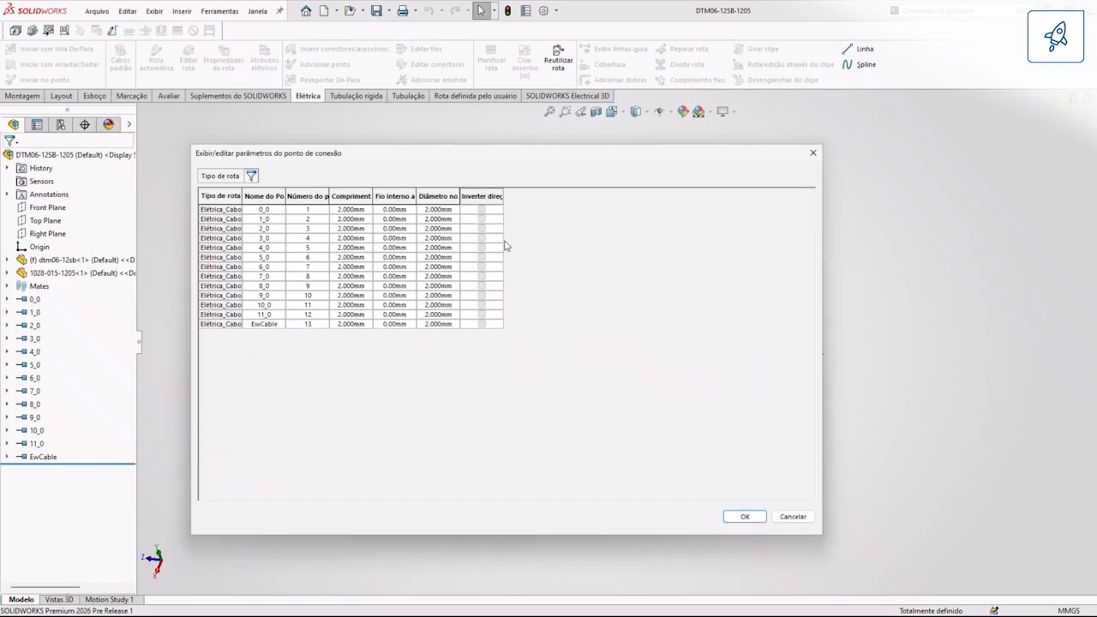
{"action": "left_click_drag", "start_coordinate": [461, 196], "coordinate": [534, 197]}
{"action": "left_click_drag", "start_coordinate": [415, 197], "coordinate": [551, 197]}
{"action": "left_click_drag", "start_coordinate": [374, 195], "coordinate": [469, 196]}
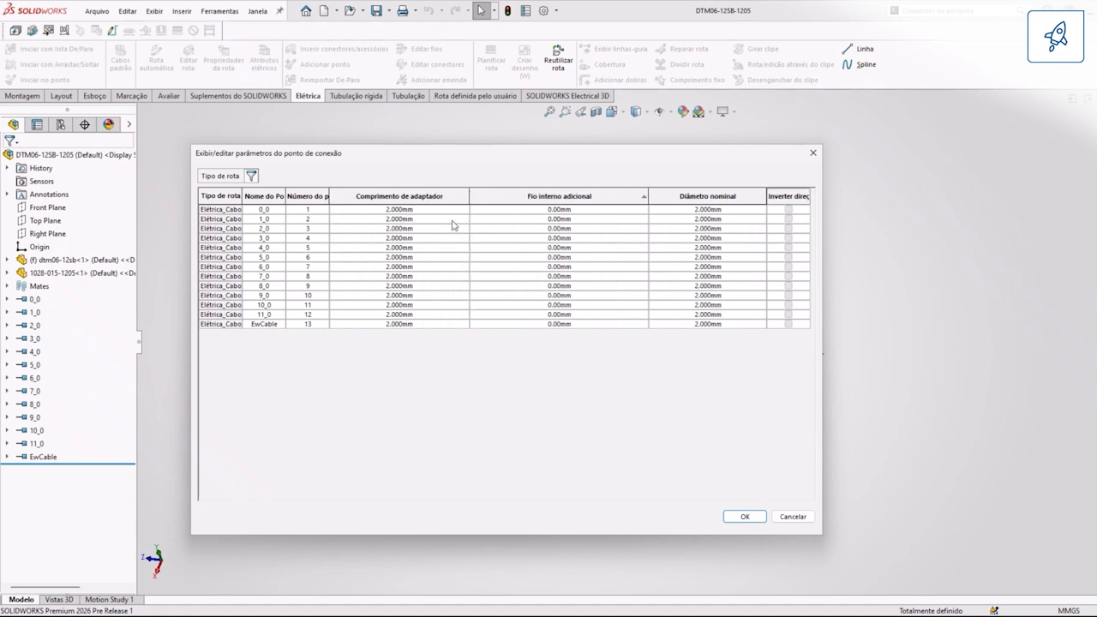
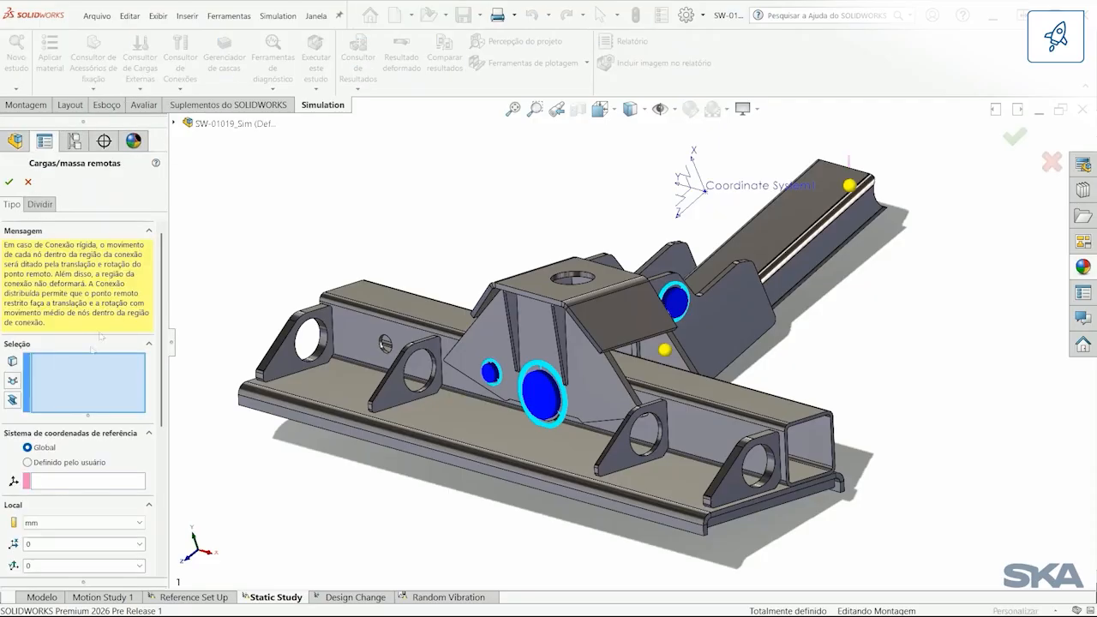
Step: Set the remote load's reference coordinate system to user-defined, using Coordinate System1, and collapse the message section
{"action": "left_click", "coordinate": [66, 462]}
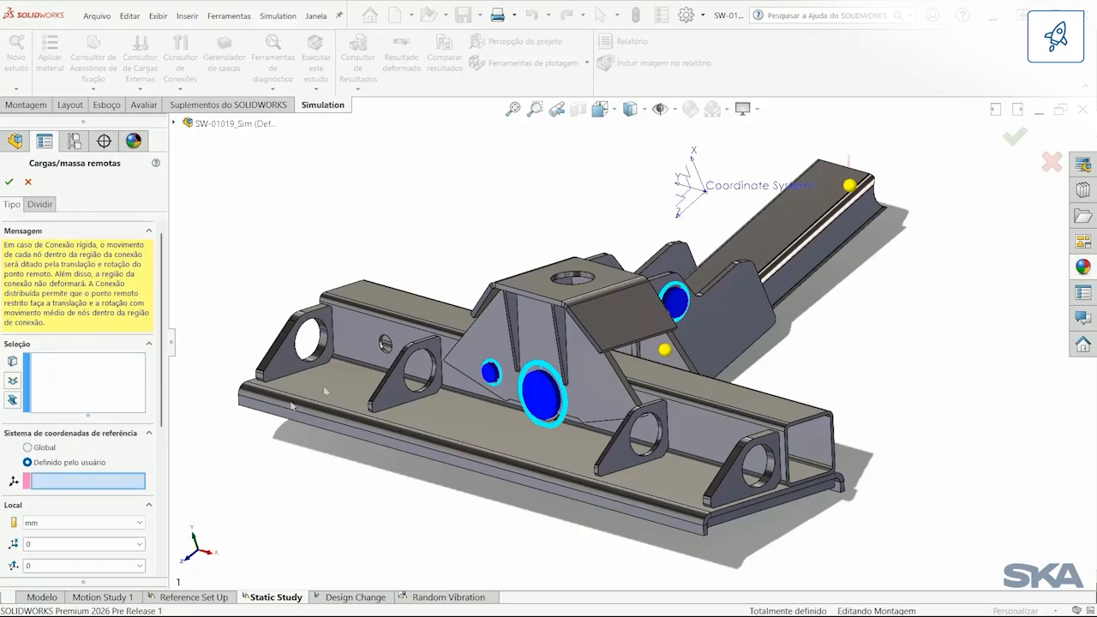
{"action": "left_click", "coordinate": [697, 196]}
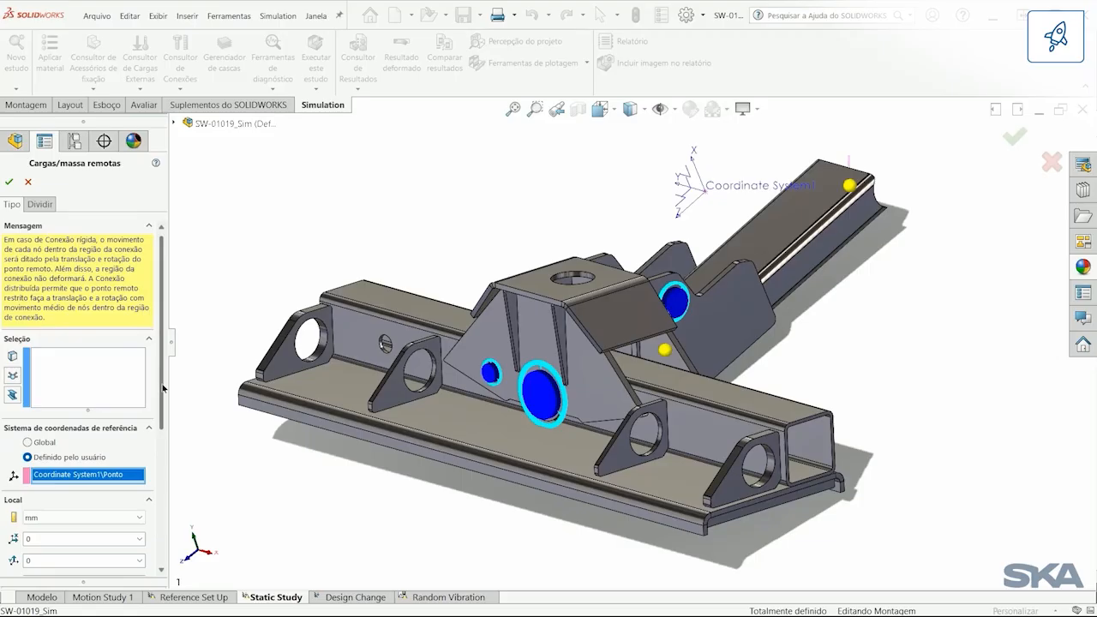
{"action": "left_click", "coordinate": [148, 232]}
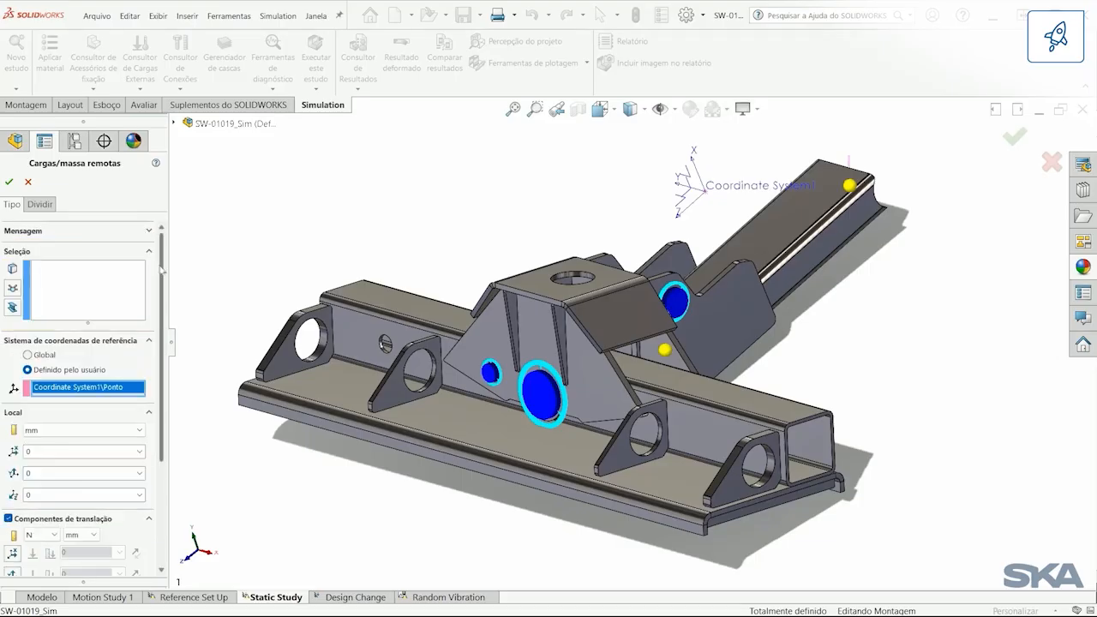
Step: Enable the remote load's Z translation component as a force of 12000 N
{"action": "scroll", "coordinate": [162, 401], "scroll_direction": "down", "scroll_amount": 2}
{"action": "left_click_drag", "start_coordinate": [162, 402], "coordinate": [162, 421]}
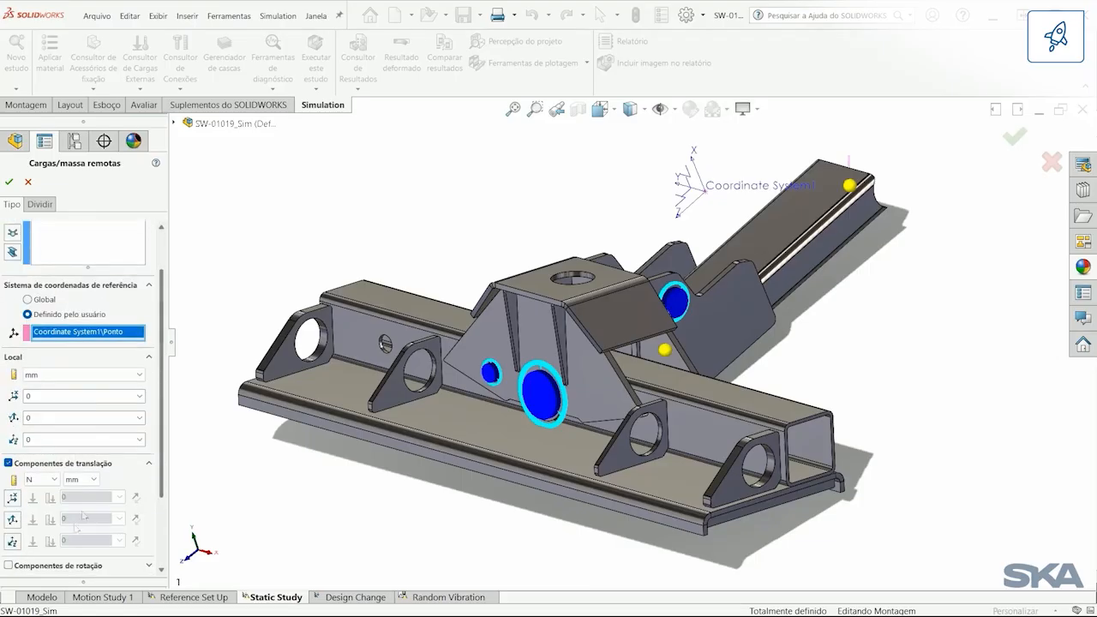
{"action": "left_click", "coordinate": [12, 545]}
{"action": "type", "text": "12000"}
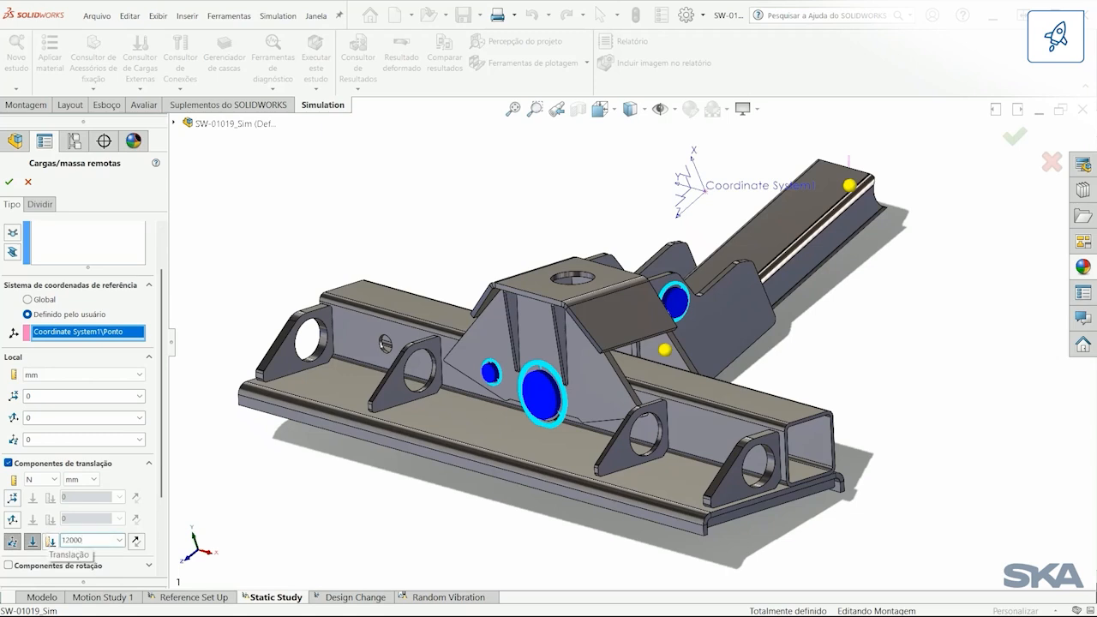
Step: Apply the remote load to the two circular hole edges around the rear pin of SW-01027_Sim and accept it
{"action": "left_click", "coordinate": [104, 253]}
{"action": "scroll", "coordinate": [155, 250], "scroll_direction": "up", "scroll_amount": 2}
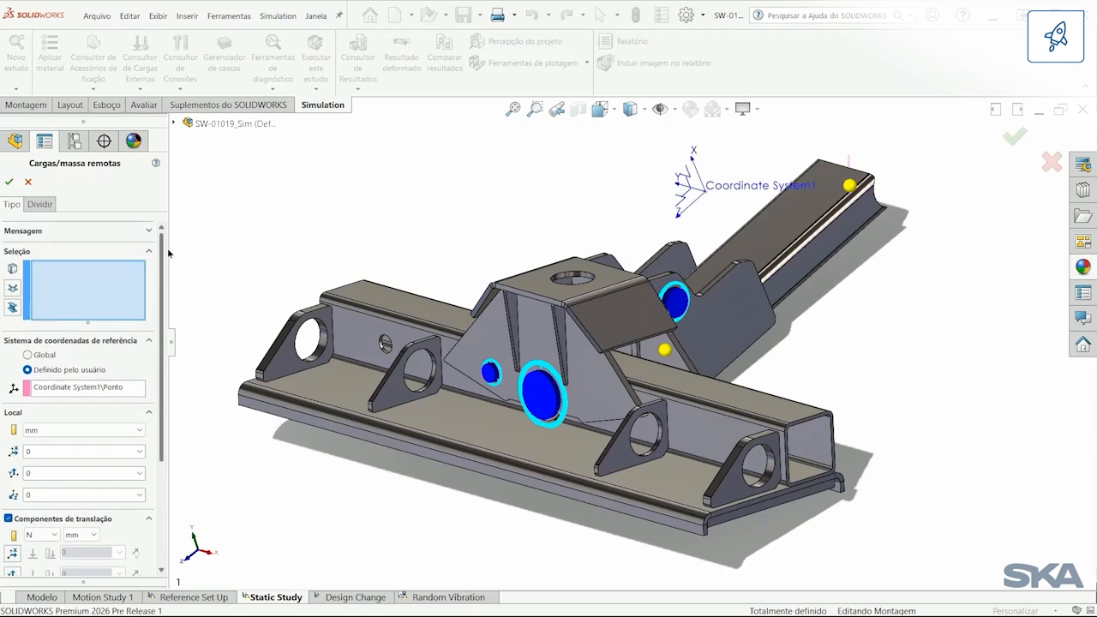
{"action": "key", "text": "space"}
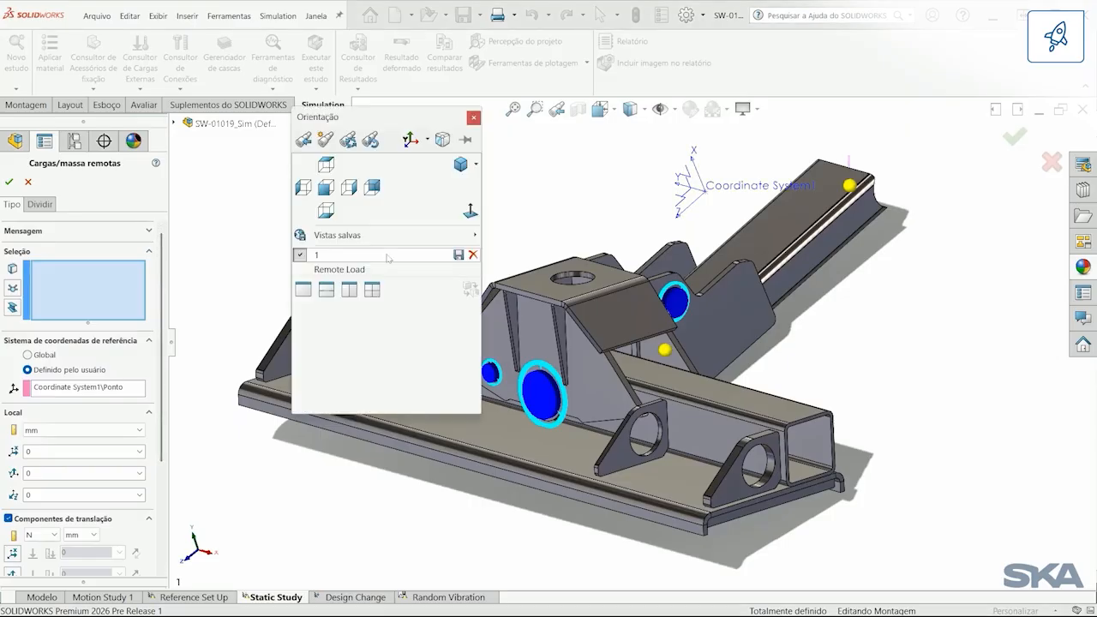
{"action": "left_click", "coordinate": [386, 271]}
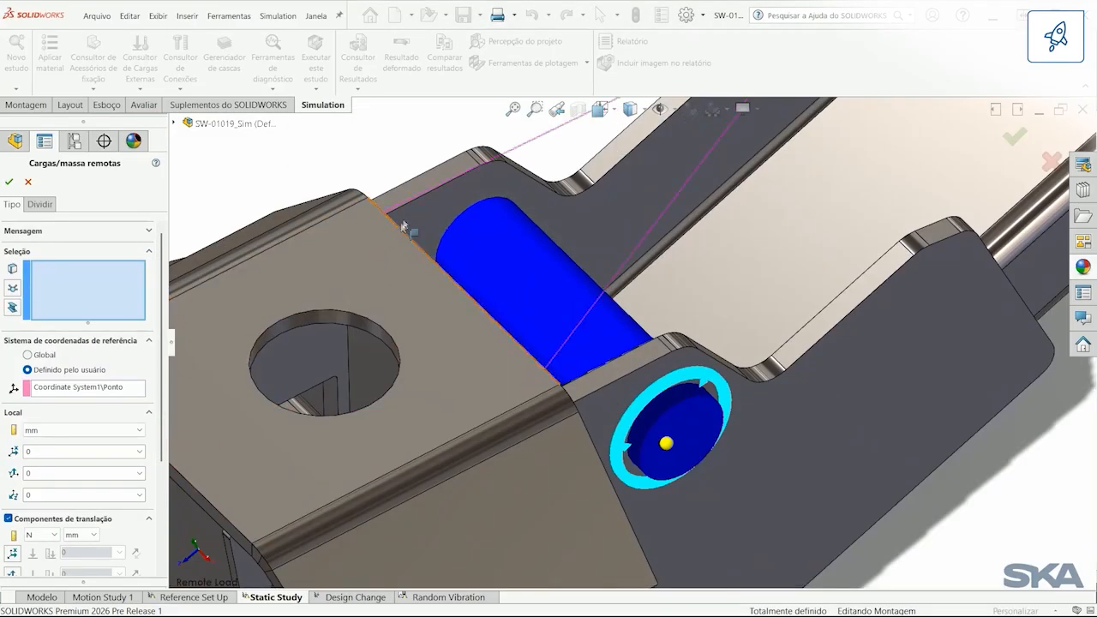
{"action": "left_click", "coordinate": [431, 227]}
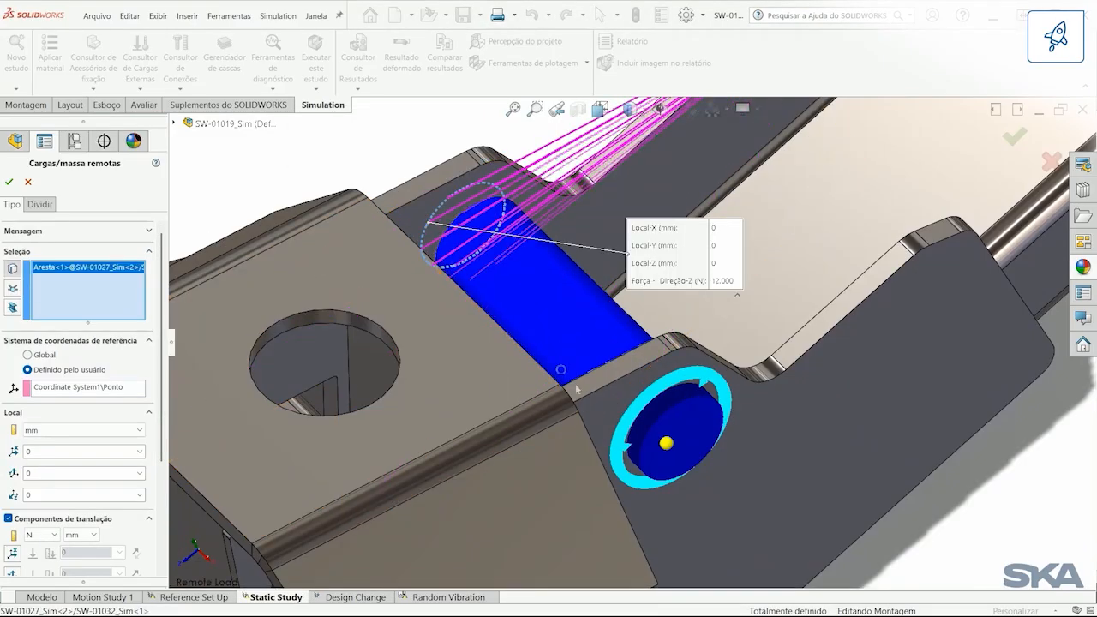
{"action": "left_click", "coordinate": [635, 428]}
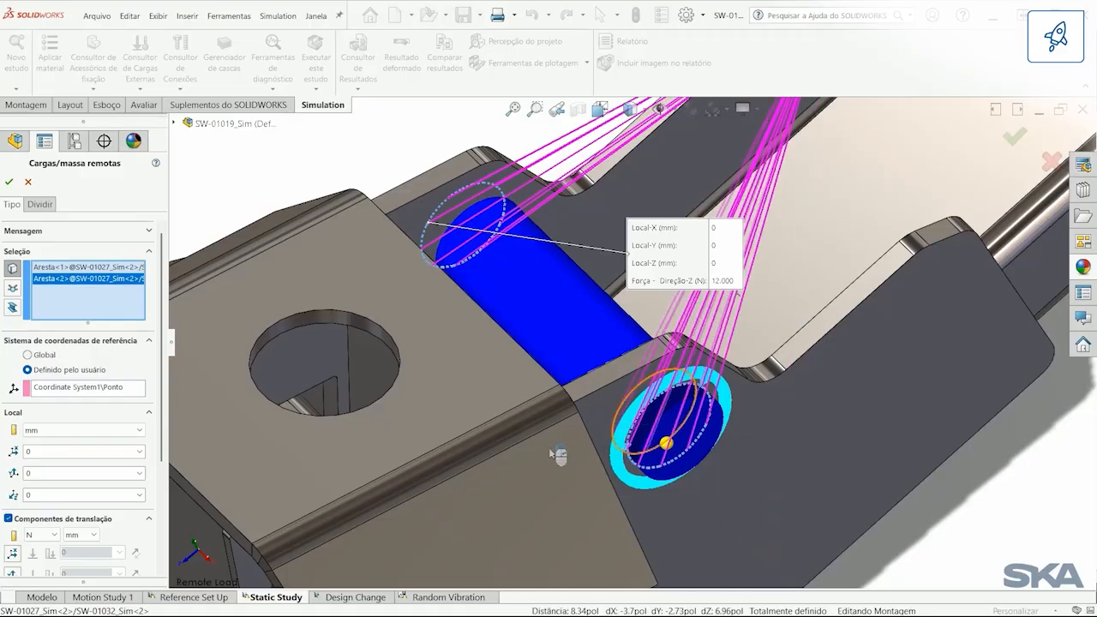
{"action": "left_click", "coordinate": [8, 183]}
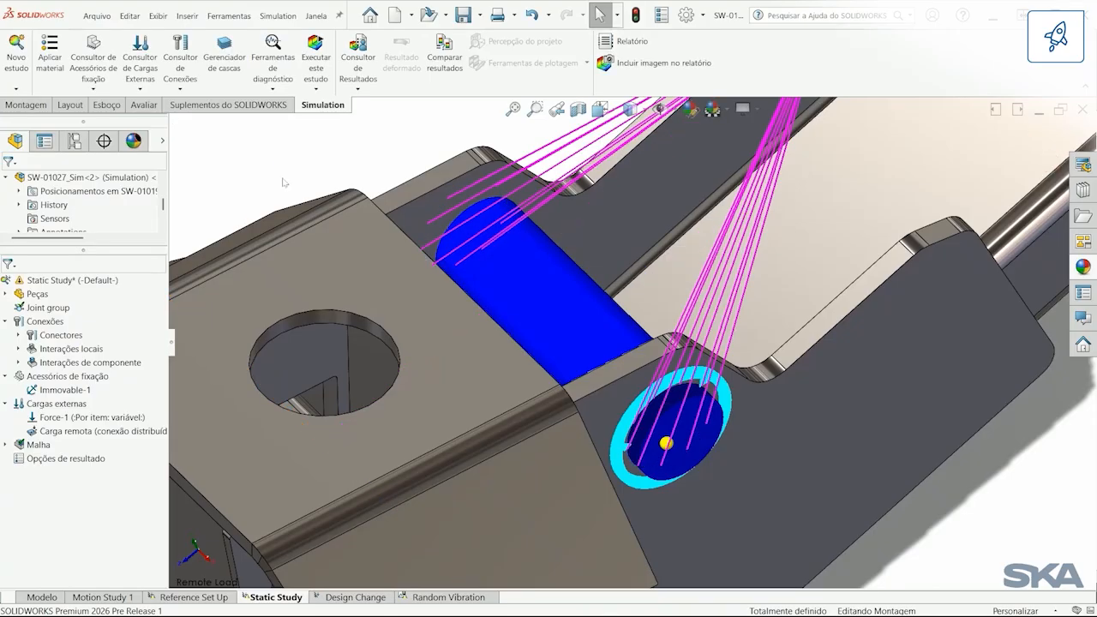
Step: Return to saved view 1 and try to run the static study
{"action": "key", "text": "space"}
{"action": "left_click", "coordinate": [244, 163]}
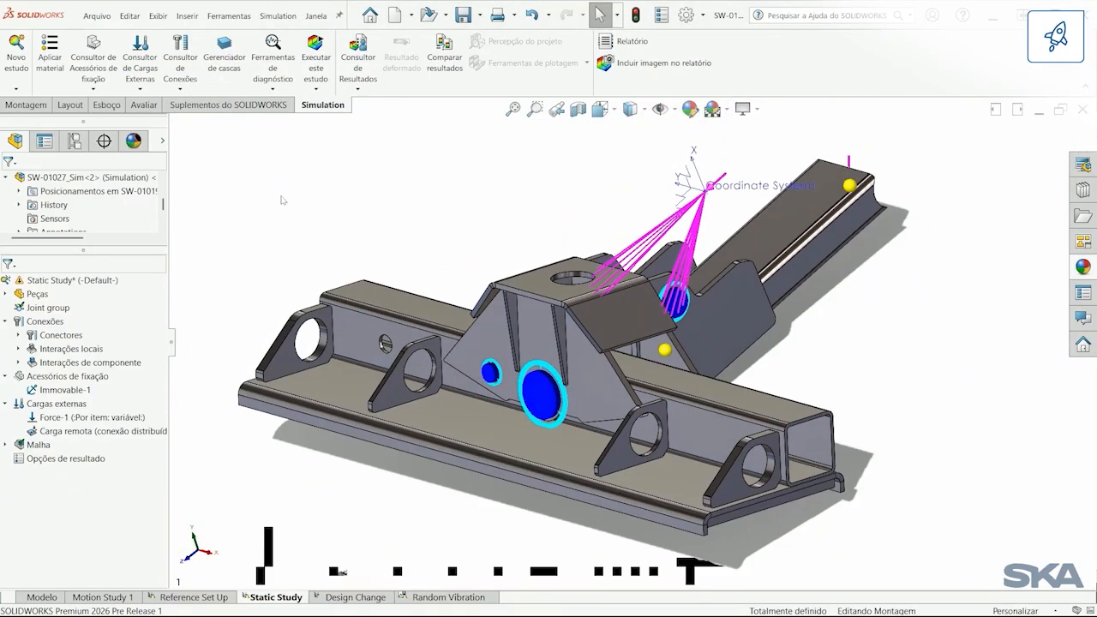
{"action": "right_click", "coordinate": [99, 283]}
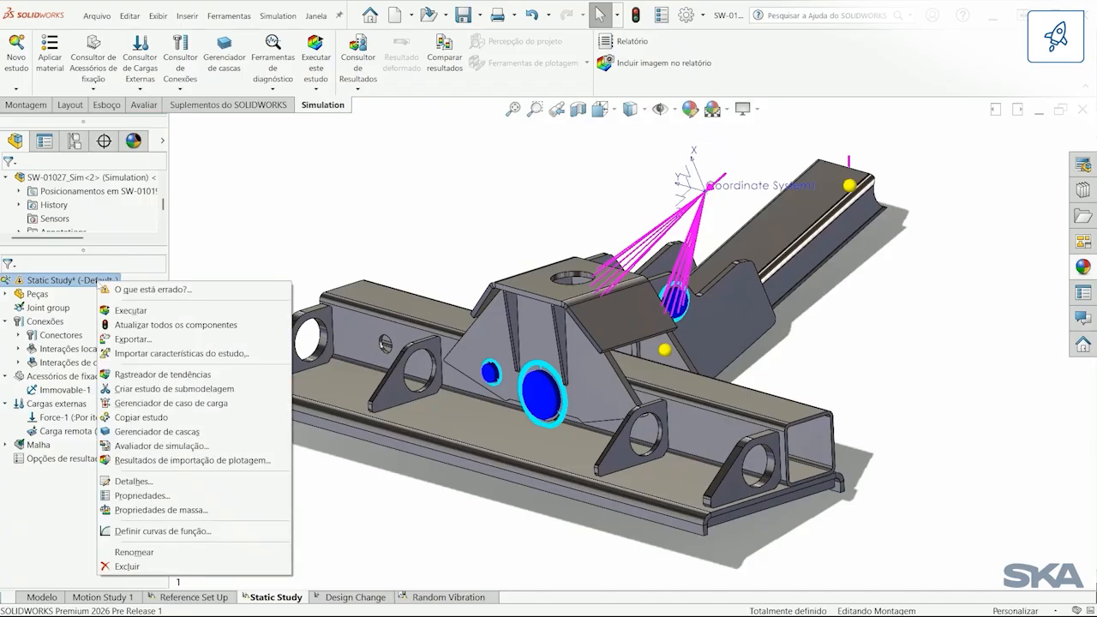
{"action": "left_click", "coordinate": [165, 312]}
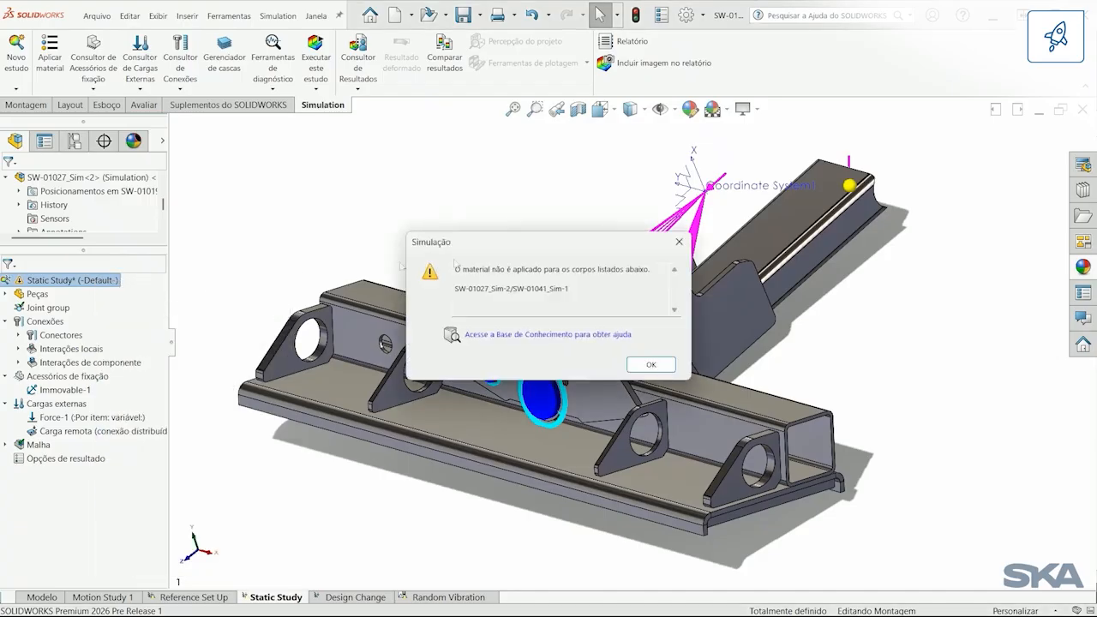
Step: Copy the body name SW-01027_Sim-2/SW-01041_Sim-1 from the material warning, dismiss it, and filter the study tree by that name
{"action": "left_click_drag", "start_coordinate": [571, 288], "coordinate": [453, 289]}
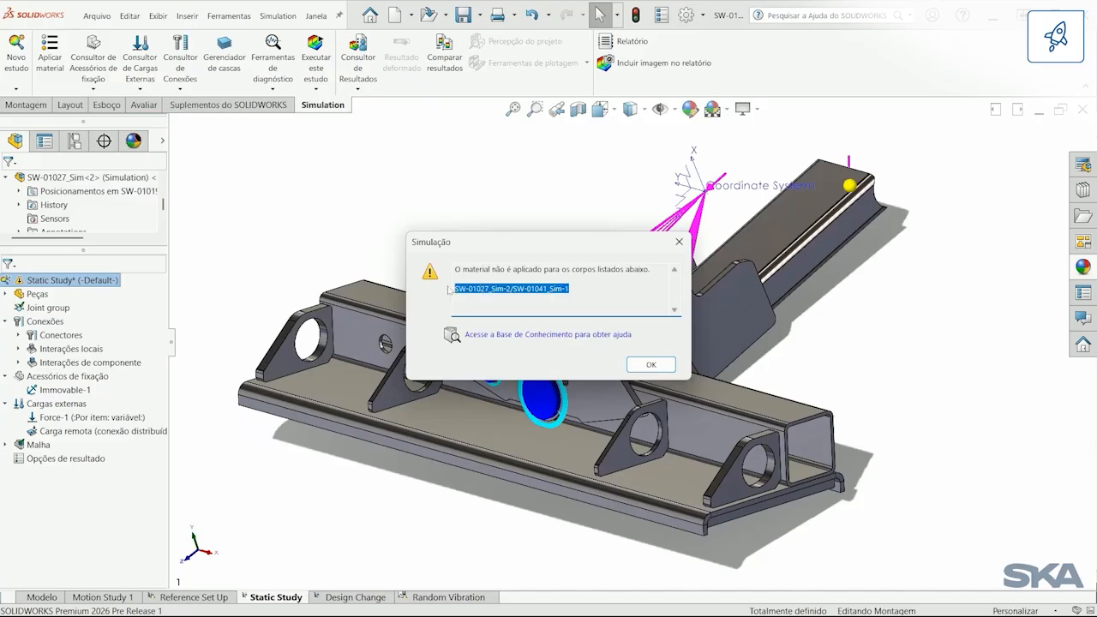
{"action": "right_click", "coordinate": [552, 288]}
{"action": "left_click", "coordinate": [592, 326]}
{"action": "left_click", "coordinate": [639, 367]}
{"action": "left_click", "coordinate": [120, 264]}
{"action": "right_click", "coordinate": [120, 267]}
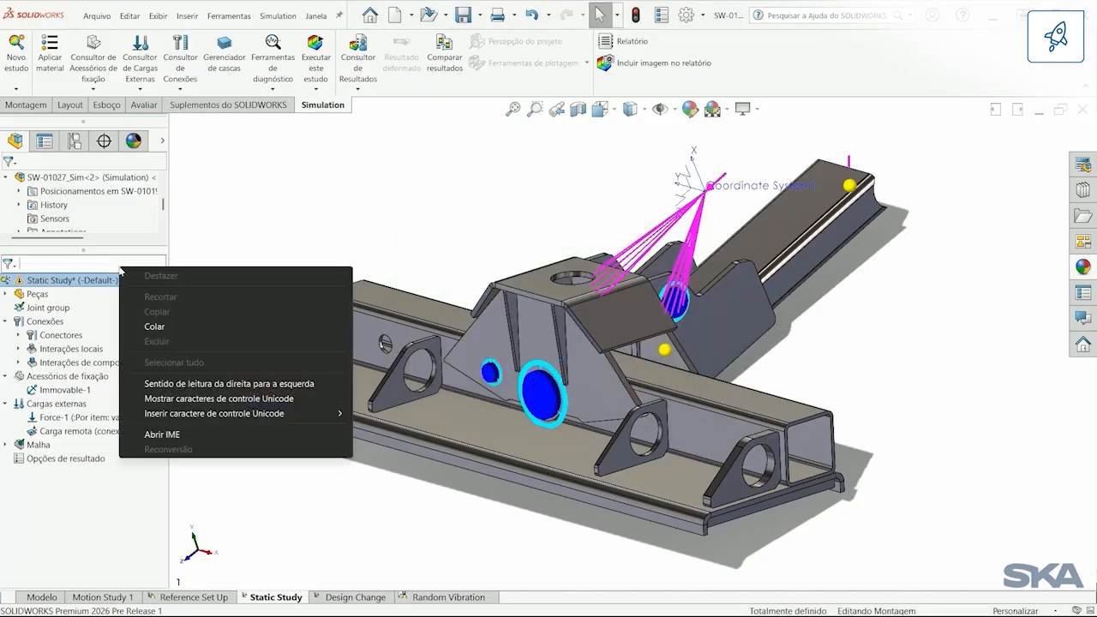
{"action": "left_click", "coordinate": [167, 327]}
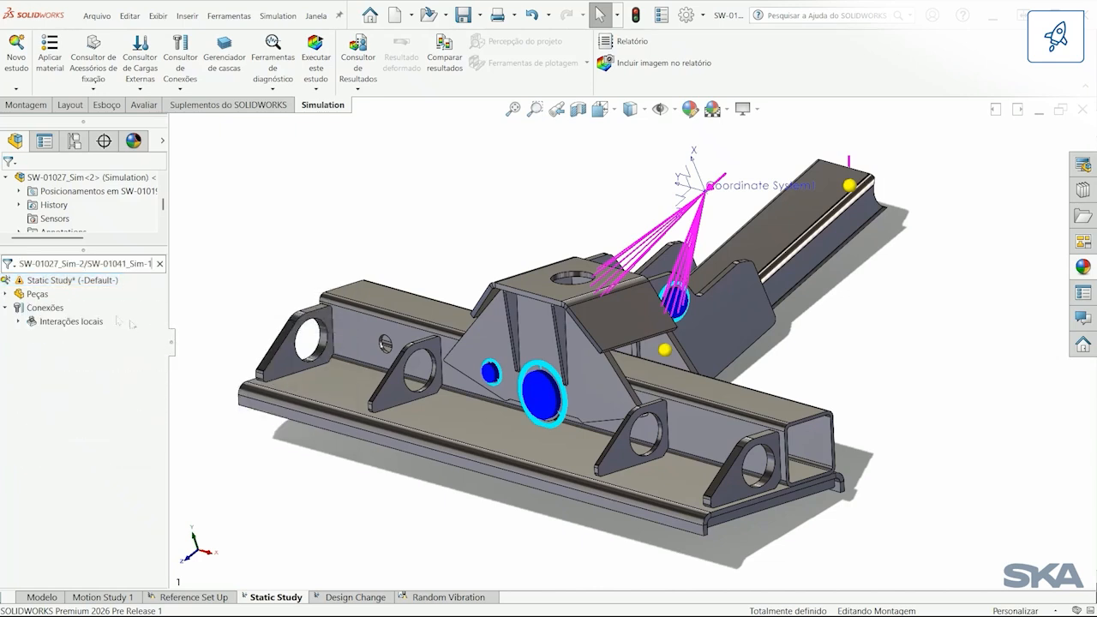
Step: Apply the material Liga de aço to the SW-01041_Sim-1 part in the static study
{"action": "left_click", "coordinate": [7, 294]}
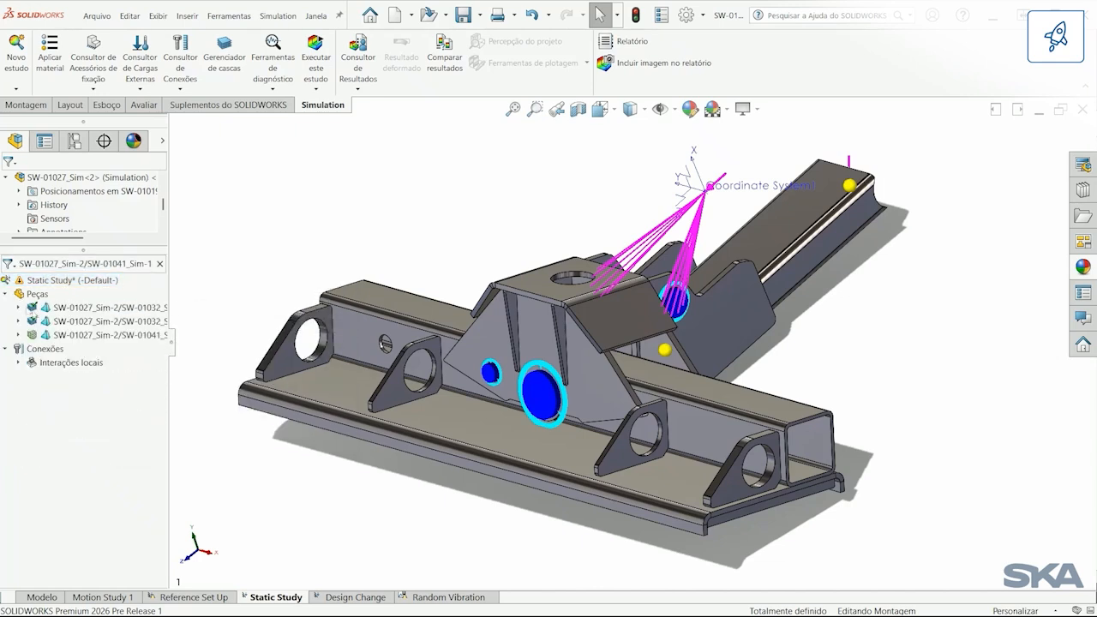
{"action": "left_click", "coordinate": [18, 335]}
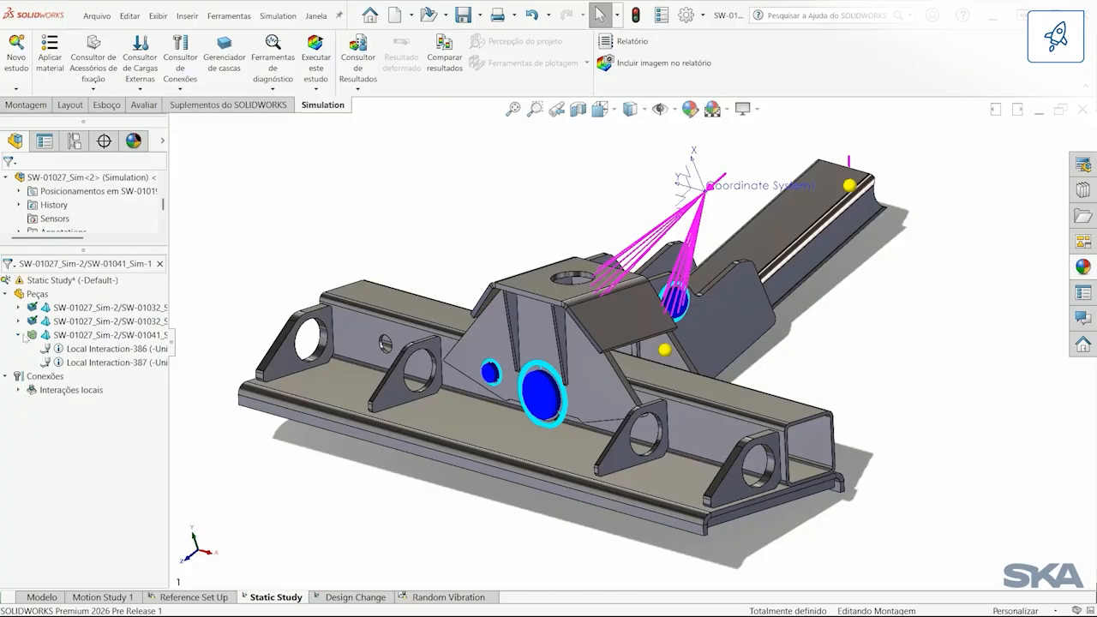
{"action": "left_click", "coordinate": [21, 336]}
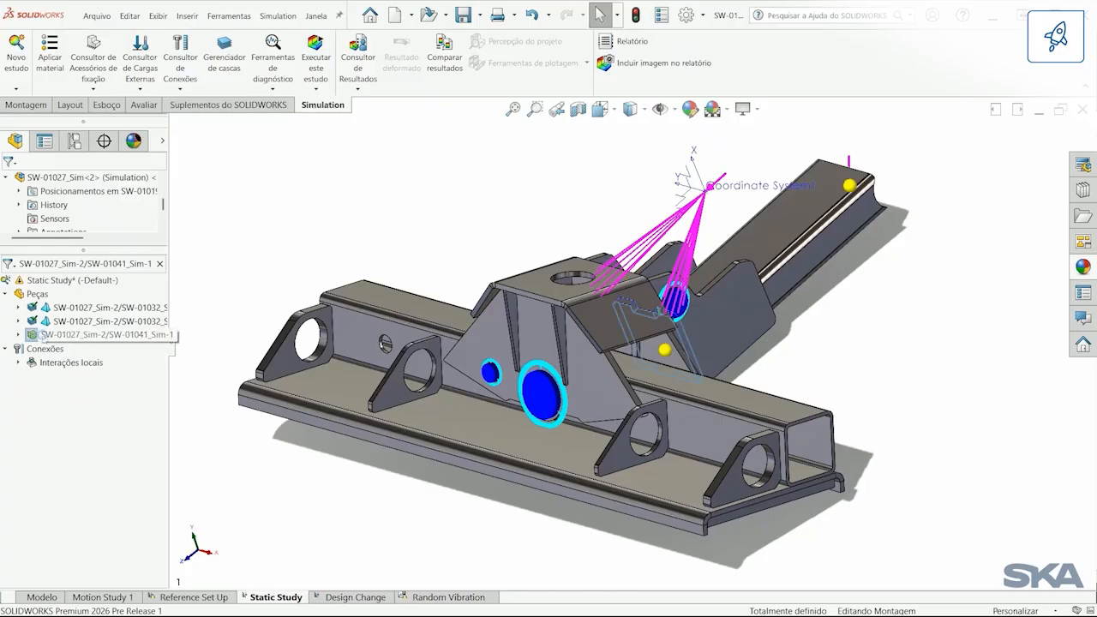
{"action": "right_click", "coordinate": [42, 336]}
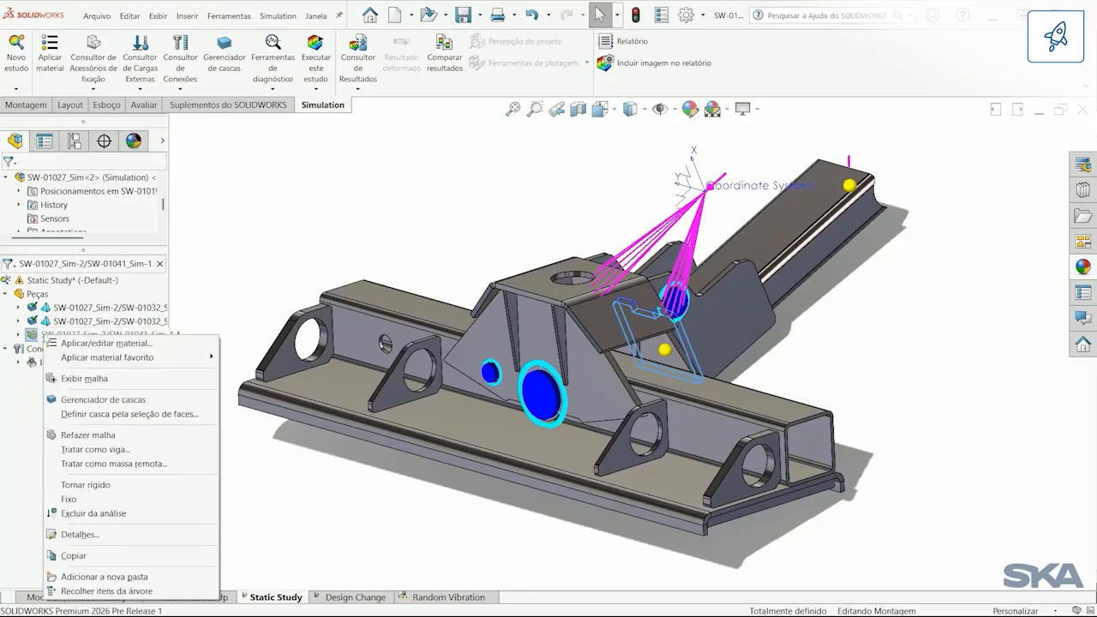
{"action": "left_click", "coordinate": [157, 343]}
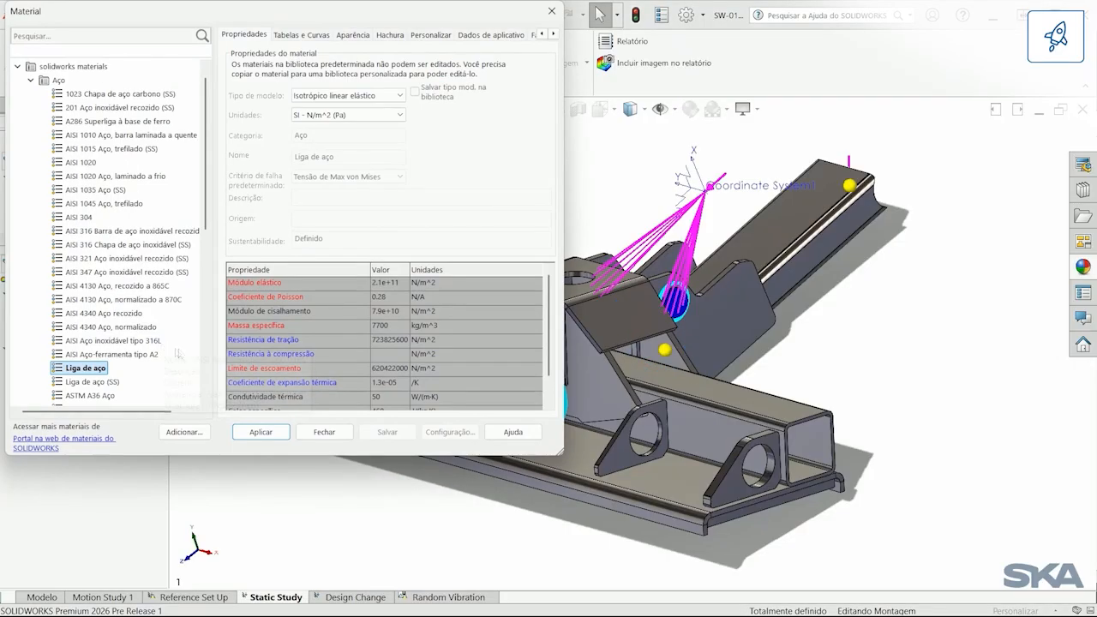
{"action": "left_click", "coordinate": [262, 432]}
{"action": "left_click", "coordinate": [319, 432]}
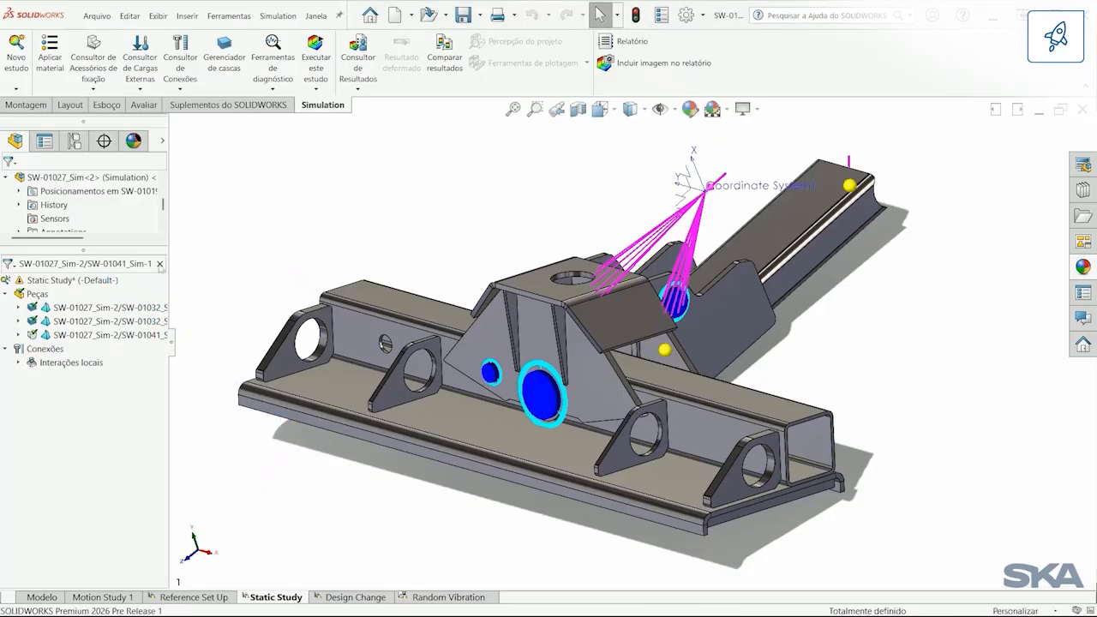
Step: Clear the study tree filter and run the static study again
{"action": "left_click", "coordinate": [160, 264]}
{"action": "right_click", "coordinate": [82, 283]}
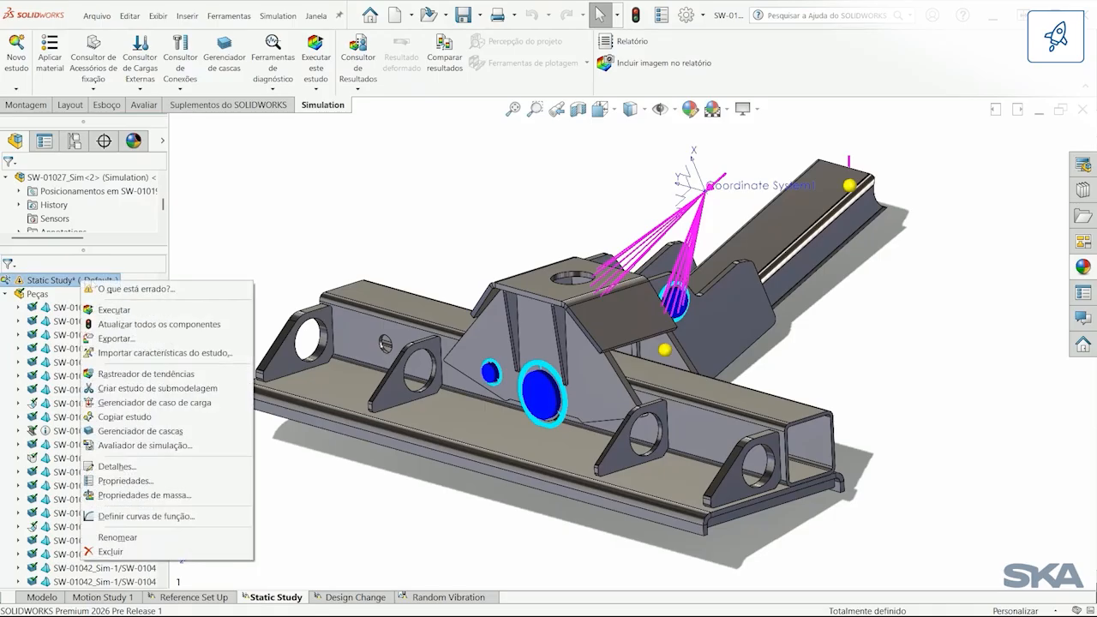
{"action": "left_click", "coordinate": [151, 310]}
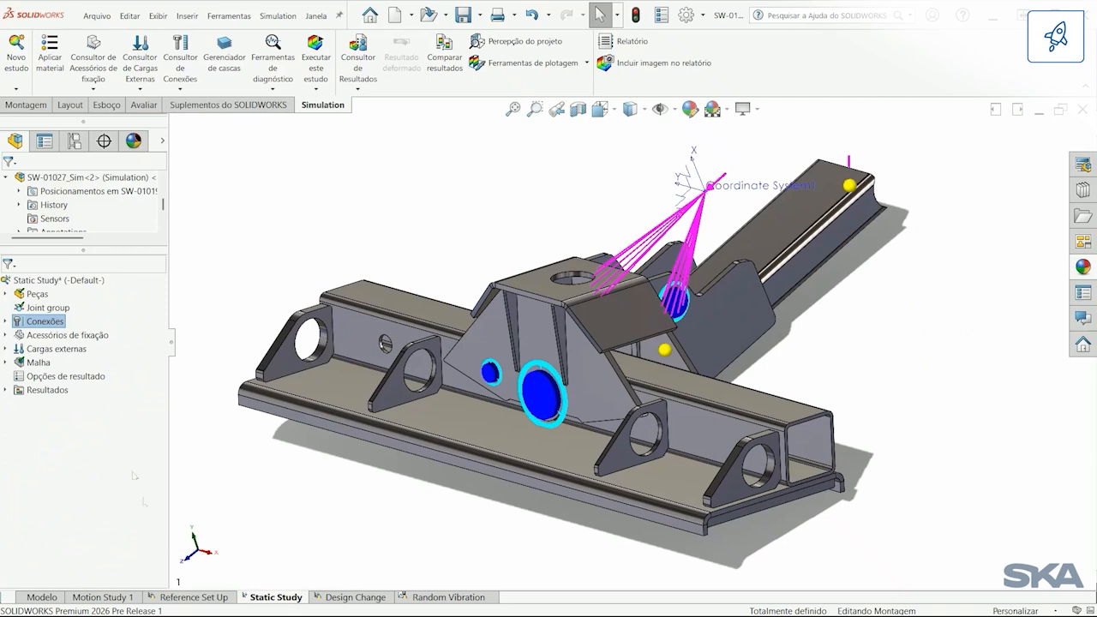
Step: Expand the static study results and display the Deslocamento1 displacement plot
{"action": "left_click", "coordinate": [17, 392]}
{"action": "left_click", "coordinate": [10, 392]}
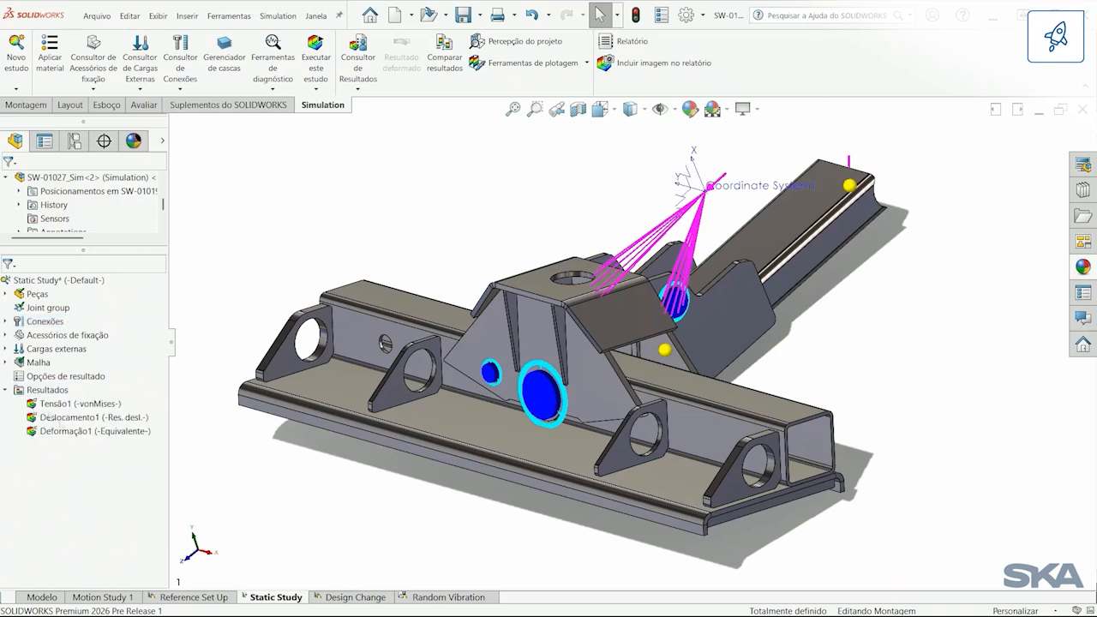
{"action": "double_click", "coordinate": [70, 420]}
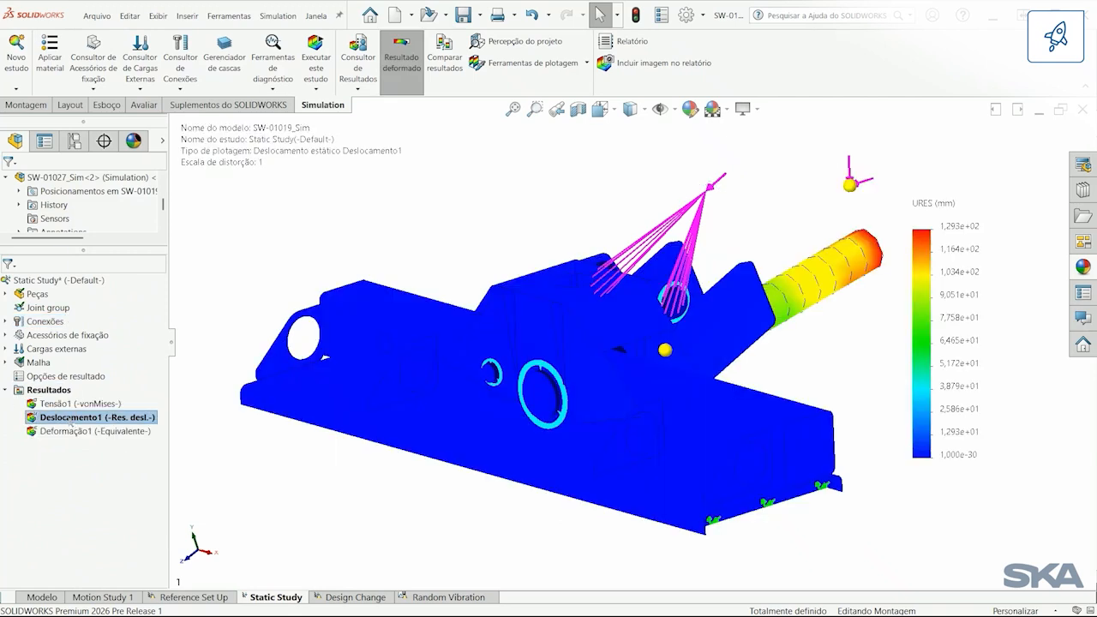
Step: Edit the Deslocamento1 plot to show RX: Rotação na direção X in deg
{"action": "right_click", "coordinate": [70, 421]}
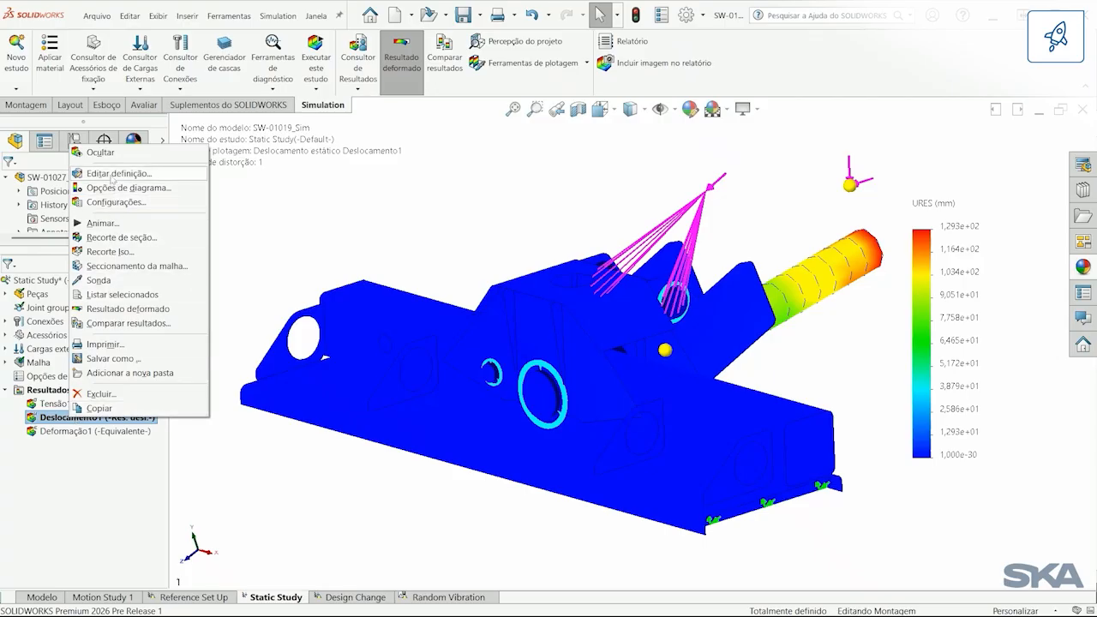
{"action": "left_click", "coordinate": [111, 174]}
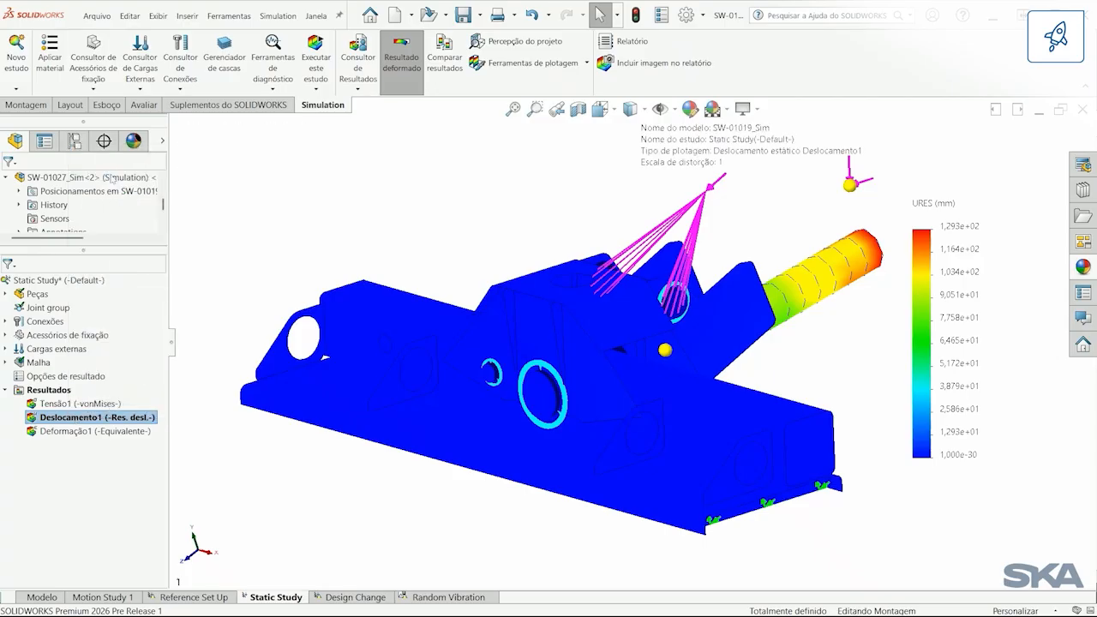
{"action": "left_click", "coordinate": [130, 267]}
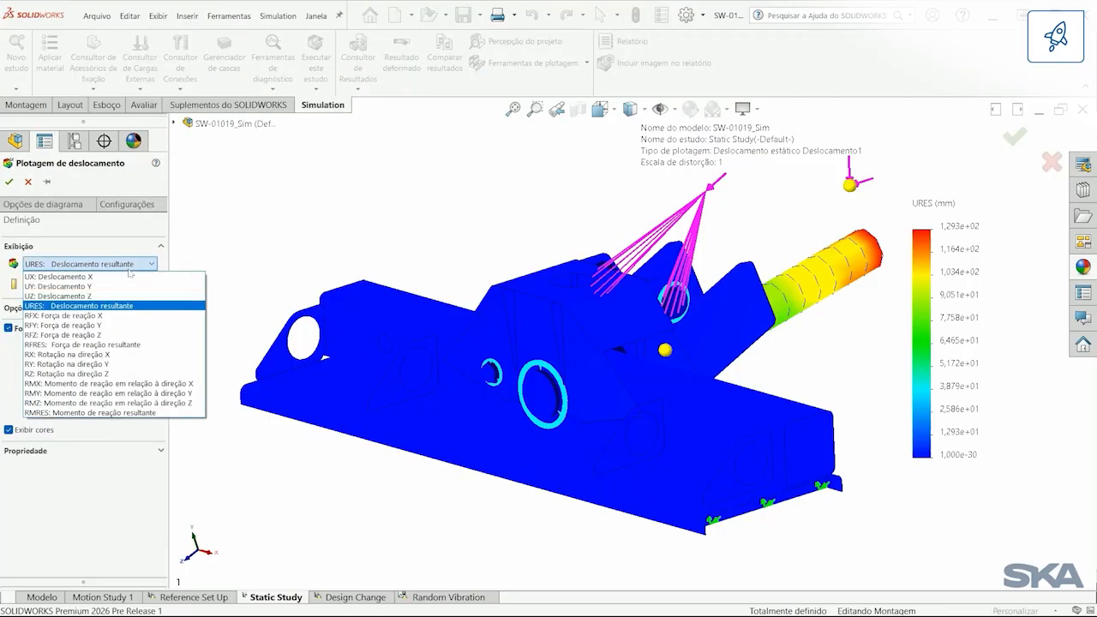
{"action": "left_click", "coordinate": [137, 354]}
{"action": "left_click", "coordinate": [115, 285]}
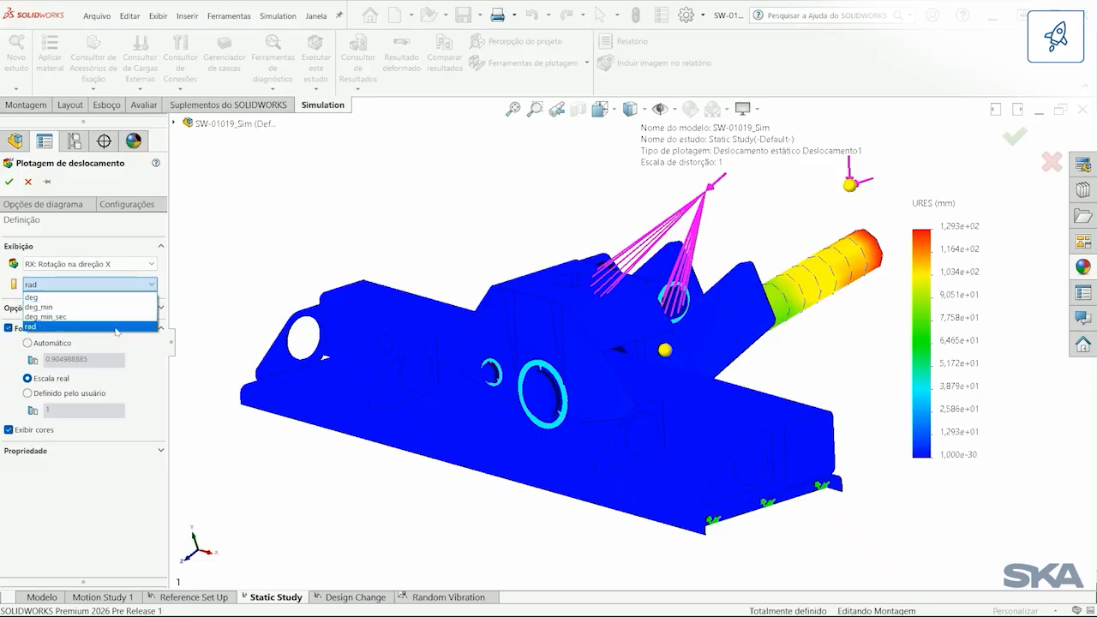
{"action": "left_click", "coordinate": [111, 297]}
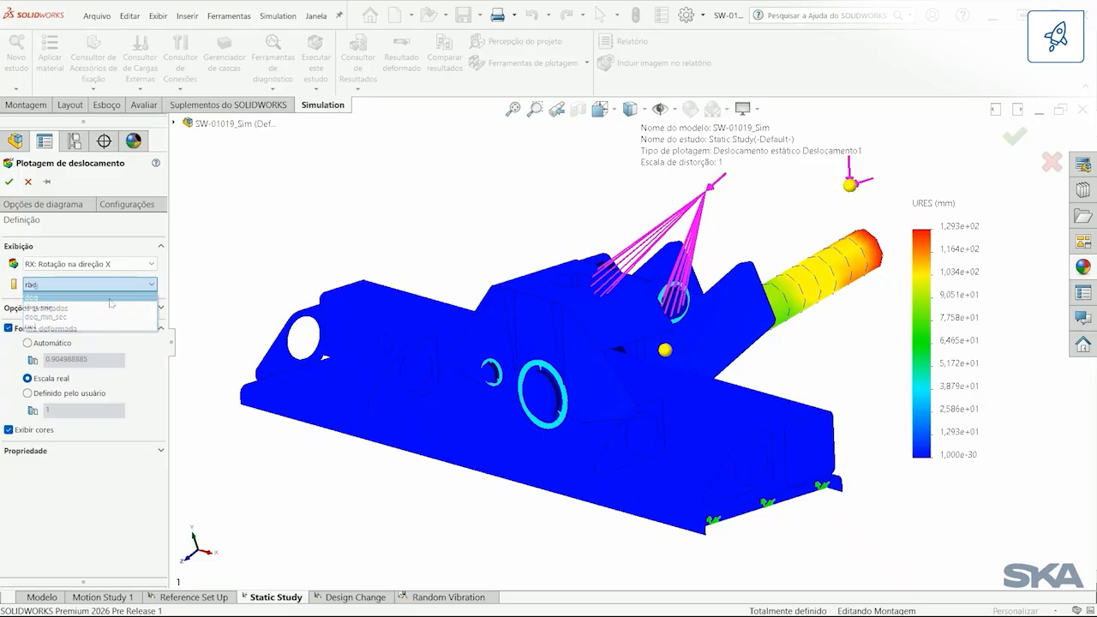
{"action": "left_click", "coordinate": [9, 181]}
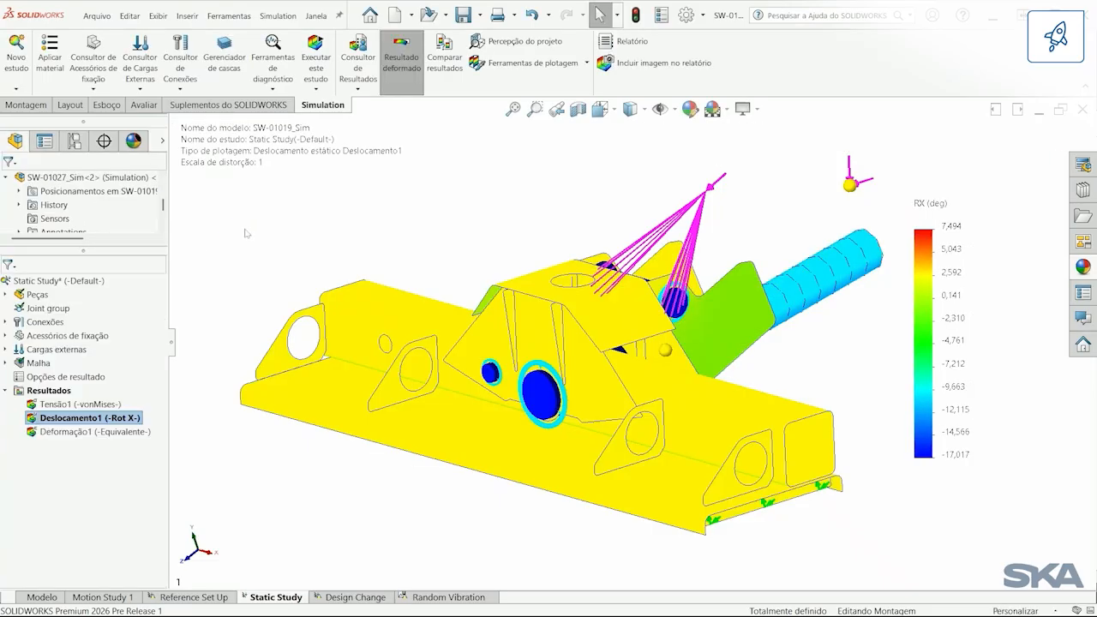
Step: Open the shell manager from the SW-01042_Sim-1 part in the static study and enlarge its shell table
{"action": "left_click", "coordinate": [7, 295]}
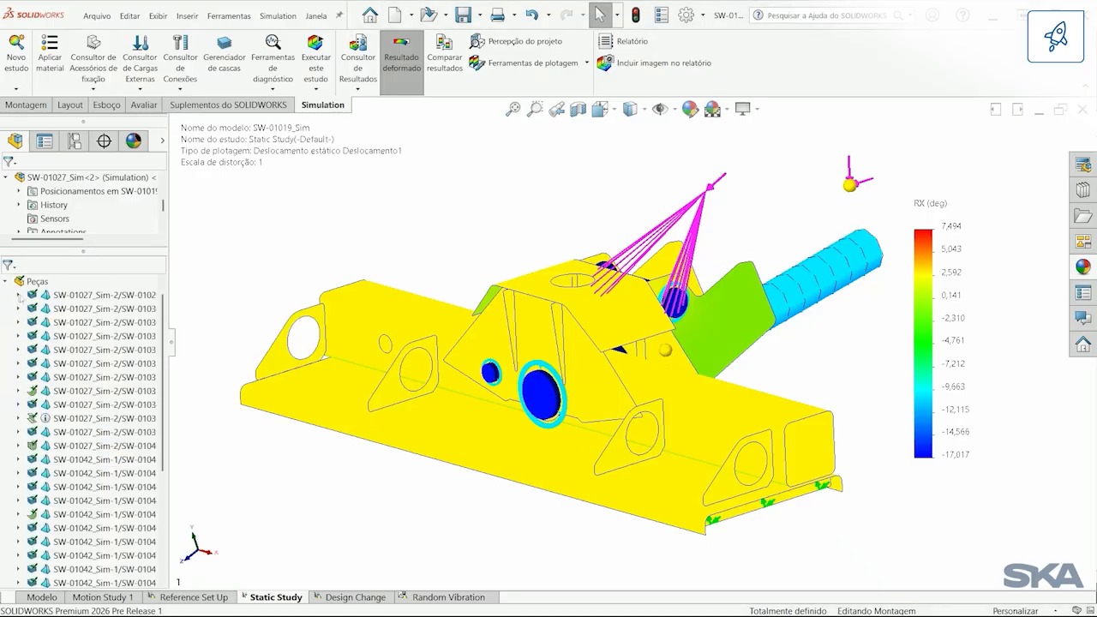
{"action": "left_click", "coordinate": [95, 295]}
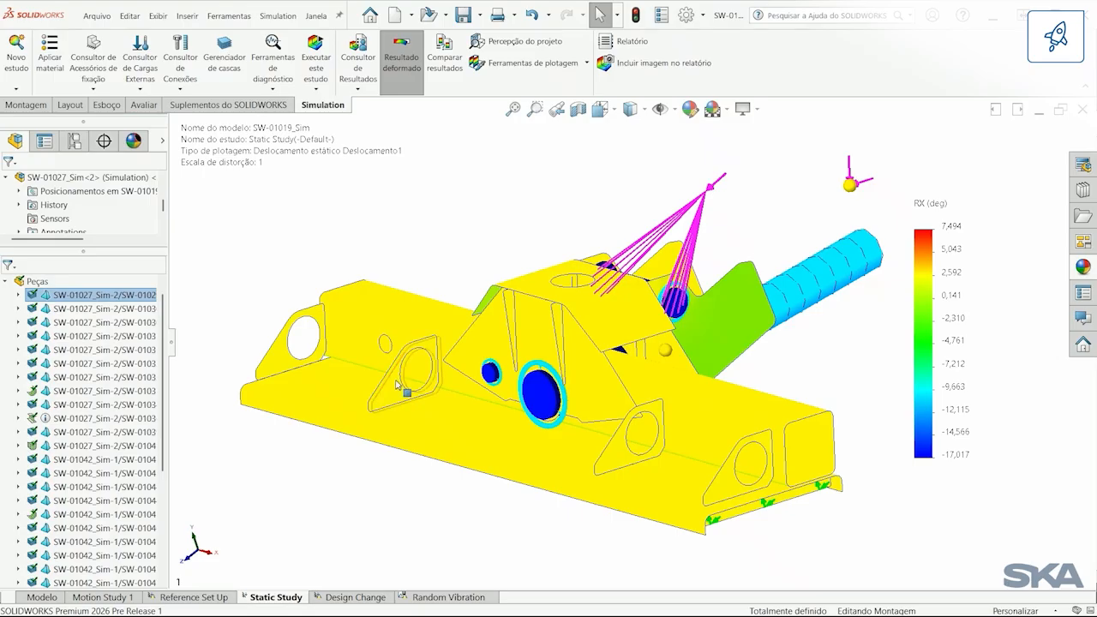
{"action": "left_click", "coordinate": [397, 385]}
{"action": "right_click", "coordinate": [101, 461]}
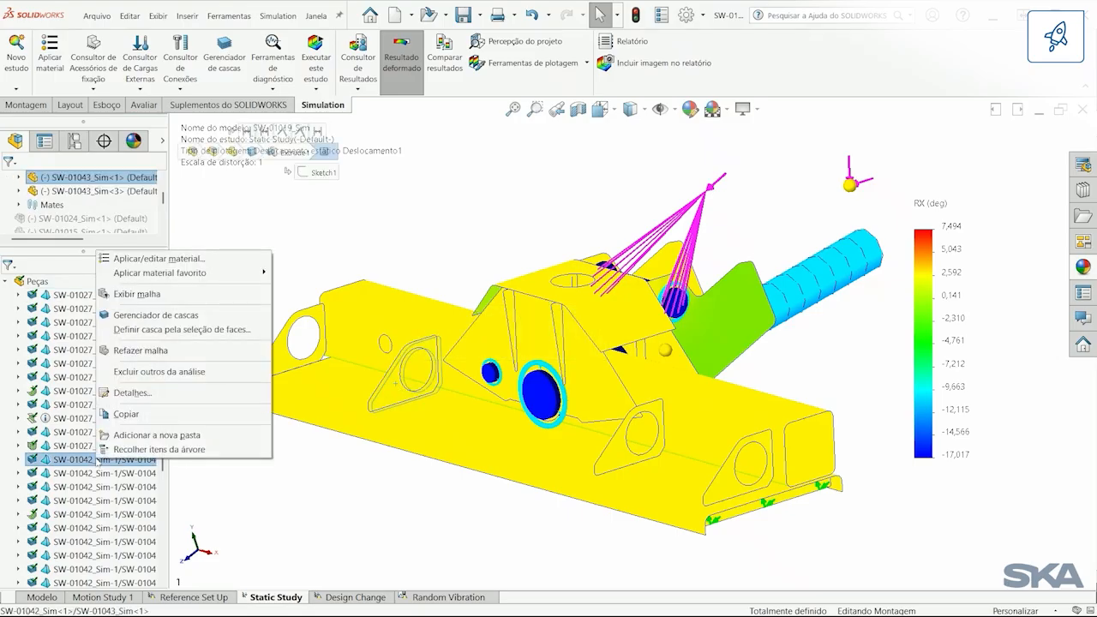
{"action": "left_click", "coordinate": [155, 315]}
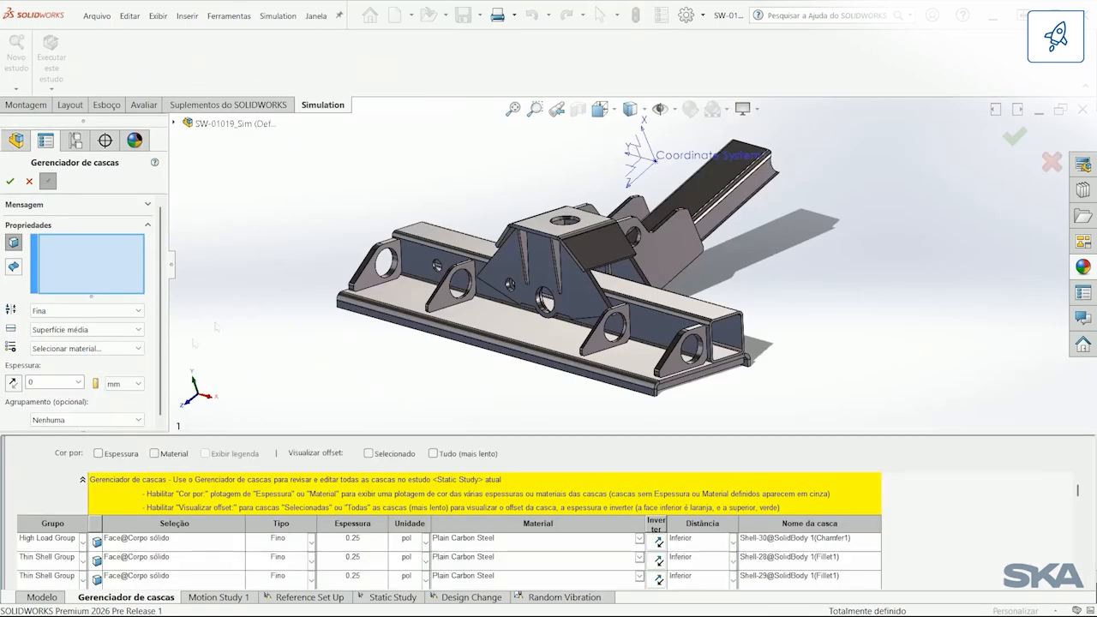
{"action": "left_click_drag", "start_coordinate": [199, 433], "coordinate": [206, 315]}
Step: Set the High Load Group shell thickness to 0.625 pol, accept the group property change and close the shell manager
{"action": "left_click", "coordinate": [82, 425]}
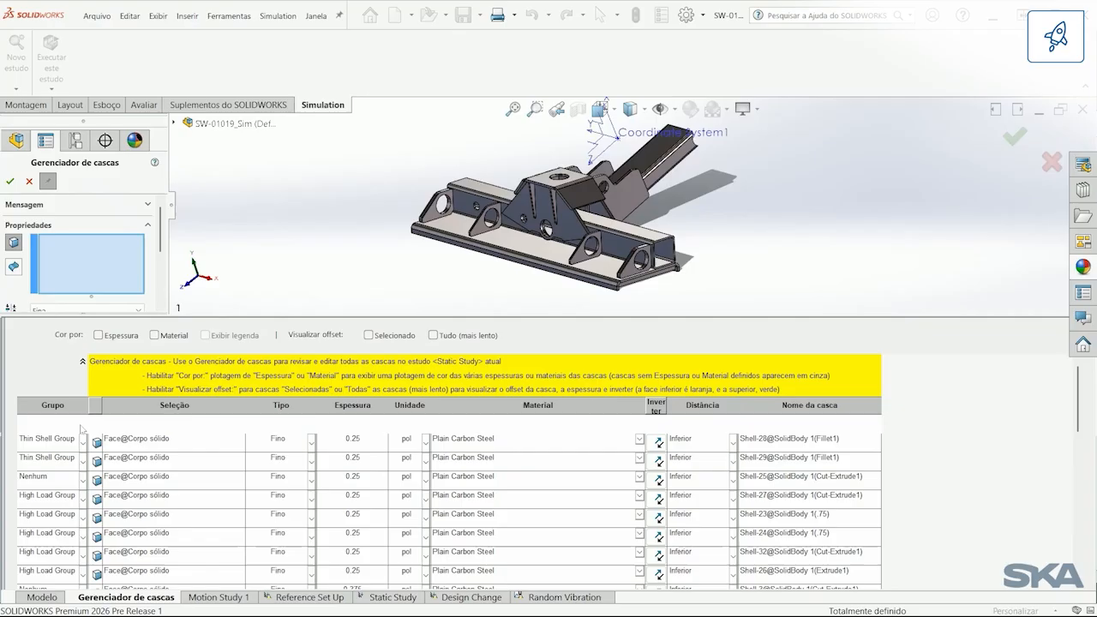
{"action": "left_click", "coordinate": [82, 422]}
{"action": "left_click", "coordinate": [82, 426]}
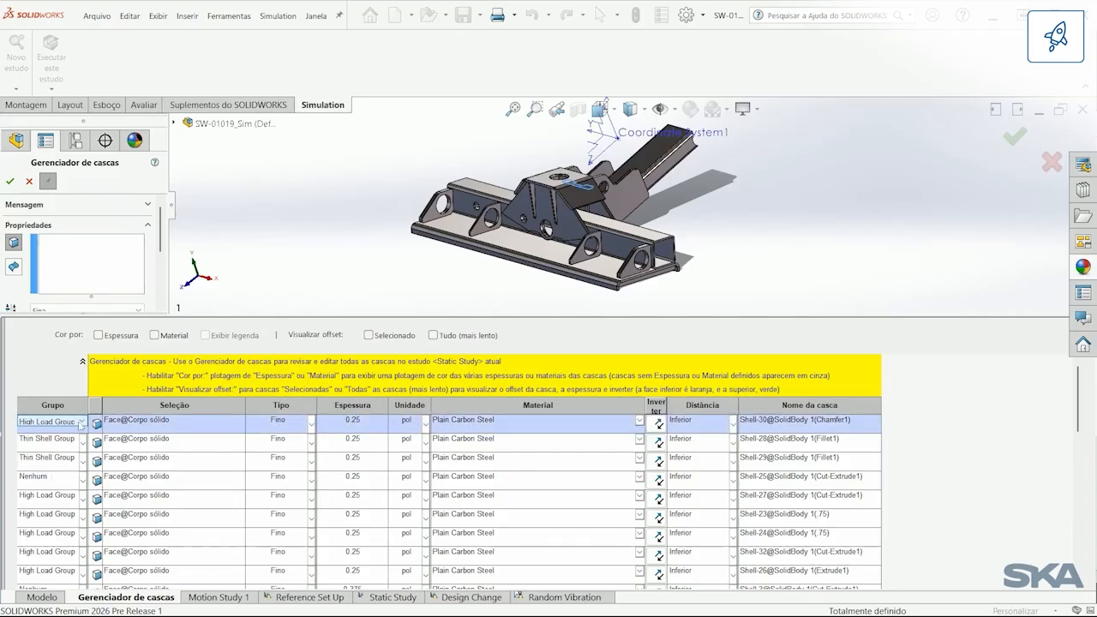
{"action": "left_click", "coordinate": [353, 426]}
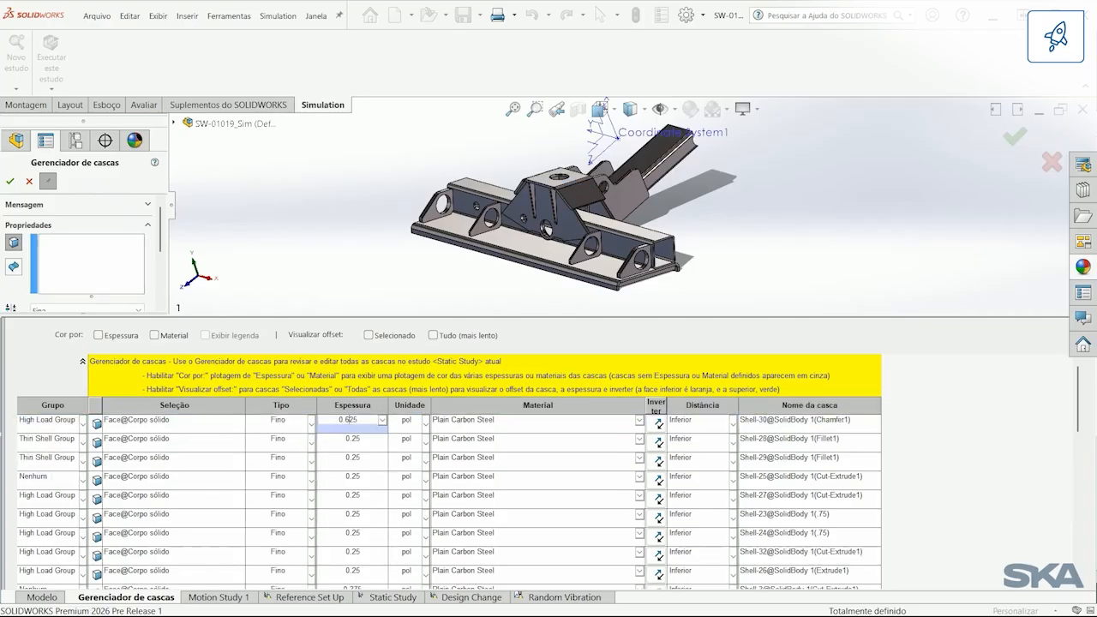
{"action": "key", "text": "Return"}
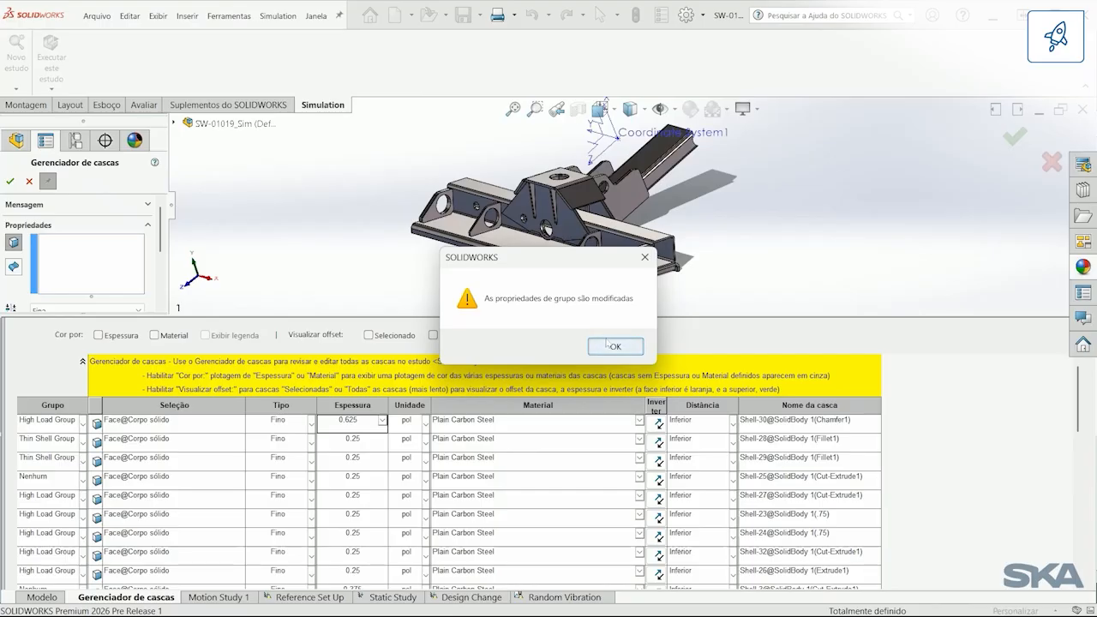
{"action": "left_click", "coordinate": [613, 346]}
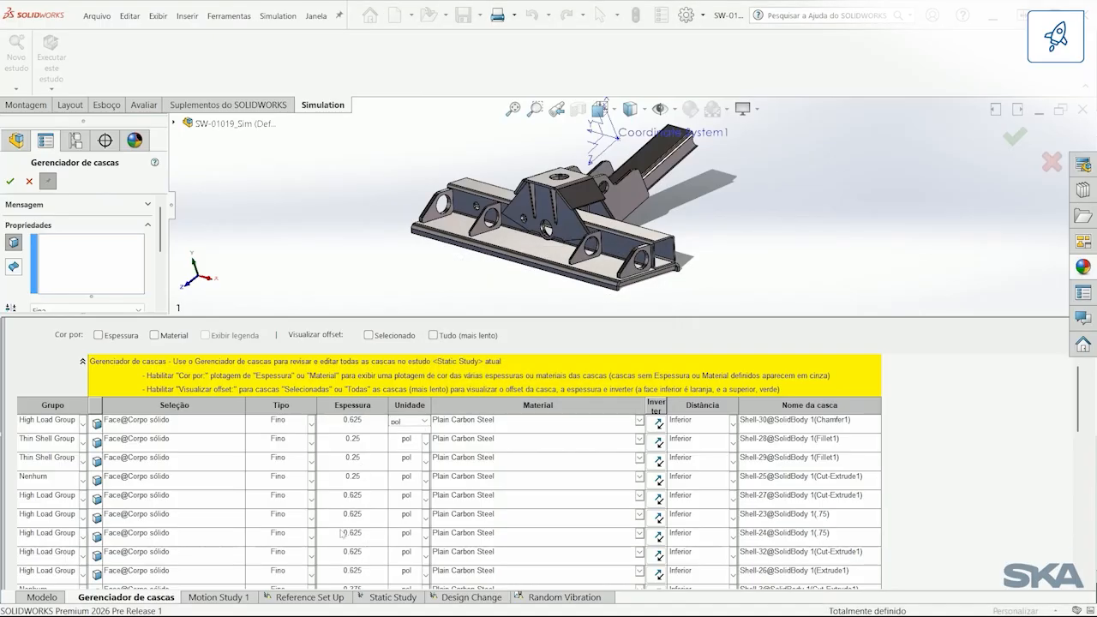
{"action": "left_click", "coordinate": [10, 181]}
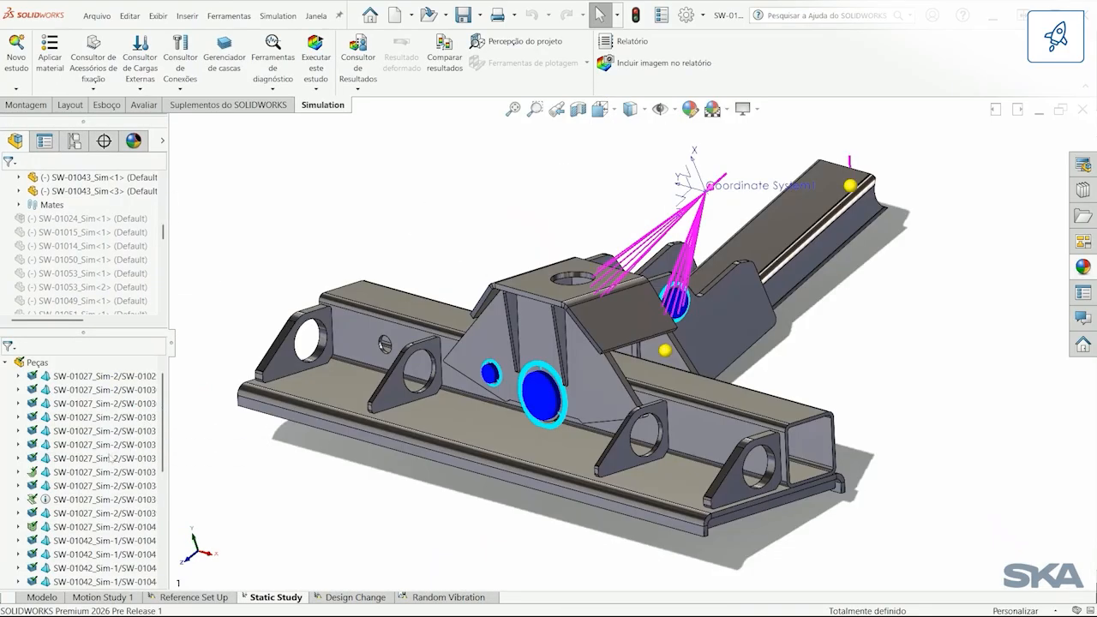
Step: Review the type and offset options in the shell definition of a SW-01027_Sim-2 part, leaving it without changes
{"action": "right_click", "coordinate": [97, 462]}
{"action": "left_click", "coordinate": [162, 333]}
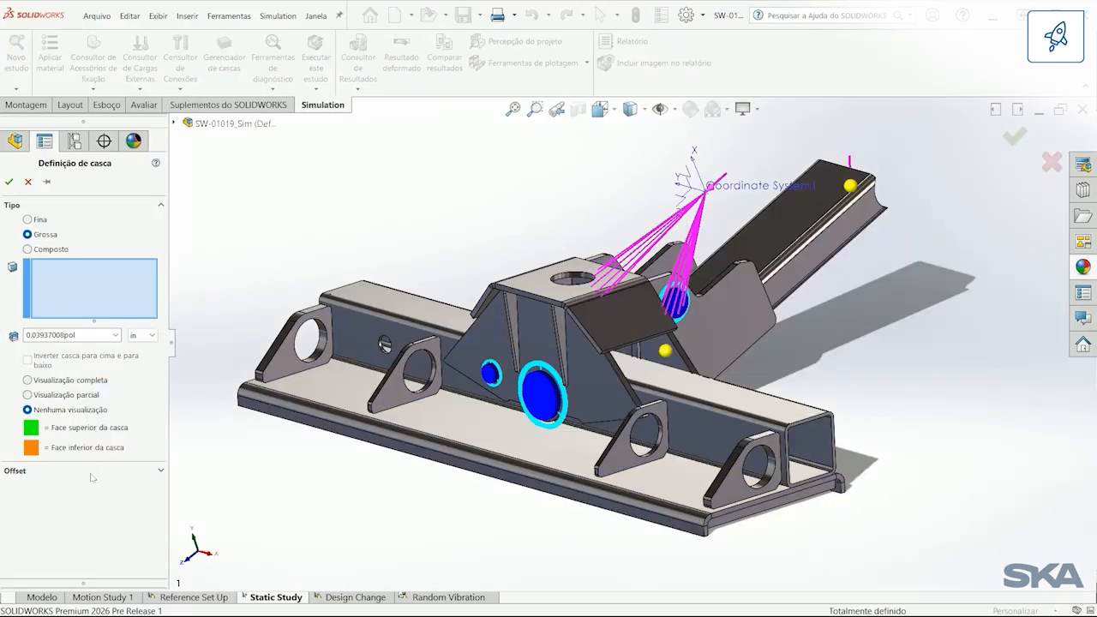
{"action": "left_click", "coordinate": [90, 472]}
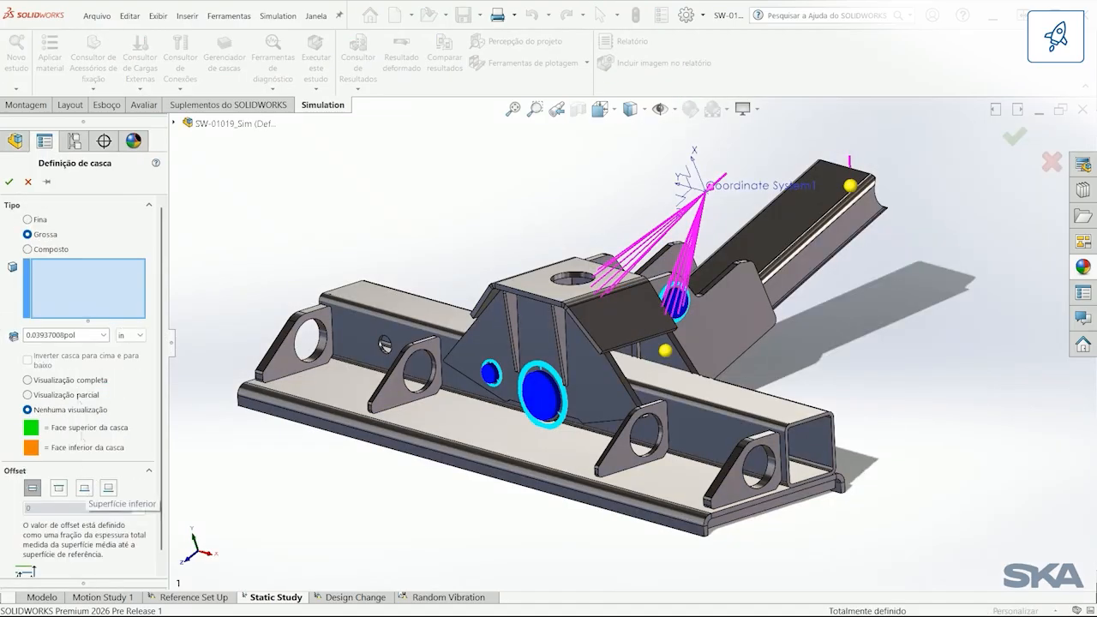
{"action": "left_click", "coordinate": [28, 182]}
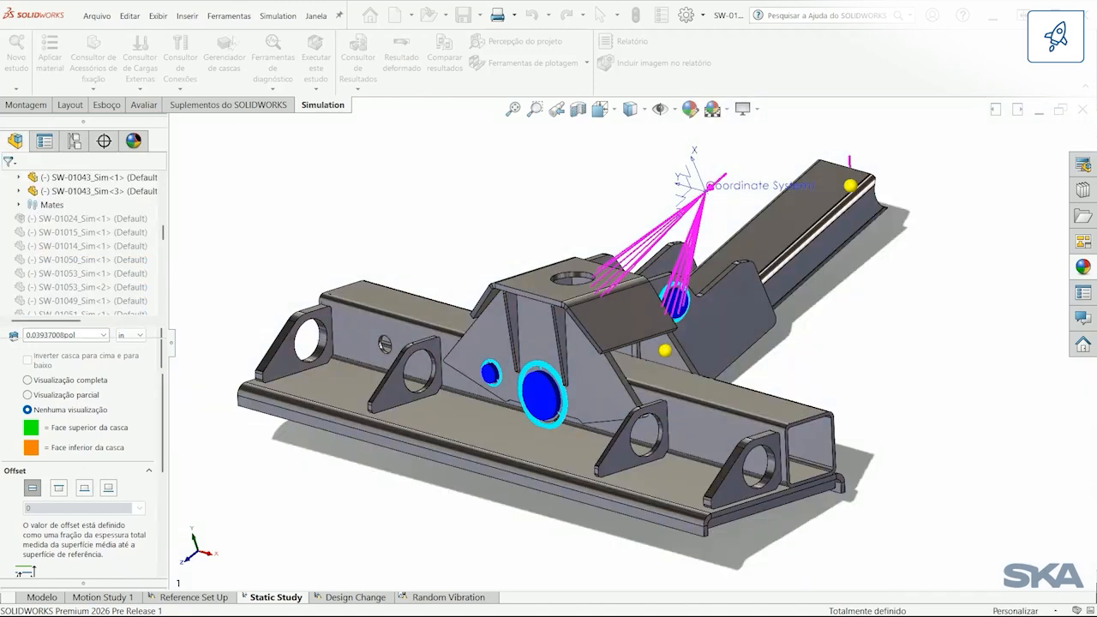
Step: Set the default shell type to Fino in the Simulation default mesh options
{"action": "left_click", "coordinate": [277, 15]}
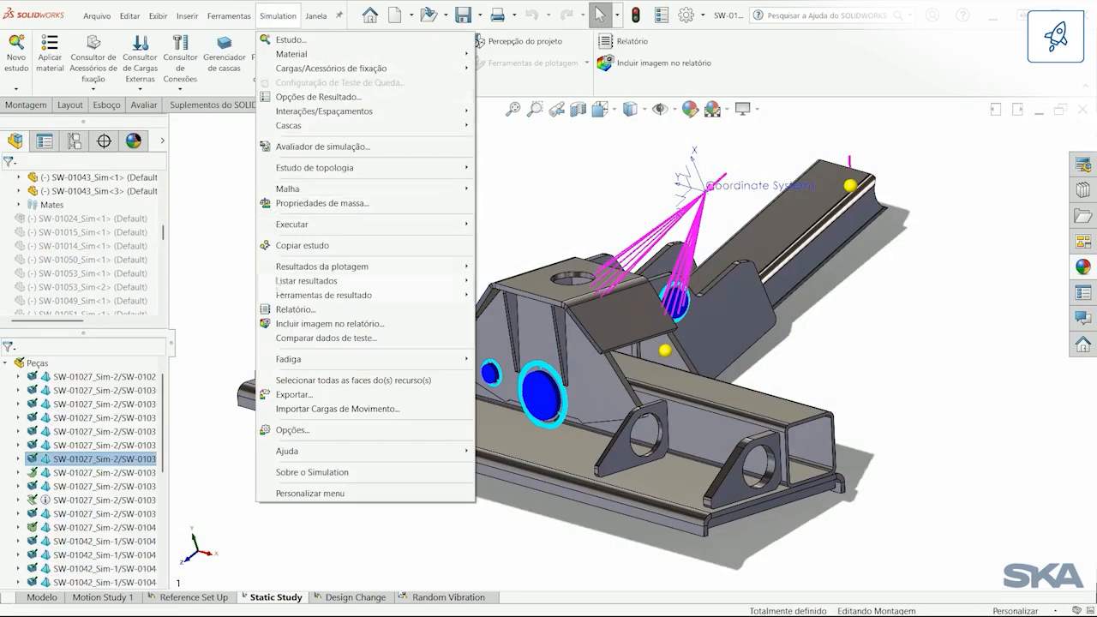
{"action": "left_click", "coordinate": [316, 433]}
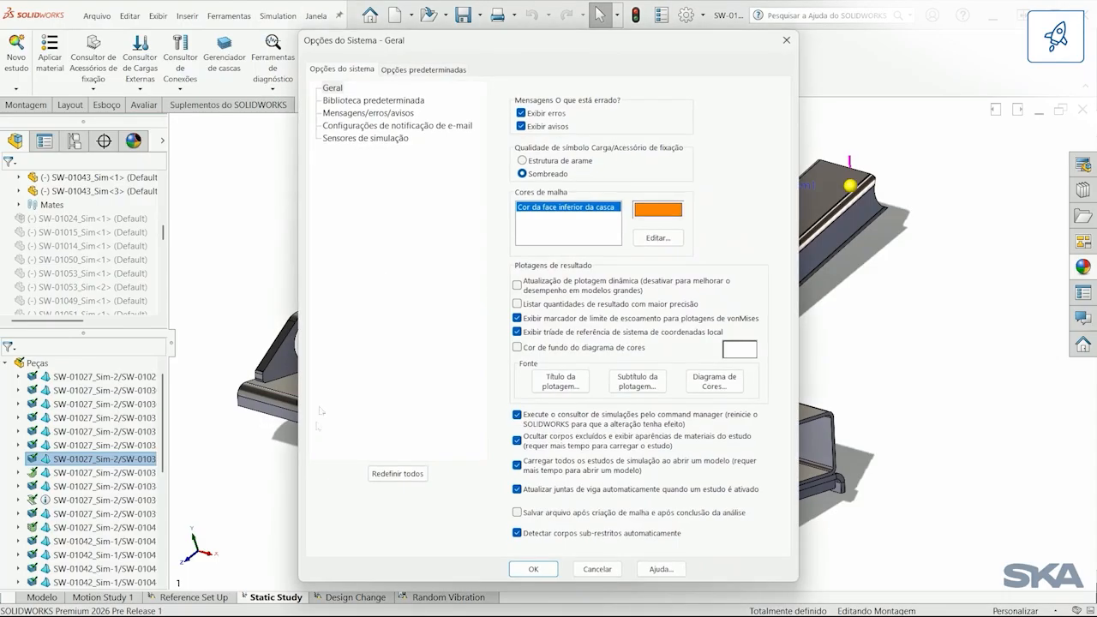
{"action": "left_click", "coordinate": [400, 69]}
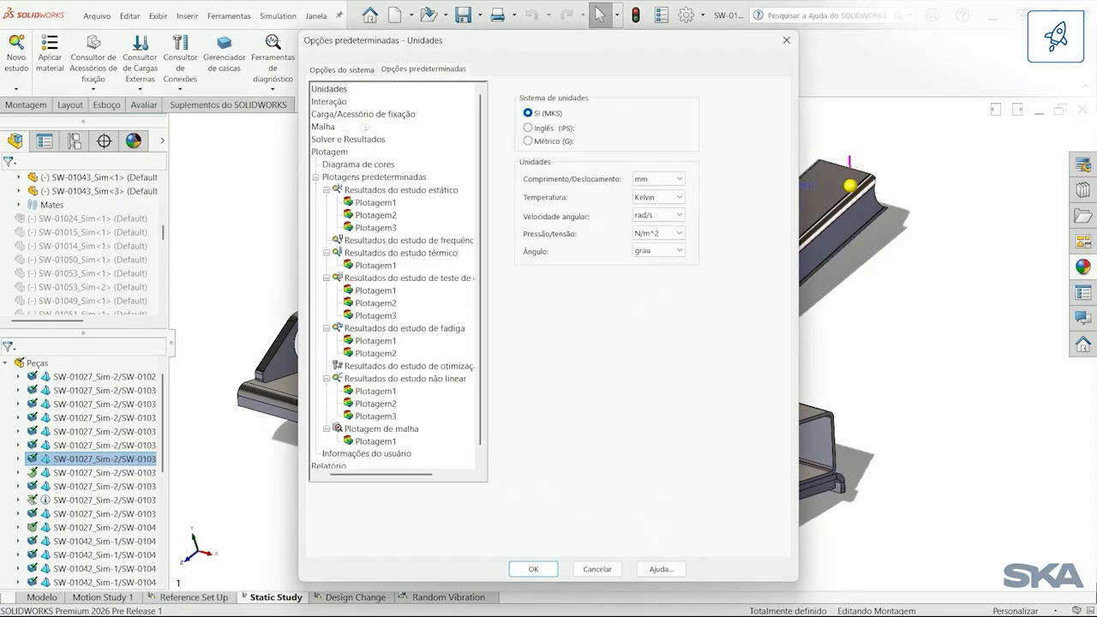
{"action": "left_click", "coordinate": [326, 126]}
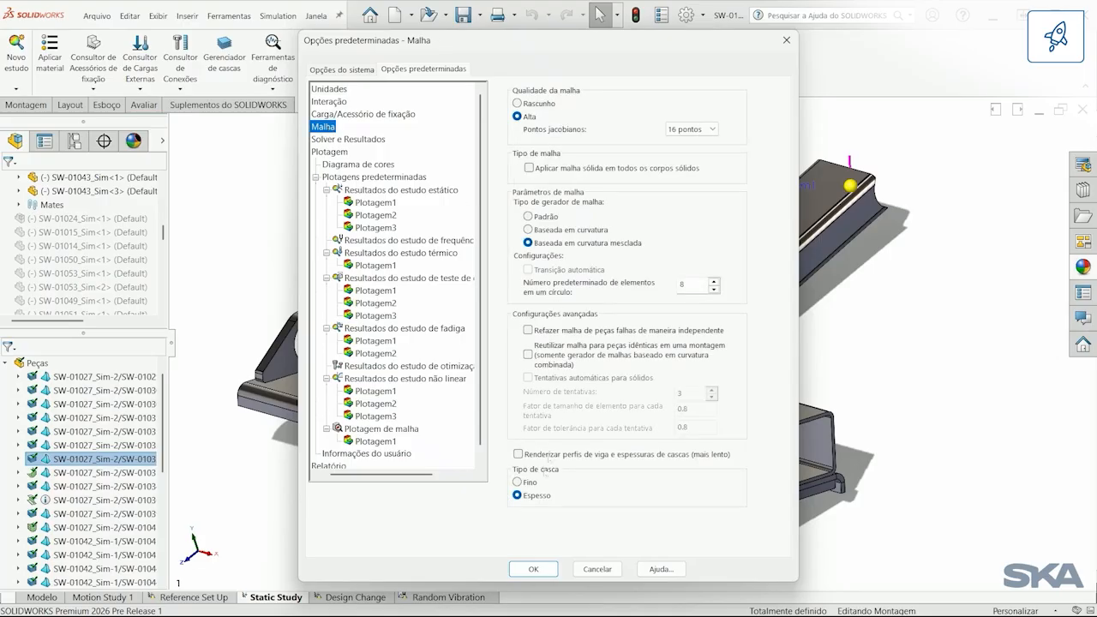
{"action": "left_click", "coordinate": [531, 484]}
{"action": "left_click", "coordinate": [546, 570]}
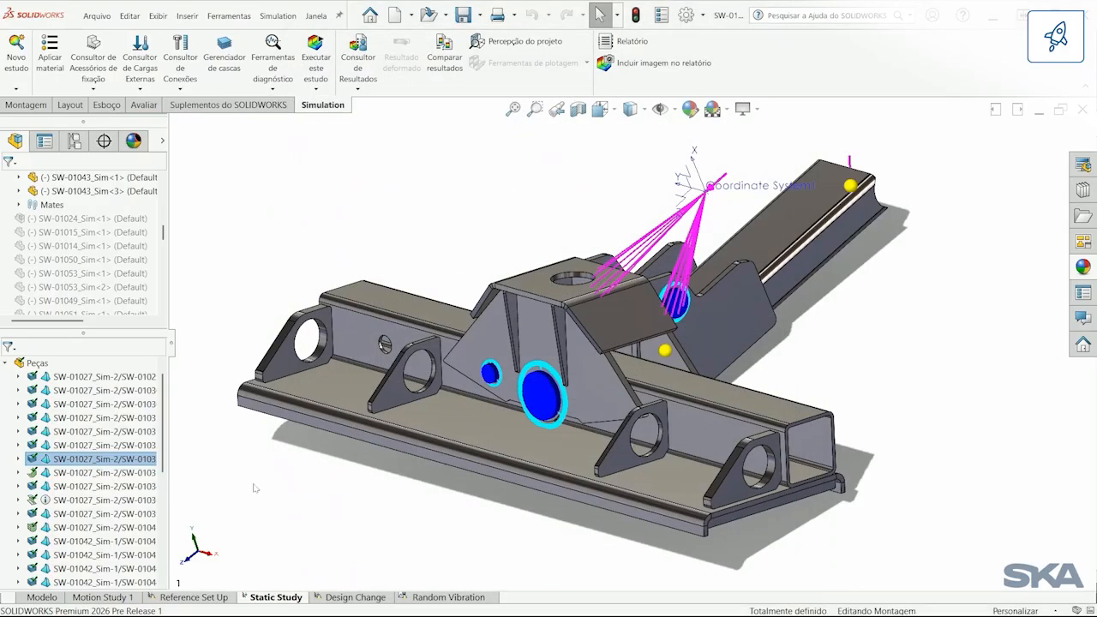
Step: Activate the Design Change study and examine its X rotation plot on the model
{"action": "left_click", "coordinate": [351, 595]}
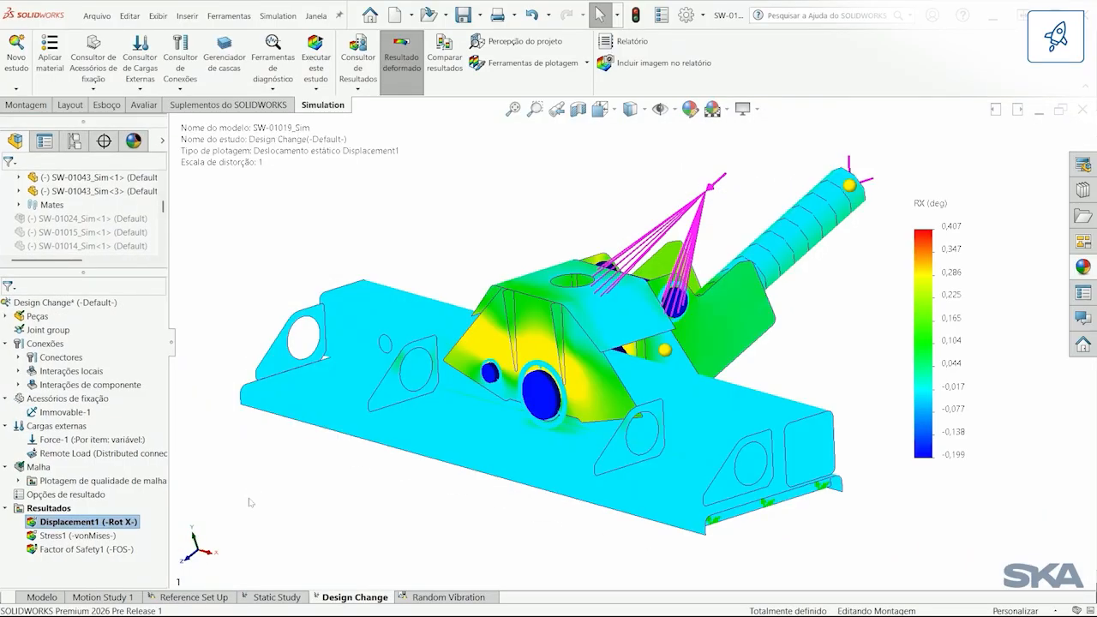
{"action": "middle_click_drag", "start_coordinate": [250, 502], "coordinate": [277, 478]}
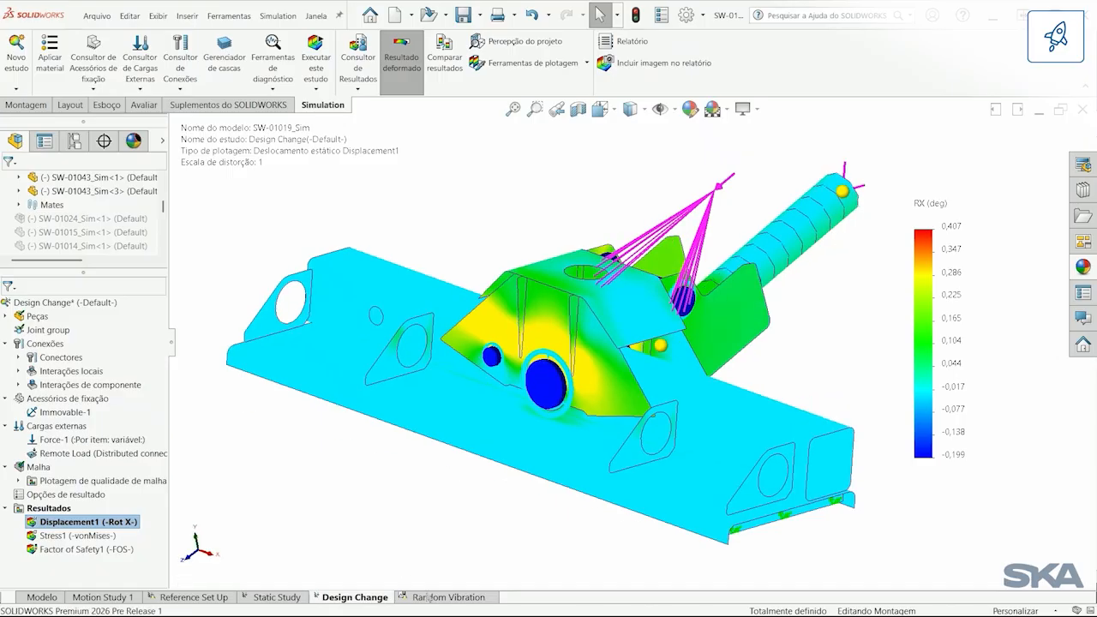
Step: List the connector forces of the Random Vibration study for Pin Connector-1
{"action": "left_click", "coordinate": [421, 595]}
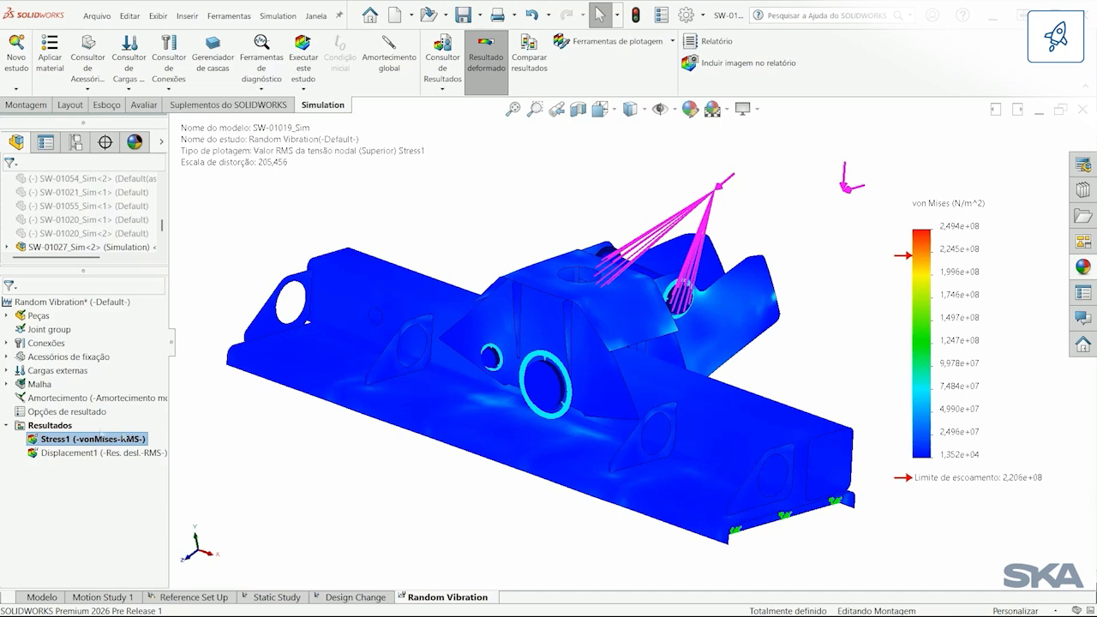
{"action": "right_click", "coordinate": [57, 426]}
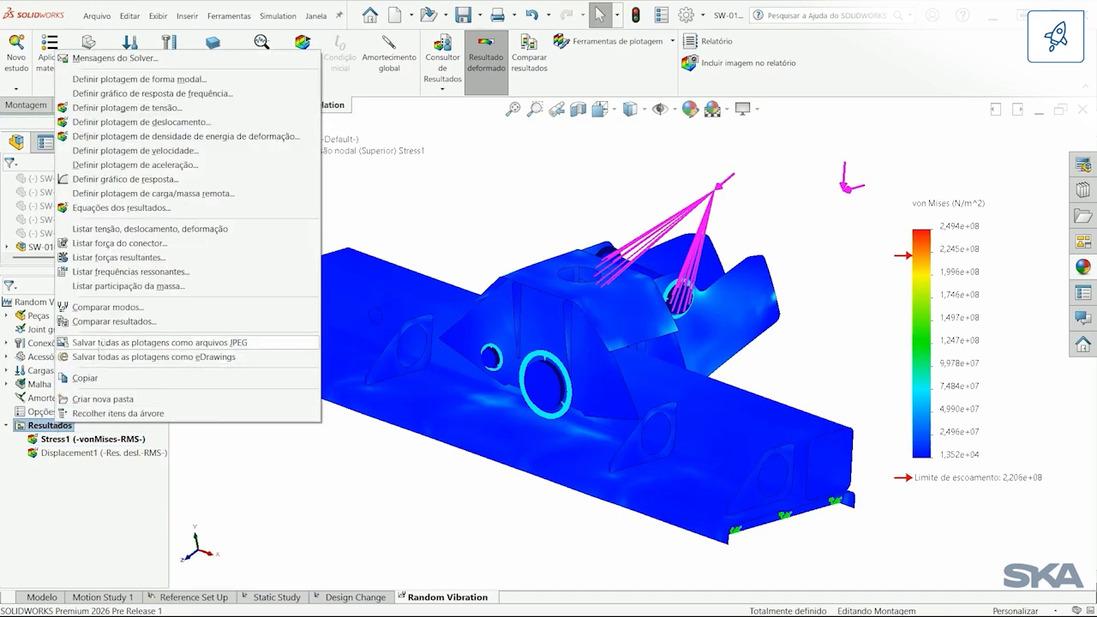
{"action": "left_click", "coordinate": [120, 245]}
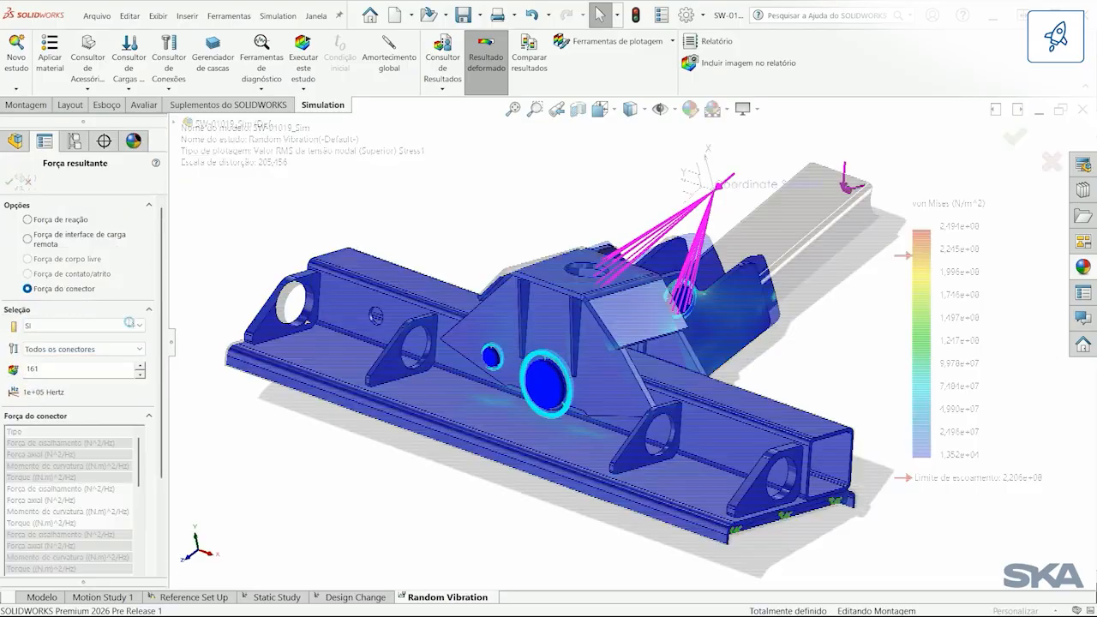
{"action": "left_click", "coordinate": [136, 349]}
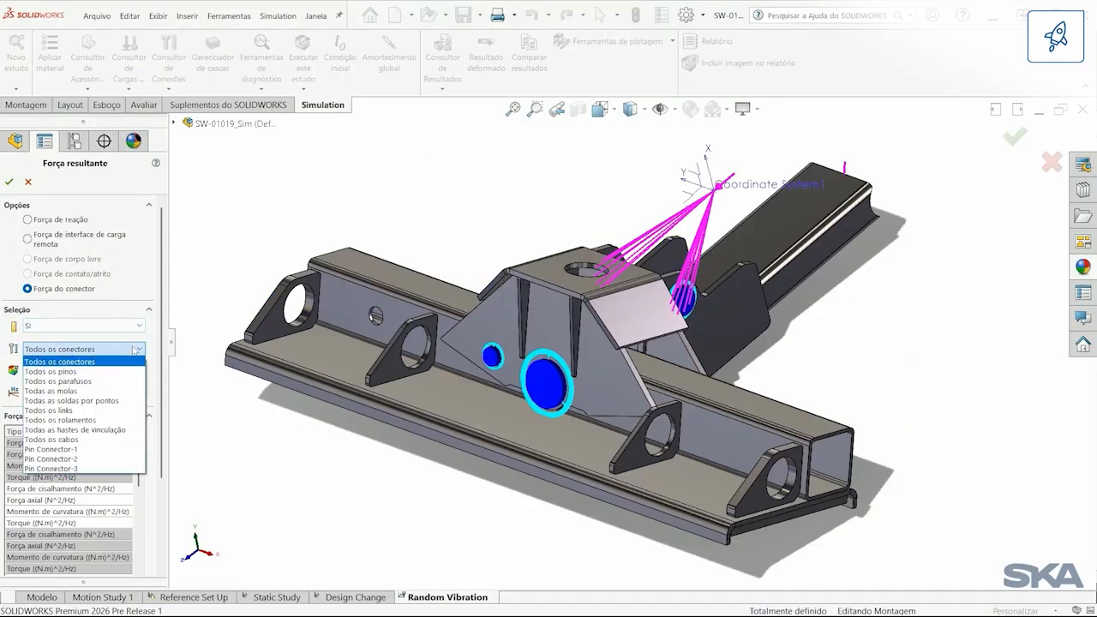
{"action": "left_click", "coordinate": [112, 449]}
Step: Widen the connector force results, generate their response graph and enlarge the graph window
{"action": "left_click_drag", "start_coordinate": [174, 350], "coordinate": [314, 349]}
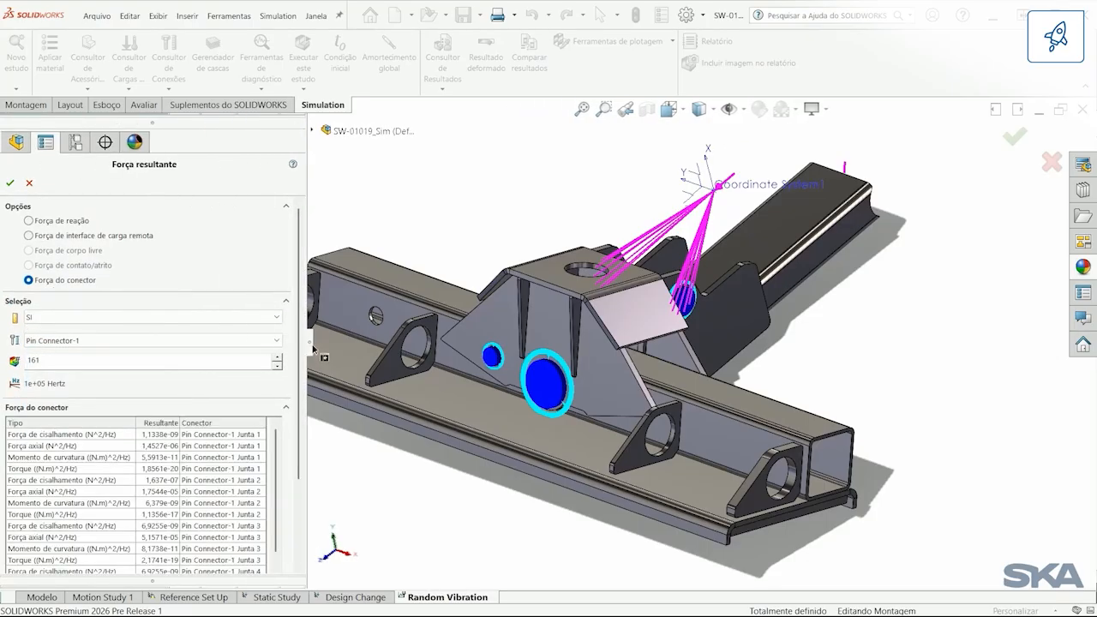
{"action": "scroll", "coordinate": [308, 471], "scroll_direction": "down", "scroll_amount": 3}
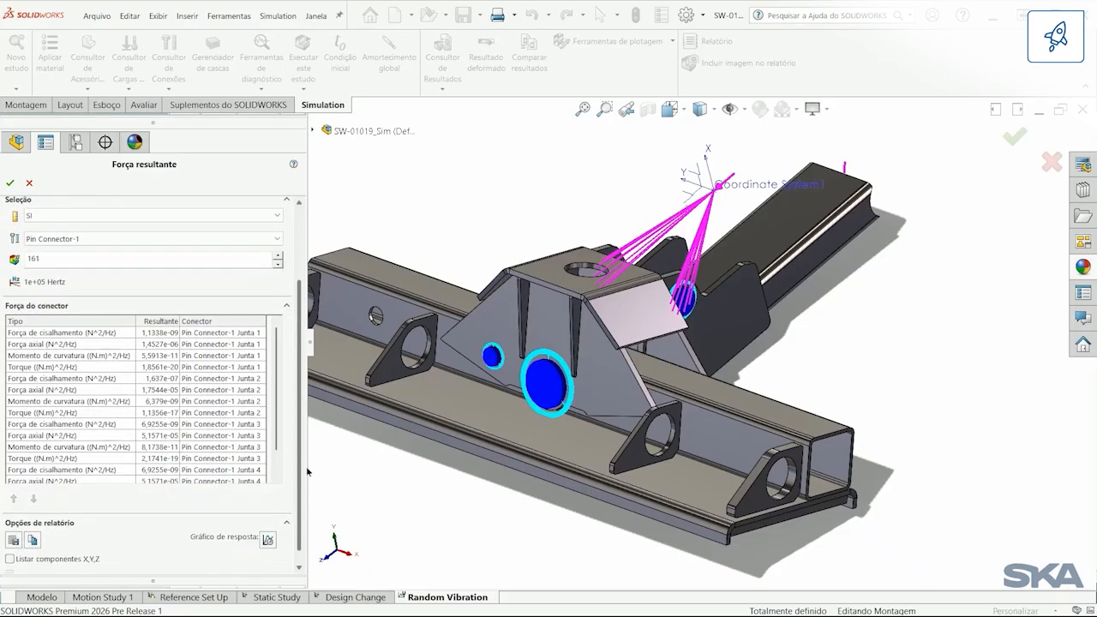
{"action": "scroll", "coordinate": [308, 470], "scroll_direction": "down", "scroll_amount": 1}
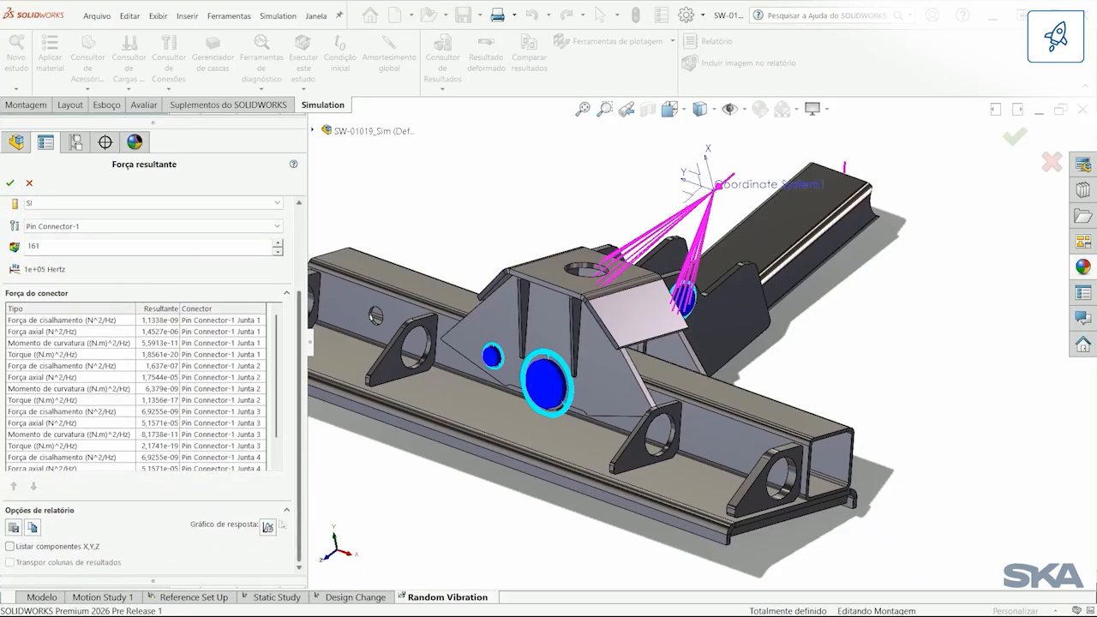
{"action": "left_click", "coordinate": [269, 527]}
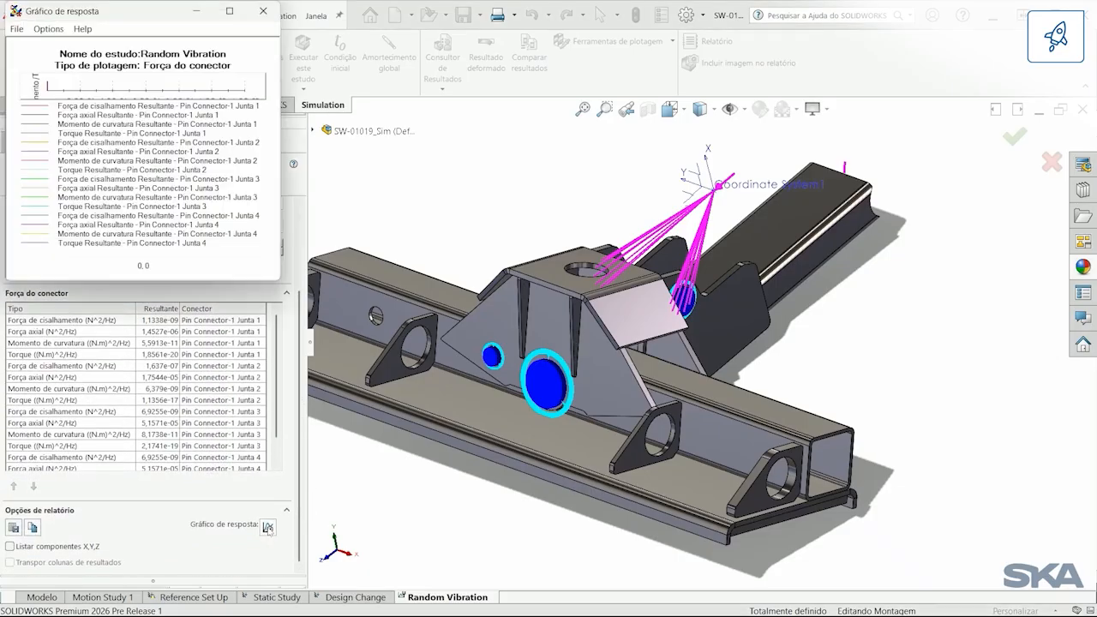
{"action": "left_click_drag", "start_coordinate": [119, 16], "coordinate": [548, 202]}
{"action": "left_click_drag", "start_coordinate": [430, 187], "coordinate": [242, 105]}
{"action": "left_click_drag", "start_coordinate": [711, 468], "coordinate": [946, 553]}
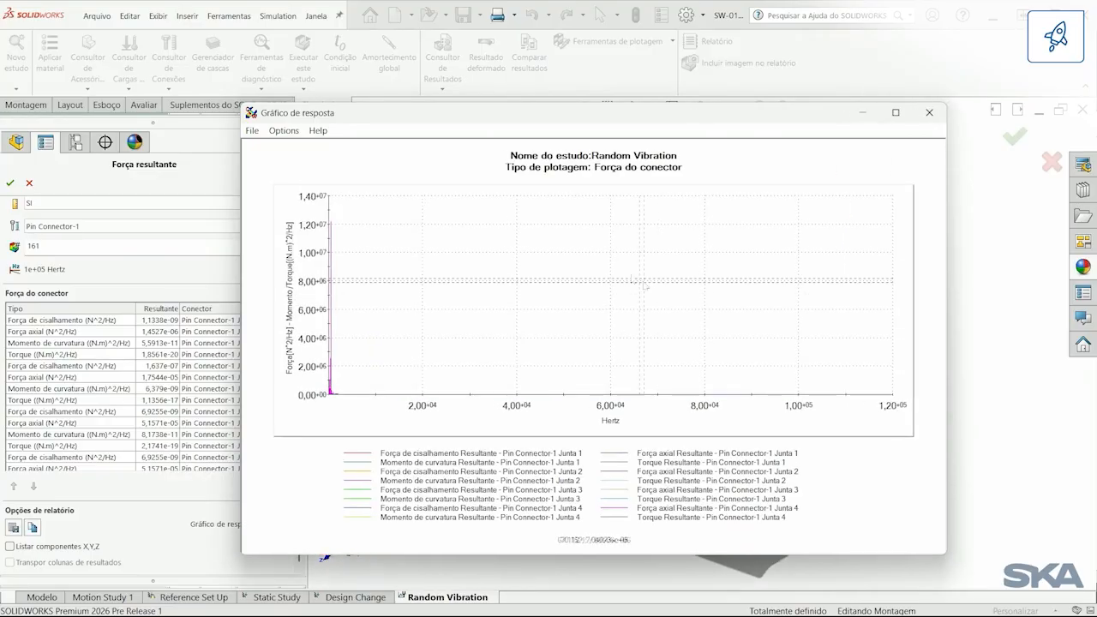
Step: Make the X axis of the connector force response graph logarithmic
{"action": "left_click", "coordinate": [294, 130]}
{"action": "left_click", "coordinate": [300, 147]}
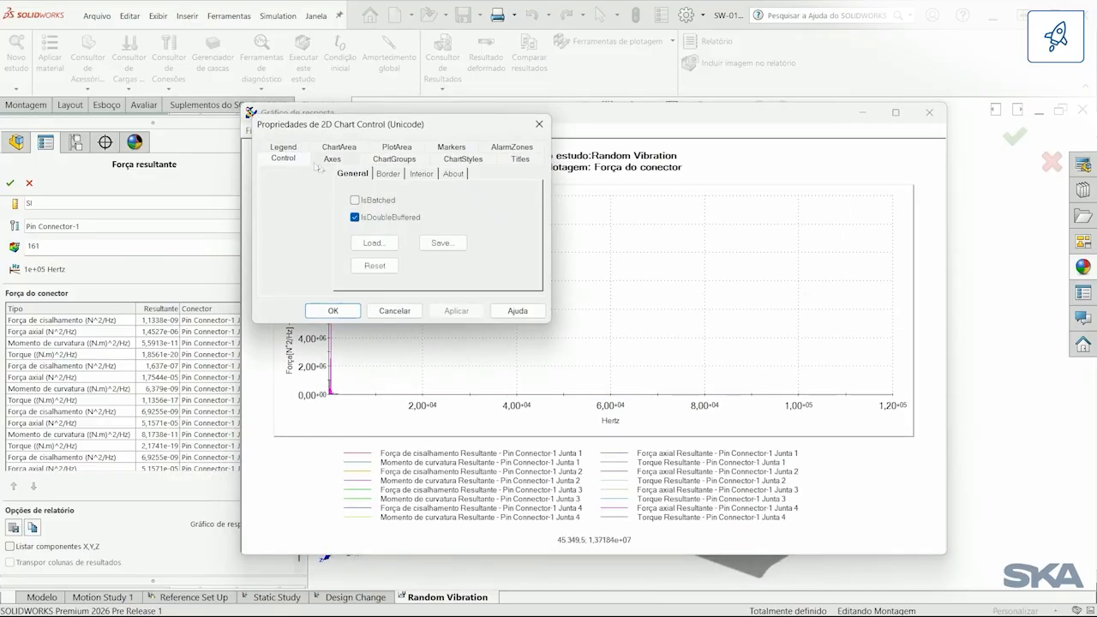
{"action": "left_click", "coordinate": [333, 159]}
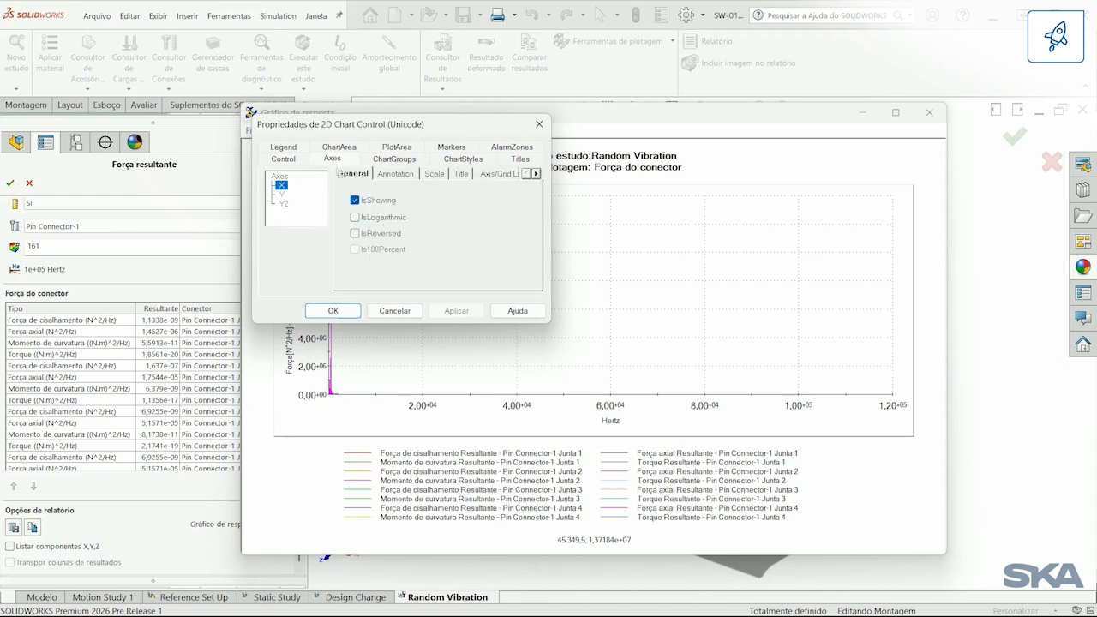
{"action": "left_click", "coordinate": [355, 217]}
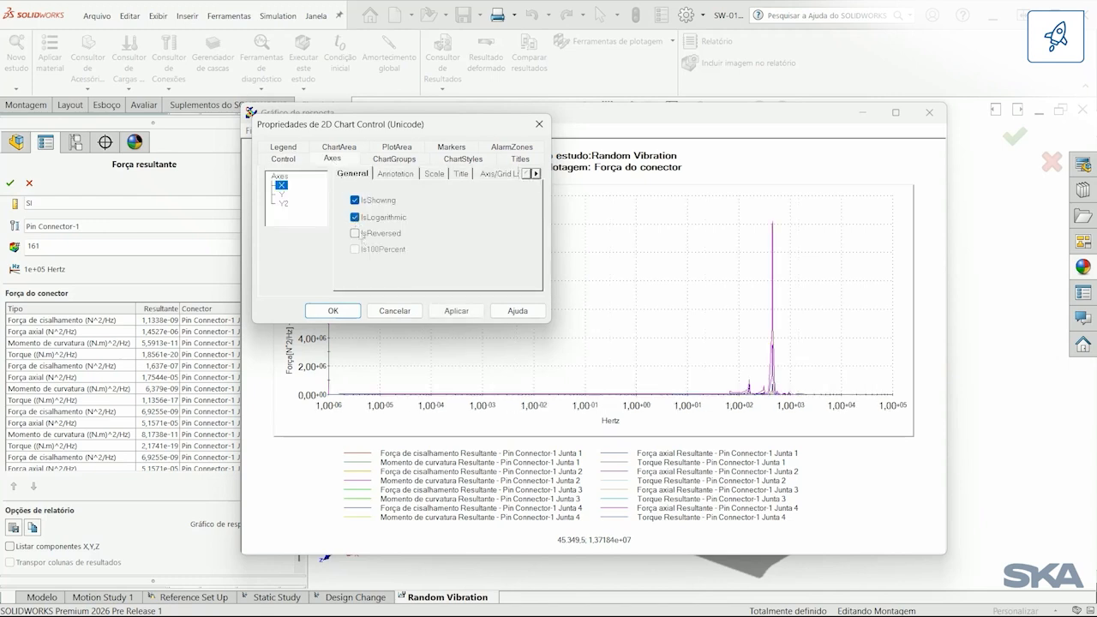
{"action": "left_click", "coordinate": [332, 311]}
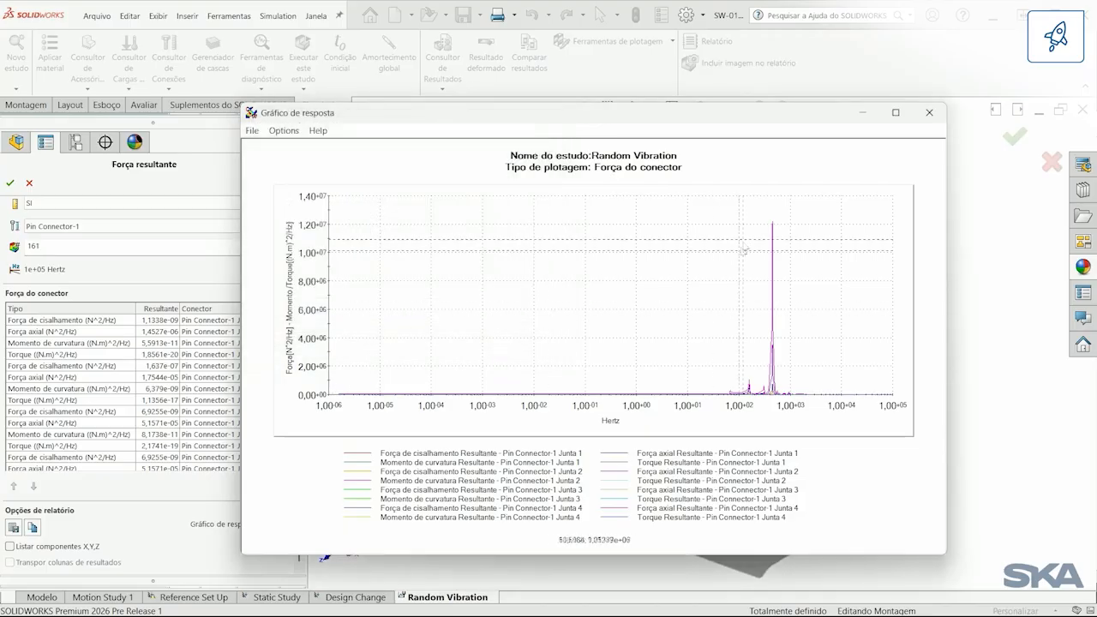
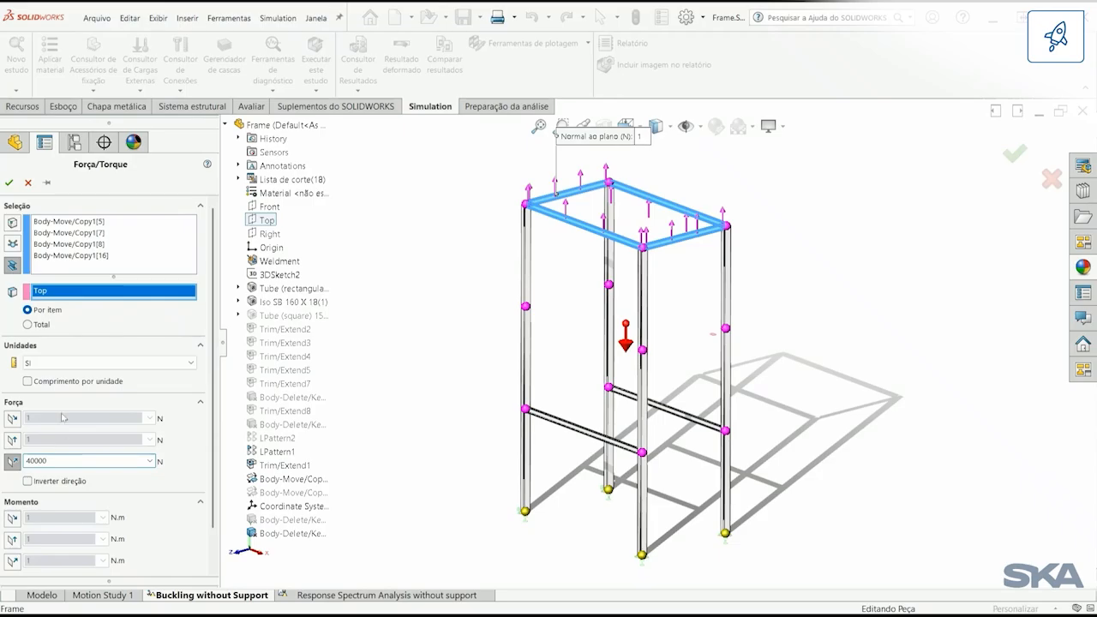
Step: Define the force on the four top beams per unit length, reverse its direction and accept it
{"action": "left_click", "coordinate": [27, 382]}
{"action": "left_click", "coordinate": [51, 481]}
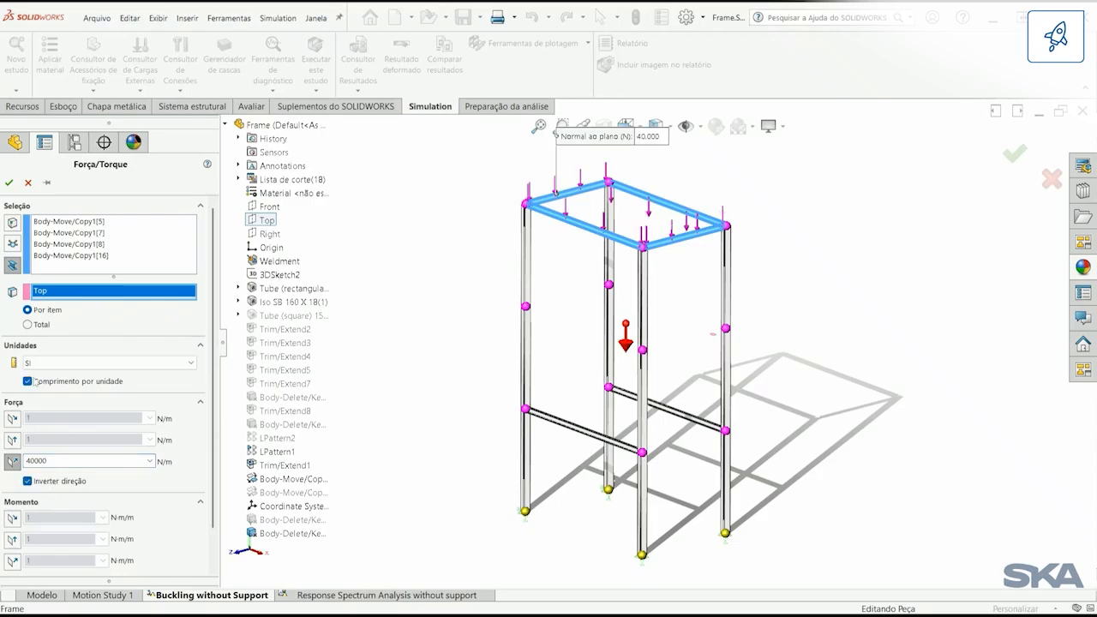
{"action": "left_click", "coordinate": [9, 182]}
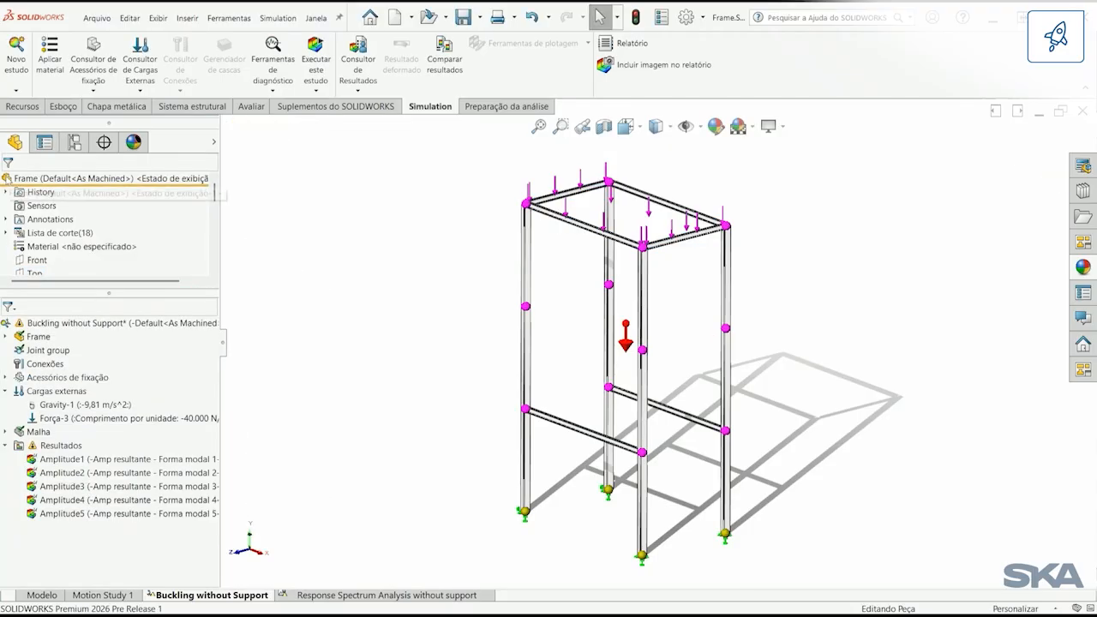
Step: Run the Buckling without Support study and animate its Amplitude1 plot
{"action": "right_click", "coordinate": [115, 324]}
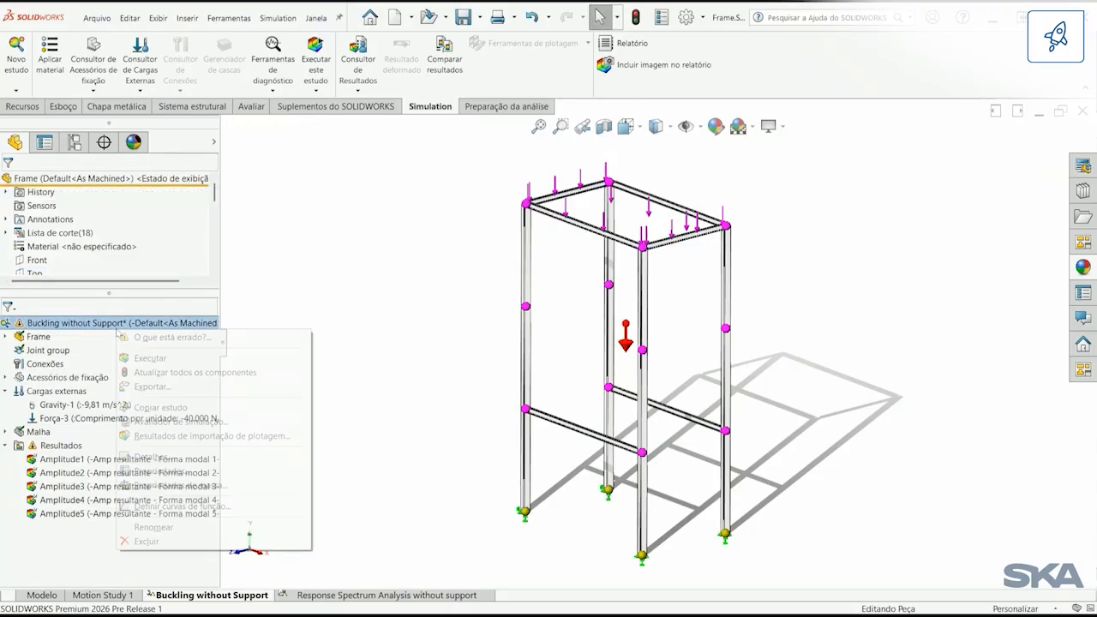
{"action": "left_click", "coordinate": [150, 358]}
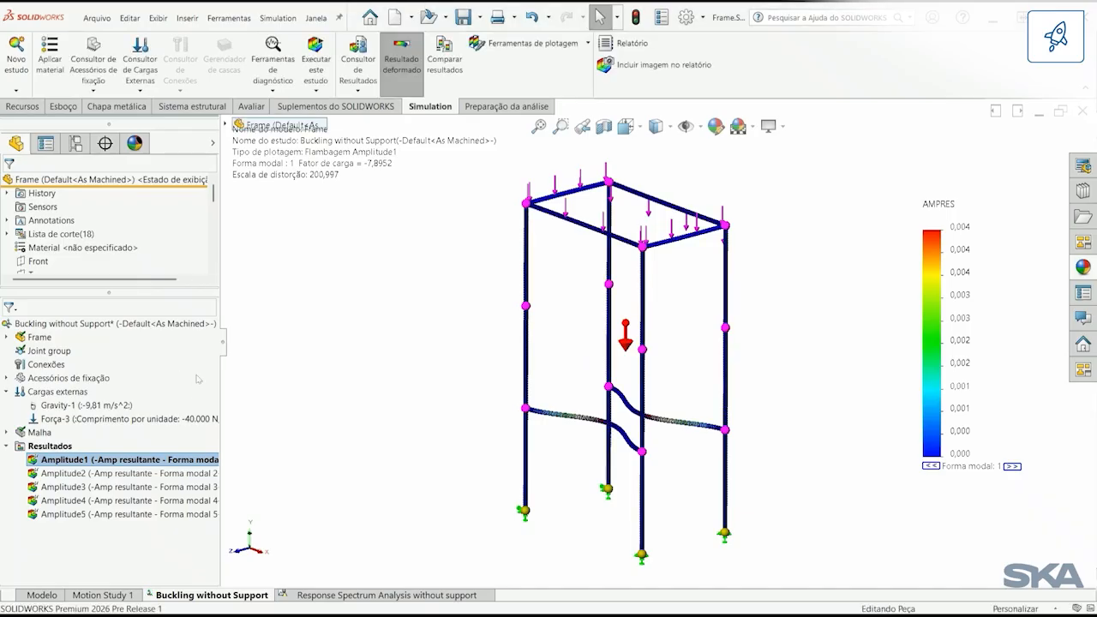
{"action": "right_click", "coordinate": [161, 460]}
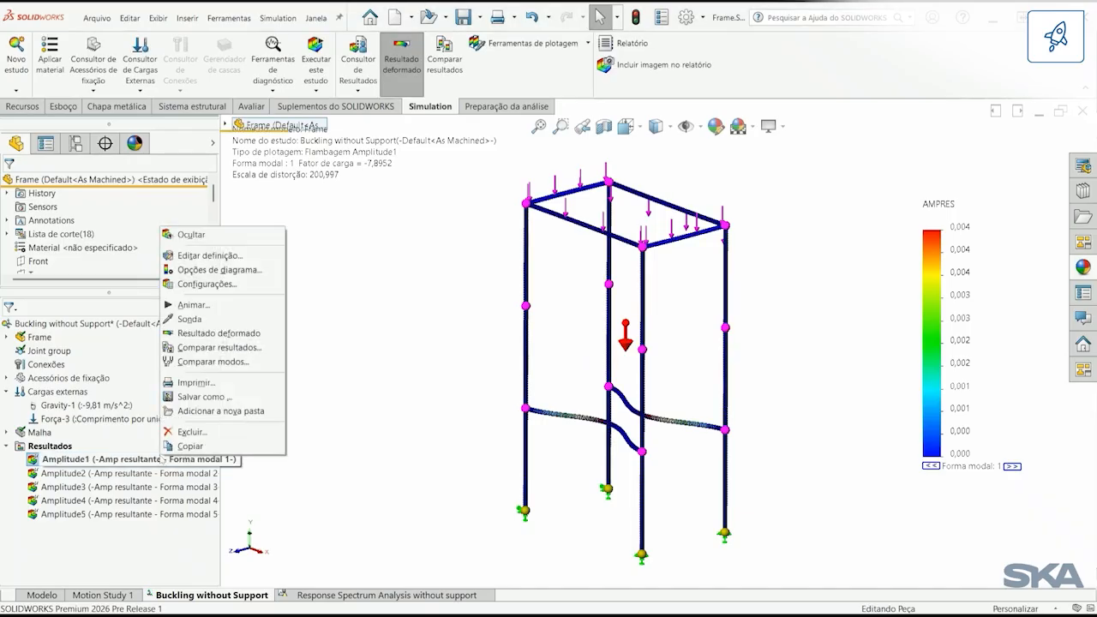
{"action": "left_click", "coordinate": [213, 306]}
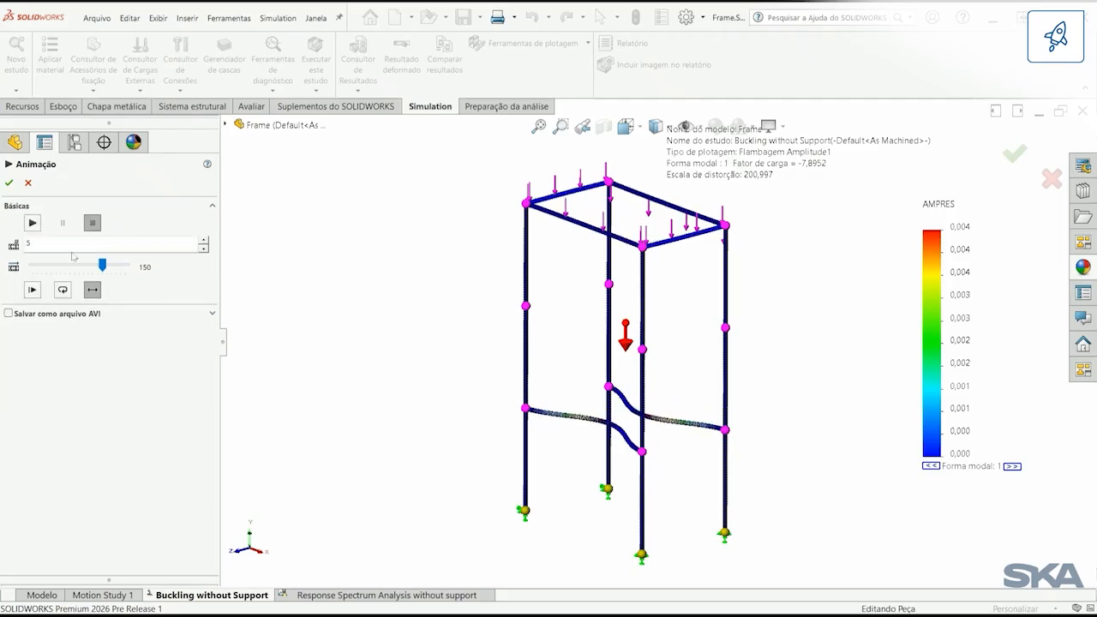
{"action": "left_click", "coordinate": [12, 183]}
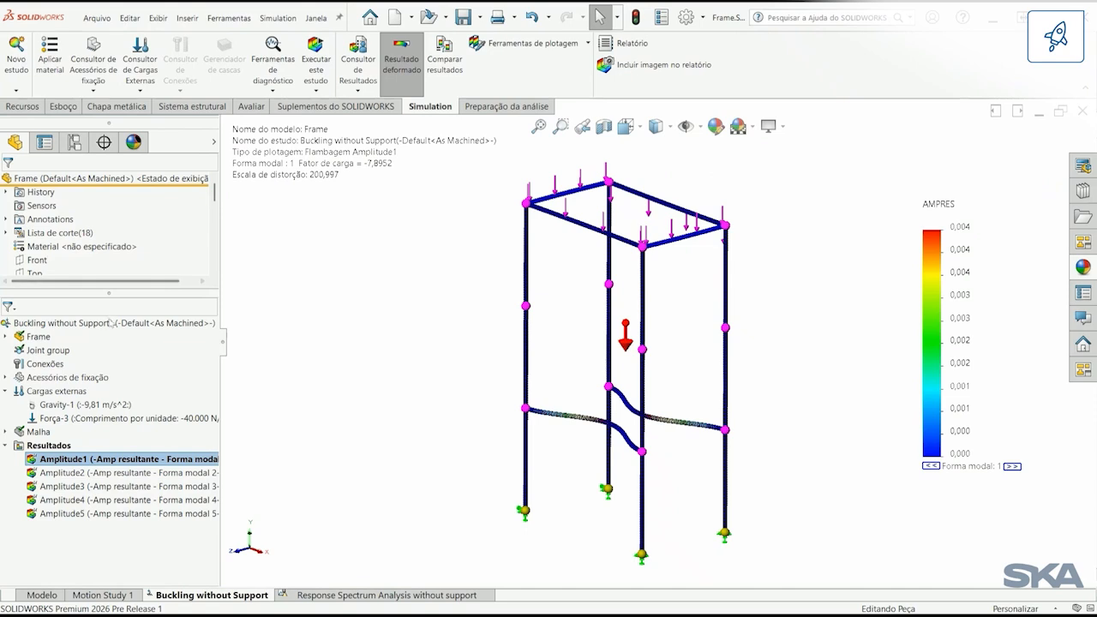
Step: List the buckling safety factors of the Buckling without Support study and close the list
{"action": "right_click", "coordinate": [71, 445]}
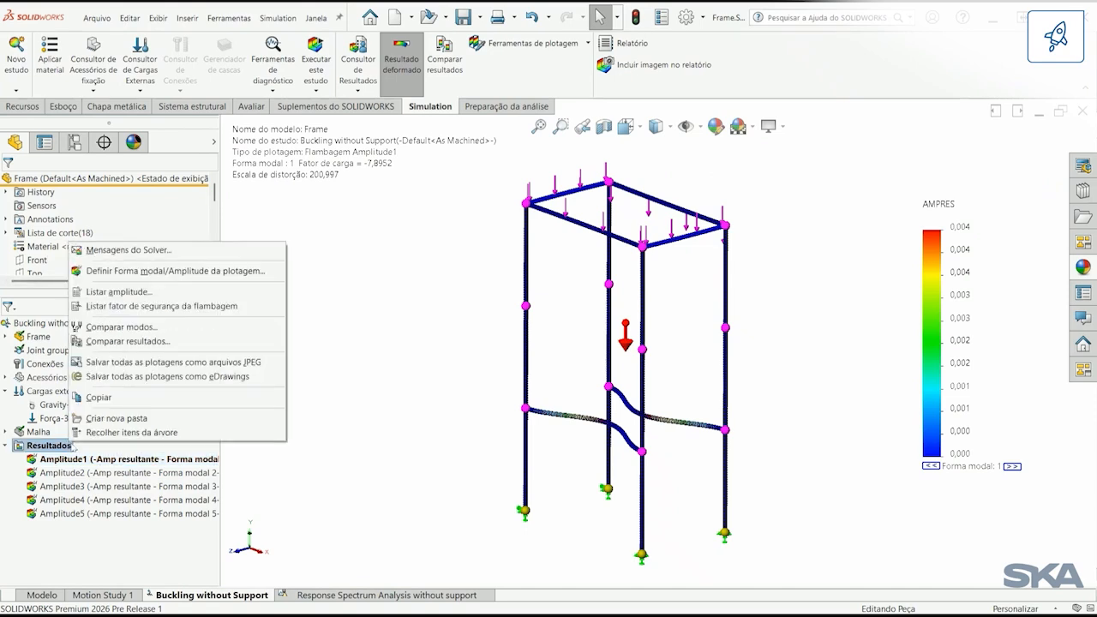
{"action": "left_click", "coordinate": [150, 306]}
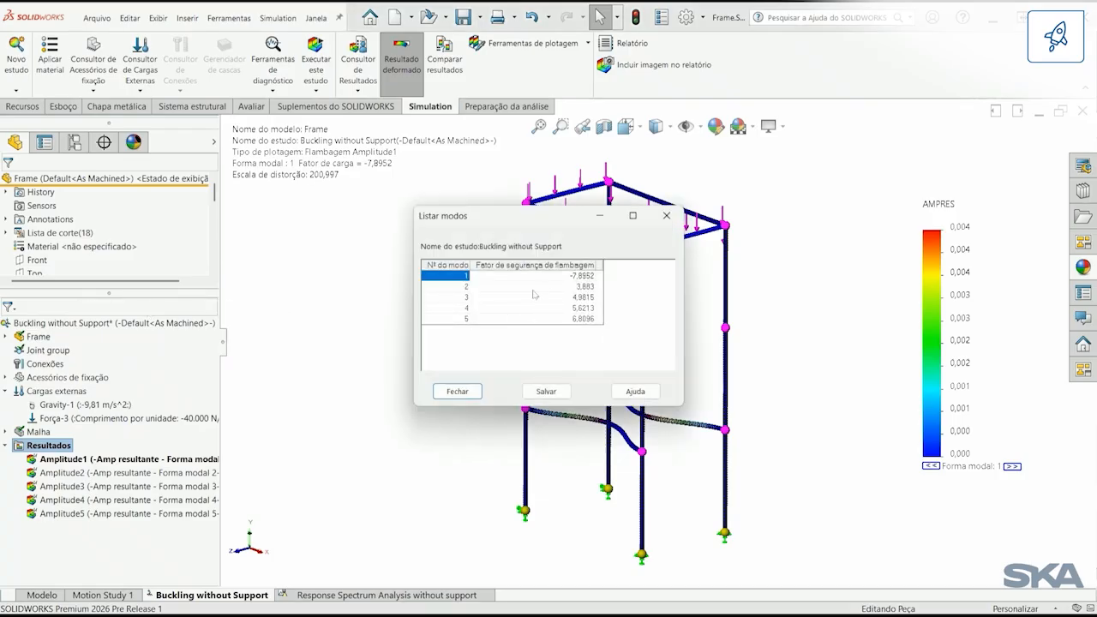
{"action": "left_click", "coordinate": [458, 392]}
Step: Set the Buckling without Support study properties to extract only positive buckling factors
{"action": "right_click", "coordinate": [53, 323]}
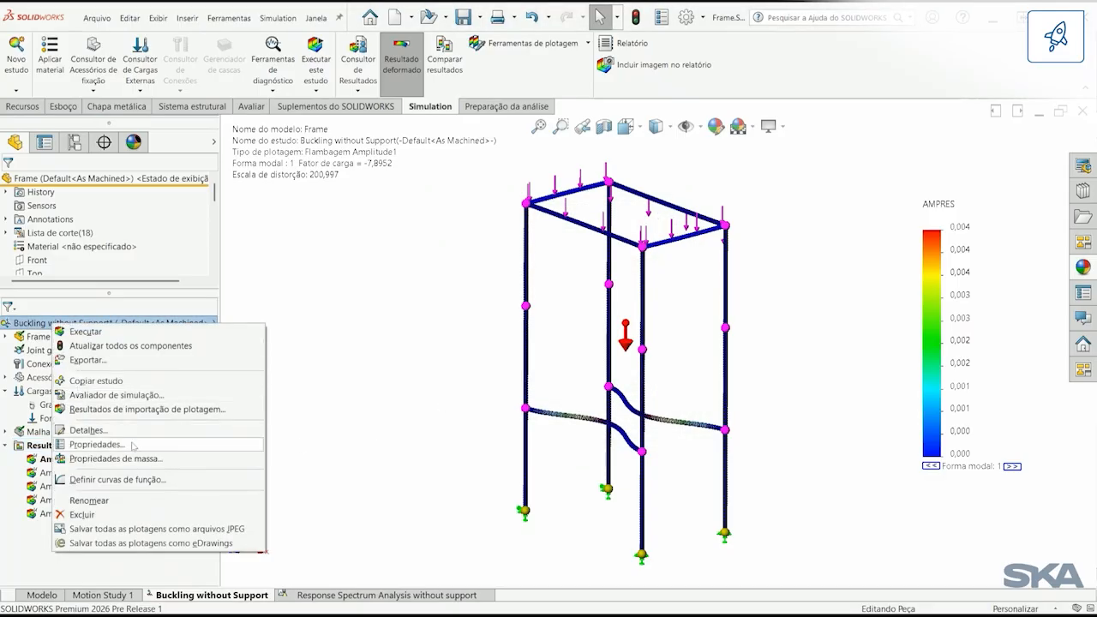
{"action": "left_click", "coordinate": [133, 445]}
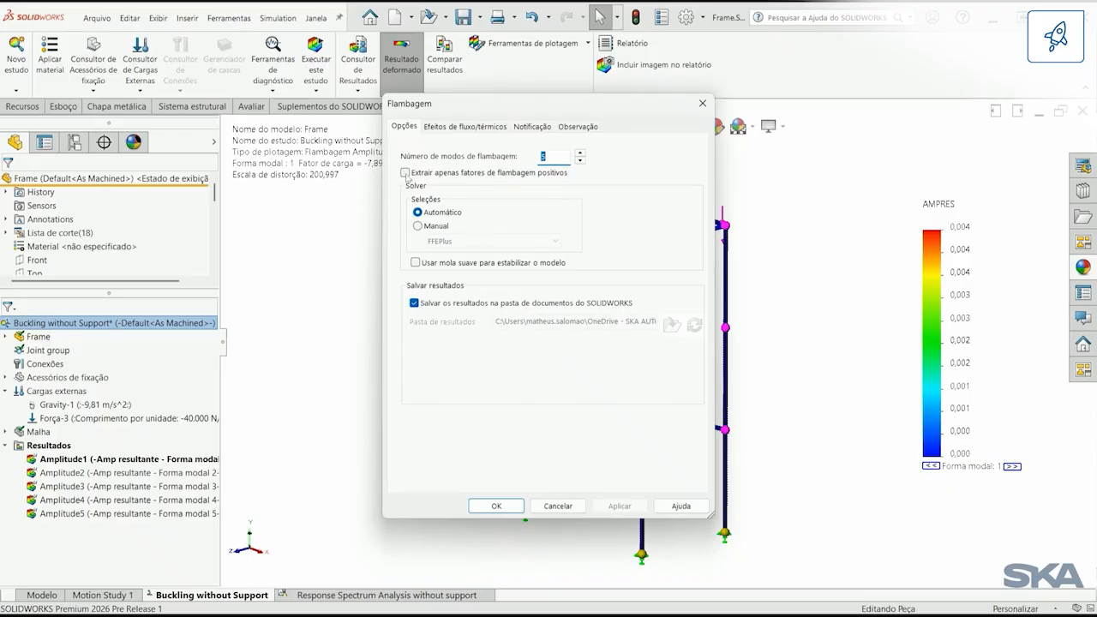
{"action": "left_click", "coordinate": [405, 173]}
{"action": "left_click", "coordinate": [496, 505]}
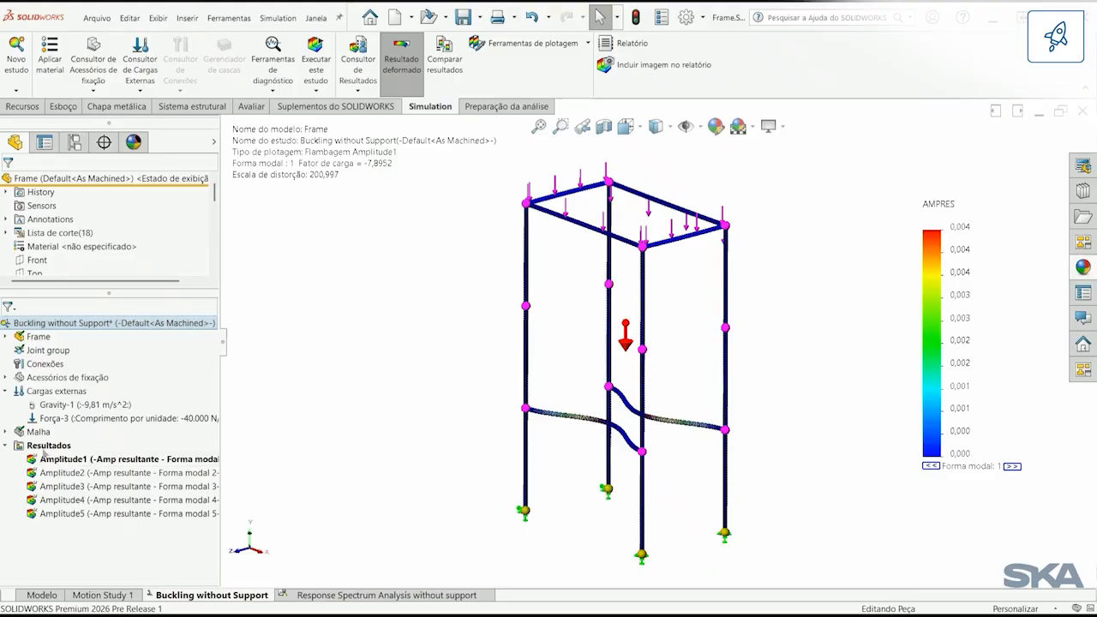
Step: List the buckling safety factors again for the positive-only extraction and close the list
{"action": "right_click", "coordinate": [48, 445]}
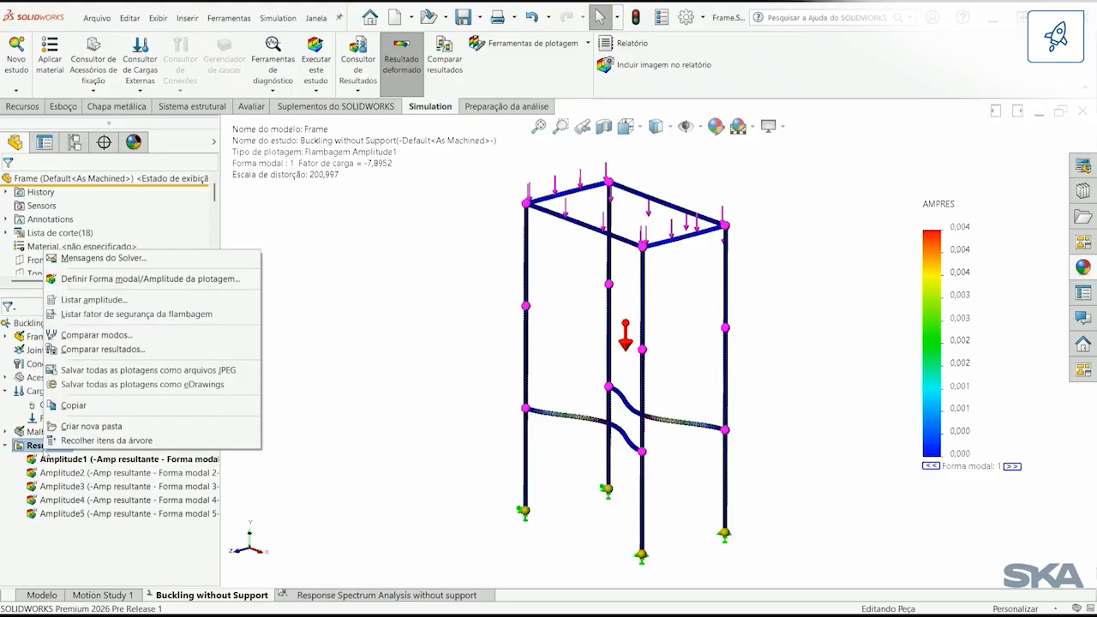
{"action": "left_click", "coordinate": [170, 314]}
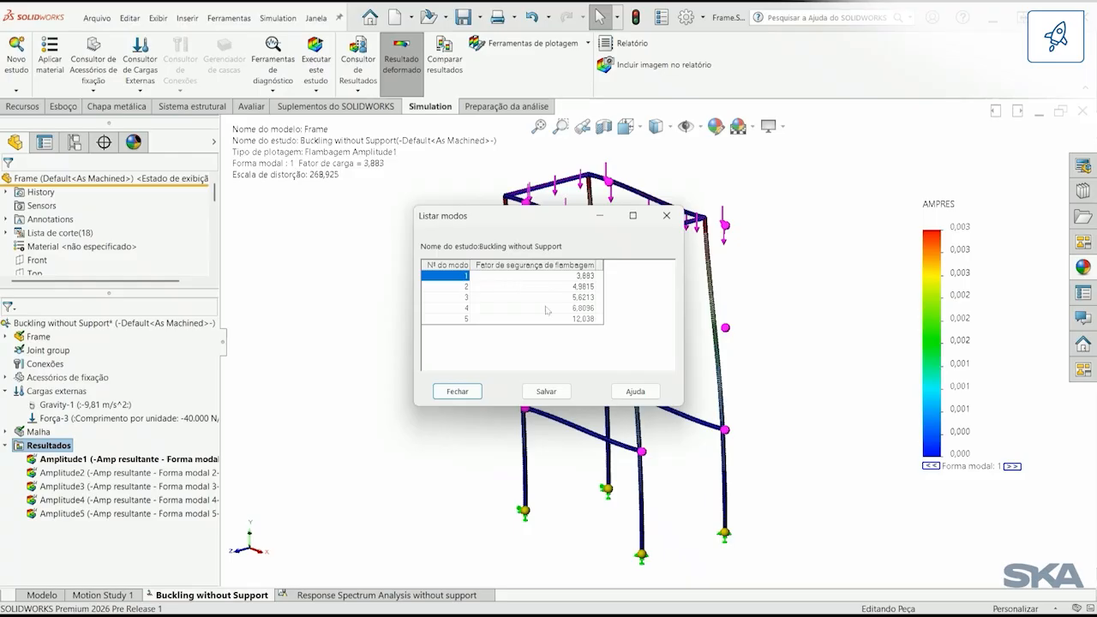
{"action": "left_click", "coordinate": [459, 392]}
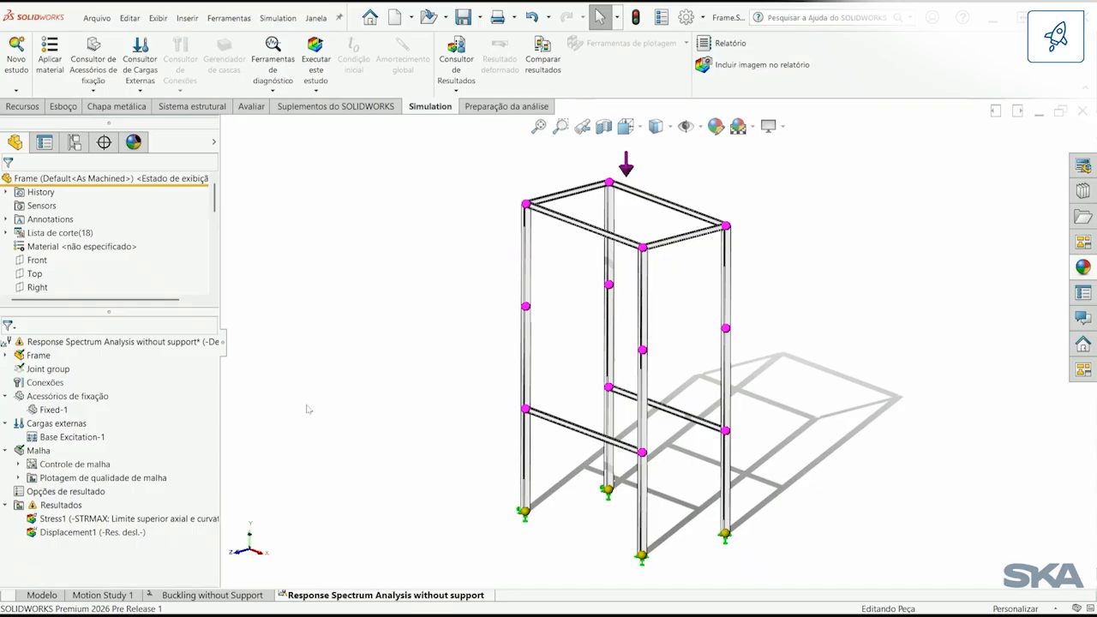
Step: Start a remote mass in the Response Spectrum Analysis without support study and assign it to the frame's four top beams
{"action": "right_click", "coordinate": [80, 426]}
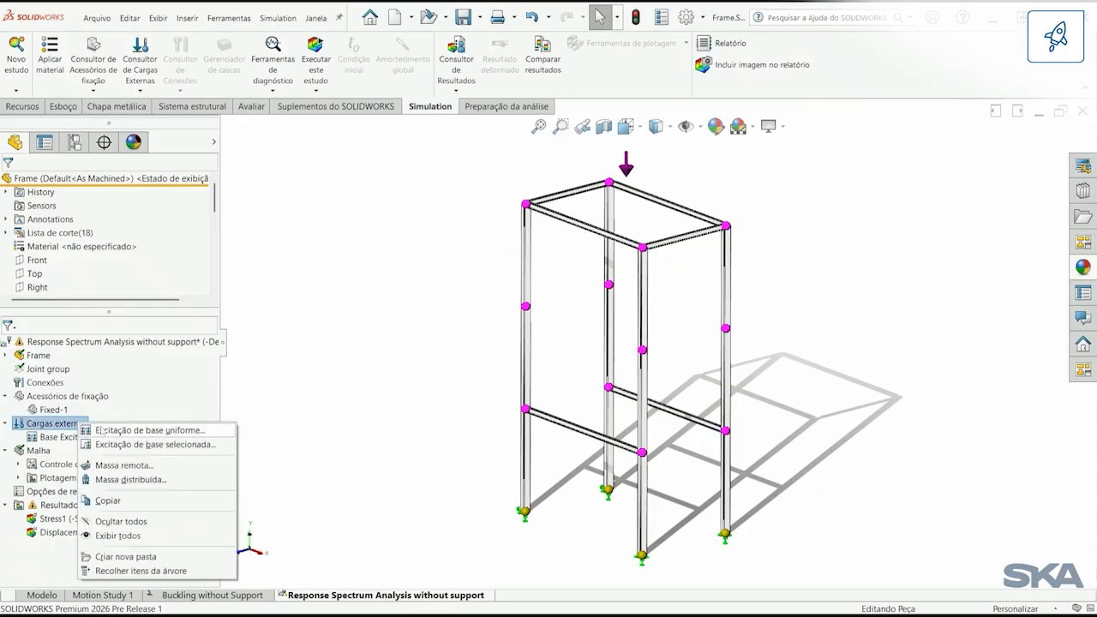
{"action": "left_click", "coordinate": [158, 467]}
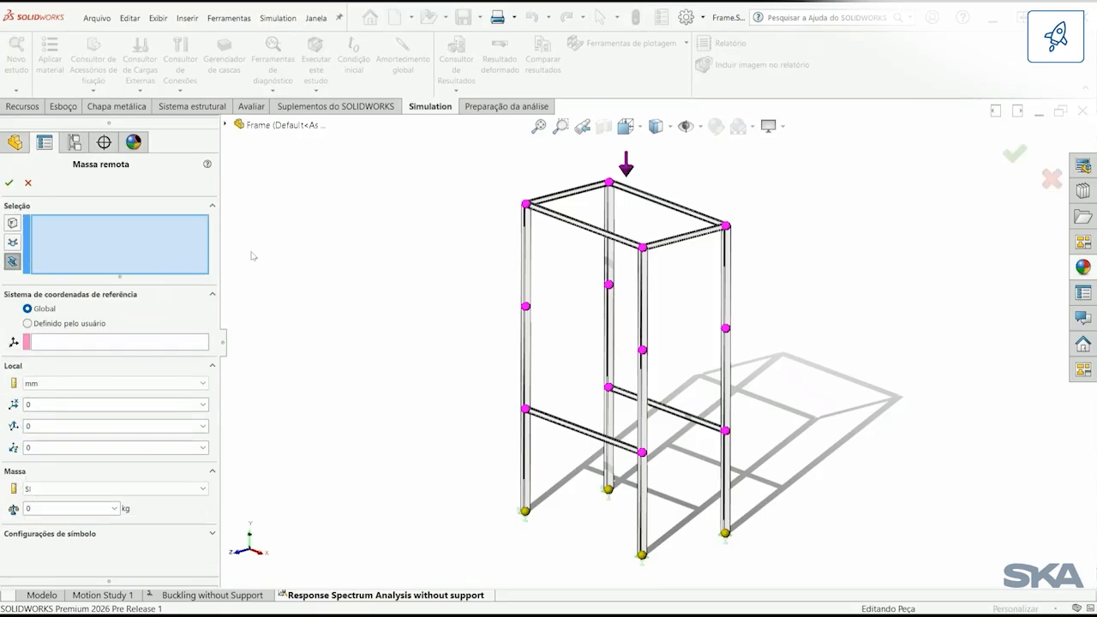
{"action": "left_click", "coordinate": [559, 203]}
{"action": "left_click", "coordinate": [586, 225]}
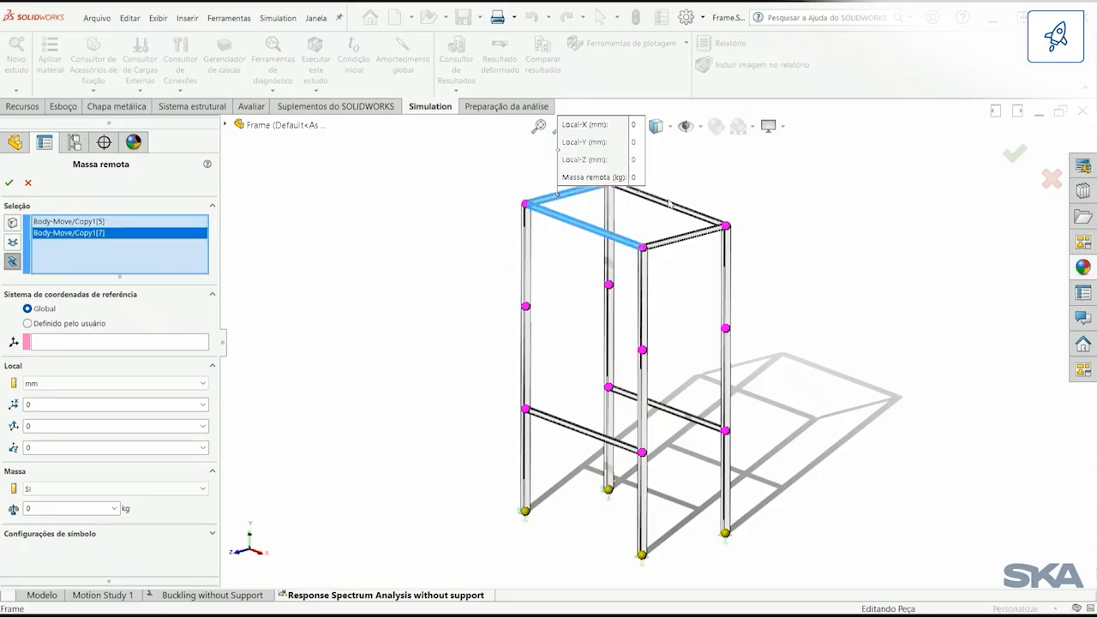
{"action": "left_click", "coordinate": [673, 209]}
{"action": "left_click", "coordinate": [679, 239]}
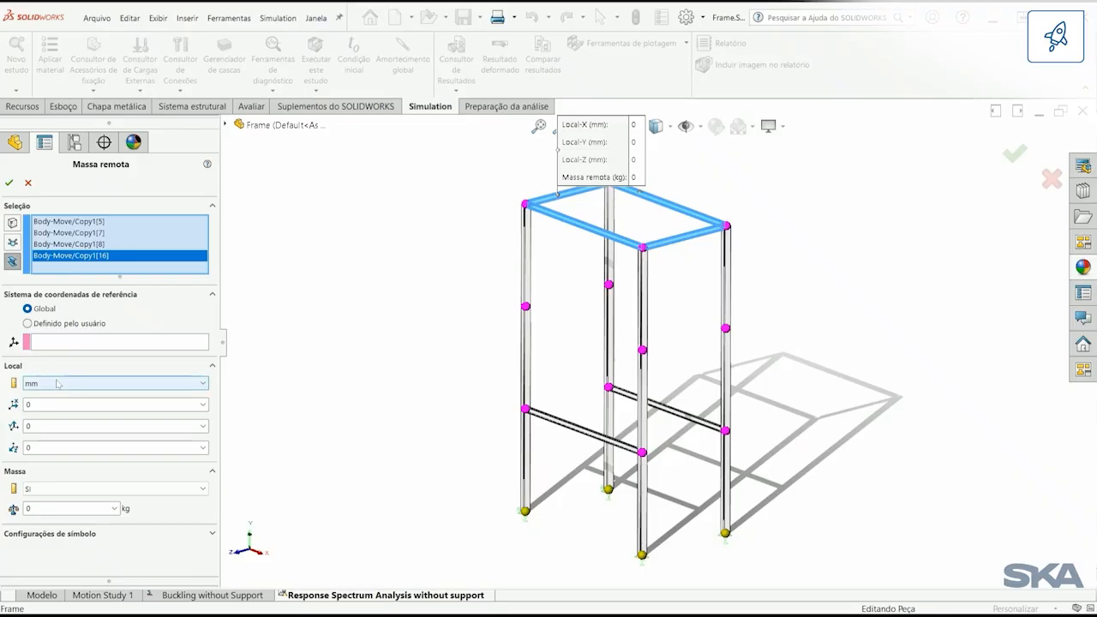
Step: Place the remote mass at X 2425, Y 10000, Z 5250 mm, set it to 3500 kg and accept it
{"action": "left_click", "coordinate": [28, 404]}
{"action": "type", "text": "2425"}
{"action": "key", "text": "Tab"}
{"action": "type", "text": "10"}
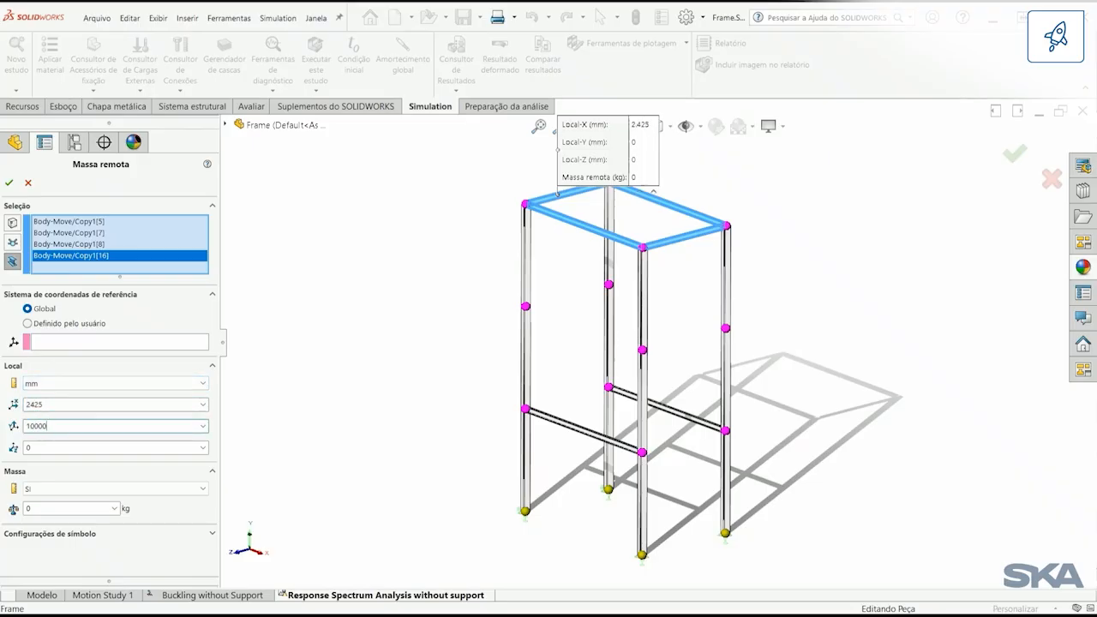
{"action": "key", "text": "Tab"}
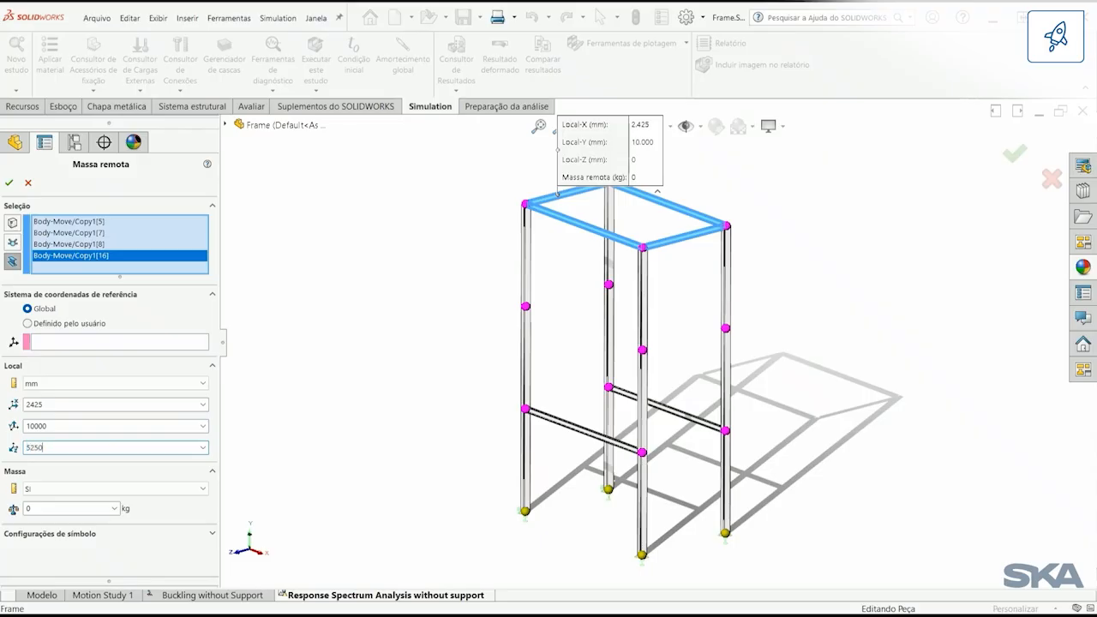
{"action": "key", "text": "Tab"}
{"action": "type", "text": "3"}
{"action": "key", "text": "Tab"}
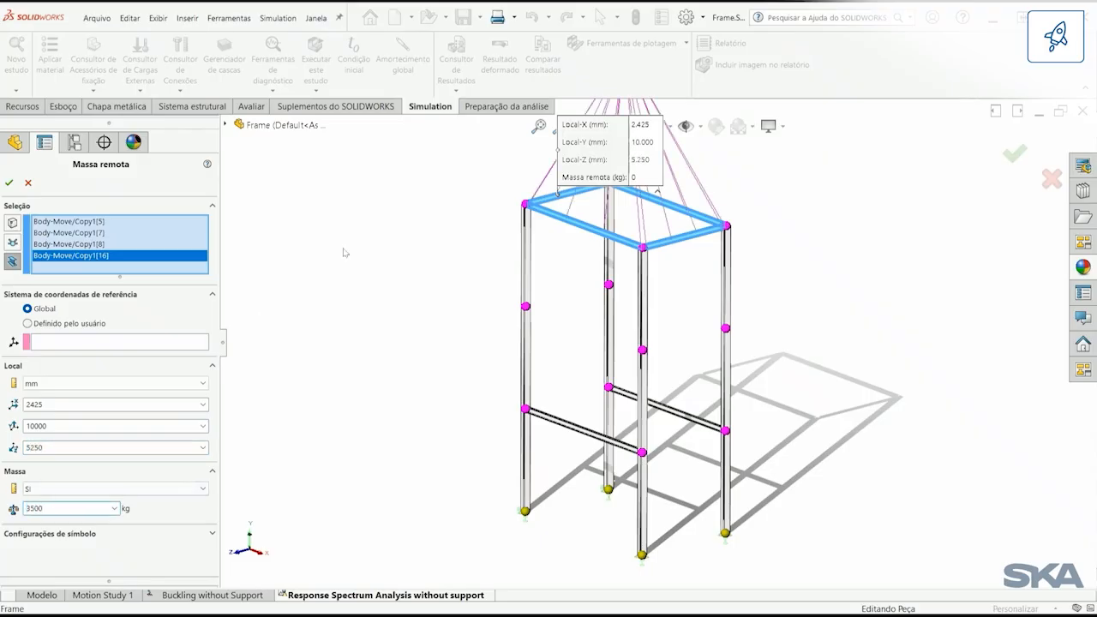
{"action": "middle_click_drag", "start_coordinate": [420, 242], "coordinate": [417, 326], "text": "ctrl"}
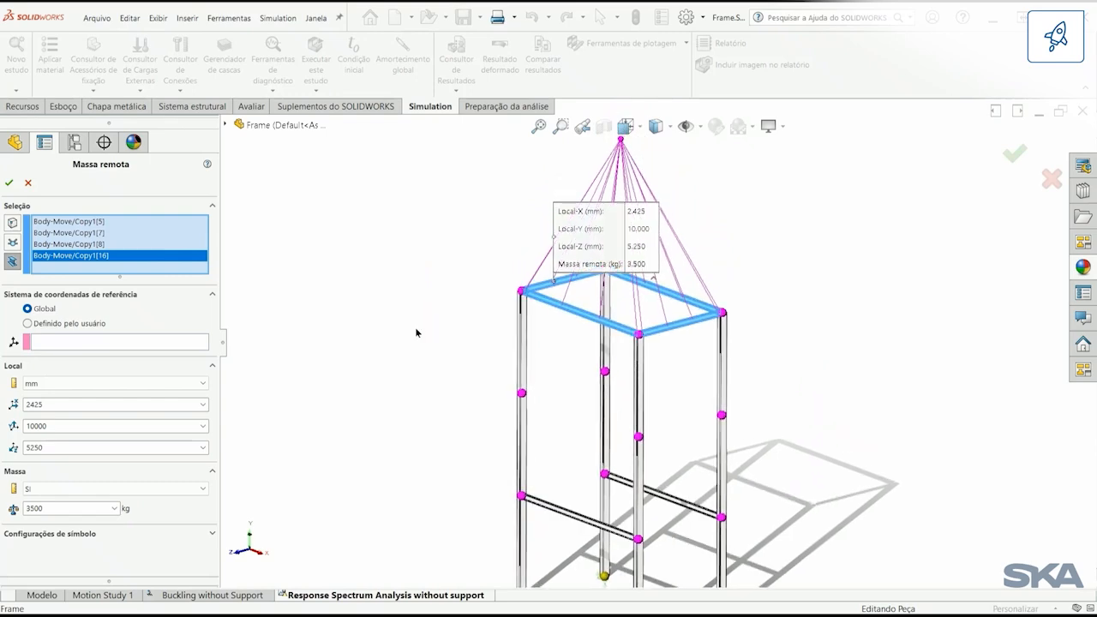
{"action": "left_click_drag", "start_coordinate": [559, 257], "coordinate": [452, 237]}
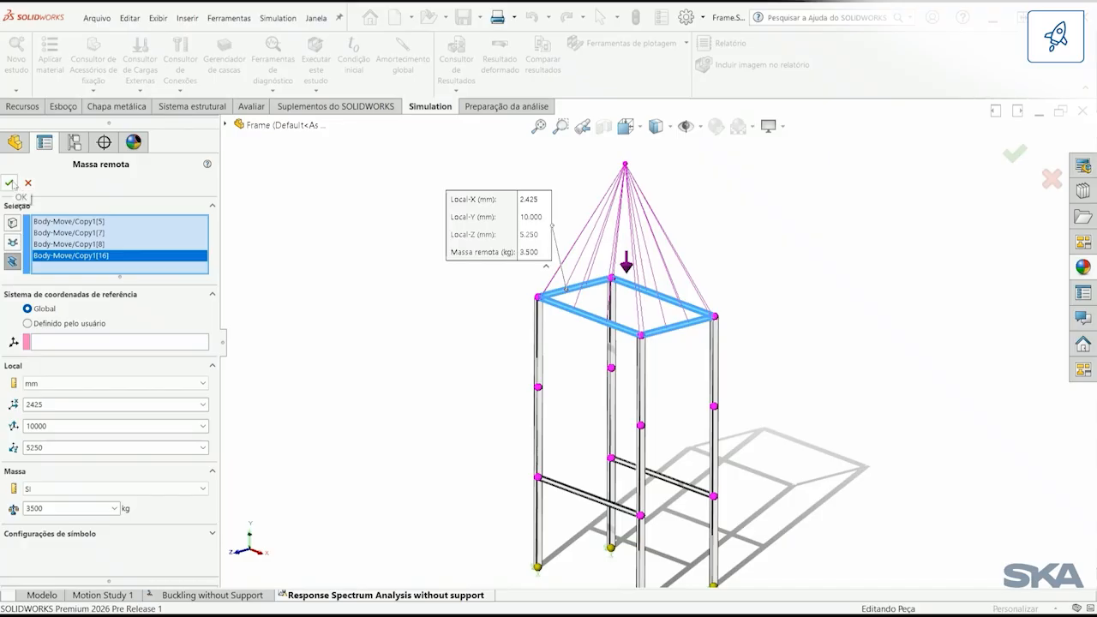
{"action": "left_click", "coordinate": [10, 184]}
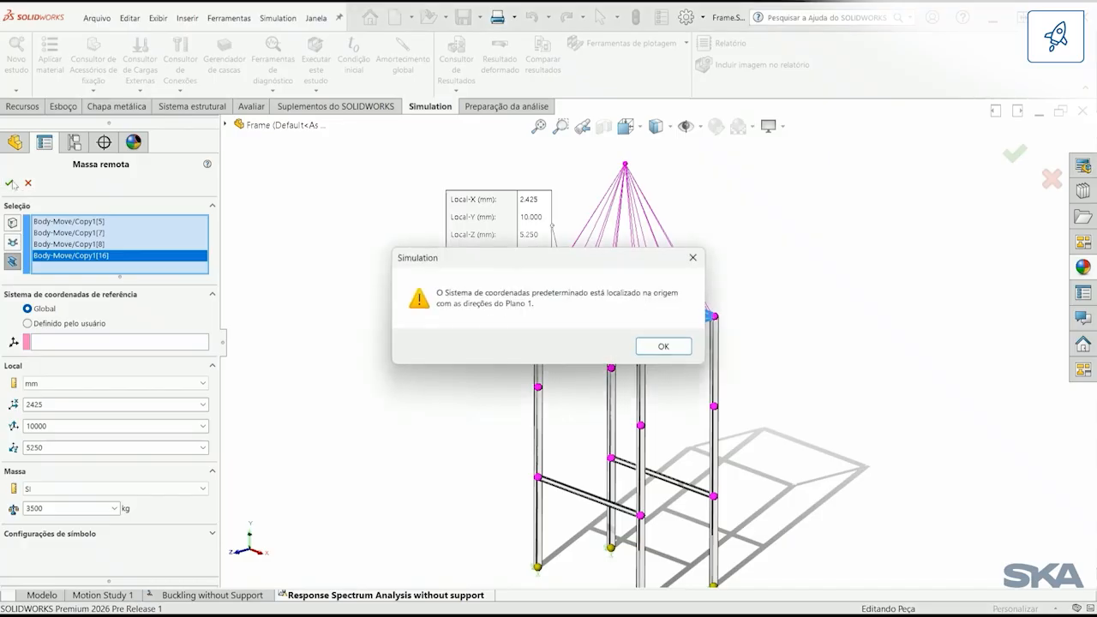
{"action": "left_click", "coordinate": [660, 346]}
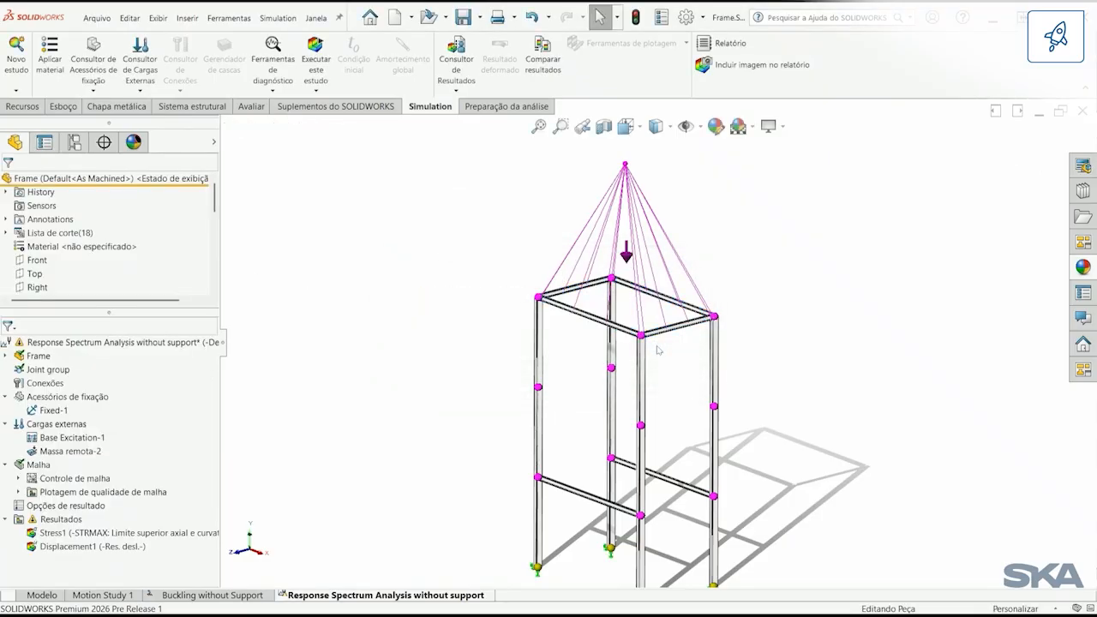
Step: Run the Response Spectrum Analysis without support study and display its Displacement1 plot
{"action": "right_click", "coordinate": [81, 342]}
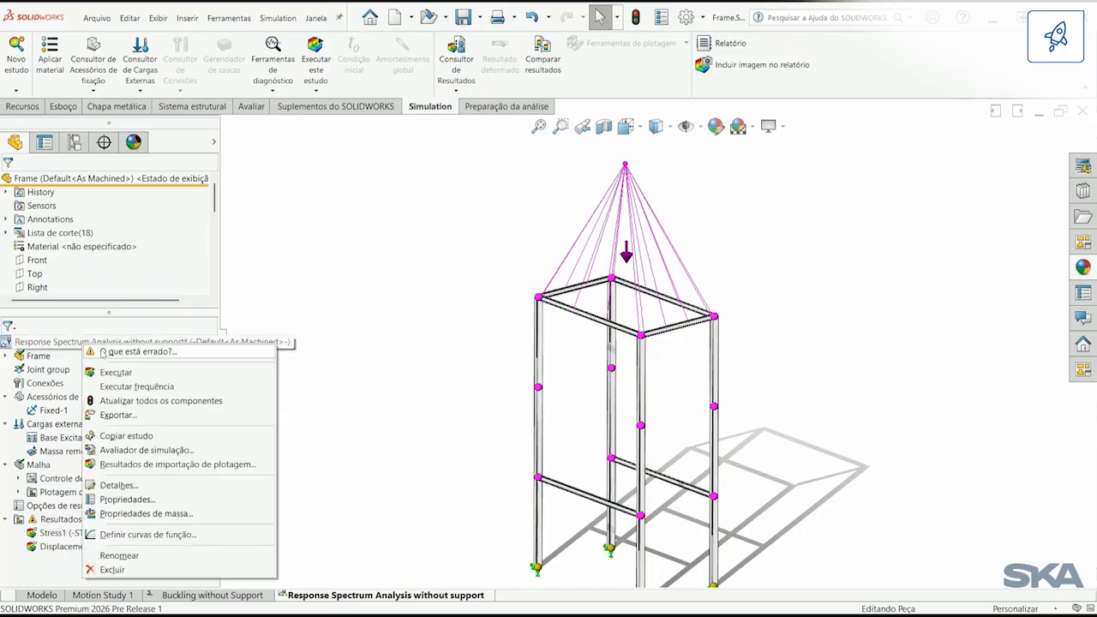
{"action": "left_click", "coordinate": [137, 373]}
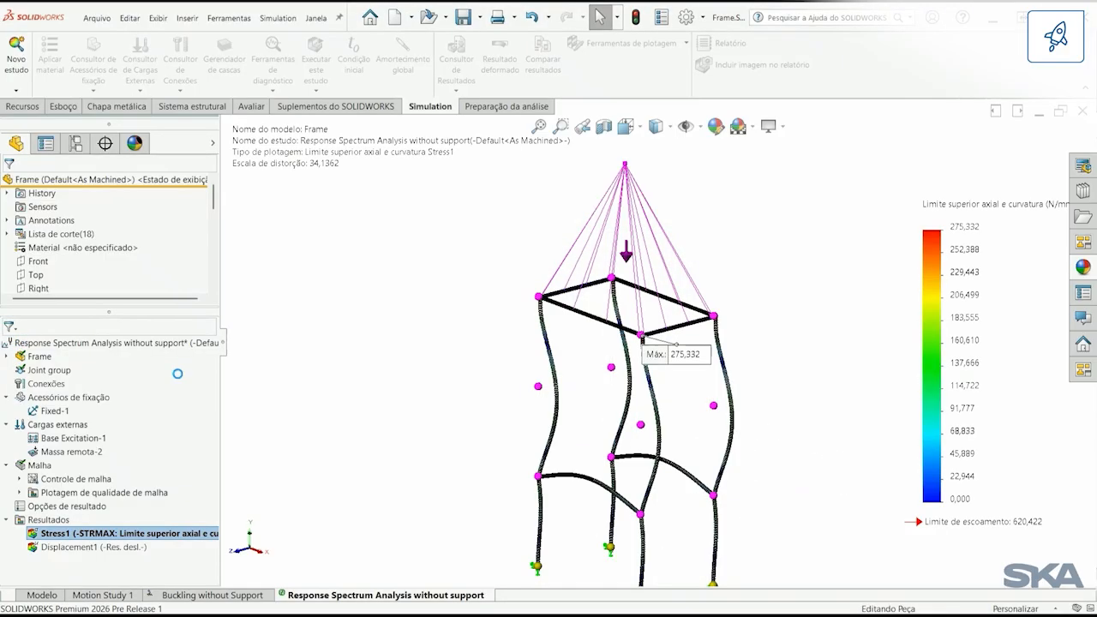
{"action": "double_click", "coordinate": [120, 547]}
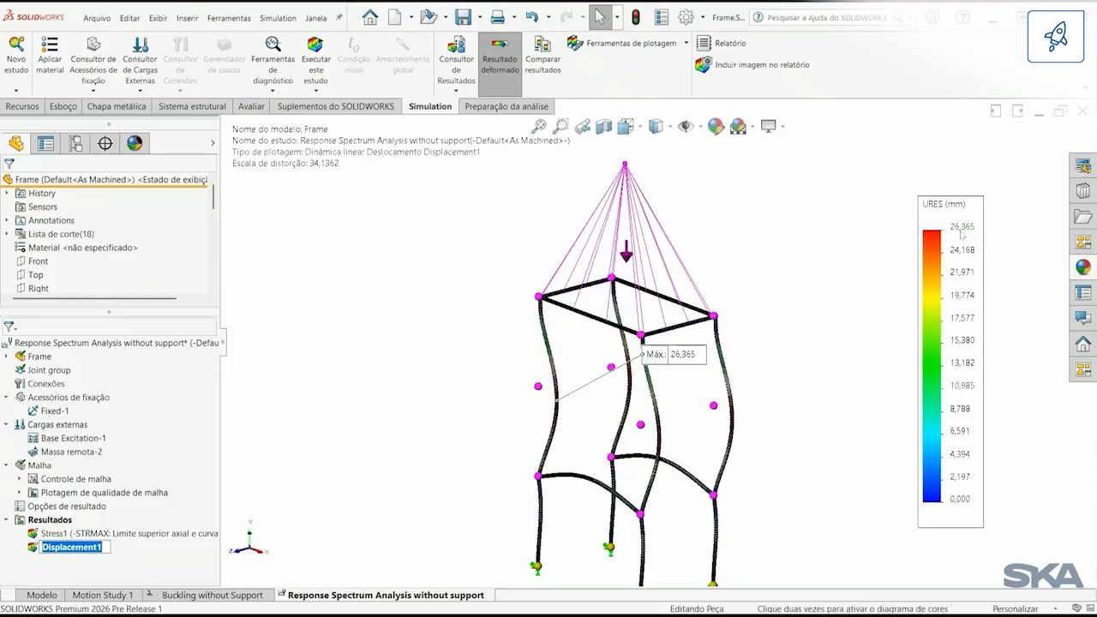
Step: Copy the response spectrum study as "Response Spectrum Analysis with support" using the REDESIGN<As Machined> configuration
{"action": "right_click", "coordinate": [367, 596]}
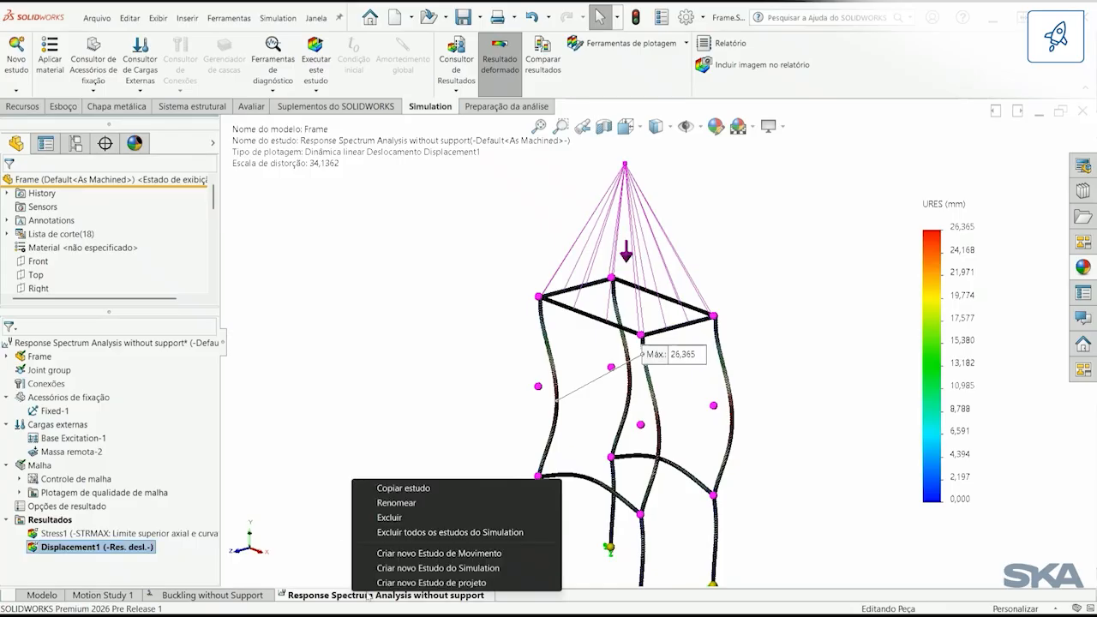
{"action": "left_click", "coordinate": [422, 491]}
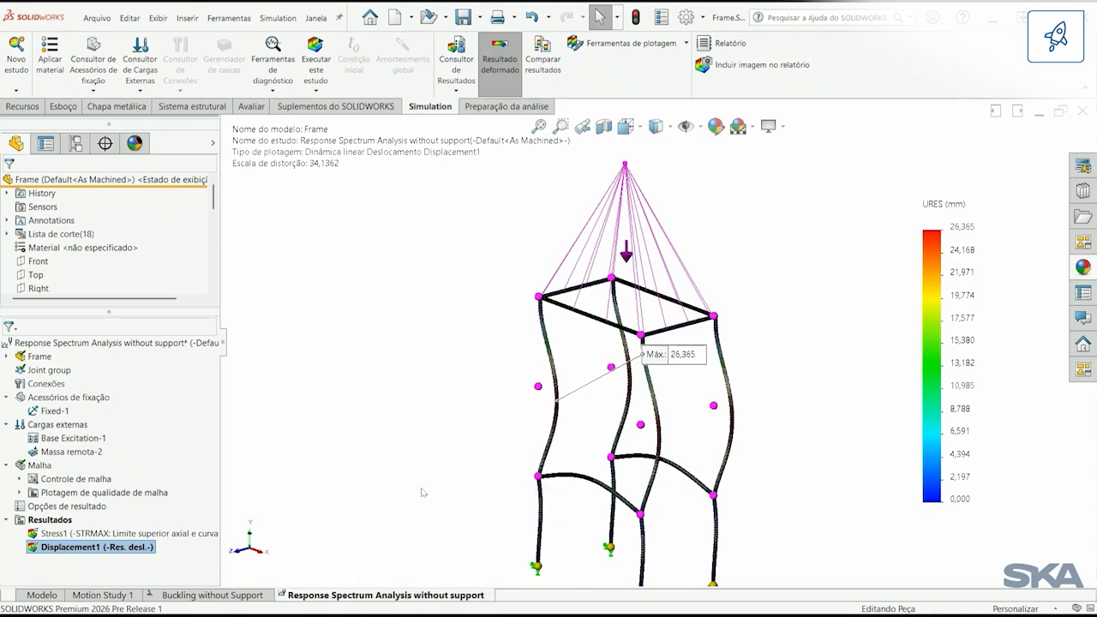
{"action": "left_click_drag", "start_coordinate": [6, 332], "coordinate": [57, 333]}
{"action": "key", "text": "Delete"}
{"action": "key", "text": "BackSpace"}
{"action": "key", "text": "Delete"}
{"action": "key", "text": "Delete"}
{"action": "left_click", "coordinate": [149, 332]}
{"action": "left_click", "coordinate": [136, 371]}
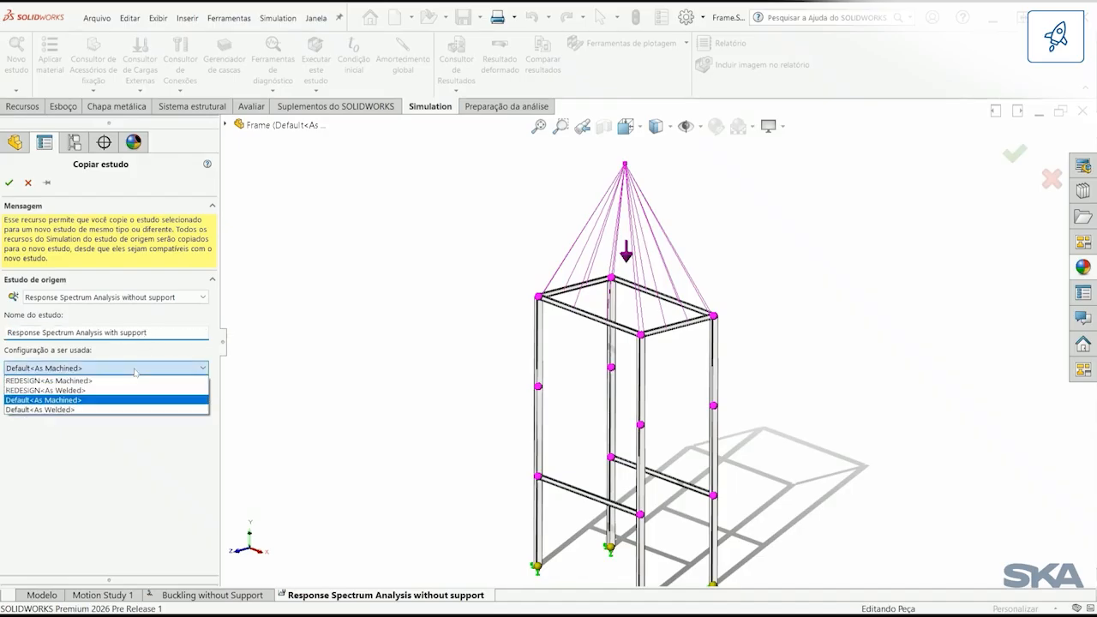
{"action": "left_click", "coordinate": [52, 382]}
{"action": "left_click", "coordinate": [8, 182]}
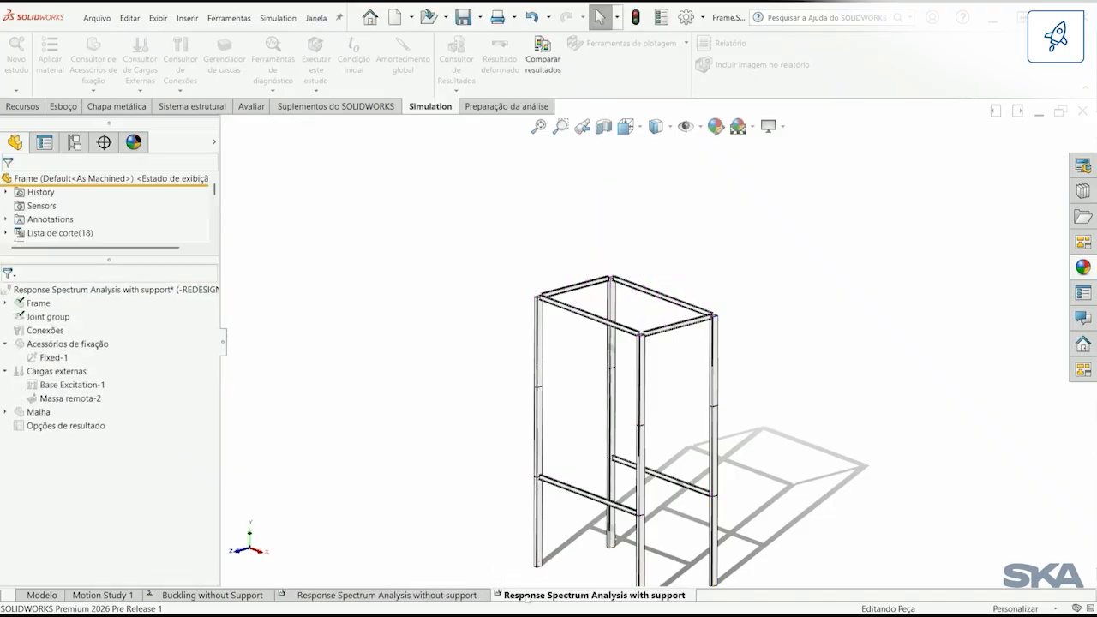
Step: Activate the frame's REDESIGN<As Machined> configuration for the copied study
{"action": "left_click", "coordinate": [73, 143]}
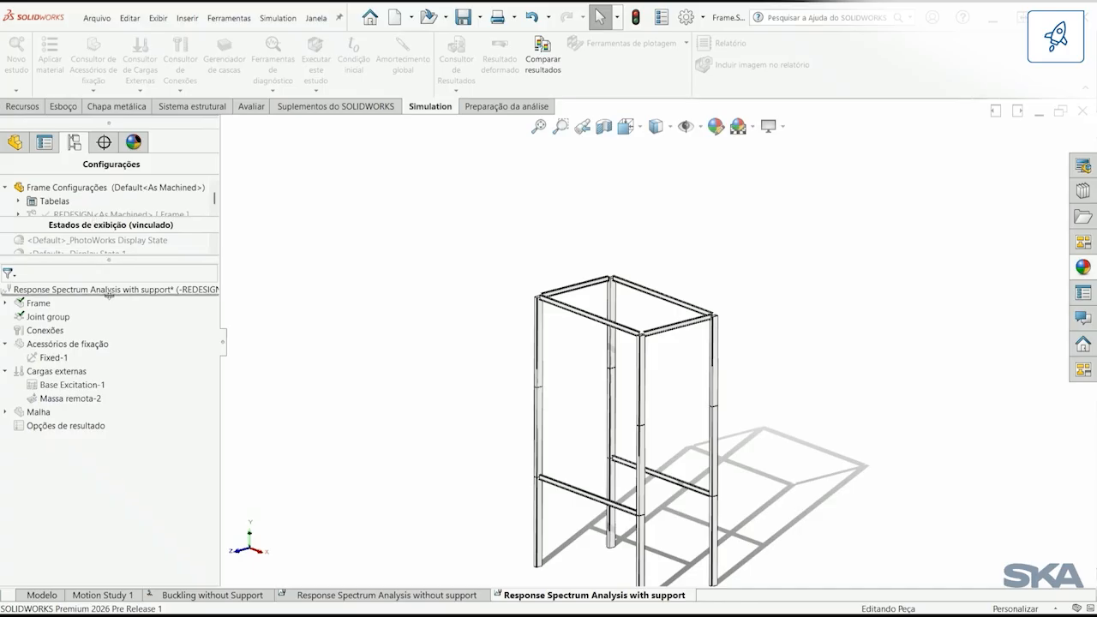
{"action": "left_click_drag", "start_coordinate": [106, 261], "coordinate": [107, 300]}
{"action": "double_click", "coordinate": [92, 215]}
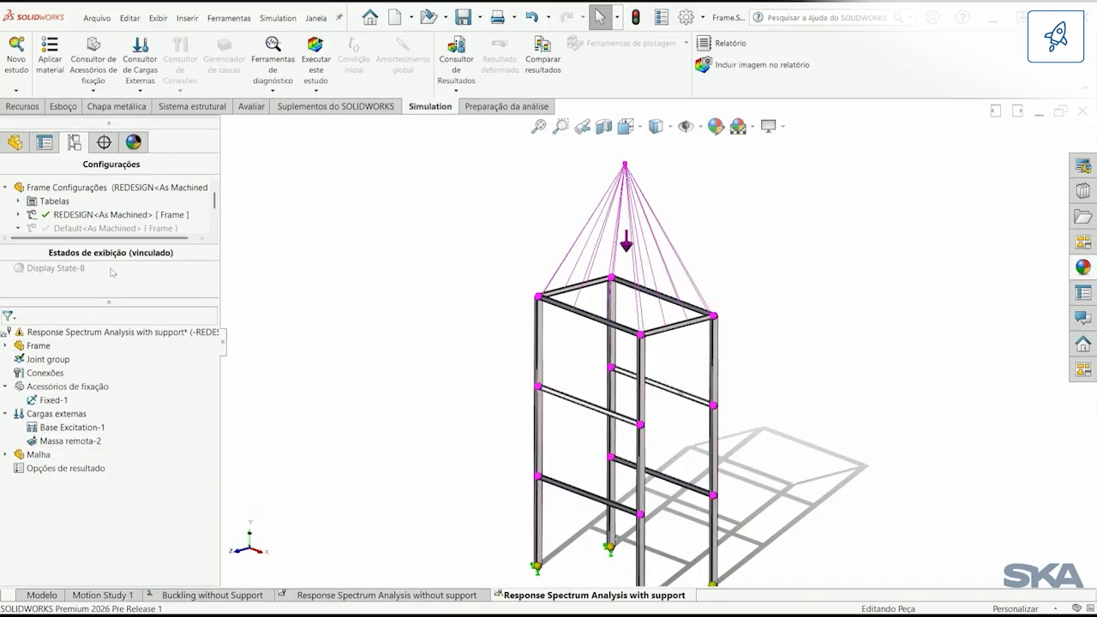
Step: Run the Response Spectrum Analysis with support study and display its Deslocamento1 plot
{"action": "right_click", "coordinate": [73, 334]}
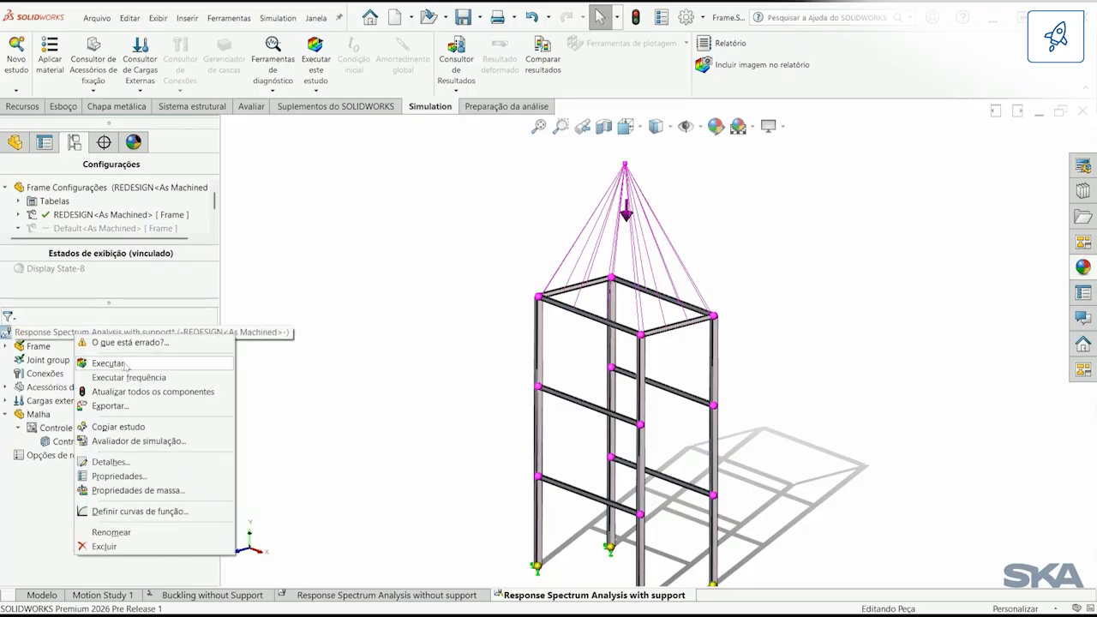
{"action": "left_click", "coordinate": [126, 365]}
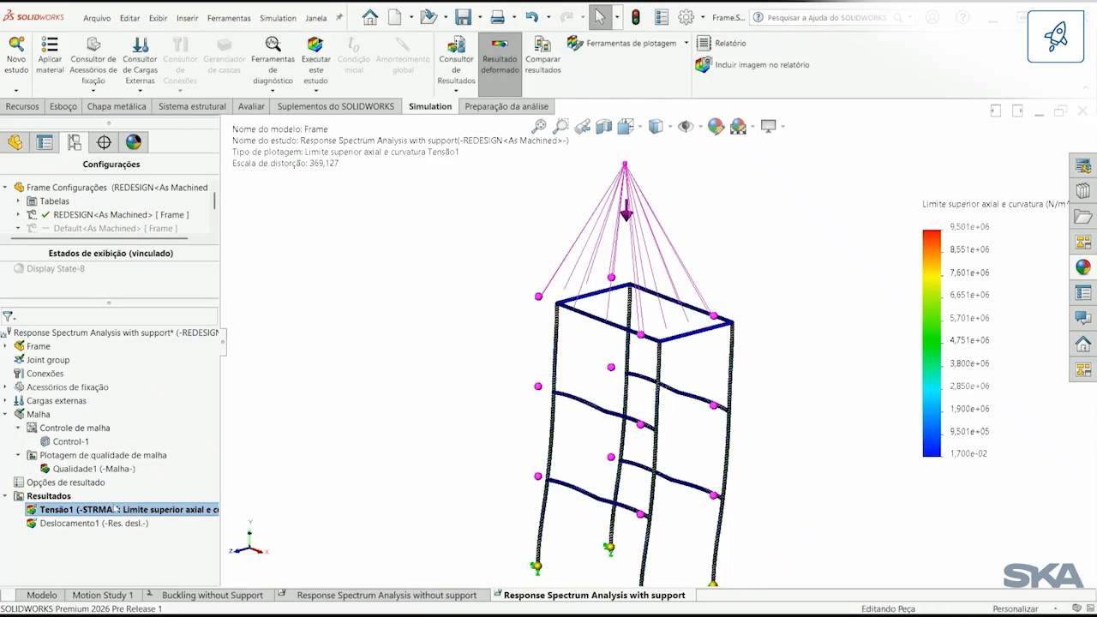
{"action": "left_click", "coordinate": [107, 522]}
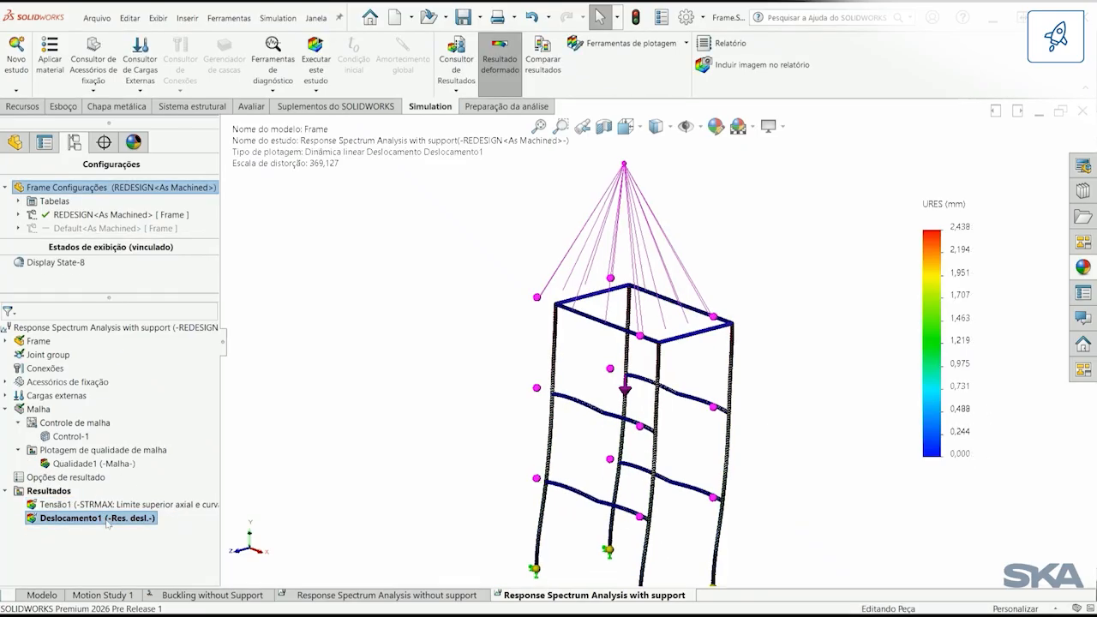
Step: Compare the resultant displacement plots of the response spectrum studies without and with support across all configurations
{"action": "right_click", "coordinate": [107, 520]}
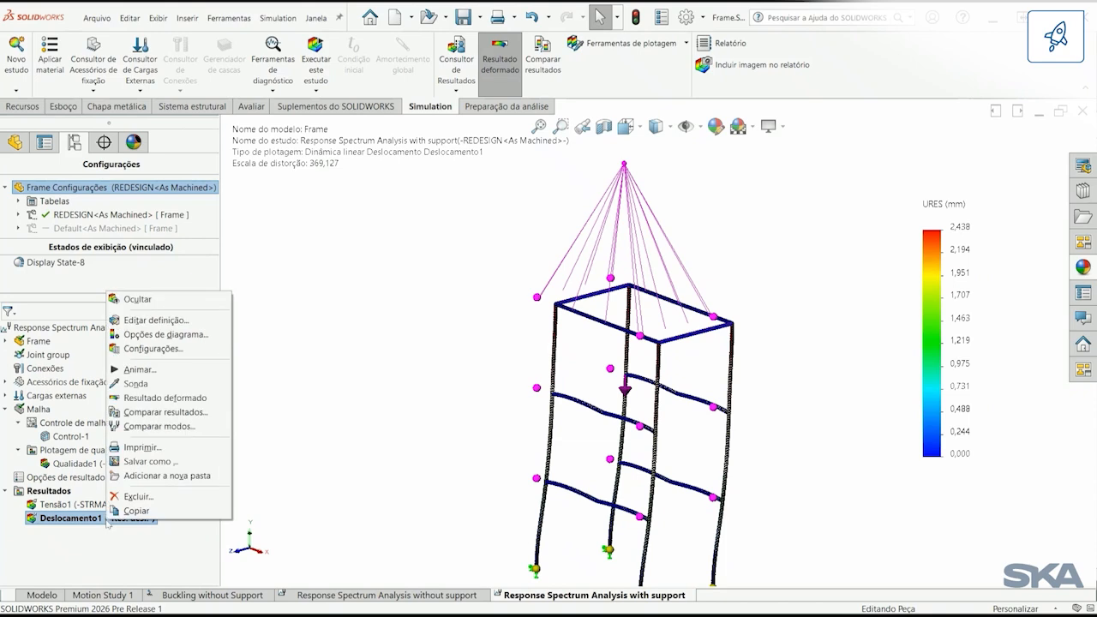
{"action": "left_click", "coordinate": [161, 412]}
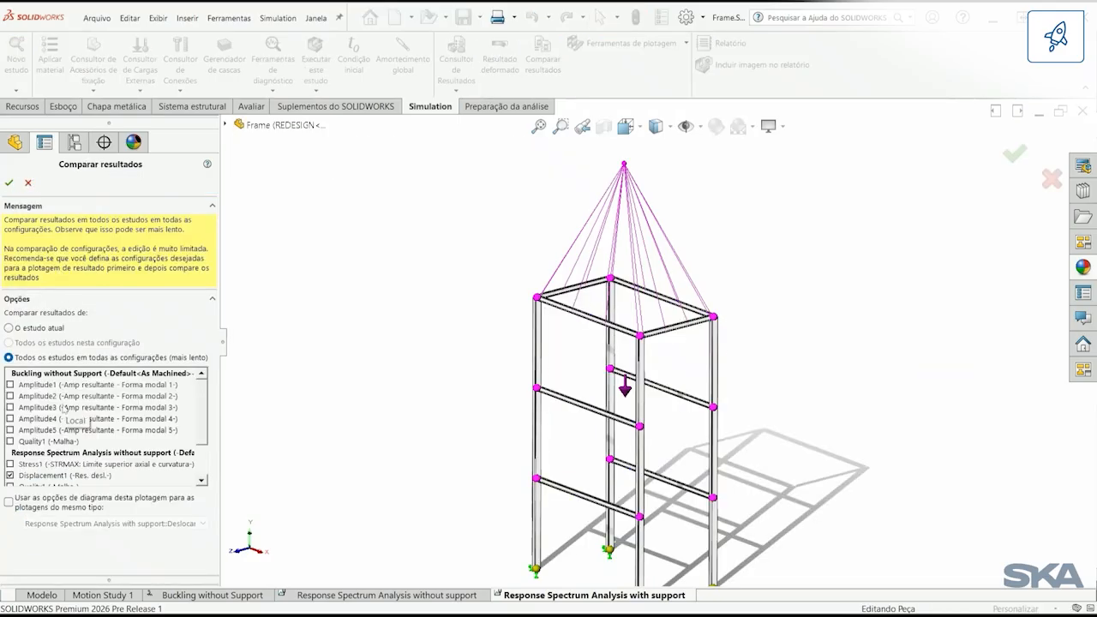
{"action": "scroll", "coordinate": [201, 484], "scroll_direction": "down", "scroll_amount": 2}
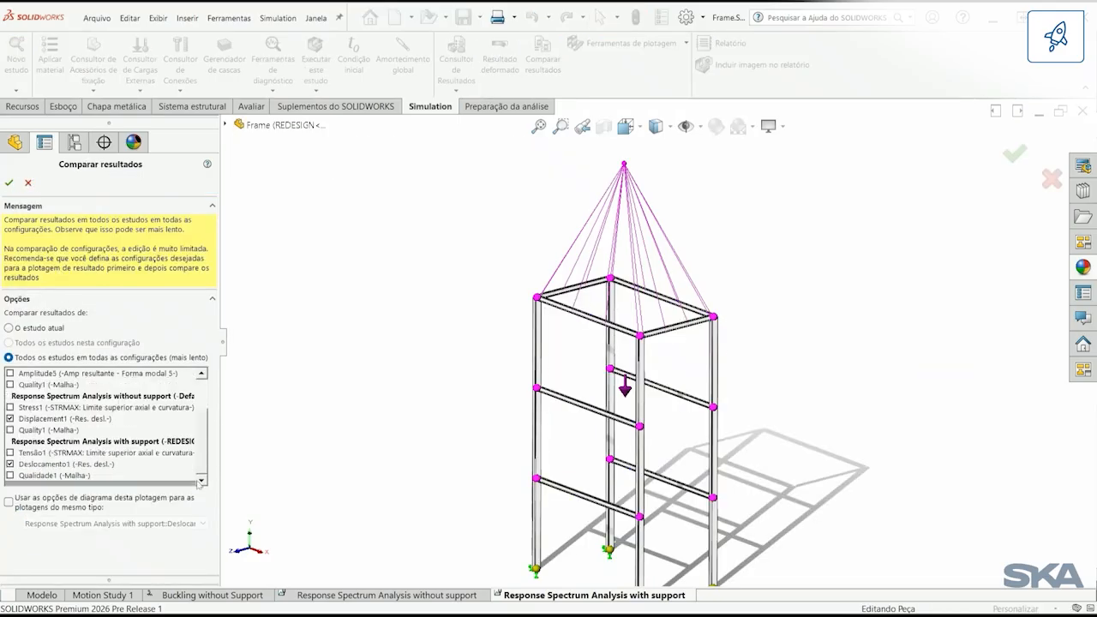
{"action": "left_click", "coordinate": [9, 183]}
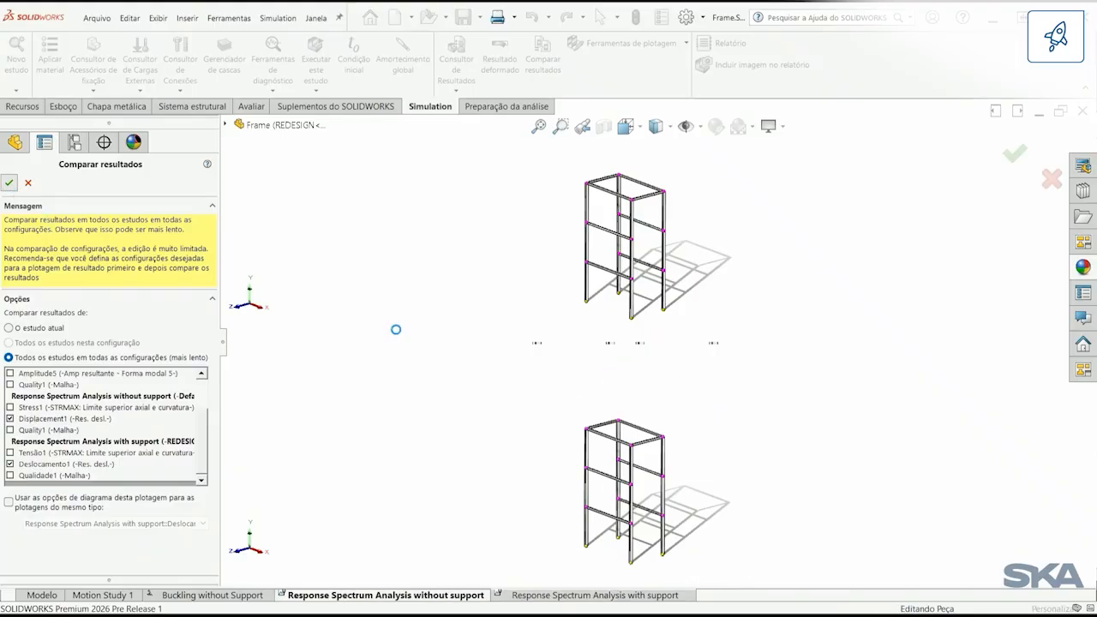
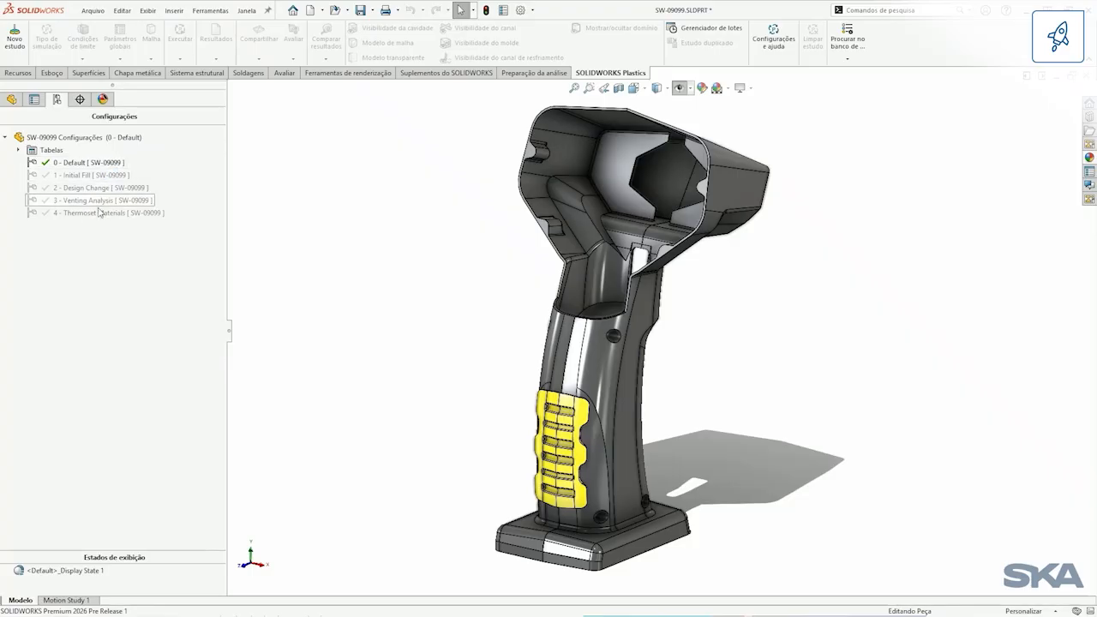
Step: Activate the scanner handle's 1 - Initial Fill configuration and open its Plastics study
{"action": "left_click", "coordinate": [97, 176]}
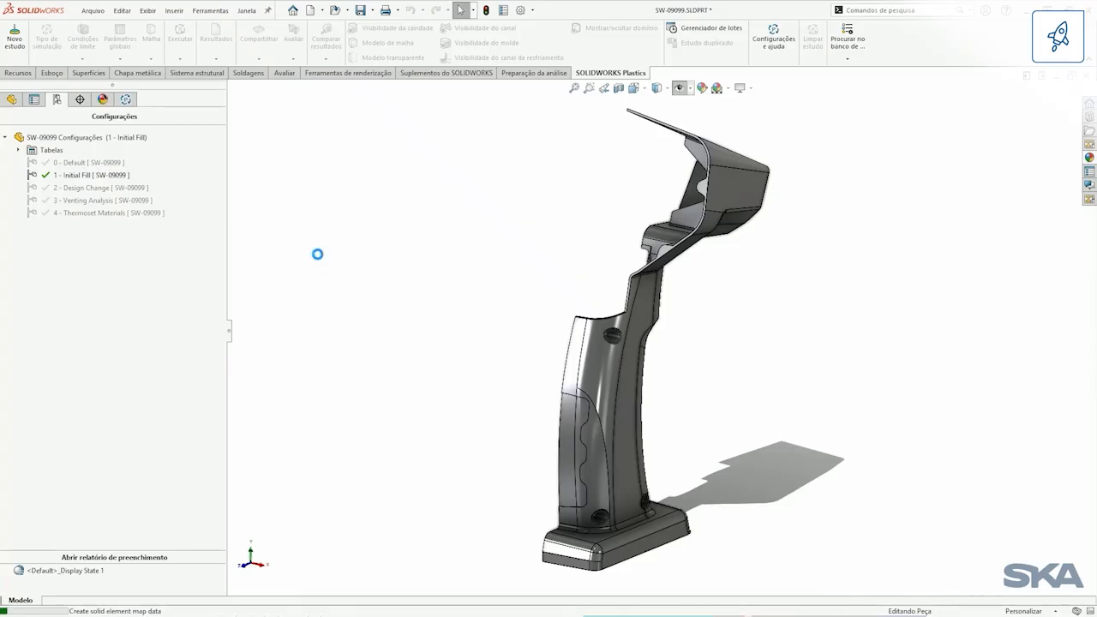
{"action": "middle_click_drag", "start_coordinate": [378, 273], "coordinate": [441, 238]}
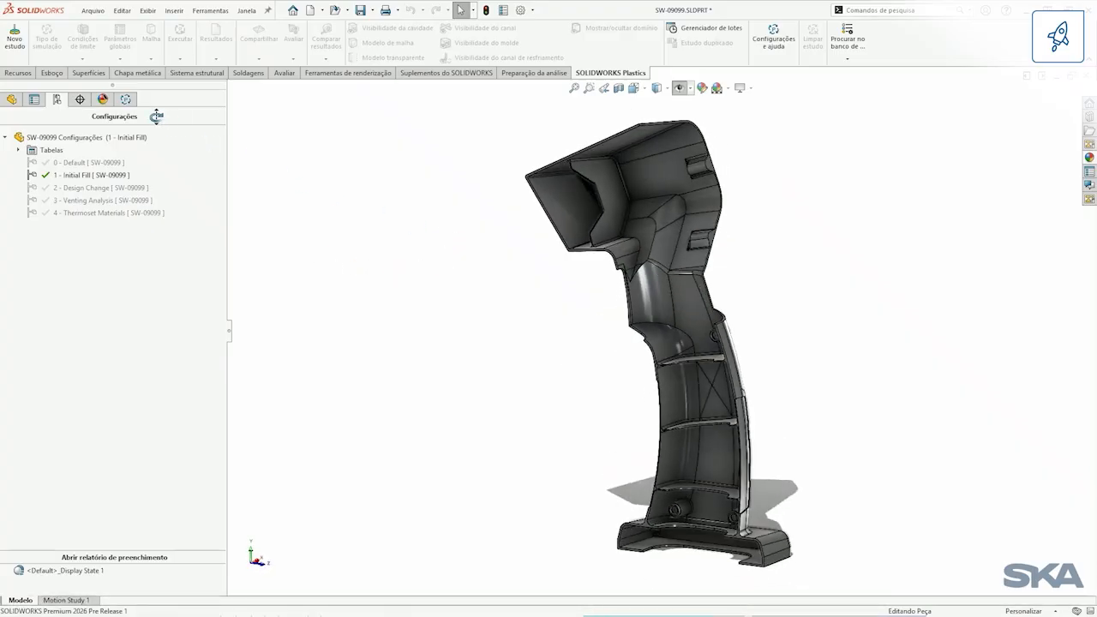
{"action": "left_click", "coordinate": [127, 100]}
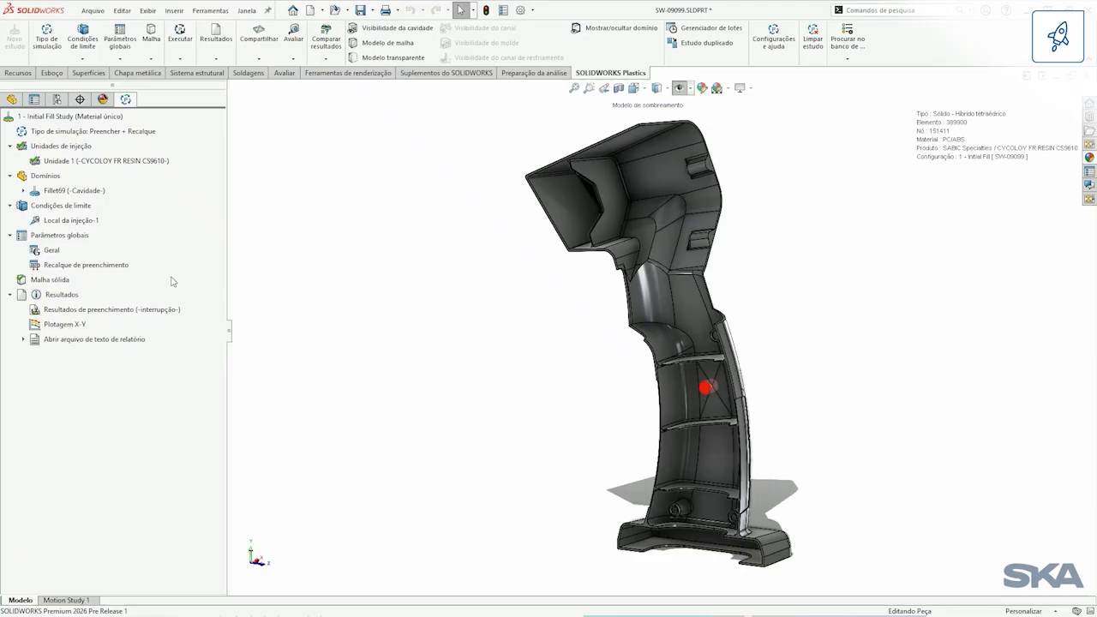
Step: Display and animate the Tempo de preenchimento plot of the Initial Fill study, with the results assistant widened for reading
{"action": "left_click", "coordinate": [111, 308]}
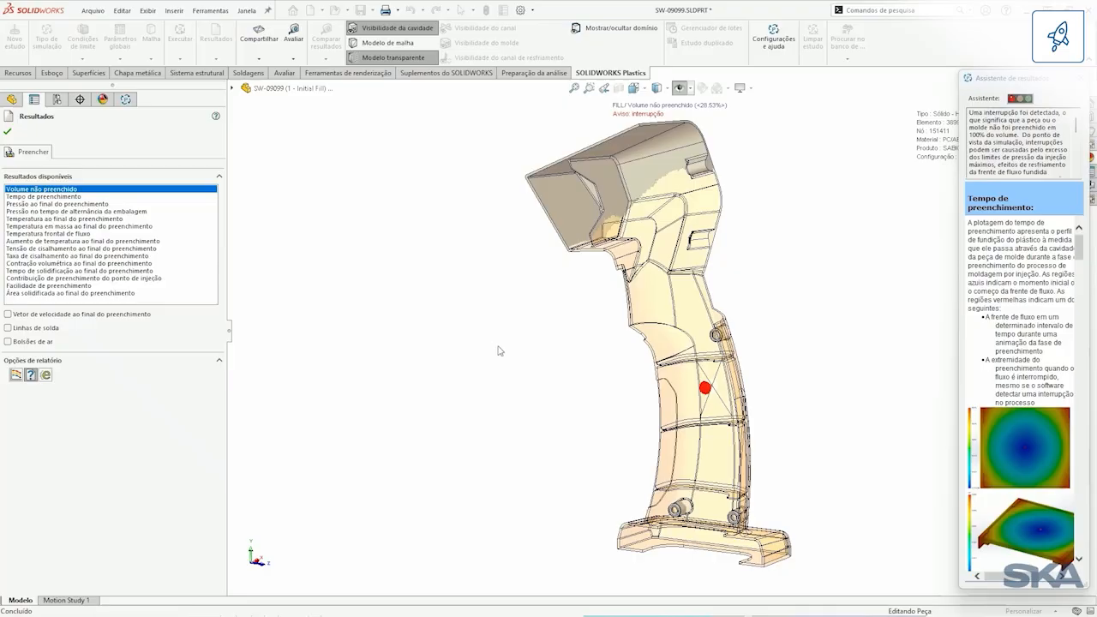
{"action": "left_click", "coordinate": [65, 198]}
{"action": "middle_click_drag", "start_coordinate": [534, 308], "coordinate": [555, 287]}
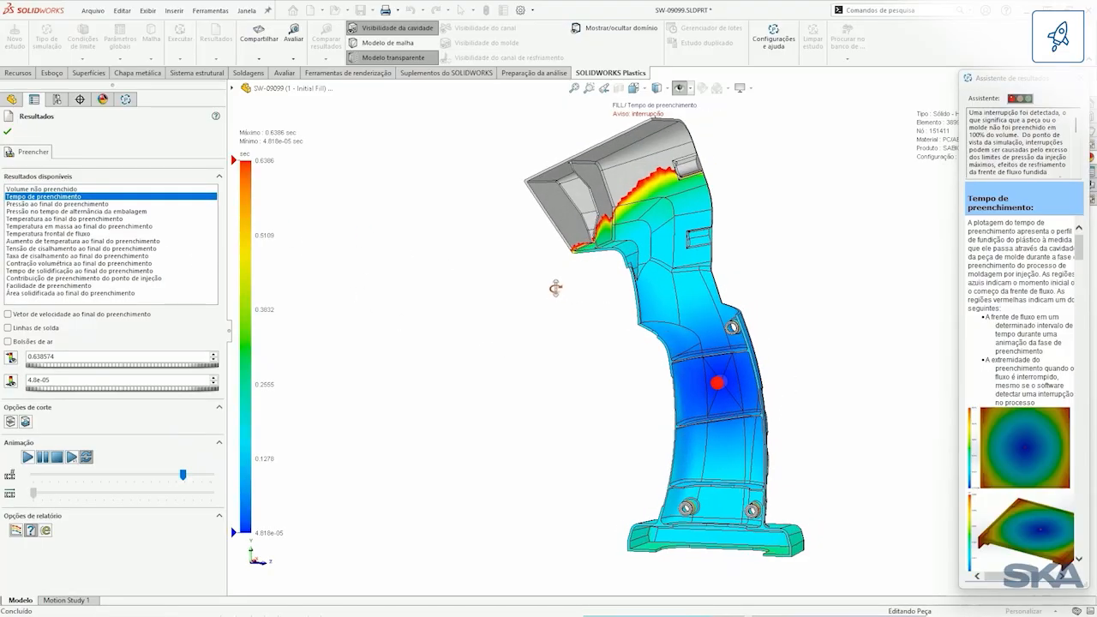
{"action": "left_click", "coordinate": [28, 458]}
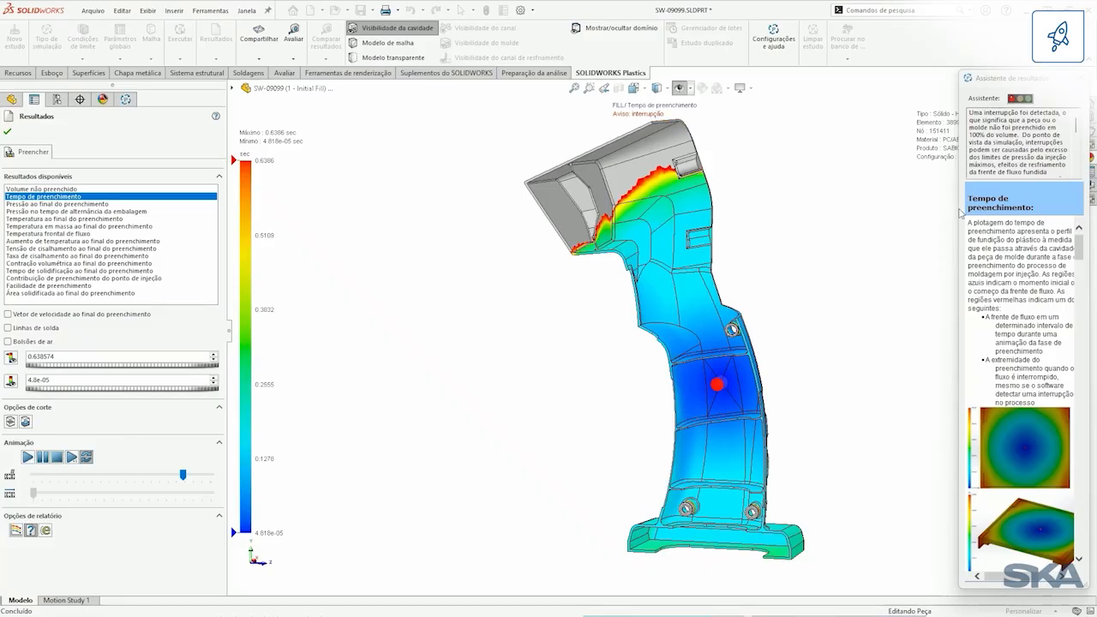
{"action": "left_click_drag", "start_coordinate": [957, 207], "coordinate": [889, 207]}
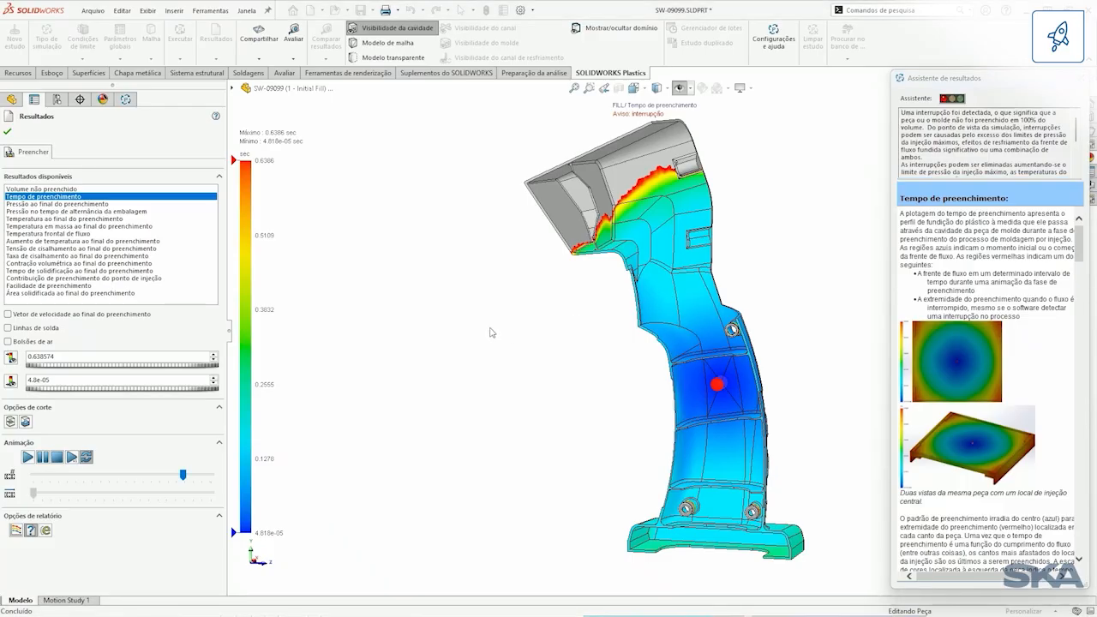
Step: Display the Volume não preenchido plot, examine the unfilled region around the handle's head up close, and close the results
{"action": "left_click", "coordinate": [72, 189]}
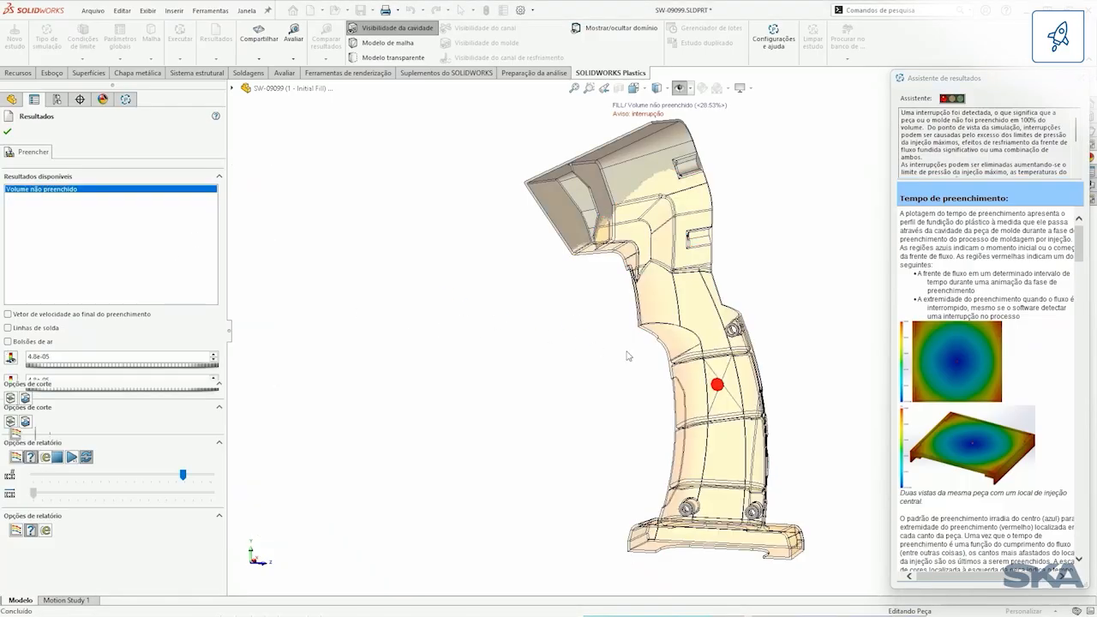
{"action": "scroll", "coordinate": [733, 336], "scroll_direction": "down", "scroll_amount": 5}
{"action": "middle_click", "coordinate": [711, 347]}
{"action": "middle_click_drag", "start_coordinate": [711, 348], "coordinate": [752, 386]}
{"action": "middle_click_drag", "start_coordinate": [654, 213], "coordinate": [754, 508]}
{"action": "middle_click", "coordinate": [467, 292]}
{"action": "middle_click_drag", "start_coordinate": [467, 292], "coordinate": [588, 311]}
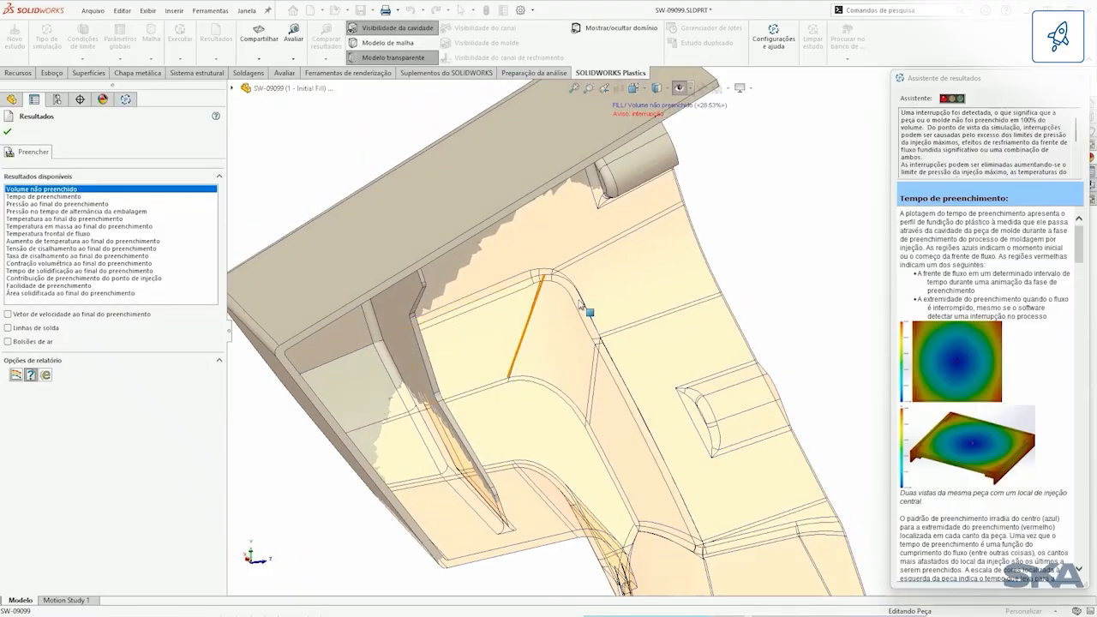
{"action": "scroll", "coordinate": [581, 368], "scroll_direction": "up", "scroll_amount": 5}
{"action": "scroll", "coordinate": [589, 385], "scroll_direction": "up", "scroll_amount": 1}
{"action": "middle_click_drag", "start_coordinate": [775, 397], "coordinate": [697, 318], "text": "ctrl"}
{"action": "left_click", "coordinate": [7, 132]}
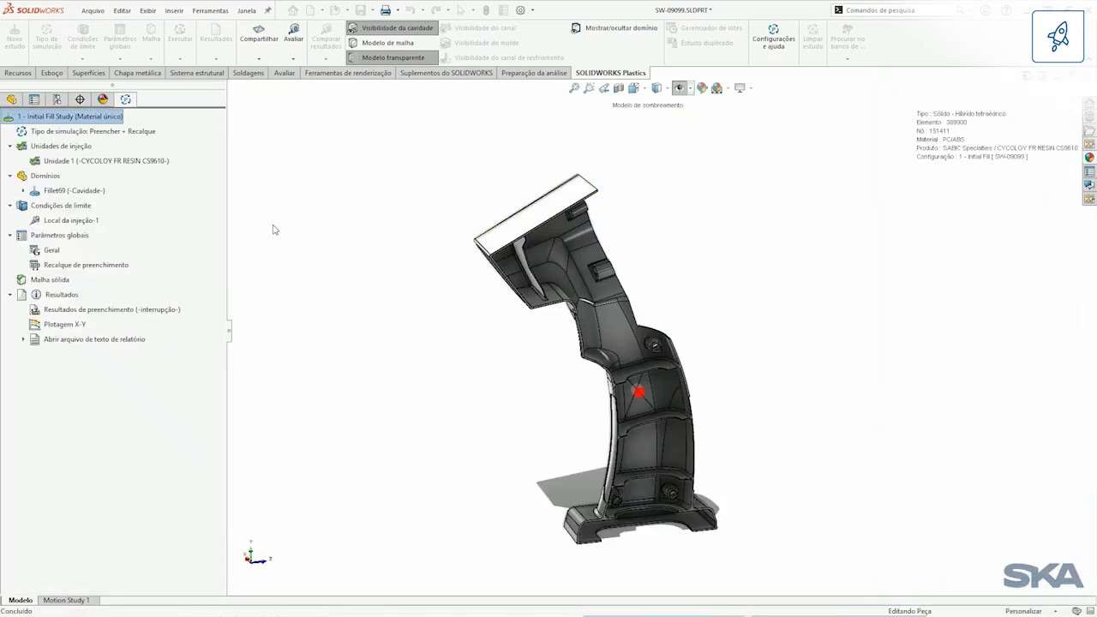
Step: Activate the 2 - Design Change configuration and open its Rib Design Change Study
{"action": "left_click", "coordinate": [58, 100]}
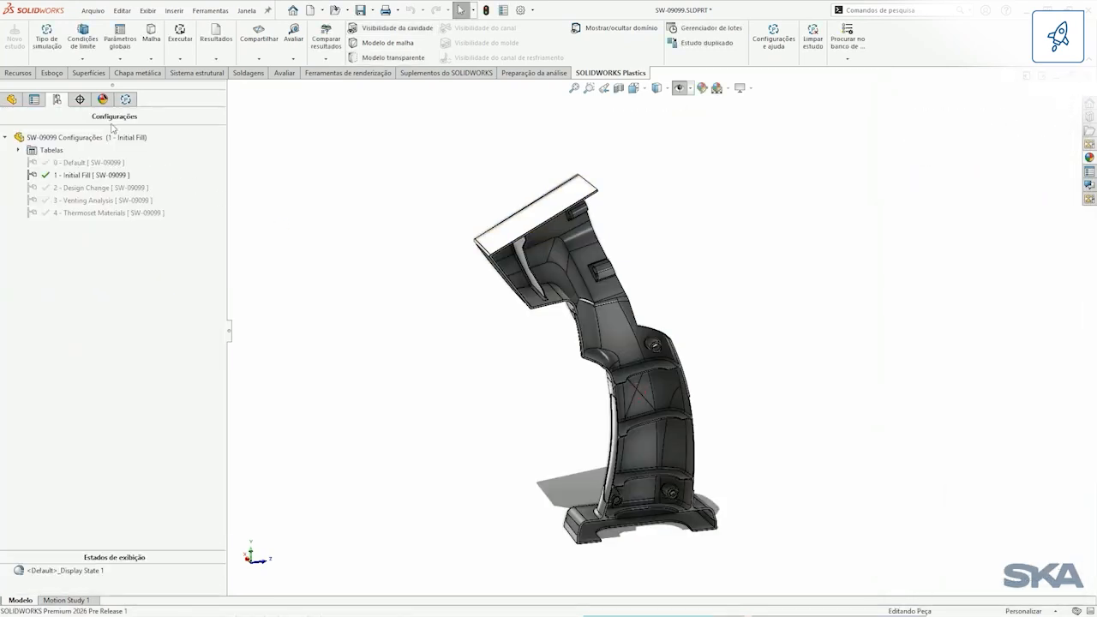
{"action": "double_click", "coordinate": [108, 190]}
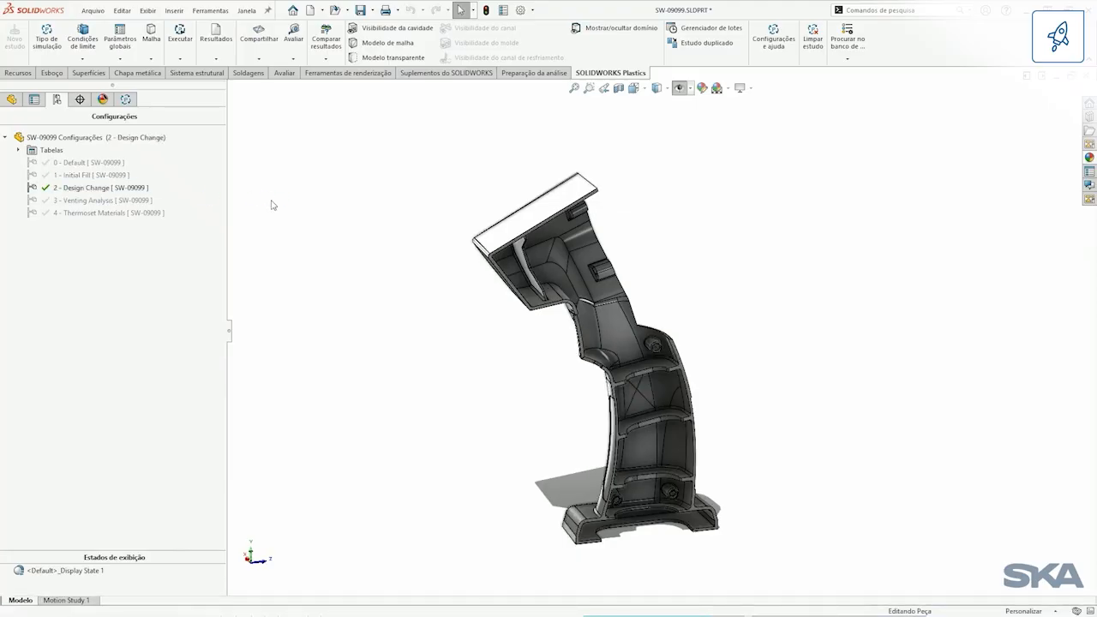
{"action": "left_click", "coordinate": [125, 99]}
Step: Load the fill results of the Rib Design Change Study and inspect the Tempo de preenchimento plot over the whole part
{"action": "left_click", "coordinate": [120, 323]}
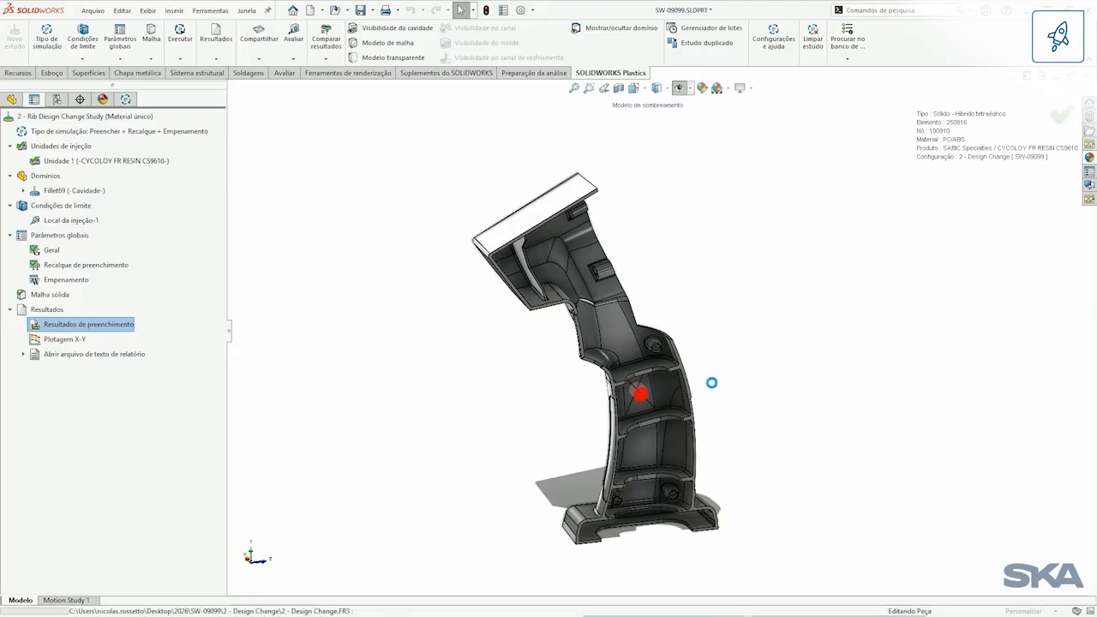
{"action": "middle_click_drag", "start_coordinate": [696, 335], "coordinate": [692, 340]}
{"action": "mouse_move", "coordinate": [685, 379]}
{"action": "middle_mouse_down", "text": "shift"}
{"action": "mouse_move", "coordinate": [679, 356]}
{"action": "mouse_move", "coordinate": [682, 390]}
{"action": "mouse_move", "coordinate": [683, 360]}
{"action": "mouse_move", "coordinate": [818, 382]}
{"action": "mouse_move", "coordinate": [710, 392]}
{"action": "mouse_move", "coordinate": [708, 424]}
{"action": "mouse_move", "coordinate": [656, 431]}
{"action": "mouse_move", "coordinate": [762, 414]}
{"action": "mouse_move", "coordinate": [771, 400]}
{"action": "mouse_move", "coordinate": [672, 386]}
{"action": "middle_mouse_up", "text": "shift"}
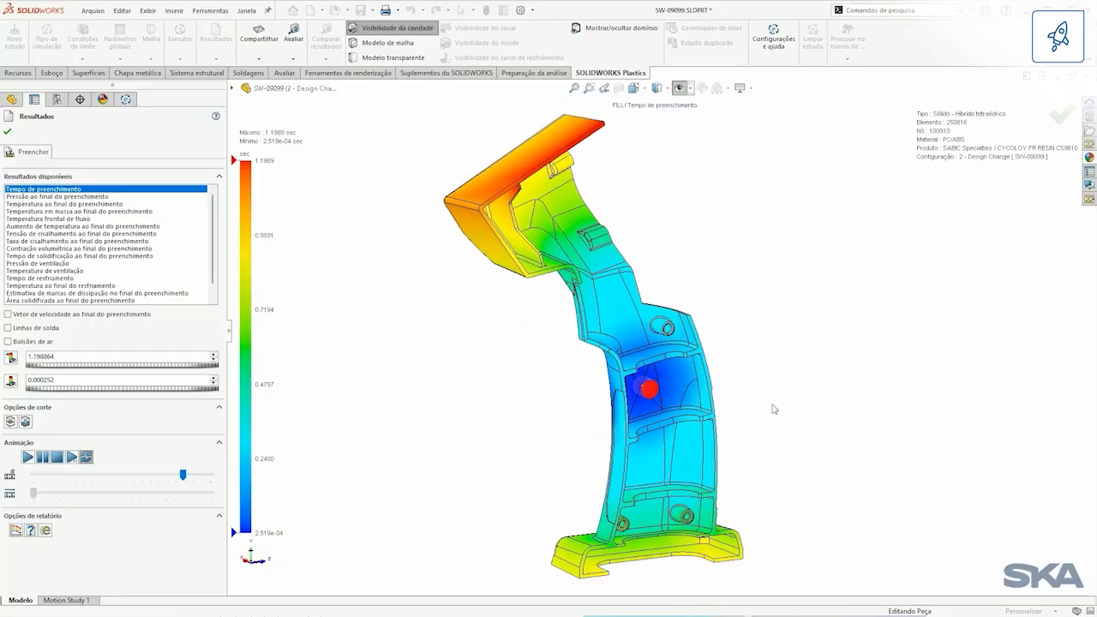
{"action": "middle_click_drag", "start_coordinate": [499, 334], "coordinate": [421, 341]}
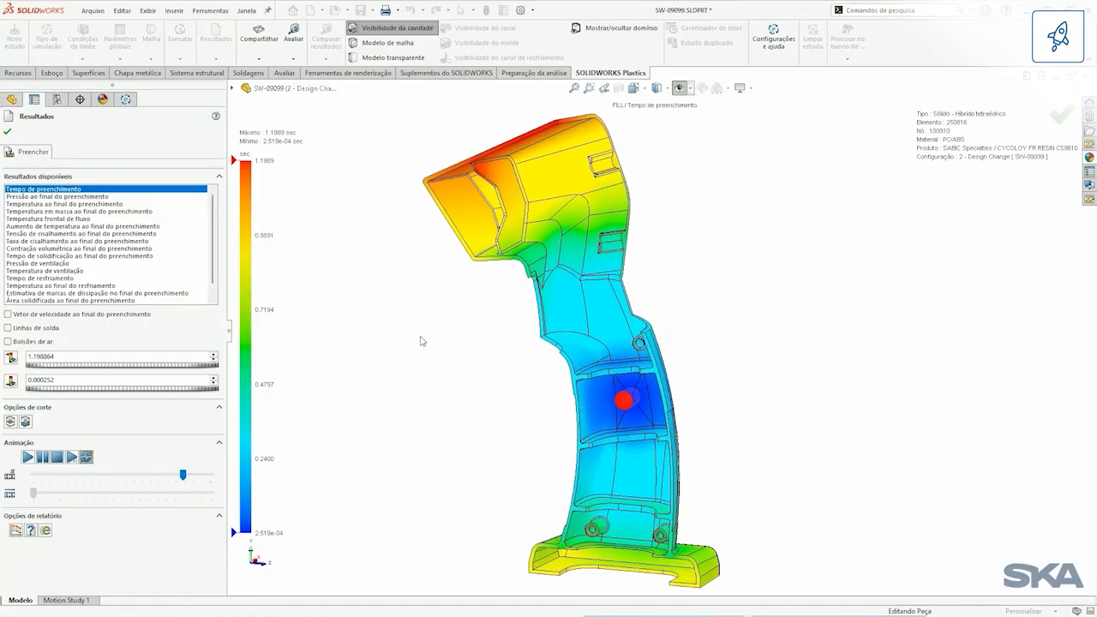
Step: Display the Pressão de ventilação plot, examine the trapped-air pressure around the handle's base, and close the results
{"action": "left_click", "coordinate": [55, 264]}
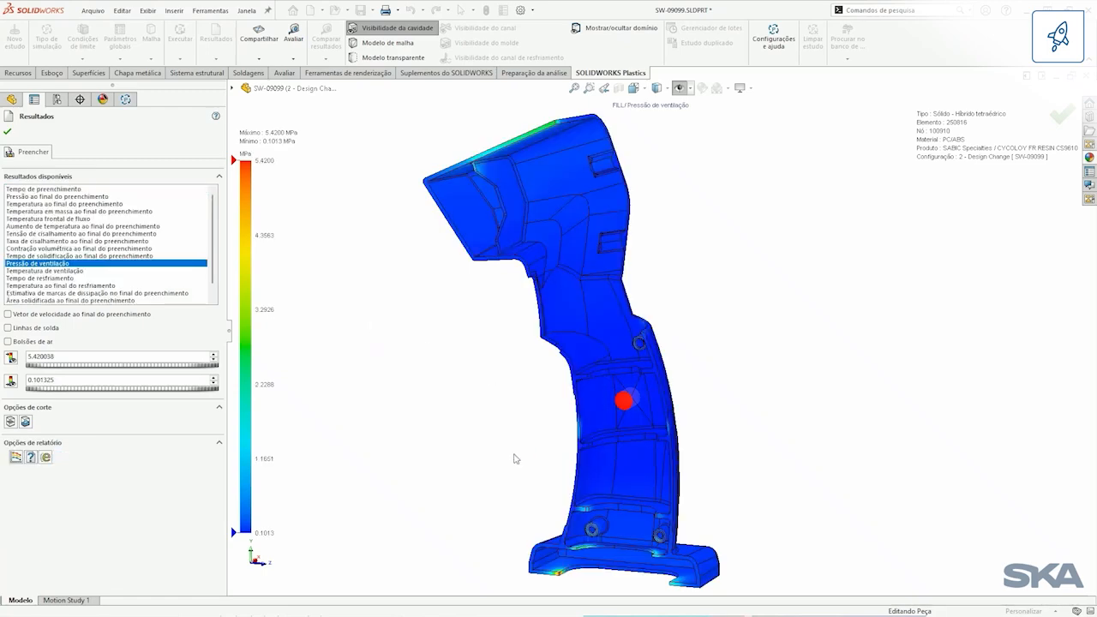
{"action": "middle_click_drag", "start_coordinate": [437, 323], "coordinate": [455, 204]}
{"action": "scroll", "coordinate": [575, 447], "scroll_direction": "down", "scroll_amount": 5}
{"action": "middle_click_drag", "start_coordinate": [549, 443], "coordinate": [596, 424]}
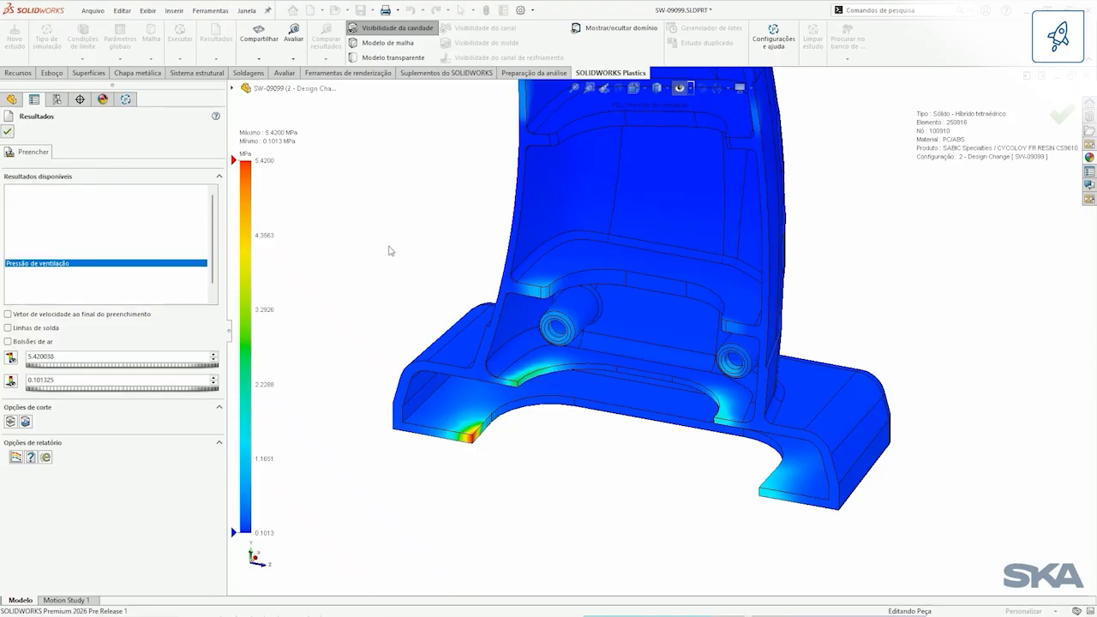
{"action": "key", "text": "f"}
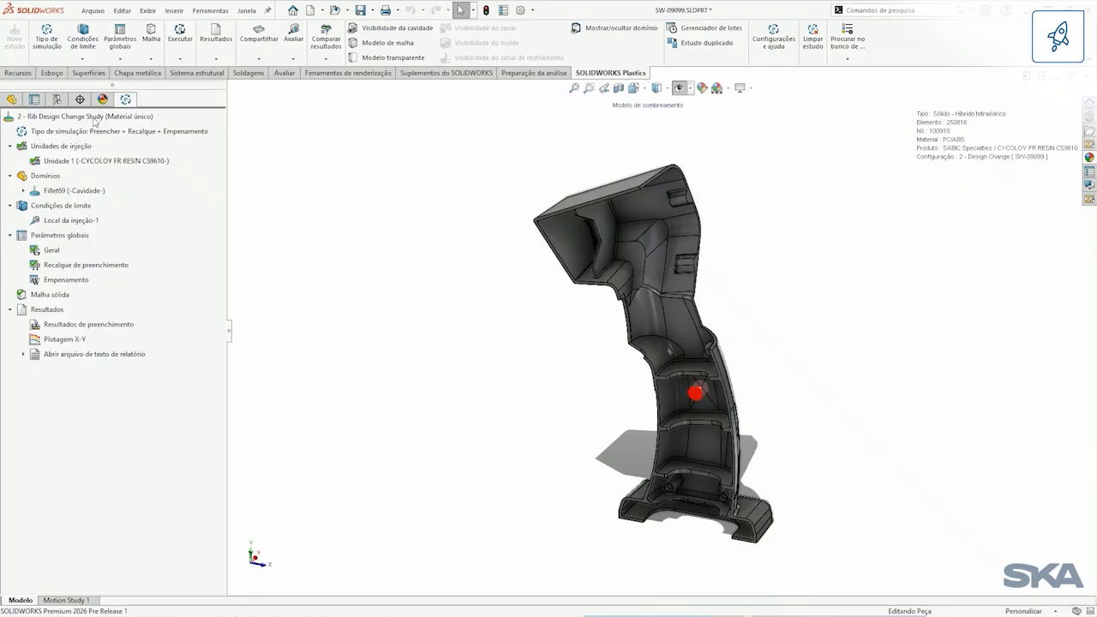
Step: Activate the 3 - Venting Analysis configuration and inspect the air vents in its Plastics study along the handle's lower edges
{"action": "left_click", "coordinate": [57, 99]}
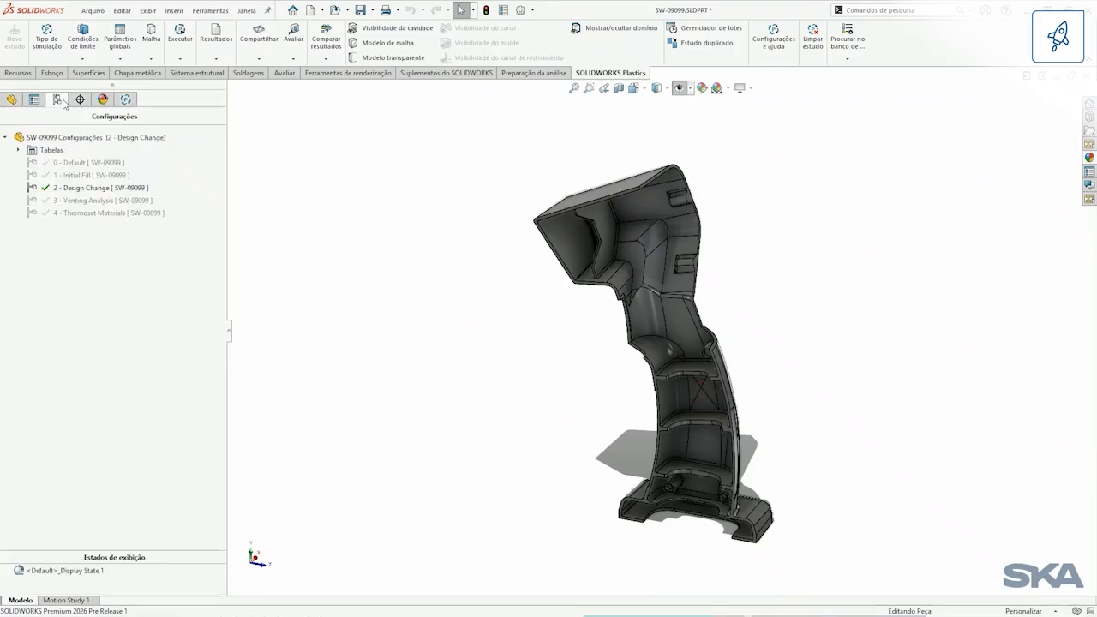
{"action": "double_click", "coordinate": [97, 204]}
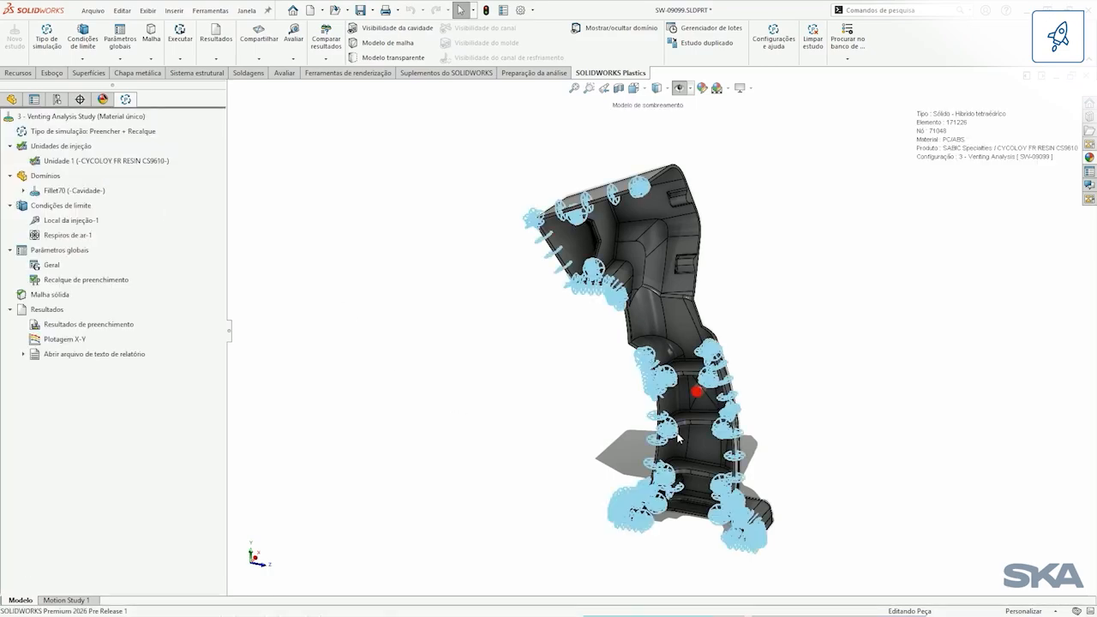
{"action": "scroll", "coordinate": [796, 421], "scroll_direction": "down", "scroll_amount": 5}
{"action": "middle_click_drag", "start_coordinate": [744, 501], "coordinate": [707, 141], "text": "ctrl"}
{"action": "middle_click_drag", "start_coordinate": [683, 342], "coordinate": [683, 323], "text": "ctrl"}
{"action": "mouse_move", "coordinate": [618, 469]}
{"action": "middle_mouse_down"}
{"action": "mouse_move", "coordinate": [533, 456]}
{"action": "mouse_move", "coordinate": [607, 447]}
{"action": "mouse_move", "coordinate": [624, 463]}
{"action": "middle_mouse_up"}
Step: Review the edges and vertices assigned to the Respiros de ar-1 boundary condition, leaving its definition without changes
{"action": "left_click", "coordinate": [69, 235]}
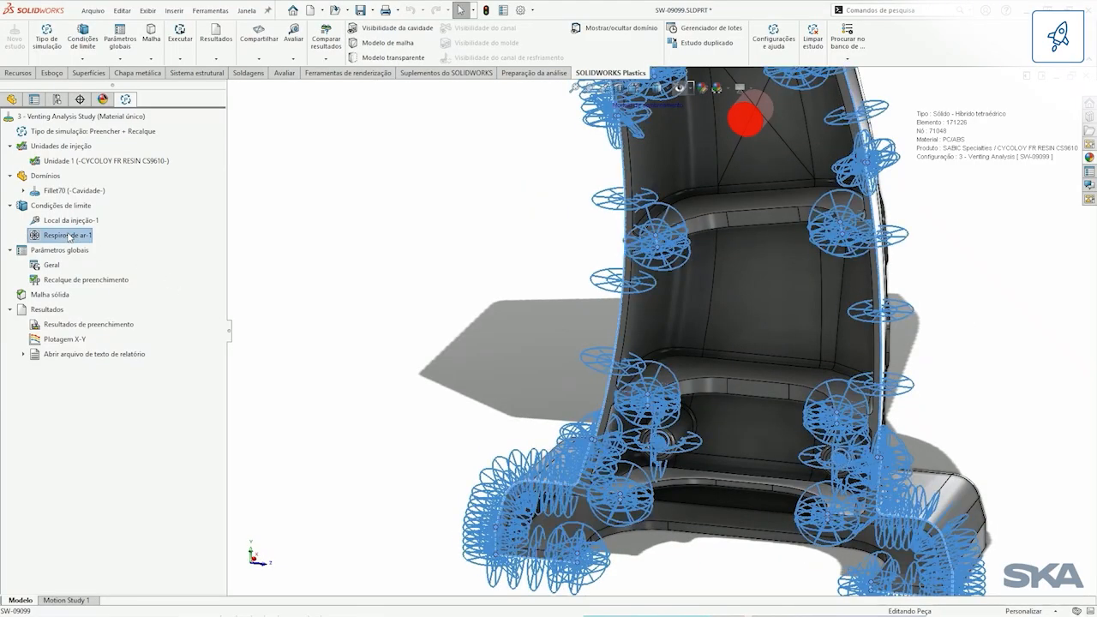
{"action": "right_click", "coordinate": [69, 237]}
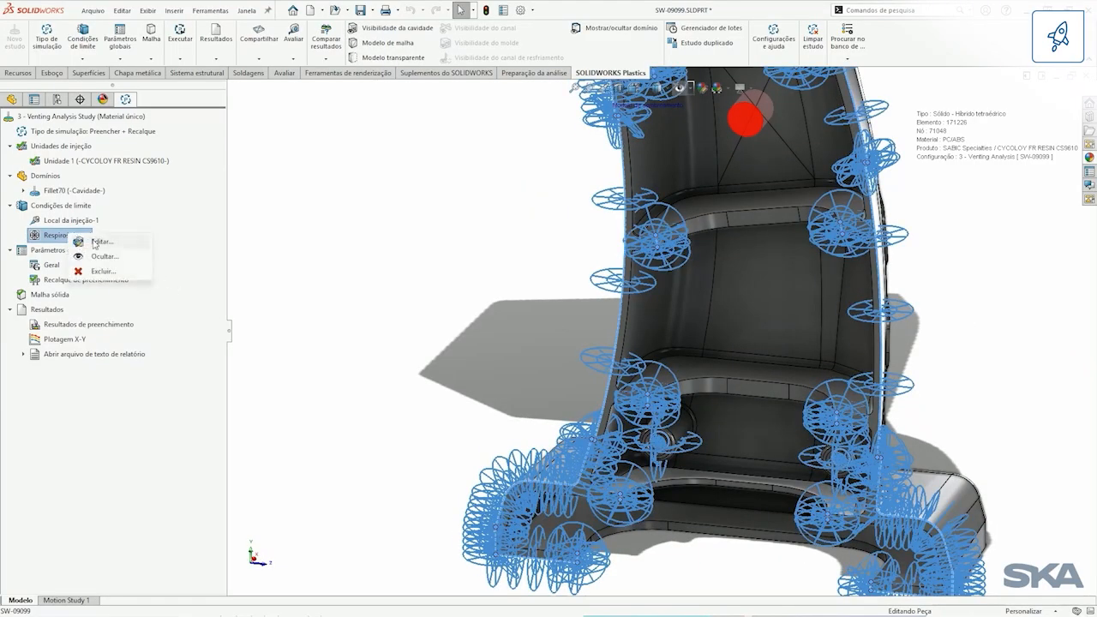
{"action": "left_click", "coordinate": [101, 241]}
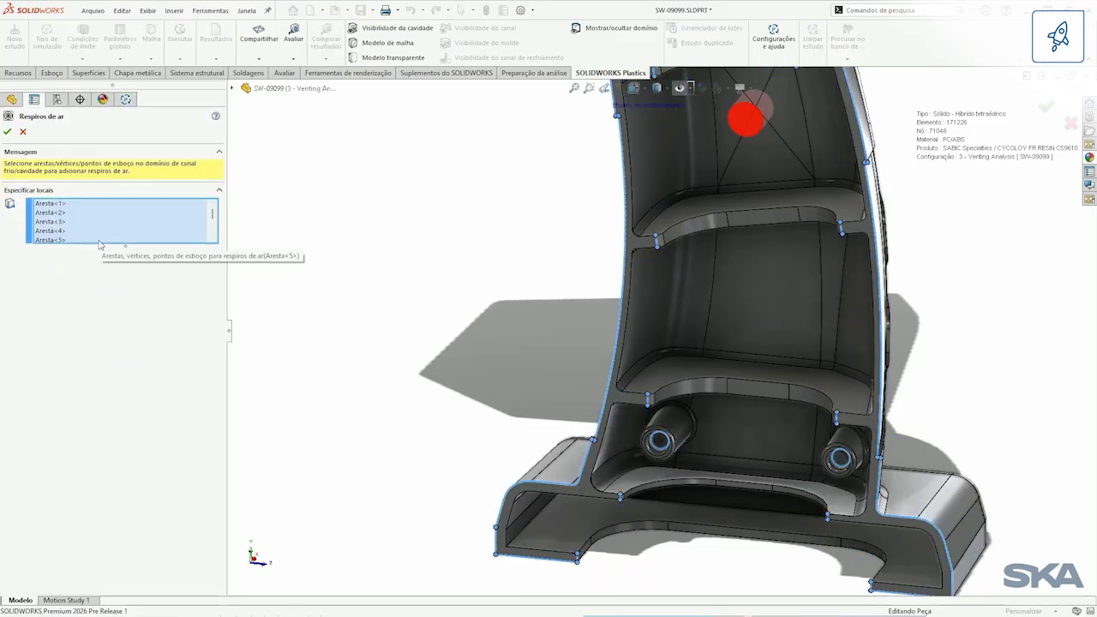
{"action": "left_click_drag", "start_coordinate": [124, 245], "coordinate": [124, 511]}
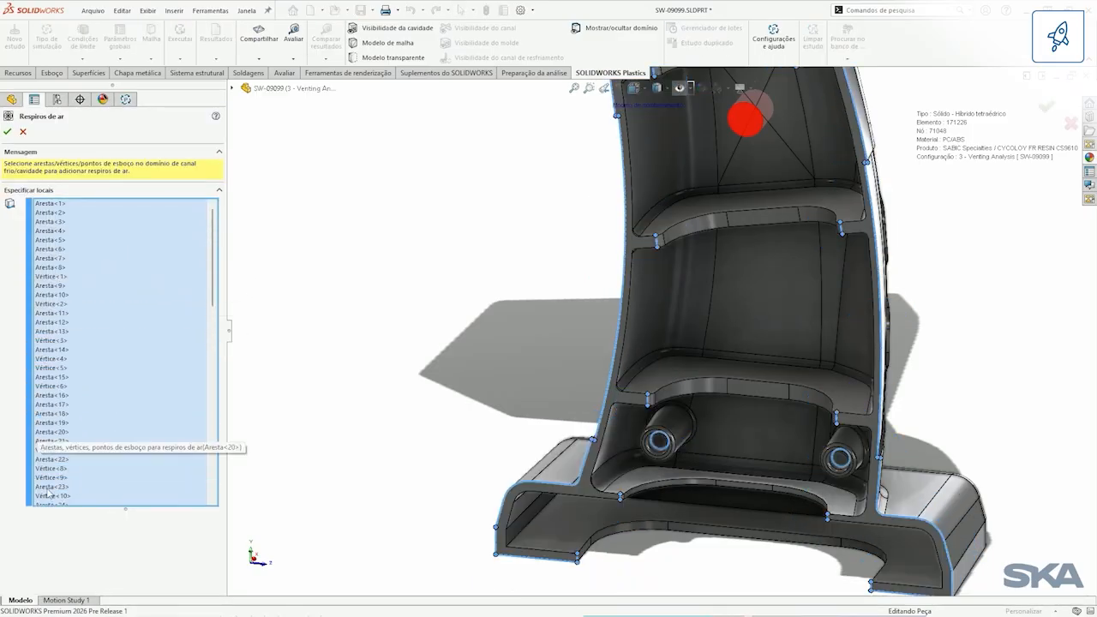
{"action": "left_click", "coordinate": [24, 132]}
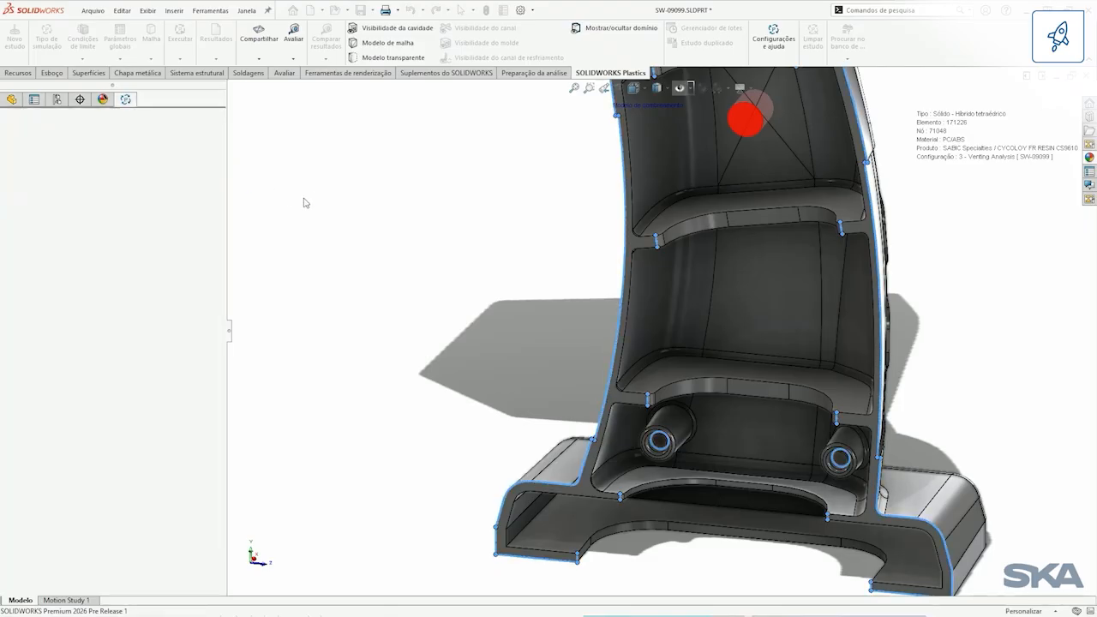
Step: Load the Venting Analysis Study's fill results, examine the Pressão de ventilação plot over the part, and close the results
{"action": "right_click", "coordinate": [121, 325]}
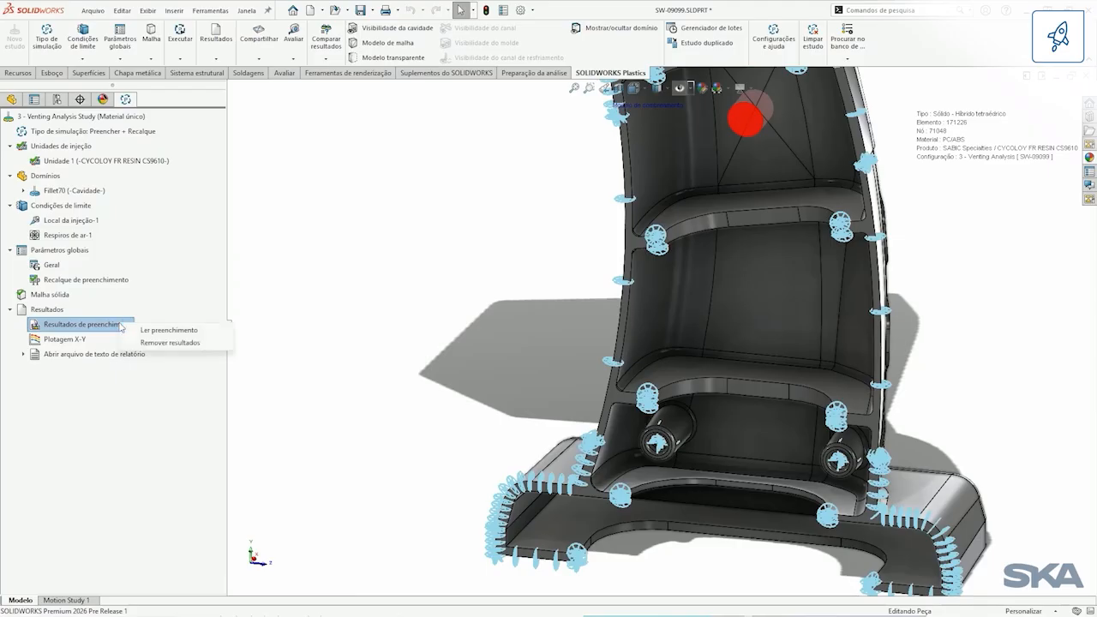
{"action": "left_click", "coordinate": [142, 331]}
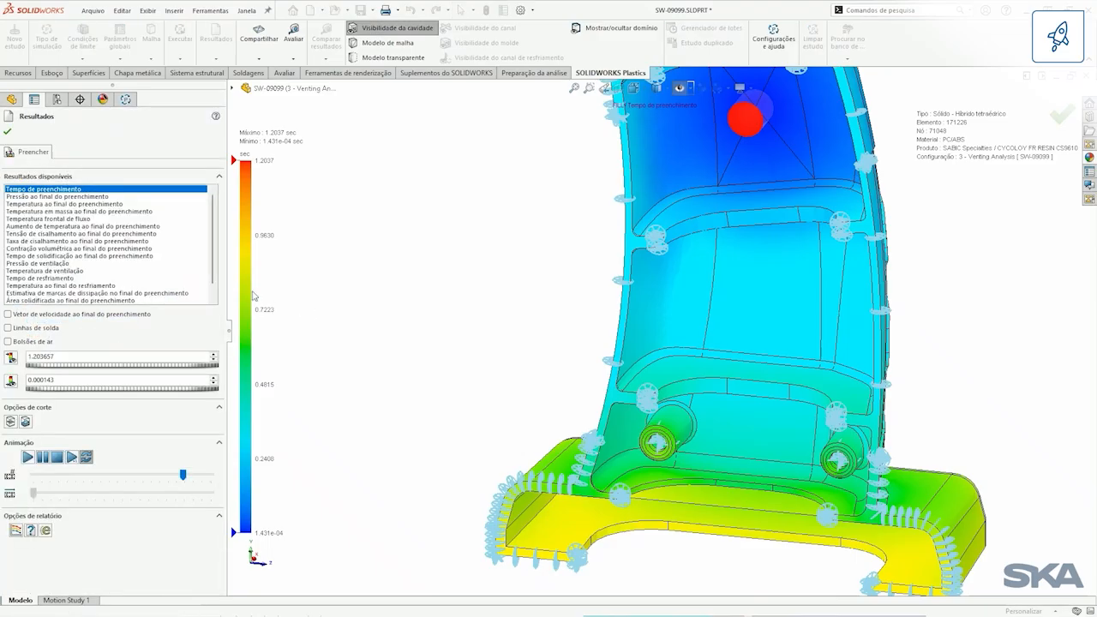
{"action": "left_click", "coordinate": [57, 264]}
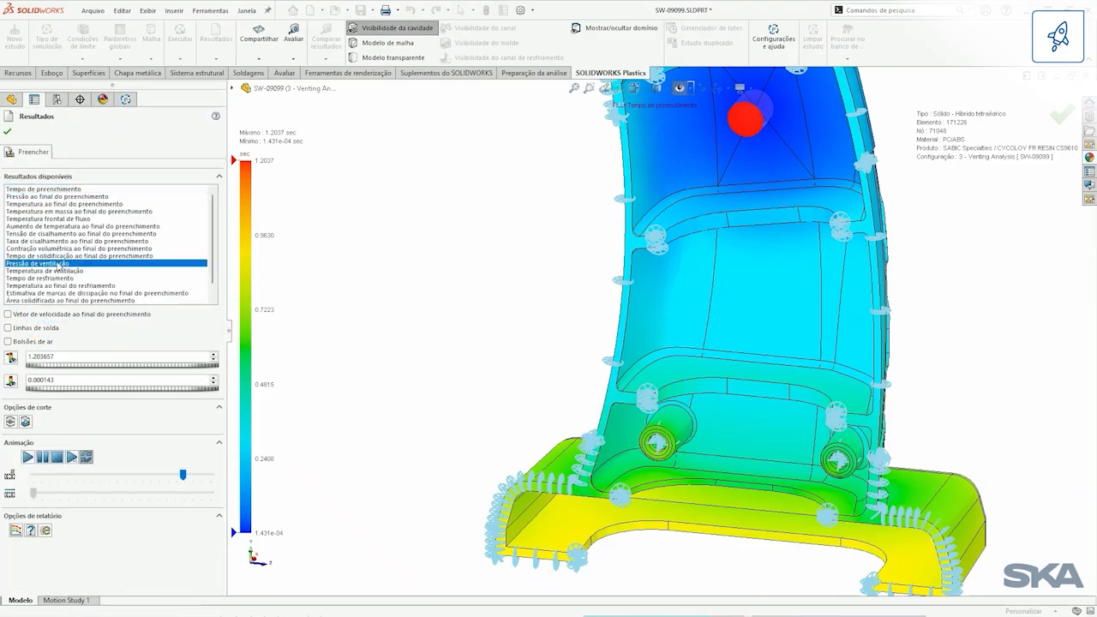
{"action": "scroll", "coordinate": [504, 422], "scroll_direction": "up", "scroll_amount": 4}
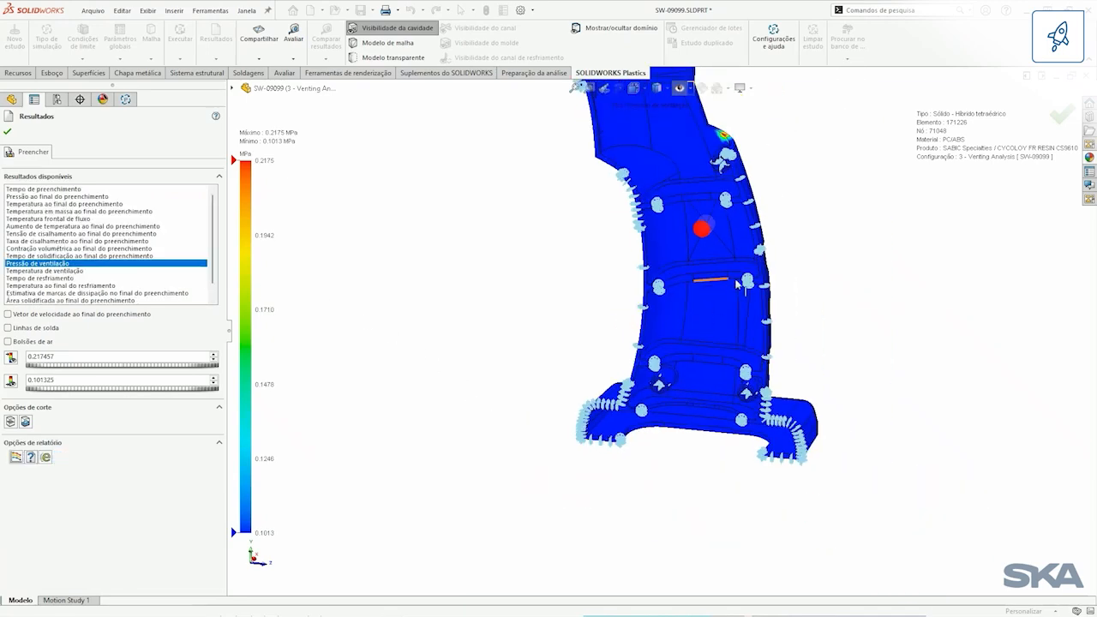
{"action": "middle_click_drag", "start_coordinate": [750, 311], "coordinate": [683, 365], "text": "ctrl"}
{"action": "scroll", "coordinate": [741, 366], "scroll_direction": "up", "scroll_amount": 2}
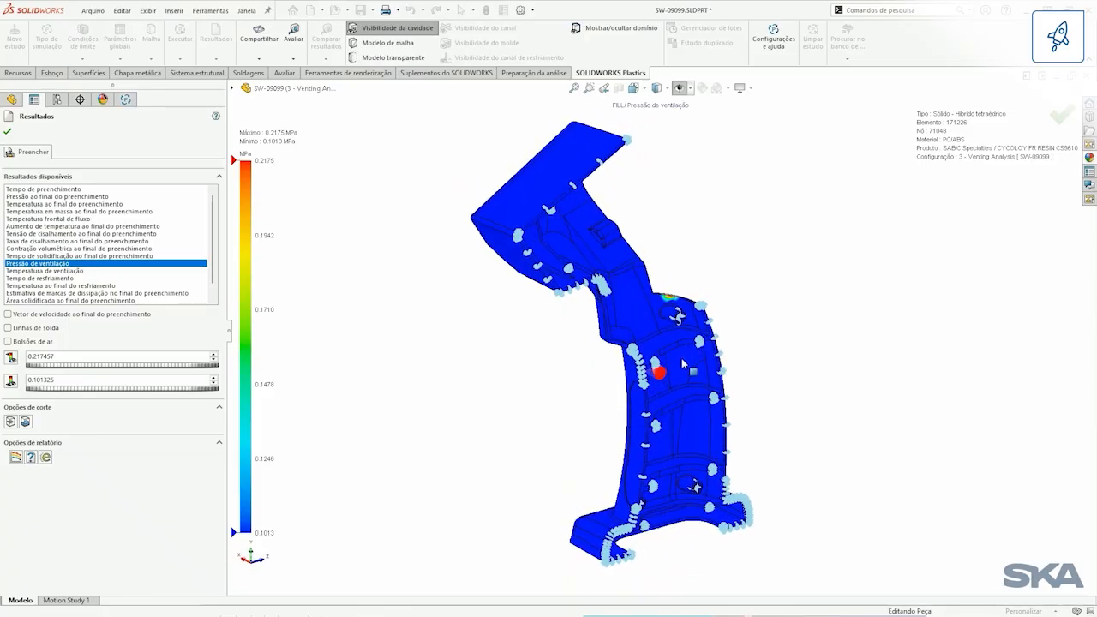
{"action": "left_click", "coordinate": [11, 133]}
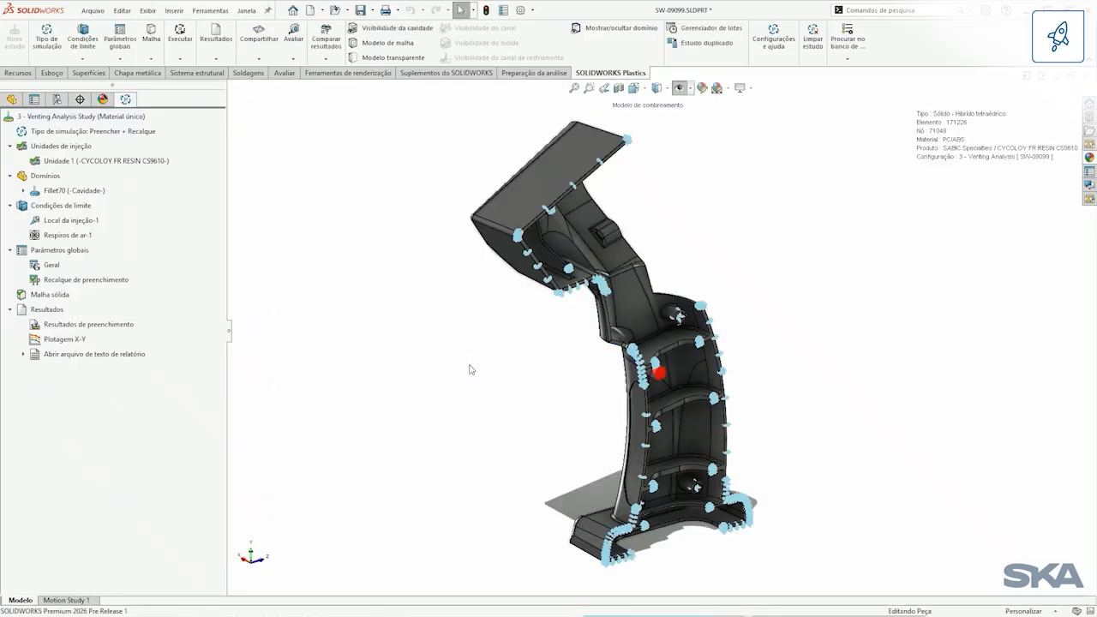
Step: Activate the 4 - Thermoset Materials configuration with the two grip pads and open its Plastics study
{"action": "left_click", "coordinate": [56, 99]}
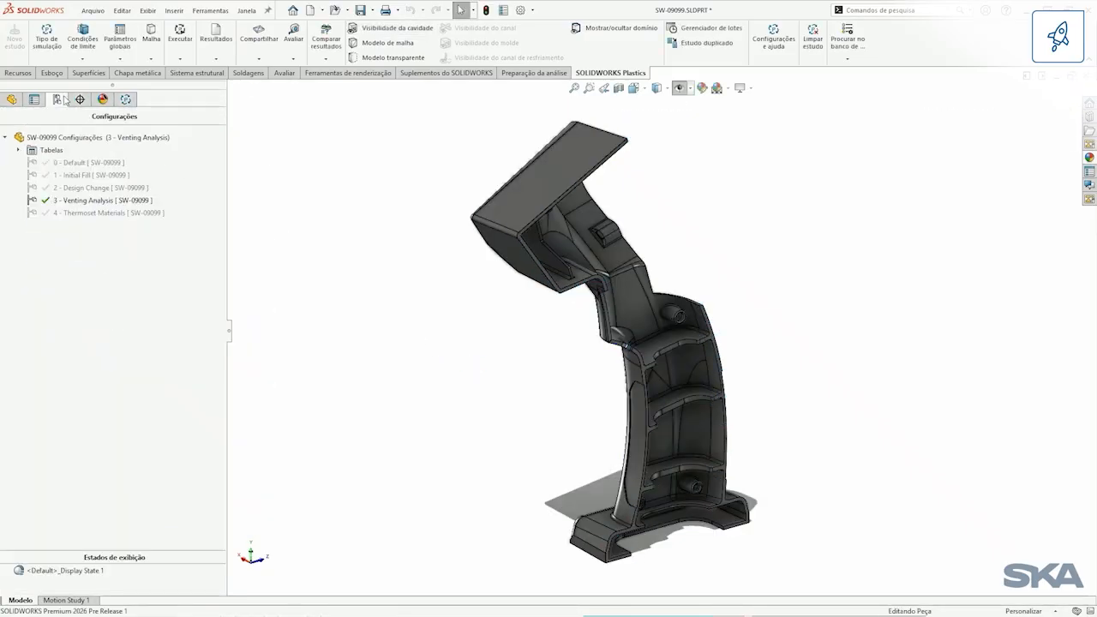
{"action": "double_click", "coordinate": [111, 218]}
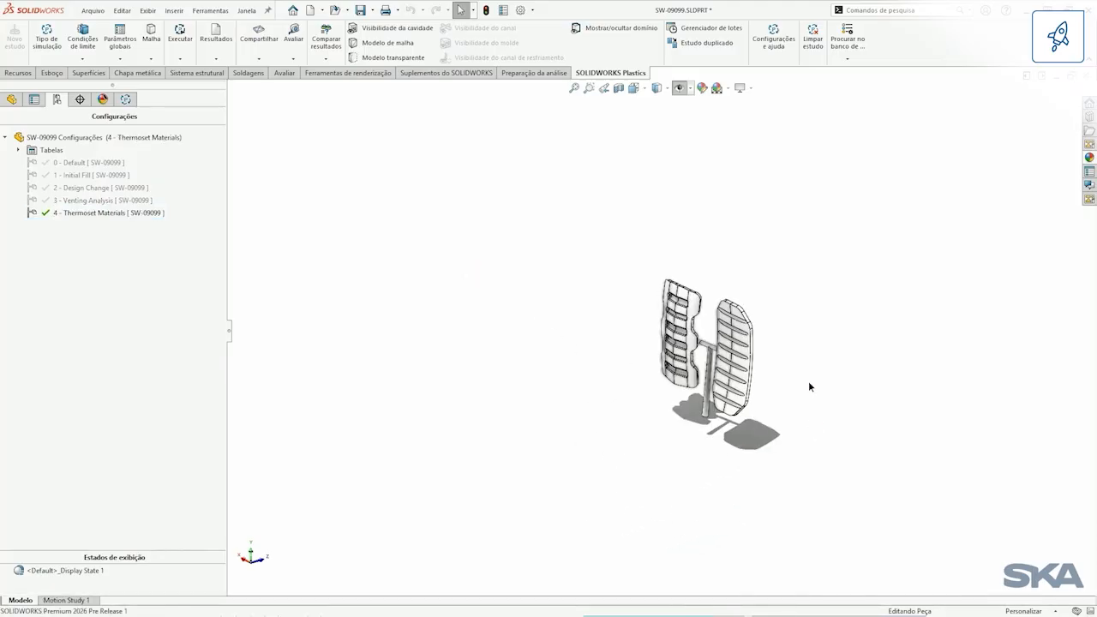
{"action": "scroll", "coordinate": [808, 382], "scroll_direction": "down", "scroll_amount": 5}
{"action": "middle_click_drag", "start_coordinate": [810, 385], "coordinate": [713, 349], "text": "ctrl"}
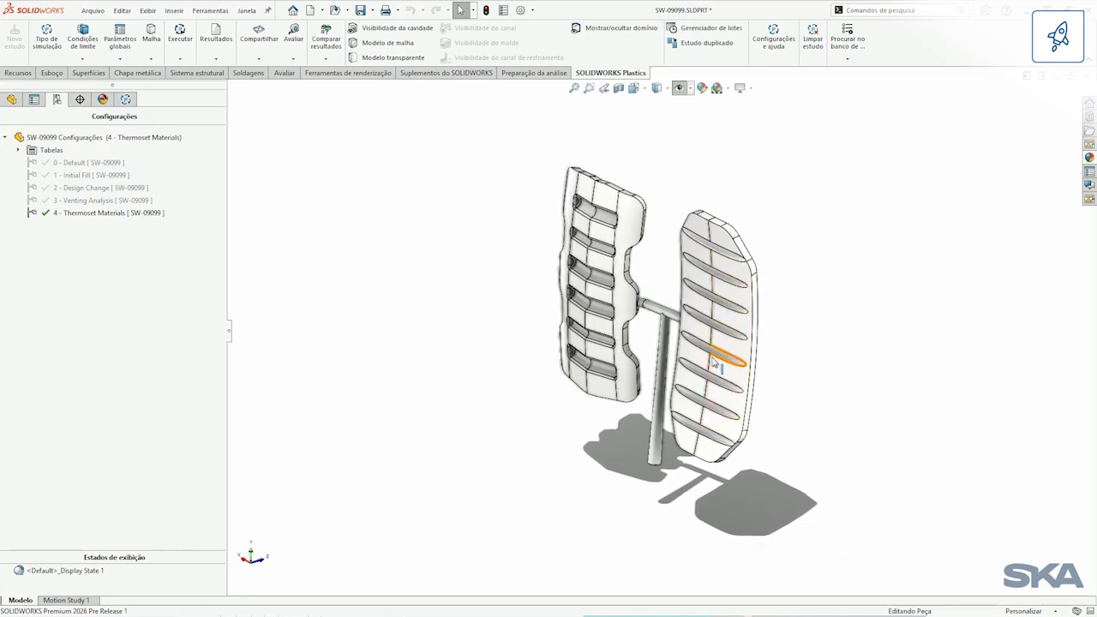
{"action": "scroll", "coordinate": [712, 362], "scroll_direction": "down", "scroll_amount": 3}
{"action": "middle_click_drag", "start_coordinate": [709, 343], "coordinate": [662, 330]}
{"action": "left_click", "coordinate": [128, 100]}
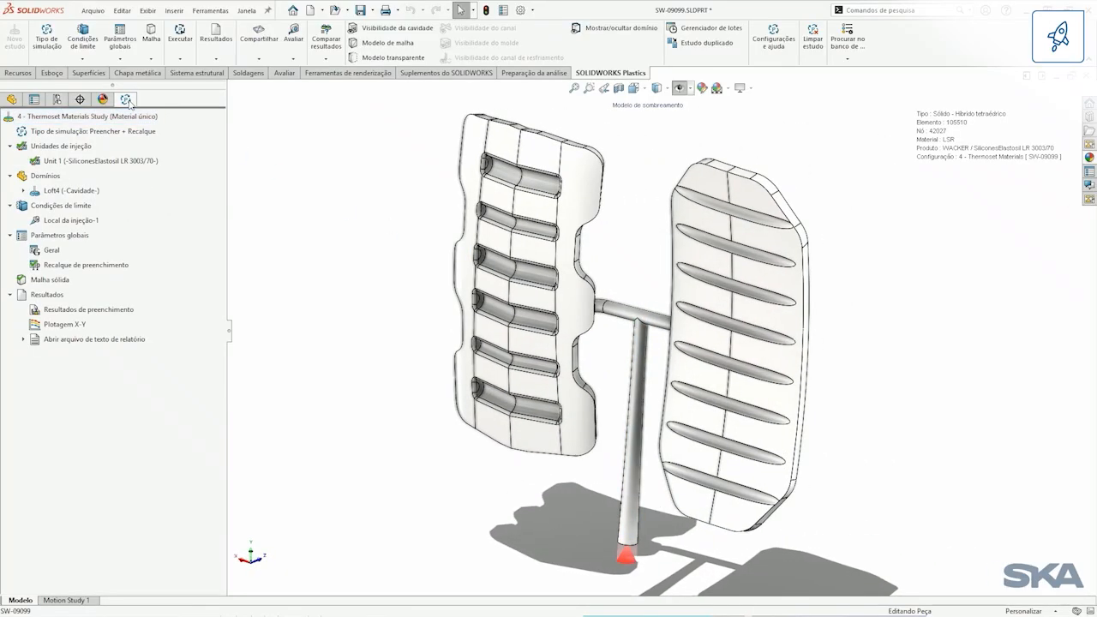
Step: Review the thermoset ejection criteria and their cure-based and time-based options in the fill-pack parameters, leaving the settings without changes
{"action": "left_click", "coordinate": [100, 266]}
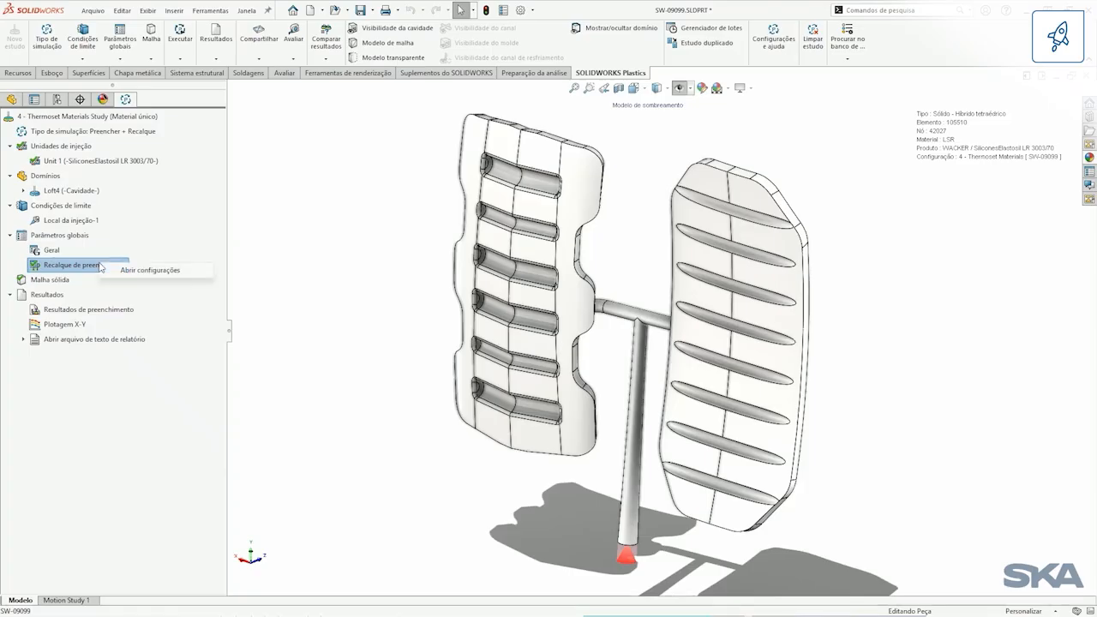
{"action": "left_click", "coordinate": [122, 270]}
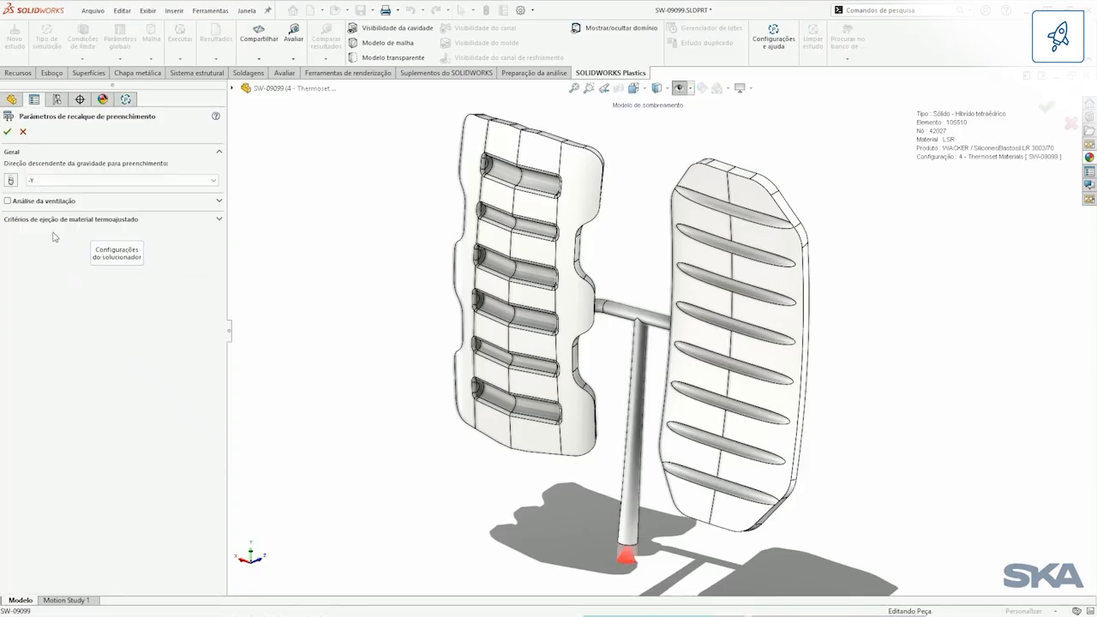
{"action": "left_click", "coordinate": [219, 221]}
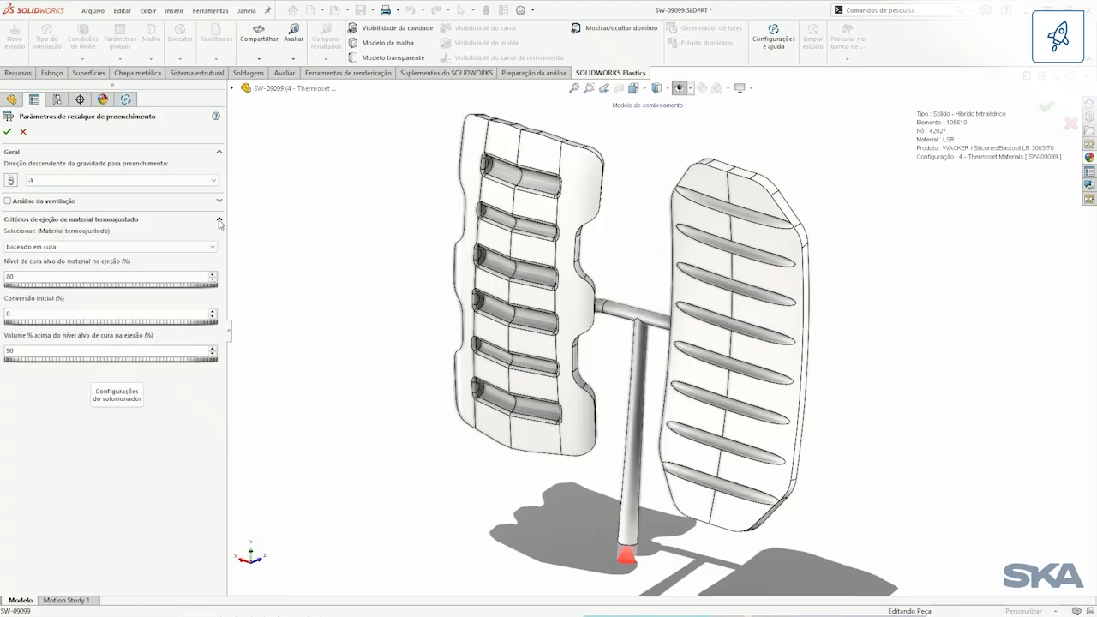
{"action": "left_click", "coordinate": [103, 246]}
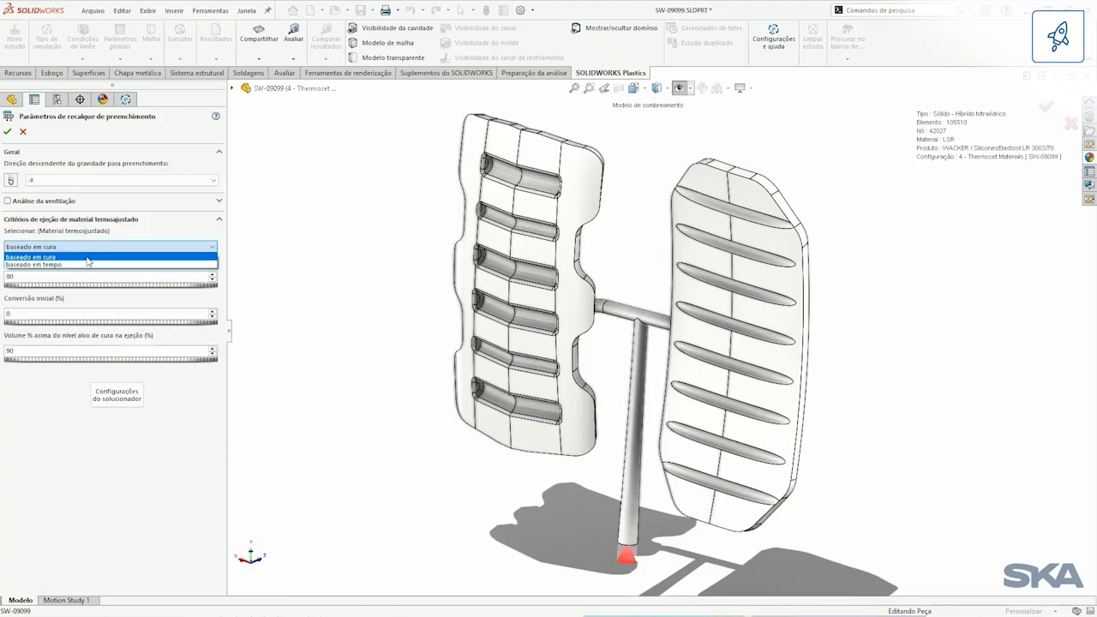
{"action": "left_click", "coordinate": [87, 257]}
{"action": "left_click", "coordinate": [23, 133]}
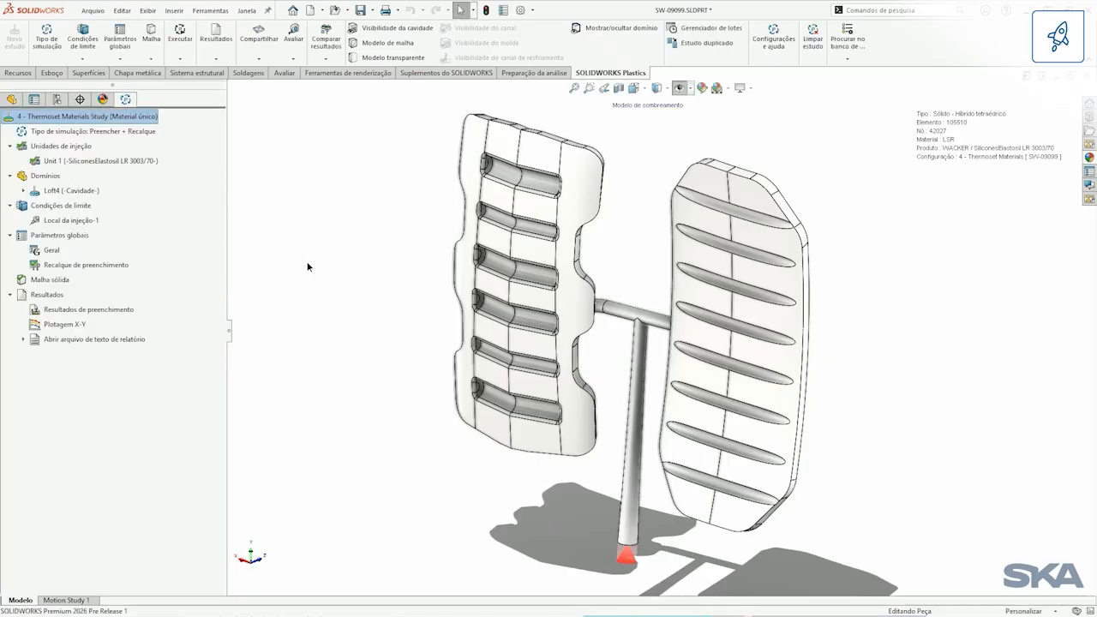
Step: Load the Thermoset Materials study's fill results, play the Tempo de preenchimento animation over the two grip pads, and stop it
{"action": "right_click", "coordinate": [118, 314]}
{"action": "left_click", "coordinate": [143, 320]}
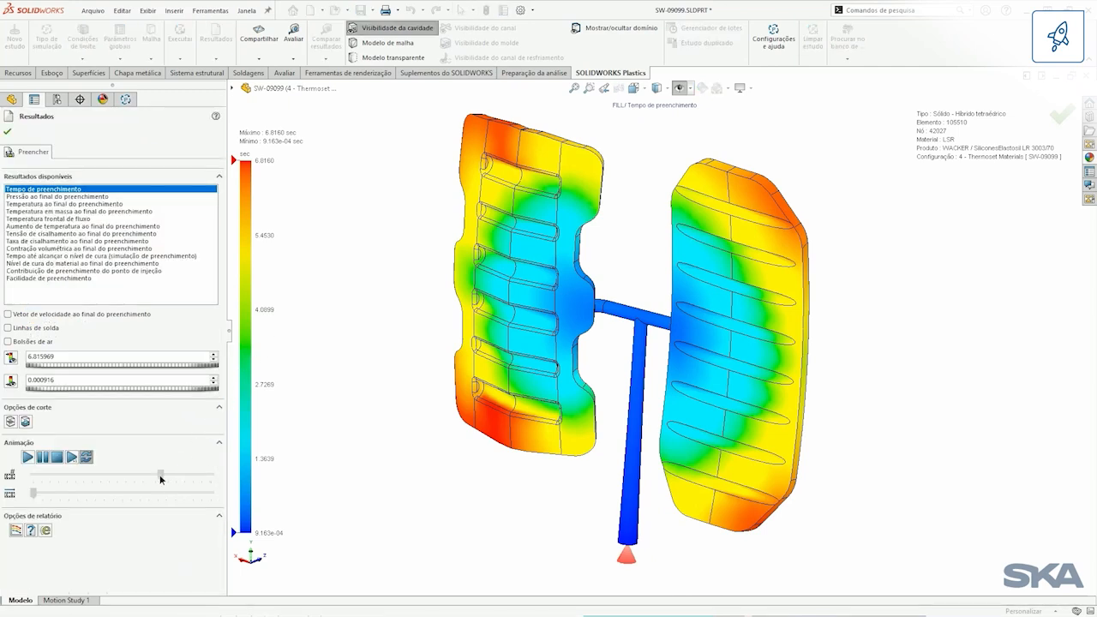
{"action": "left_click", "coordinate": [29, 456]}
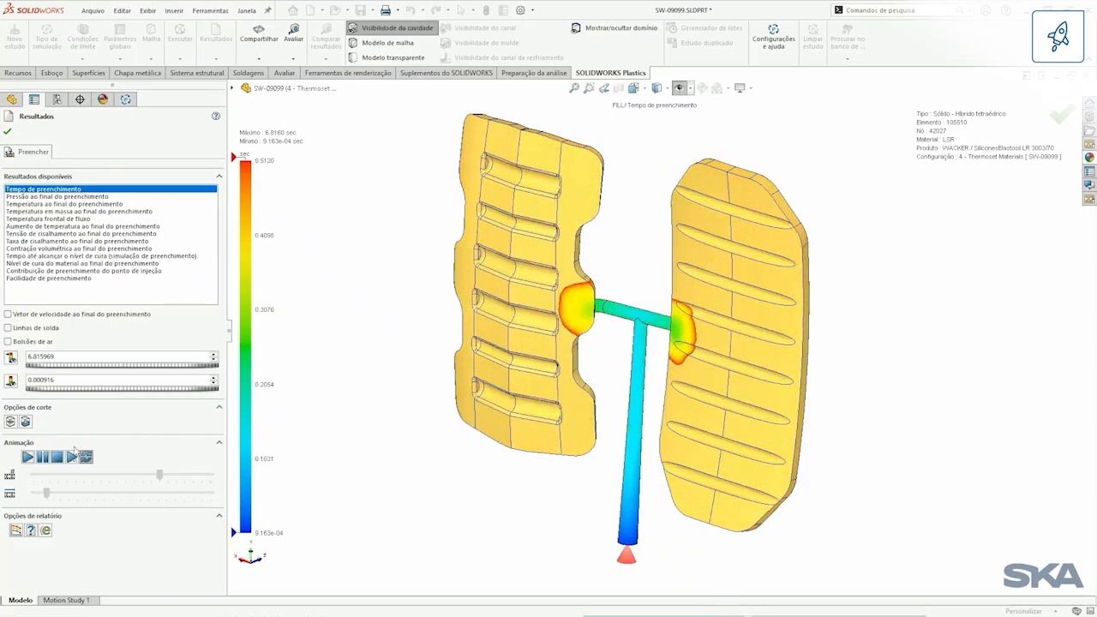
{"action": "left_click", "coordinate": [58, 457]}
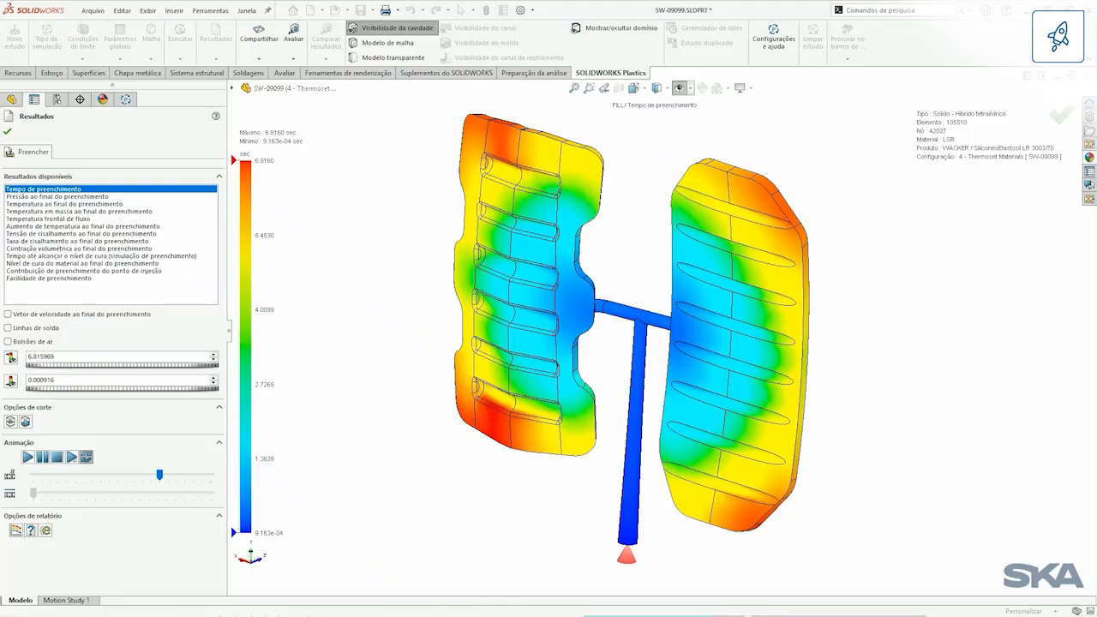